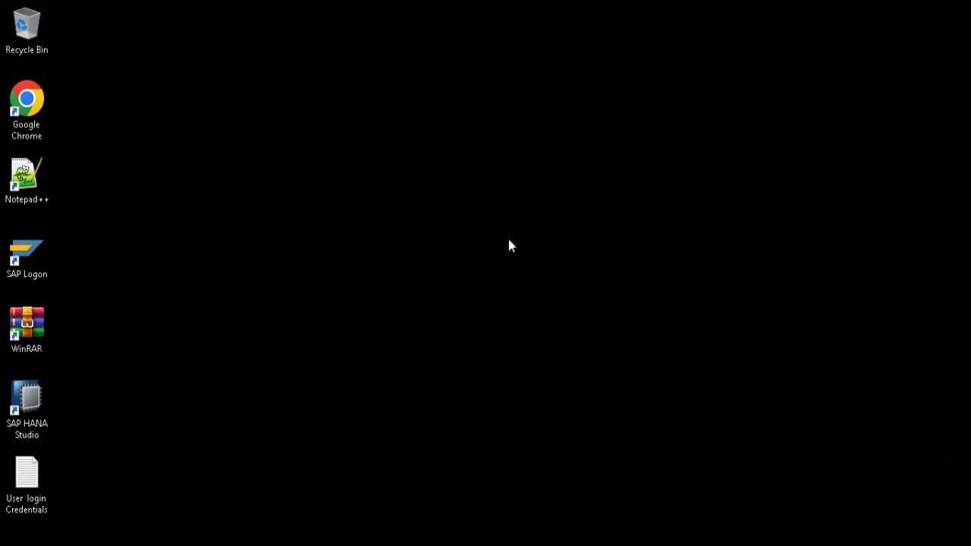
Switch to SAP HANA Studio and examine the native and imported package privileges granted to user BEST on tmp90
mouse_move(437, 542)
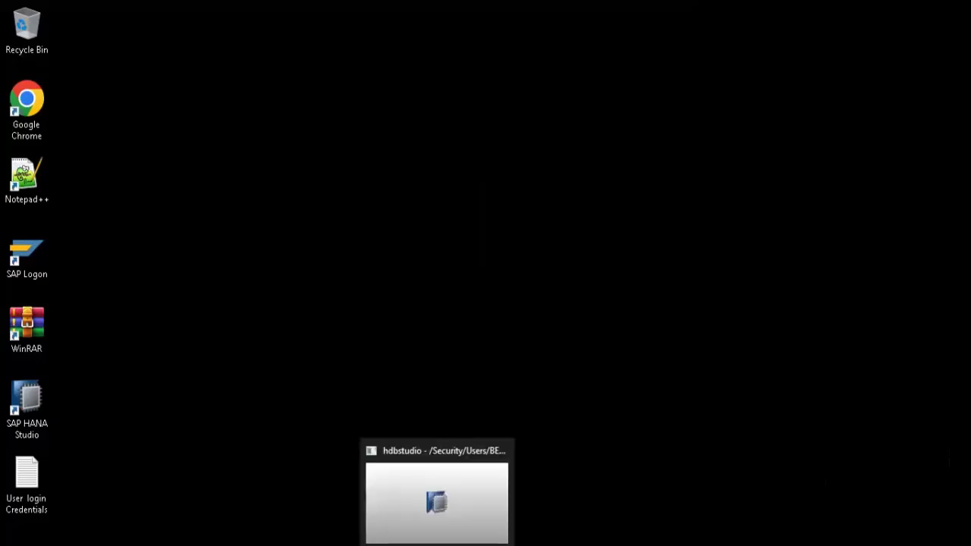
left_click(435, 490)
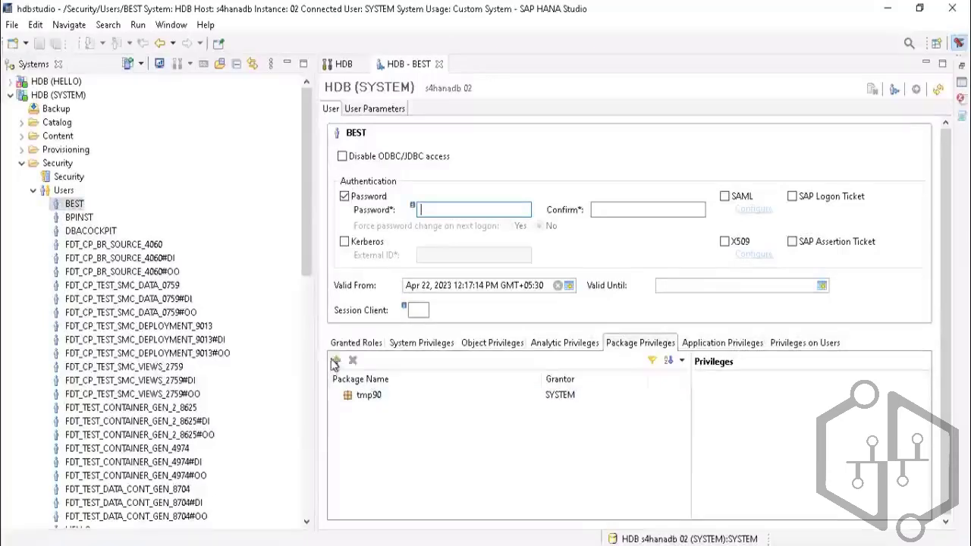
left_click(370, 399)
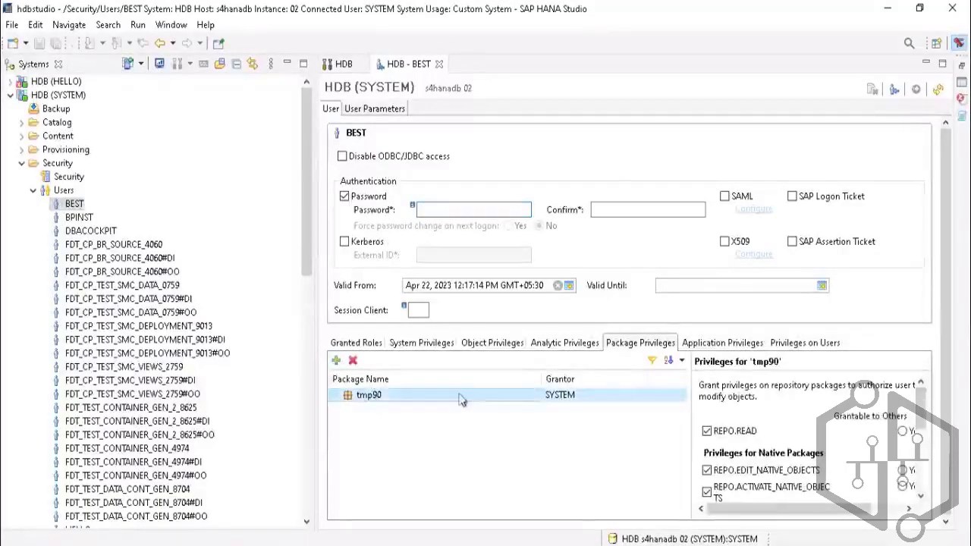
left_click_drag(924, 407, 937, 491)
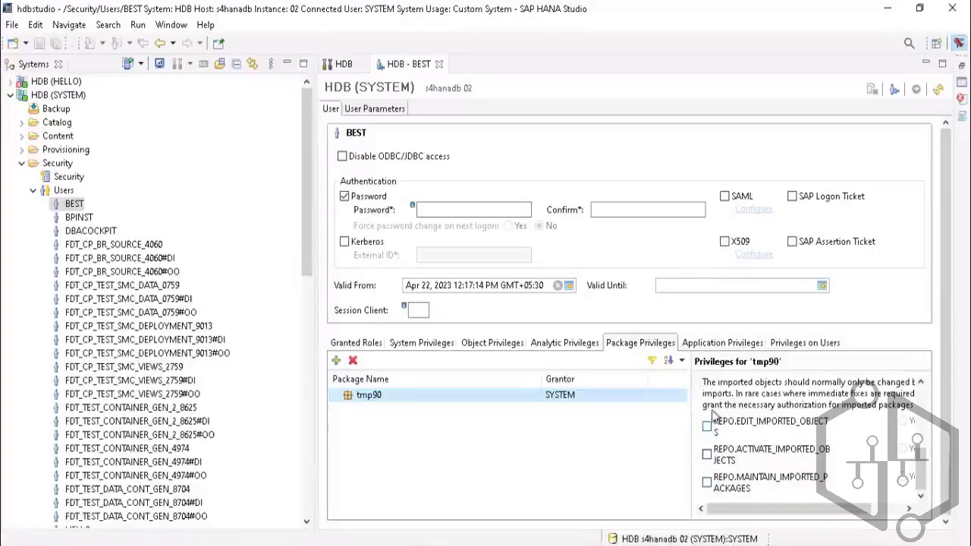
scroll(789, 440, "up", 2)
scroll(786, 446, "down", 2)
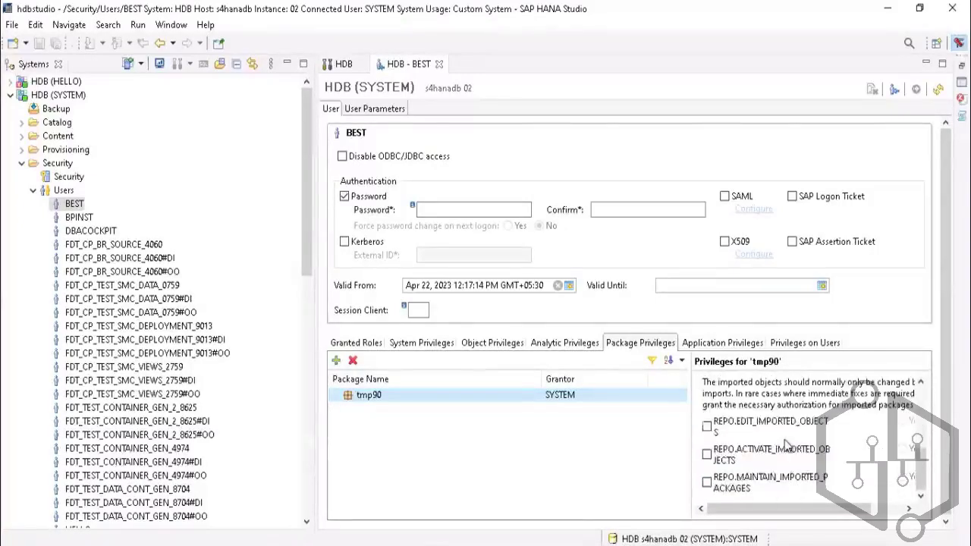
scroll(797, 455, "up", 3)
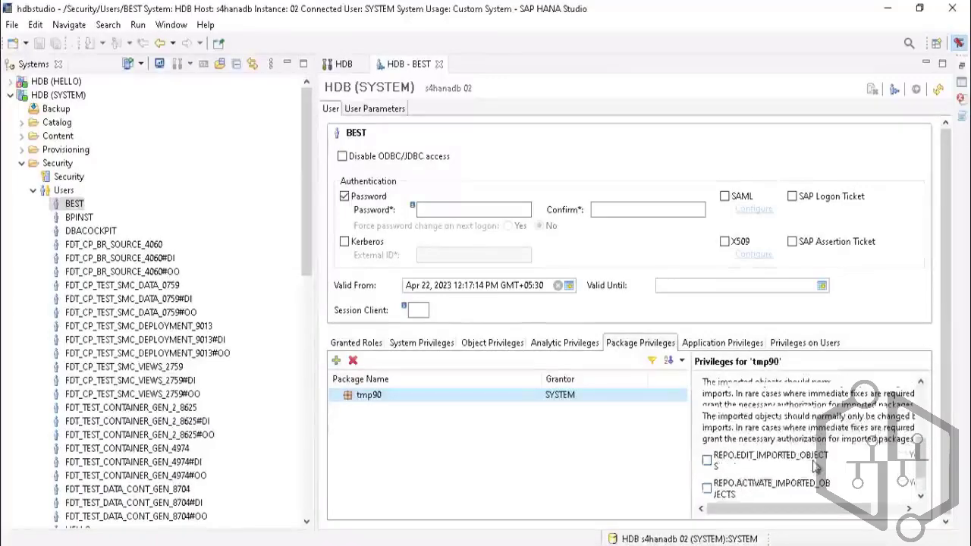
scroll(814, 466, "up", 1)
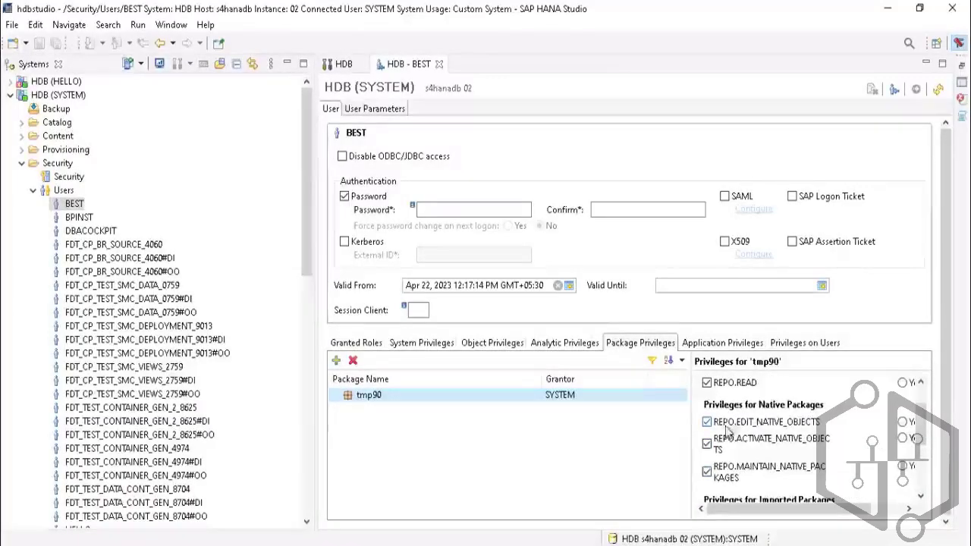
scroll(733, 470, "down", 4)
scroll(738, 450, "up", 2)
scroll(739, 453, "up", 1)
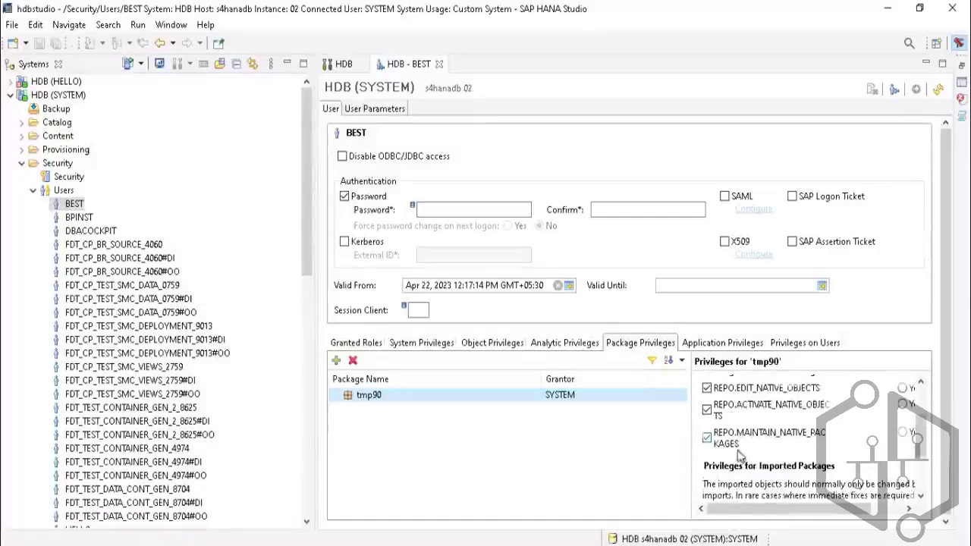
scroll(741, 446, "up", 2)
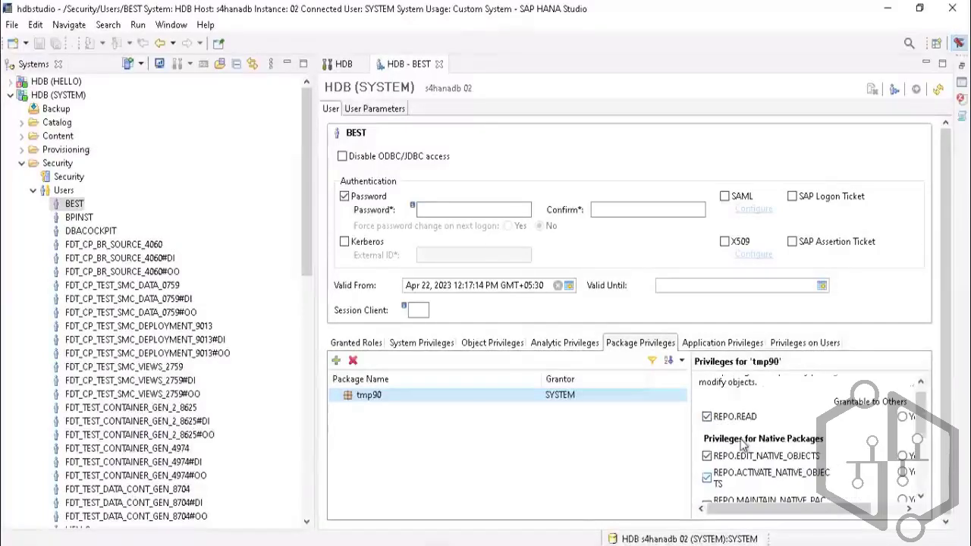
scroll(742, 446, "down", 4)
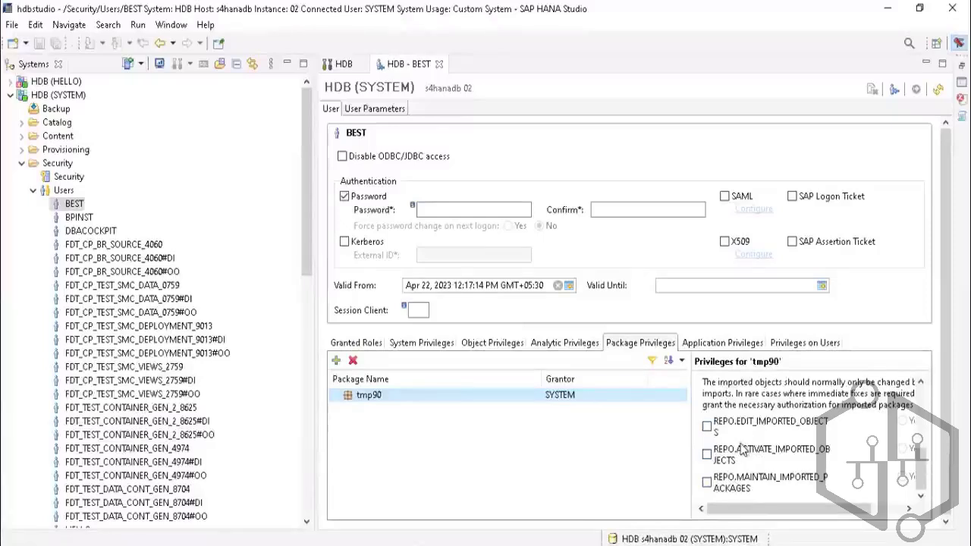
scroll(742, 449, "up", 4)
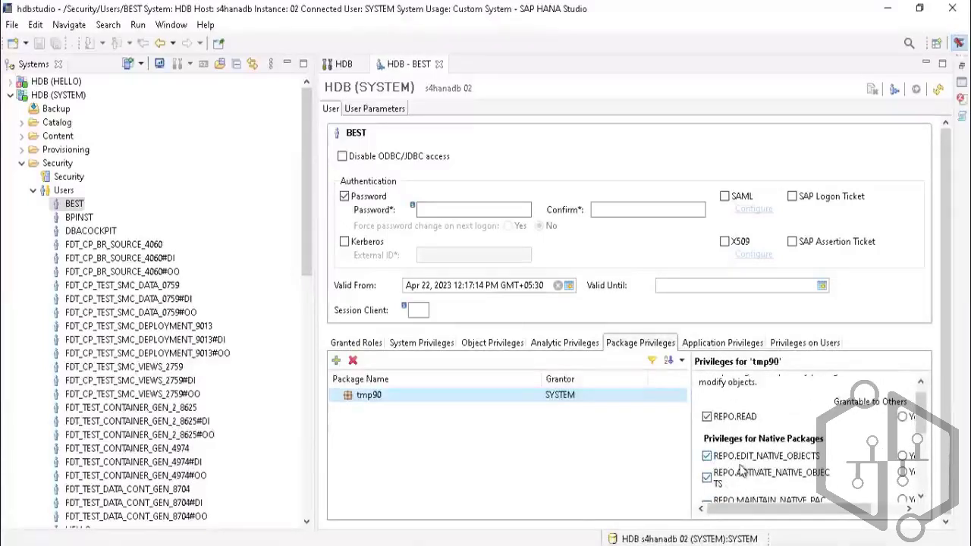
scroll(742, 470, "down", 4)
scroll(758, 440, "up", 1)
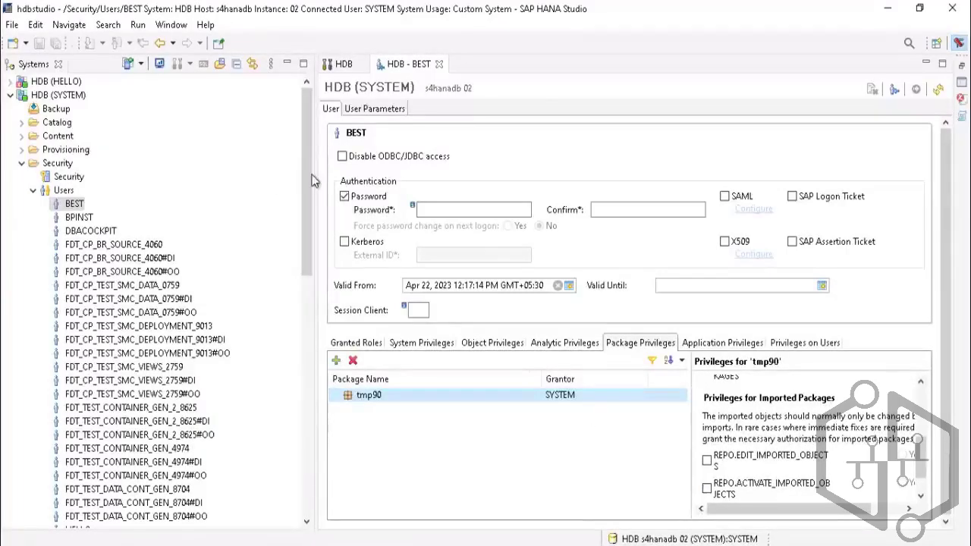
left_click_drag(305, 152, 314, 110)
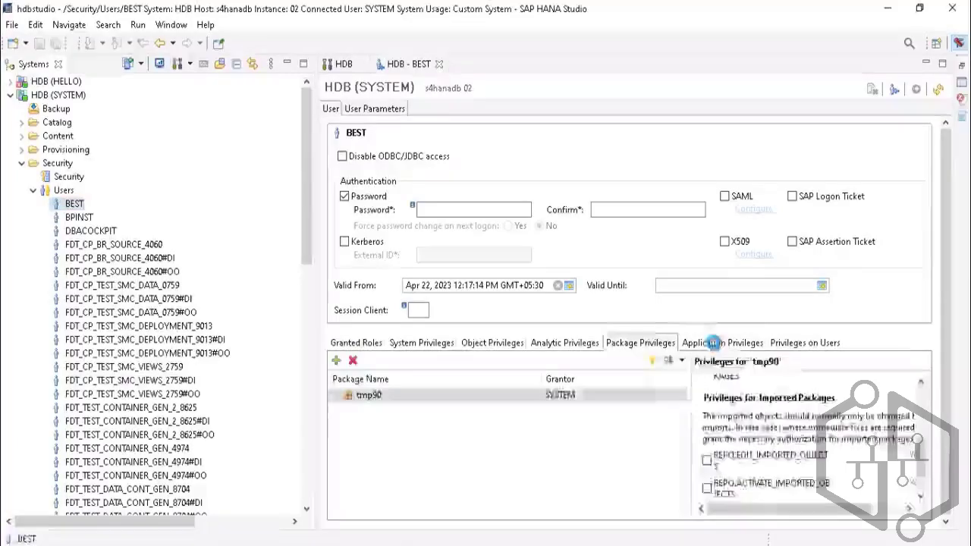
Browse the application privileges available for user BEST, and close the selection without adding any
left_click(713, 343)
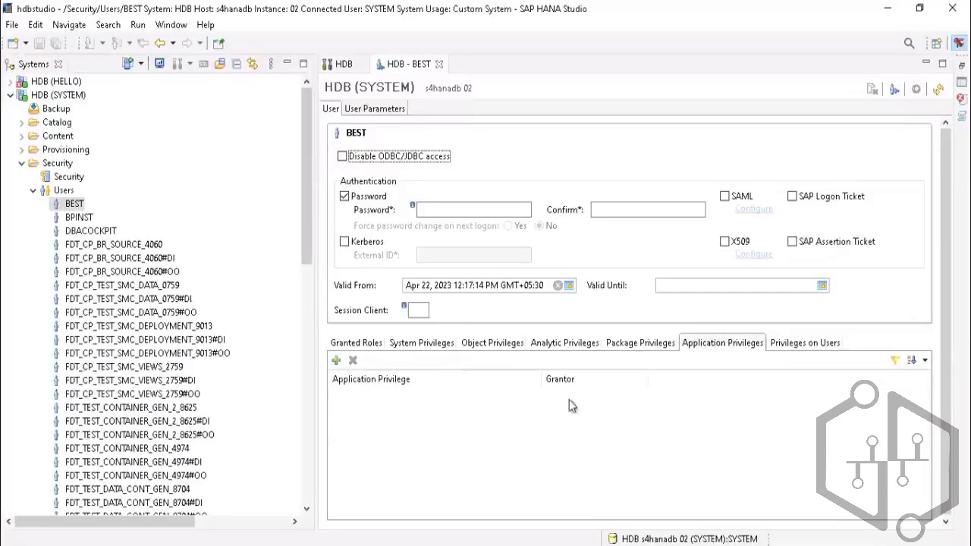
left_click(337, 362)
scroll(345, 269, "down", 15)
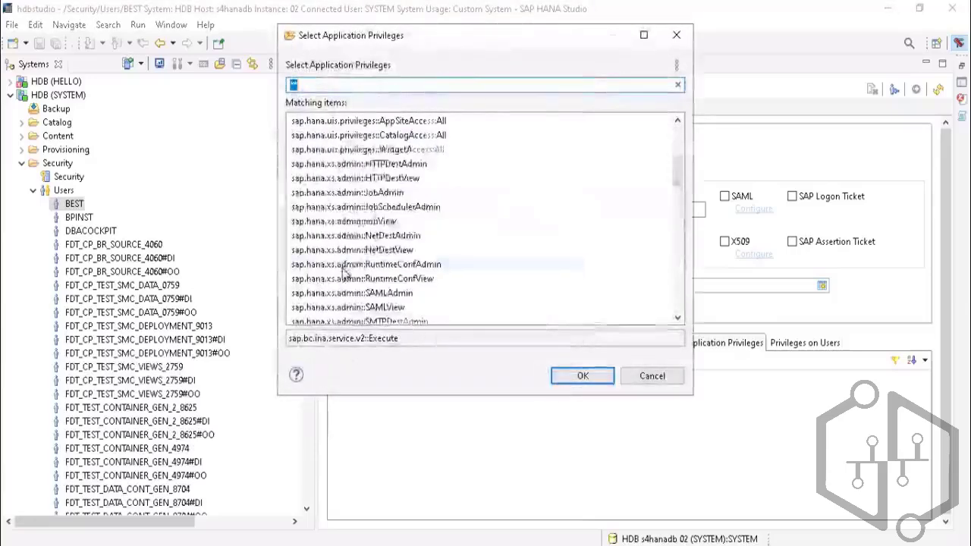
scroll(343, 281, "down", 5)
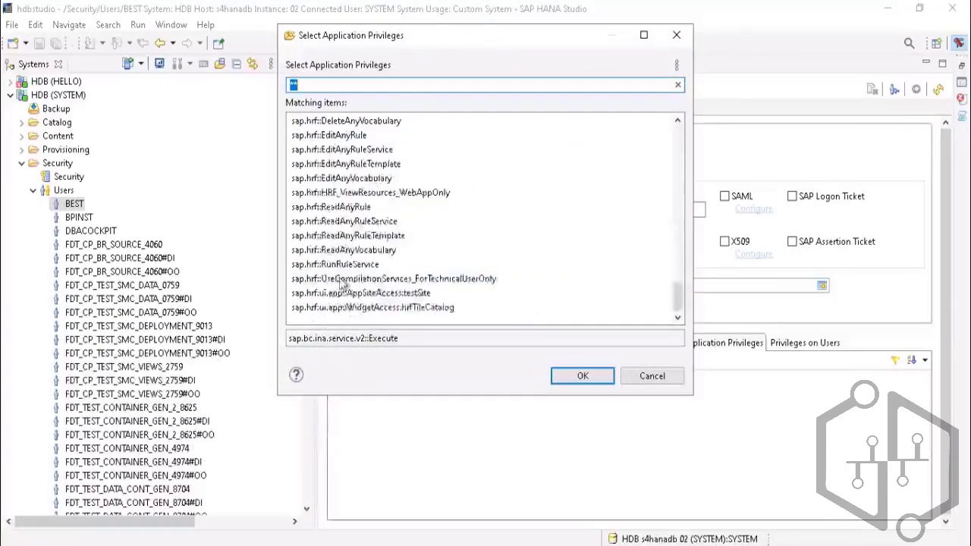
scroll(343, 280, "up", 12)
scroll(343, 280, "up", 10)
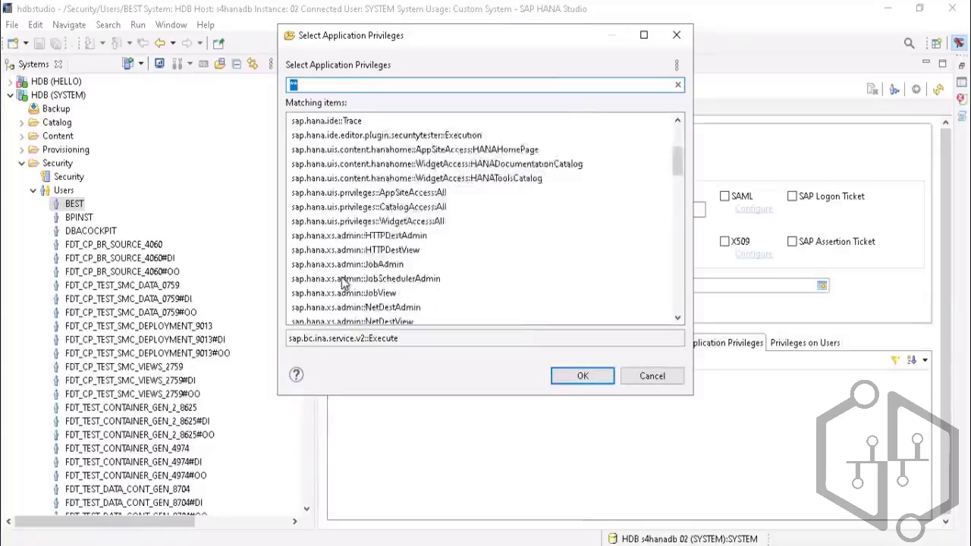
left_click(677, 36)
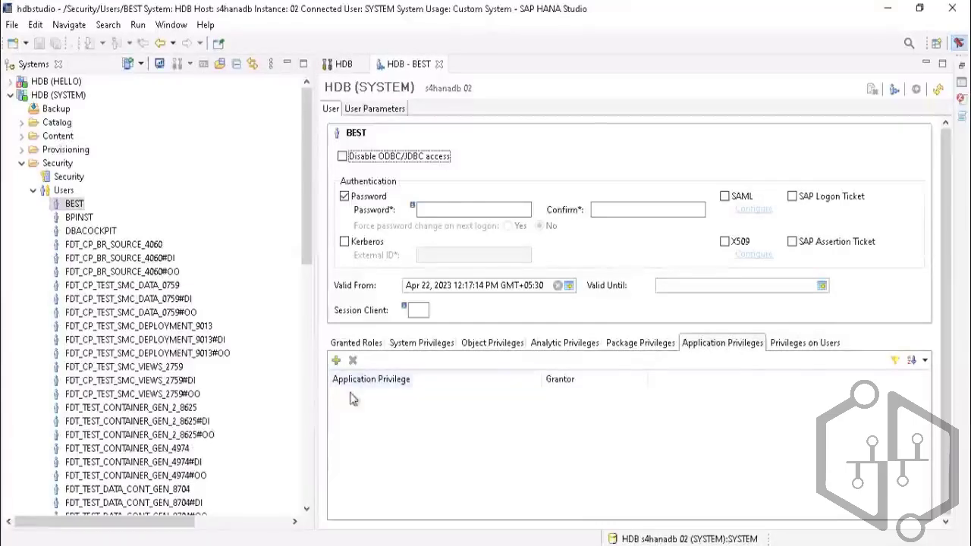
Revisit user BEST's package privileges on tmp90 and inspect the object privileges granted on REPOSITORY_REST (SYS)
left_click(623, 343)
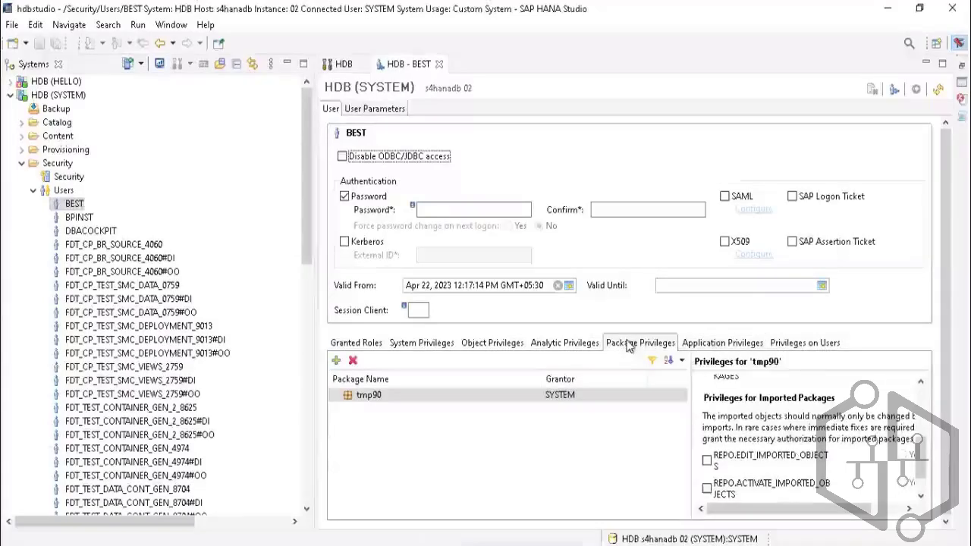
scroll(784, 486, "down", 2)
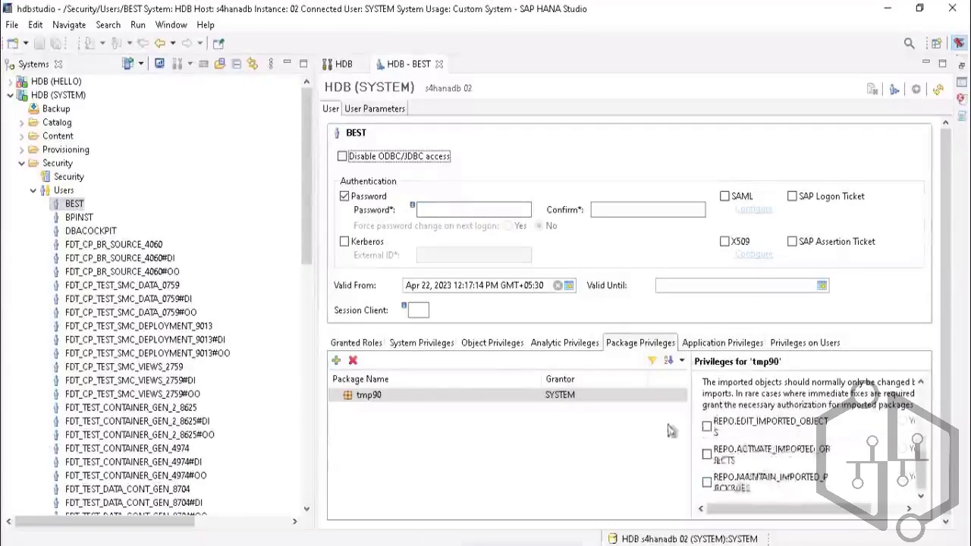
left_click(493, 343)
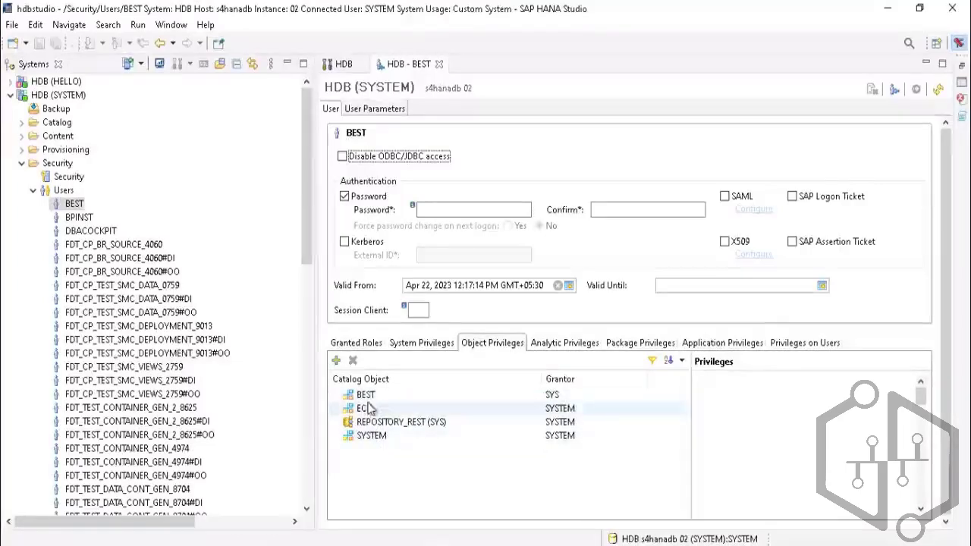
left_click(381, 427)
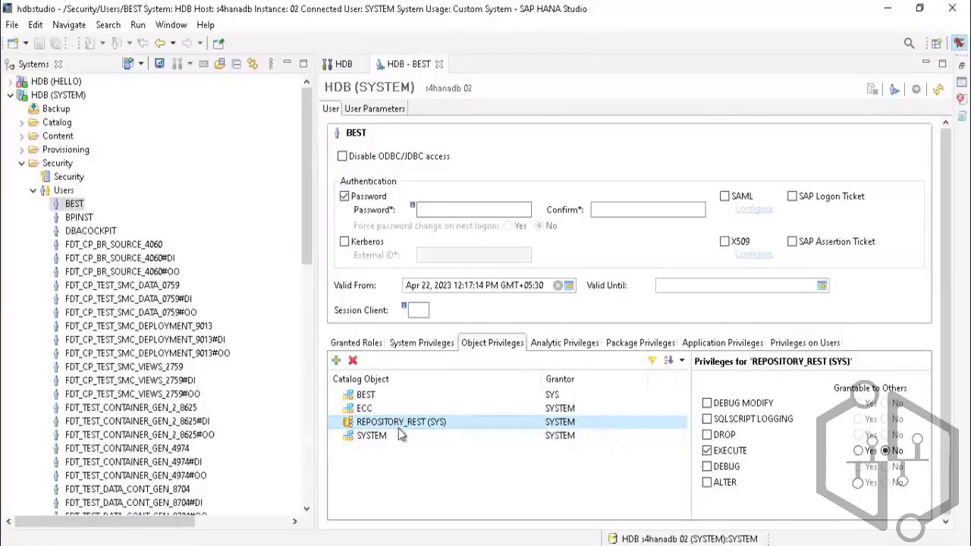
Replace the expanded Users list with the Content packages of HDB (SYSTEM), and review BEST's package privileges for tmp90
left_click(30, 194)
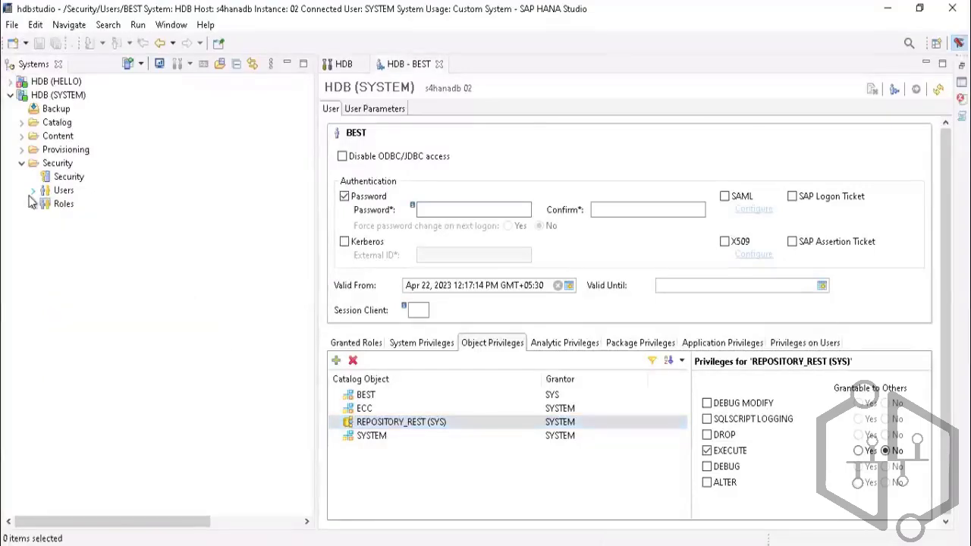
left_click(21, 136)
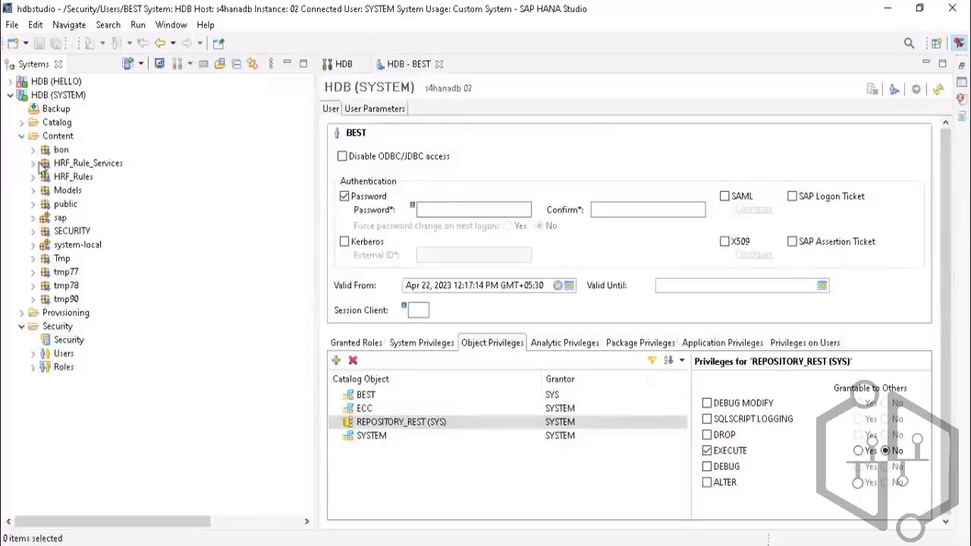
left_click(416, 346)
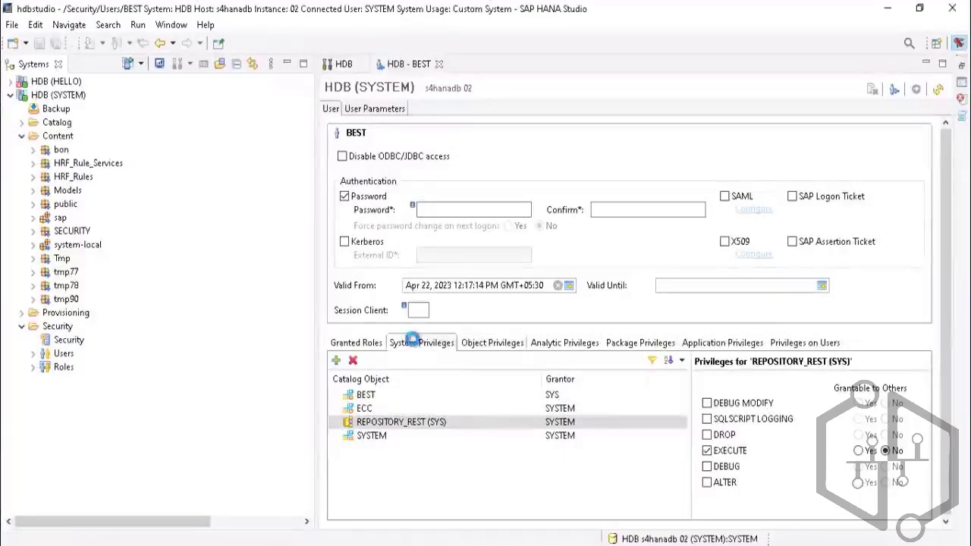
left_click(483, 345)
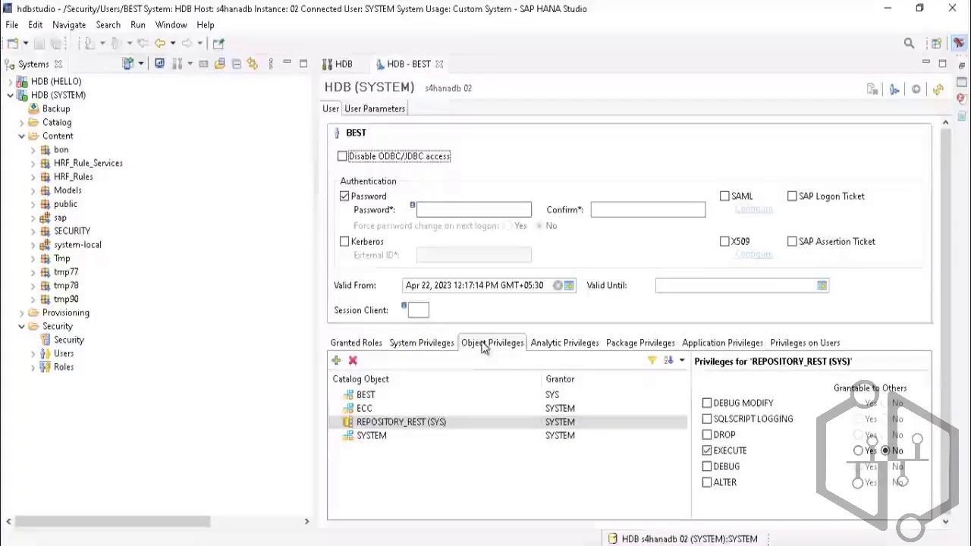
left_click(649, 346)
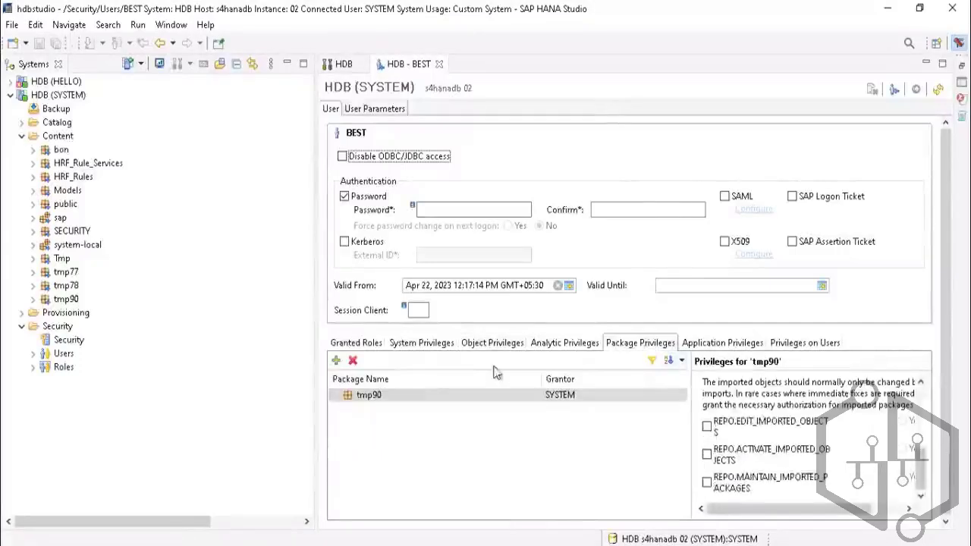
left_click(358, 400)
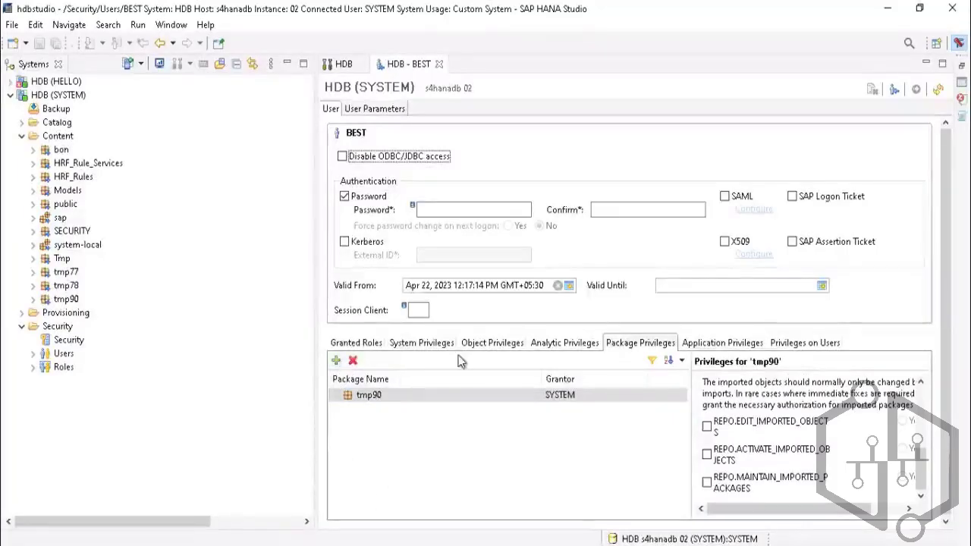
Compare the system, object, analytic and package privileges of user BEST, ending on the object privileges
left_click(427, 343)
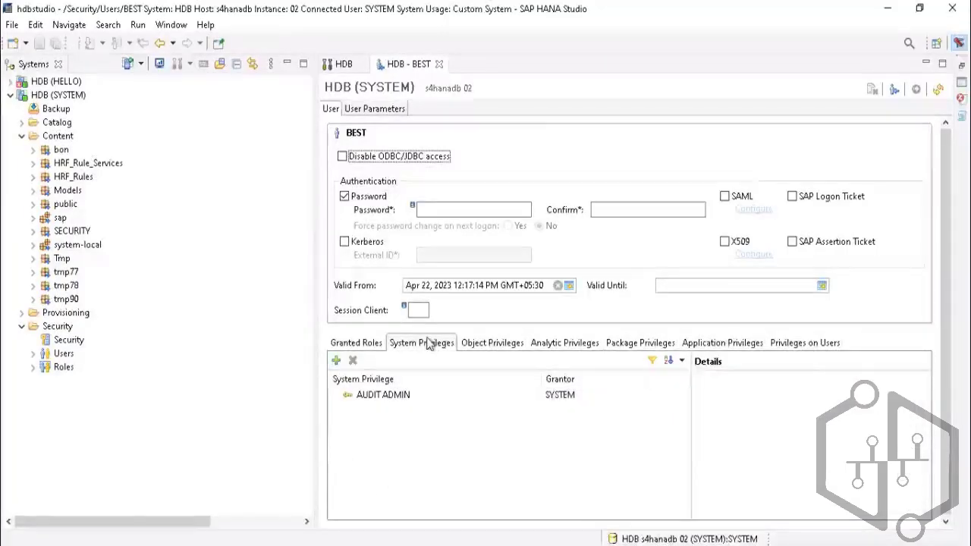
left_click(492, 343)
left_click(569, 346)
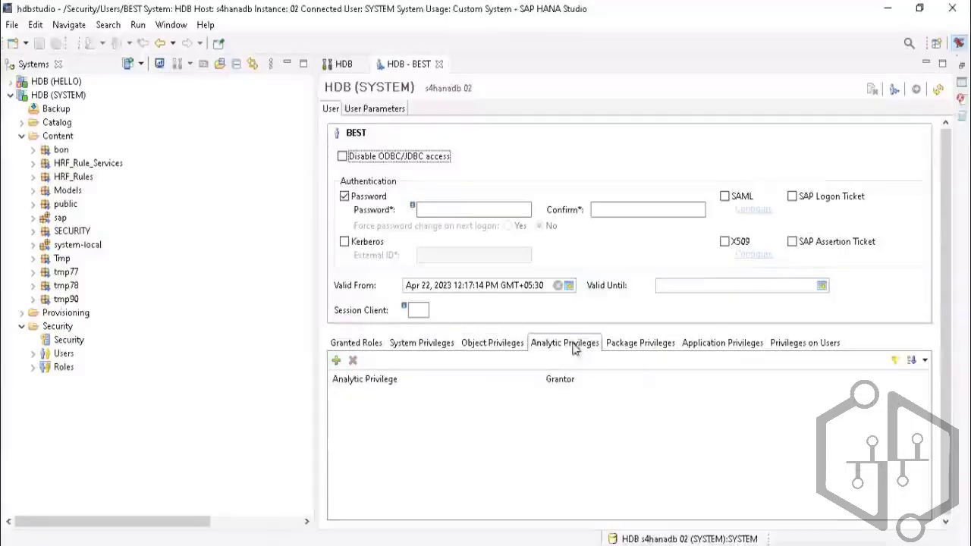
left_click(634, 347)
left_click(556, 351)
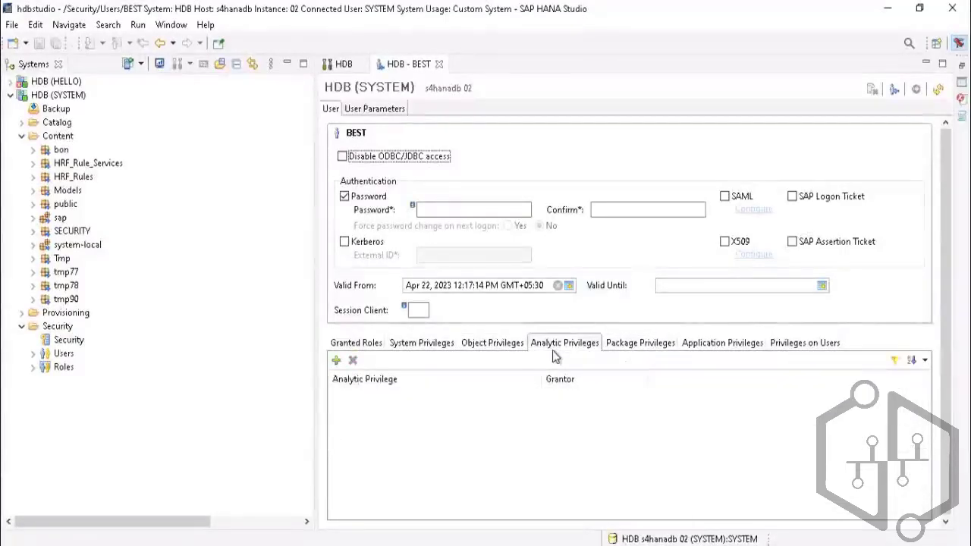
left_click(488, 347)
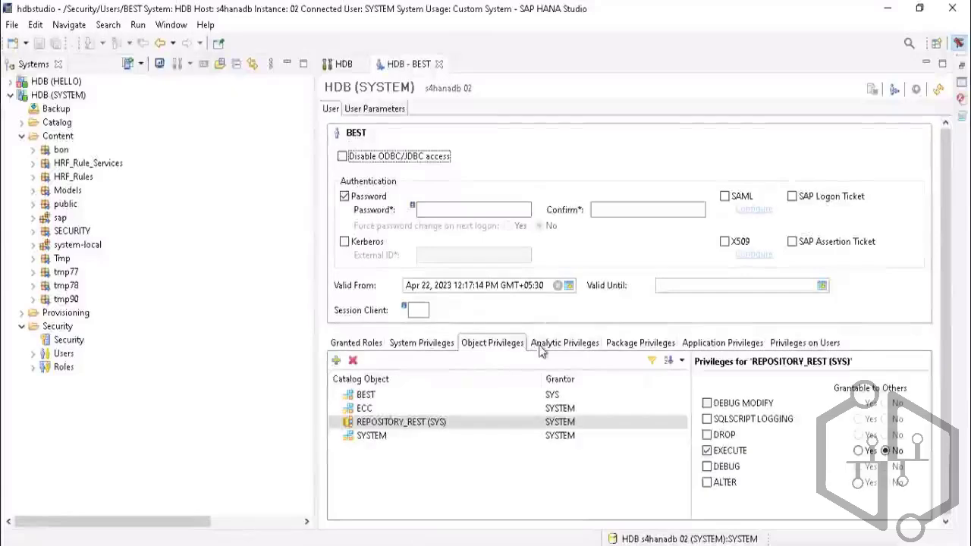
left_click(546, 347)
left_click(487, 349)
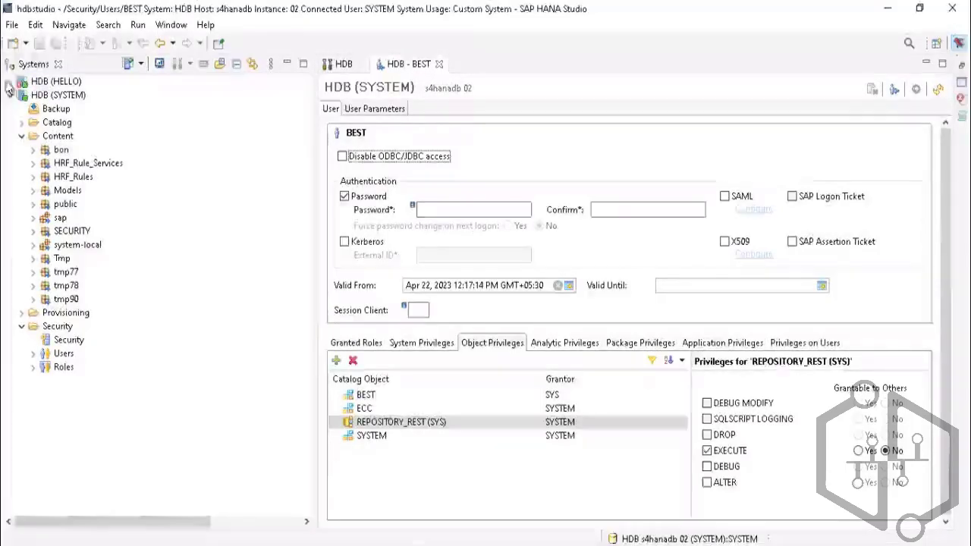
Expand the Users of HDB (SYSTEM) and look through the whole list of database users
mouse_move(47, 85)
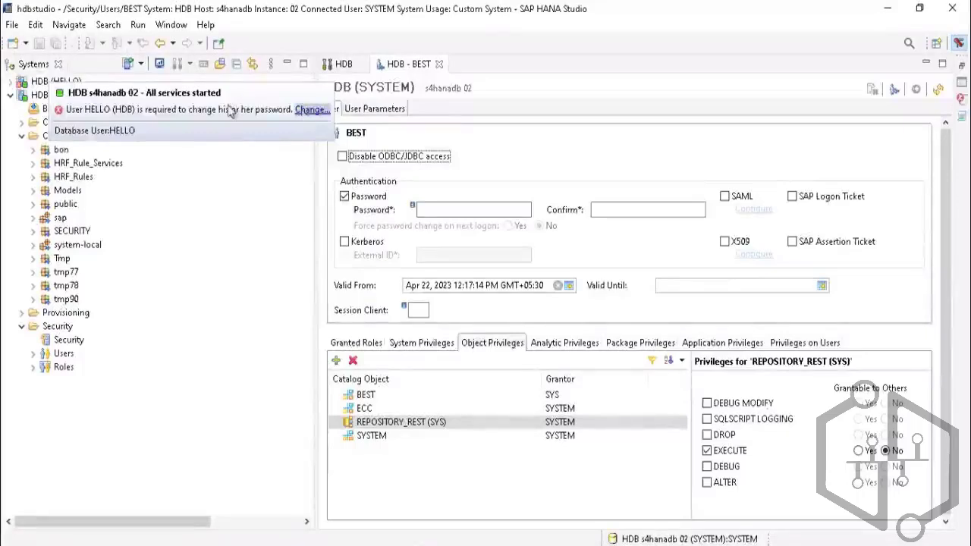
left_click(32, 354)
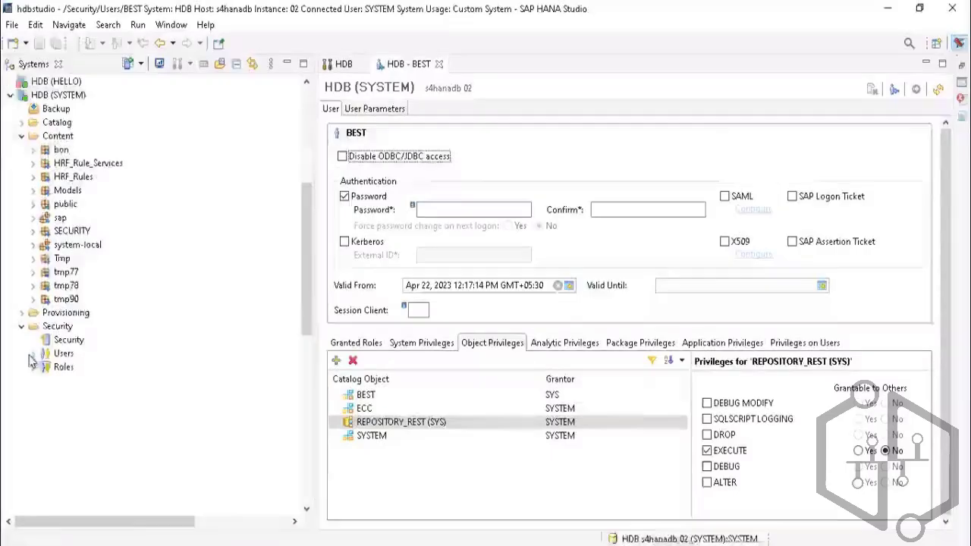
left_click_drag(302, 228, 328, 474)
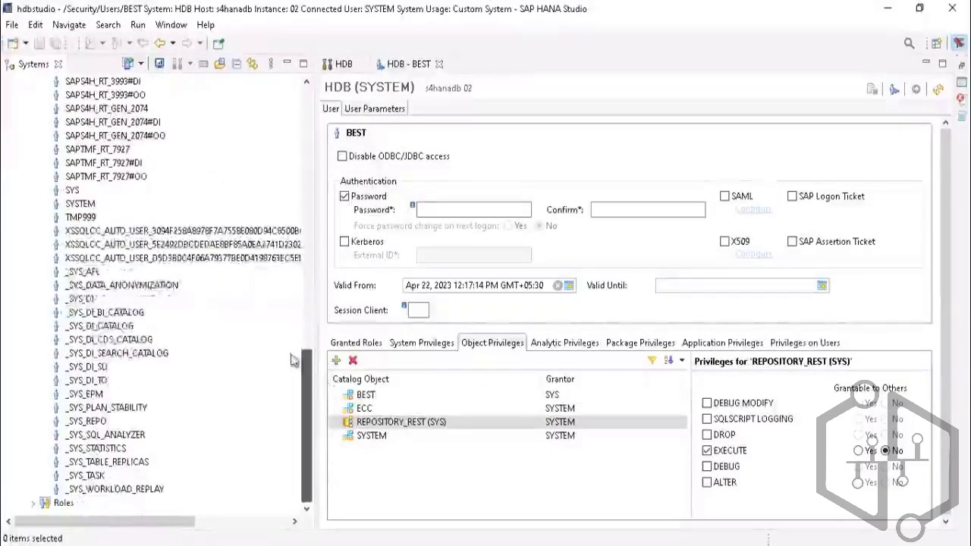
left_click_drag(298, 362, 289, 129)
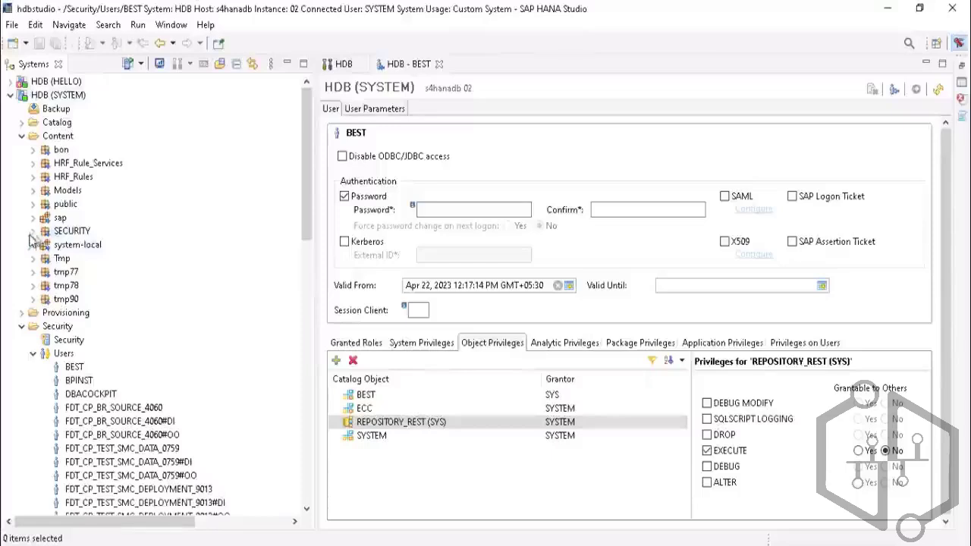
Start creating a new package under the Content folder of HDB (SYSTEM)
right_click(48, 138)
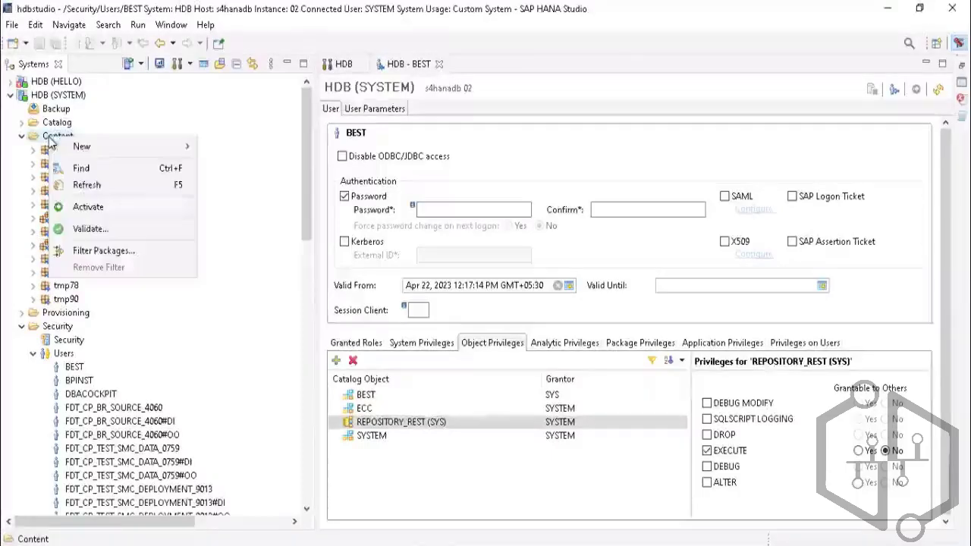
mouse_move(102, 147)
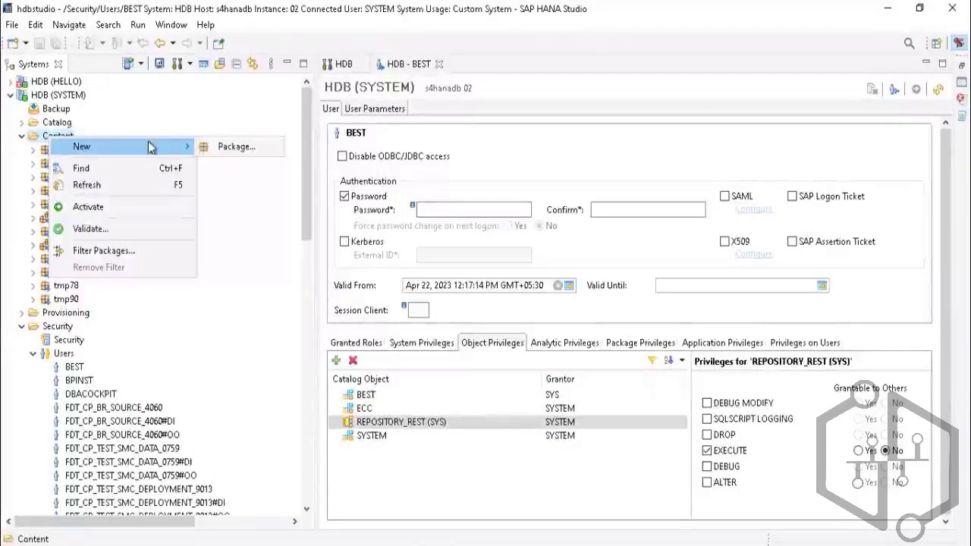
left_click(215, 145)
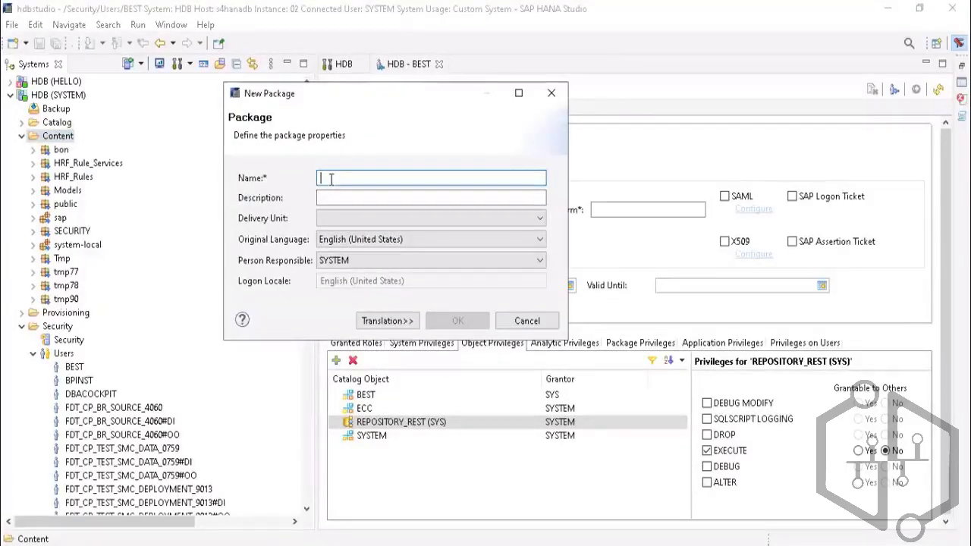
Find and launch the Windows On-Screen Keyboard app
key("super")
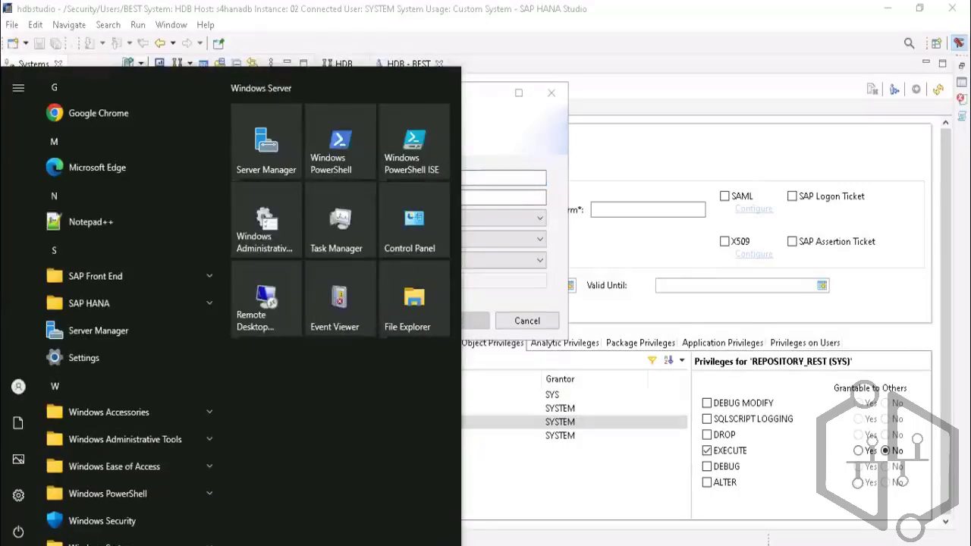
key("super+s")
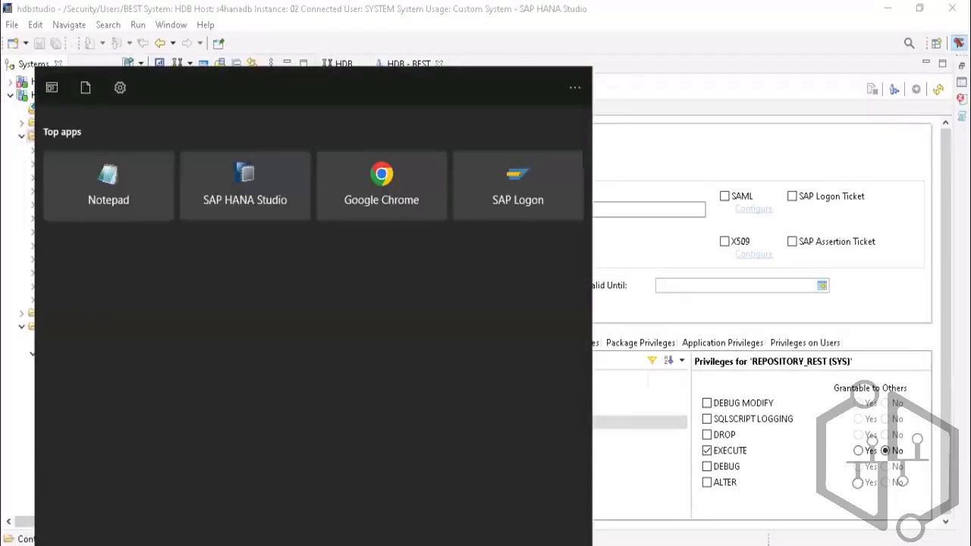
key("super")
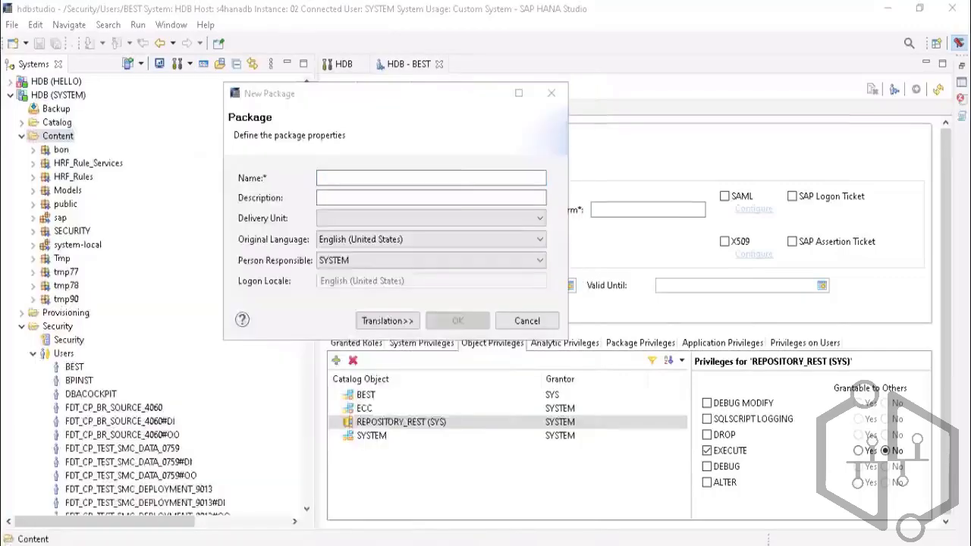
key("super")
key("super+s")
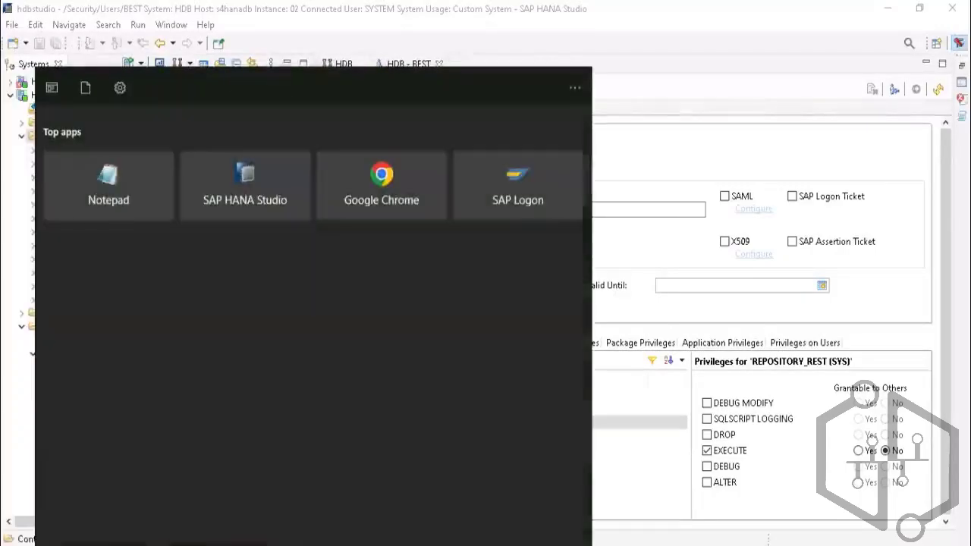
type("k")
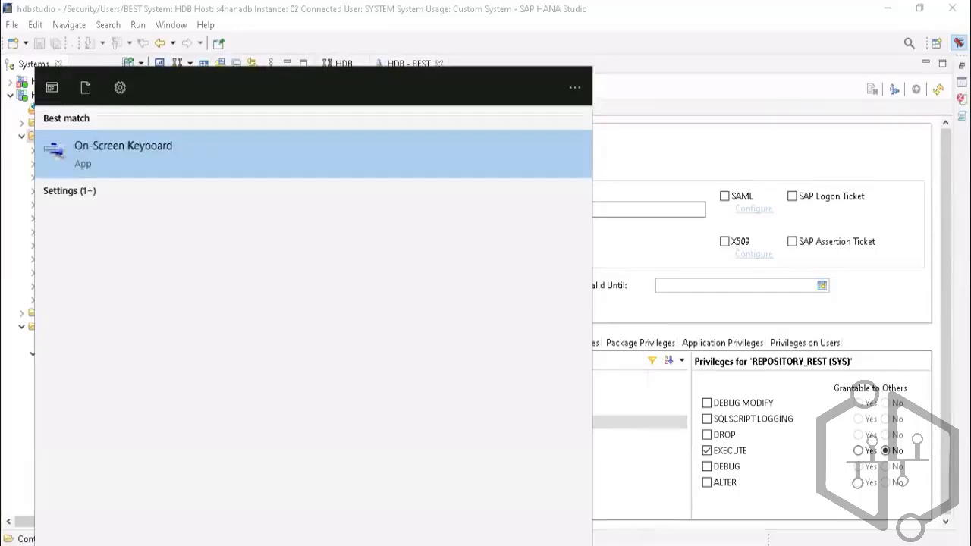
type("y")
key("BackSpace")
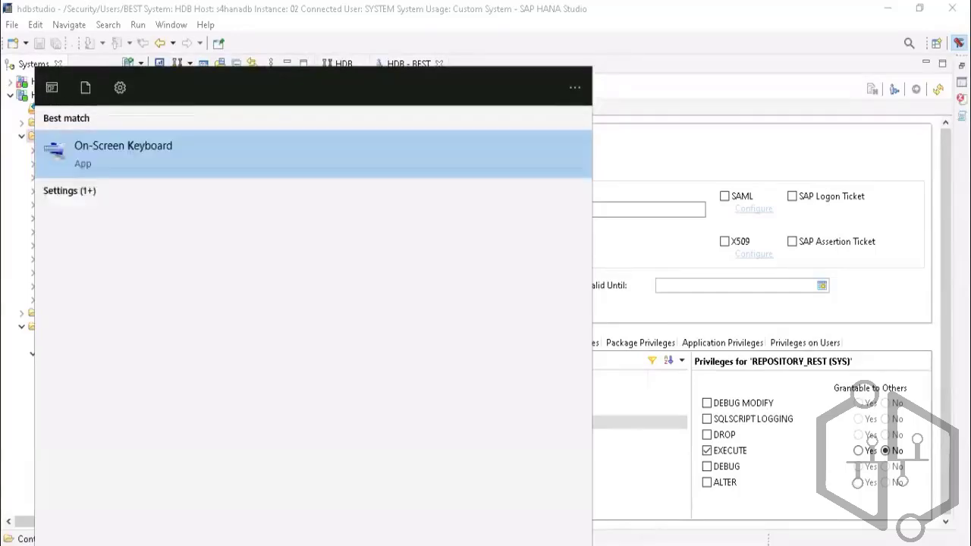
key("Return")
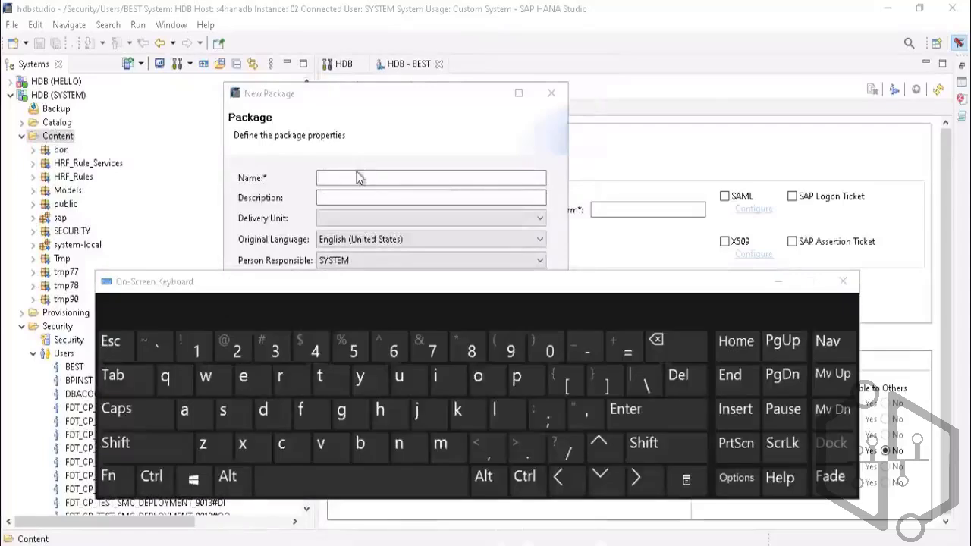
Name the new package test with the On-Screen Keyboard, and minimize the keyboard
left_click(359, 178)
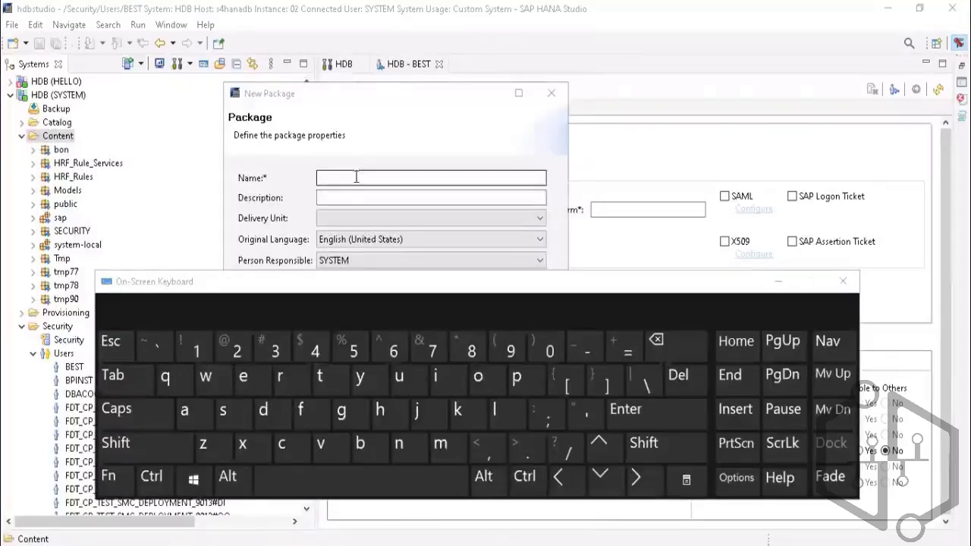
left_click(321, 376)
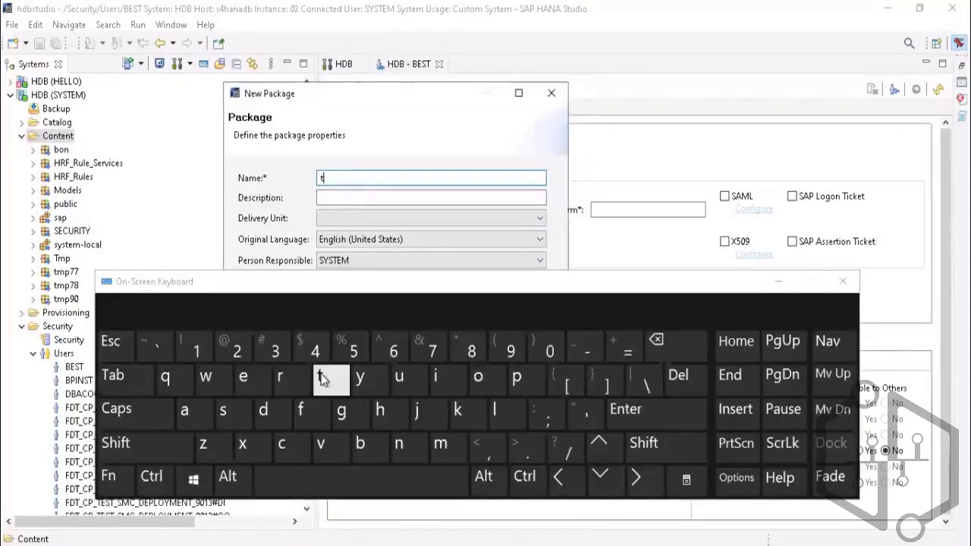
left_click(692, 345)
left_click(327, 376)
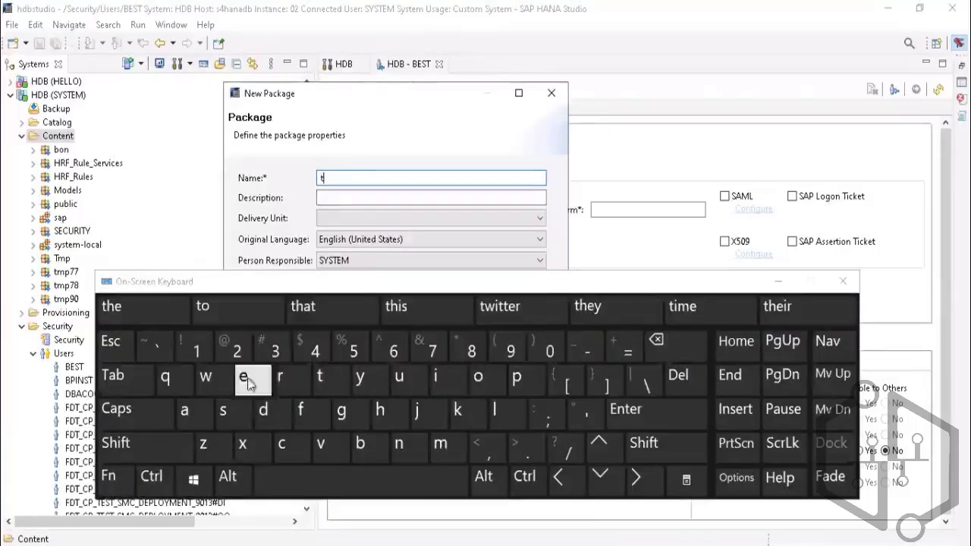
left_click(243, 377)
left_click(224, 410)
left_click(332, 382)
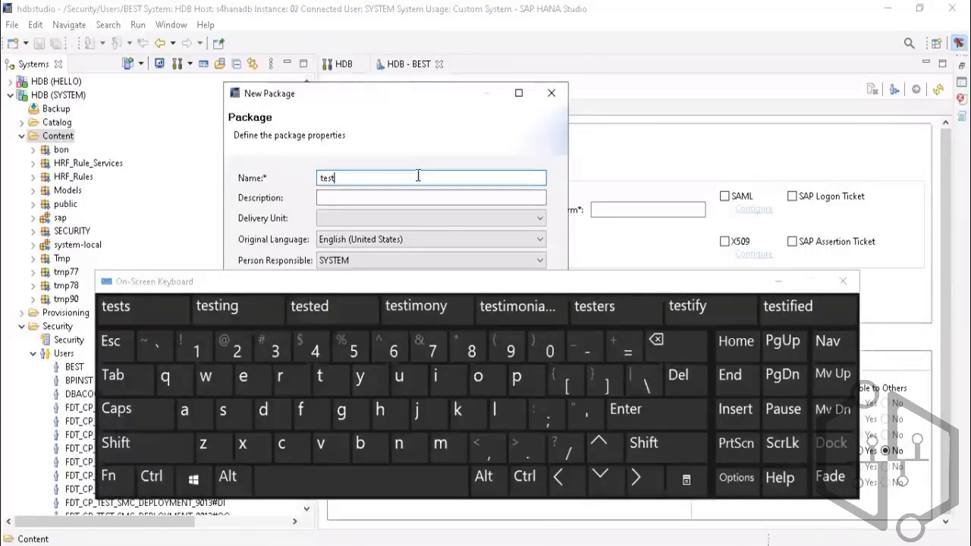
left_click(777, 282)
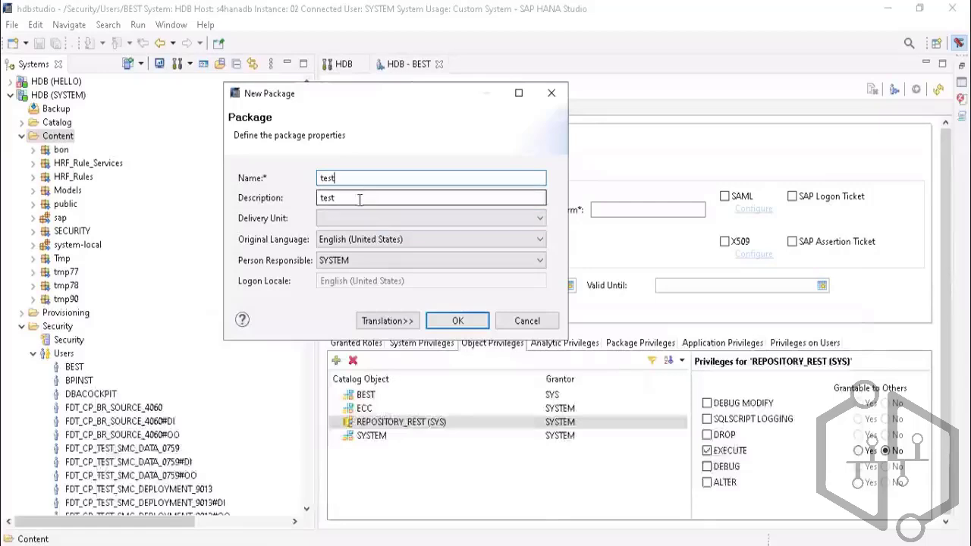
Choose English (United States) as the original language and SYSTEM as the person responsible, and create the package
left_click(402, 223)
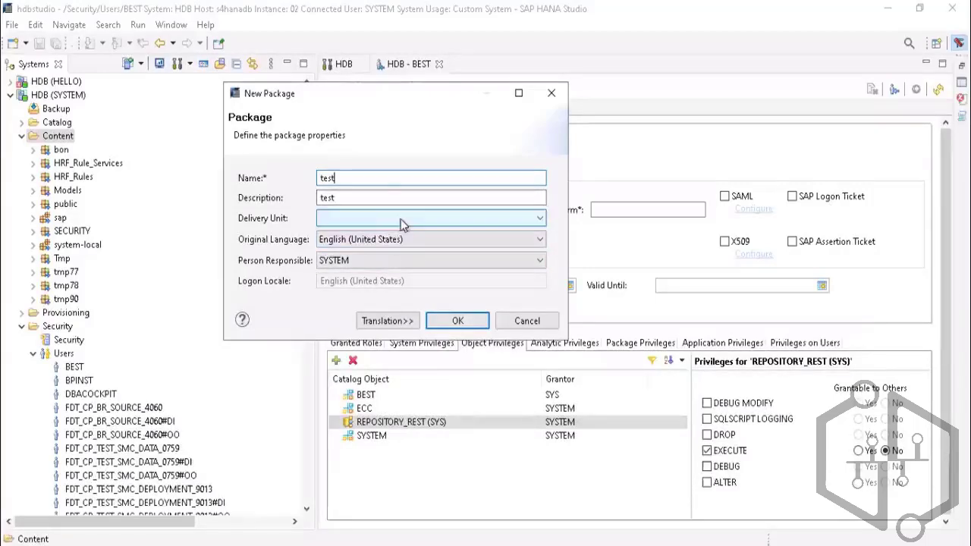
left_click(383, 238)
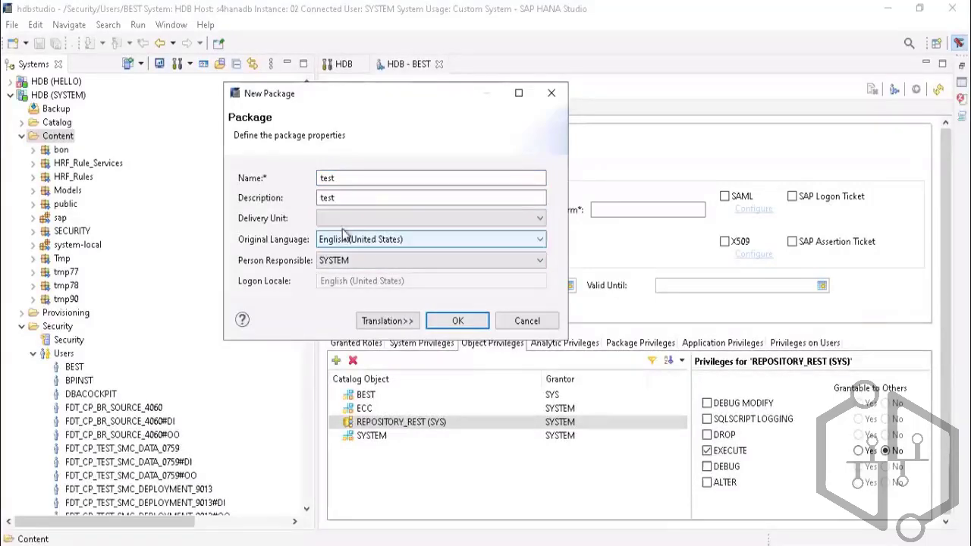
left_click(393, 246)
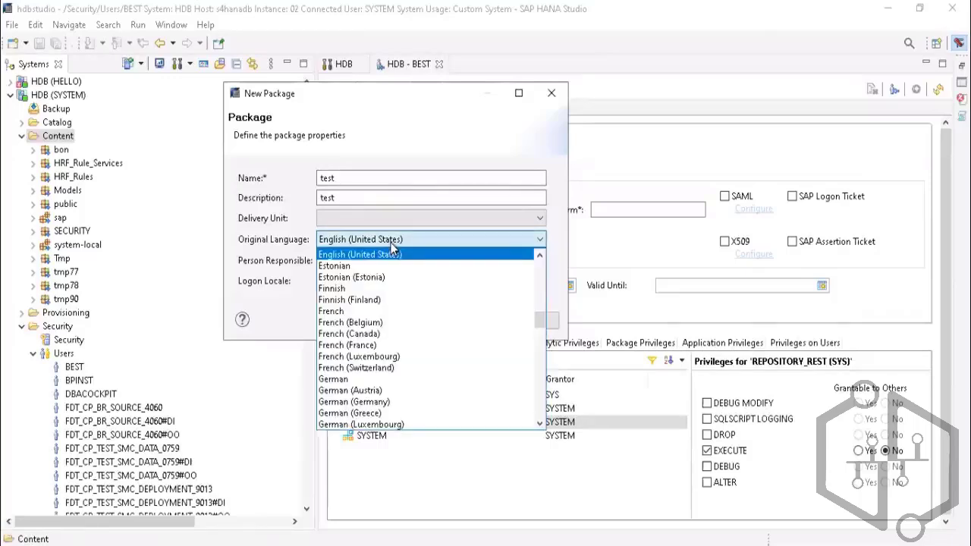
left_click(392, 255)
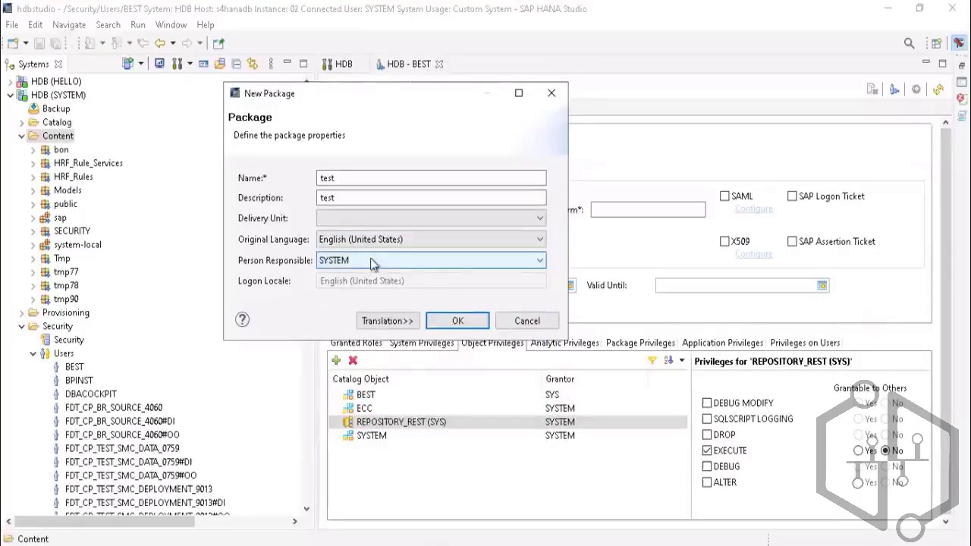
left_click(373, 262)
left_click(362, 278)
left_click(356, 261)
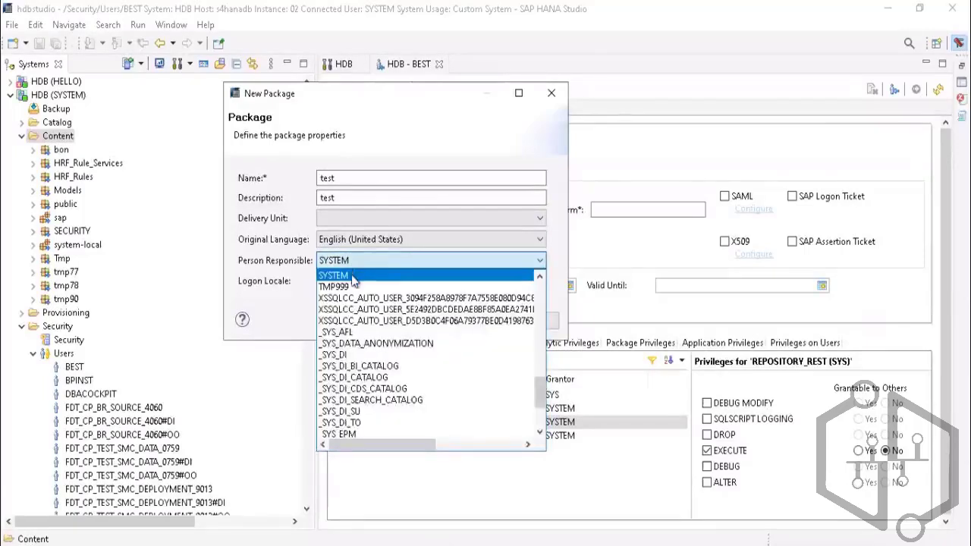
left_click(354, 275)
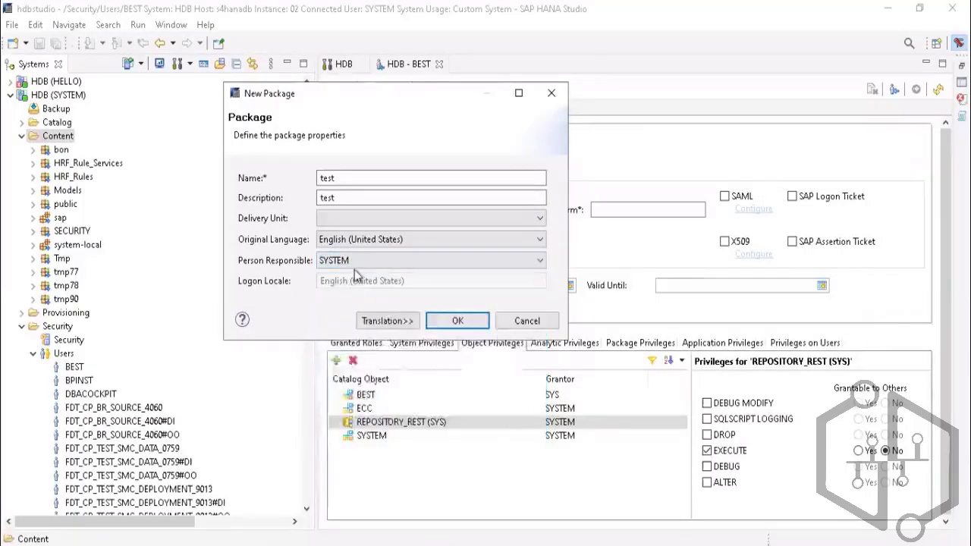
left_click(458, 321)
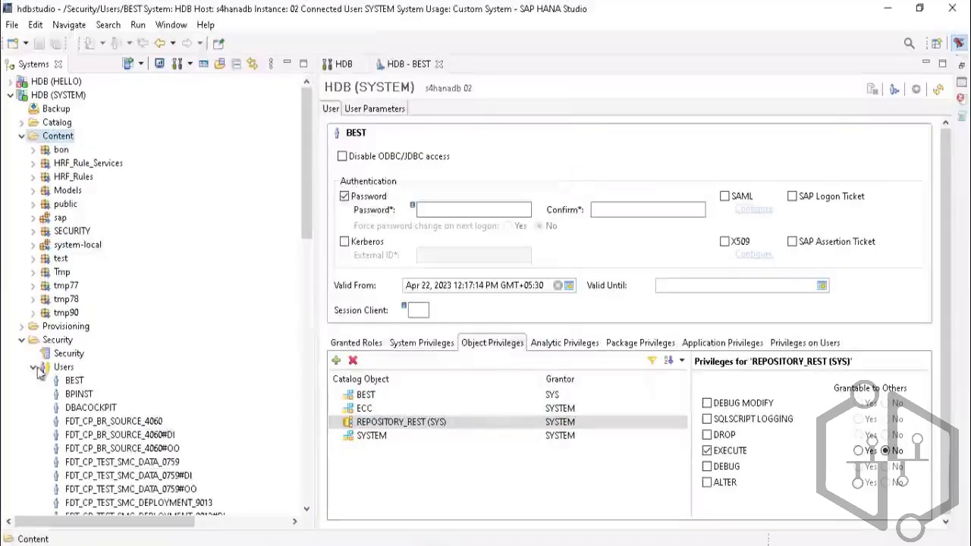
Expand the new test package and start creating an attribute view in it
left_click(52, 260)
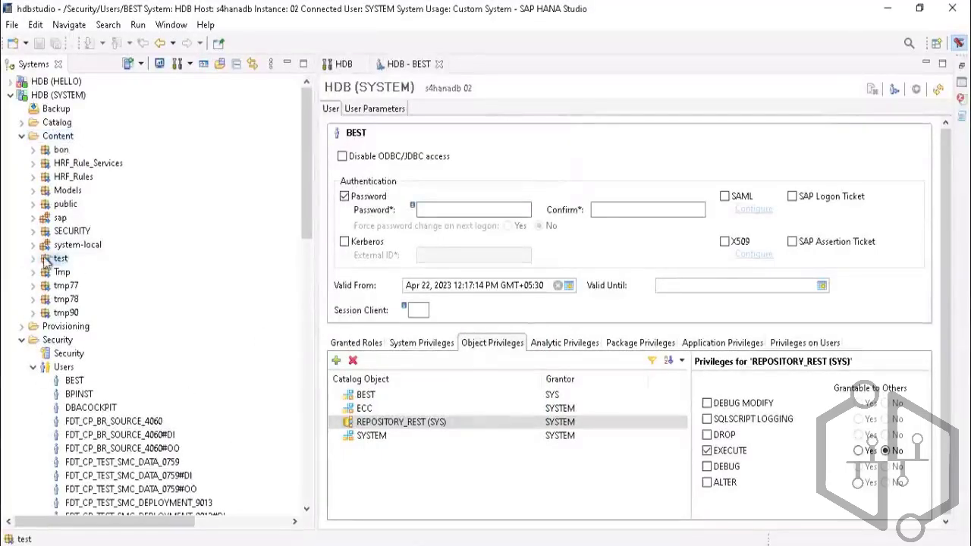
left_click(33, 258)
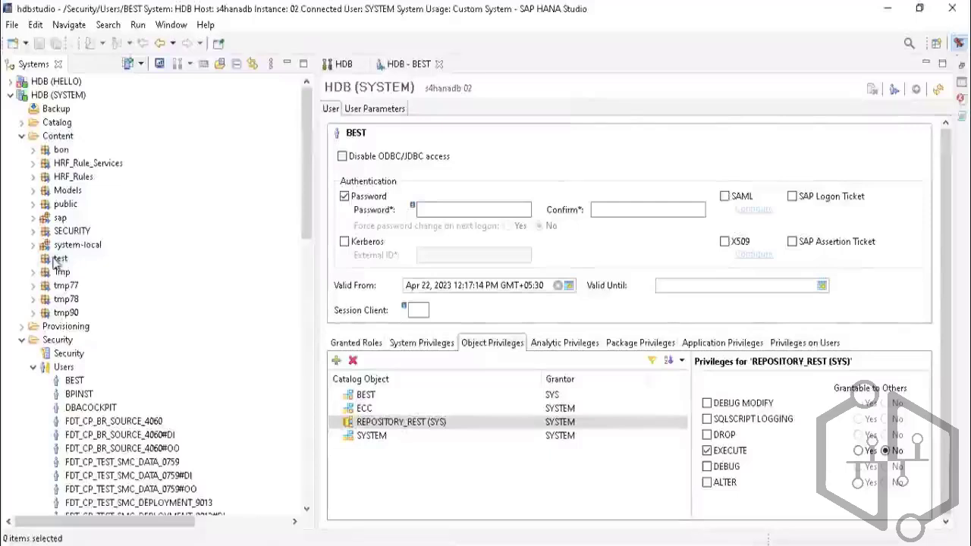
right_click(54, 261)
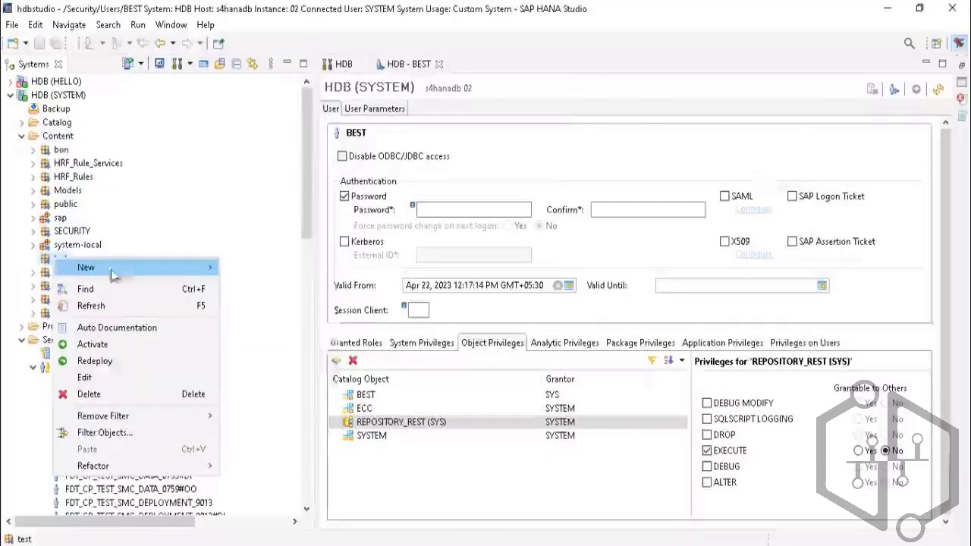
mouse_move(152, 267)
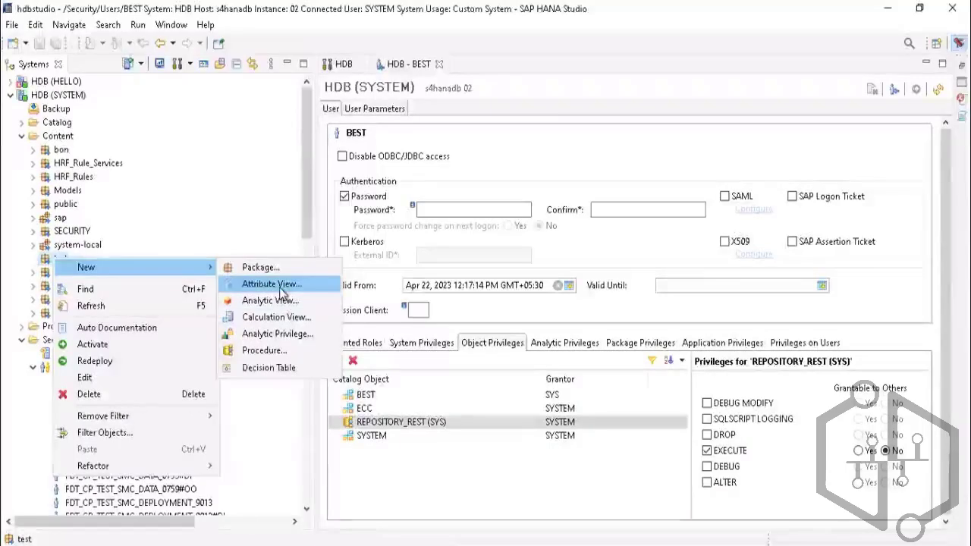
left_click(281, 292)
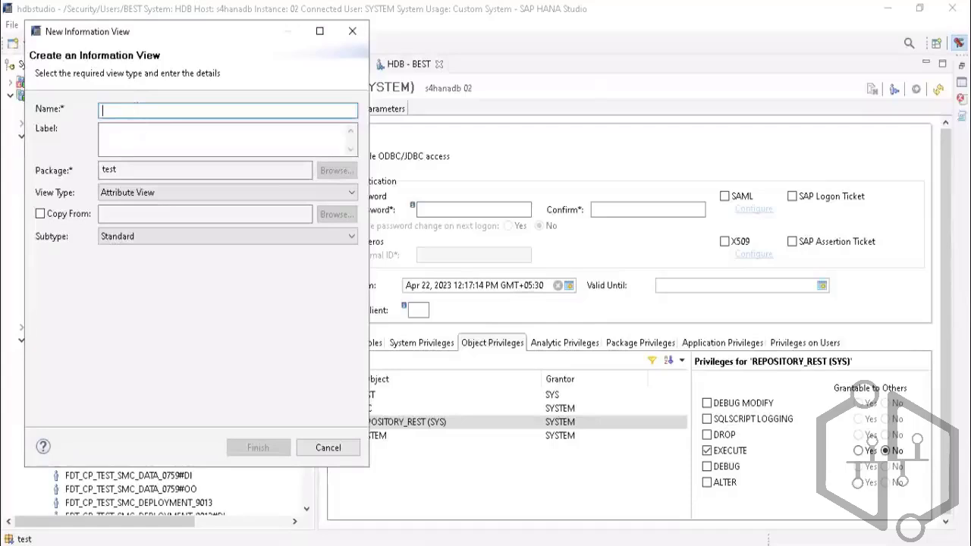
Bring up the On-Screen Keyboard and place the cursor in the new view's Name field
key("ctrl+super+o")
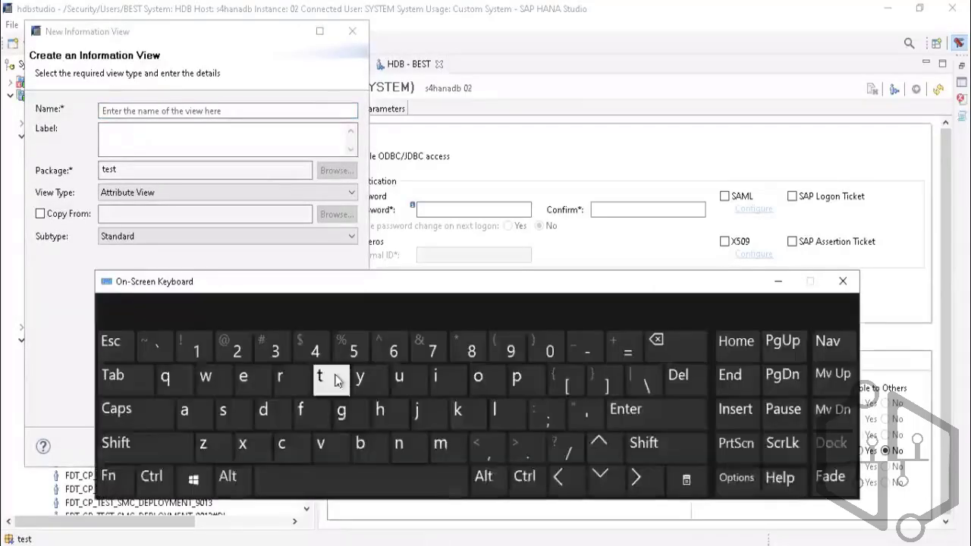
left_click(236, 409)
left_click(282, 385)
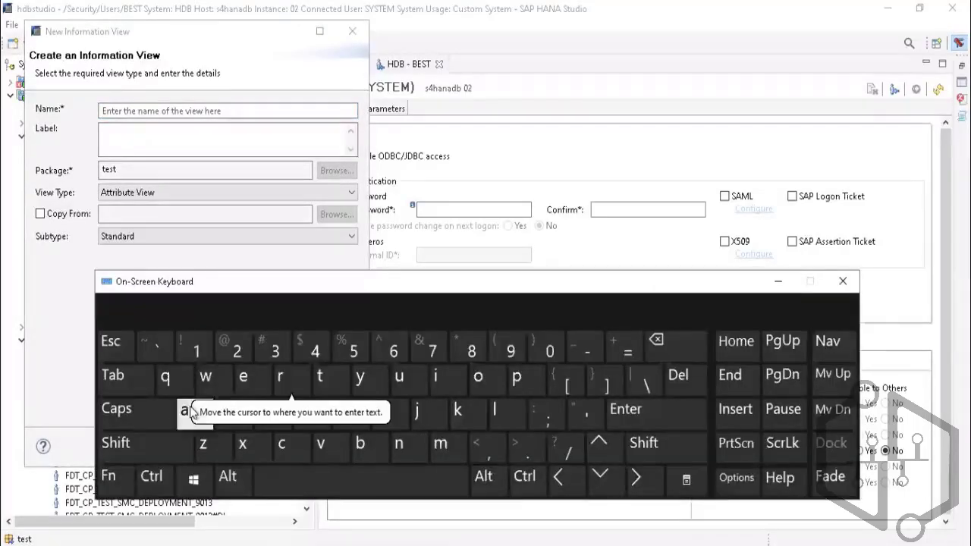
left_click(198, 414)
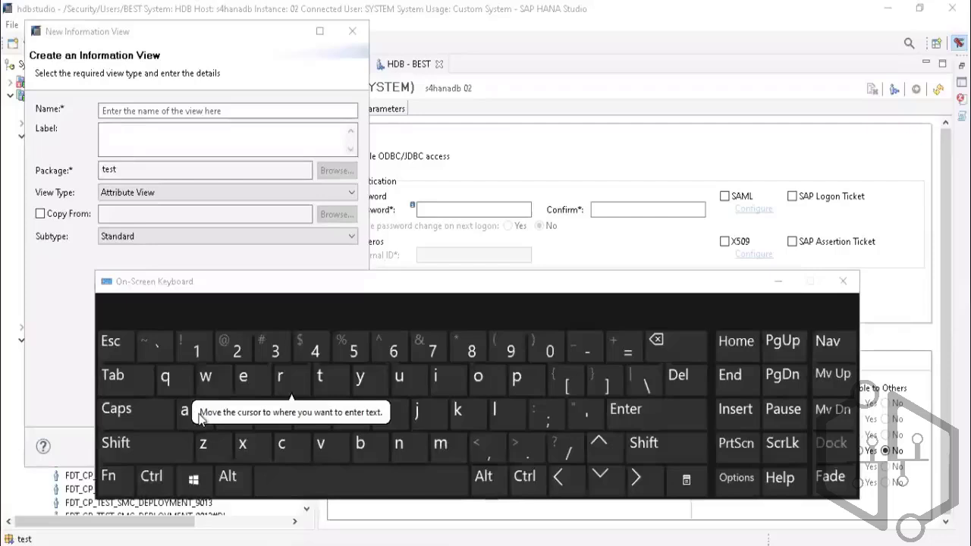
left_click(164, 111)
left_click(244, 420)
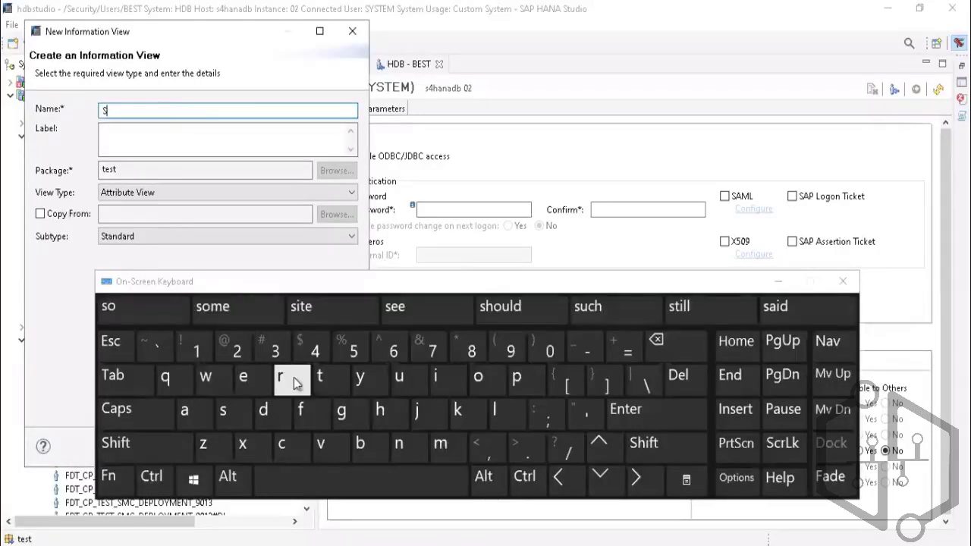
left_click(294, 377)
left_click(191, 412)
left_click(319, 442)
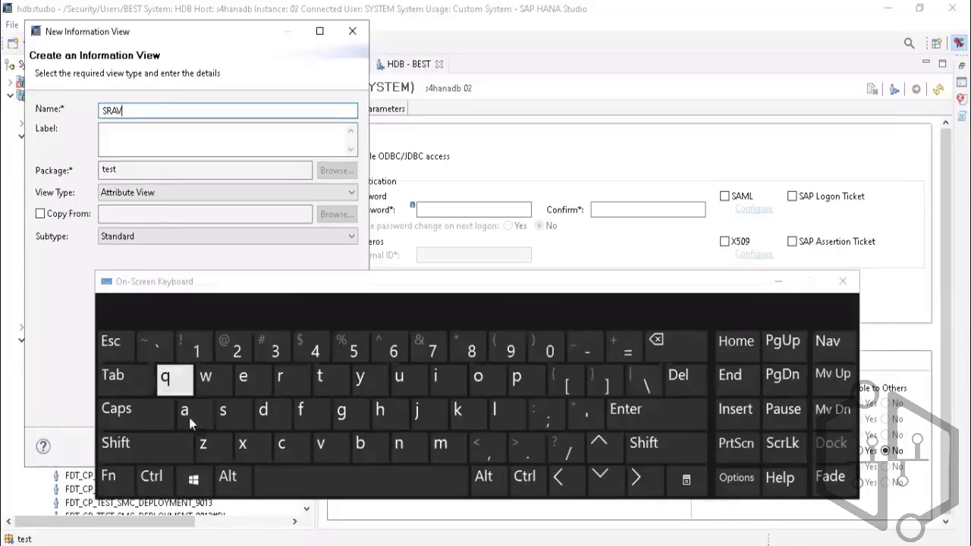
left_click(186, 413)
left_click(402, 452)
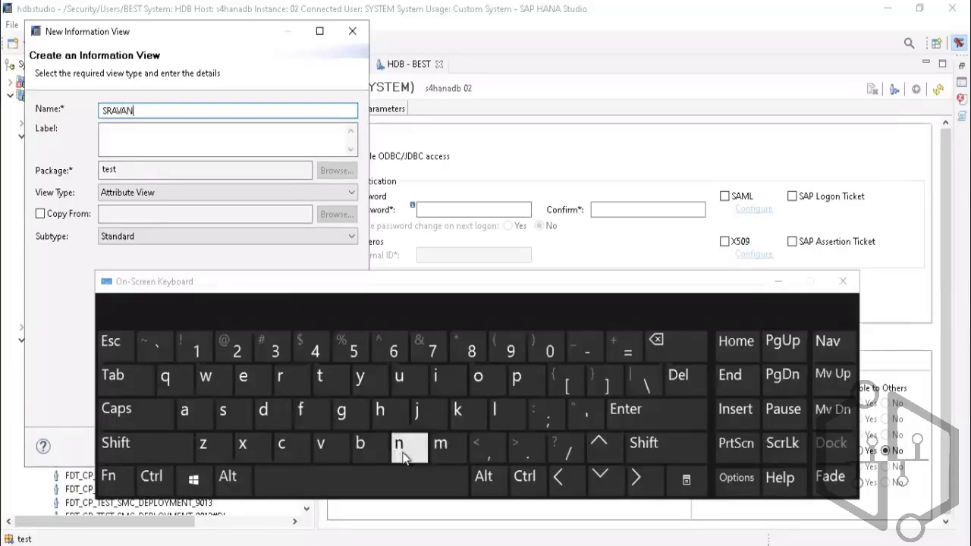
left_click(375, 481)
left_click(690, 352)
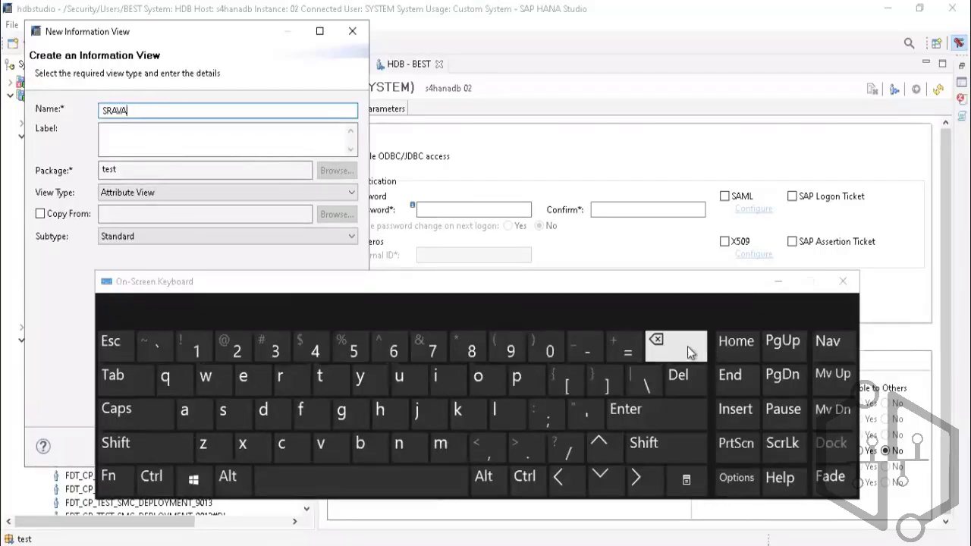
left_click(690, 351)
left_click(689, 351)
left_click(690, 352)
left_click(690, 351)
left_click(689, 351)
left_click(690, 351)
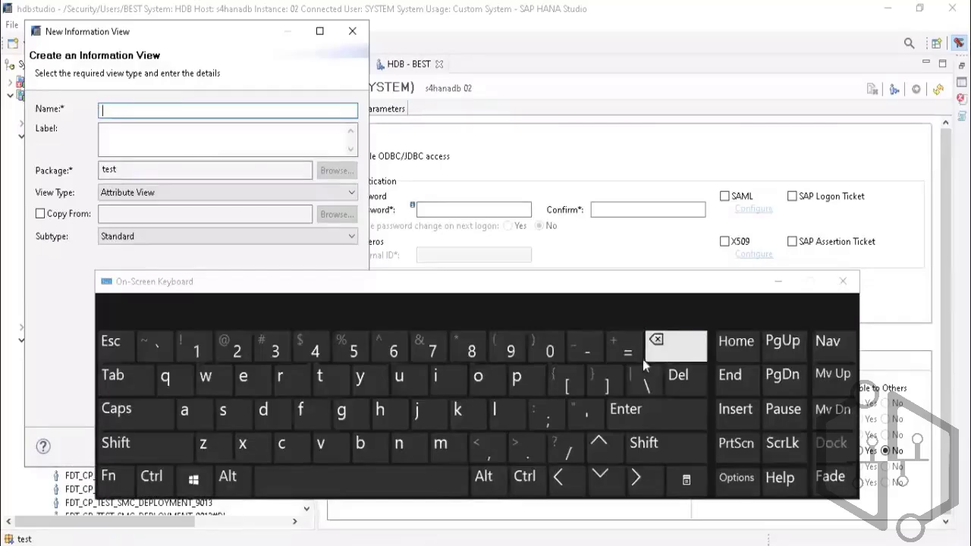
Name the view in capitals with the prefix AV_ followed by the person's first name, and minimize the On-Screen Keyboard
left_click(138, 409)
left_click(184, 410)
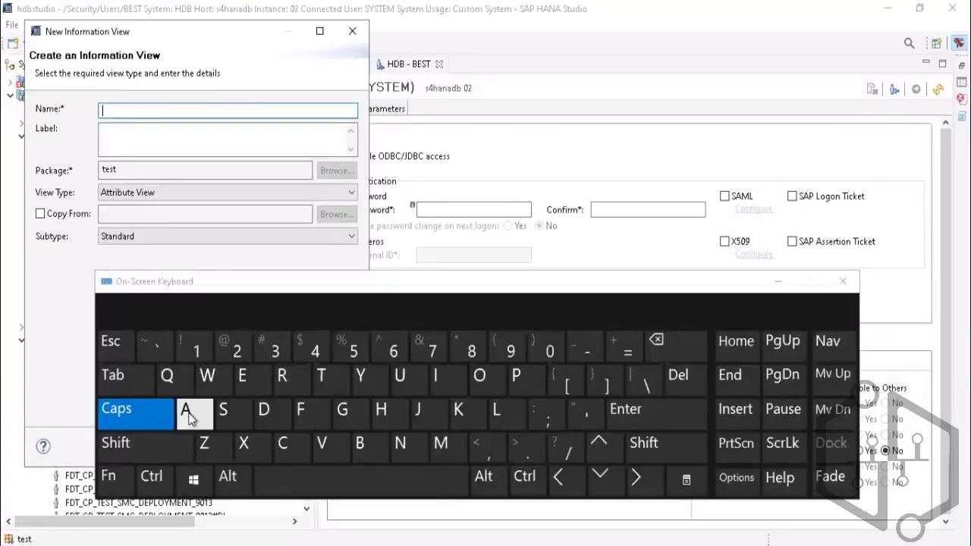
left_click(327, 445)
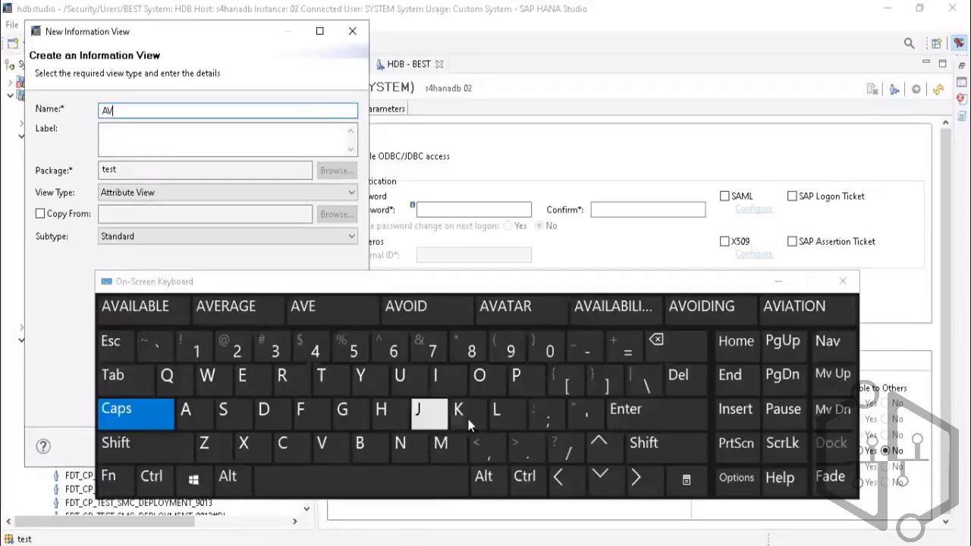
left_click(126, 444)
left_click(580, 347)
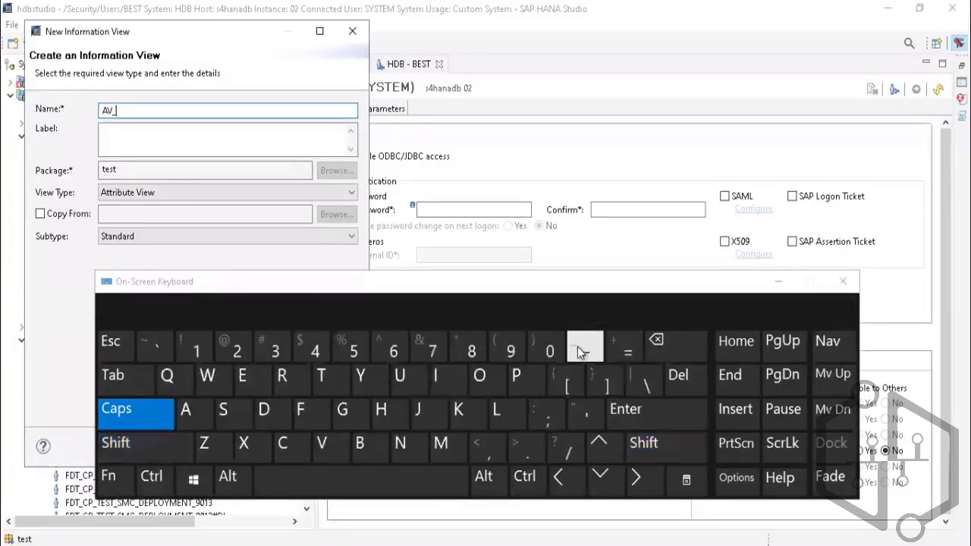
left_click(236, 420)
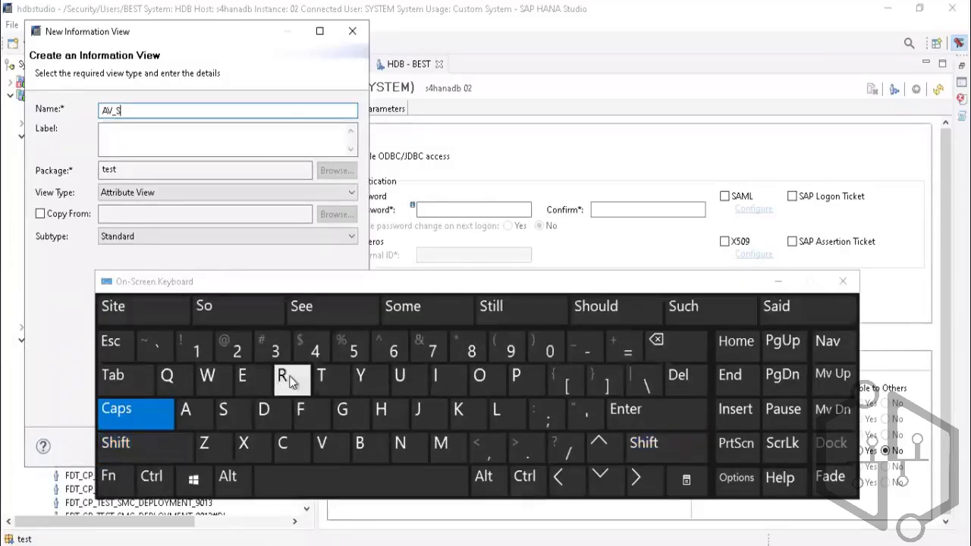
left_click(281, 375)
left_click(199, 417)
left_click(327, 441)
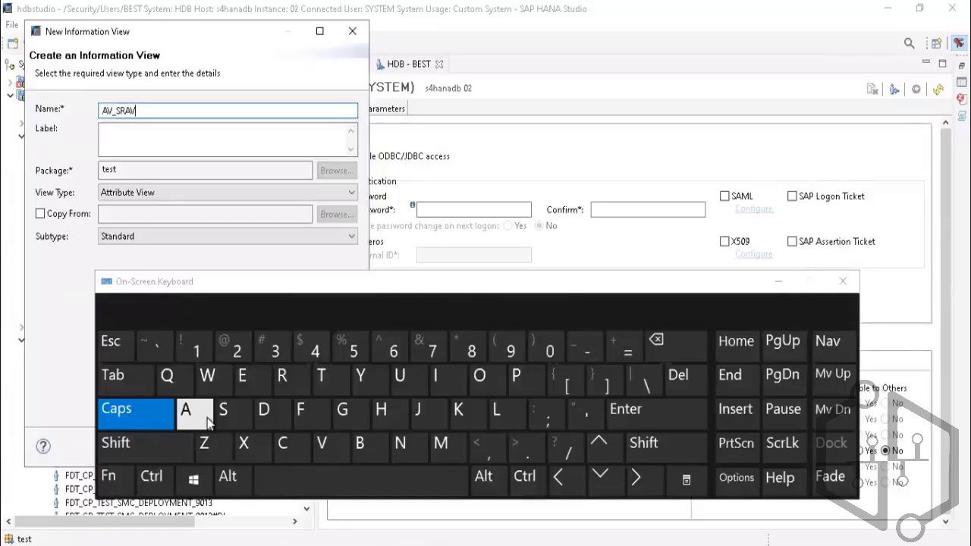
left_click(418, 448)
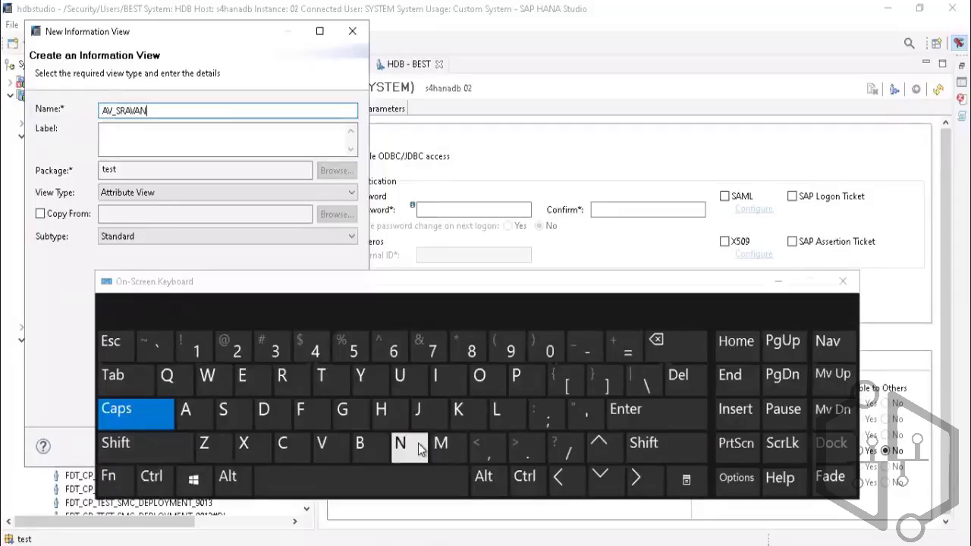
left_click(777, 289)
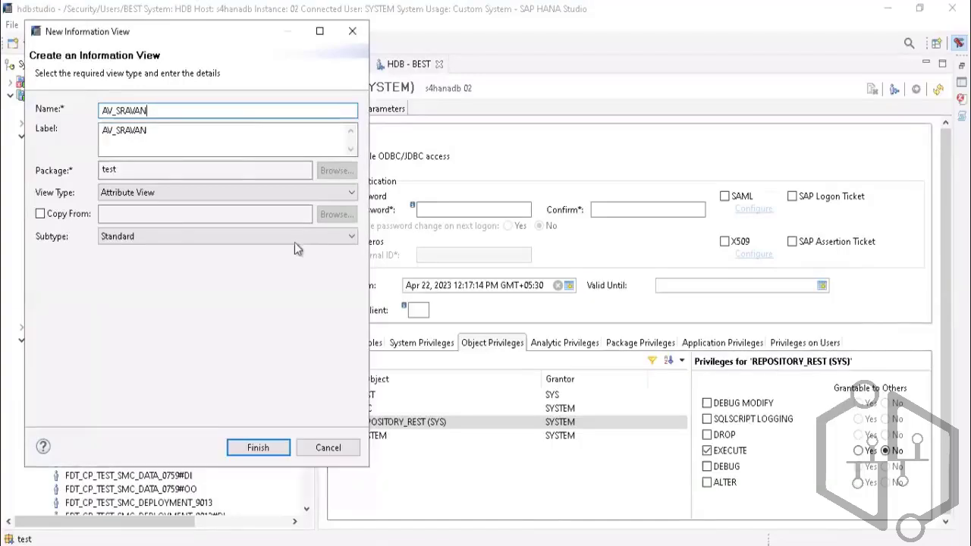
Review the available view types, keep Attribute View with package test and subtype Standard, and create the view
left_click(194, 194)
left_click(170, 201)
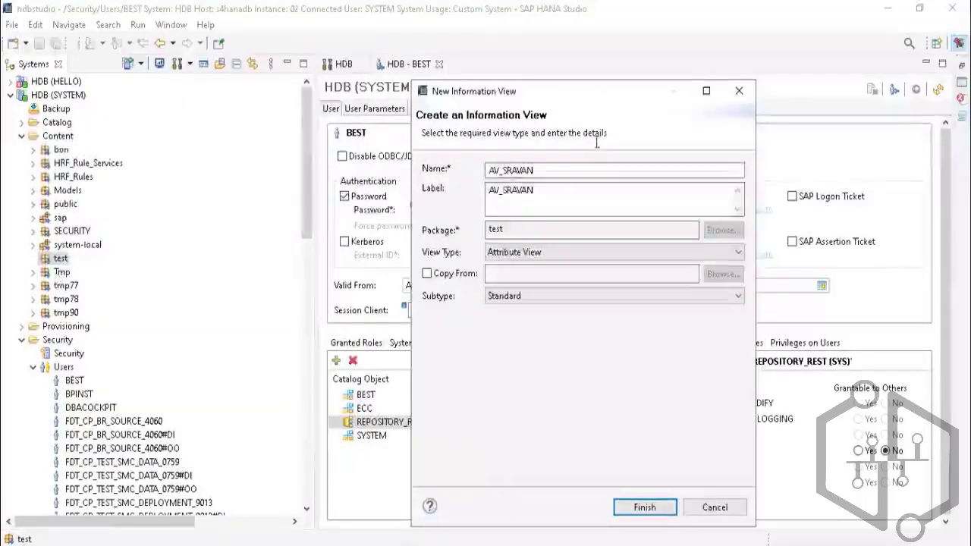
left_click(521, 255)
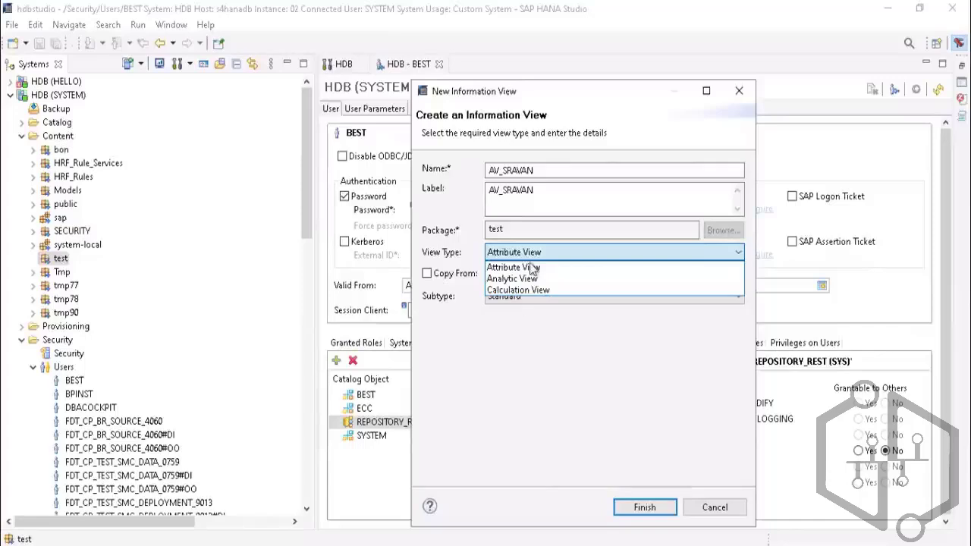
left_click(523, 385)
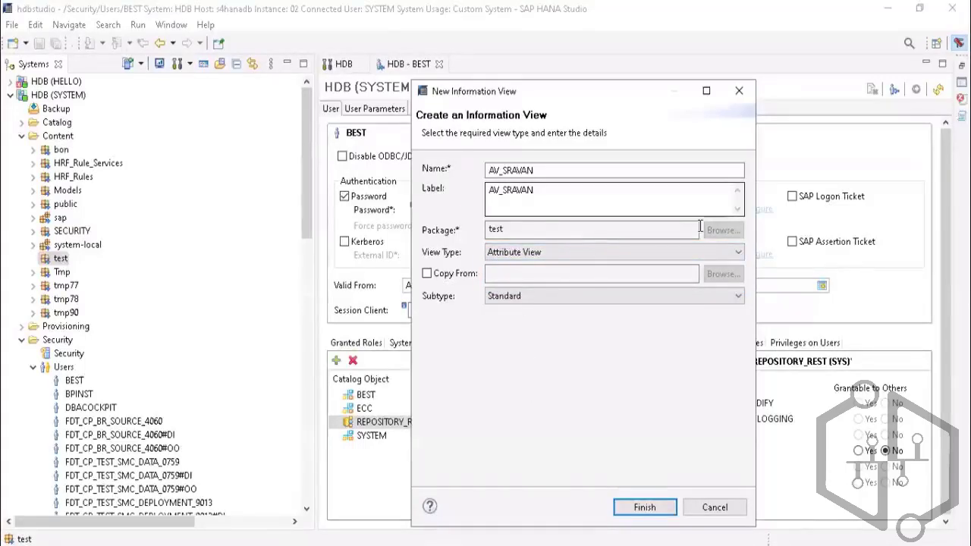
left_click(612, 236)
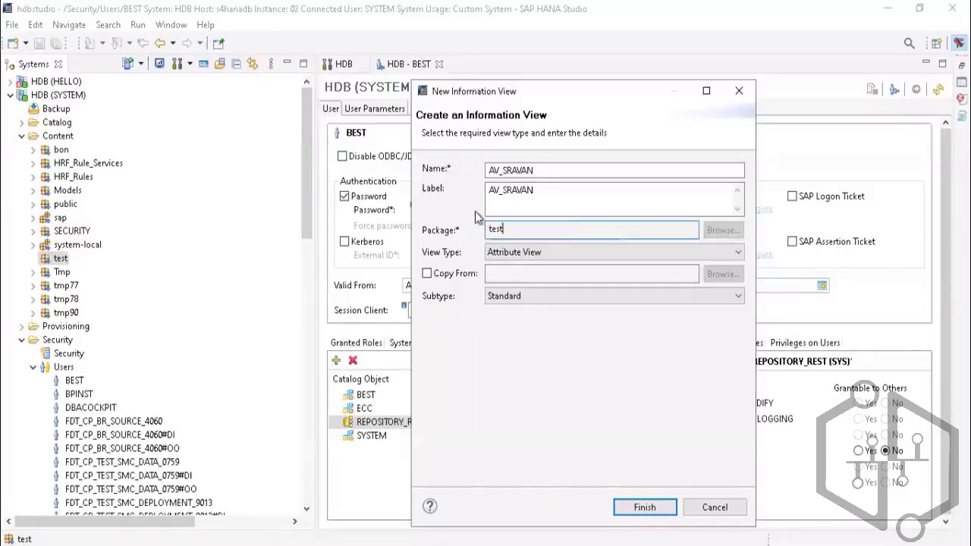
left_click(646, 510)
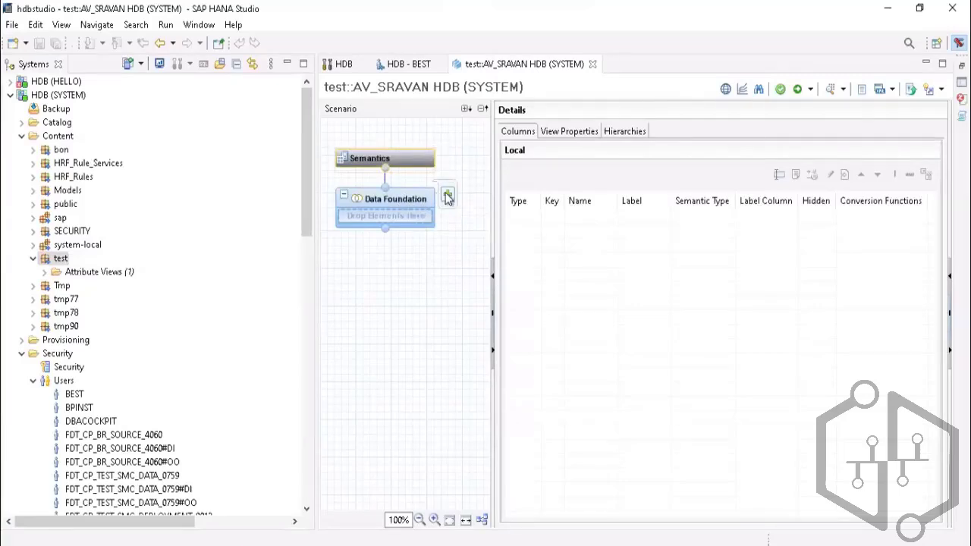
left_click(448, 198)
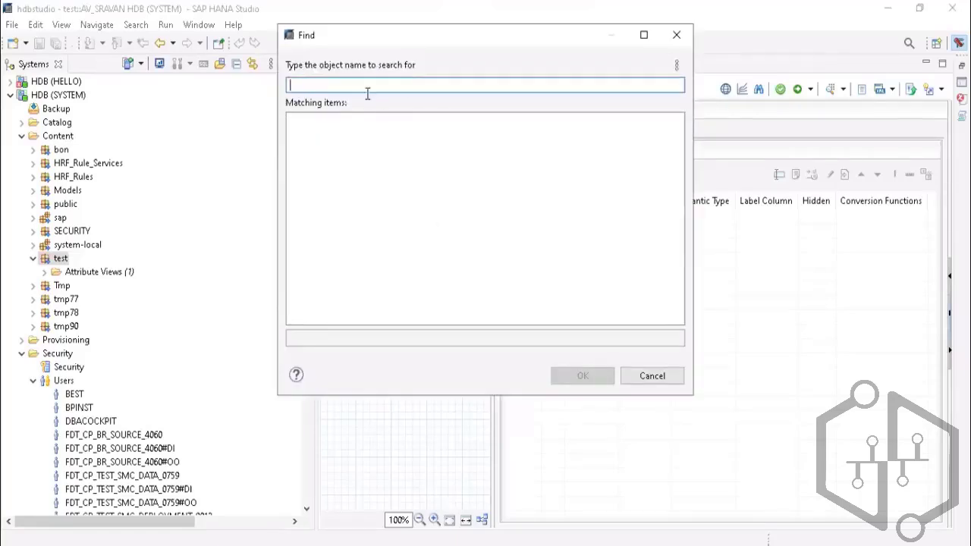
left_click(674, 38)
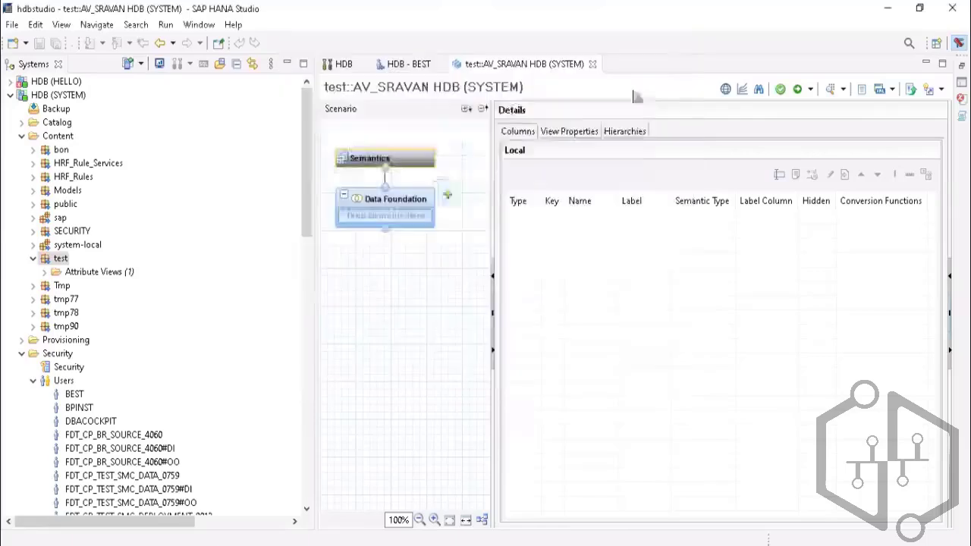
left_click(307, 374)
left_click_drag(307, 374, 297, 173)
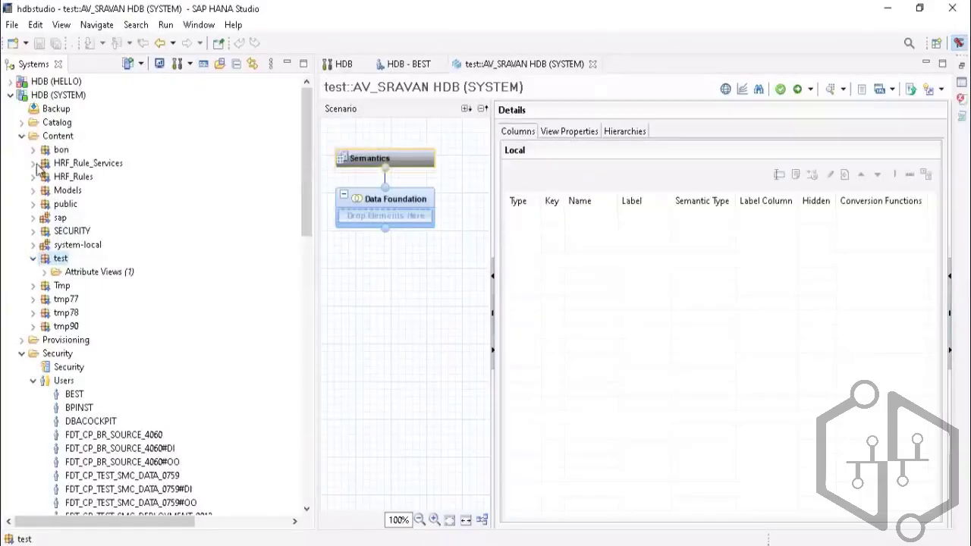
Expand the Catalog and its SYSTEM schema, and look through the system tree for a schema with source tables
left_click(22, 123)
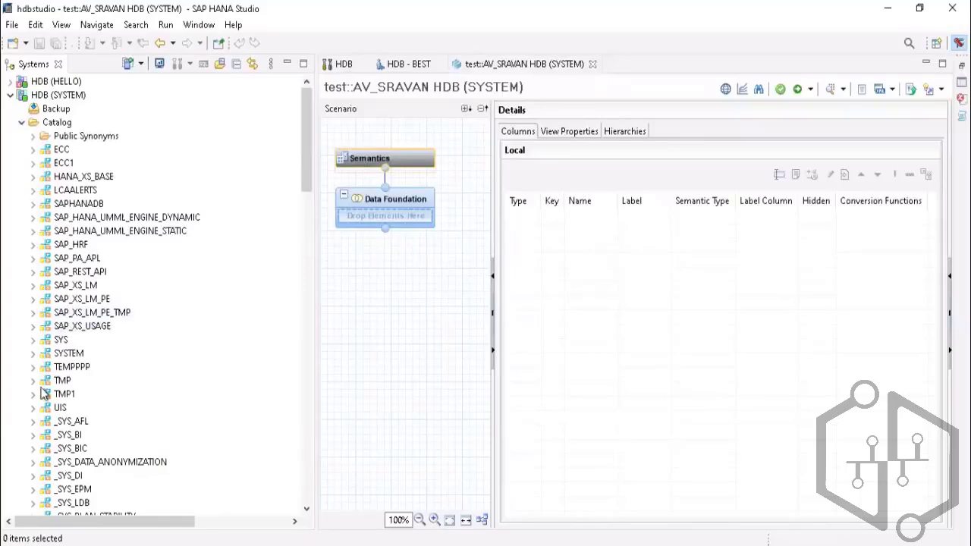
left_click(32, 355)
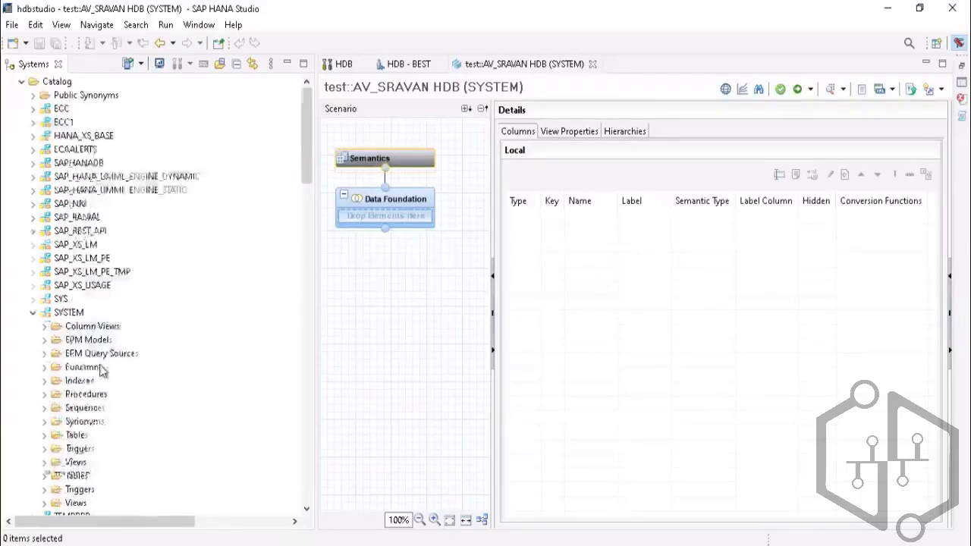
scroll(103, 369, "down", 7)
scroll(212, 265, "down", 15)
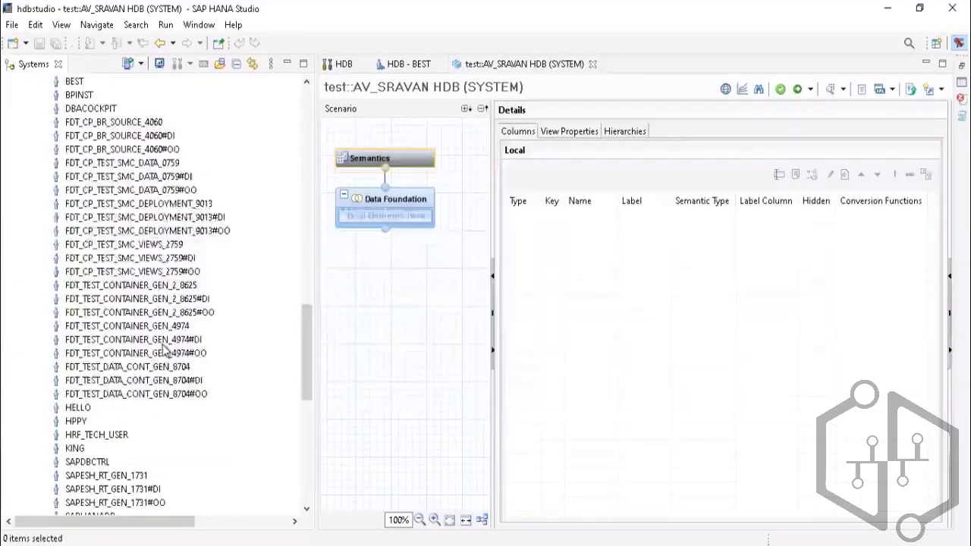
scroll(162, 344, "up", 7)
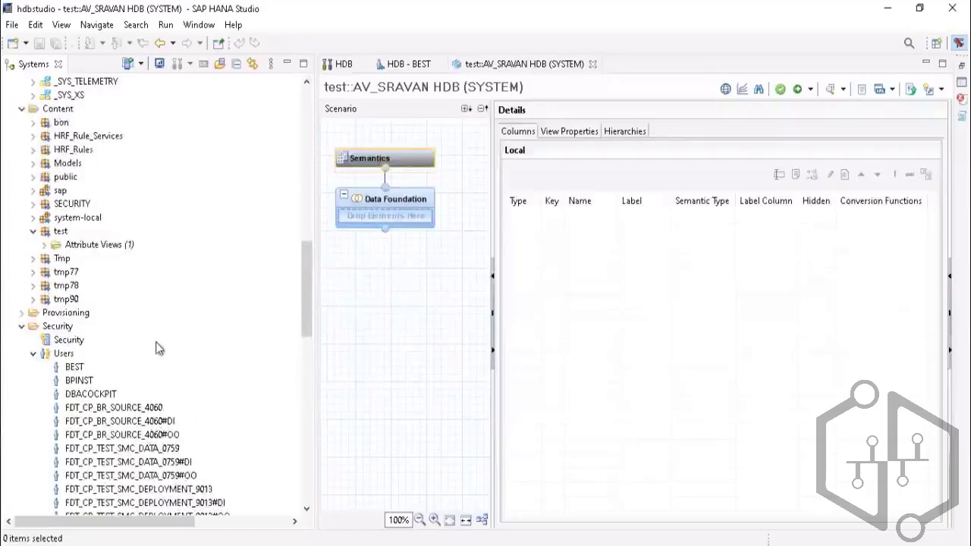
scroll(159, 348, "up", 6)
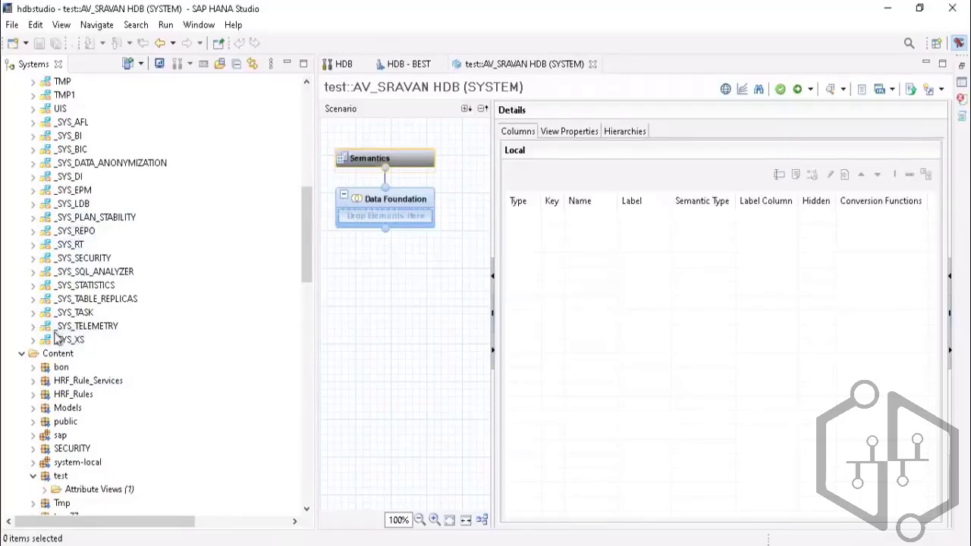
Expand the Tables folders of the _SYS_BIC and _SYS_BI schemas, and look through the _SYS_BI tables
left_click(33, 150)
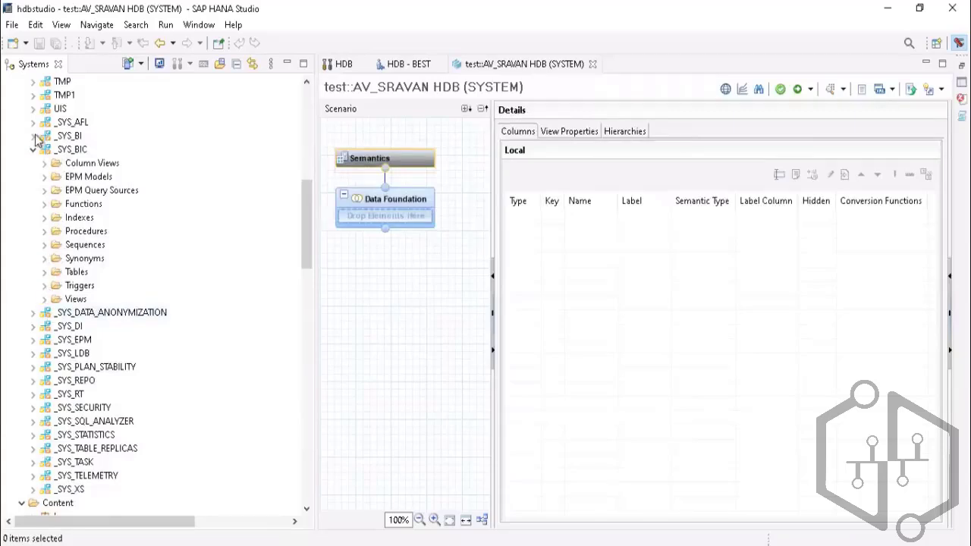
left_click(44, 271)
left_click(33, 137)
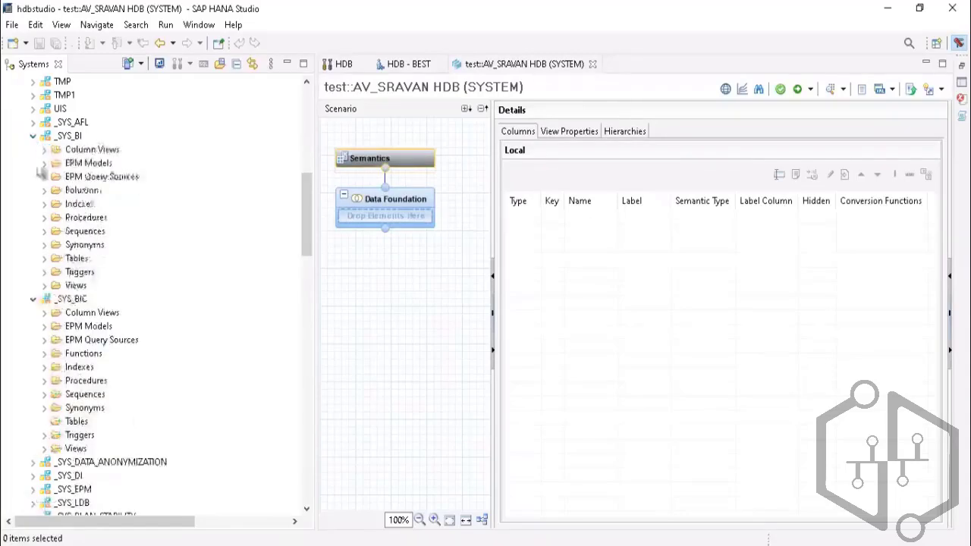
left_click(44, 259)
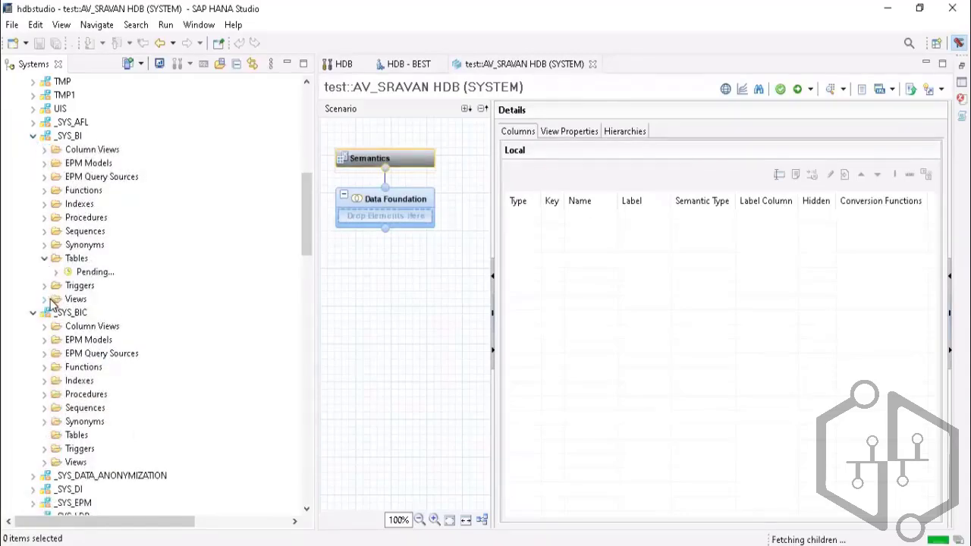
left_click(97, 273)
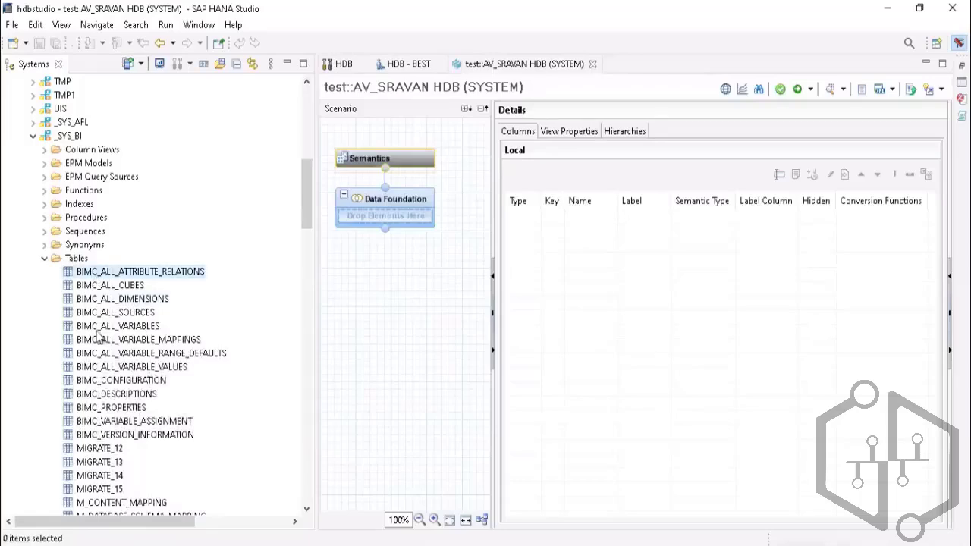
scroll(104, 343, "down", 2)
scroll(106, 353, "down", 4)
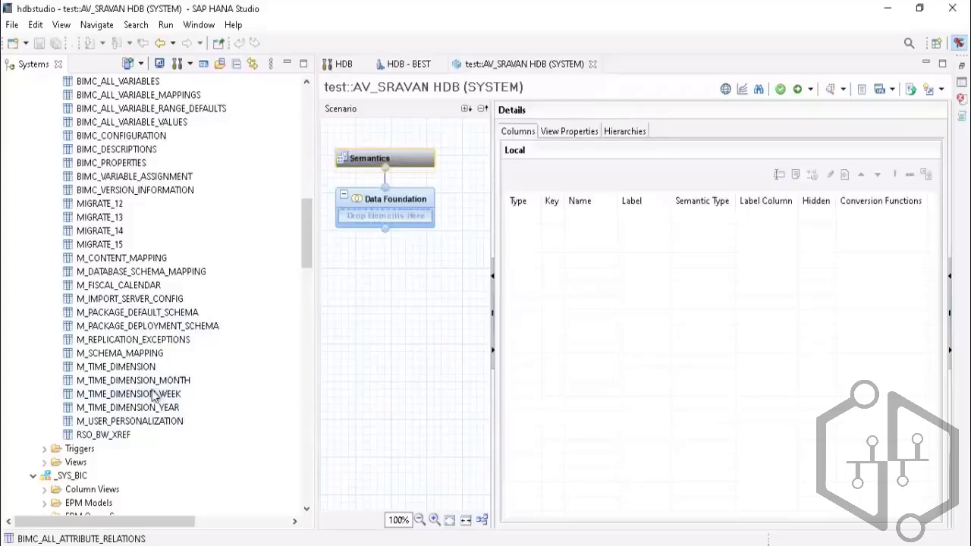
scroll(151, 396, "up", 5)
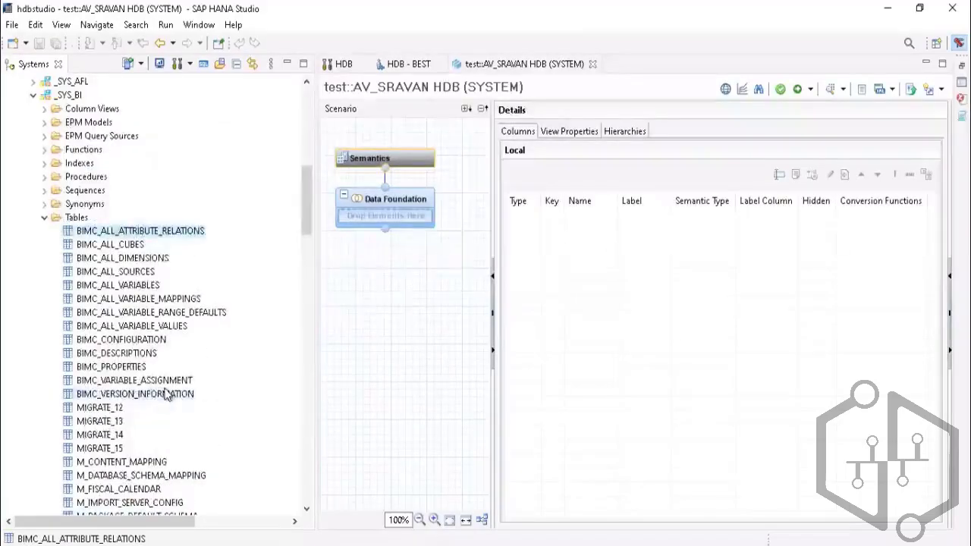
scroll(165, 394, "up", 1)
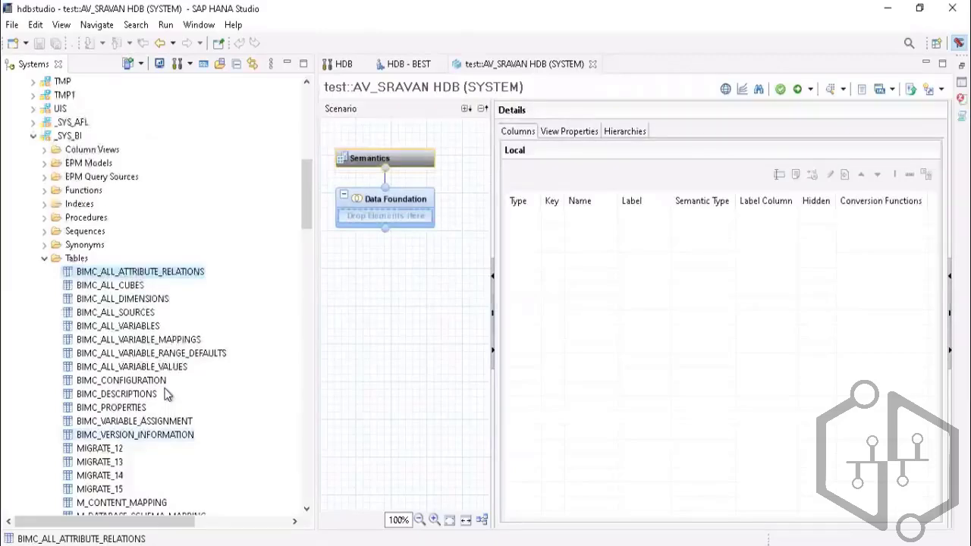
Collapse the _SYS_BI Tables folder and the _SYS_BI and _SYS_BIC schemas in the system tree
scroll(156, 388, "up", 2)
left_click(45, 342)
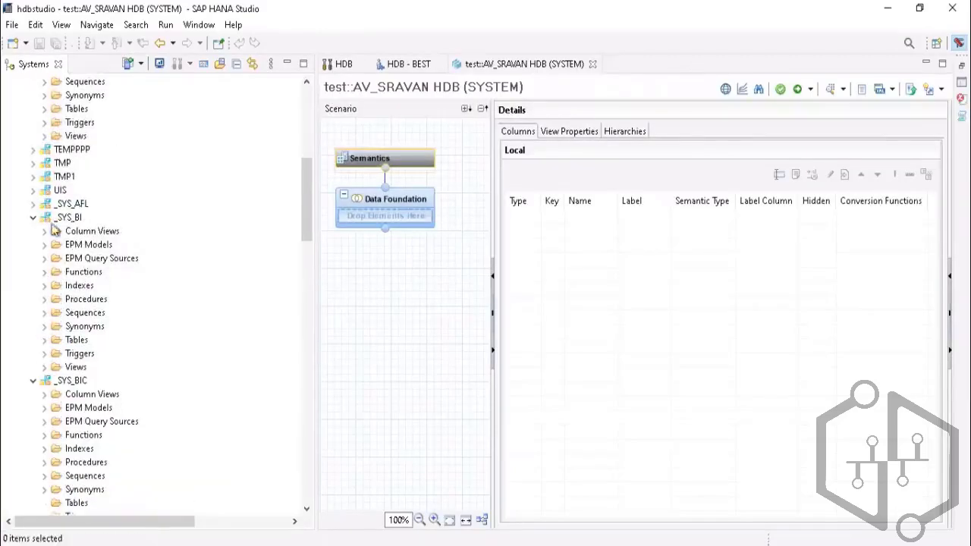
left_click(33, 217)
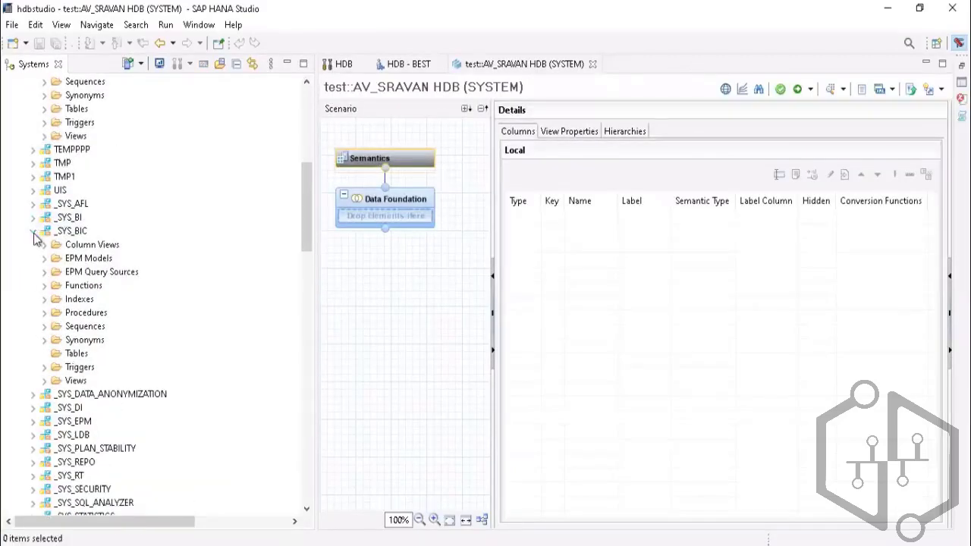
left_click(33, 232)
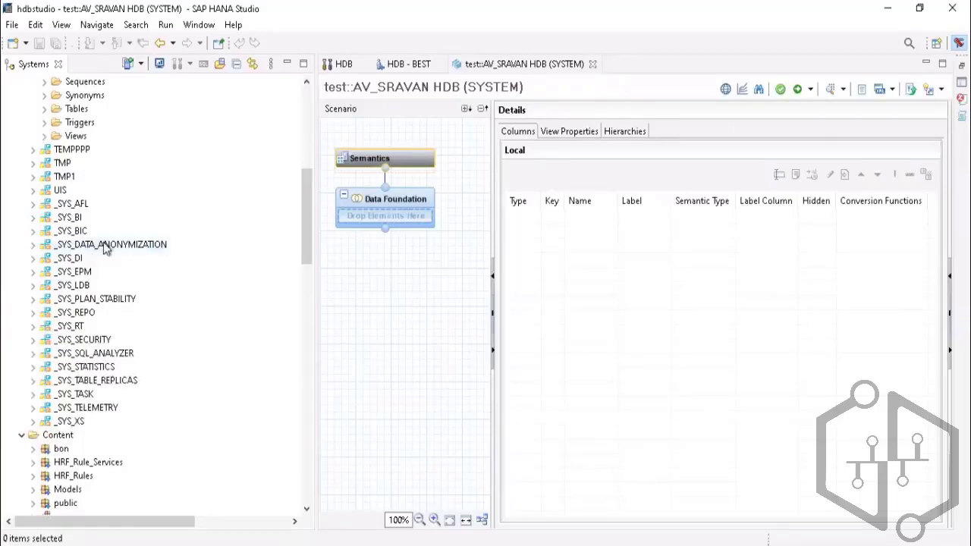
scroll(104, 246, "up", 4)
scroll(104, 246, "up", 2)
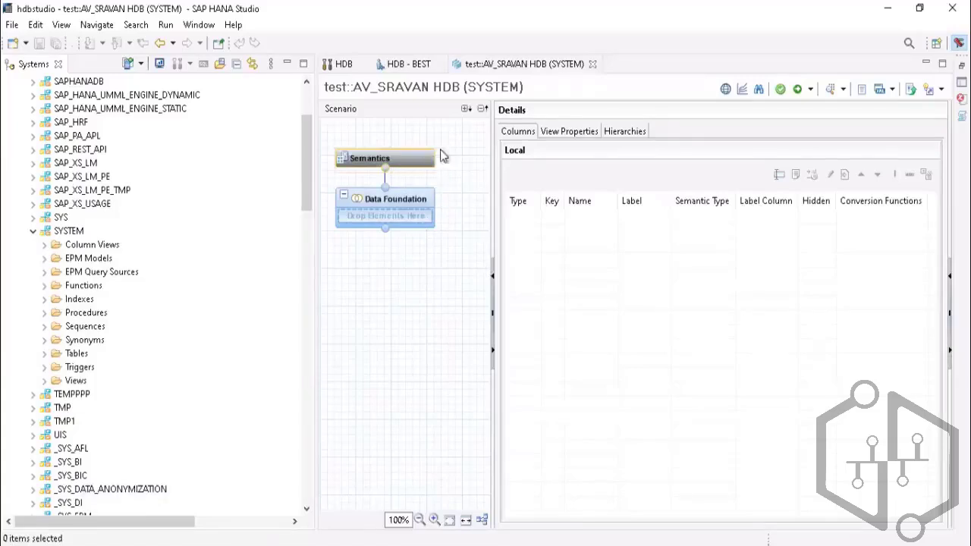
mouse_move(439, 206)
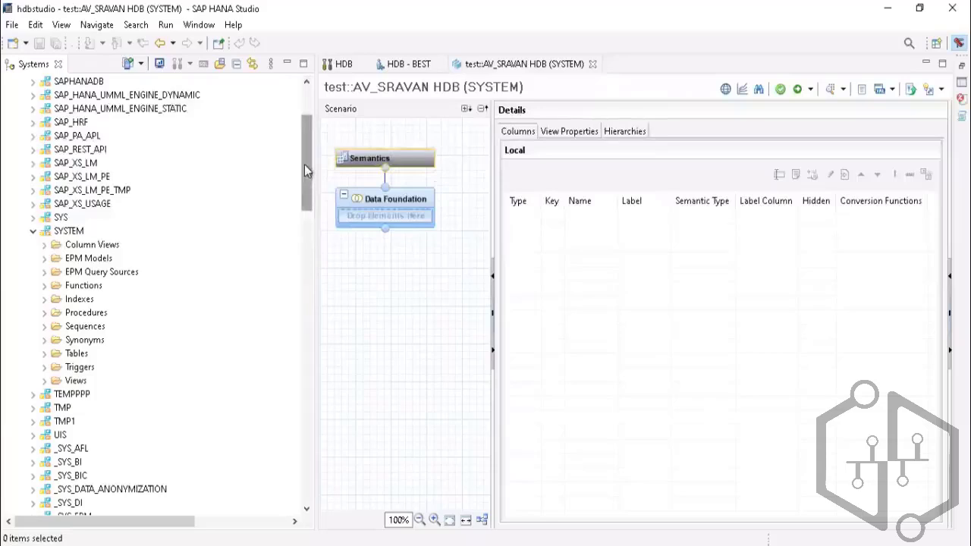
mouse_move(305, 165)
left_mouse_down()
mouse_move(305, 138)
mouse_move(310, 168)
left_mouse_up()
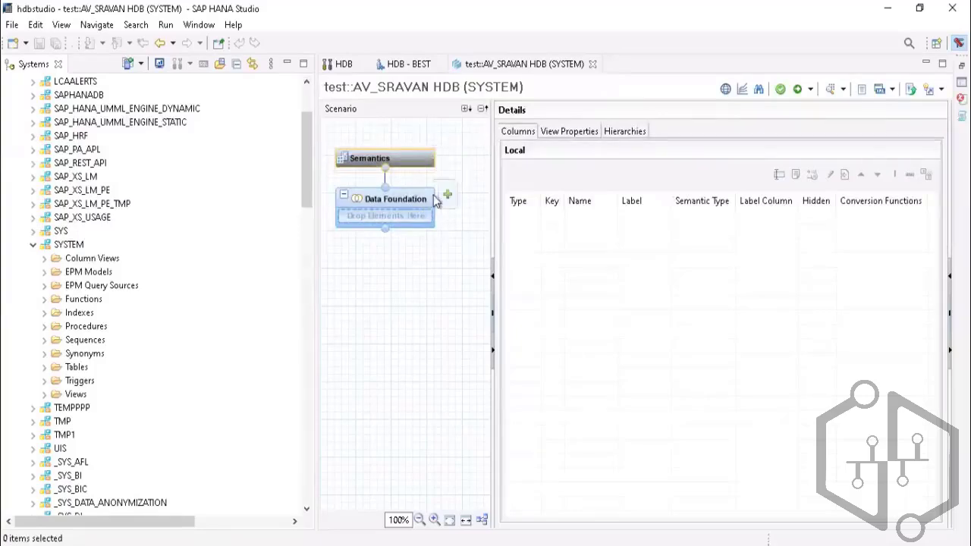
left_click(448, 195)
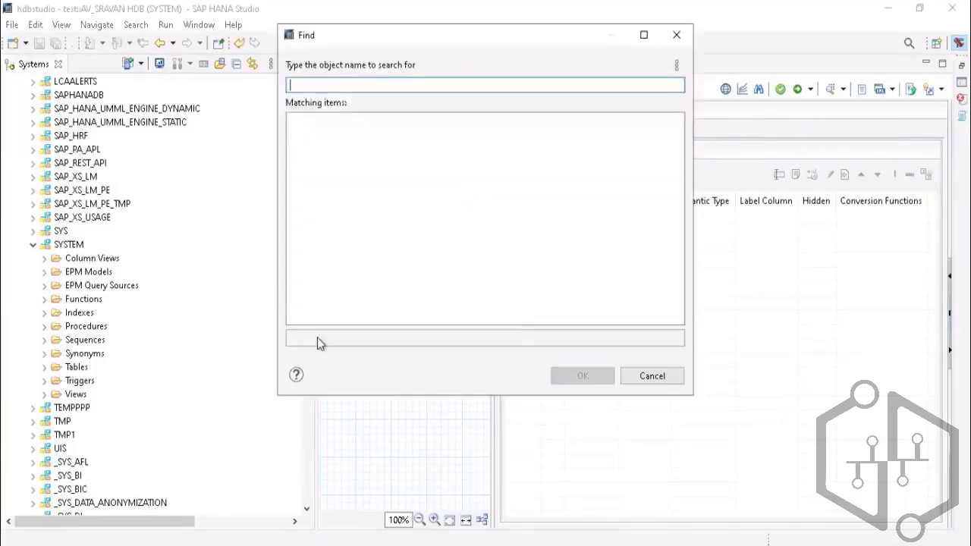
left_click(677, 35)
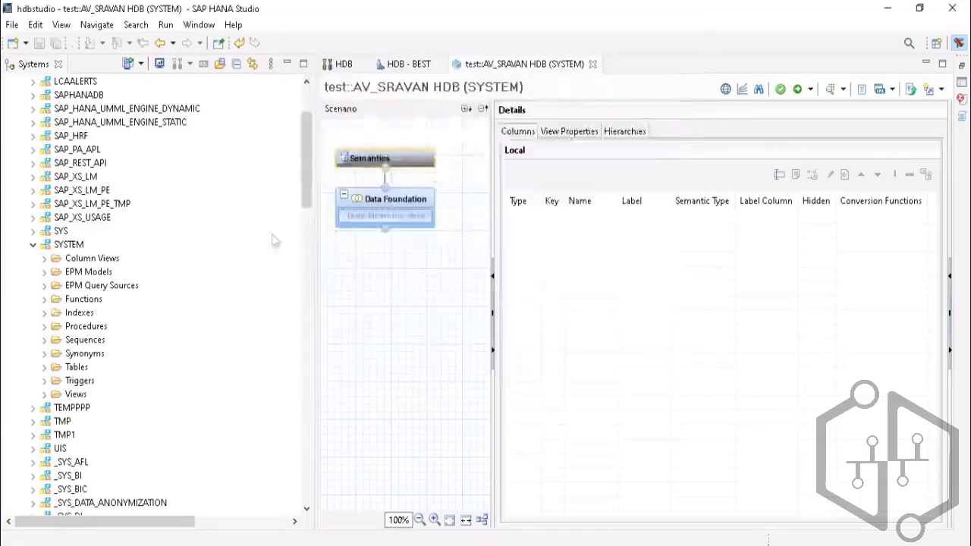
Check the Tables folder of the ECC1 schema, and collapse the ECC1 and SYSTEM schemas
left_click_drag(305, 163, 310, 207)
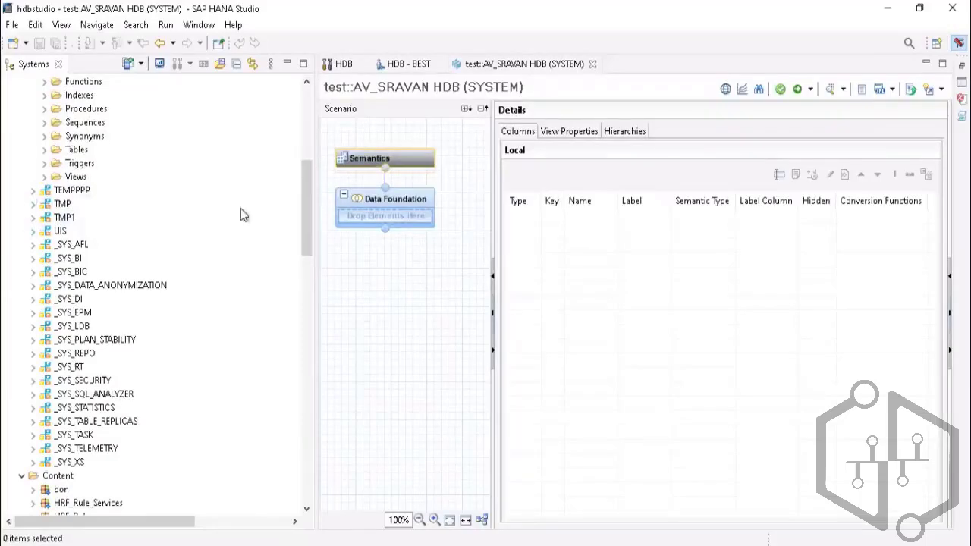
left_click_drag(307, 189, 306, 120)
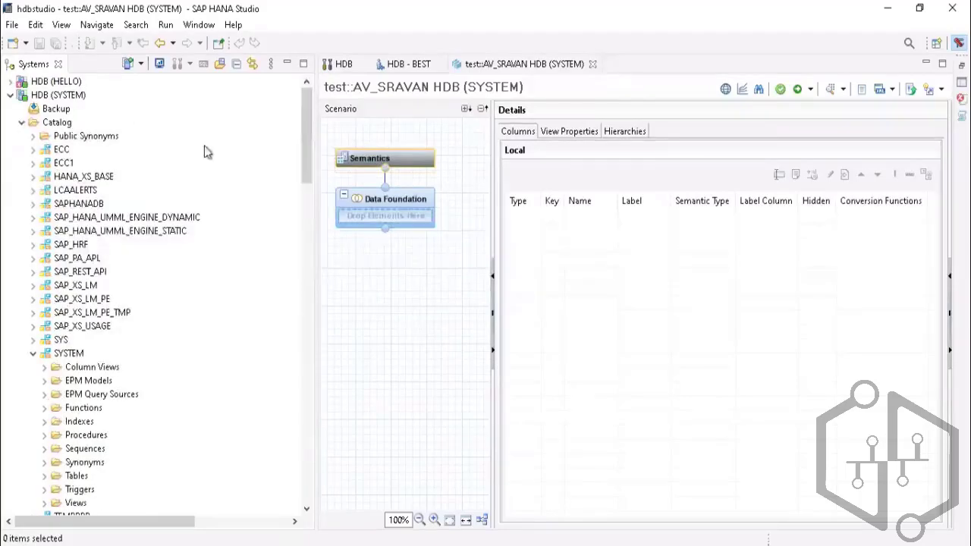
left_click(33, 163)
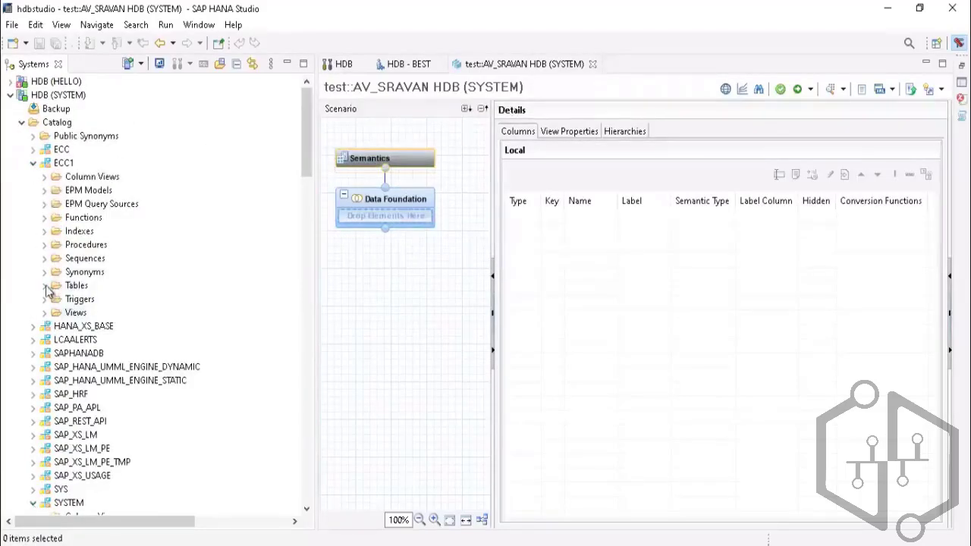
left_click(44, 286)
left_click(33, 163)
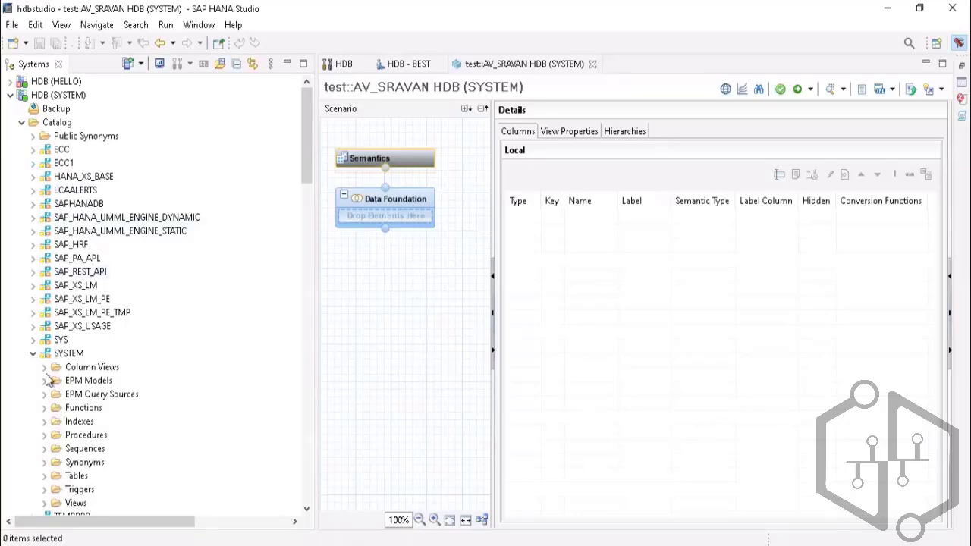
left_click(33, 353)
Expand the UIS schema, and look through its Tables and Triggers folders for source tables
scroll(80, 354, "down", 2)
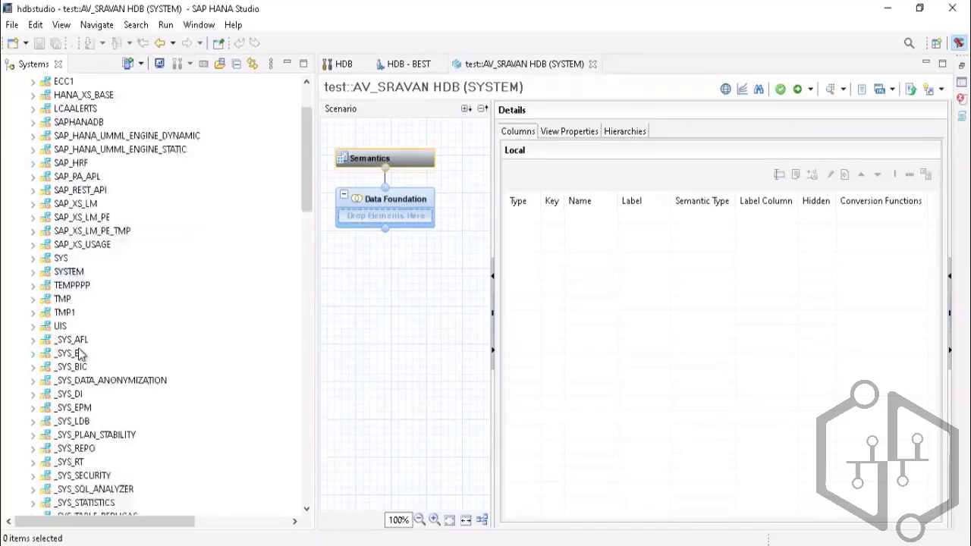
scroll(82, 355, "down", 1)
left_click(33, 285)
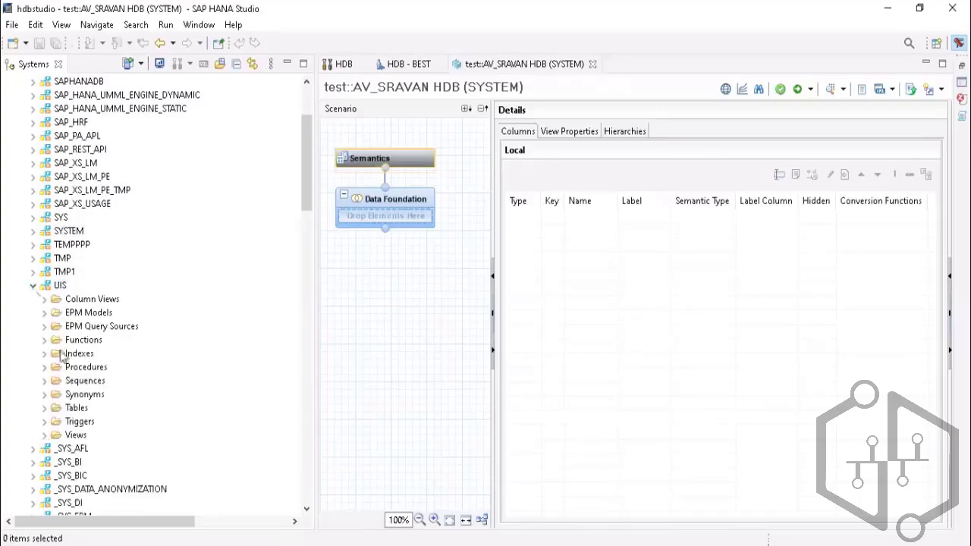
left_click(49, 408)
scroll(137, 399, "down", 1)
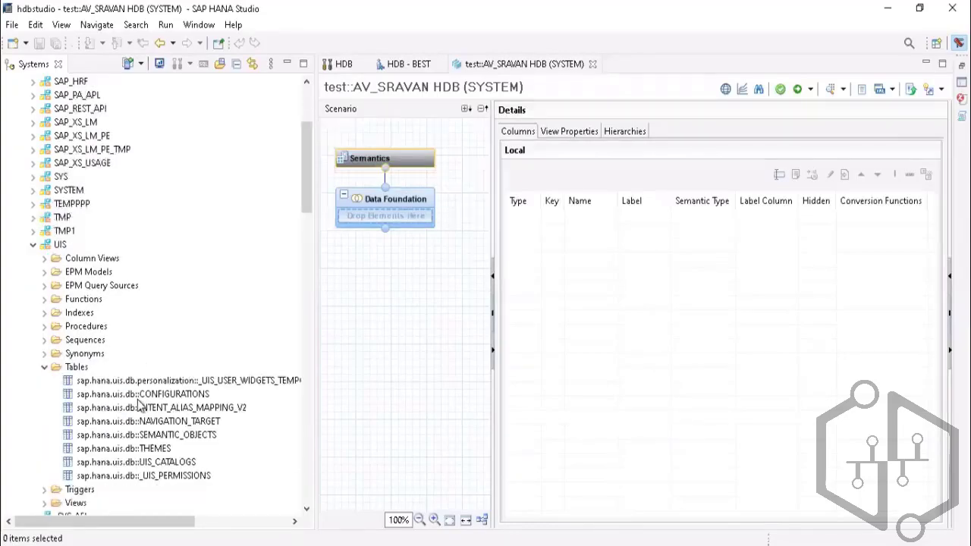
scroll(138, 399, "down", 1)
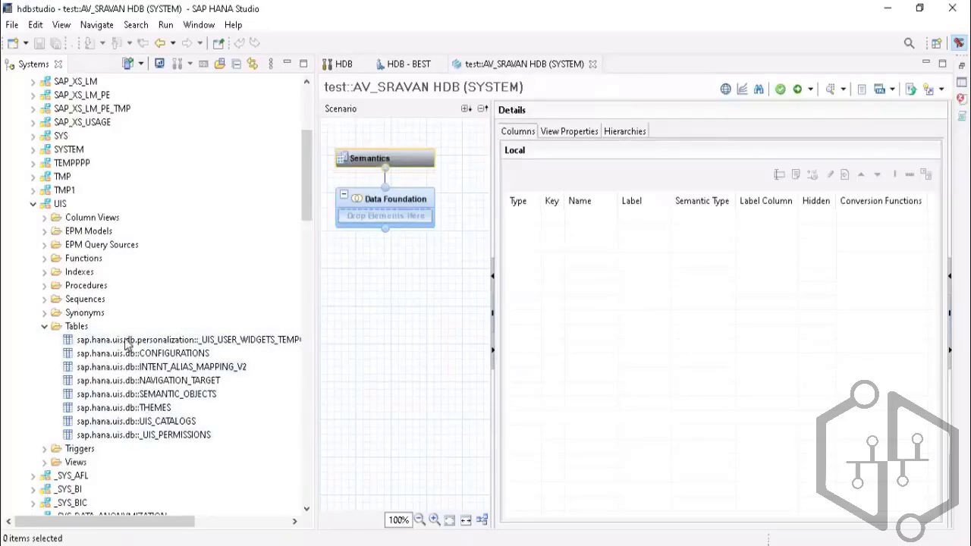
scroll(99, 403, "down", 2)
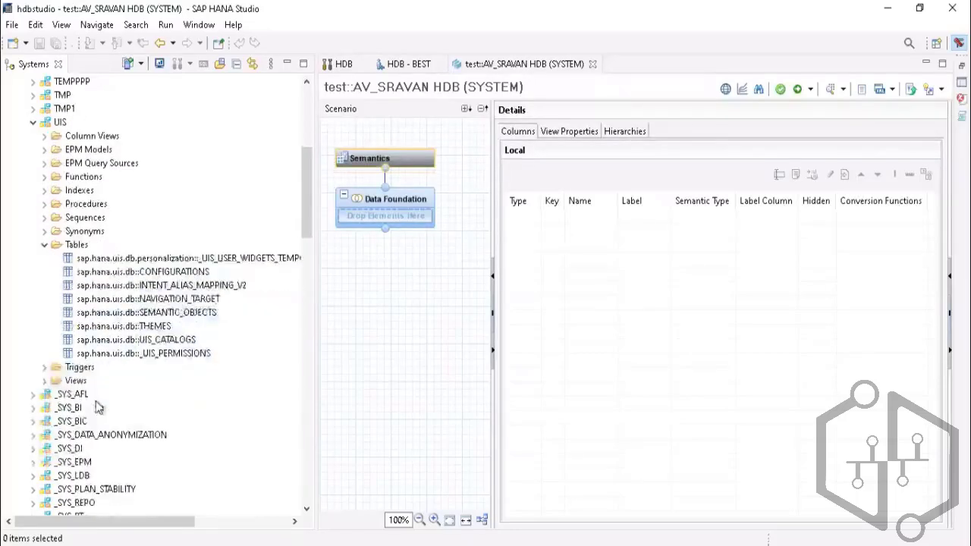
left_click(44, 367)
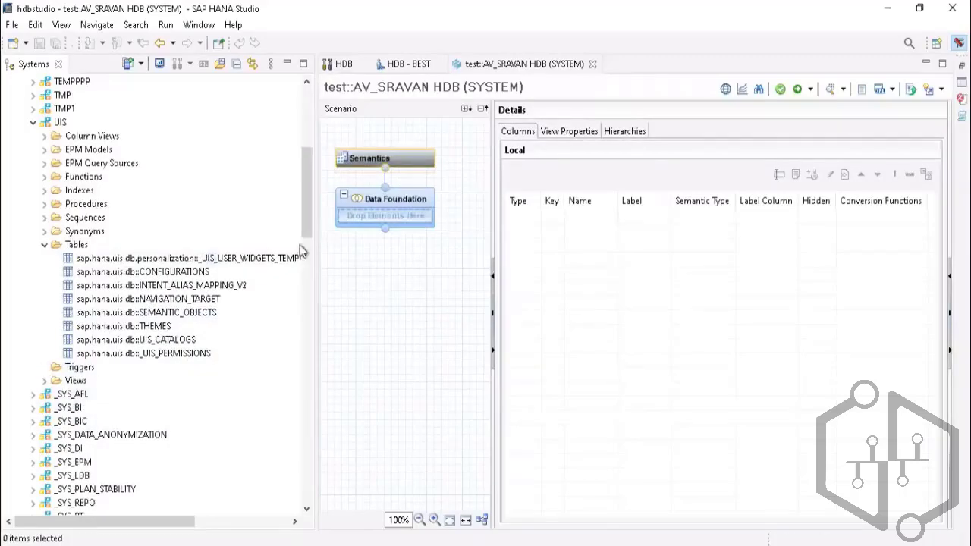
Search for UIS objects from the Data Foundation, and add the table UISRC_R_TYP (SAPHANADB) to it
mouse_move(382, 217)
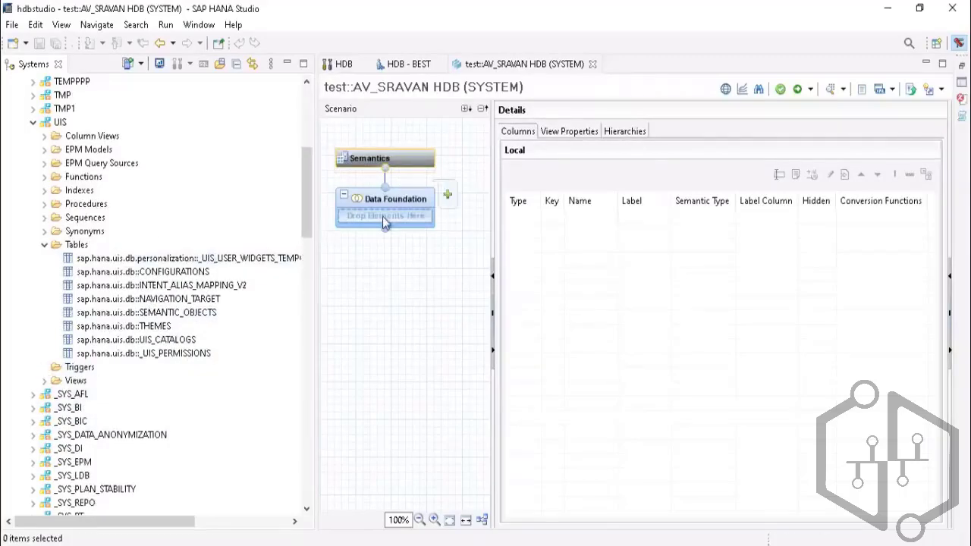
left_click(448, 198)
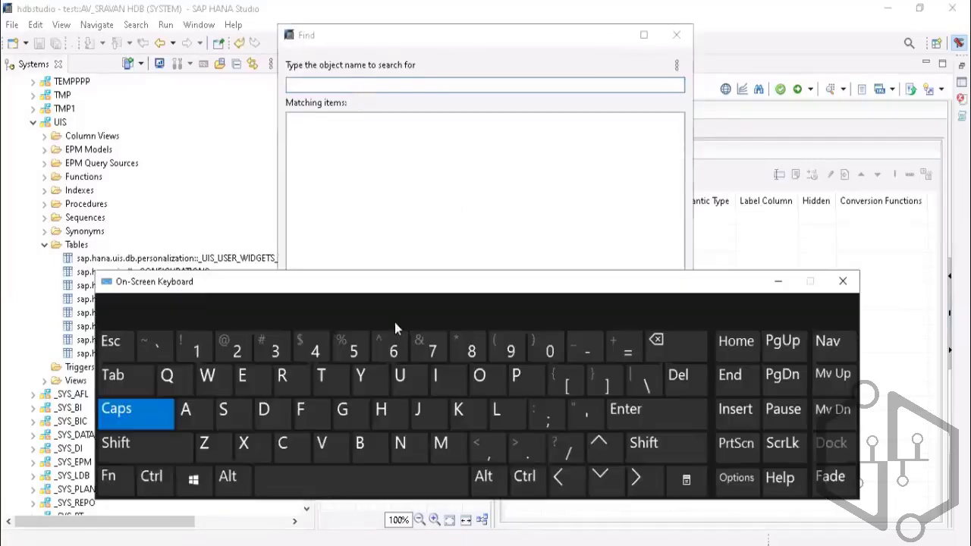
left_click(353, 85)
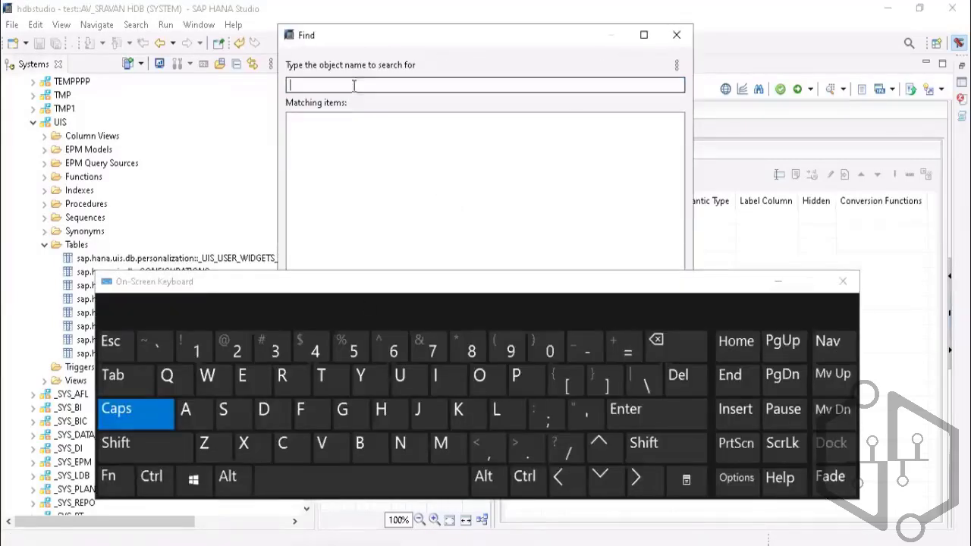
left_click(401, 375)
left_click(442, 375)
left_click(223, 410)
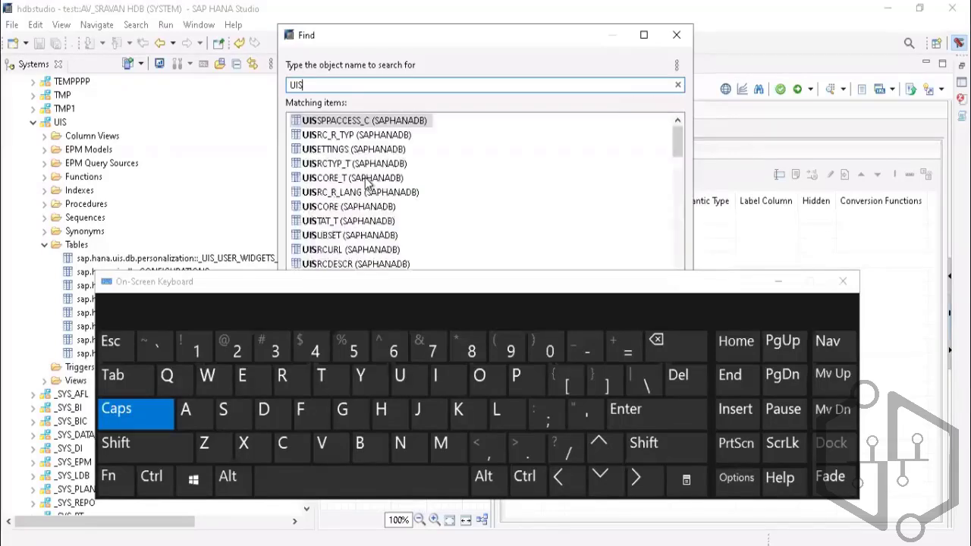
left_click(768, 281)
double_click(352, 134)
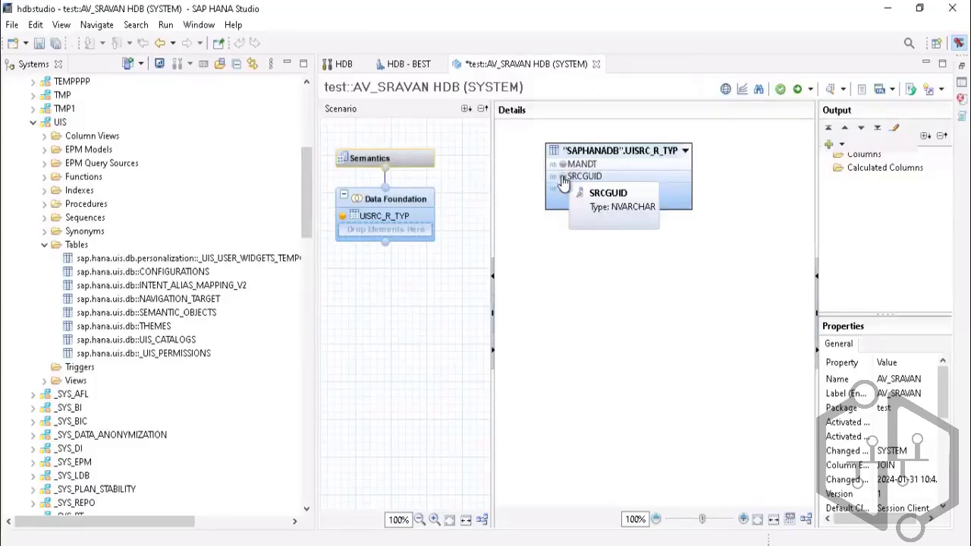
Add the SRCGUID, SRCTYPID and MANDT columns of UISRC_R_TYP to the Data Foundation output
mouse_move(368, 201)
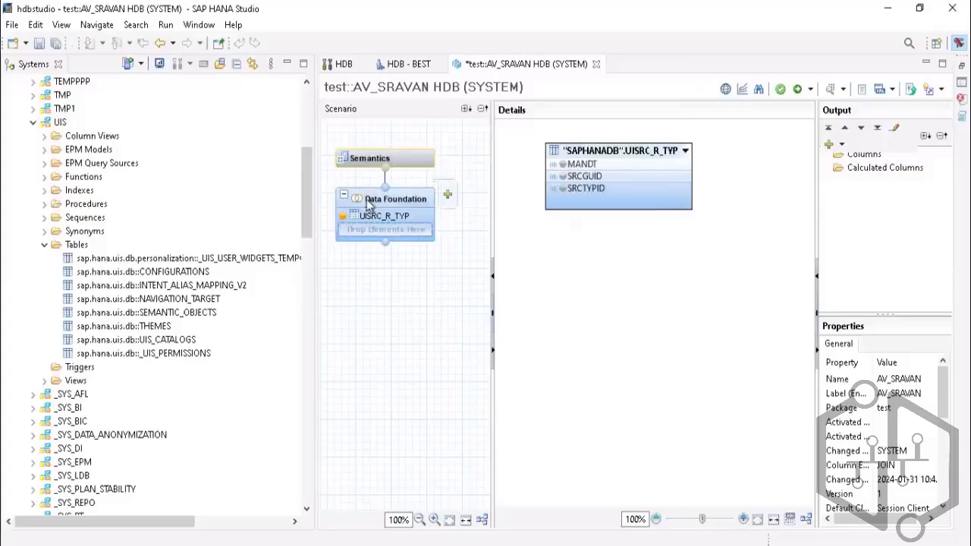
left_click(562, 176)
left_click(562, 189)
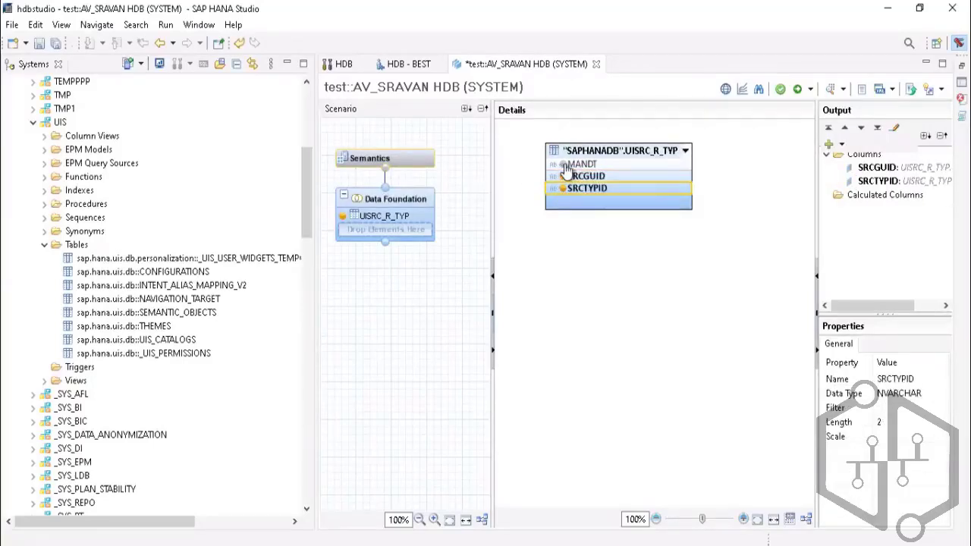
left_click(563, 165)
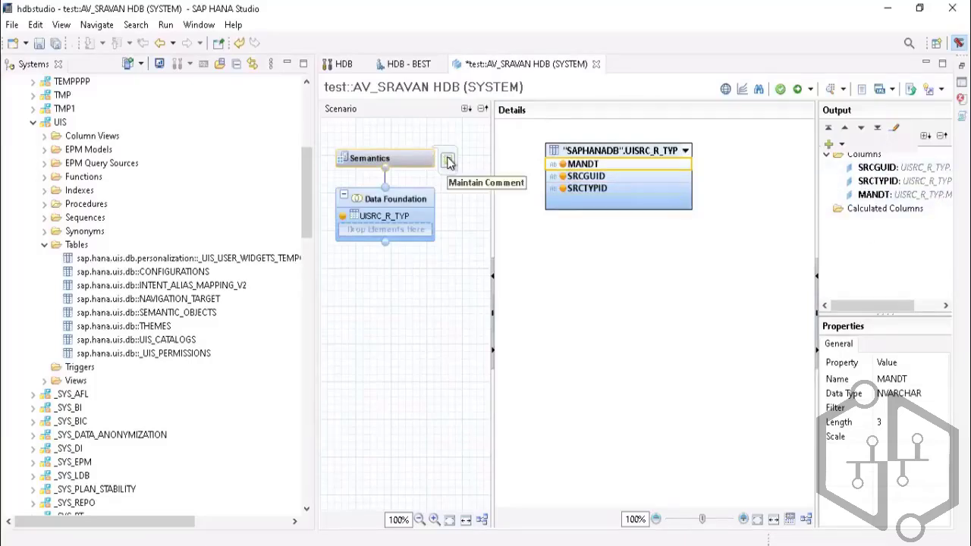
Mark SRCGUID, SRCTYPID and MANDT as key columns in the Semantics node
left_click(448, 160)
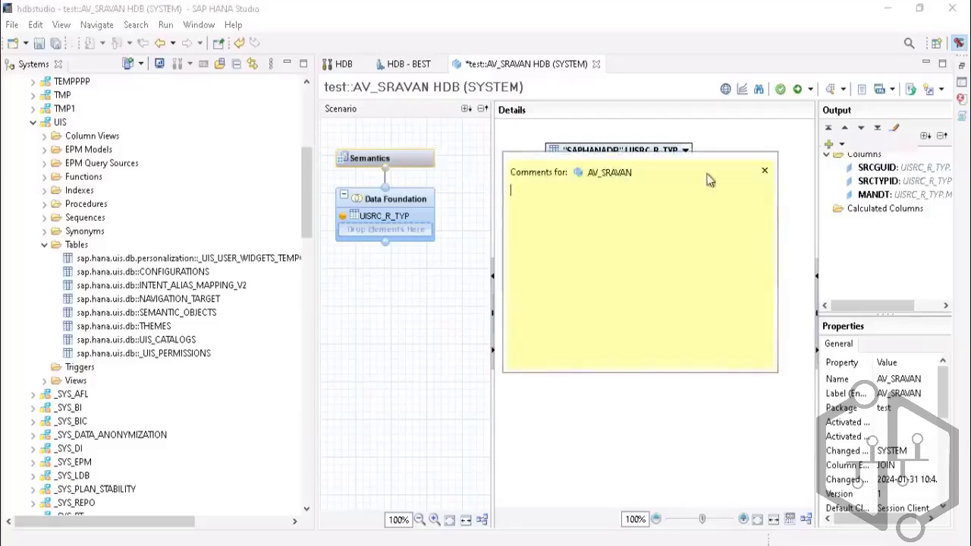
left_click(765, 171)
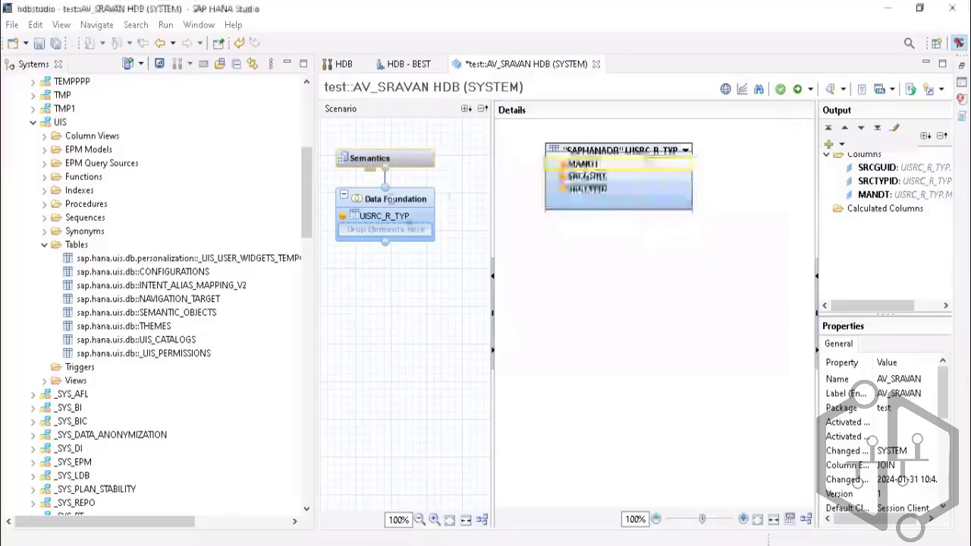
left_click(371, 163)
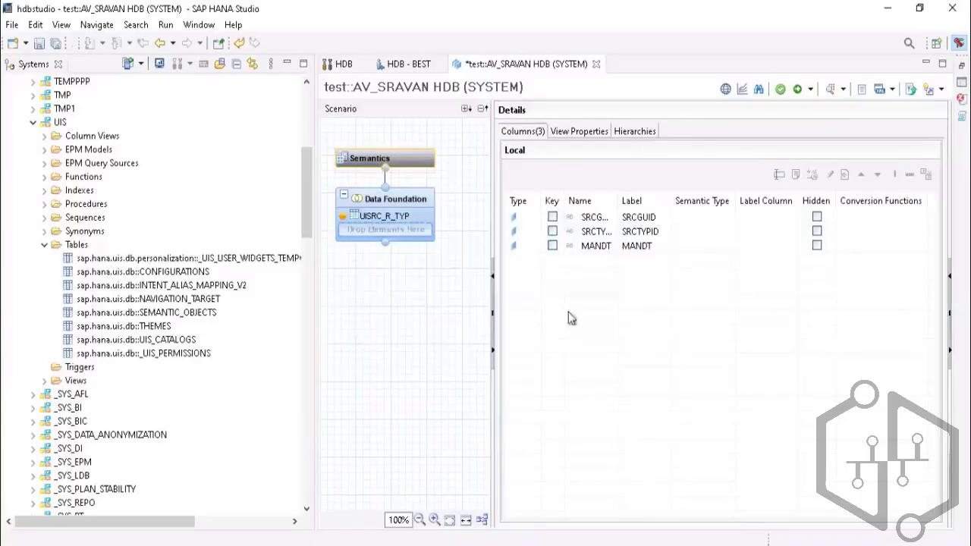
left_click(552, 217)
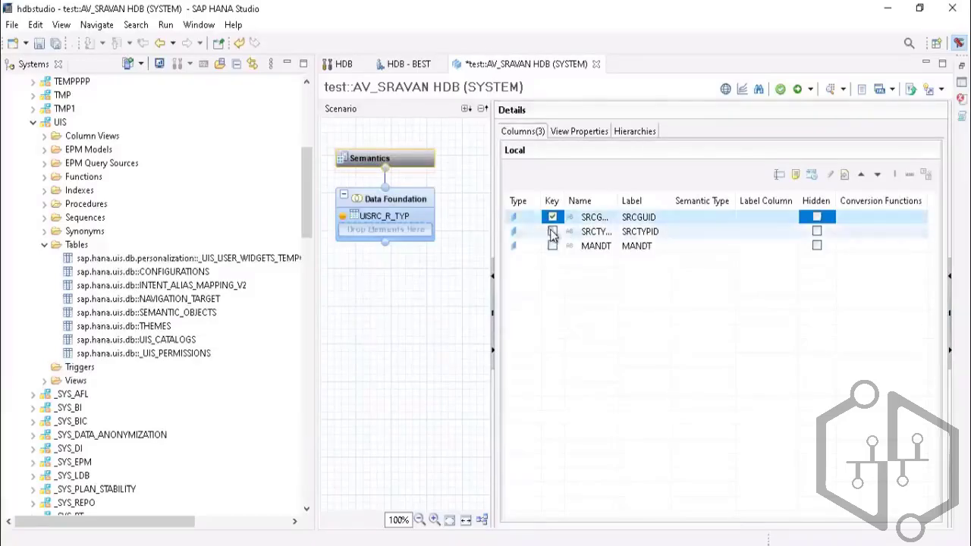
left_click(552, 231)
left_click(552, 245)
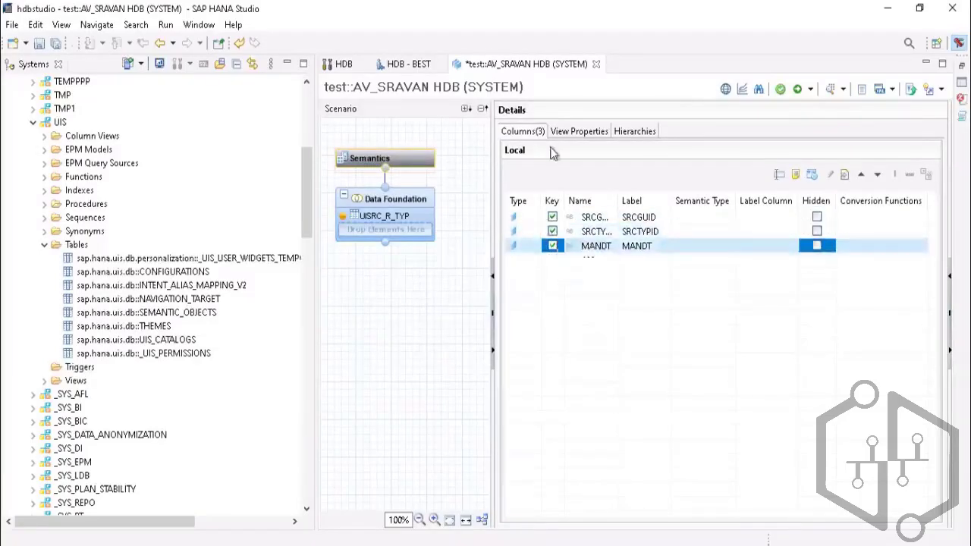
Review the attribute view's properties and its privilege options, and set Apply Privileges to Classical Analytic Privileges
left_click(575, 132)
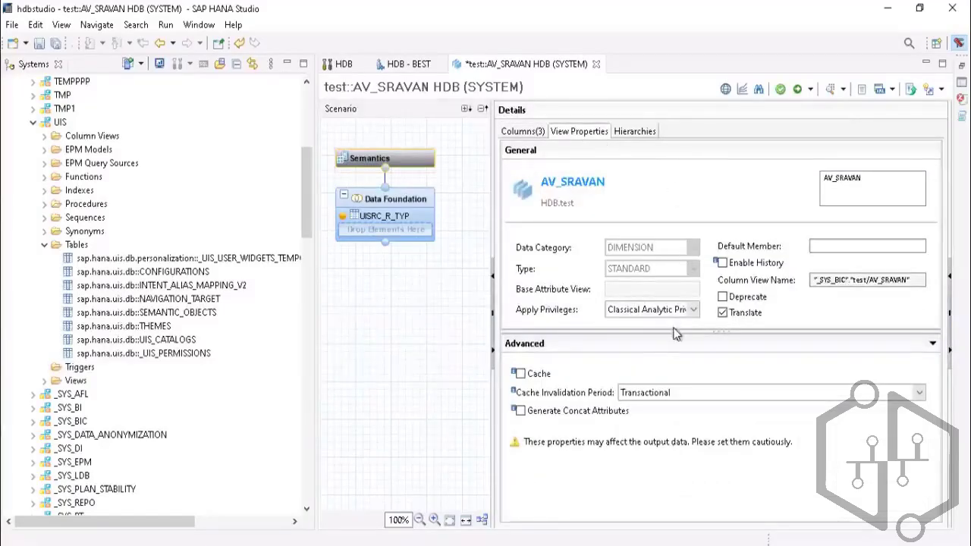
left_click(523, 133)
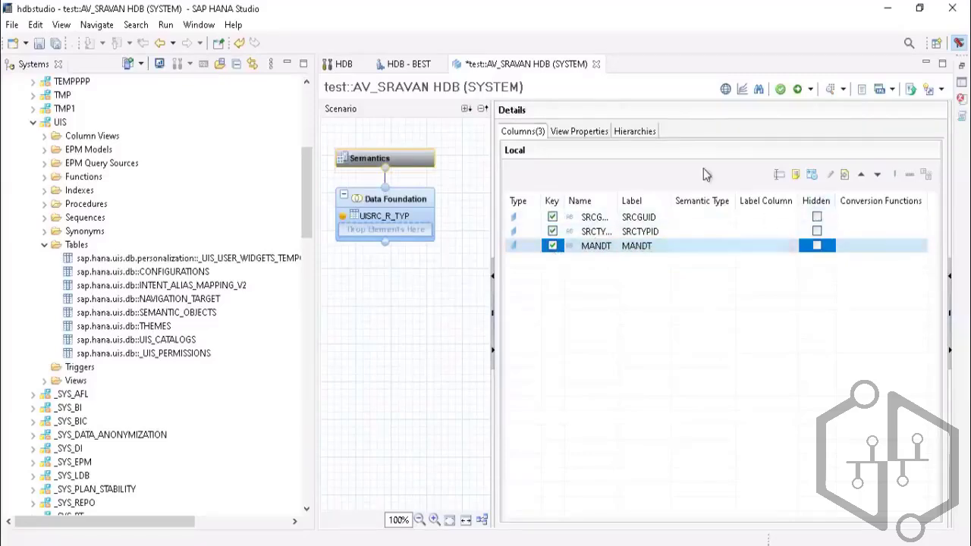
left_click(576, 135)
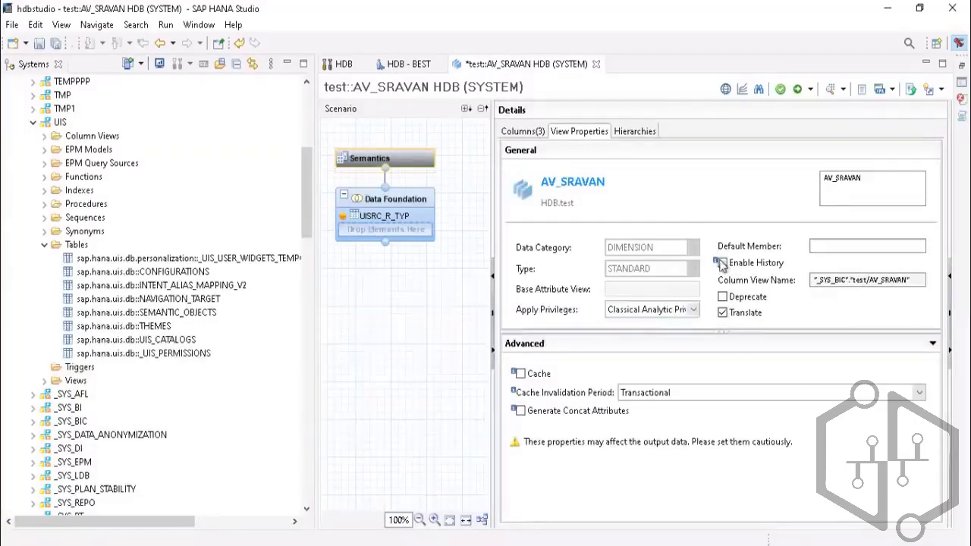
left_click(686, 313)
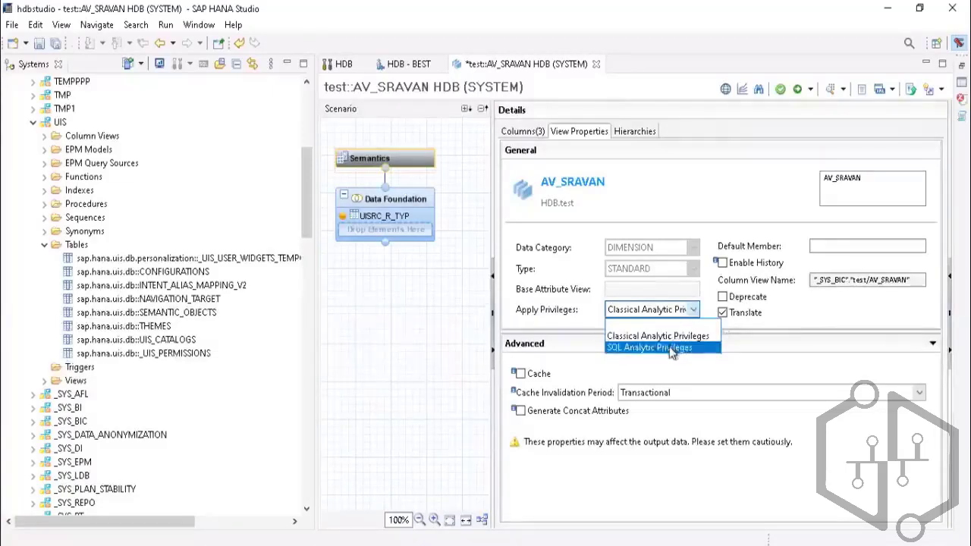
left_click(563, 321)
left_click(651, 316)
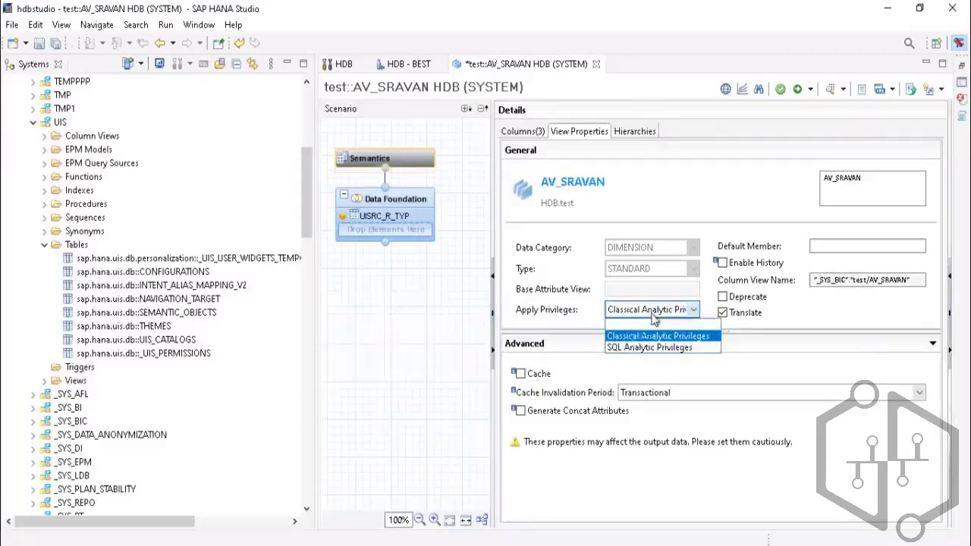
left_click(638, 337)
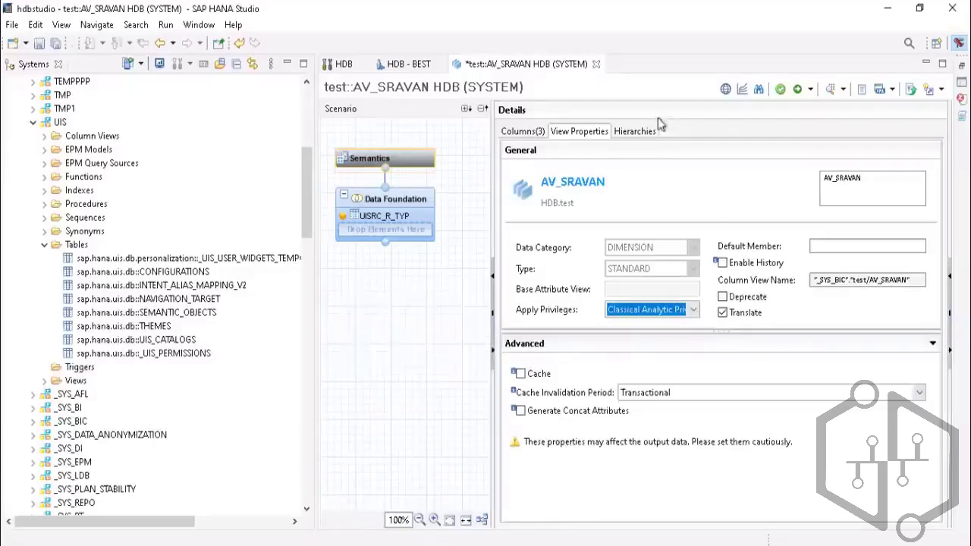
left_click(680, 317)
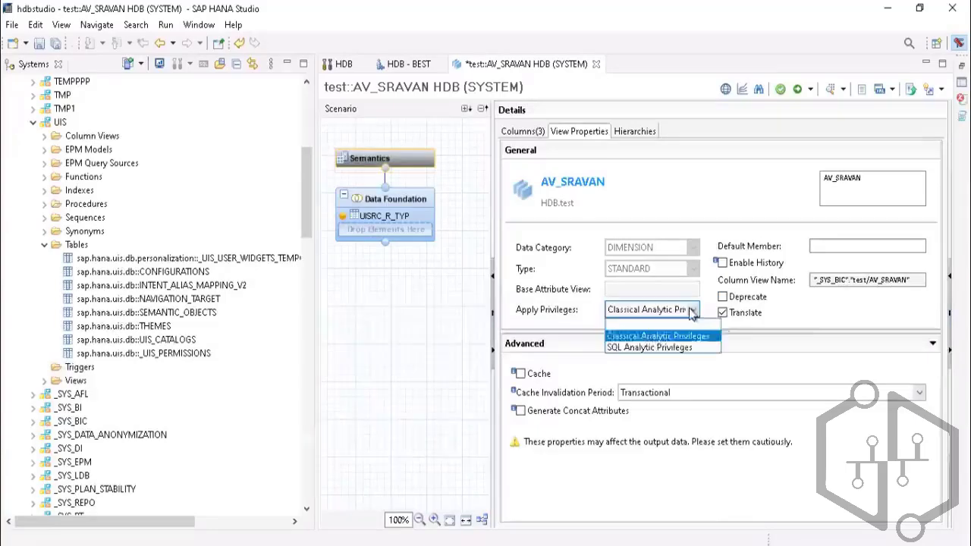
left_click(662, 336)
Look at the attribute view's Hierarchies settings and at the description text in its view properties
left_click(627, 133)
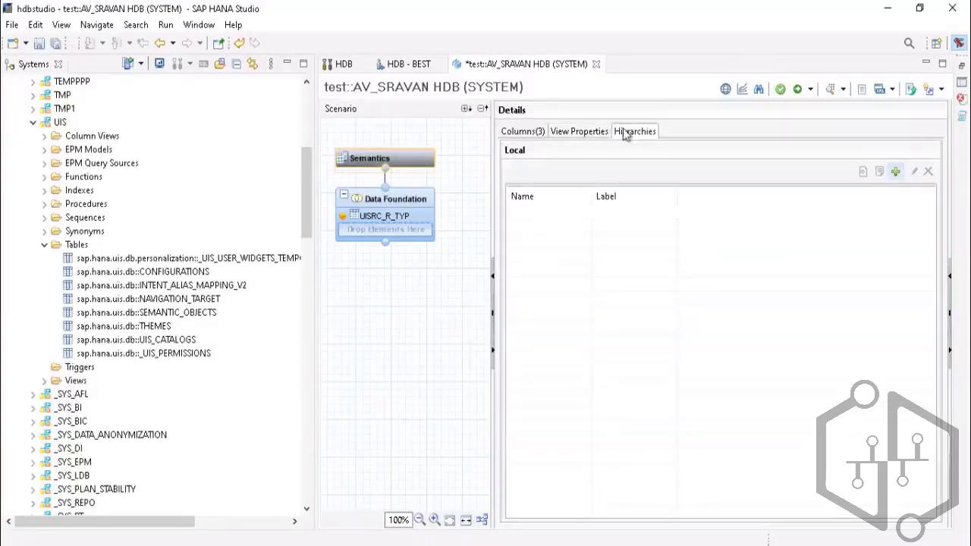
left_click(573, 132)
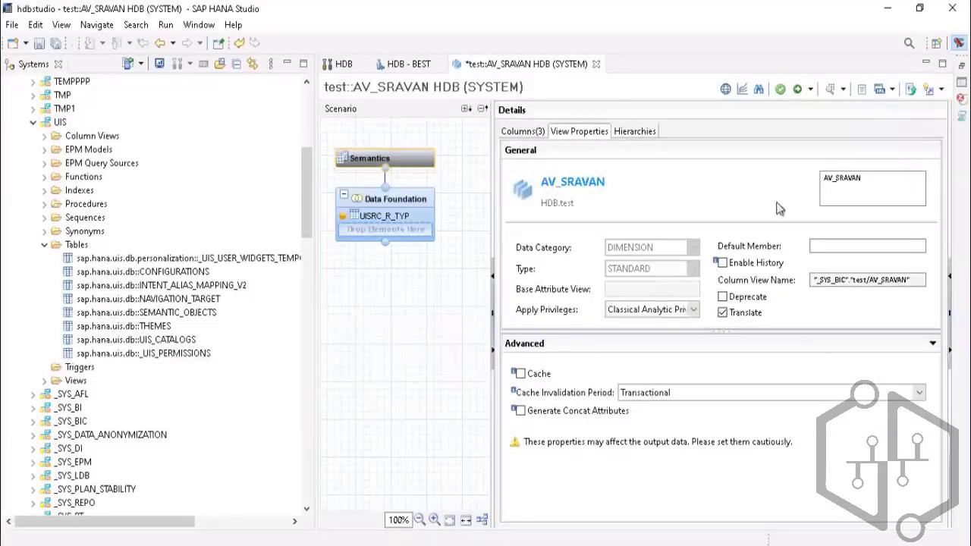
left_click_drag(882, 184, 826, 179)
left_click(870, 187)
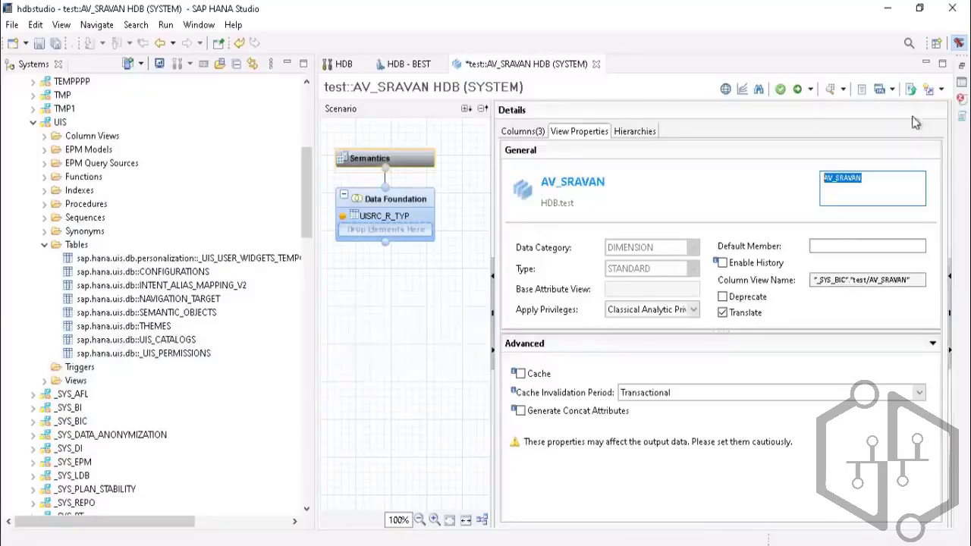
Save, validate and activate the attribute view
left_click(782, 90)
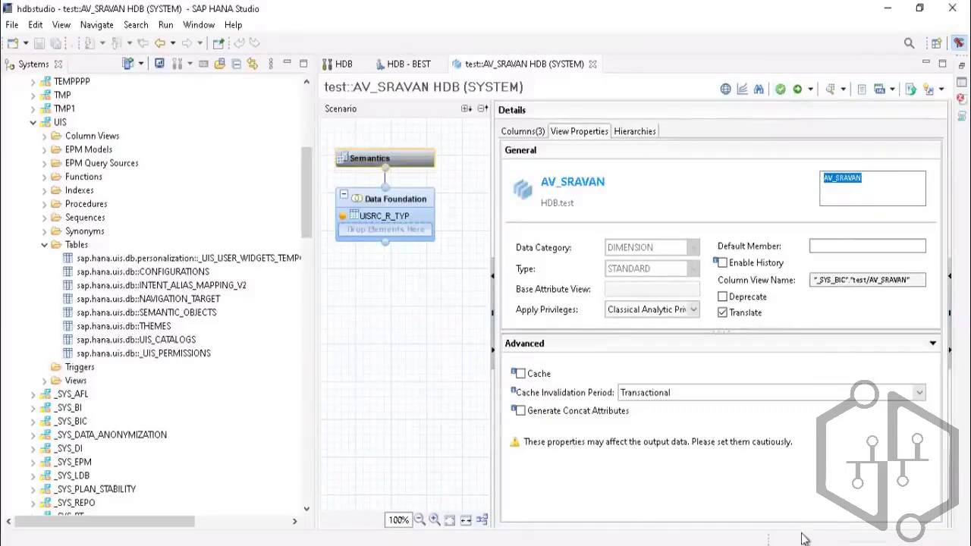
left_click(799, 91)
right_click(60, 126)
left_click(308, 155)
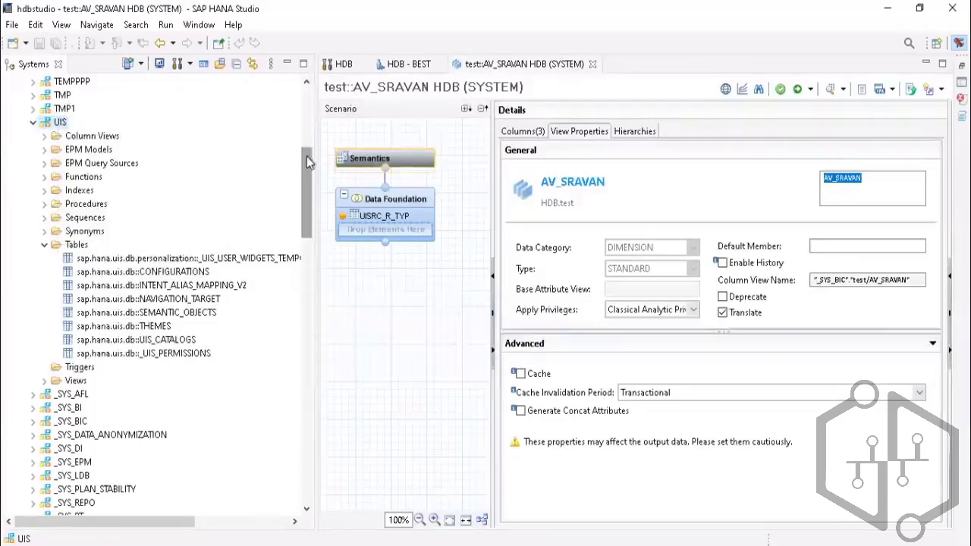
Refresh the Content folder, and find the new attribute view under Attribute Views in the test package
left_click_drag(306, 157, 304, 217)
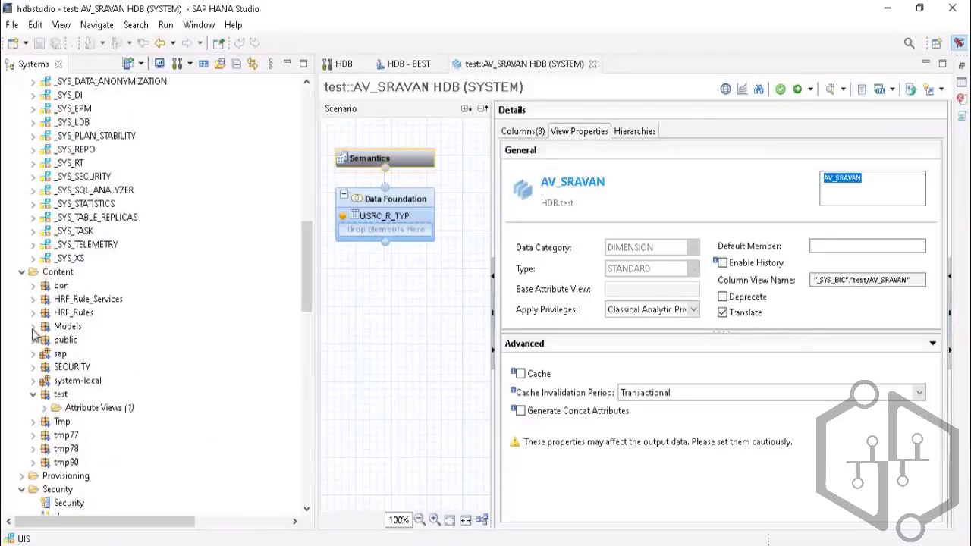
left_click(45, 409)
left_click(83, 423)
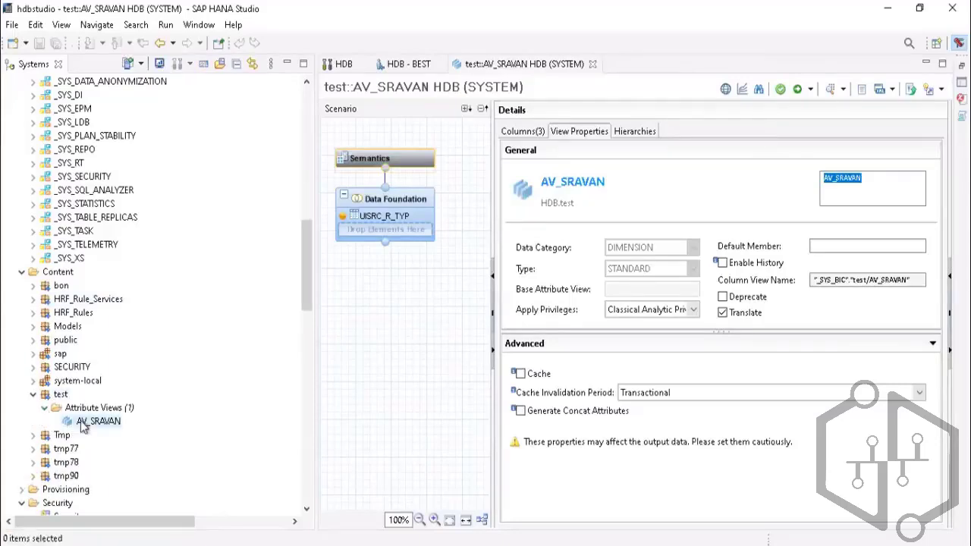
right_click(54, 272)
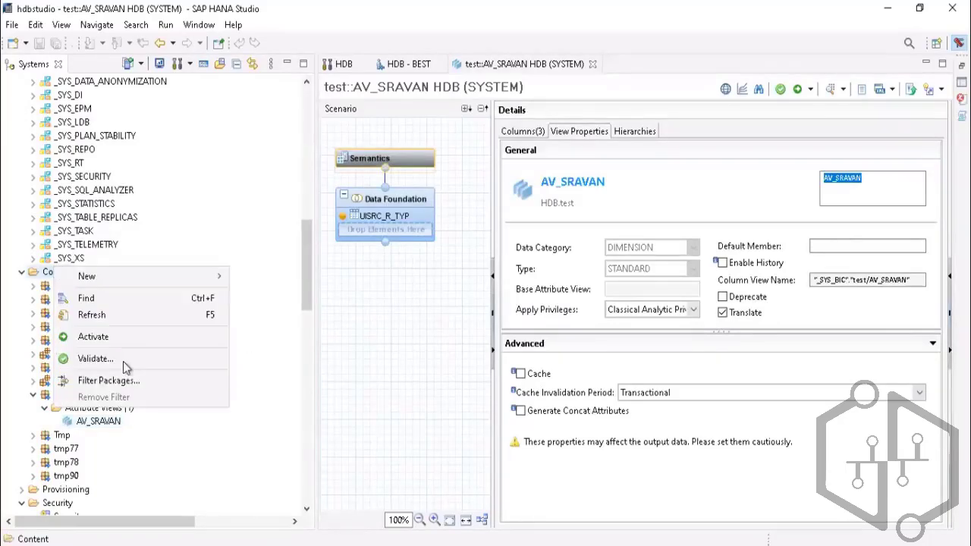
left_click(95, 315)
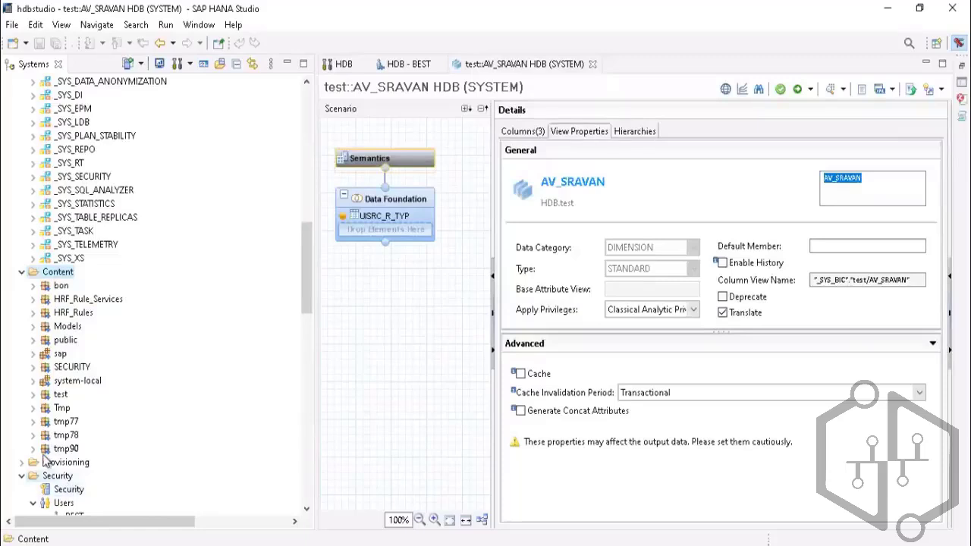
left_click(32, 409)
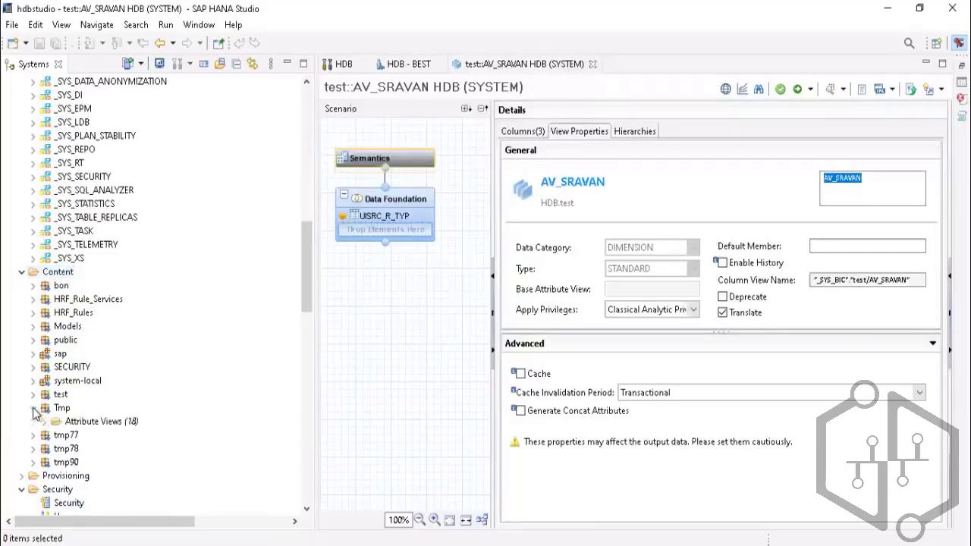
left_click(33, 409)
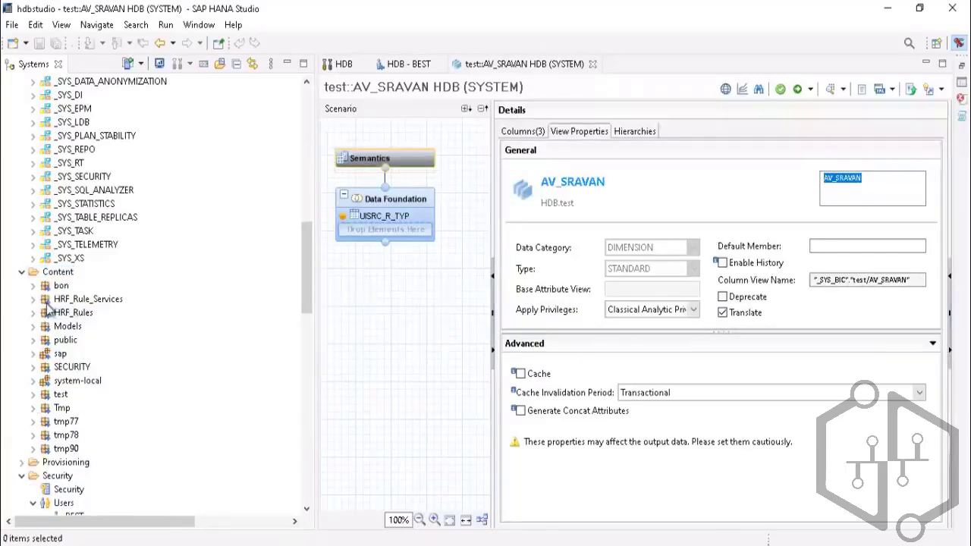
left_click(32, 395)
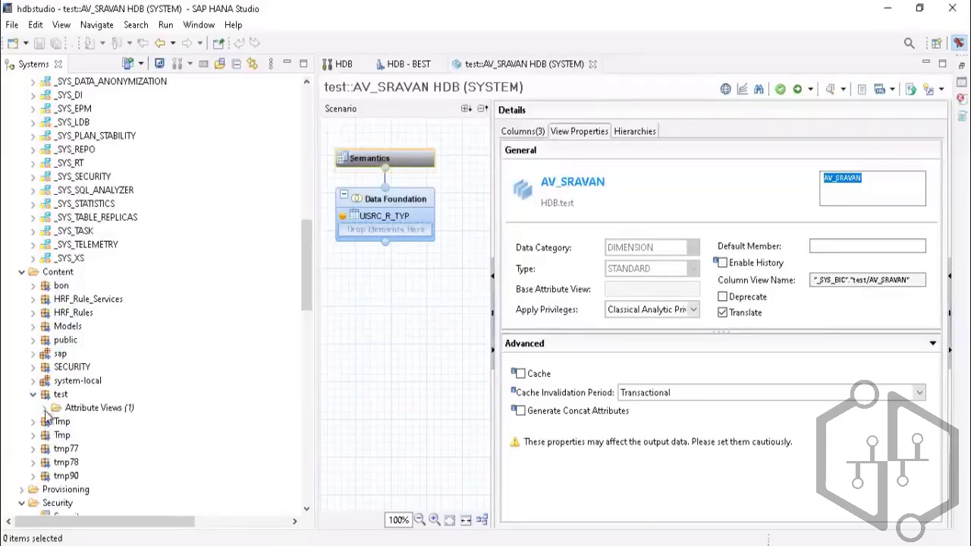
left_click(45, 410)
left_click(89, 423)
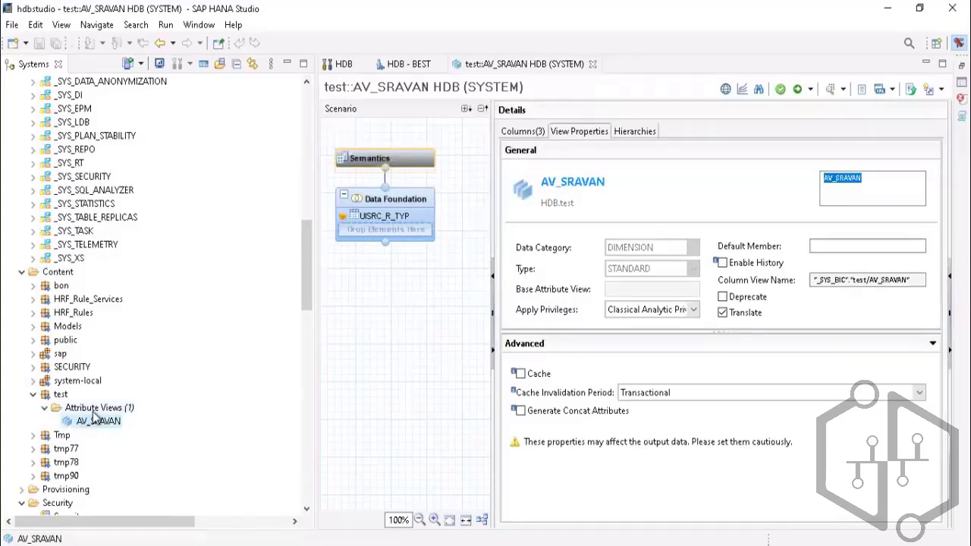
left_click(93, 411)
left_click(94, 422)
left_click(97, 409)
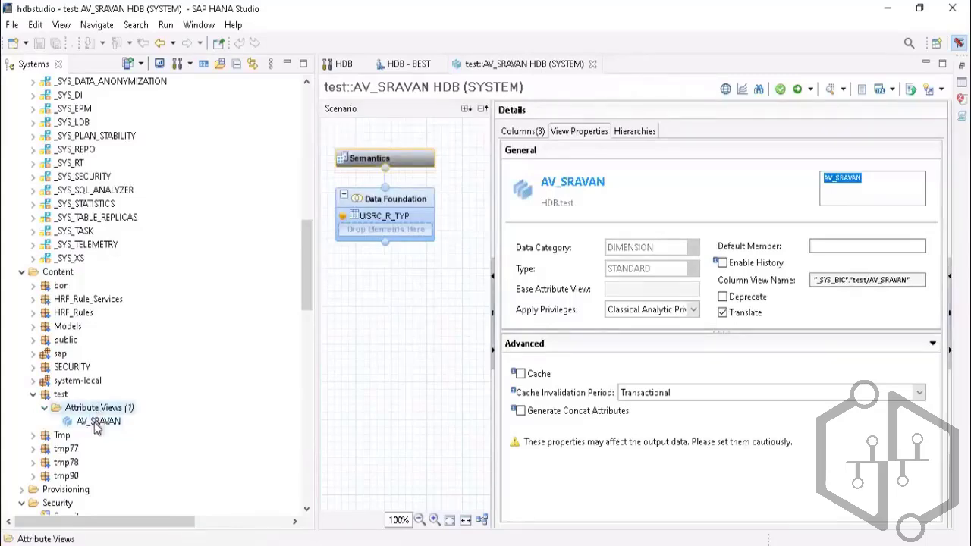
left_click(94, 422)
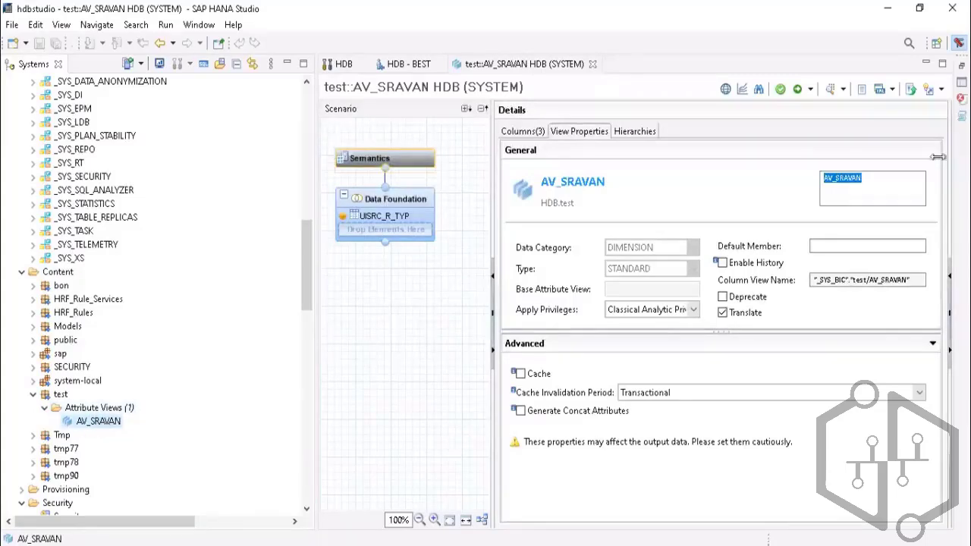
left_click(102, 409)
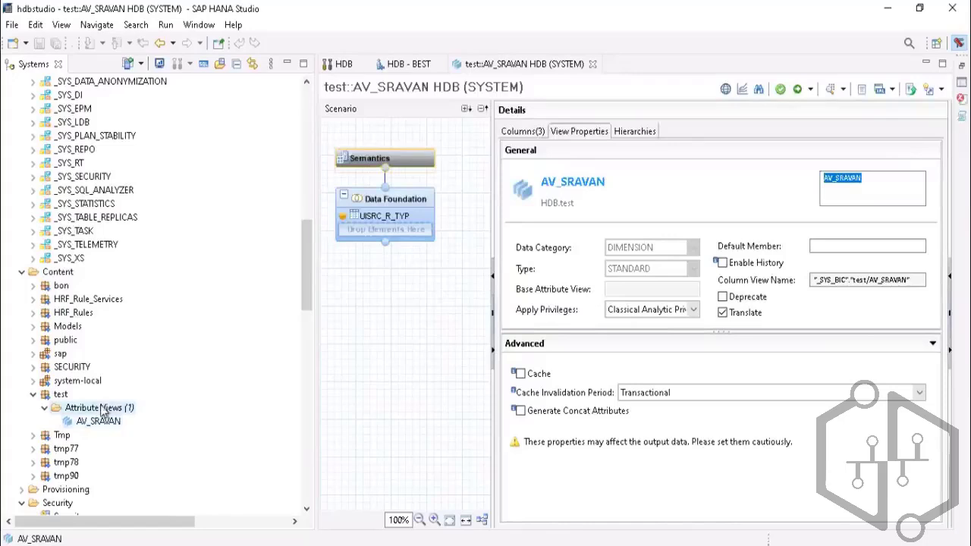
left_click(60, 396)
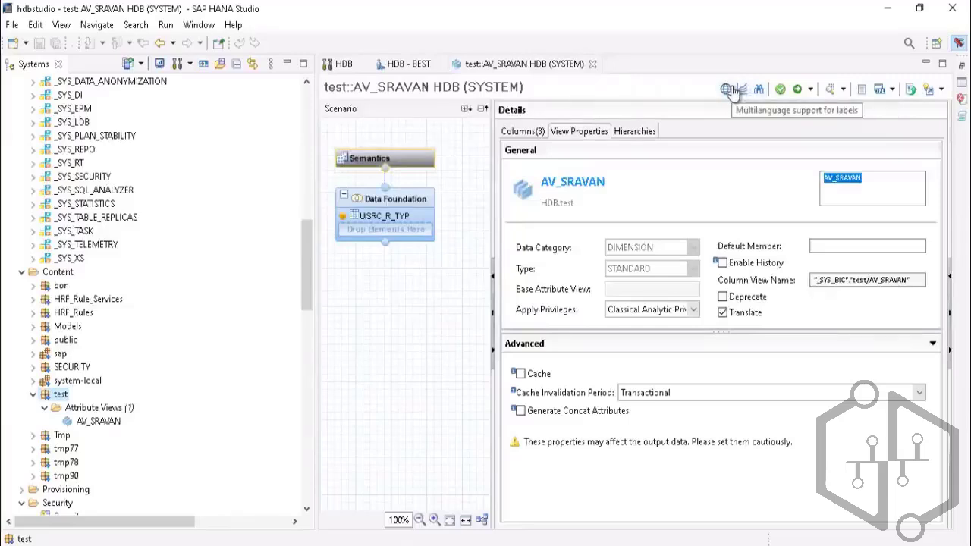
Open the attribute view's data preview with SRCGUID and SRCTYPID on the labels axis and MANDT on the values axis, displayed as a table
left_click(843, 89)
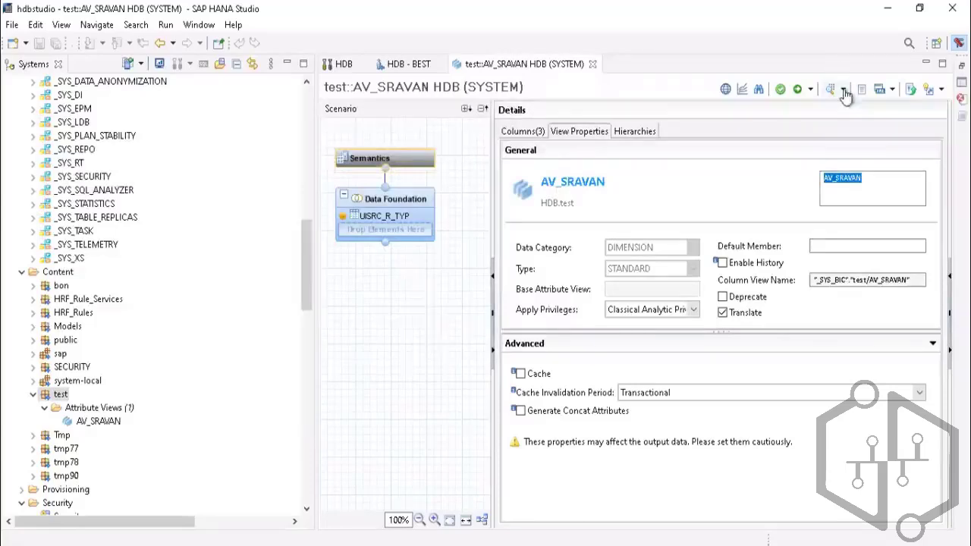
left_click(845, 110)
left_click(797, 89)
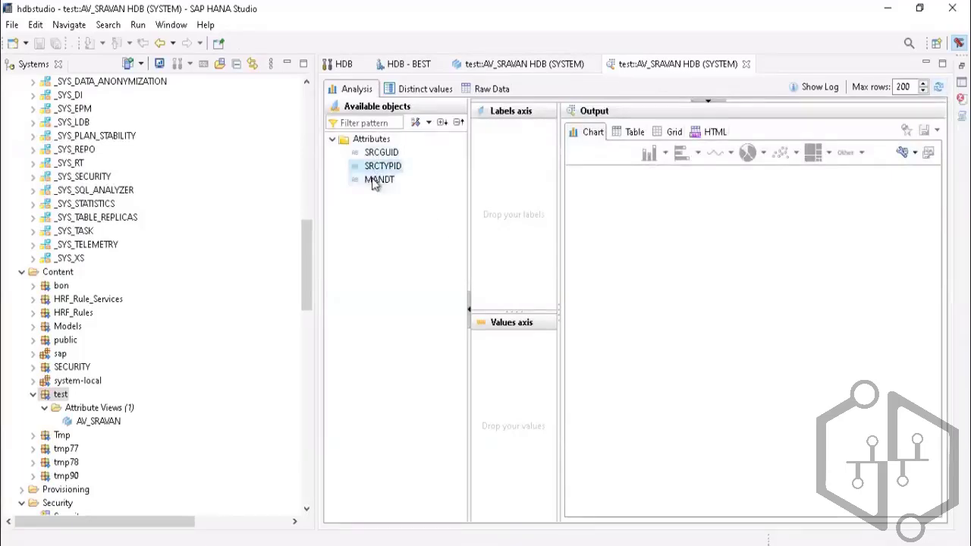
left_click_drag(377, 157, 516, 190)
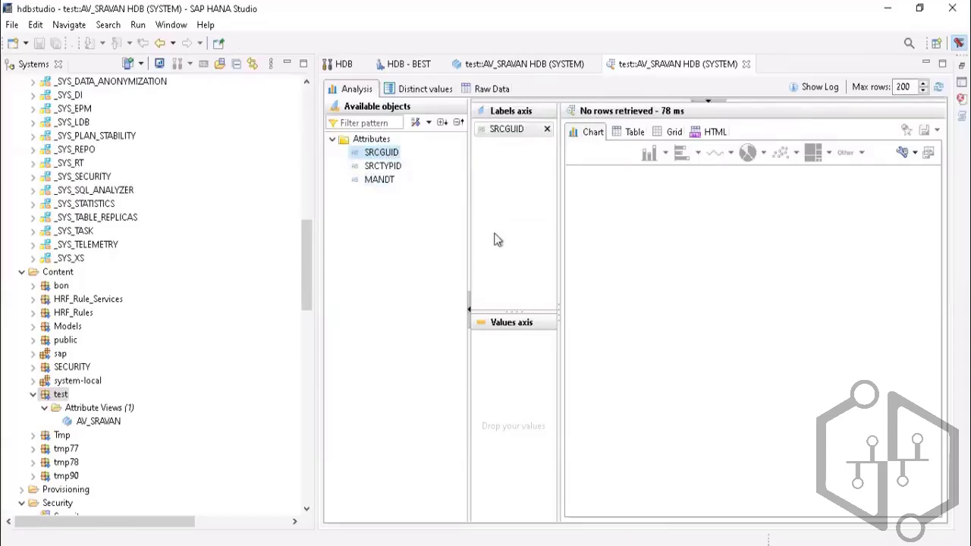
left_click_drag(378, 171, 505, 191)
left_click_drag(373, 185, 497, 351)
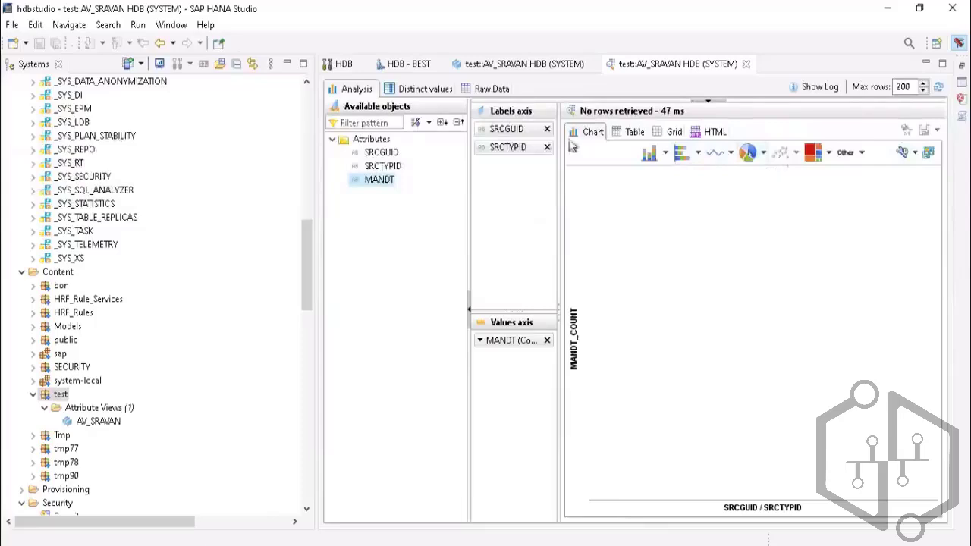
left_click(627, 132)
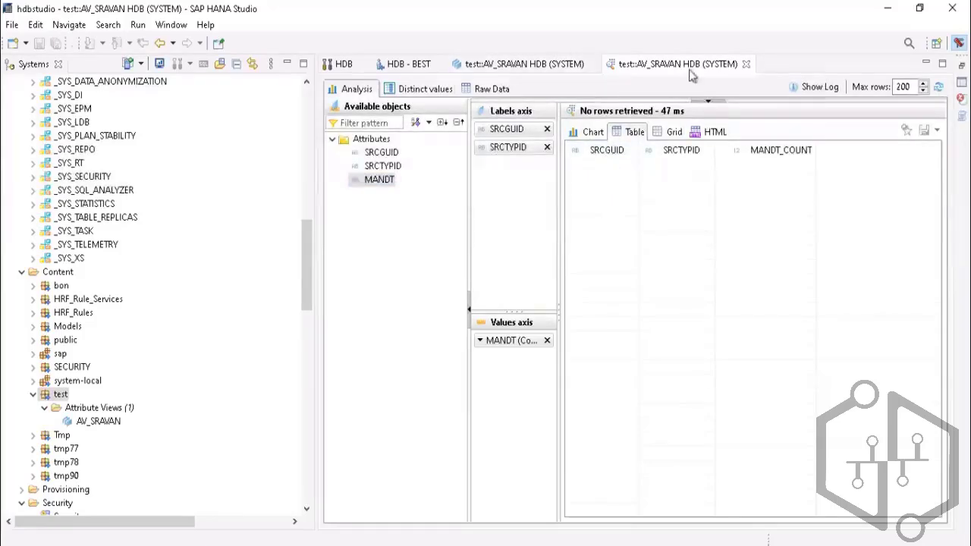
Return to the attribute view's columns, and clear the key flag of SRCGUID, SRCTYPID and MANDT
double_click(94, 422)
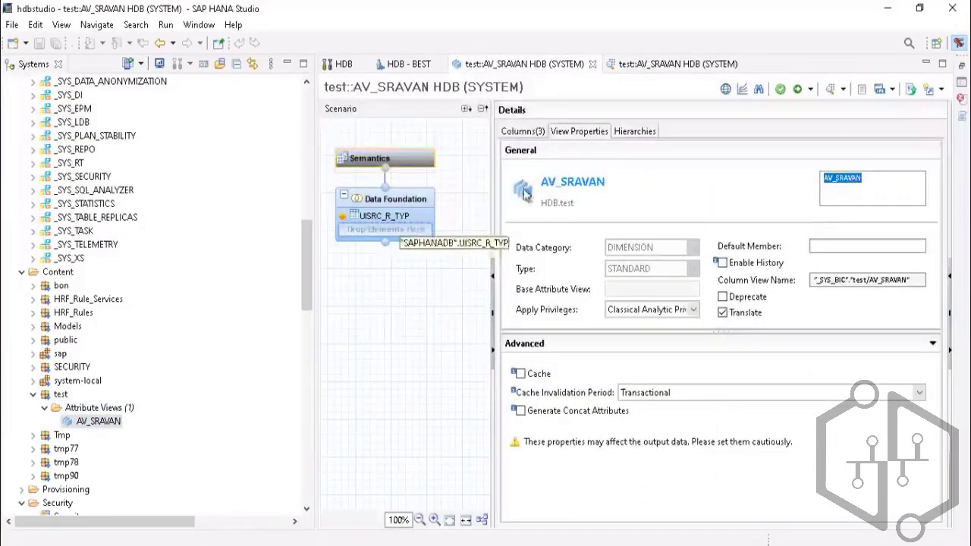
left_click(520, 133)
left_click(553, 217)
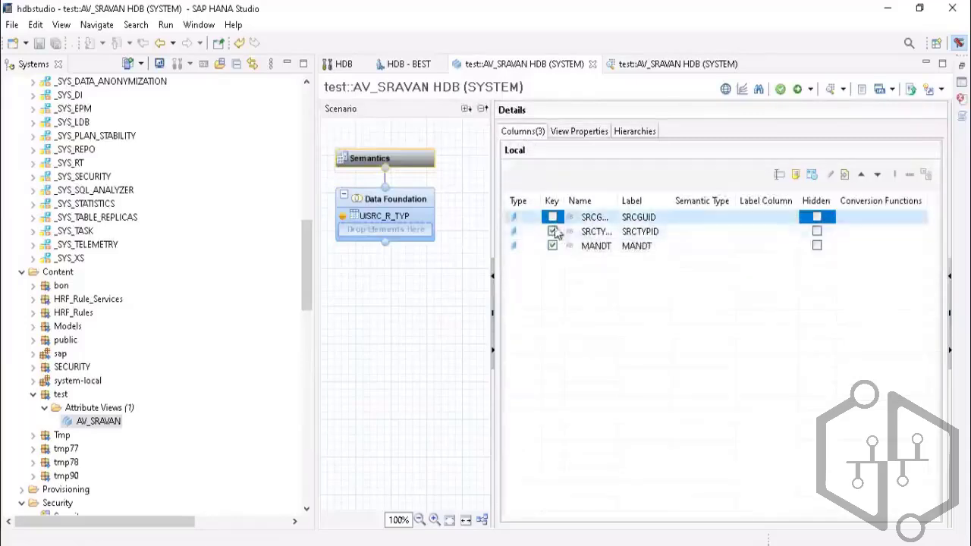
left_click(553, 232)
left_click(553, 246)
left_click(553, 246)
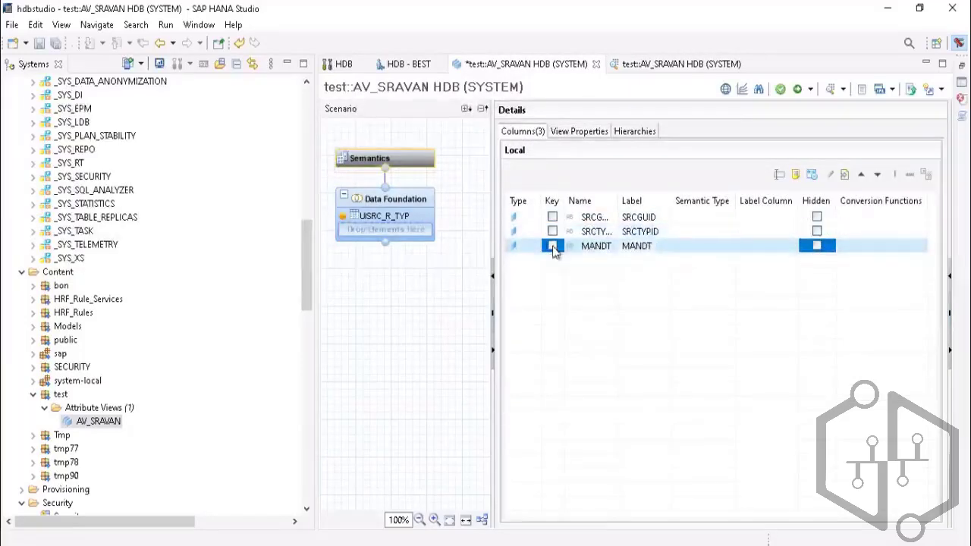
Look through the view properties, hierarchies and columns, and inspect the UISRC_R_TYP table in the Data Foundation
left_click(572, 136)
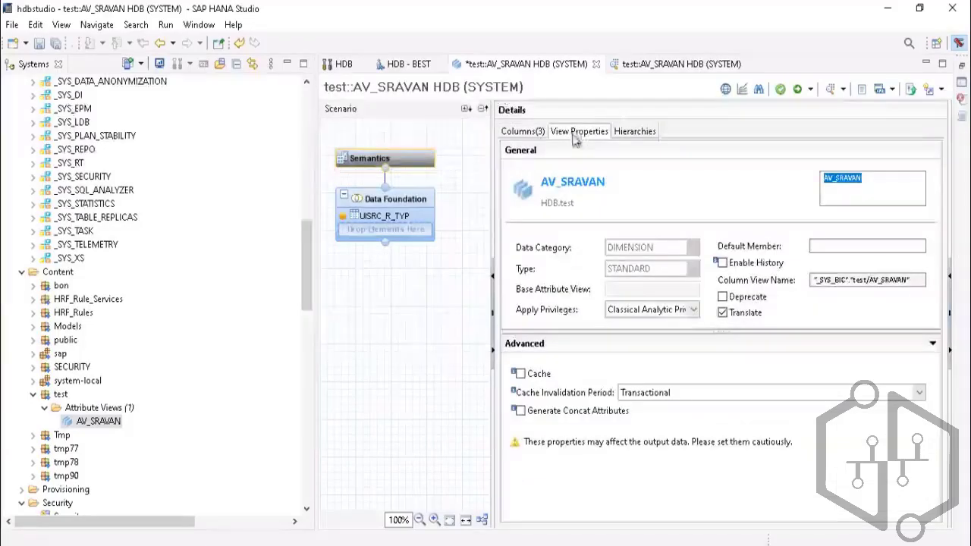
left_click(654, 134)
left_click(542, 136)
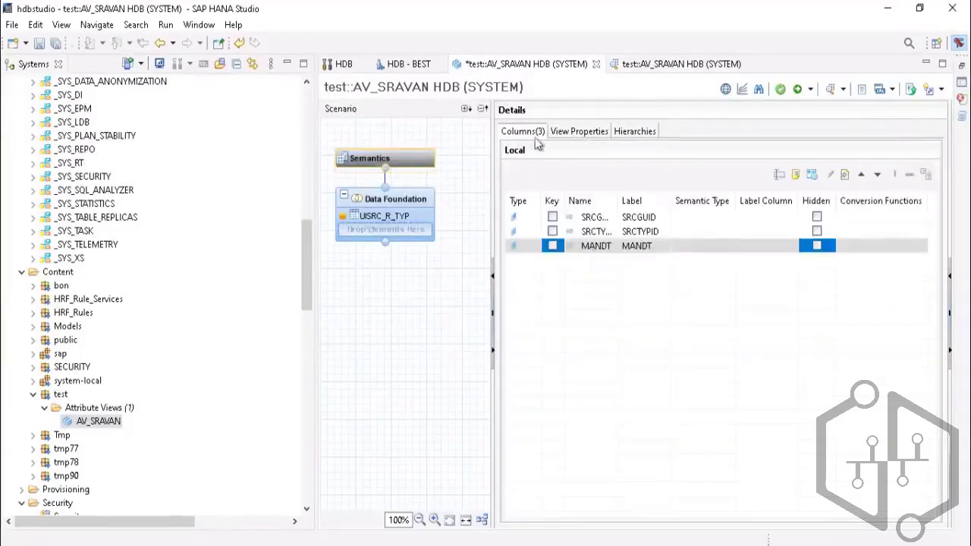
left_click(389, 218)
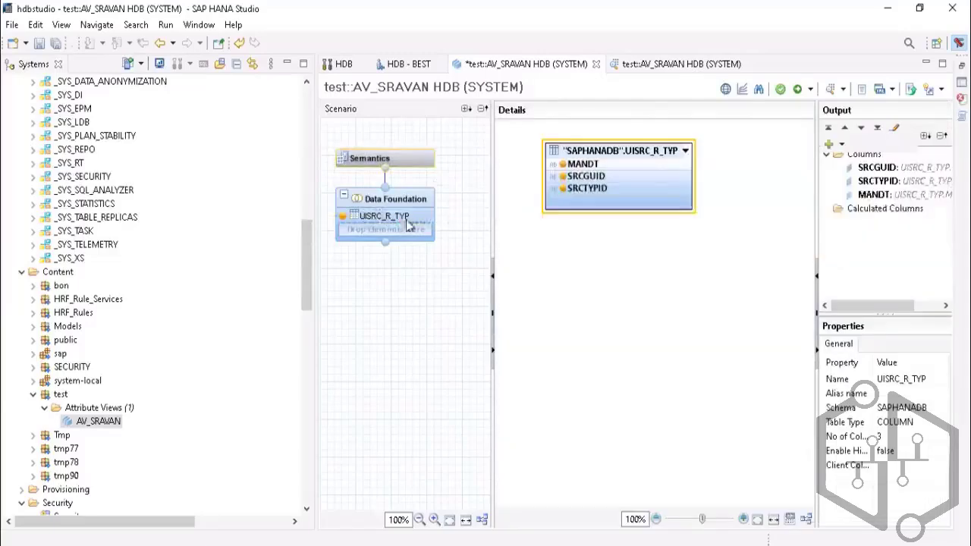
Remove the UISRC_R_TYP table from the attribute view's Data Foundation and confirm the removal
right_click(649, 170)
left_click(589, 280)
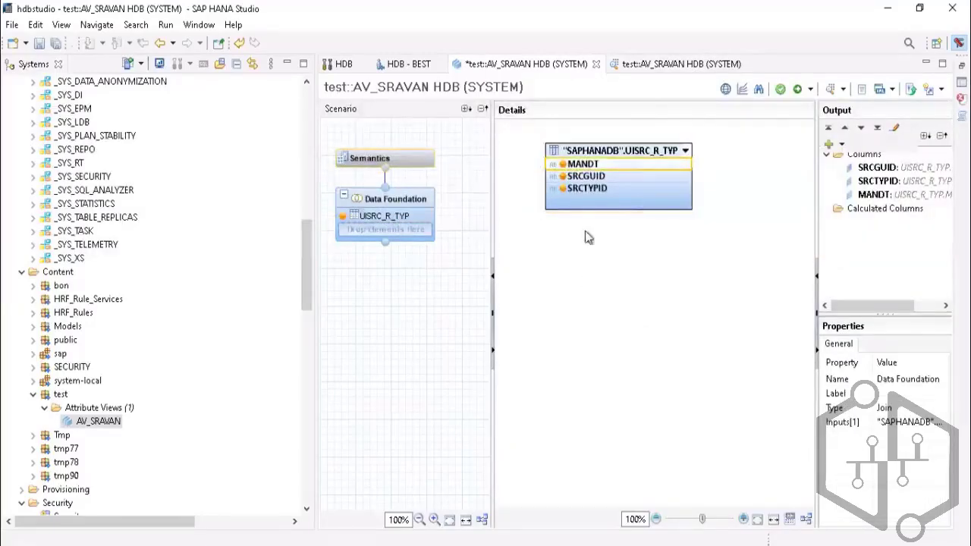
left_click_drag(624, 155, 637, 161)
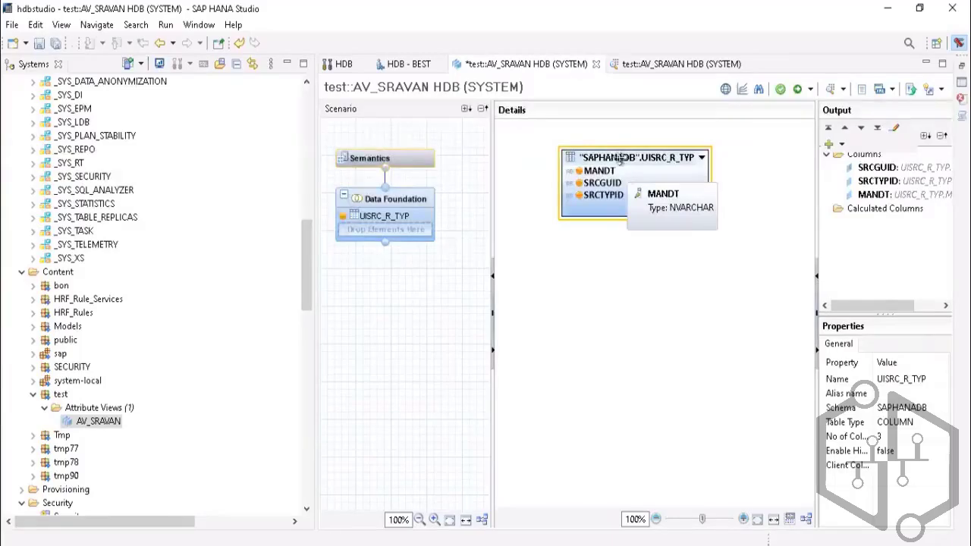
right_click(643, 162)
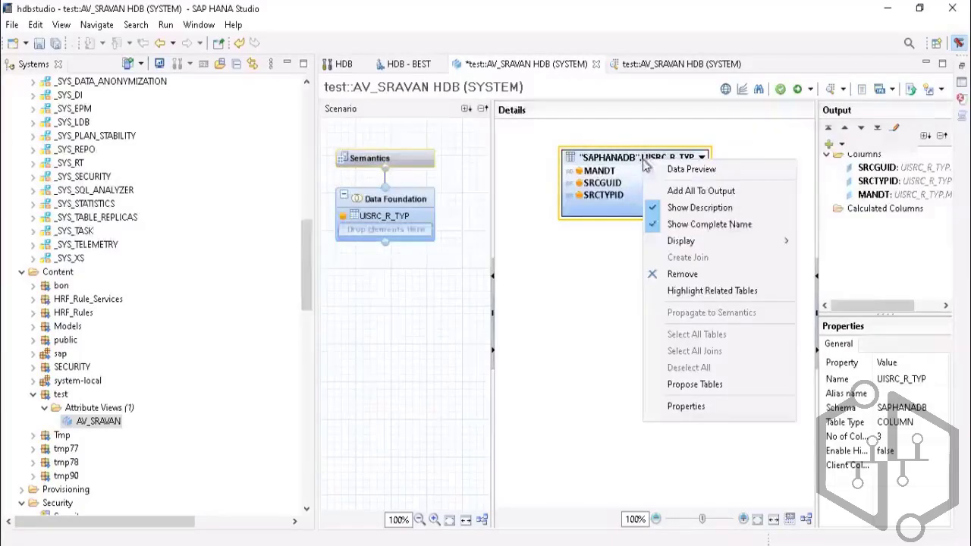
left_click(683, 274)
left_click(559, 290)
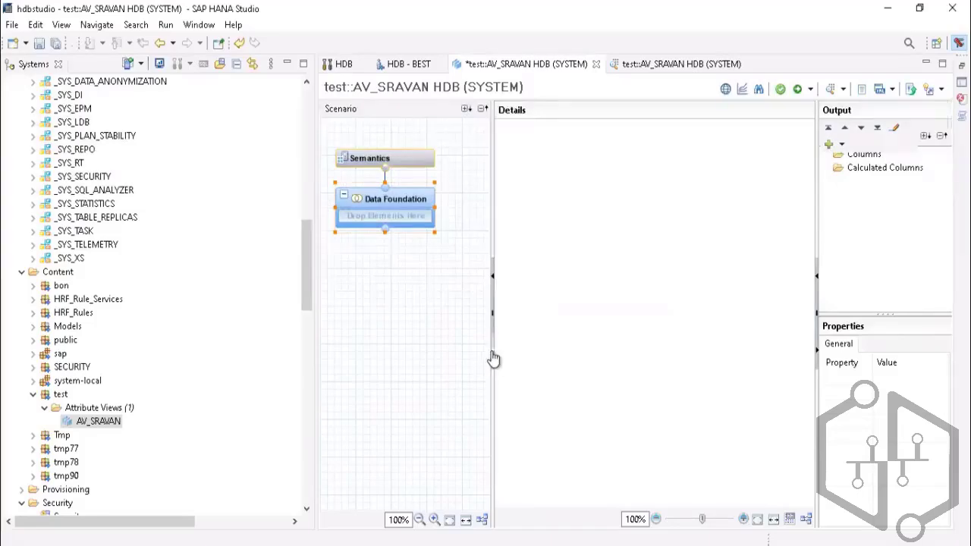
left_click(493, 354)
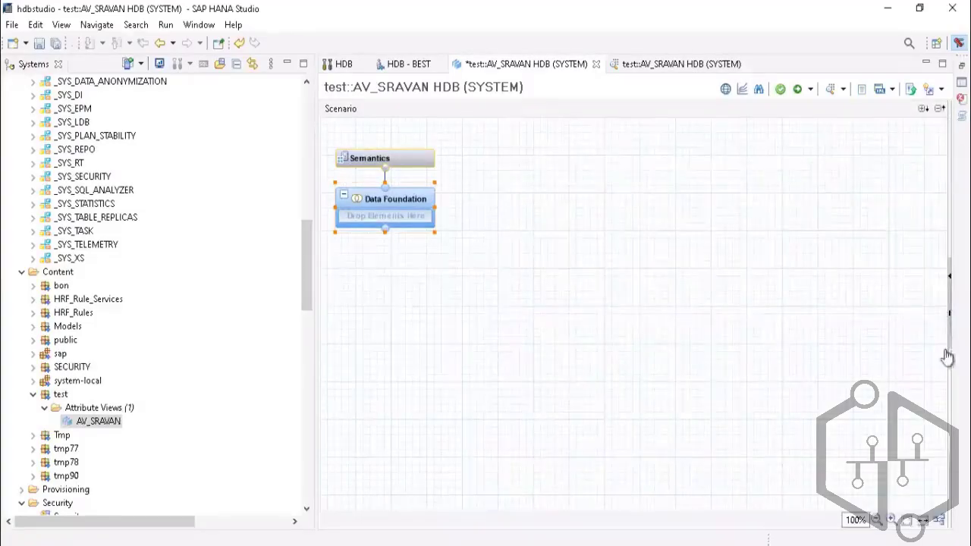
left_click(944, 272)
mouse_move(370, 196)
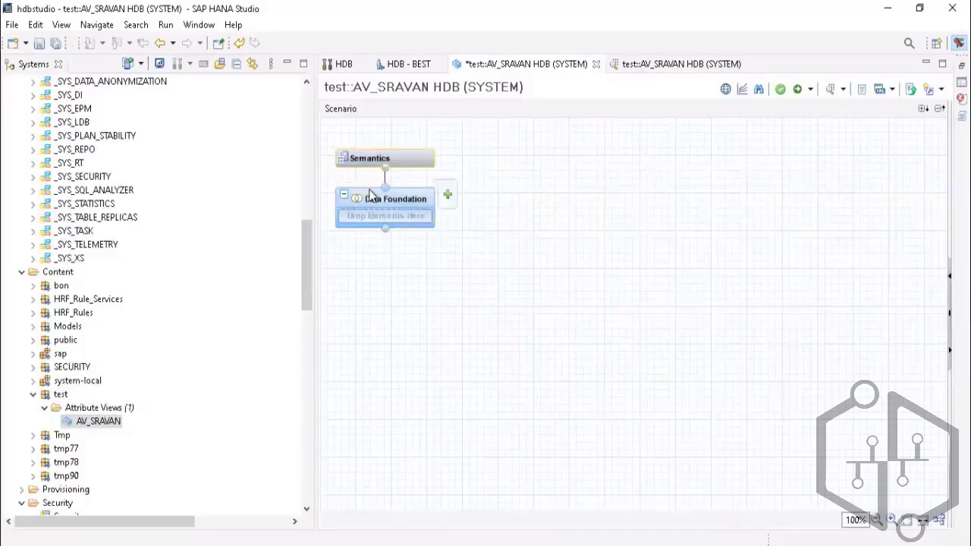
left_click(448, 196)
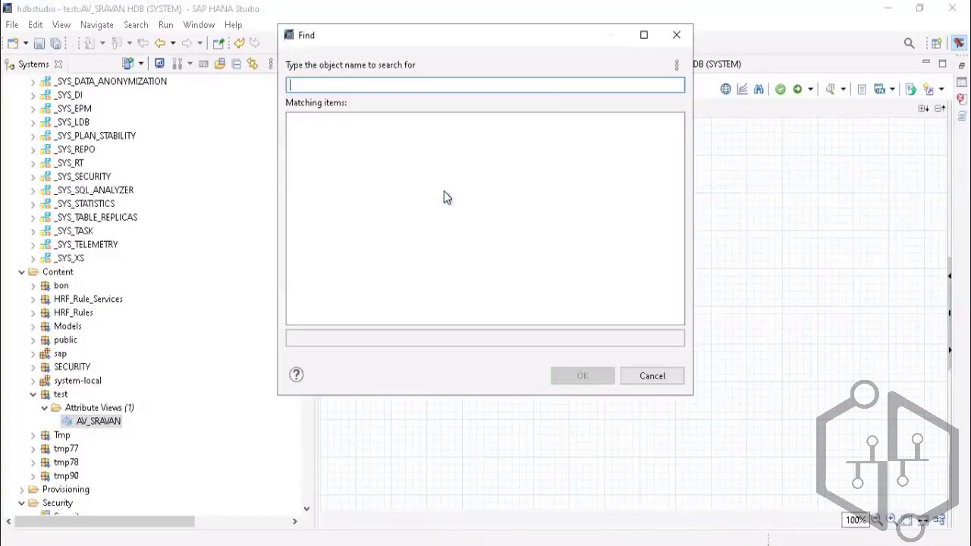
left_click(674, 34)
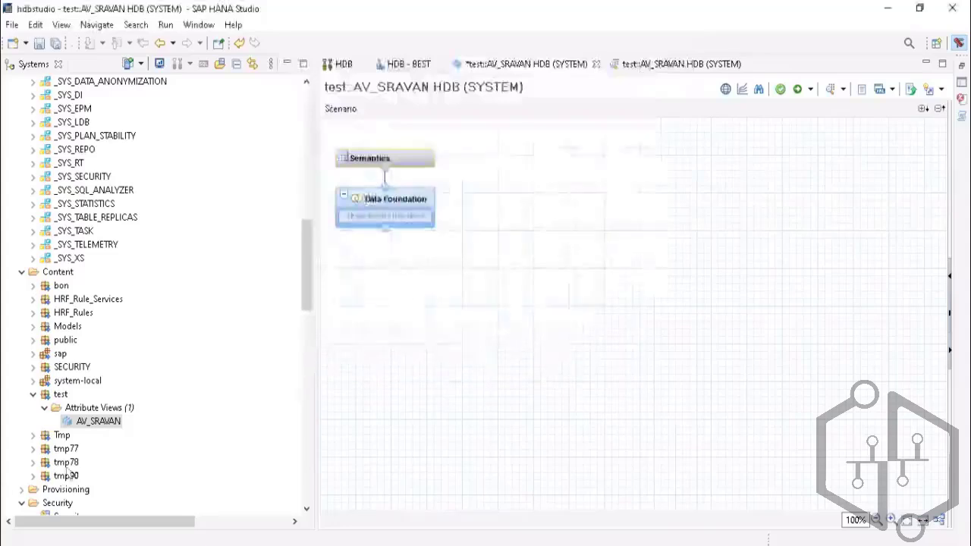
Find the attribute views of the Tmp package and open MDGF_0G_ACCCCDET
scroll(157, 377, "down", 1)
scroll(81, 451, "down", 2)
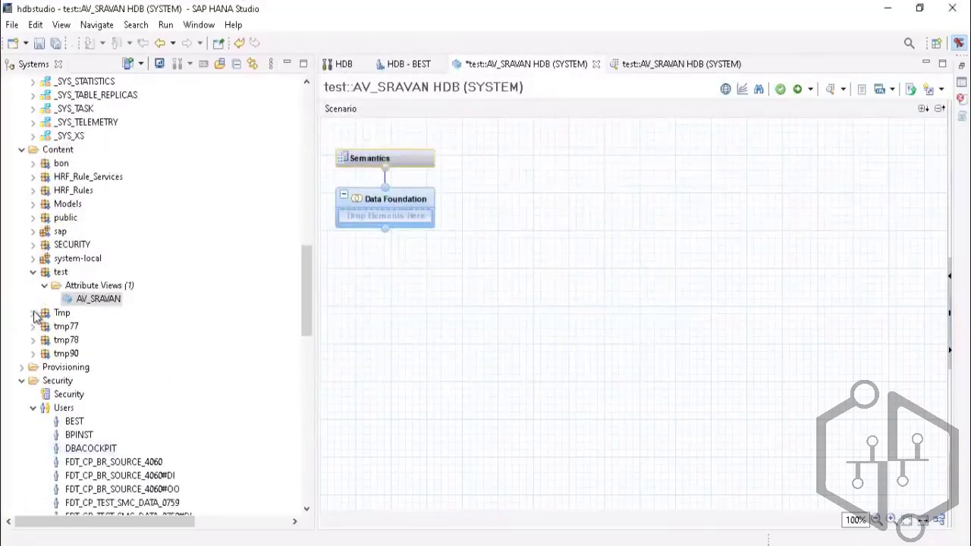
left_click(33, 312)
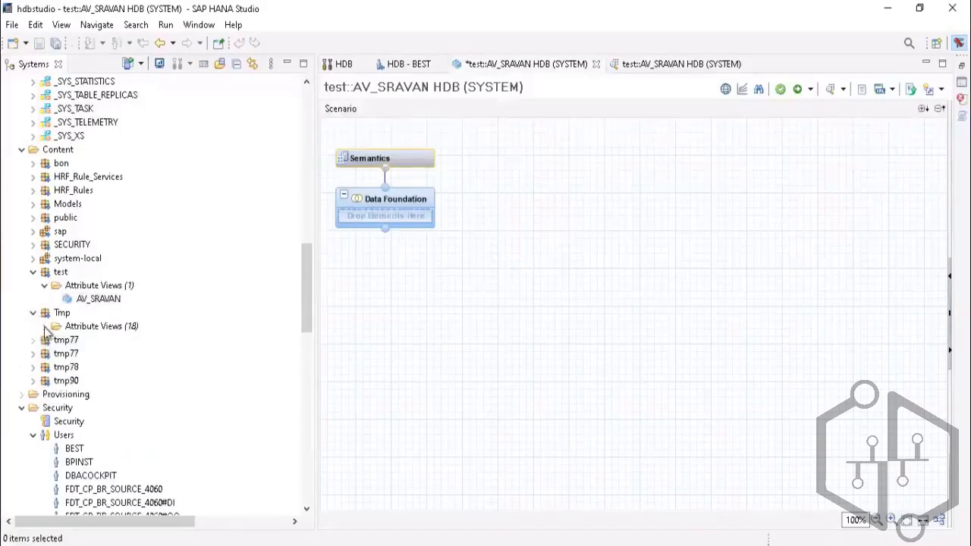
left_click(44, 327)
scroll(109, 387, "down", 1)
scroll(108, 387, "down", 2)
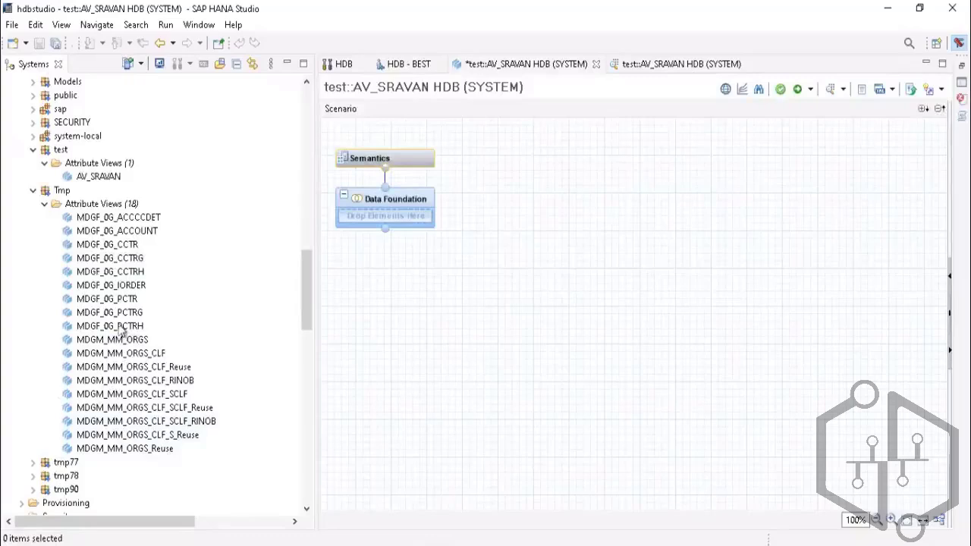
left_click(123, 220)
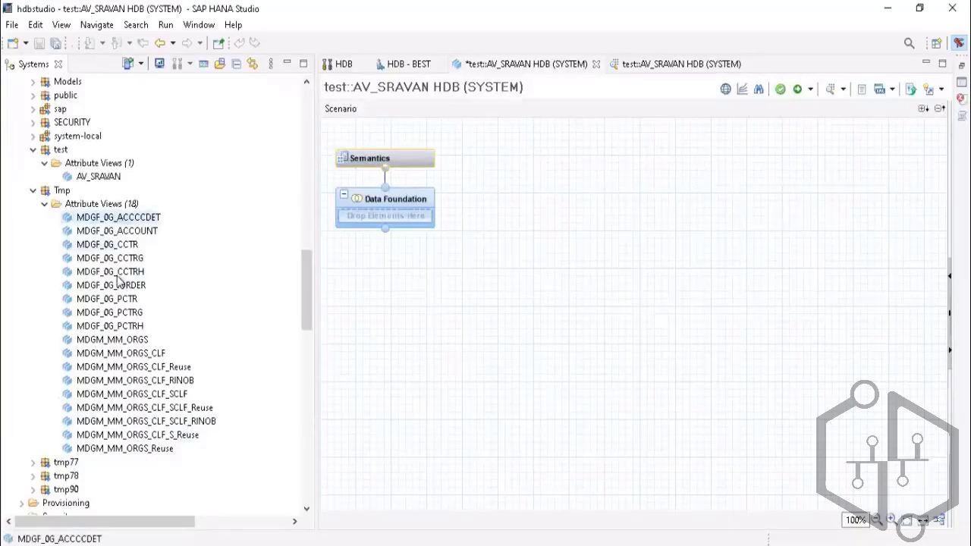
double_click(104, 217)
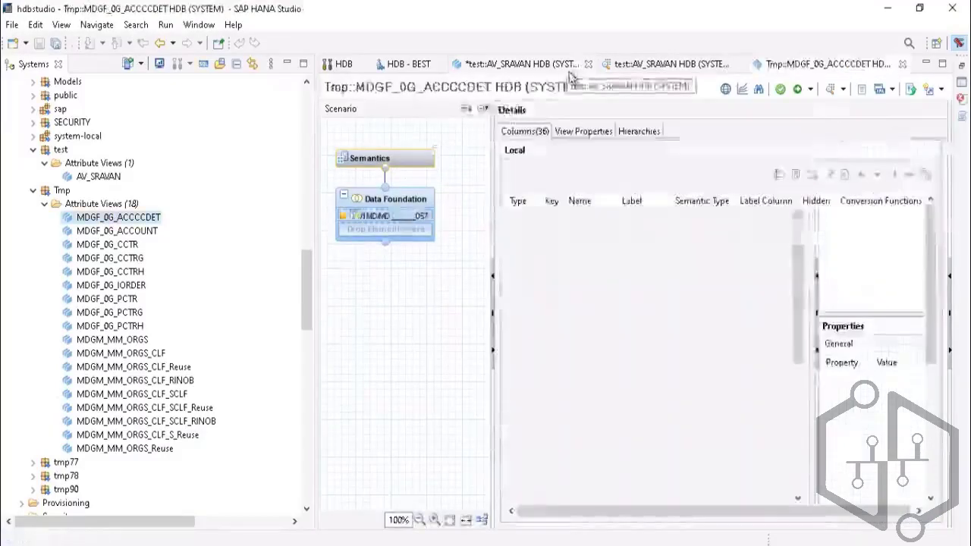
Look through the columns of MDGF_0G_ACCCCDET and the fields of its Data Foundation table
scroll(607, 319, "down", 5)
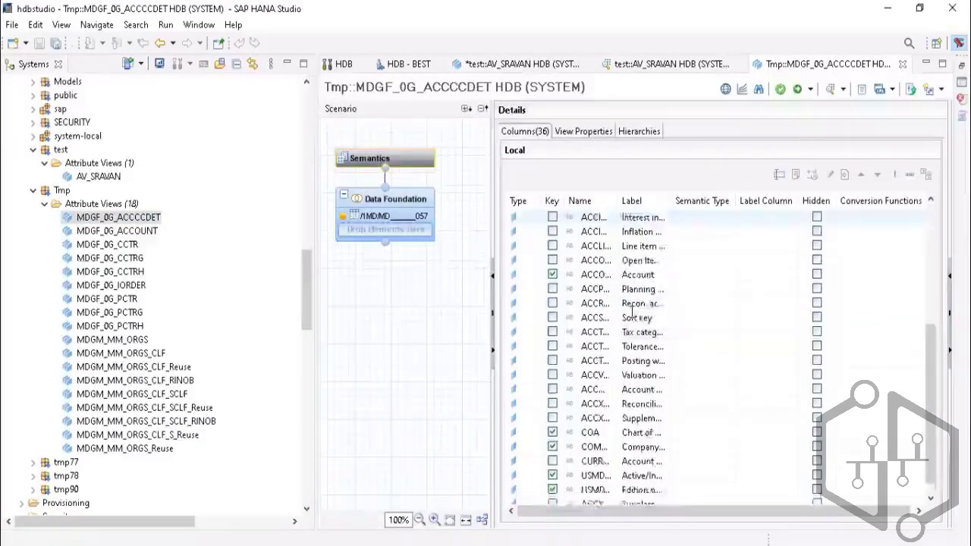
scroll(619, 349, "up", 3)
scroll(618, 351, "up", 3)
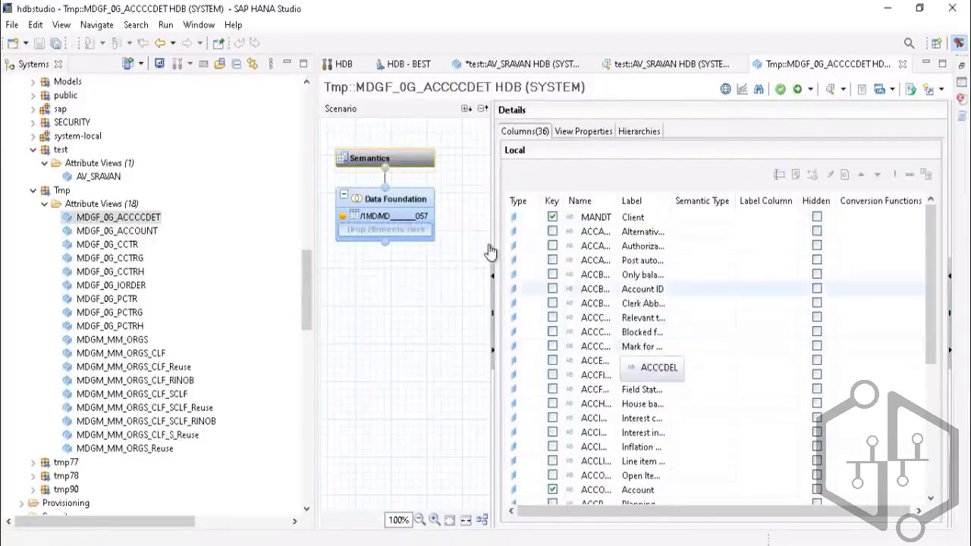
left_click(383, 216)
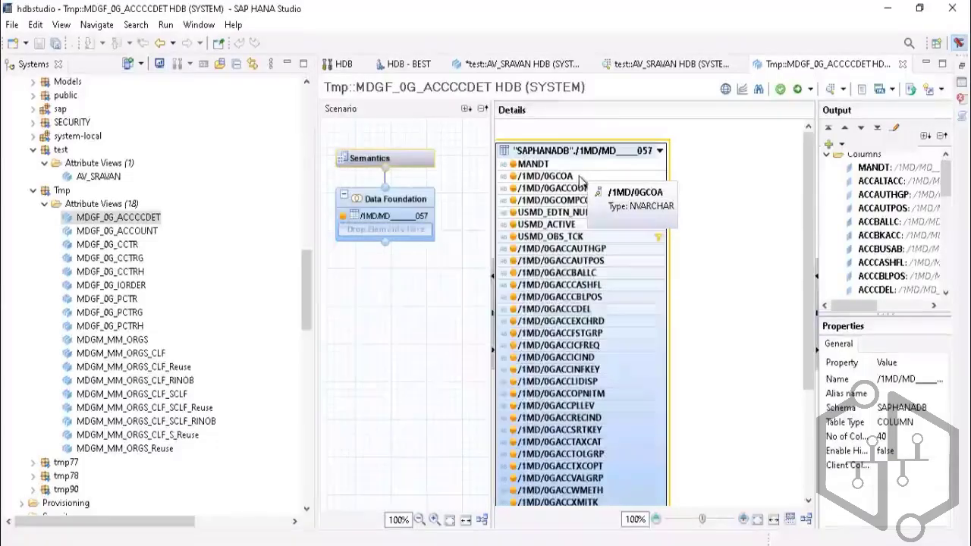
scroll(553, 326, "down", 4)
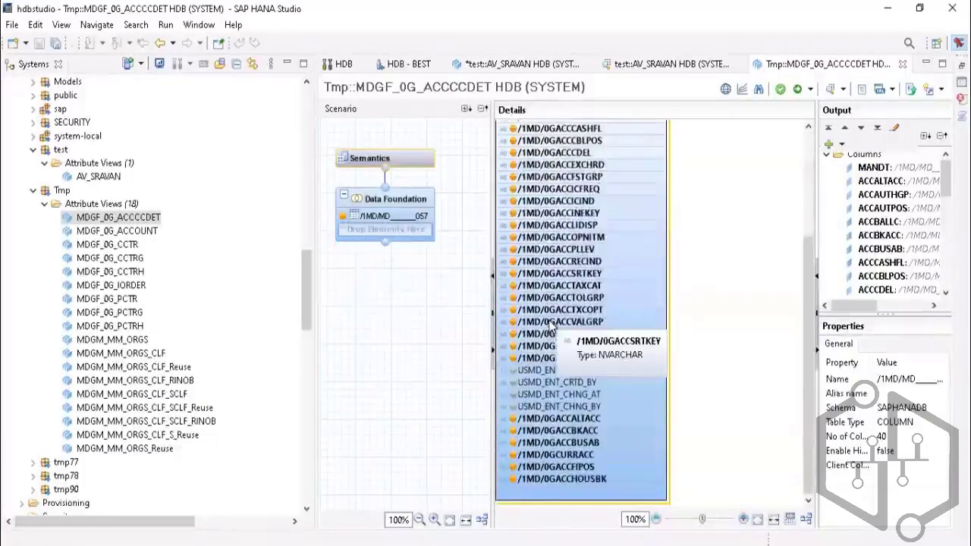
scroll(552, 326, "up", 5)
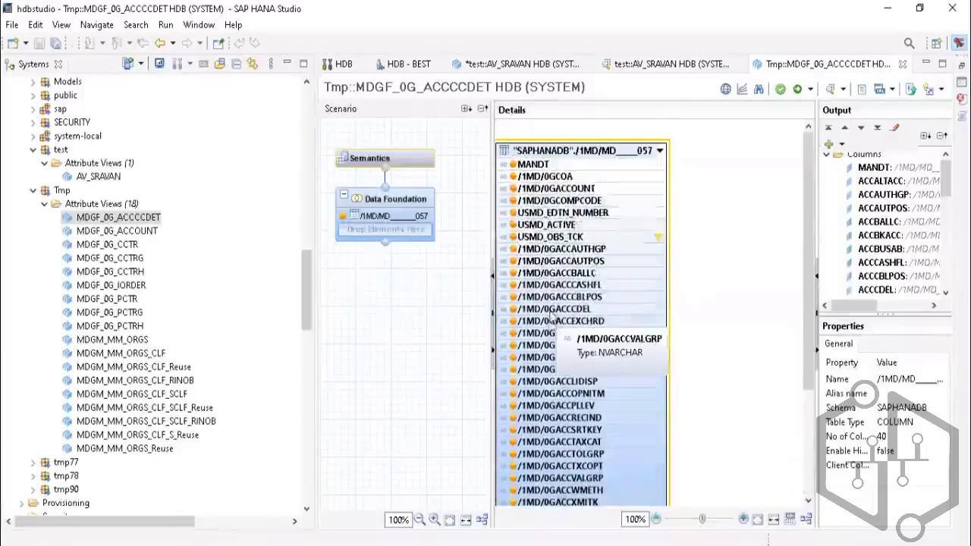
Open the data preview of MDGF_0G_ACCCCDET with ACCOPNITM and ACCLIDISP on the labels axis and ACCICIND on the values axis
left_click(844, 90)
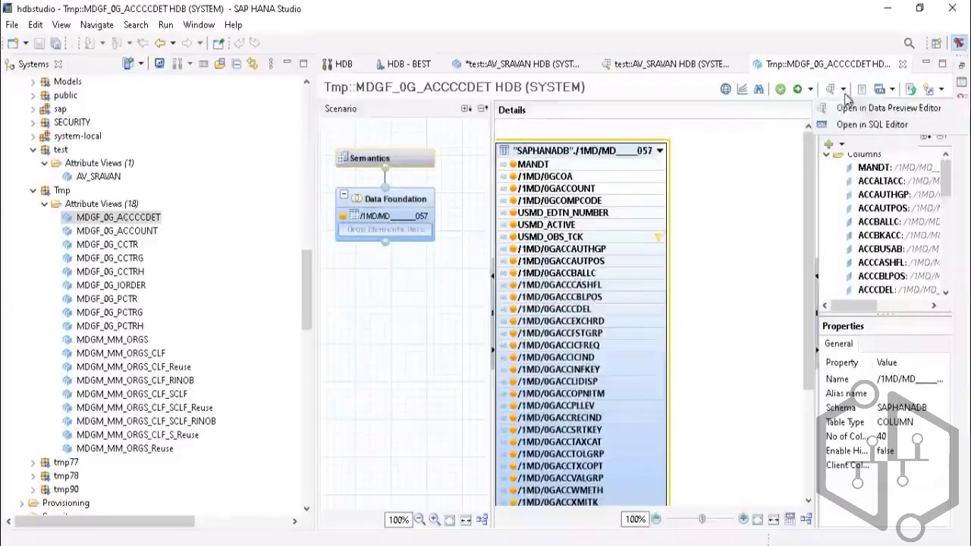
left_click(860, 110)
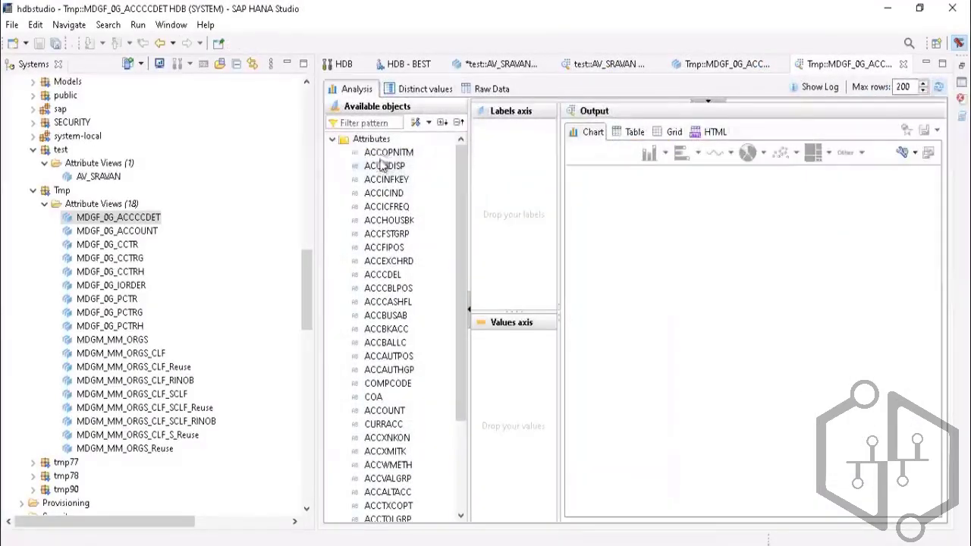
left_click_drag(385, 153, 505, 186)
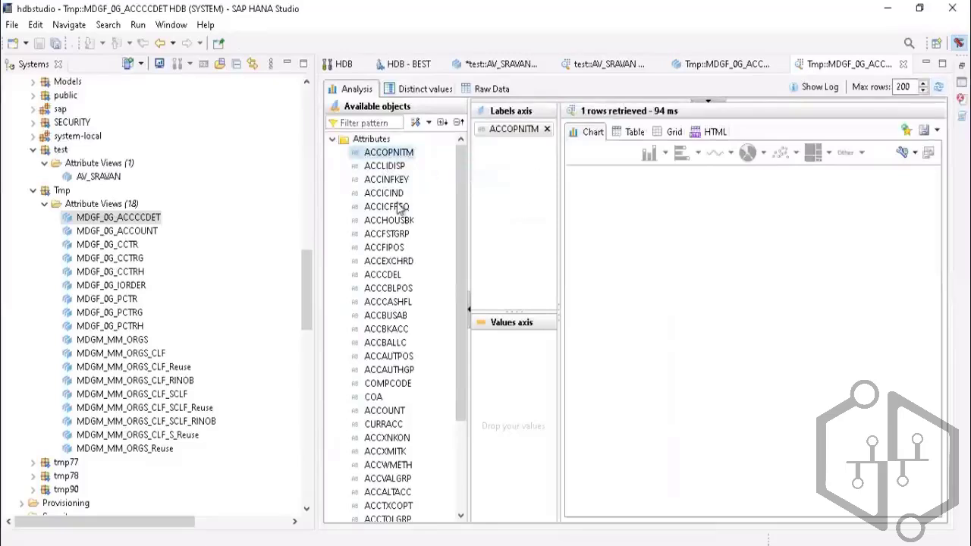
left_click_drag(398, 182, 510, 188)
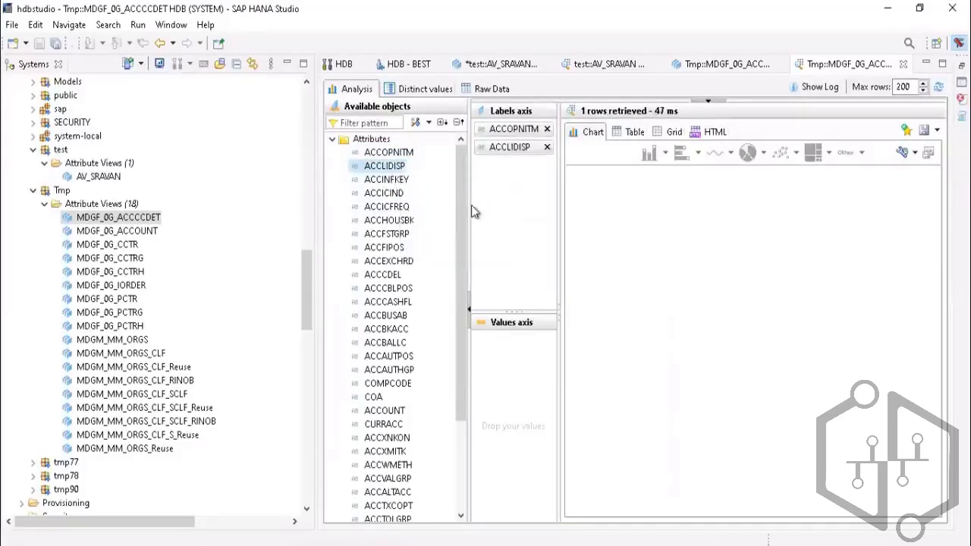
left_click_drag(383, 195, 525, 390)
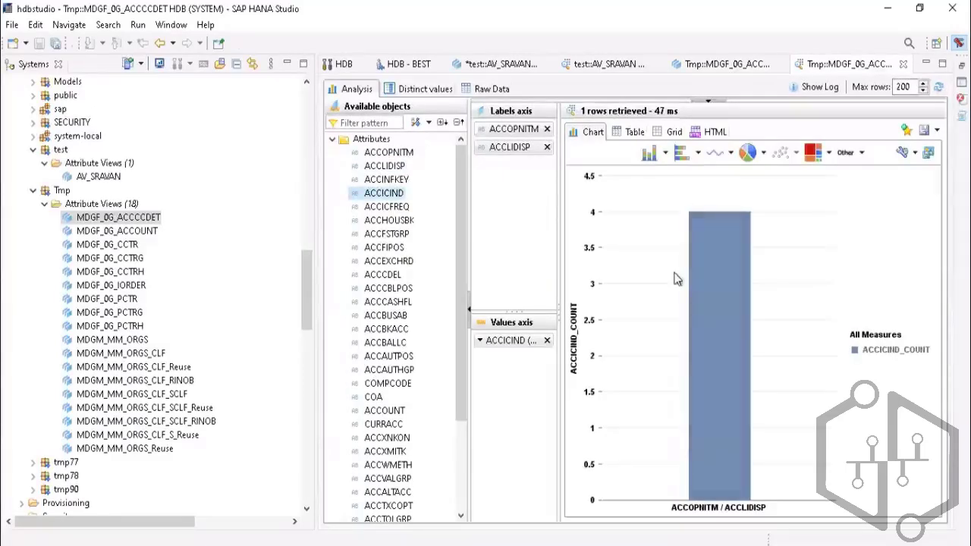
Add ACCHOUSBK and ACCFSTGRP to the preview's labels axis, and ACCEXCHRD and ACCCBLPOS to its values axis
left_click_drag(389, 220, 501, 220)
left_click(380, 261)
left_click_drag(441, 298, 513, 387)
left_click_drag(381, 238, 504, 186)
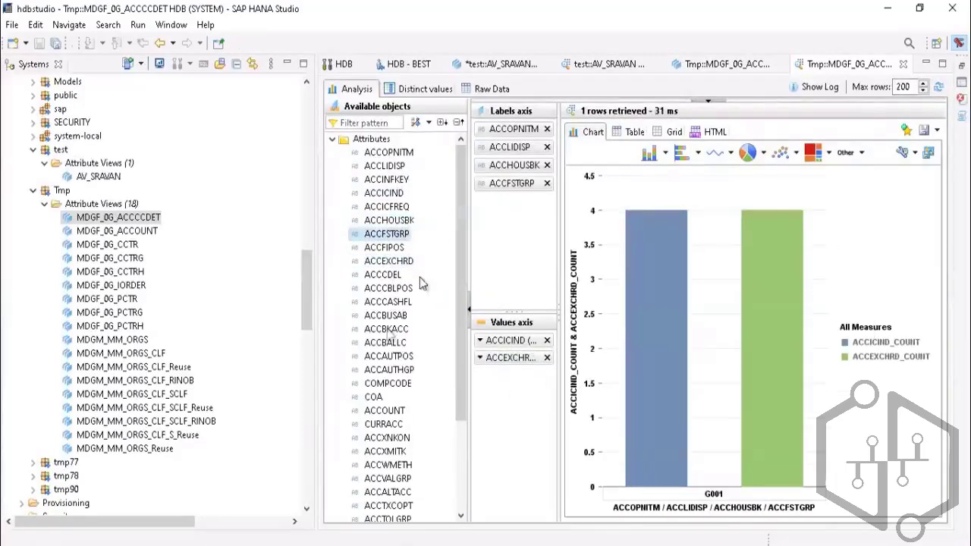
left_click_drag(402, 289, 498, 402)
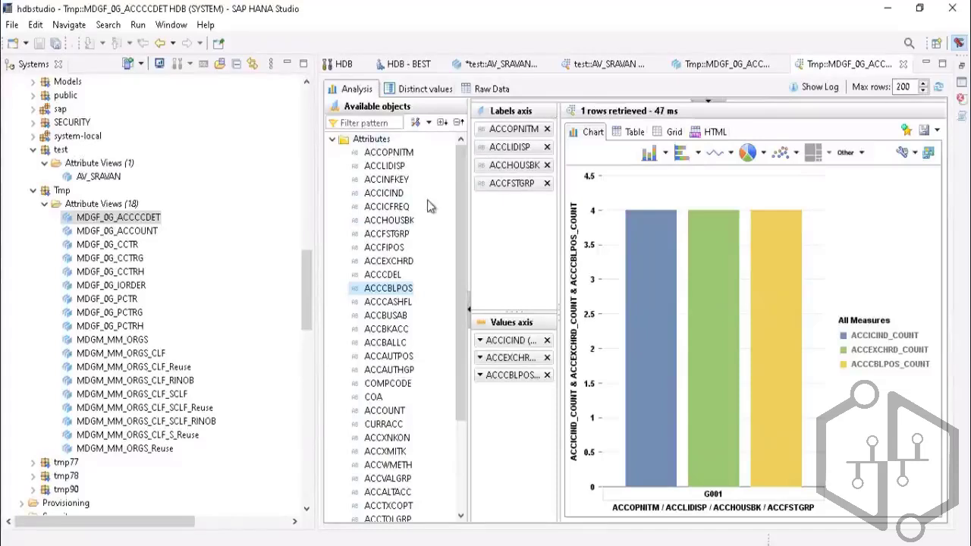
Close the MDGF_0G_ACCCCDET preview and view, and open the MDGF_0G_CCTR attribute view from the Tmp package
left_click_drag(458, 215, 455, 156)
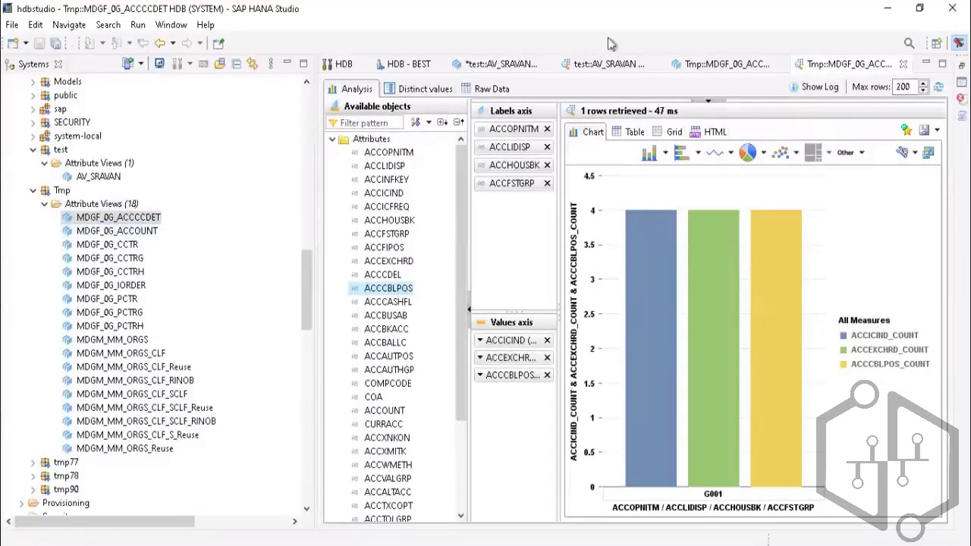
left_click(902, 64)
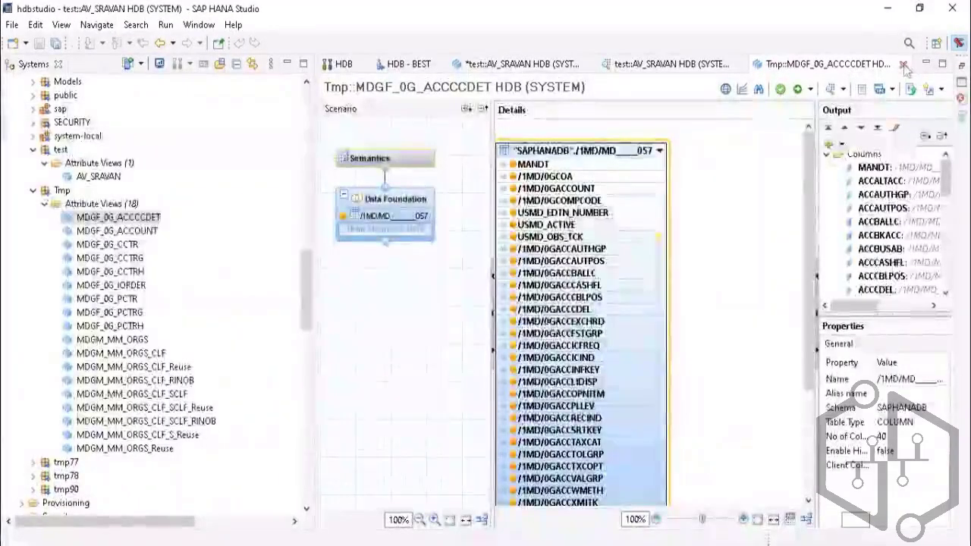
double_click(112, 246)
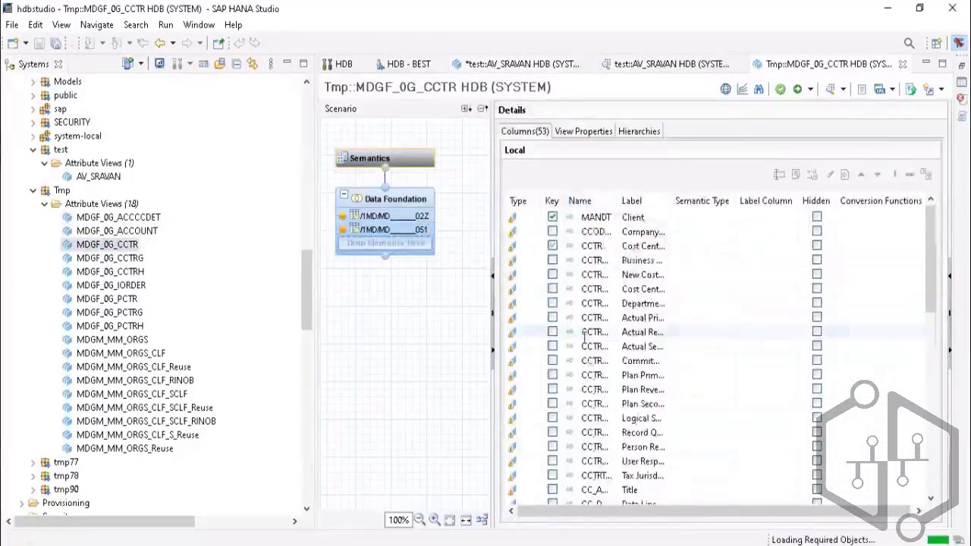
Look through the columns of MDGF_0G_CCTR, widening the Label column so the full labels can be read
scroll(582, 337, "down", 8)
scroll(583, 341, "up", 8)
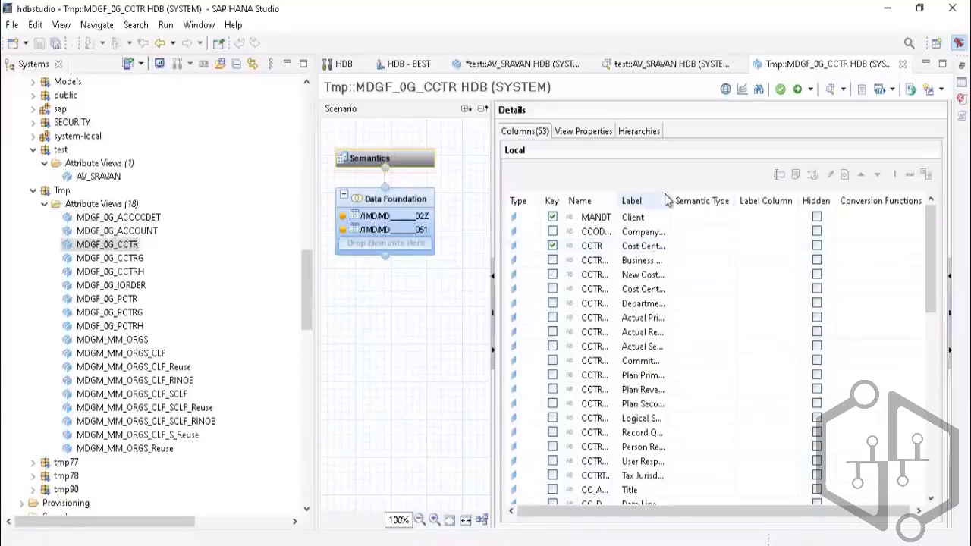
left_click_drag(674, 200, 705, 200)
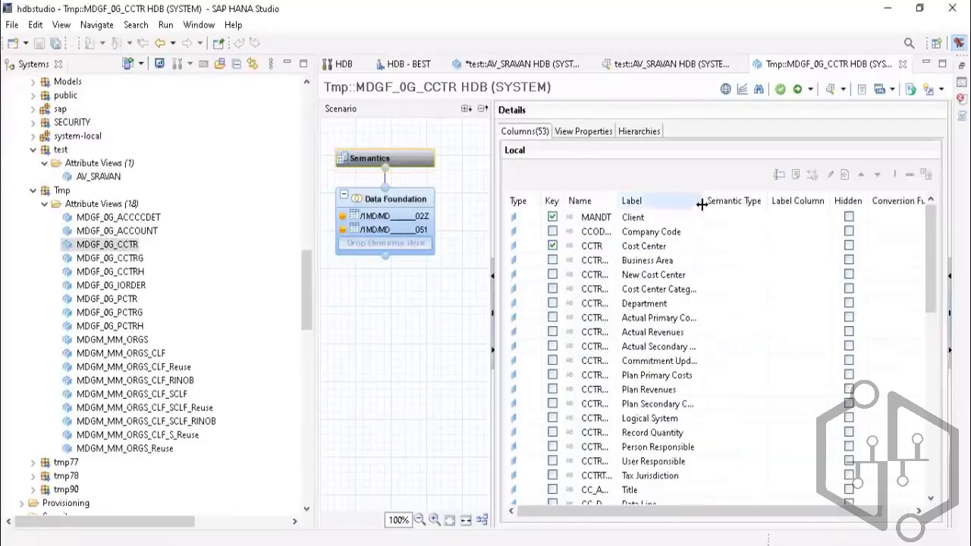
scroll(565, 305, "down", 5)
scroll(585, 308, "up", 6)
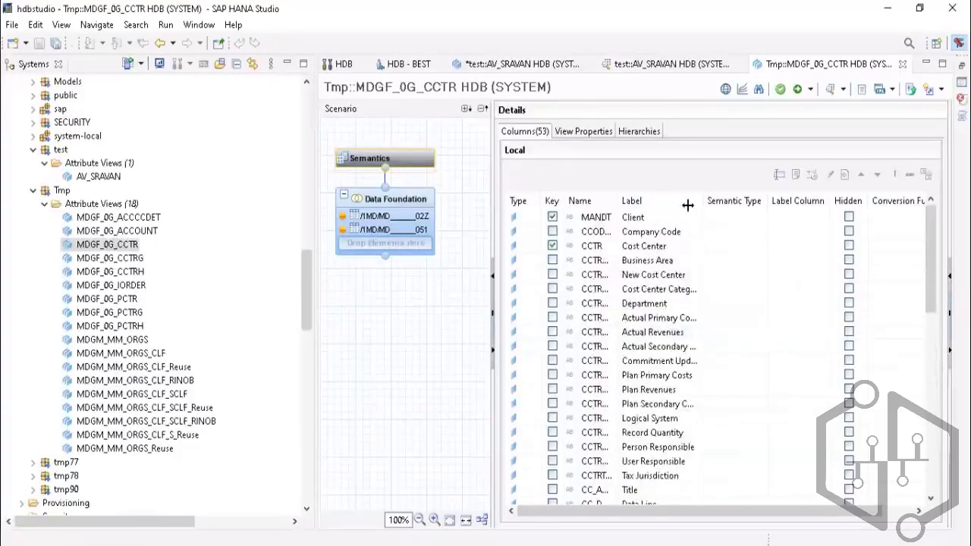
left_click_drag(704, 200, 737, 201)
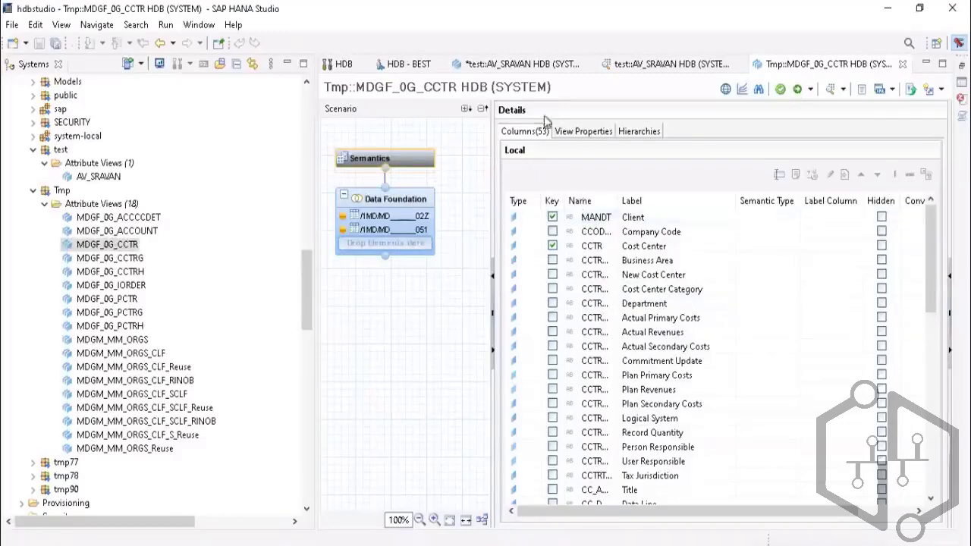
Check the view properties of MDGF_0G_CCTR, return to its columns, and open its data preview in the Data Preview Editor
left_click(592, 131)
left_click(543, 133)
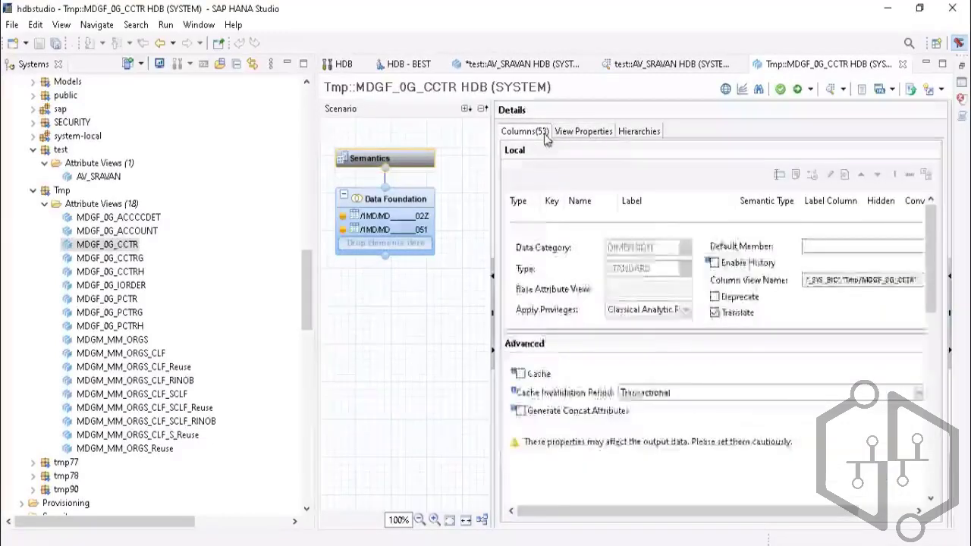
left_click(843, 90)
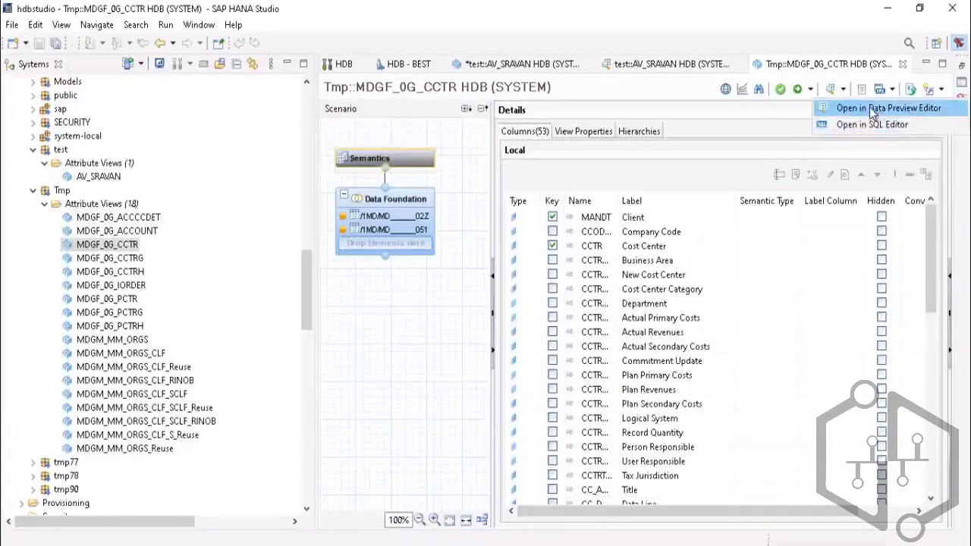
left_click(873, 108)
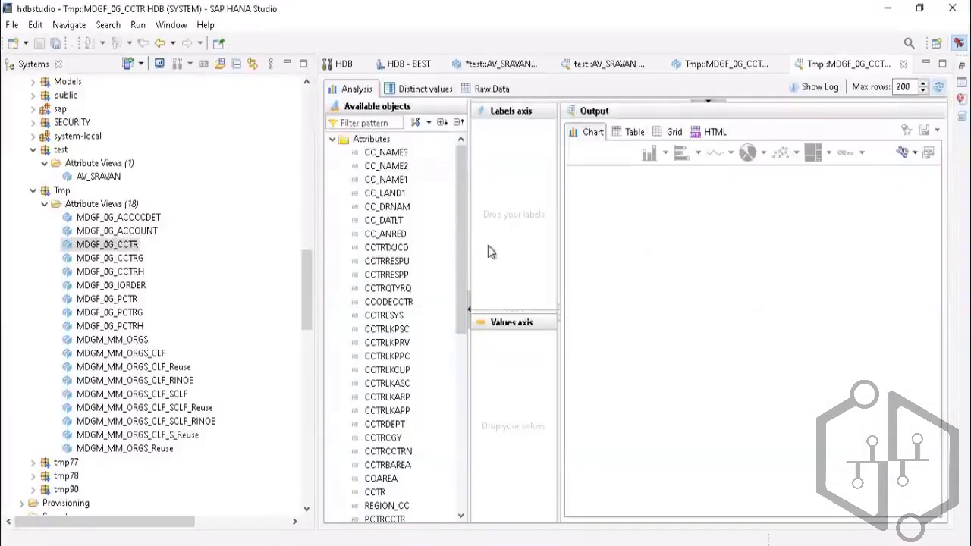
Add CC_NAME3 and CC_NAME2 to the MDGF_0G_CCTR preview's labels axis, and CC_DRNAM and CC_NAME1 to its values axis
scroll(394, 266, "down", 5)
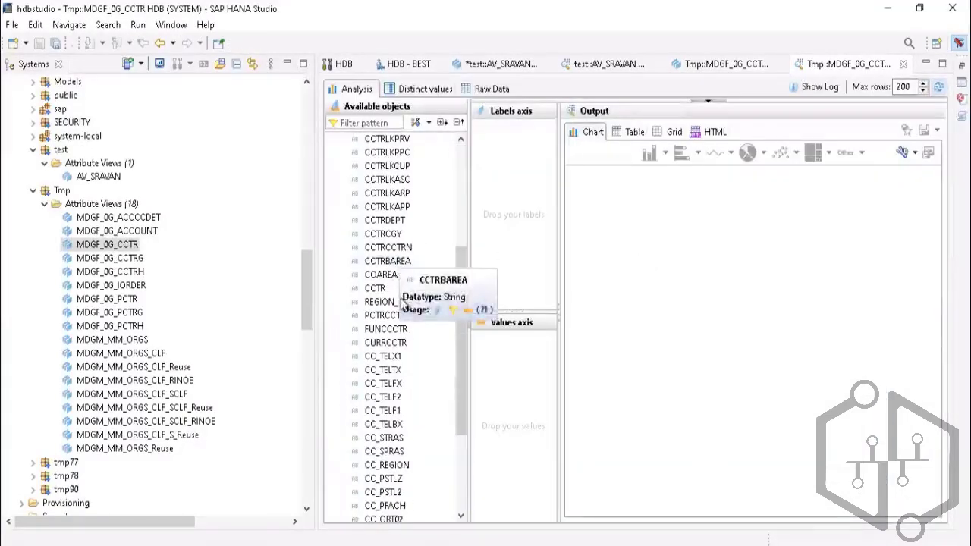
scroll(402, 304, "up", 6)
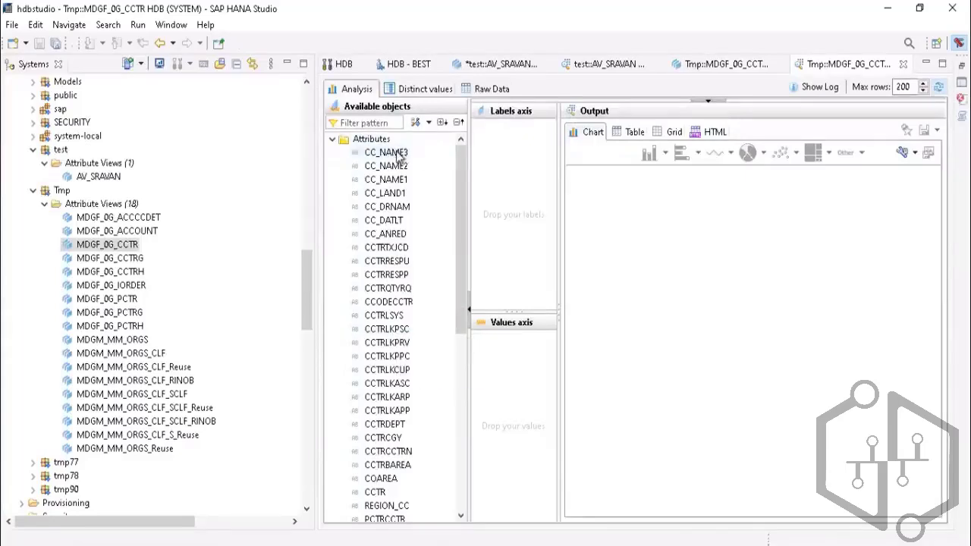
left_click_drag(398, 155, 494, 173)
left_click_drag(387, 166, 512, 188)
left_click_drag(380, 207, 485, 347)
left_click_drag(383, 180, 507, 346)
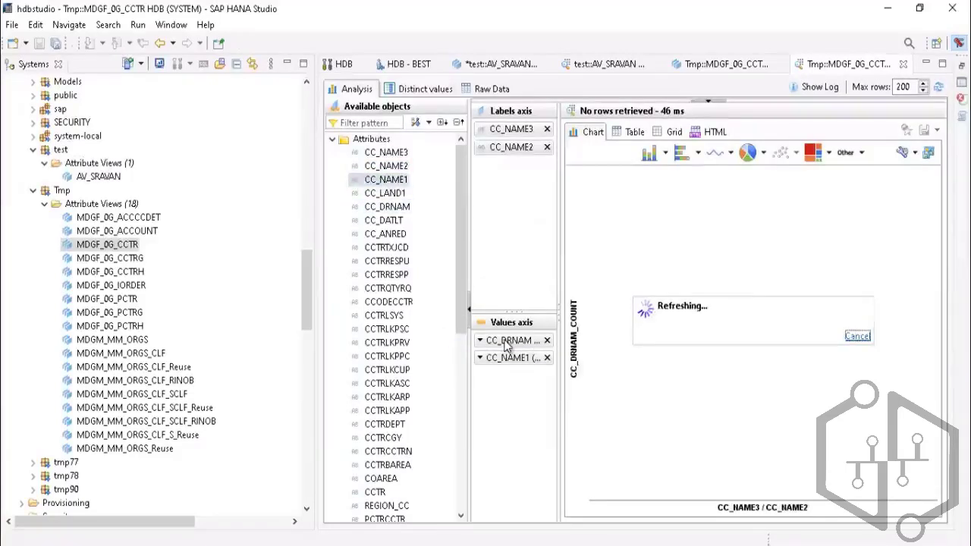
Add CCTRRESPU, CCTRDEPT, CCTRBAREA and CCTRLKPRV to the values axis, and CC_DRNAM and CCTRTXJCD to the labels axis
left_click_drag(383, 261, 520, 401)
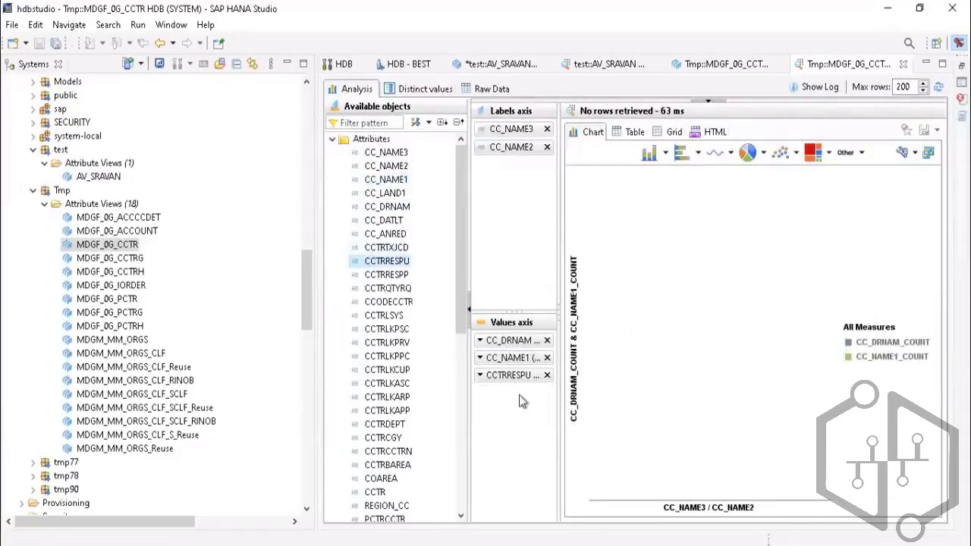
left_click_drag(379, 207, 512, 165)
left_click_drag(383, 424, 510, 392)
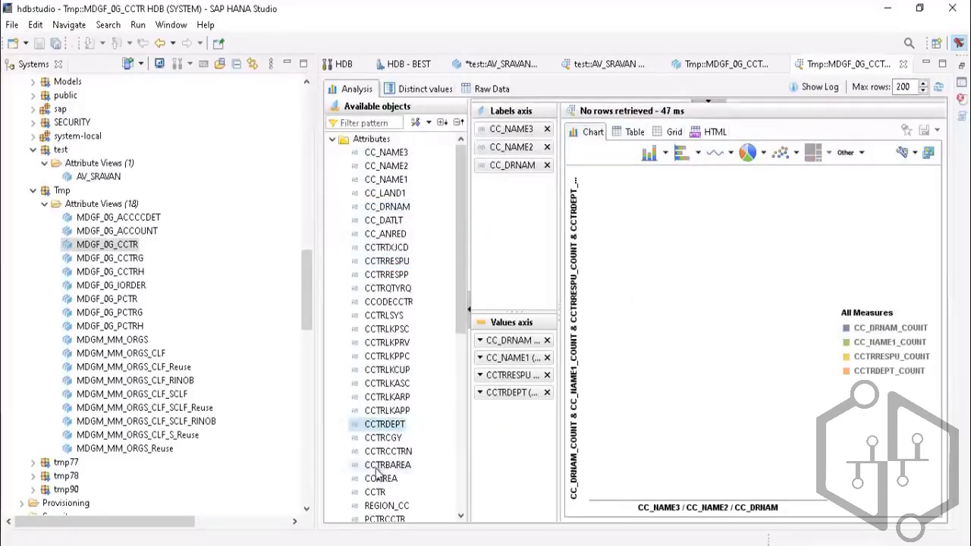
left_click_drag(378, 468, 516, 410)
left_click_drag(385, 247, 490, 266)
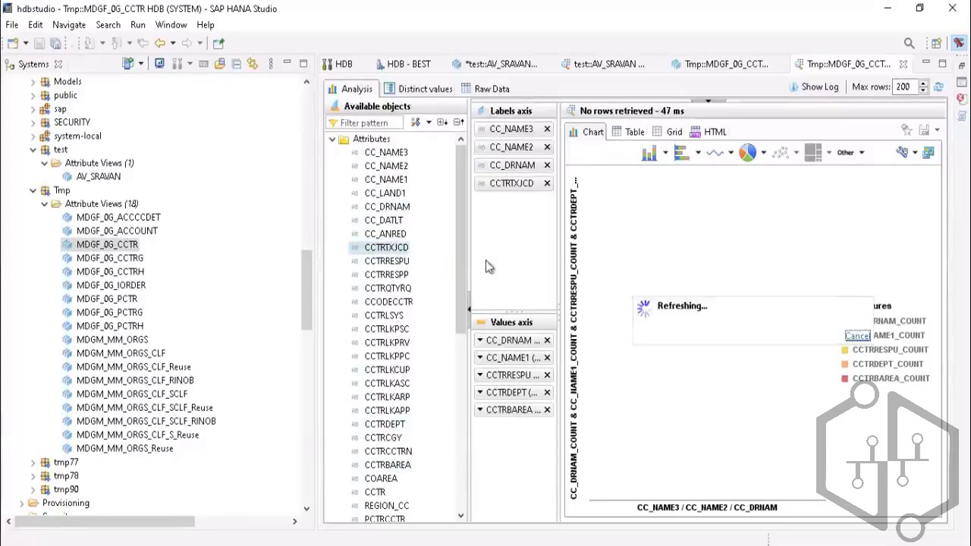
left_click_drag(386, 275, 529, 280)
left_click_drag(368, 342, 519, 445)
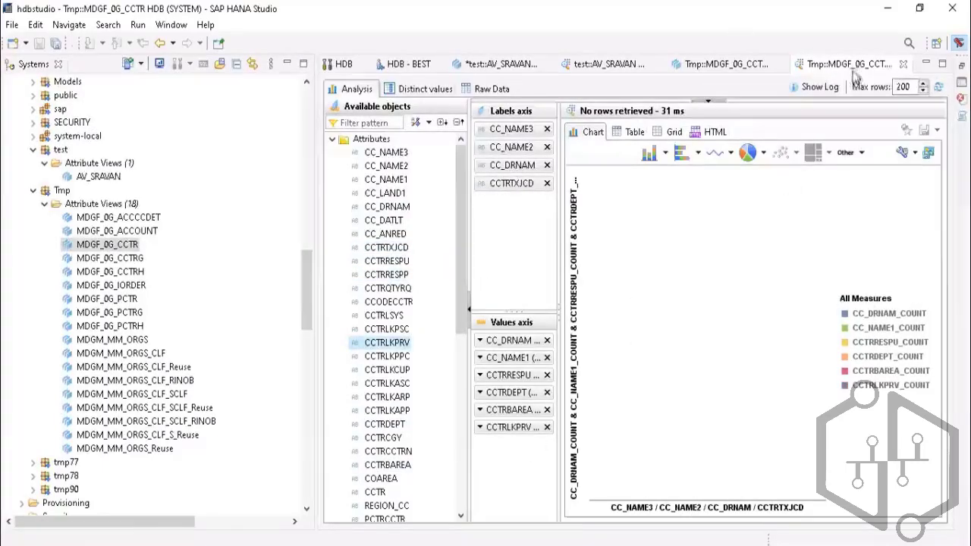
Close the MDGF_0G_CCTR preview and view, and open the MDGF_0G_ACCCCDET attribute view from the Tmp package
left_click(903, 64)
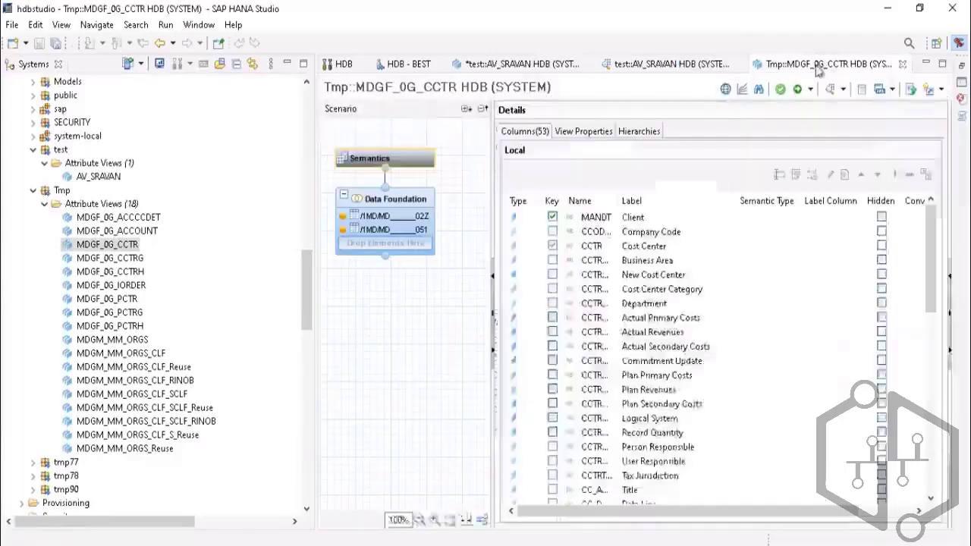
left_click(903, 64)
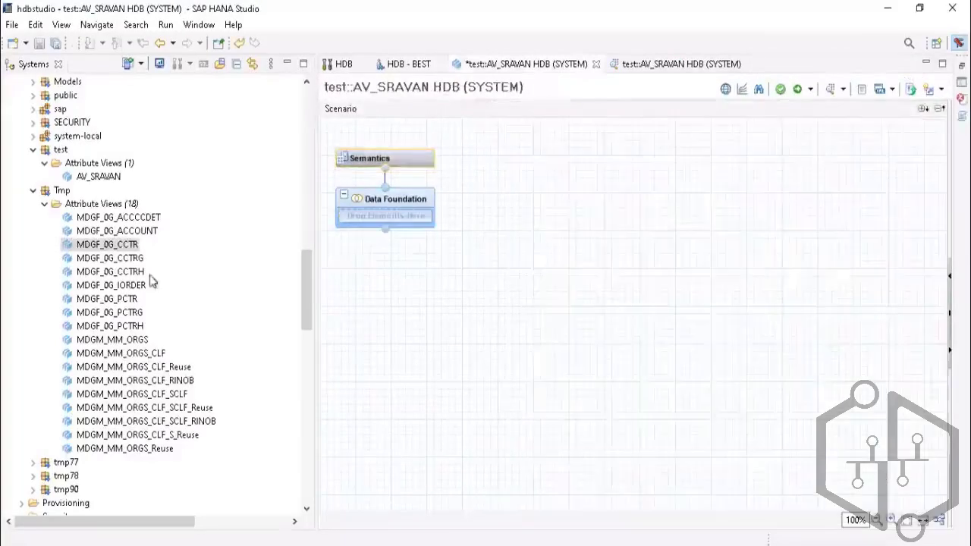
left_click(132, 245)
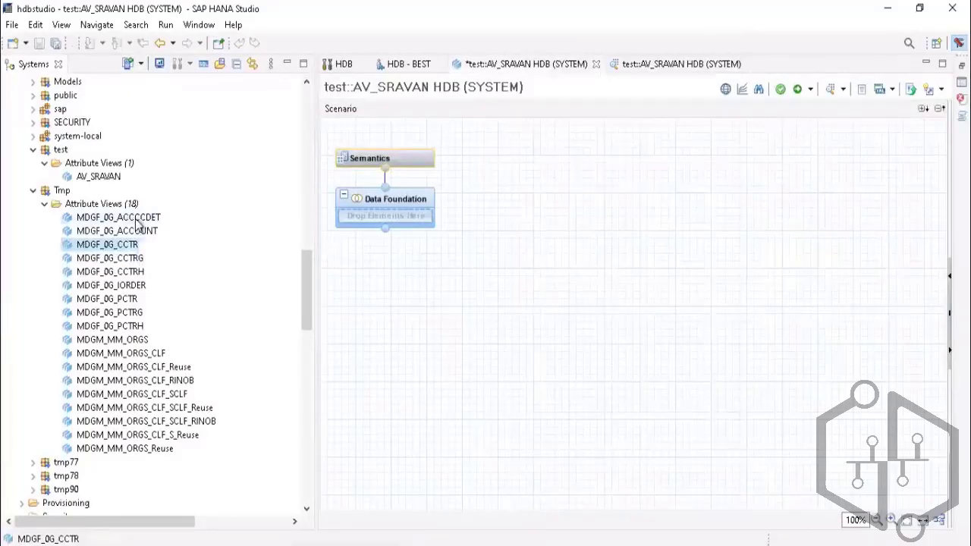
left_click(135, 218)
left_click(135, 231)
double_click(135, 218)
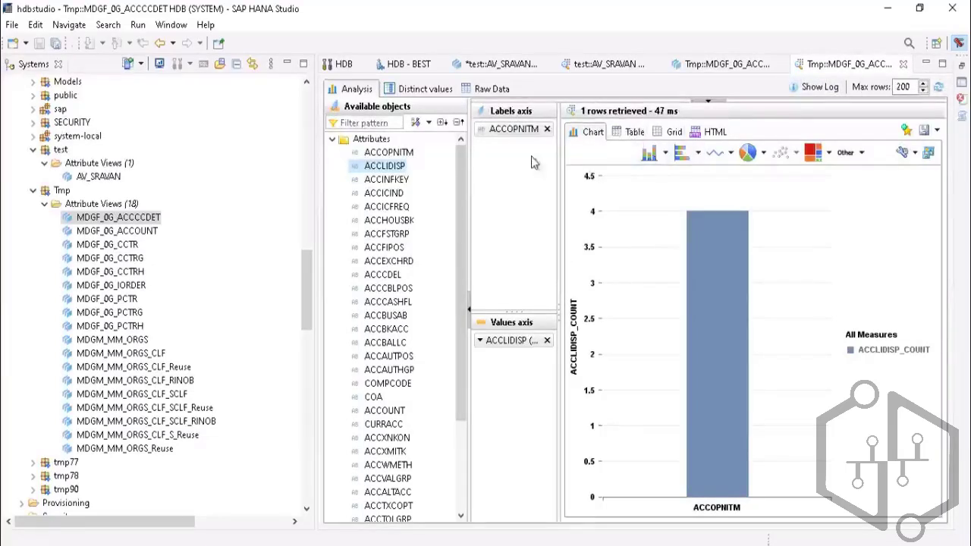
View the MDGF_0G_ACCCCDET preview output as a table, a grid and HTML, and return to the table
left_click(630, 132)
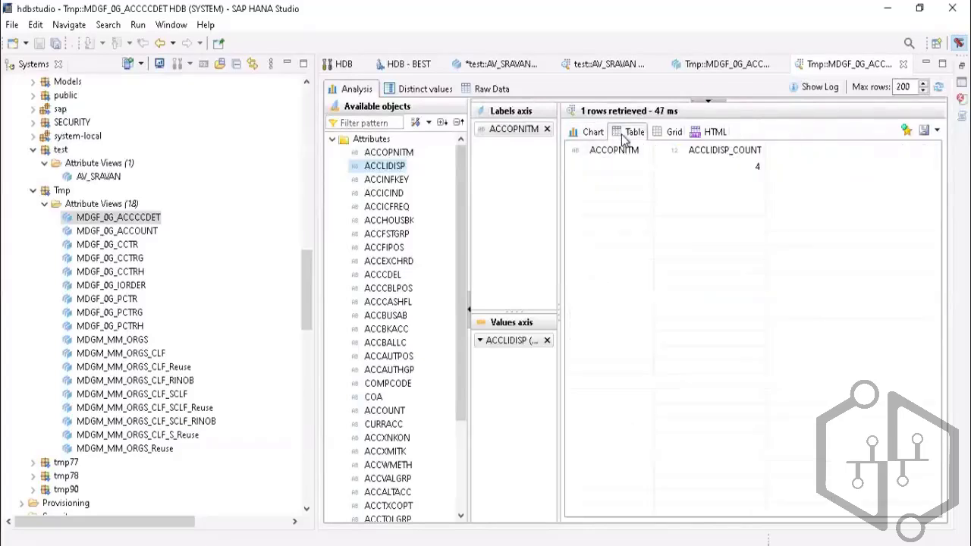
left_click(672, 133)
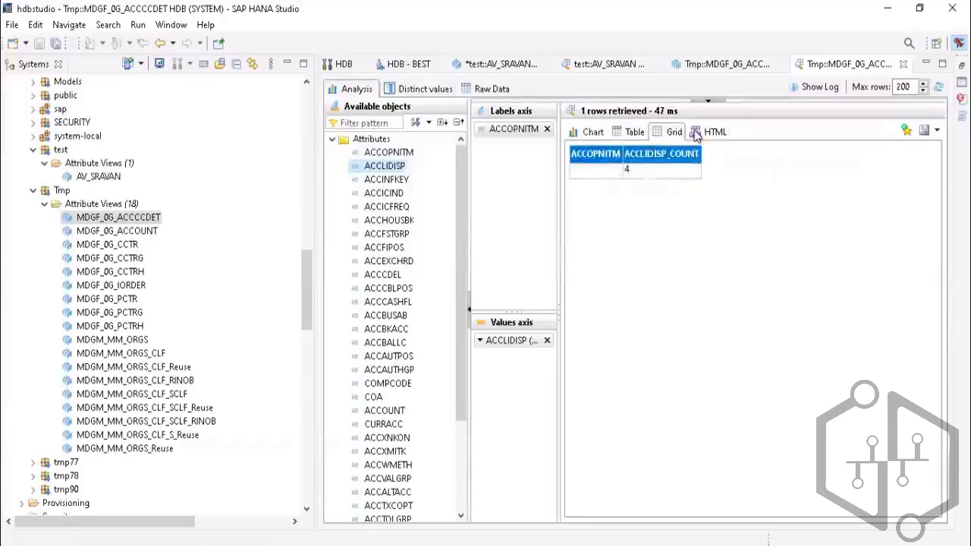
left_click(700, 133)
left_click(635, 135)
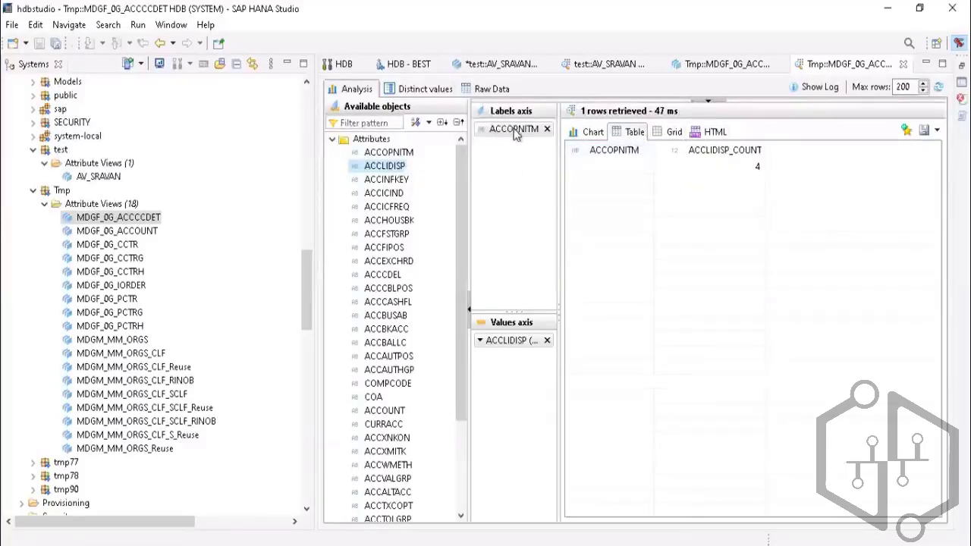
Remove ACCOPNITM from the labels axis, try ACCINFKEY in its place, and clear the labels axis again
left_click_drag(515, 134, 385, 154)
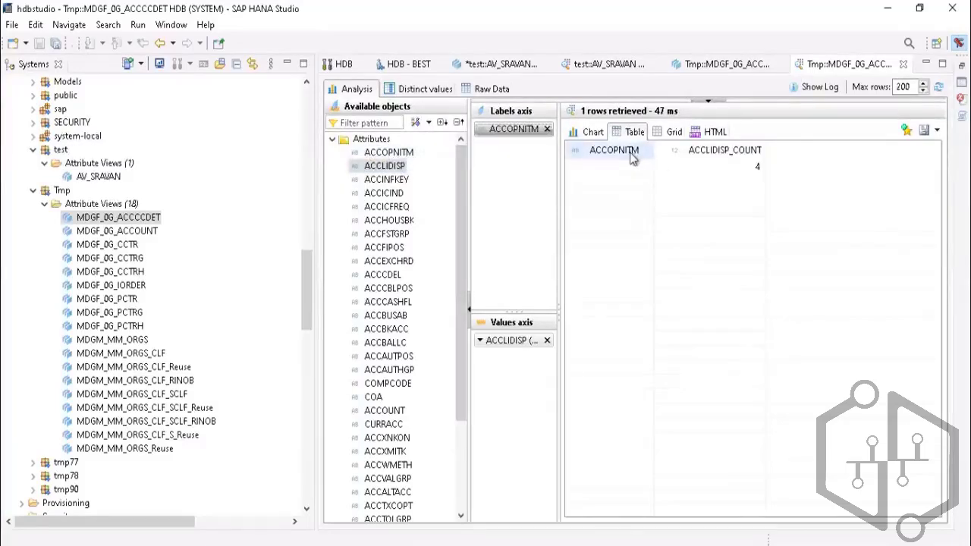
left_click(547, 129)
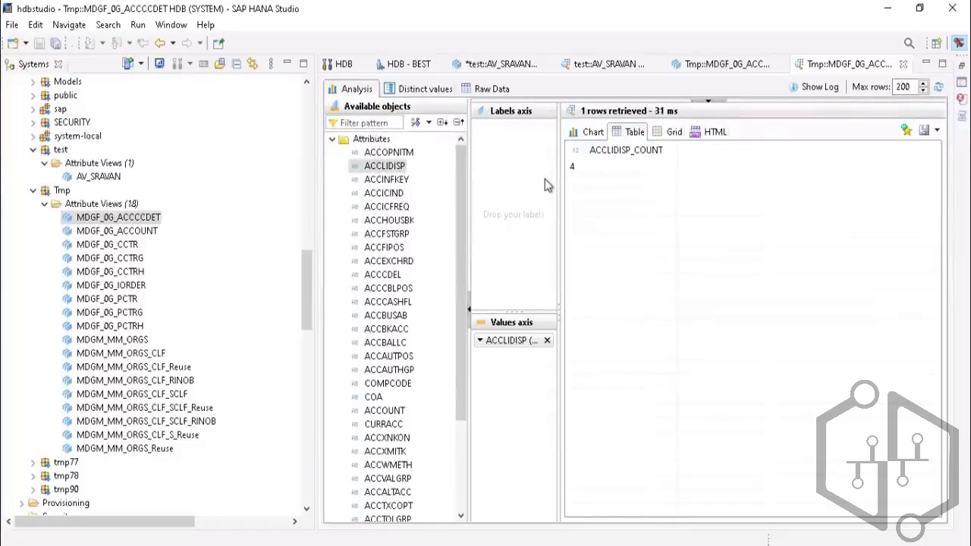
left_click_drag(384, 180, 499, 187)
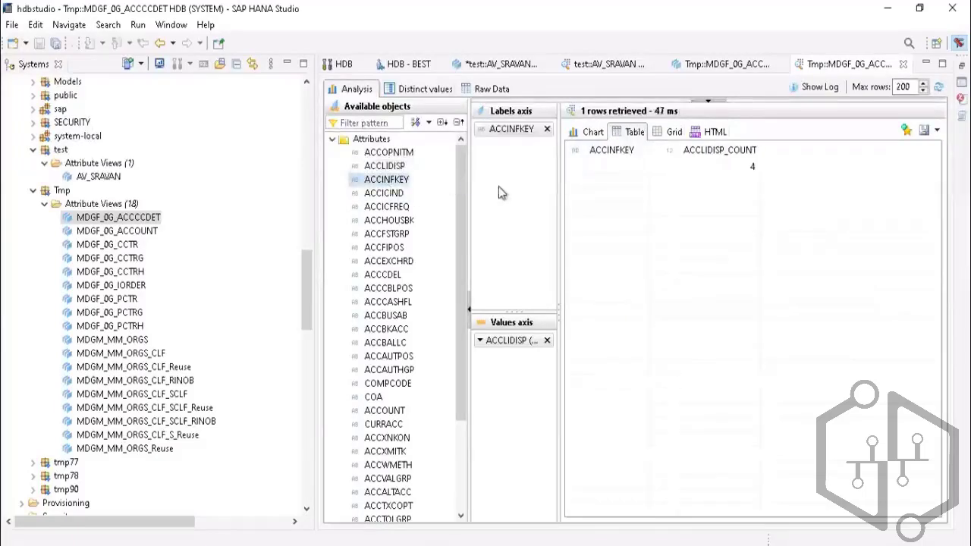
left_click(548, 129)
mouse_move(507, 347)
left_mouse_down()
mouse_move(508, 160)
mouse_move(510, 354)
left_mouse_up()
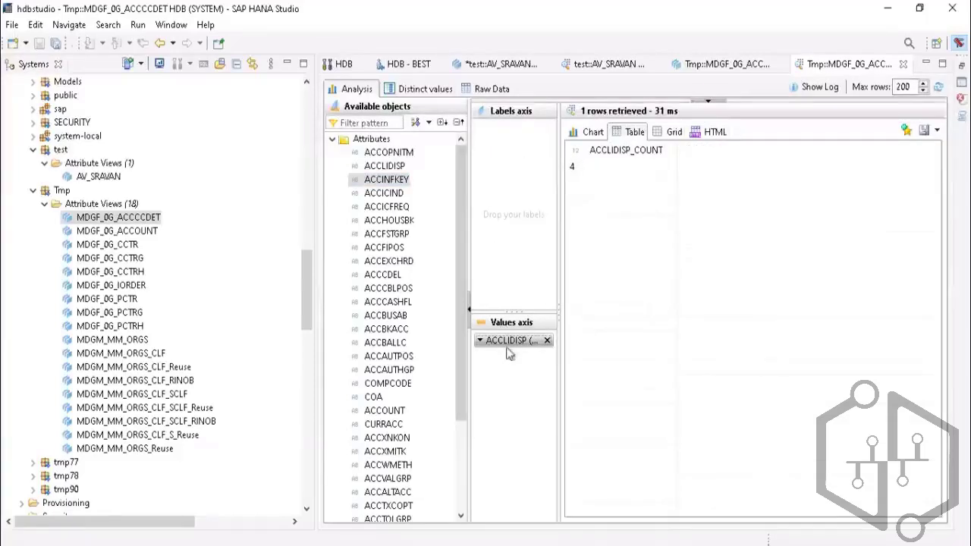
Move ACCLIDISP from the values axis to the labels axis, and return it to the values axis
left_click(548, 341)
left_click_drag(393, 171, 491, 175)
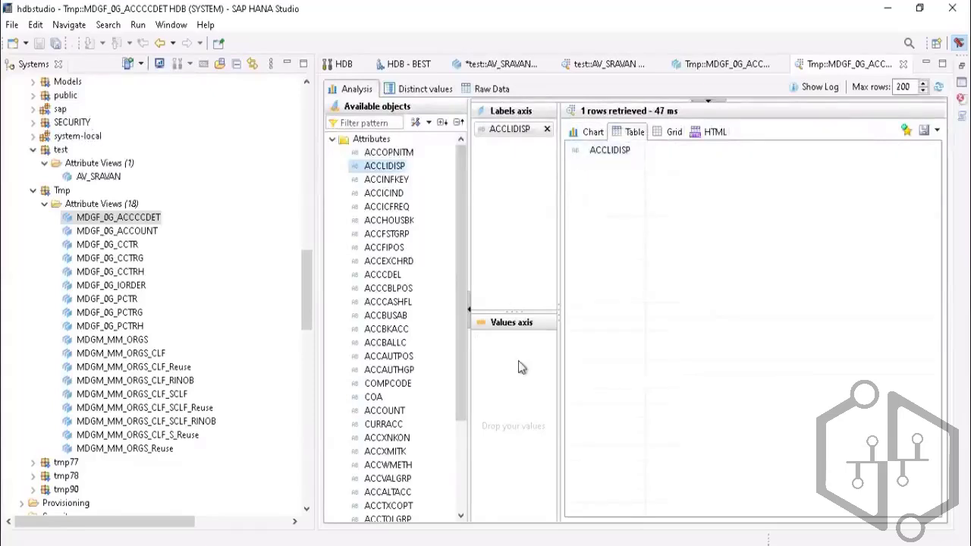
left_click(548, 130)
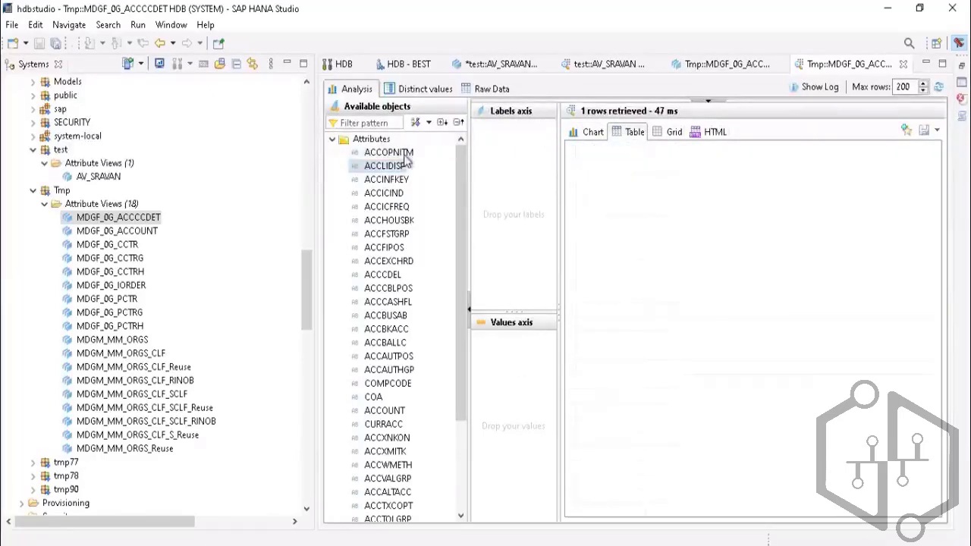
left_click_drag(401, 164, 507, 377)
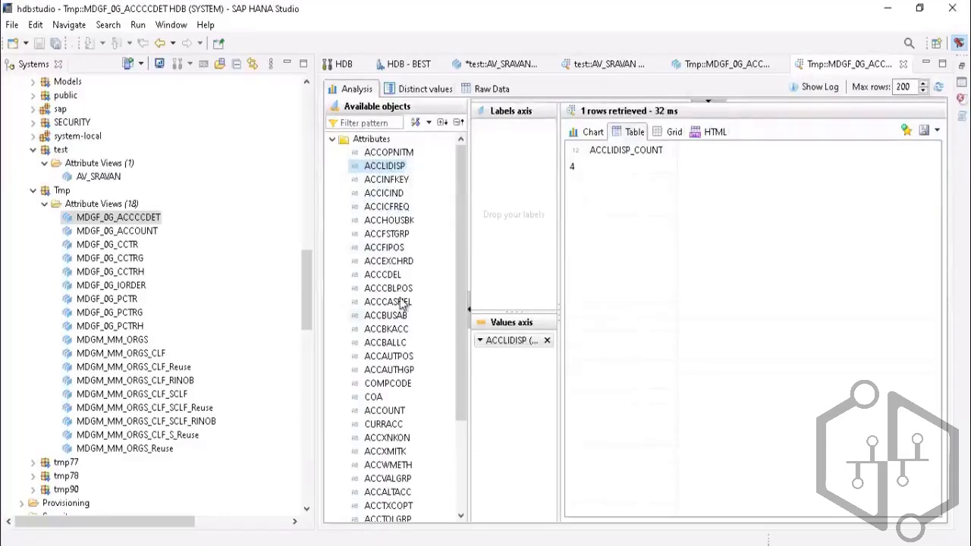
Try ACCFIPOS on the labels axis, remove it, and add ACCEXCHRD and ACCBUSAB to the values axis
left_click_drag(395, 249, 519, 217)
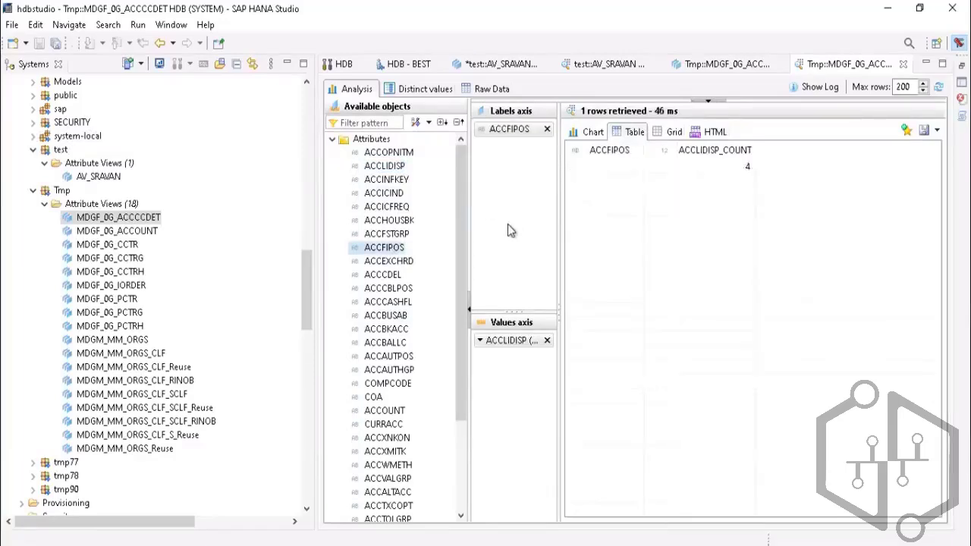
left_click(548, 129)
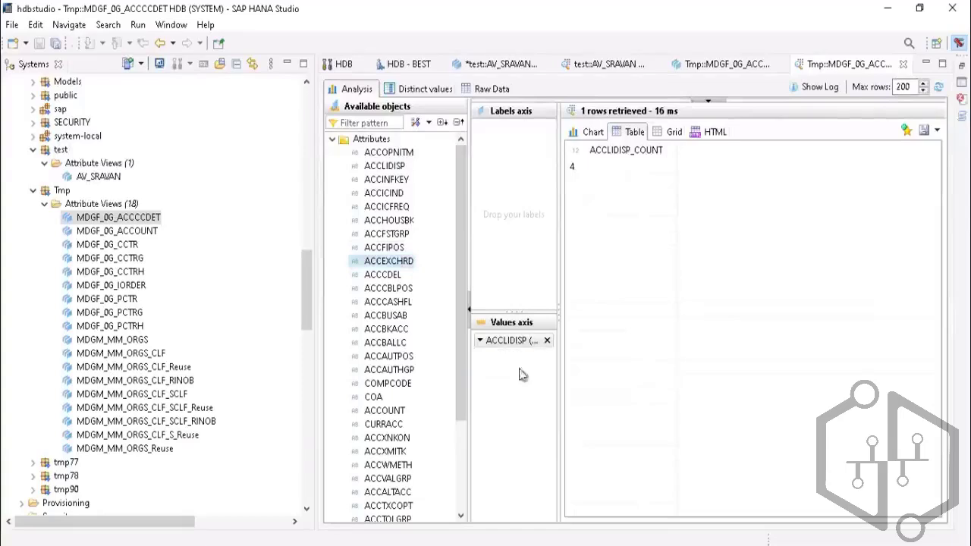
left_click_drag(522, 375, 512, 376)
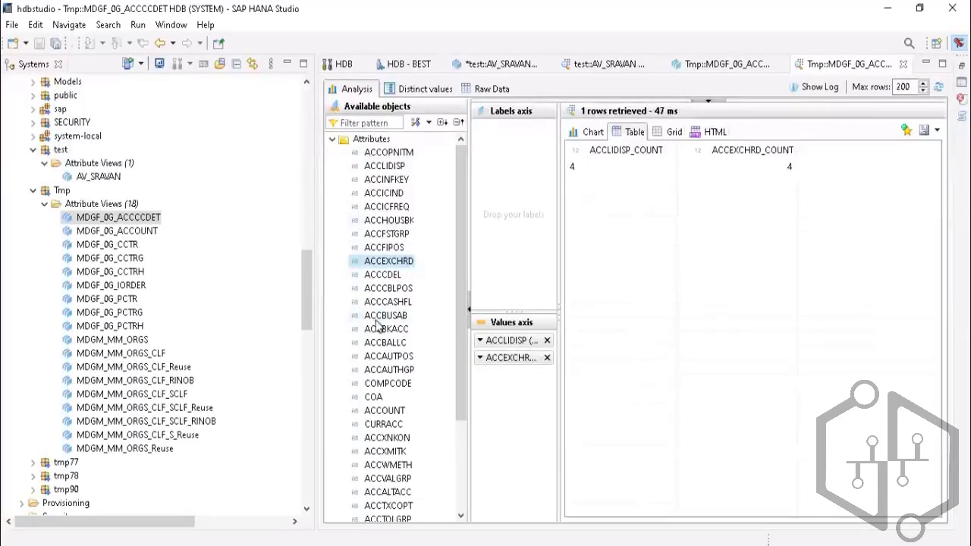
left_click_drag(376, 321, 513, 408)
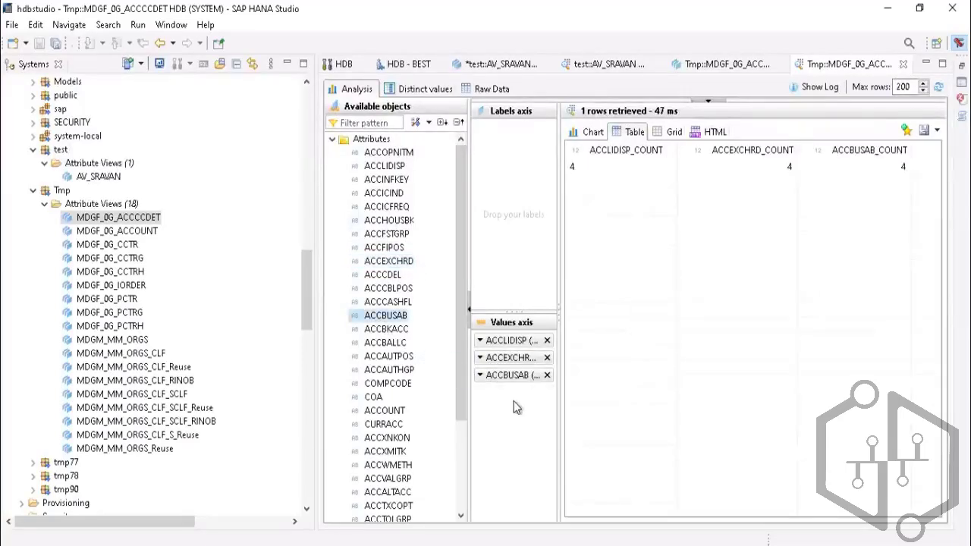
Compare the chart and table outputs of the three measures, ending on the chart
left_click(593, 133)
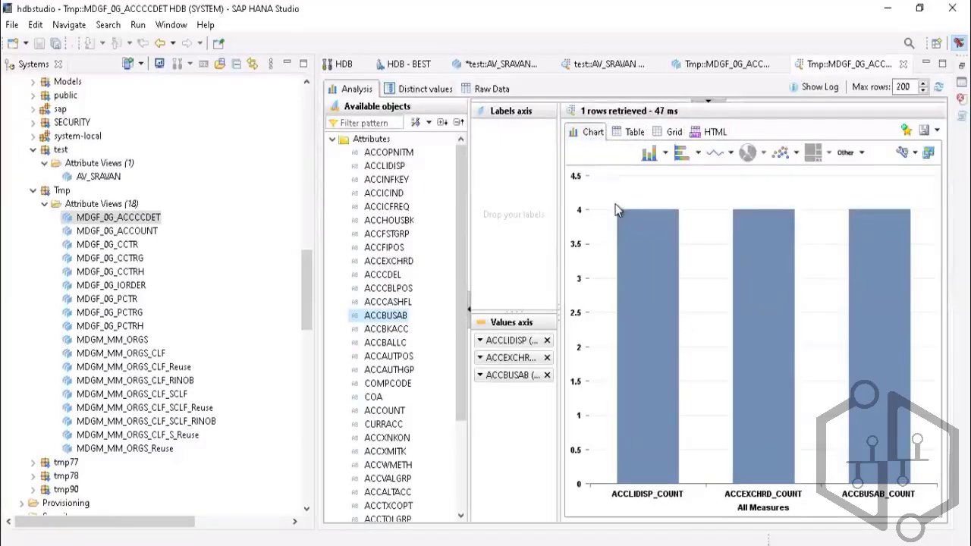
left_click(632, 133)
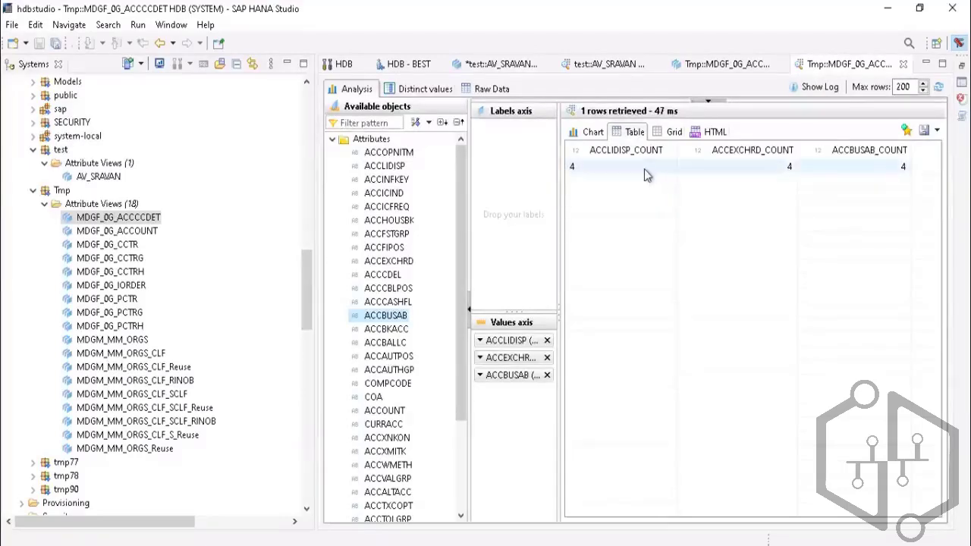
left_click(585, 133)
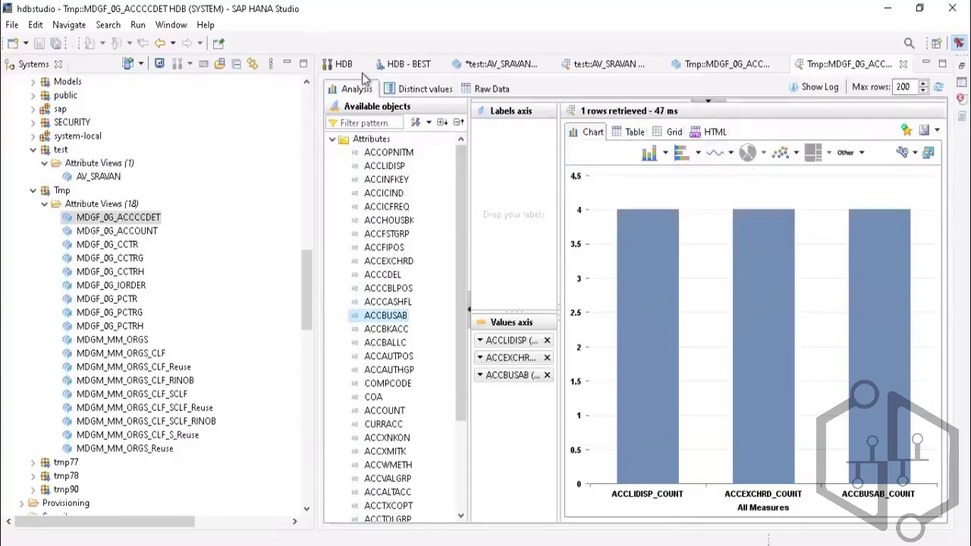
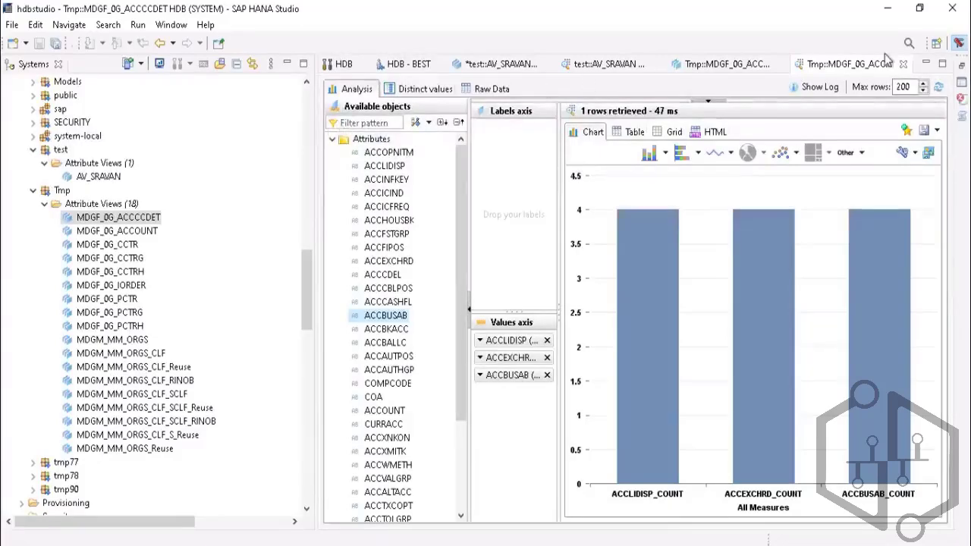
Close the MDGF_0G_ACCCCDET preview and check the name property of the source table in its data foundation
left_click(904, 67)
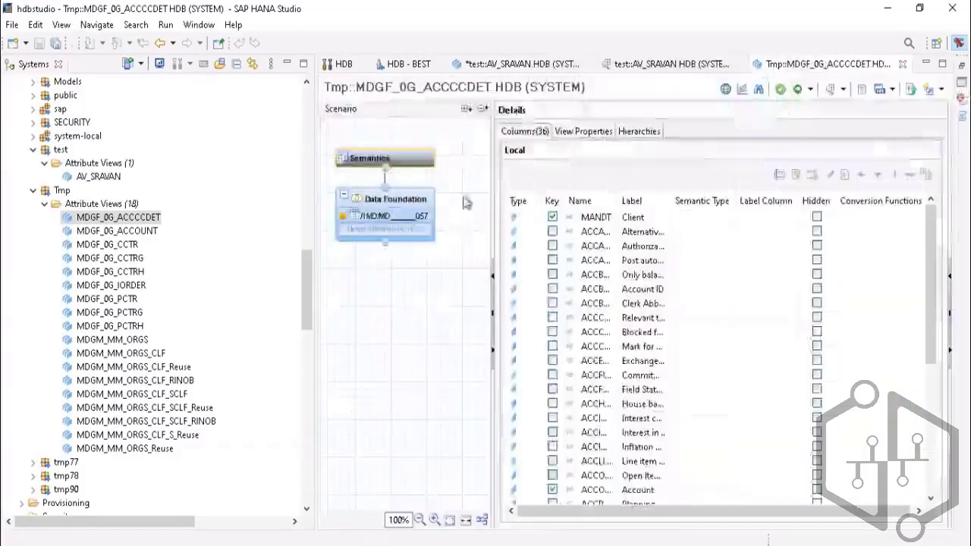
left_click(382, 221)
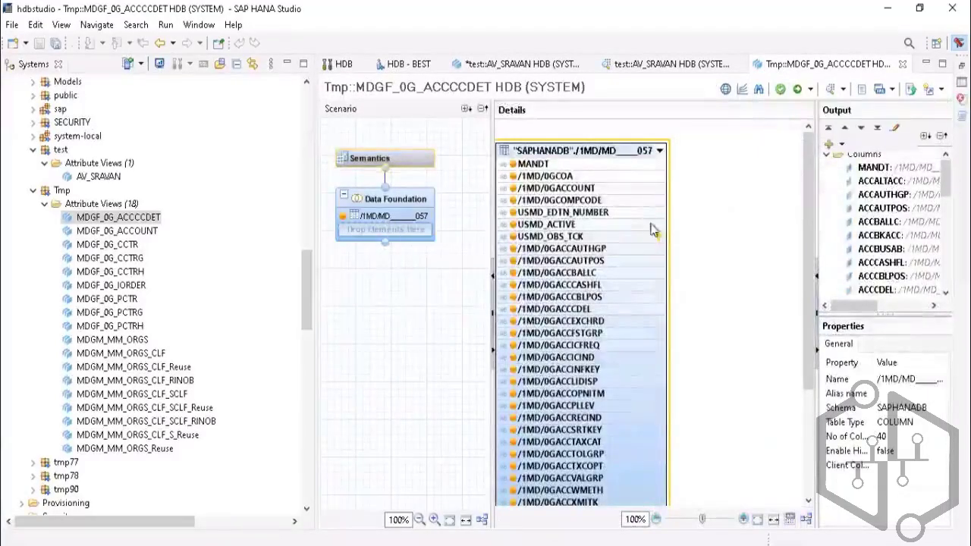
left_click(890, 381)
left_click(888, 380)
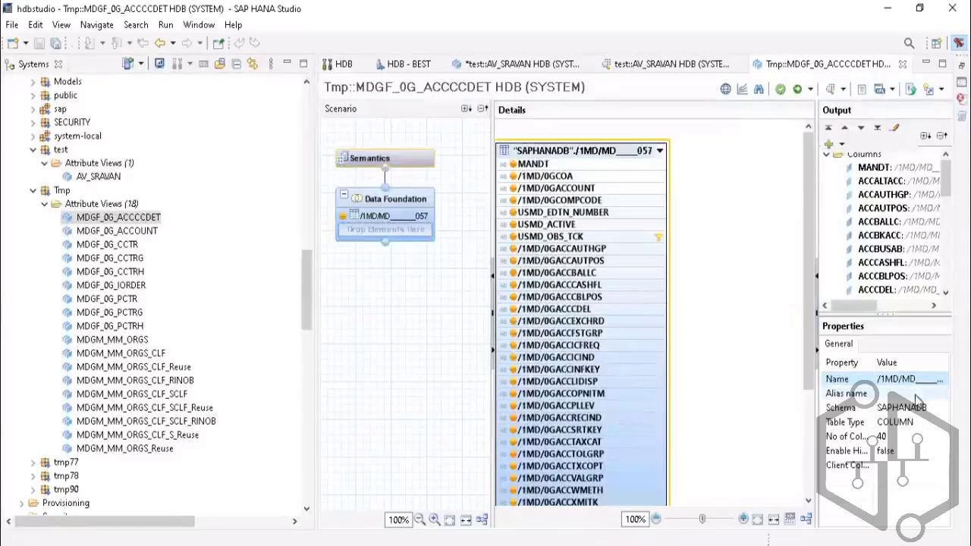
left_click(921, 384)
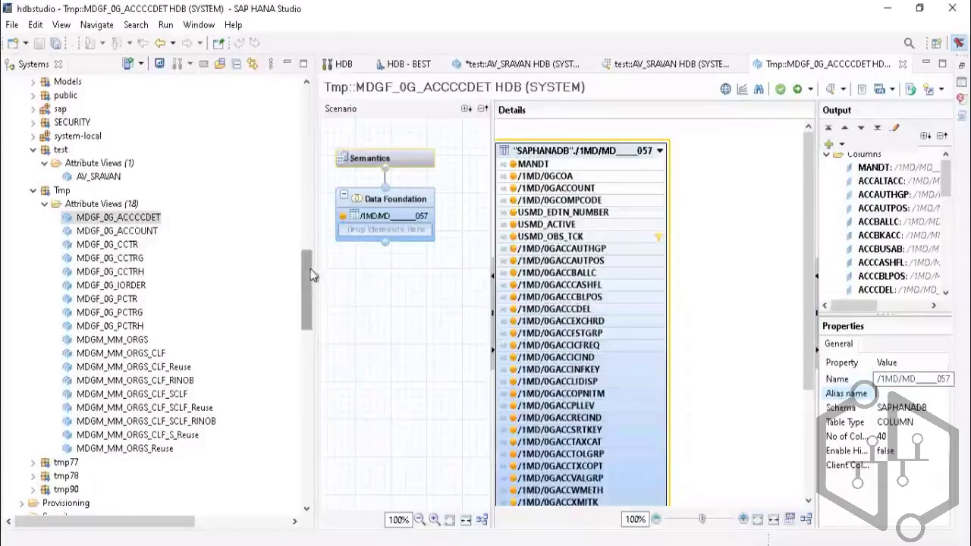
Collapse the Tables folder and the UIS schema in the catalog tree
mouse_move(308, 289)
left_mouse_down()
mouse_move(308, 353)
mouse_move(308, 290)
left_mouse_up()
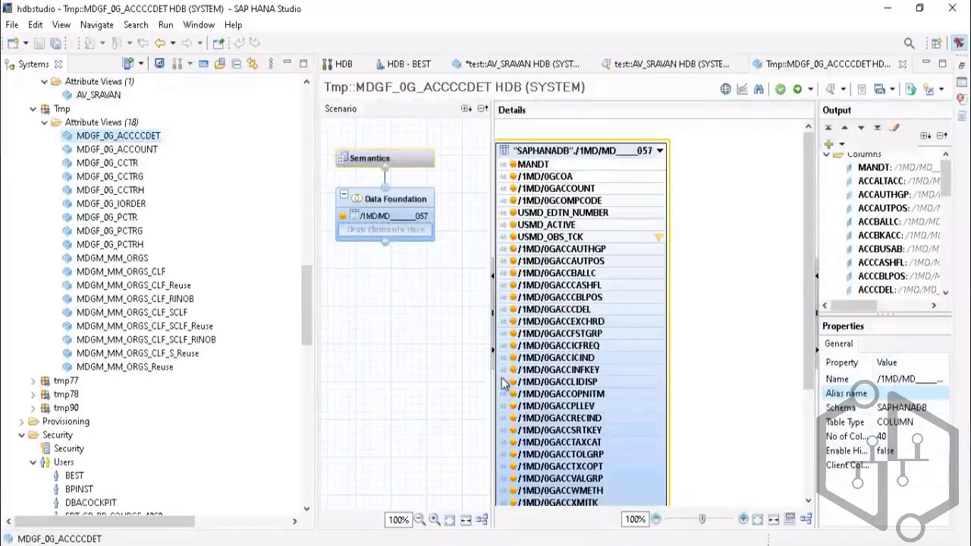
scroll(97, 286, "up", 8)
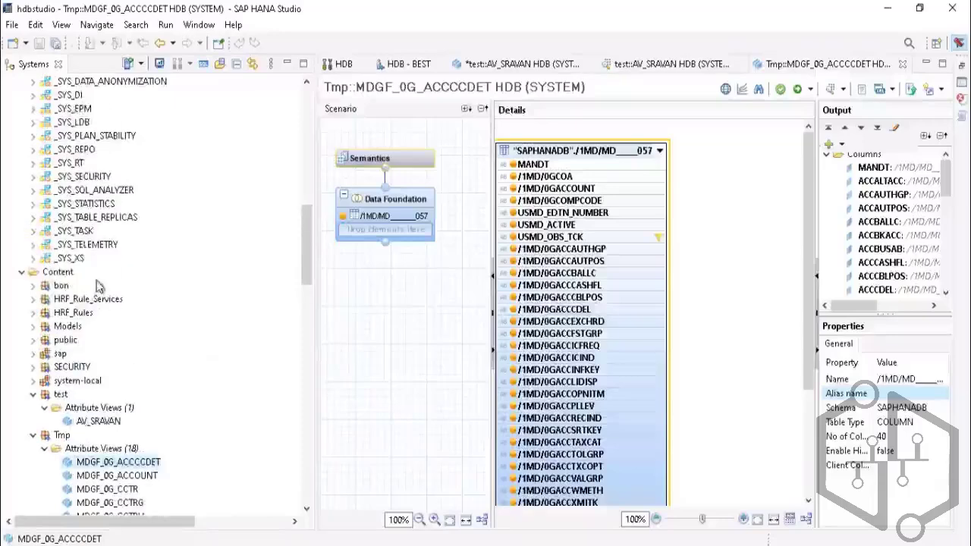
scroll(97, 286, "up", 2)
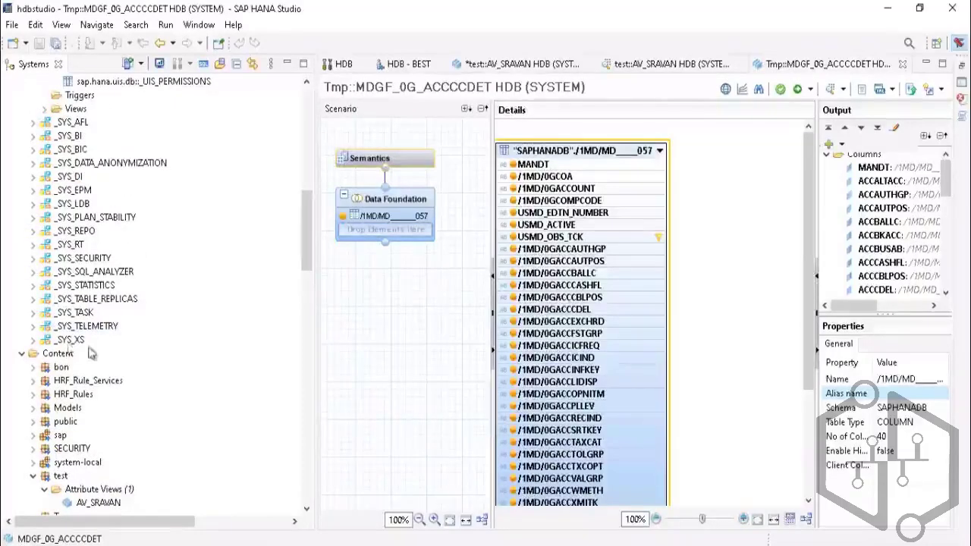
scroll(97, 275, "up", 5)
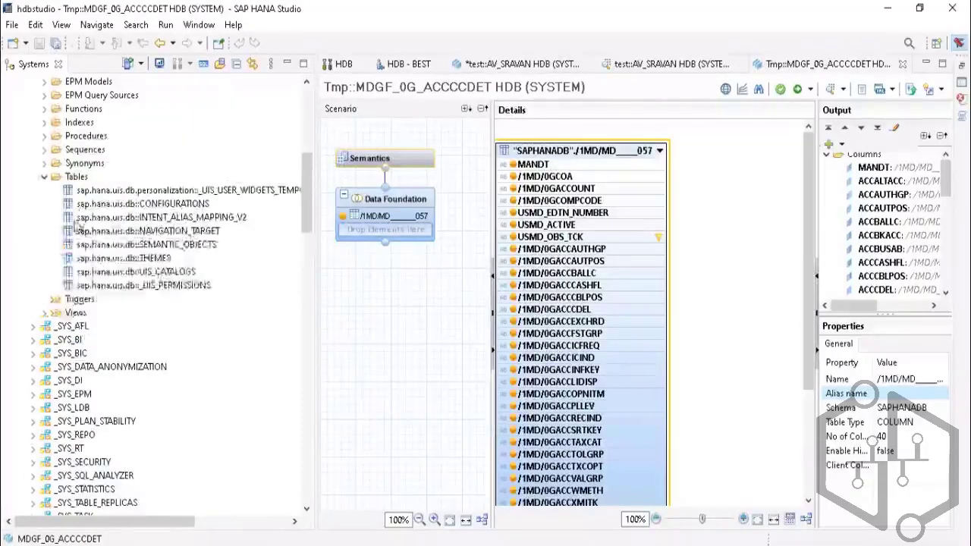
left_click(44, 177)
scroll(43, 182, "up", 4)
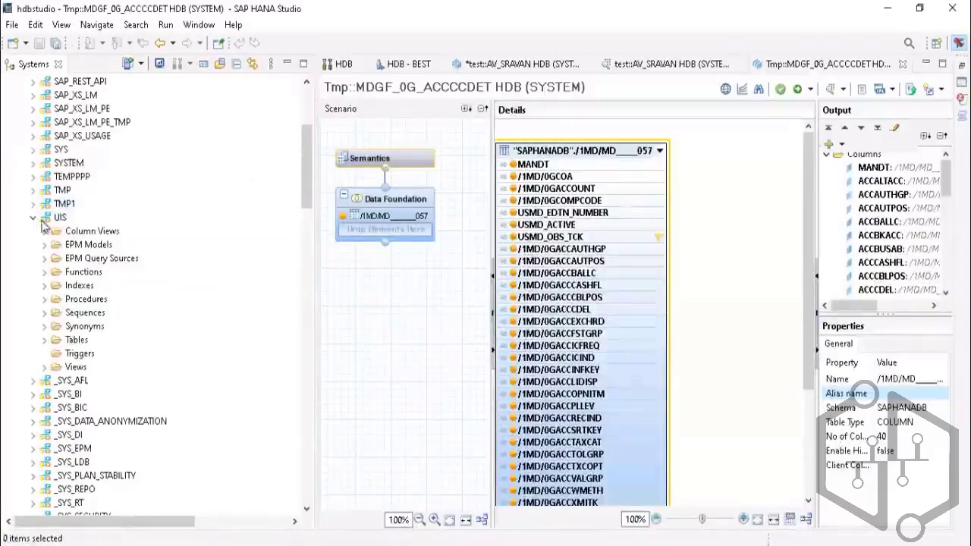
left_click(33, 219)
scroll(64, 148, "up", 3)
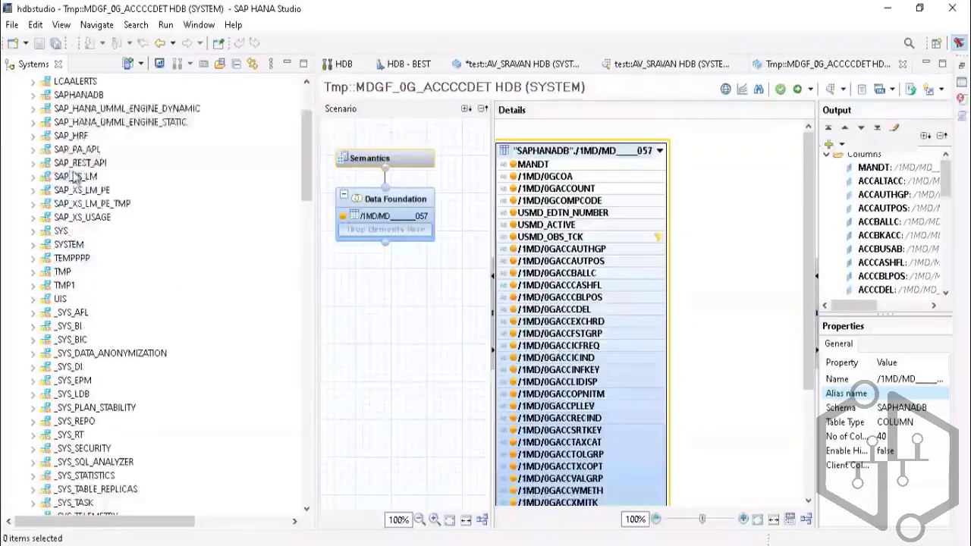
Expand the Tables folder of the SAPHANADB schema and check the name property of the view's source table
left_click(34, 137)
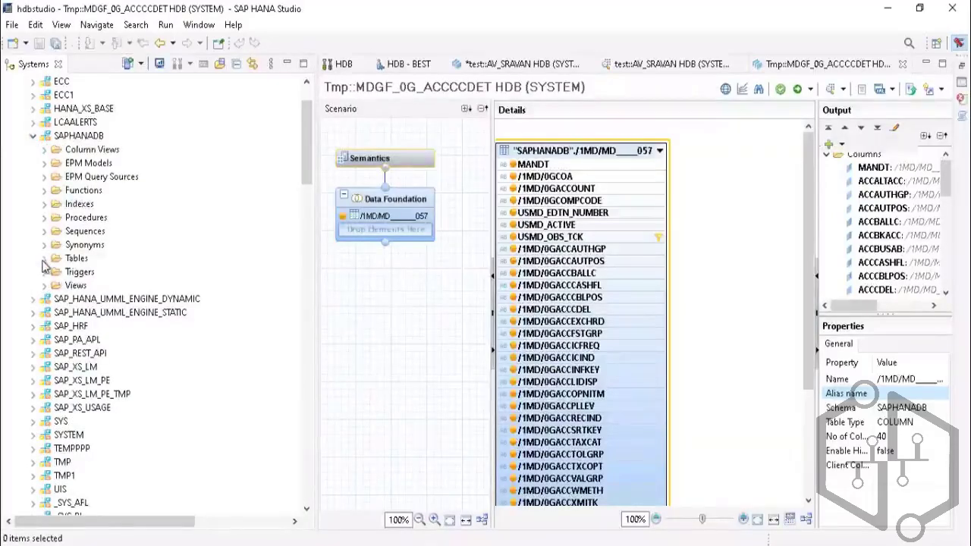
left_click(45, 259)
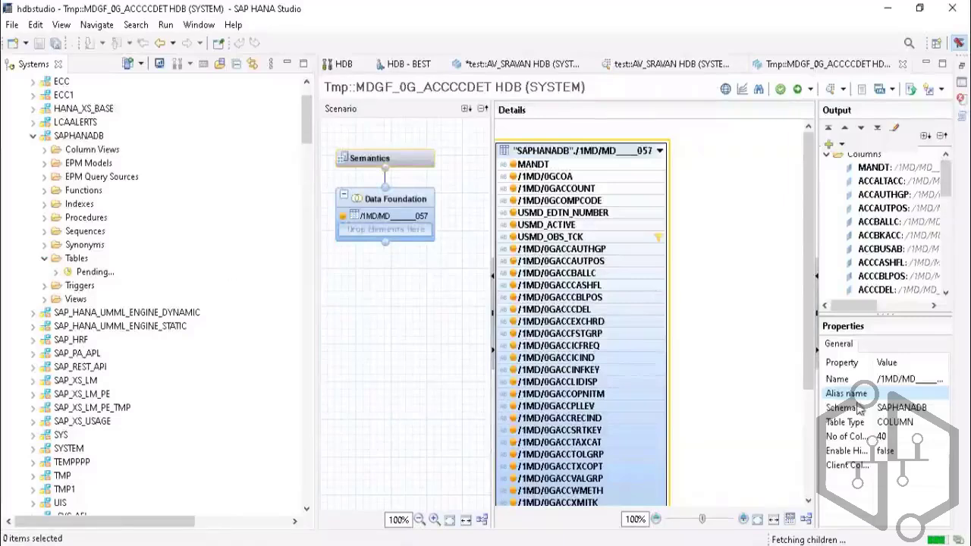
left_click(901, 383)
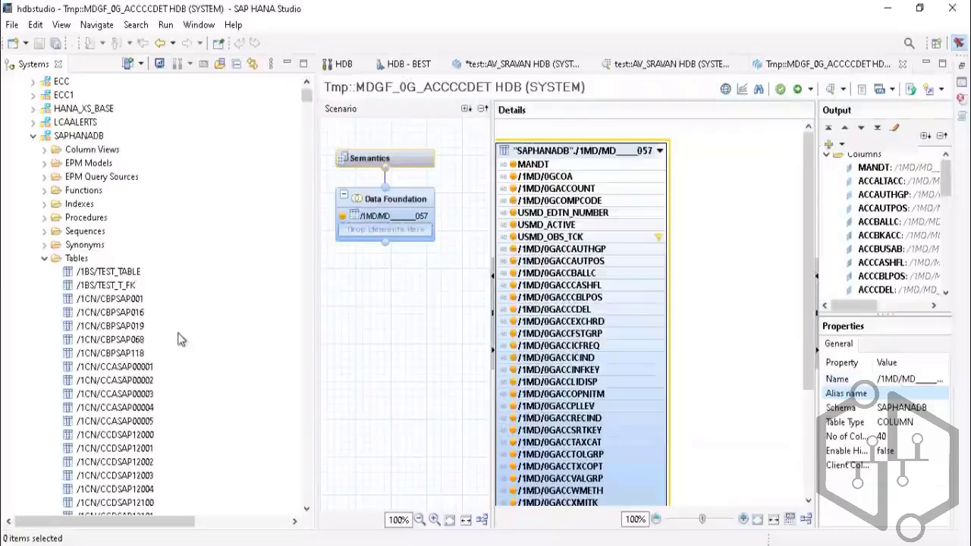
Look through the SAPHANADB tables from the start of the list to the /1MD/MD entries for /1MD/MD_____057
scroll(144, 357, "down", 13)
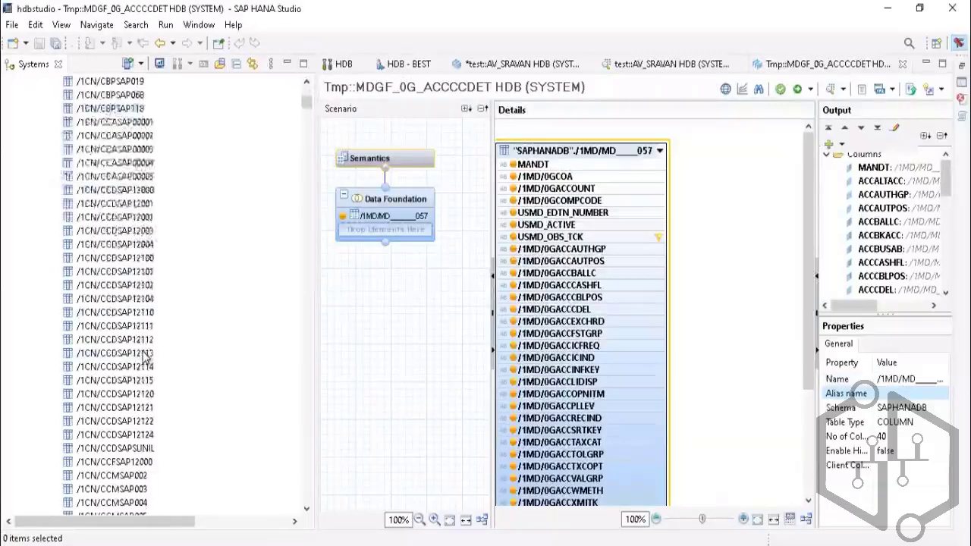
scroll(144, 357, "down", 15)
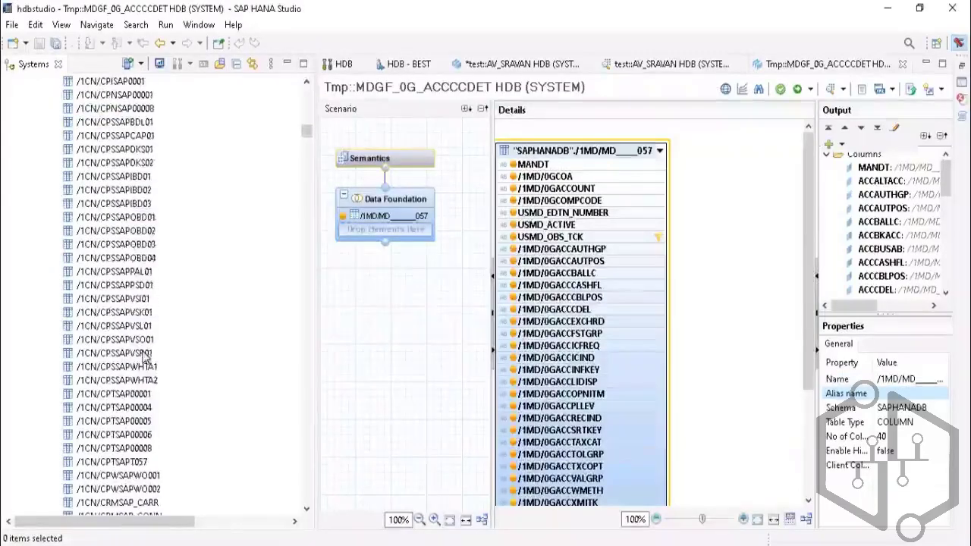
scroll(144, 357, "down", 15)
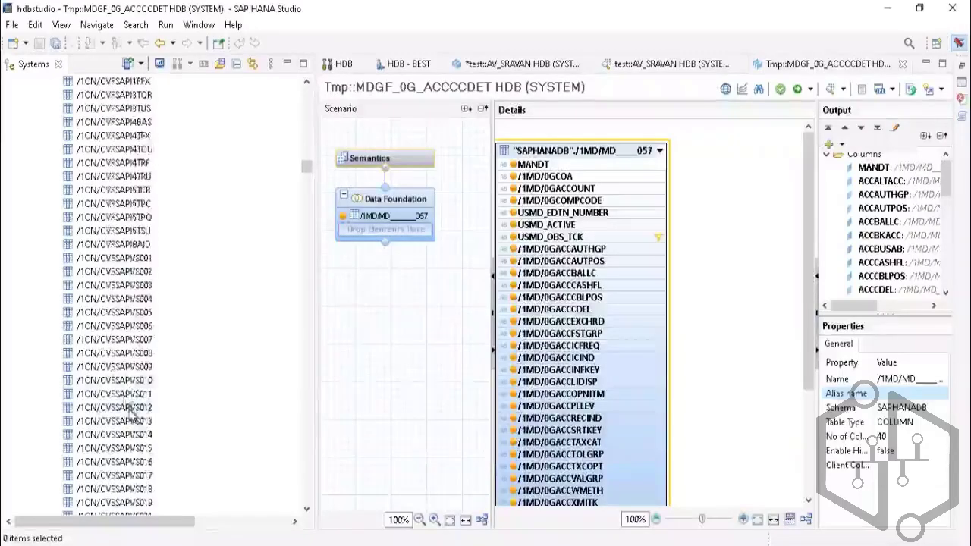
scroll(130, 409, "down", 15)
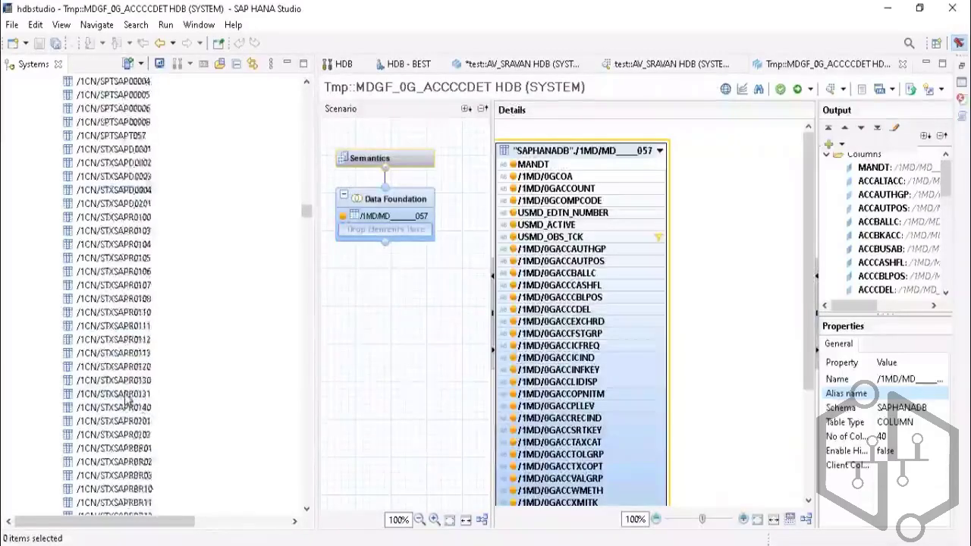
scroll(125, 398, "down", 15)
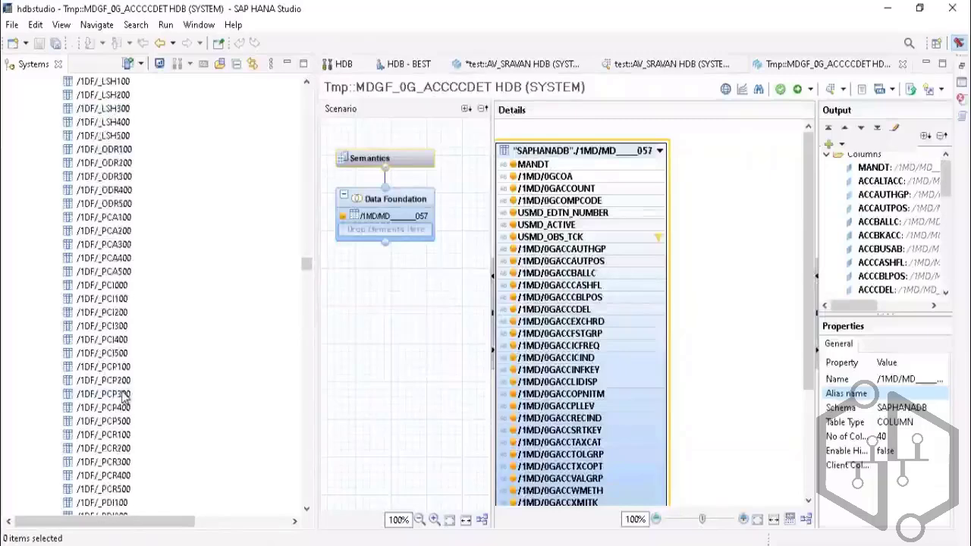
scroll(131, 398, "down", 15)
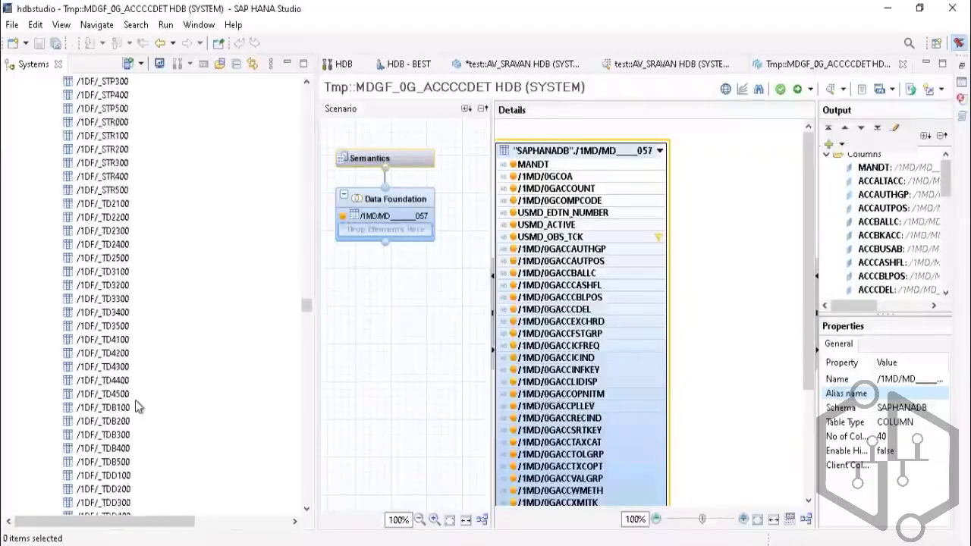
scroll(139, 405, "down", 20)
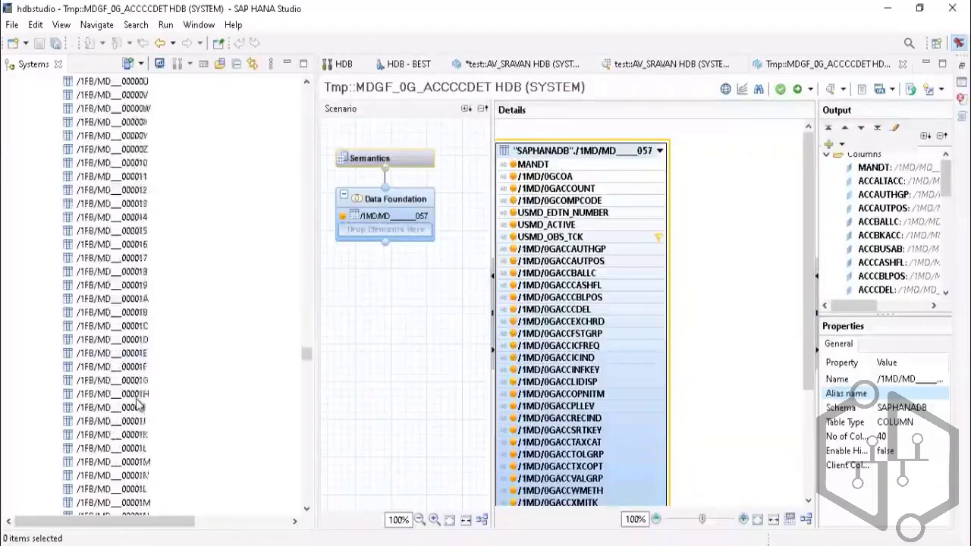
scroll(137, 401, "down", 20)
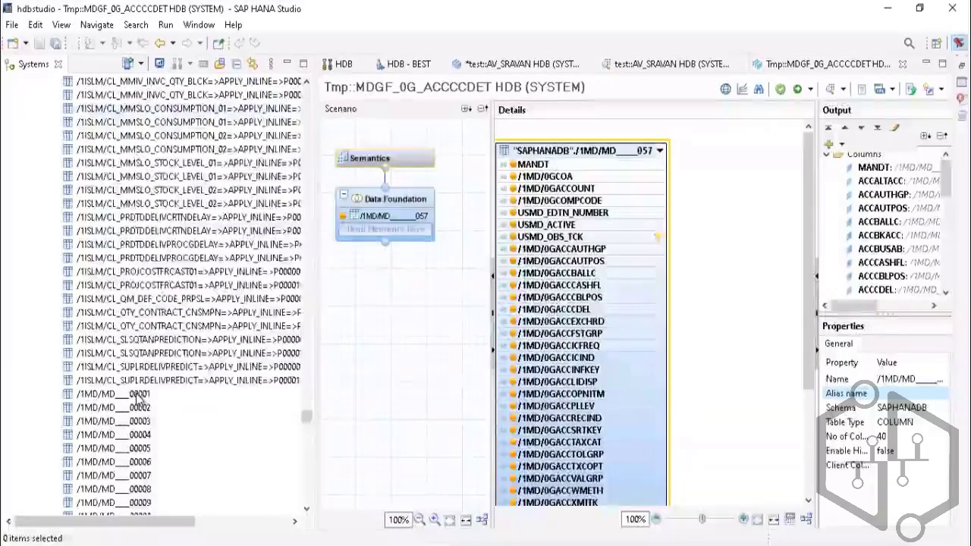
scroll(136, 396, "down", 12)
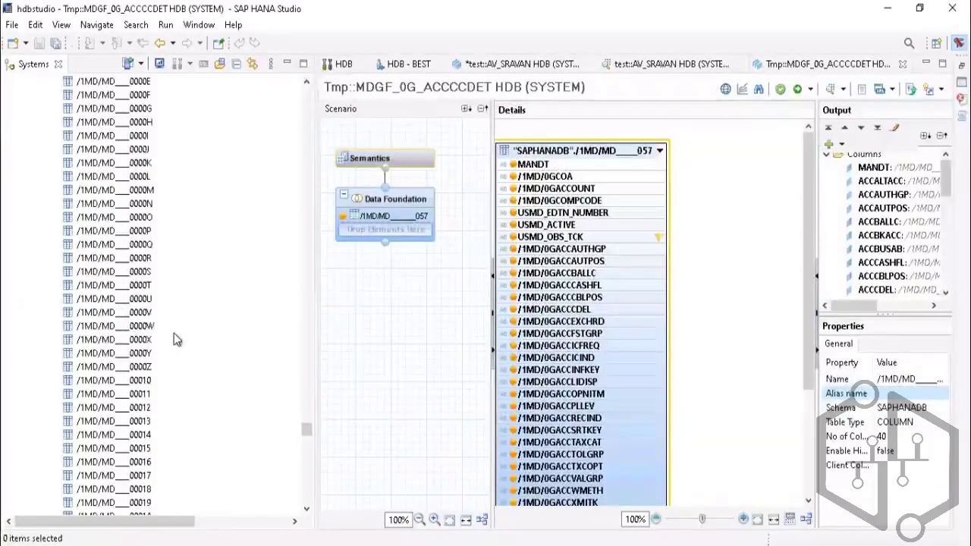
scroll(274, 450, "down", 4)
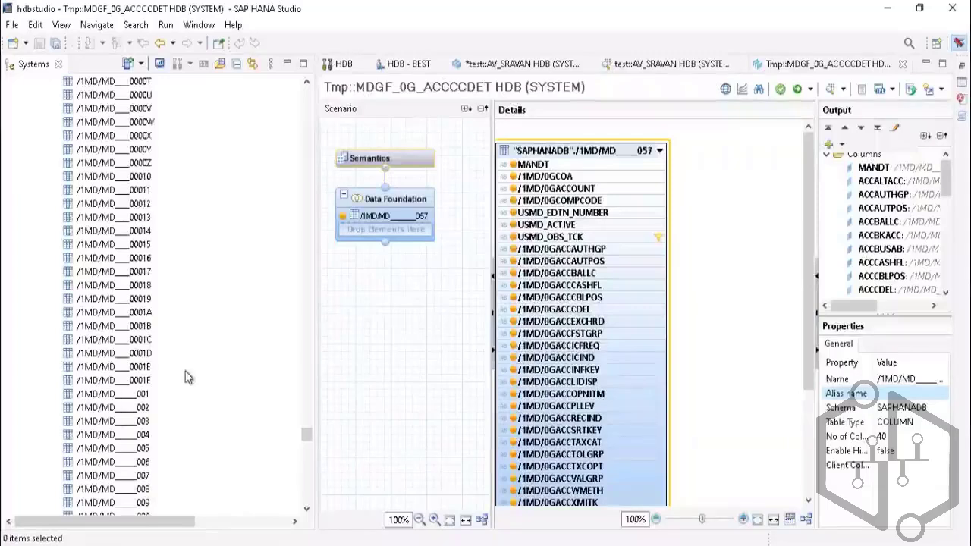
scroll(185, 371, "down", 4)
scroll(185, 371, "down", 10)
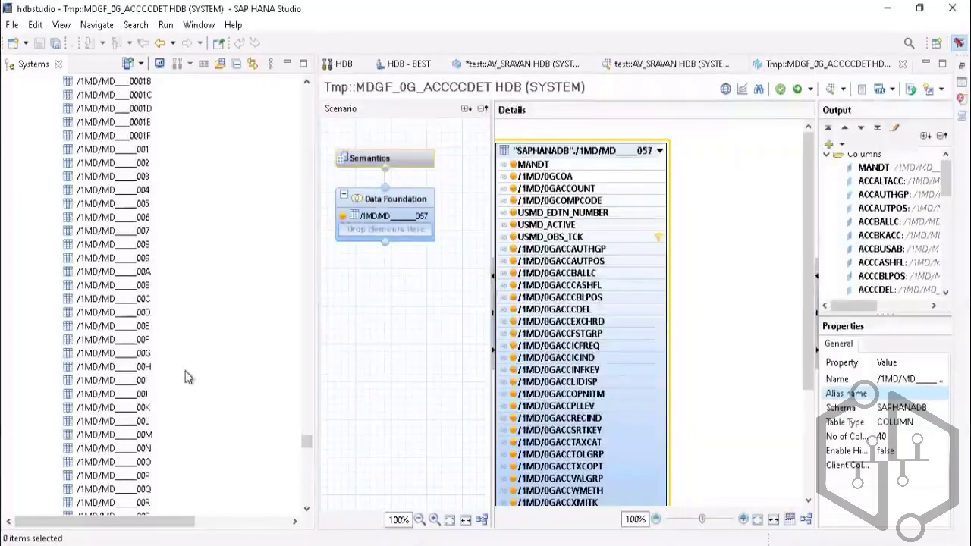
Look back through the /1MD/MD and /1ISLM tables to the /1FB/MD entries for the source table ending in 057
scroll(185, 371, "up", 12)
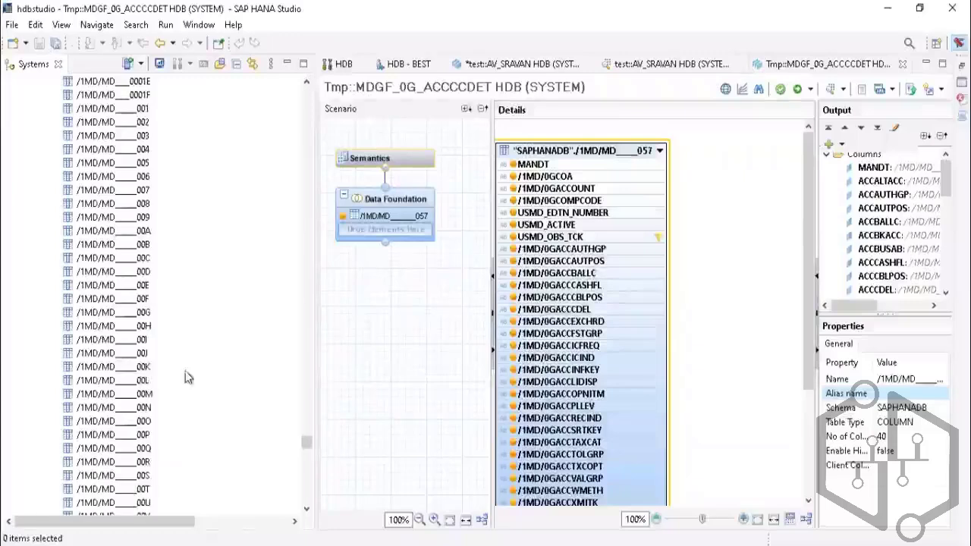
scroll(159, 305, "up", 2)
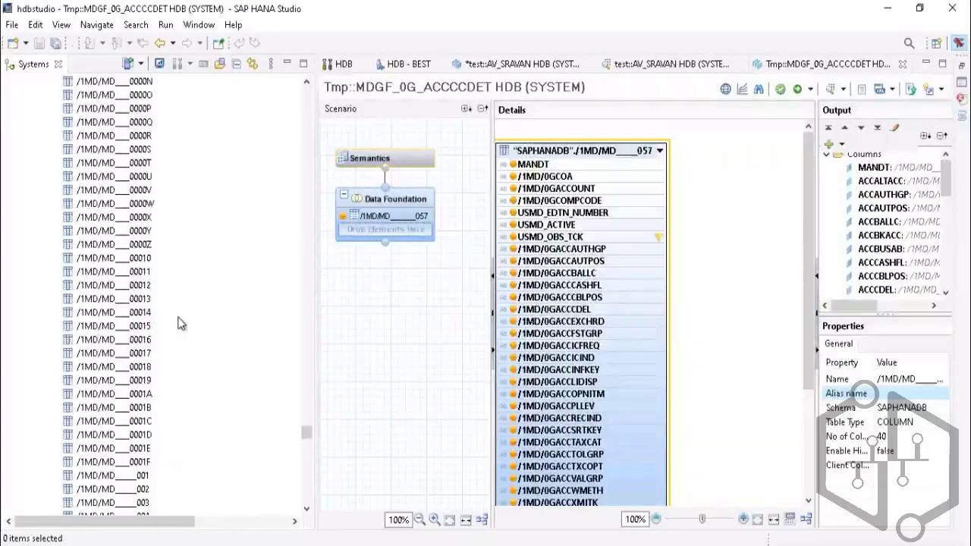
scroll(180, 324, "up", 6)
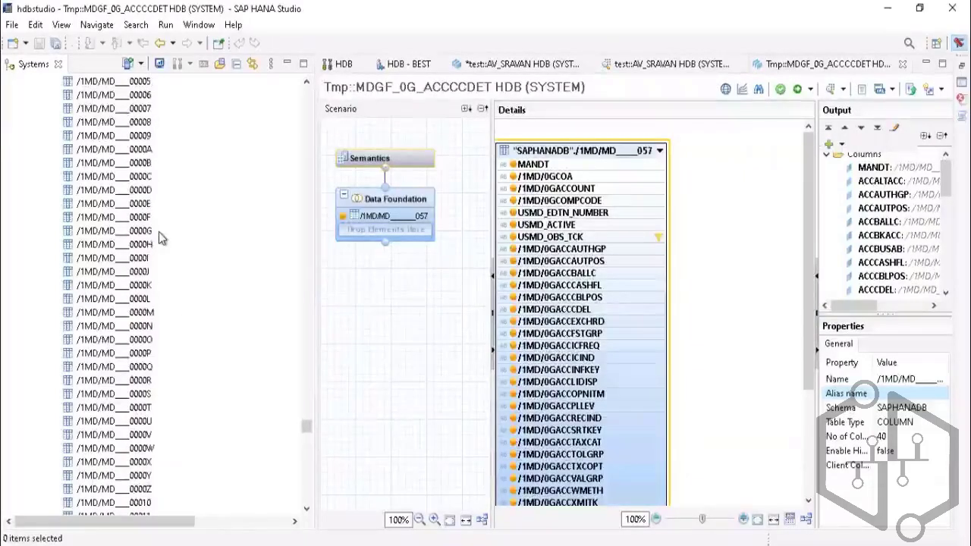
scroll(158, 232, "up", 3)
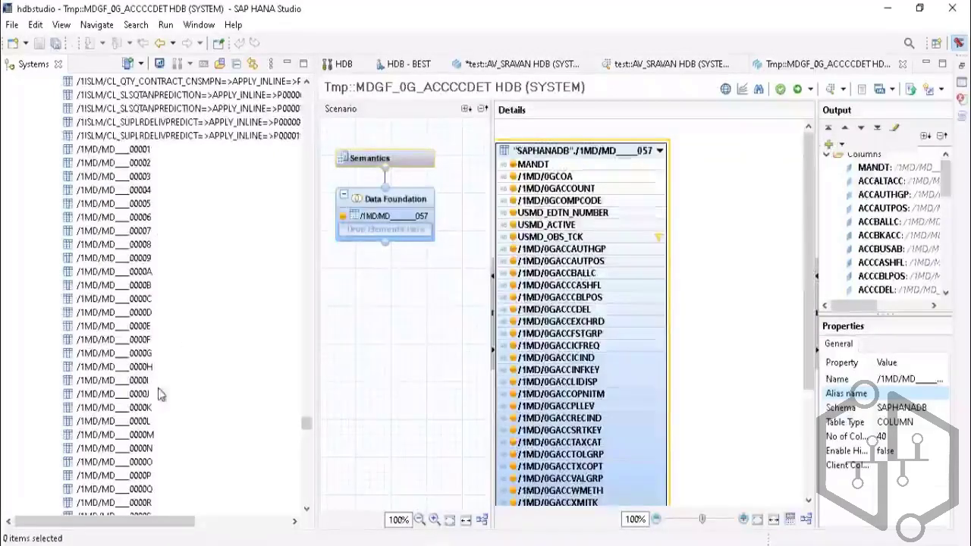
scroll(209, 319, "up", 1)
scroll(209, 319, "up", 8)
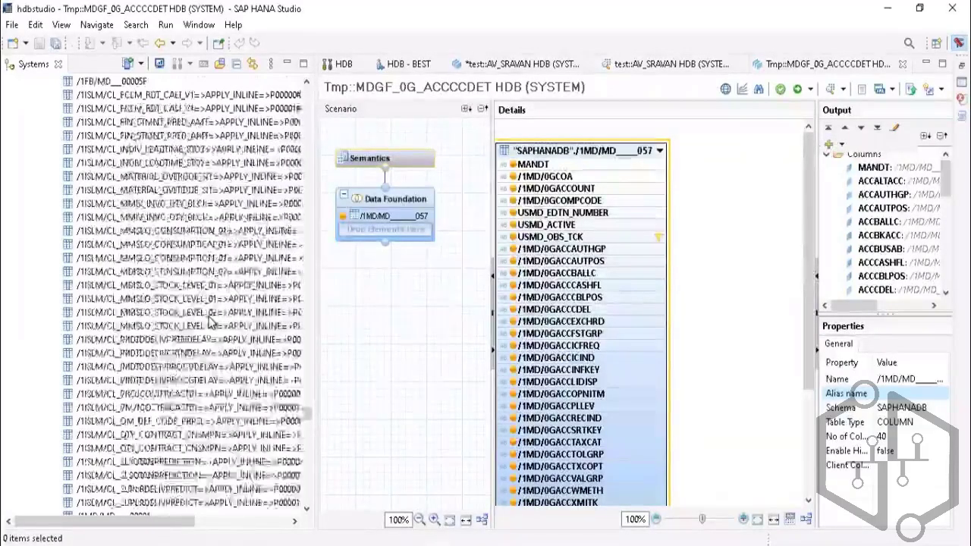
scroll(209, 321, "up", 8)
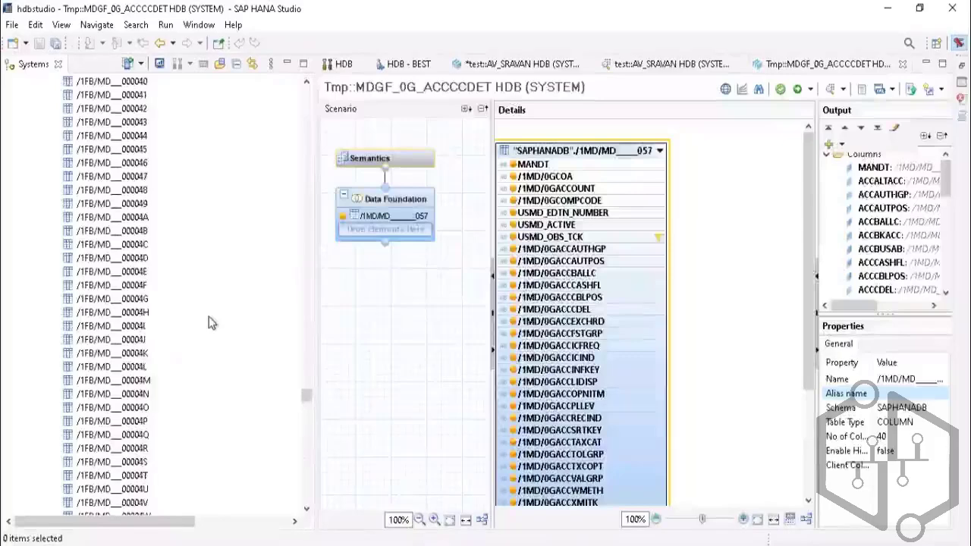
scroll(209, 316, "down", 4)
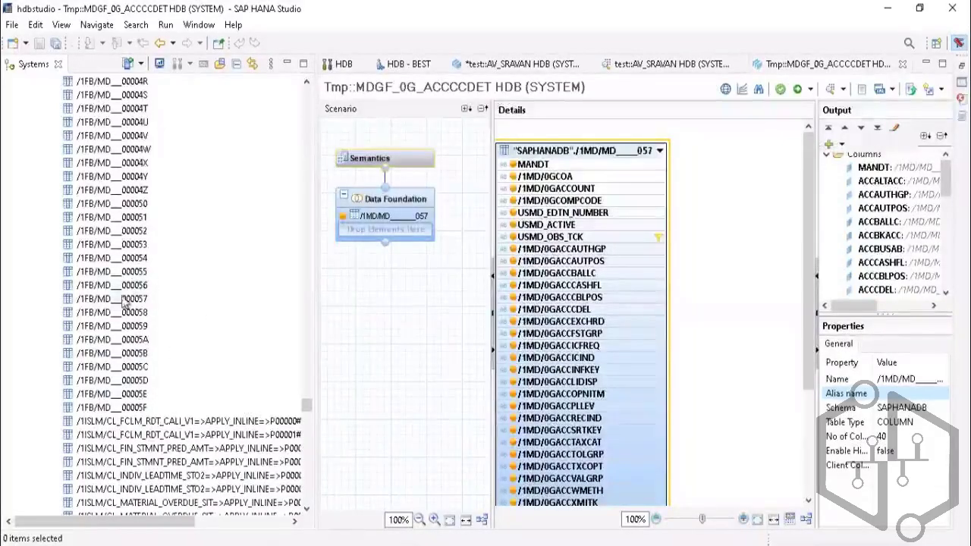
Check the source table's name property, then look back through the /1FB/MD and /1DF tables to the /1CN entries
left_click(893, 379)
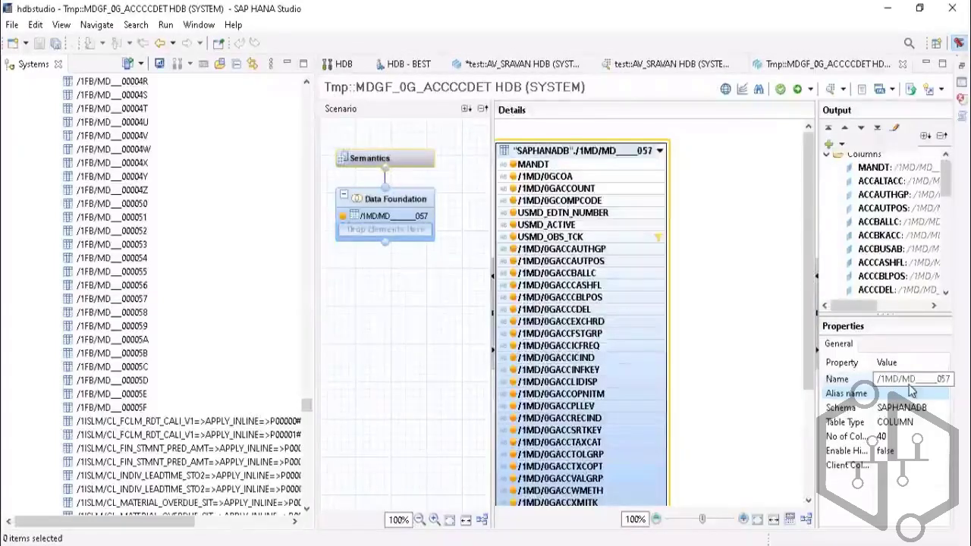
scroll(148, 355, "up", 20)
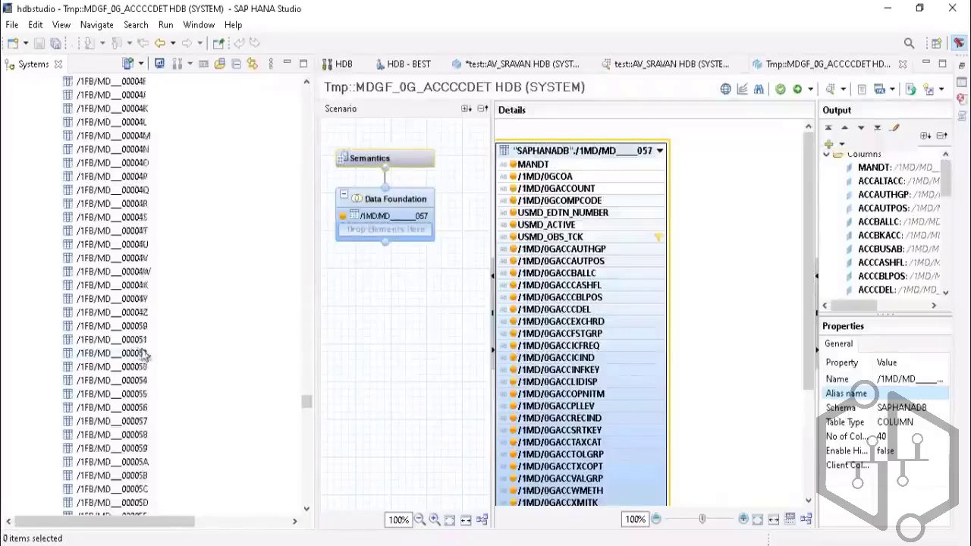
scroll(152, 356, "up", 20)
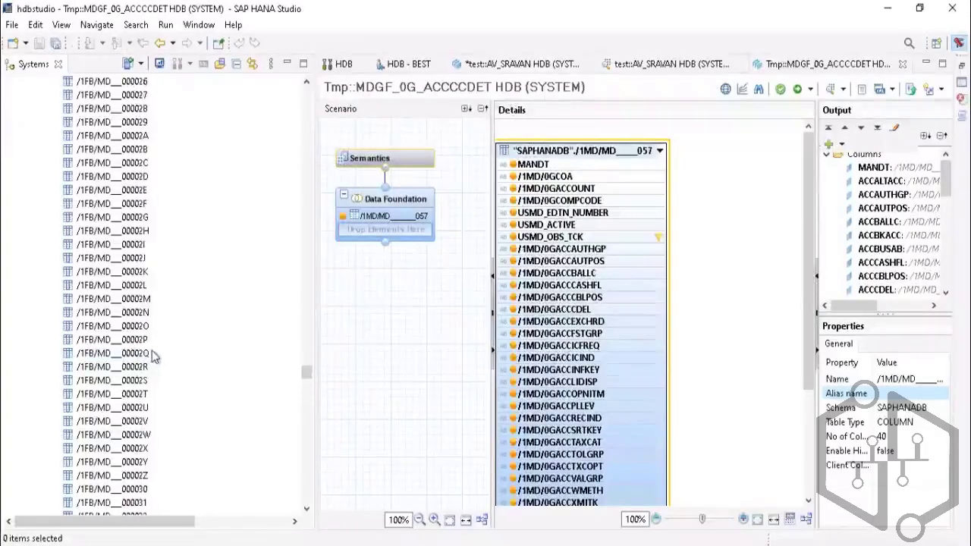
scroll(165, 366, "up", 20)
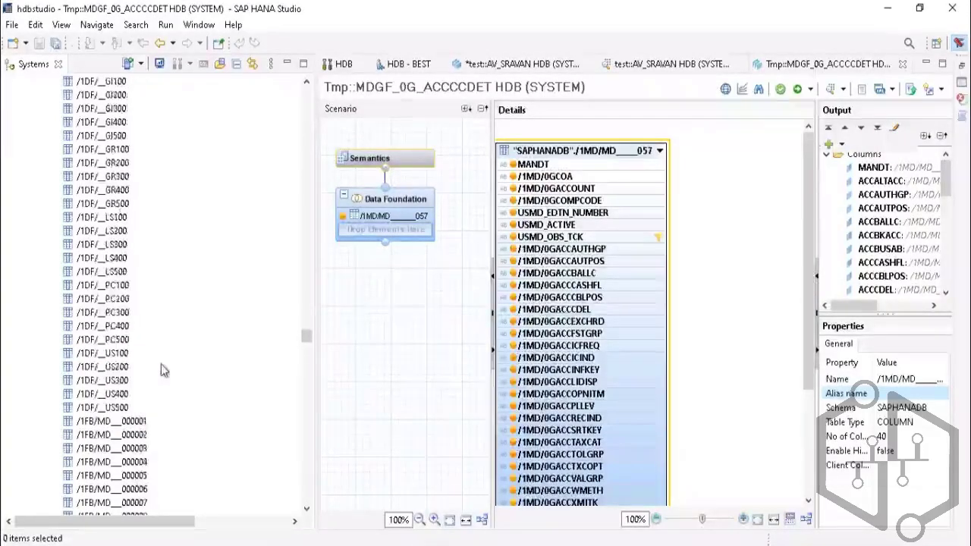
scroll(168, 372, "up", 20)
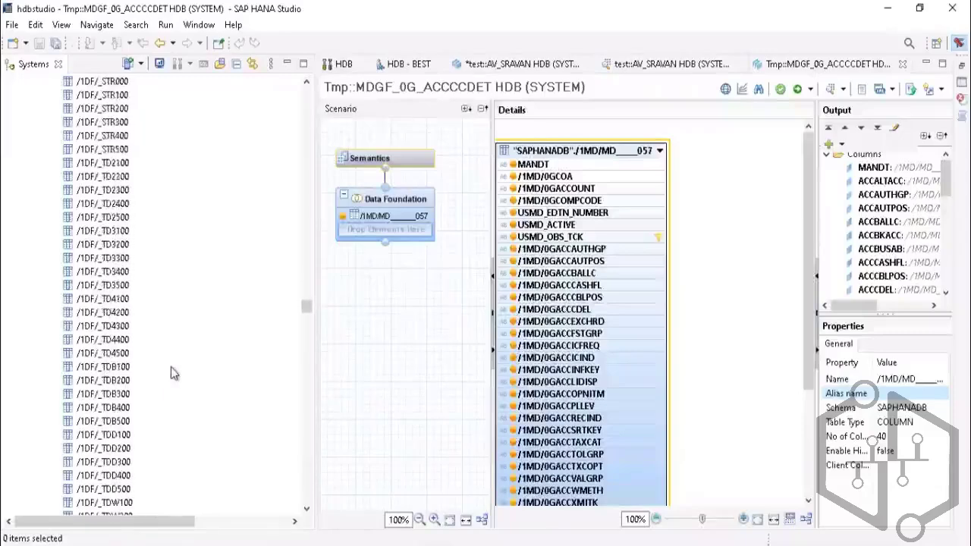
scroll(170, 368, "up", 20)
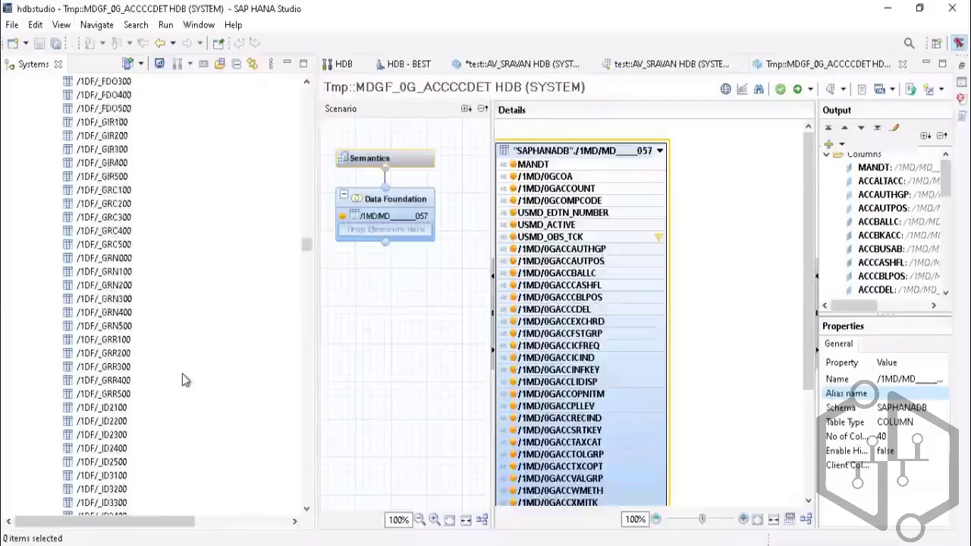
scroll(182, 372, "up", 20)
Look forward through the /1CN, /1DF, /1FB/MD and /1ISLM tables to the start of the /1MD/MD entries
scroll(182, 371, "down", 20)
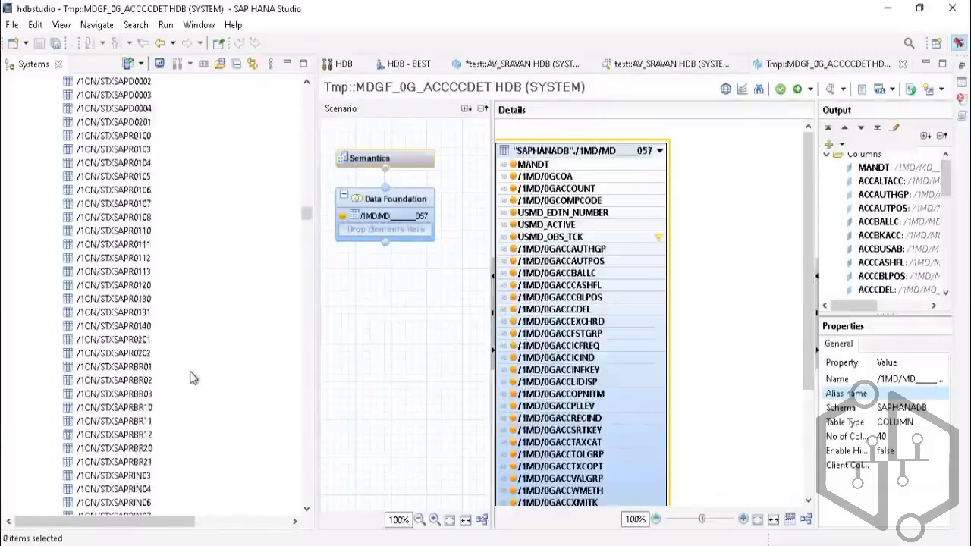
scroll(232, 425, "down", 20)
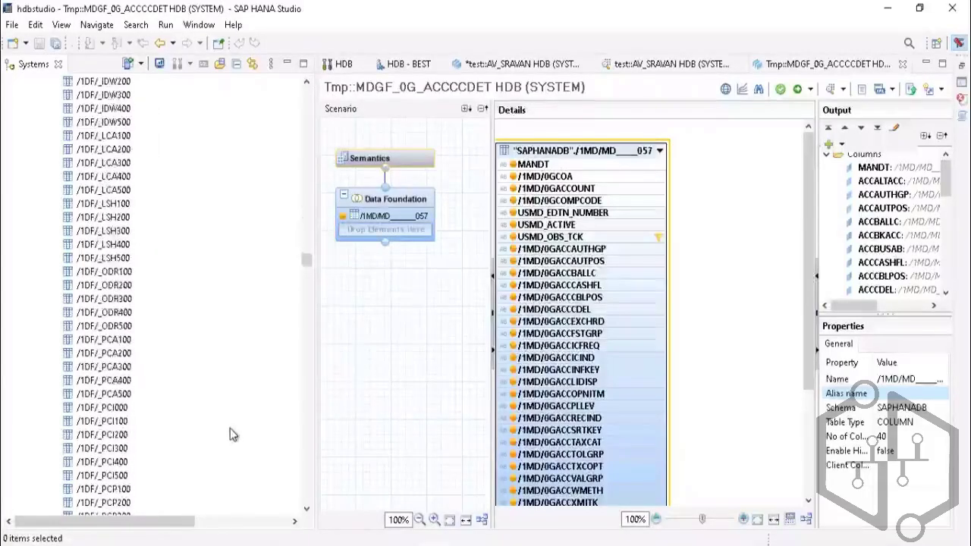
scroll(237, 413, "down", 20)
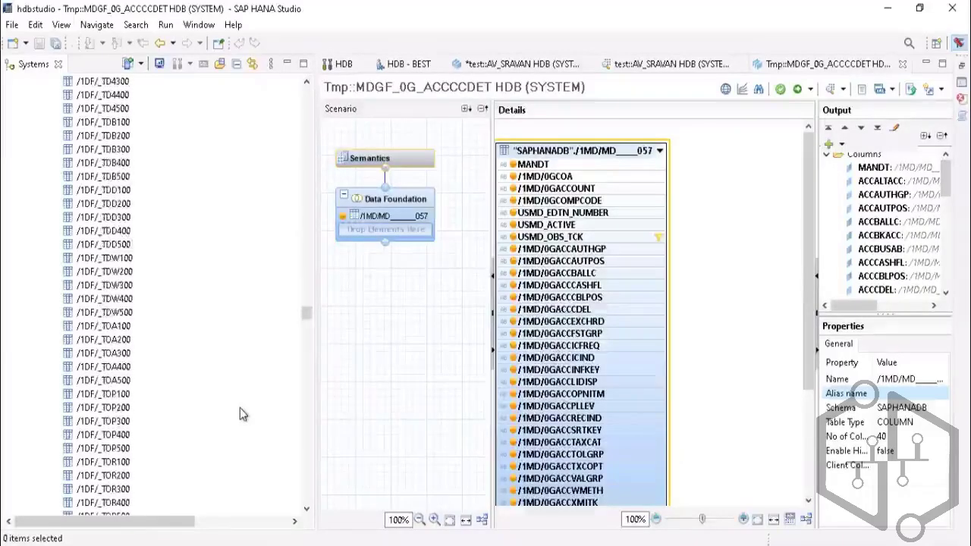
scroll(240, 417, "down", 20)
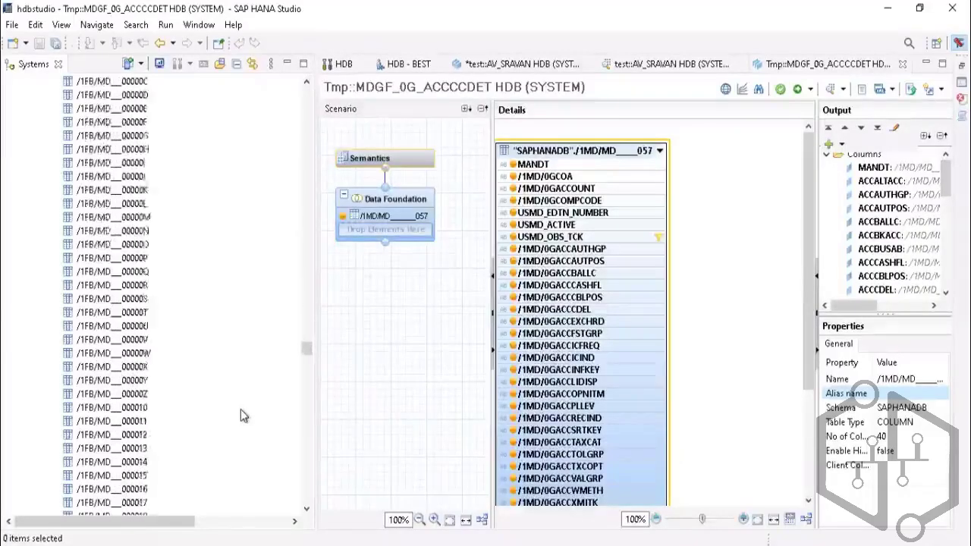
scroll(241, 416, "down", 15)
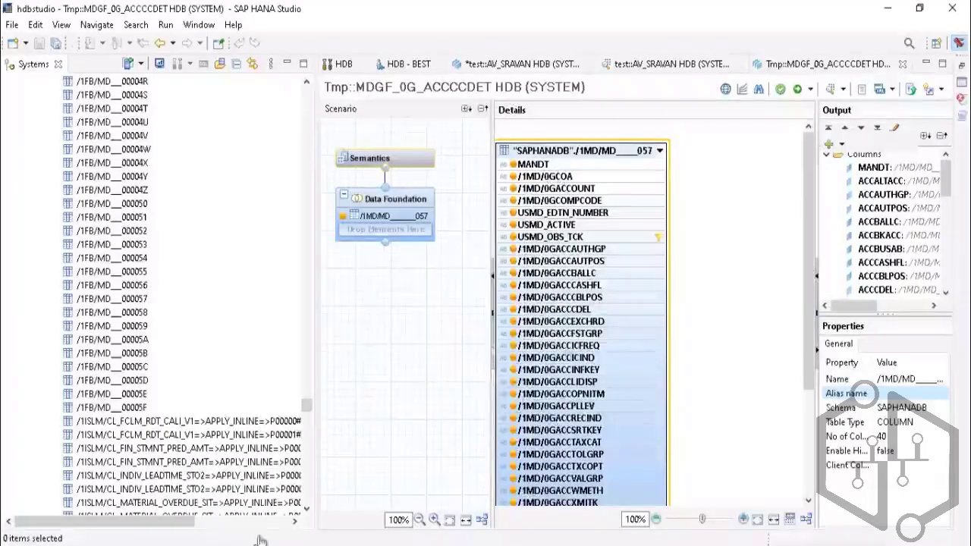
scroll(163, 373, "down", 20)
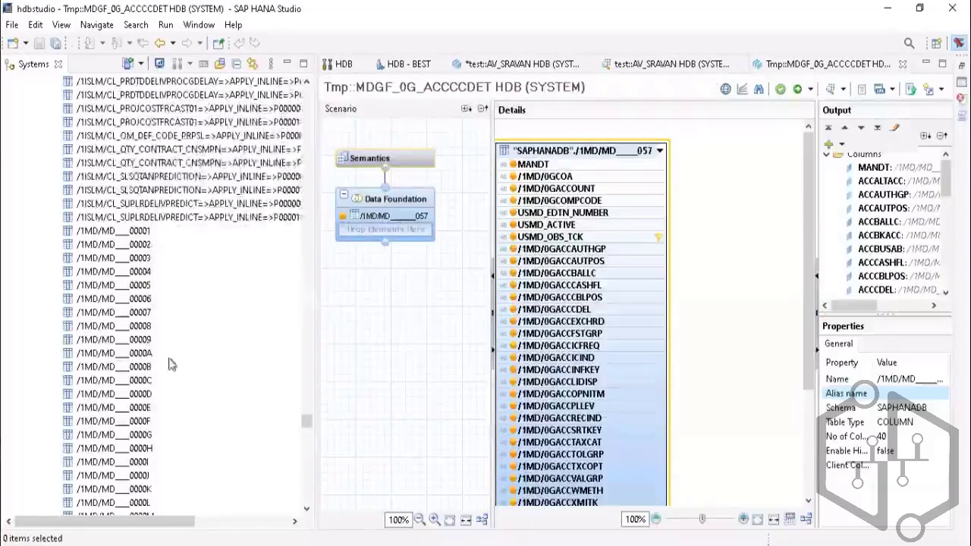
Look through the /1MD/MD tables for the one ending in 057 and select the object limit entry ending the list
scroll(224, 393, "down", 8)
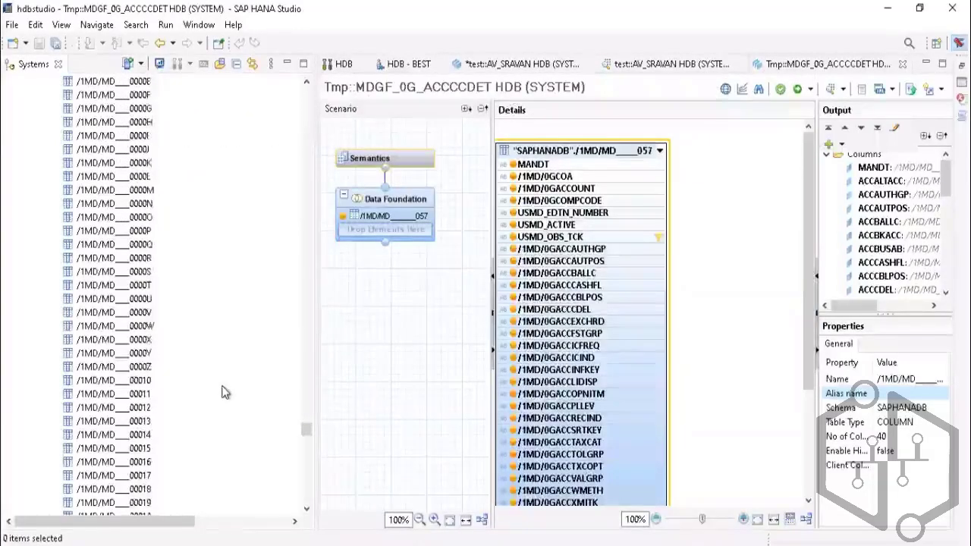
scroll(223, 393, "down", 1)
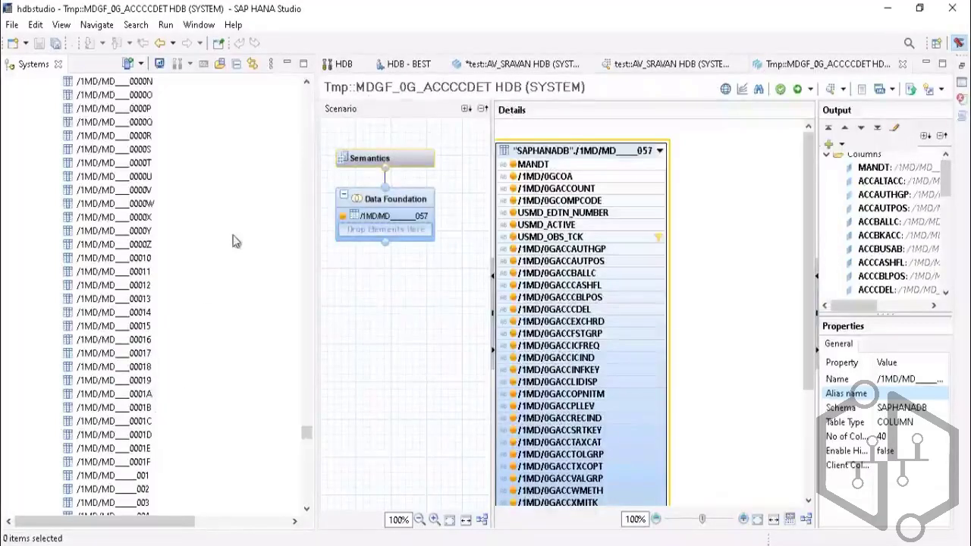
scroll(183, 422, "down", 5)
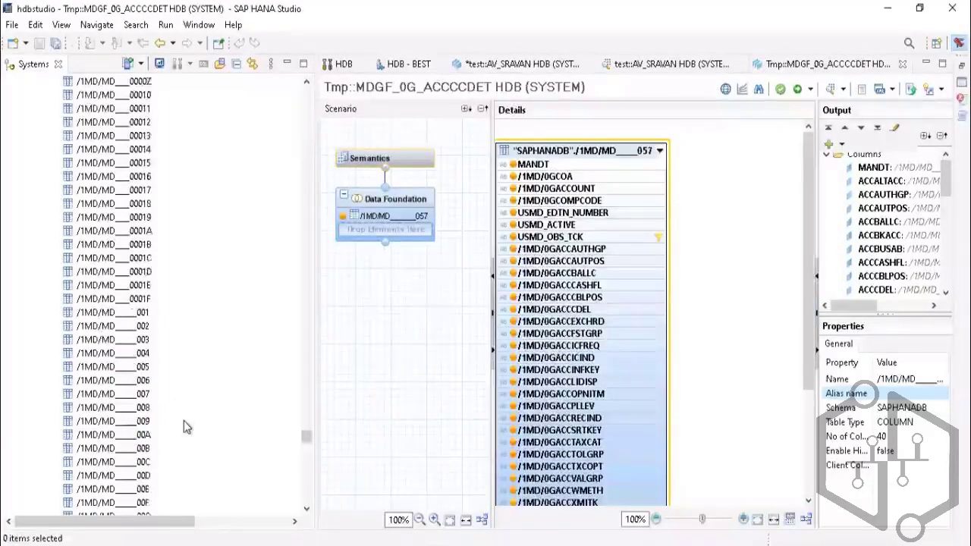
scroll(185, 425, "down", 6)
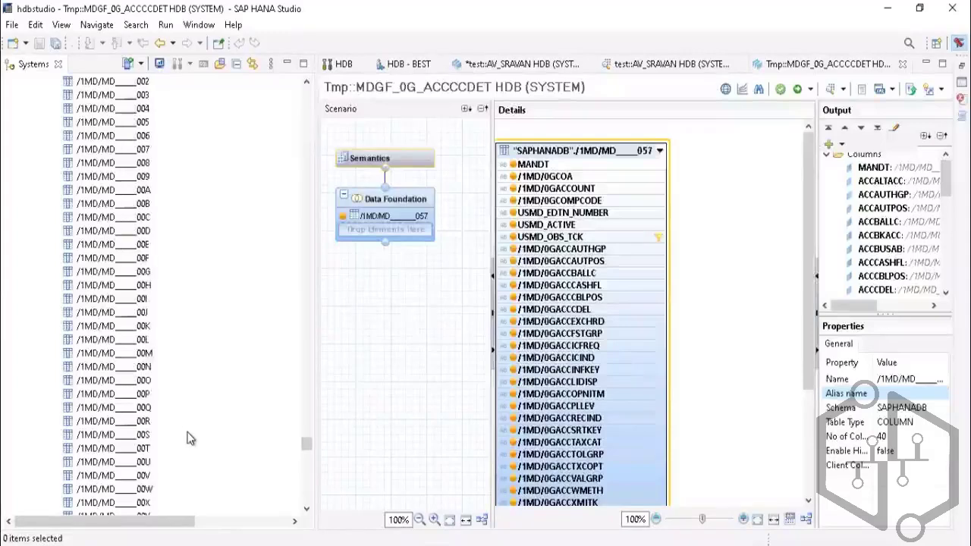
scroll(188, 433, "down", 3)
scroll(183, 429, "up", 8)
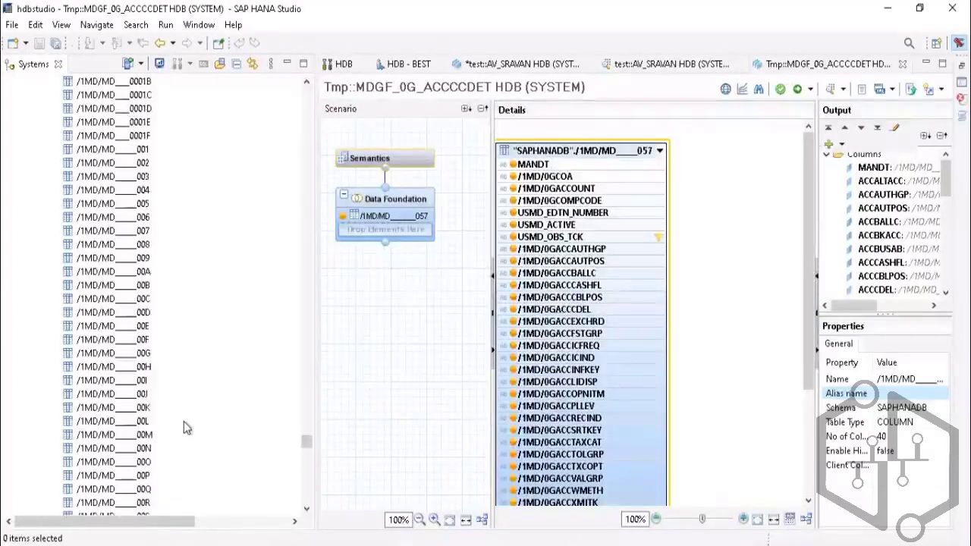
scroll(184, 427, "down", 8)
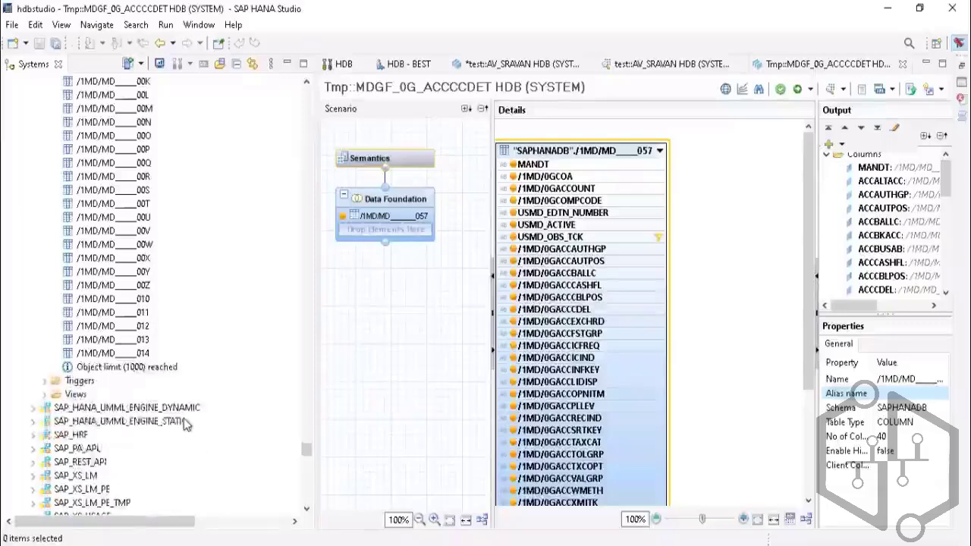
left_click(141, 368)
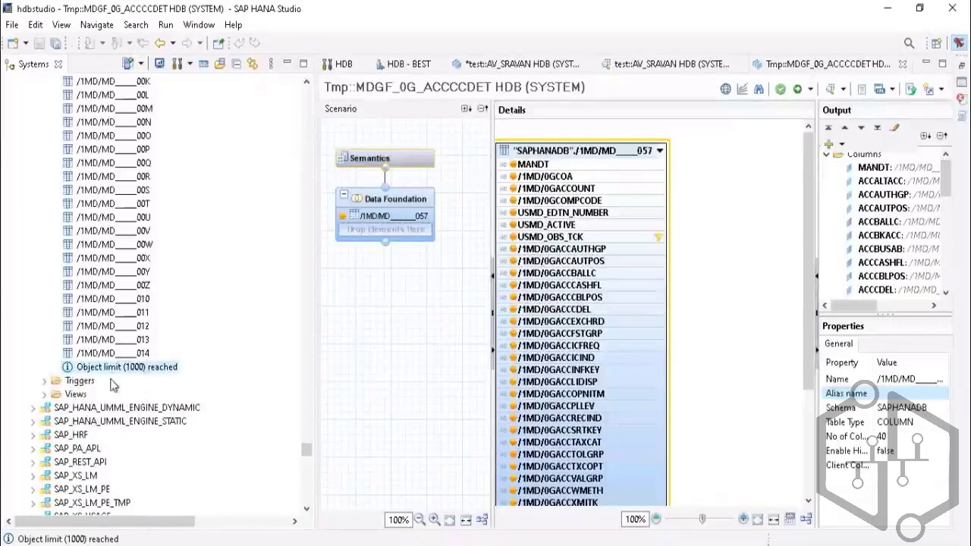
Open the content of the /1MD/MD_____014 table in the SAPHANADB schema
scroll(161, 353, "up", 6)
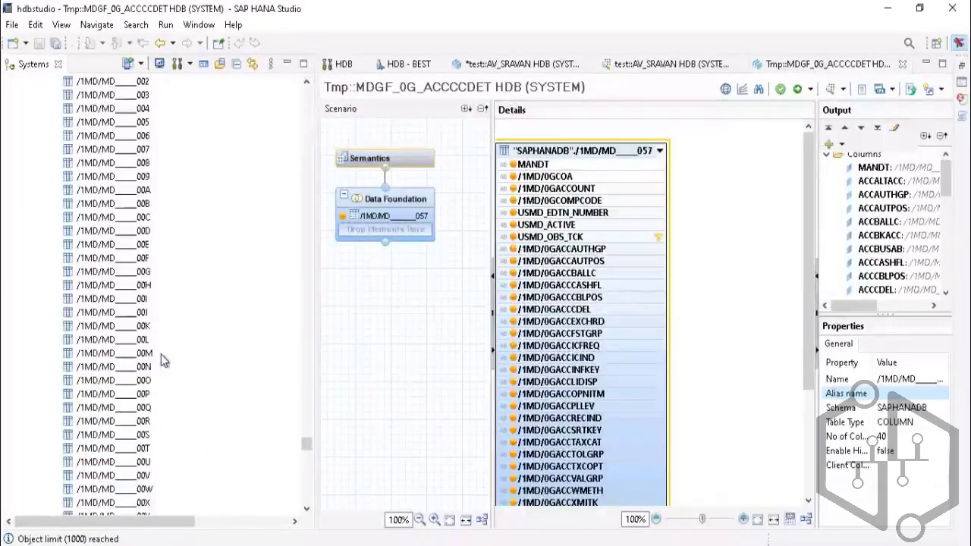
scroll(161, 354, "down", 5)
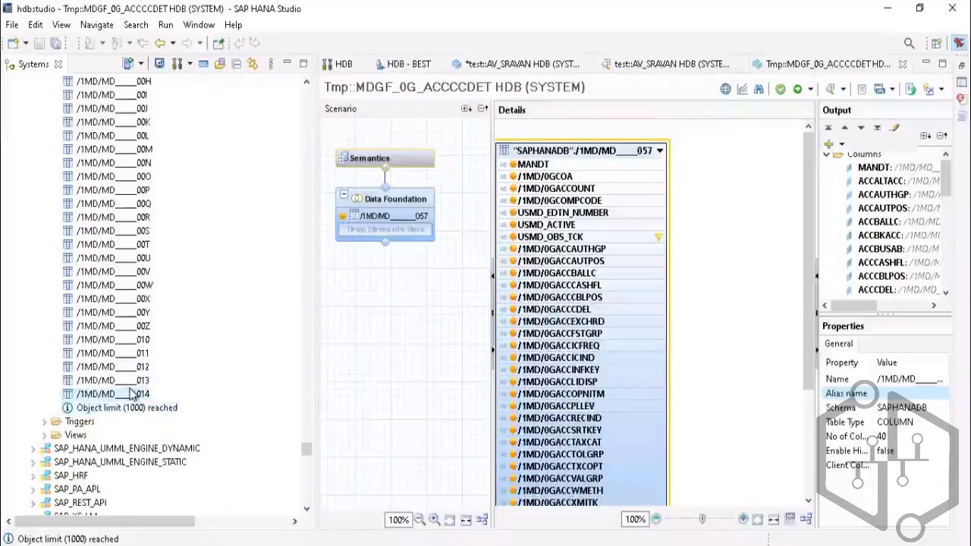
right_click(131, 394)
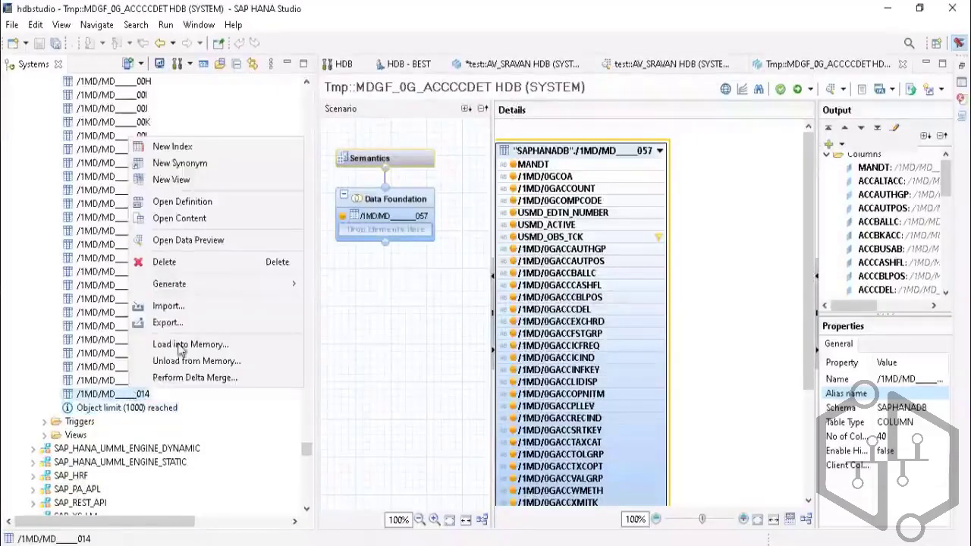
left_click(190, 218)
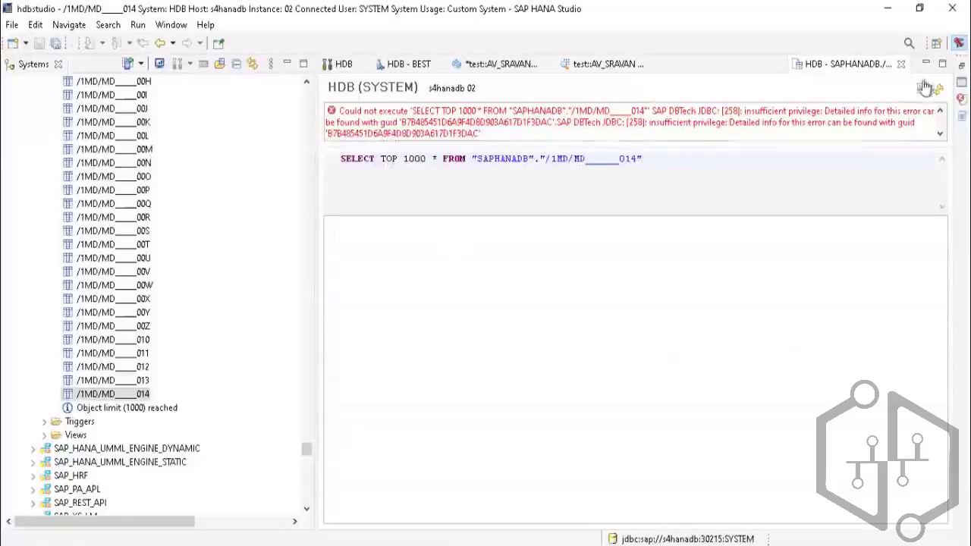
Look through the schemas, Content packages and Security users, and back up to the SAPHANADB tables
scroll(115, 343, "down", 20)
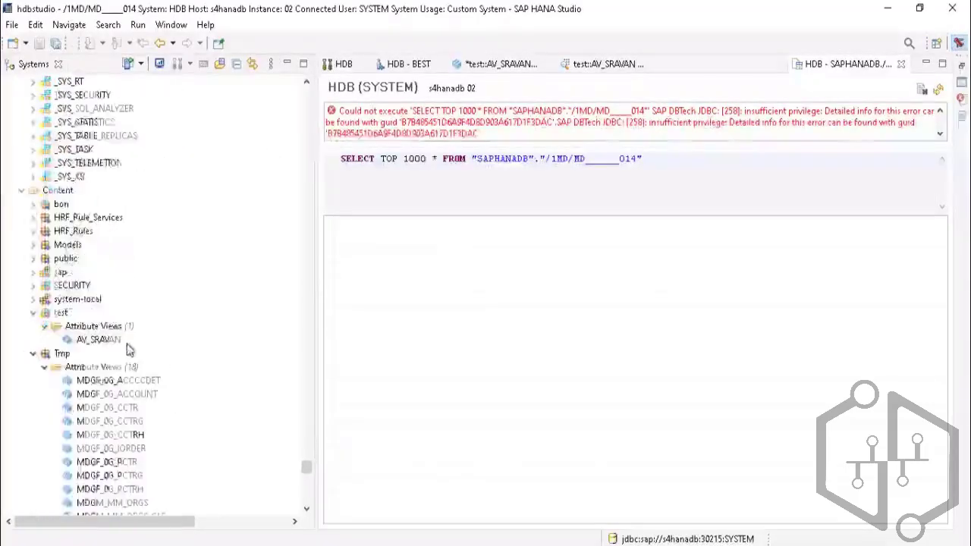
scroll(131, 364, "down", 1)
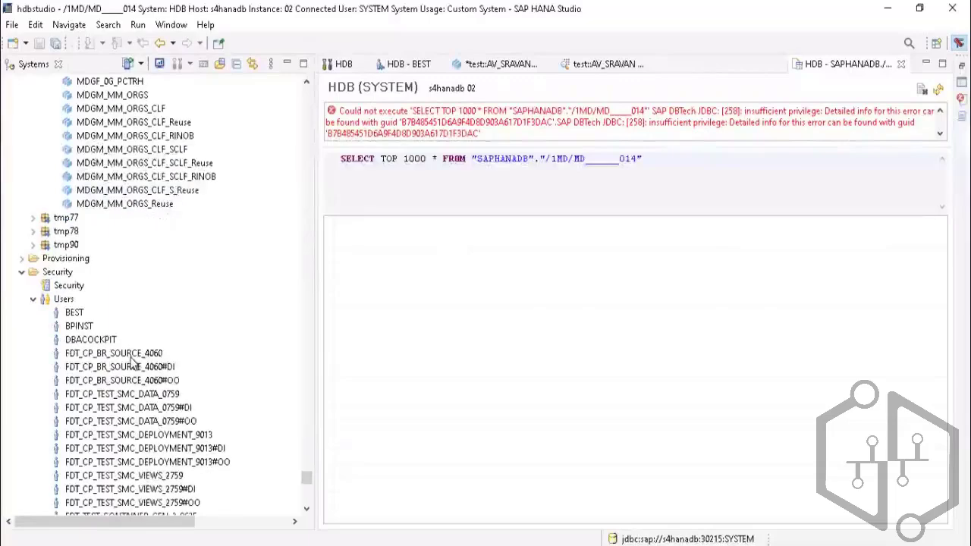
scroll(131, 364, "up", 12)
scroll(130, 364, "up", 1)
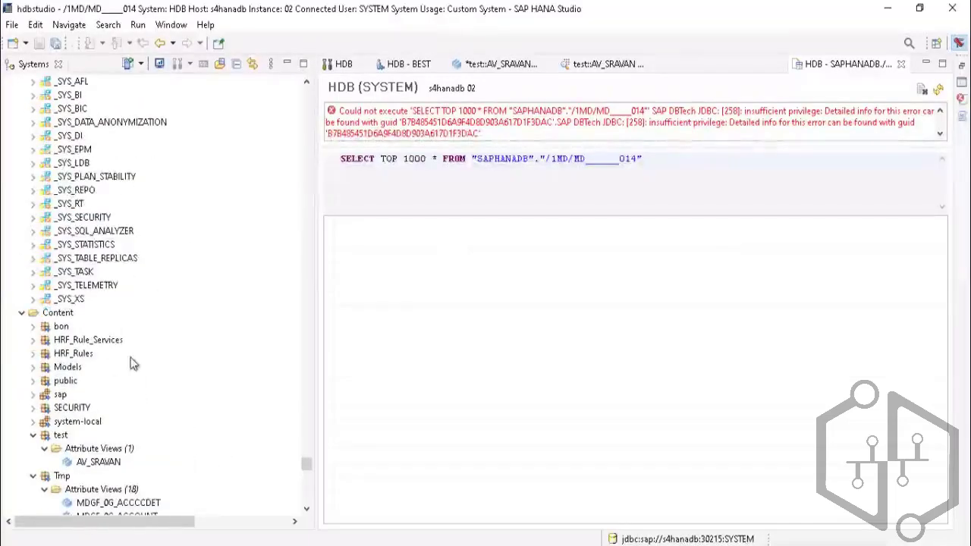
scroll(111, 362, "up", 13)
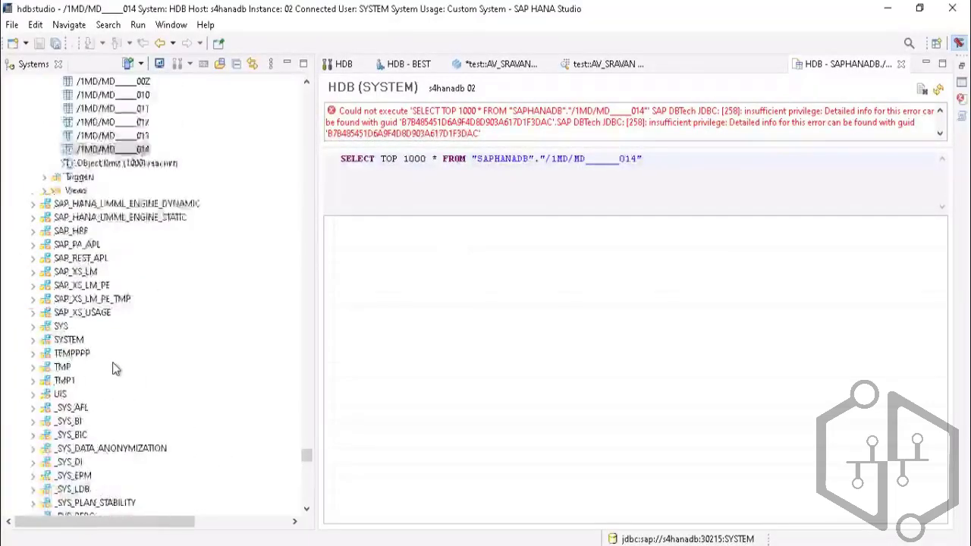
scroll(174, 344, "up", 13)
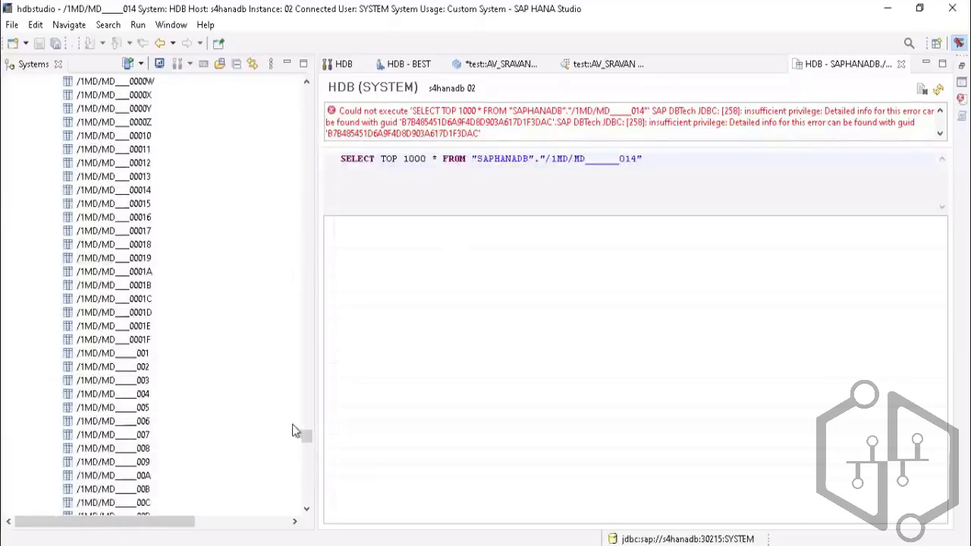
Highlight and read the error text above the SELECT statement for the /1MD/MD_____014 table
left_click_drag(307, 437, 310, 430)
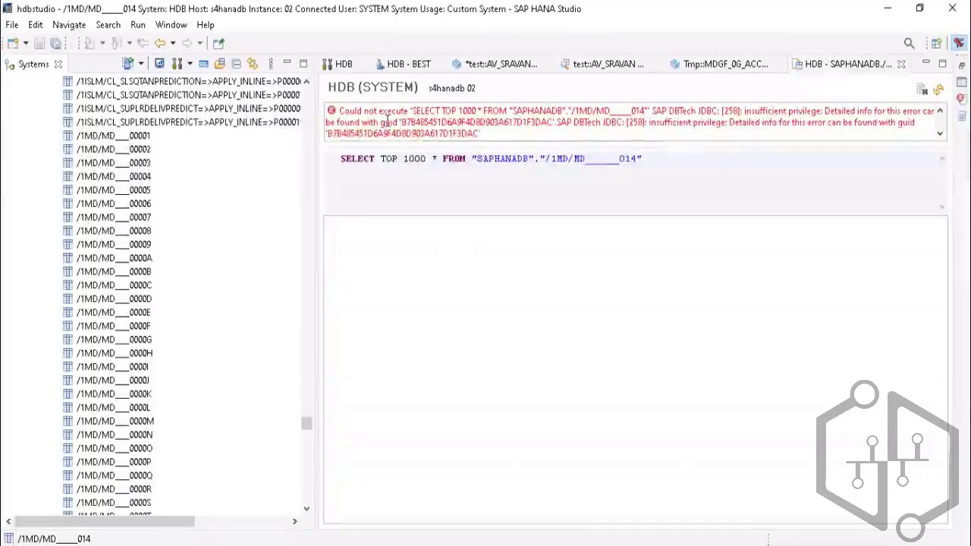
left_click_drag(706, 136, 315, 127)
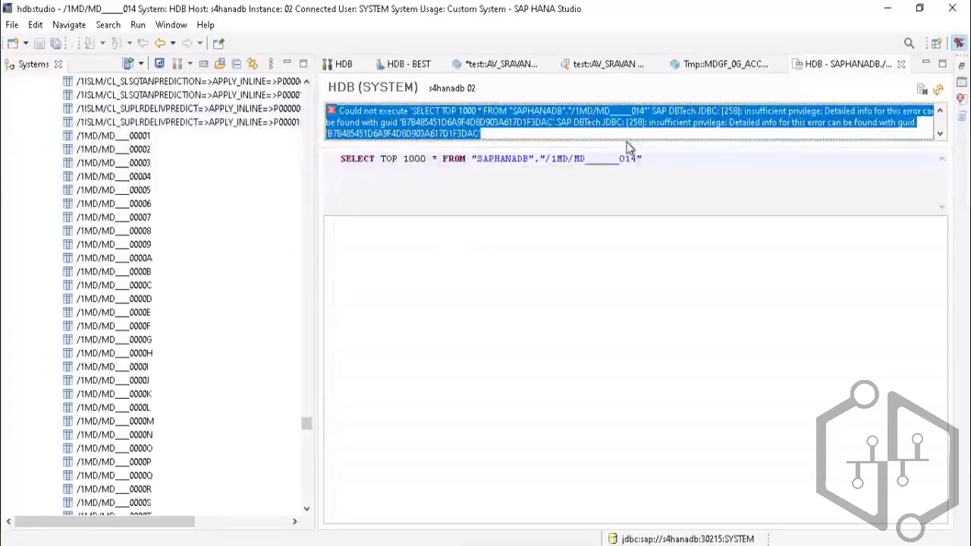
left_click(667, 126)
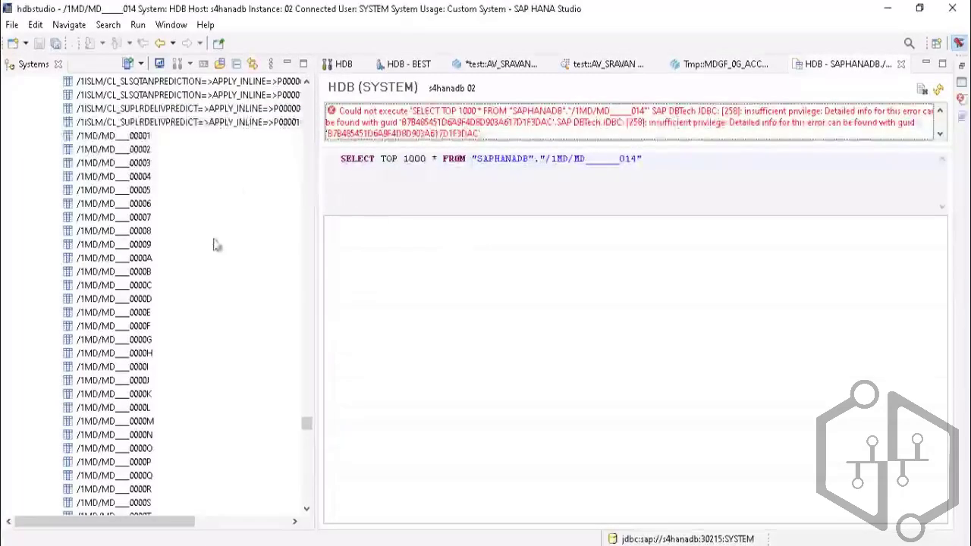
Find the SYSTEM user among the Security users and open its user editor
left_click_drag(306, 422, 307, 512)
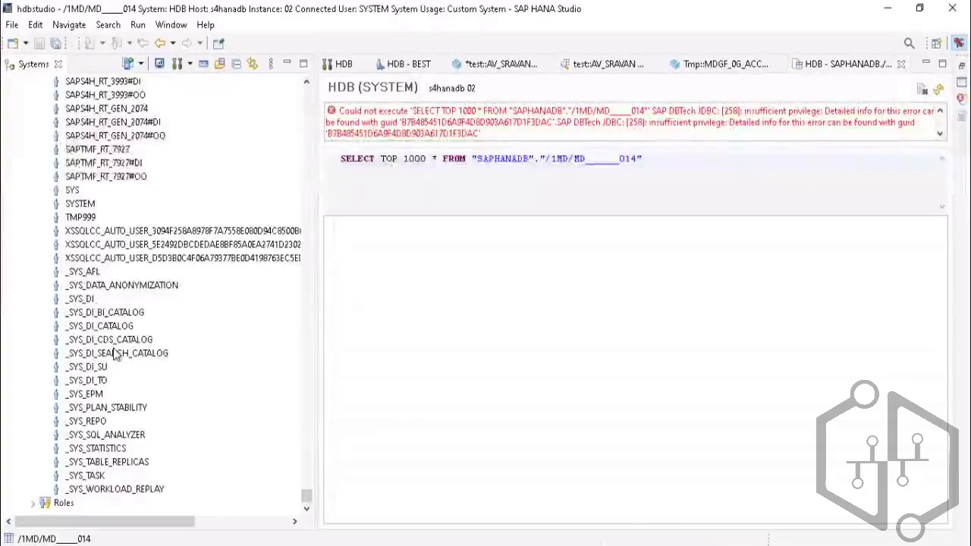
scroll(113, 353, "up", 7)
scroll(110, 357, "up", 11)
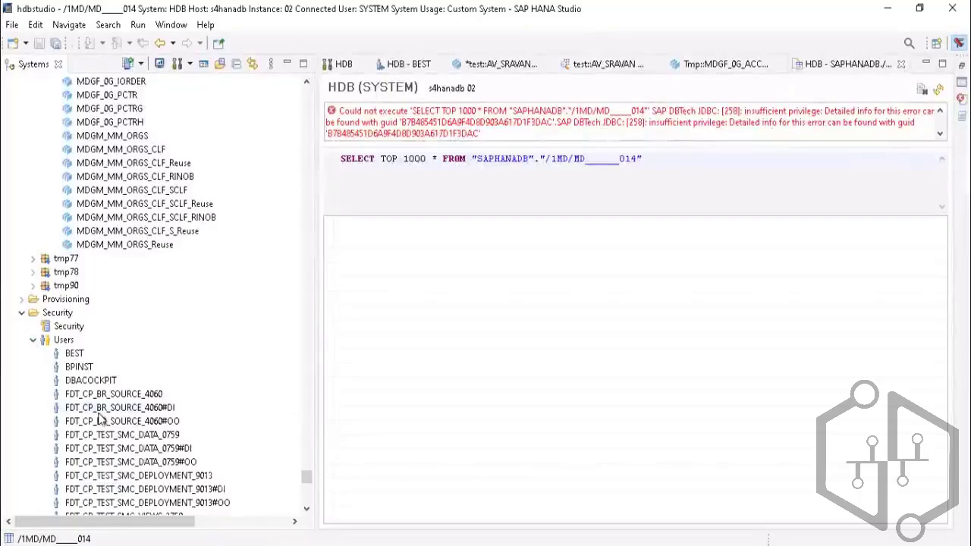
scroll(104, 416, "down", 8)
scroll(104, 416, "down", 6)
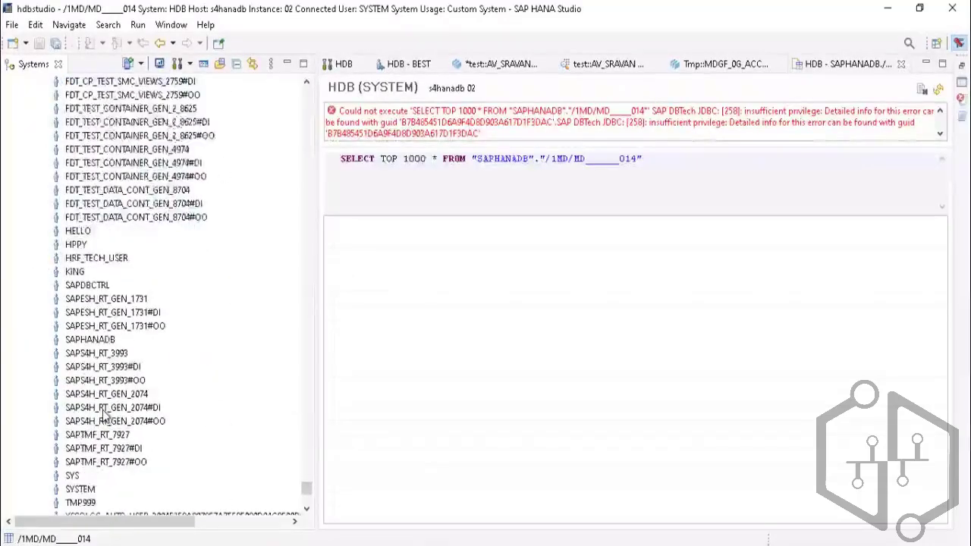
double_click(90, 368)
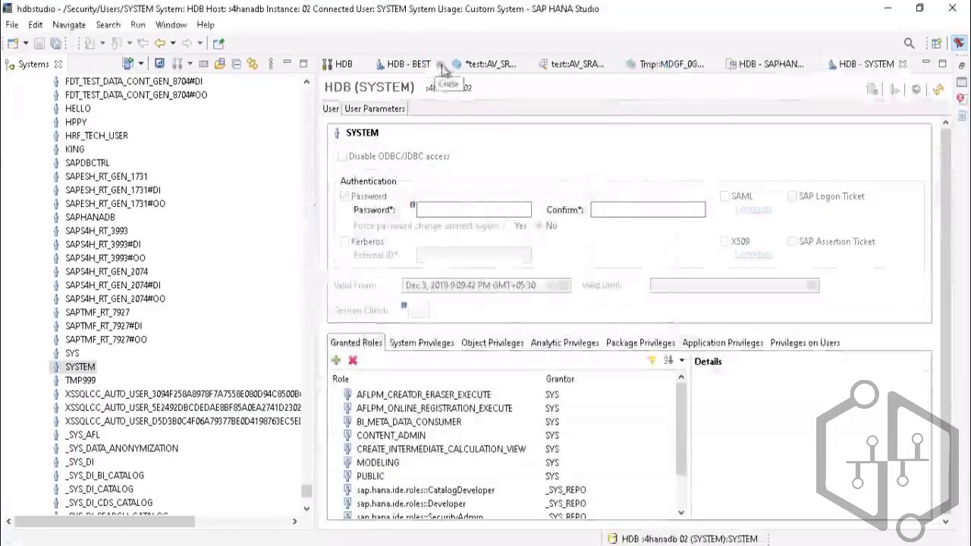
Close the other user, attribute view, data preview and /1MD/MD_____014 table editors, keeping the SYSTEM user editor open
left_click(442, 65)
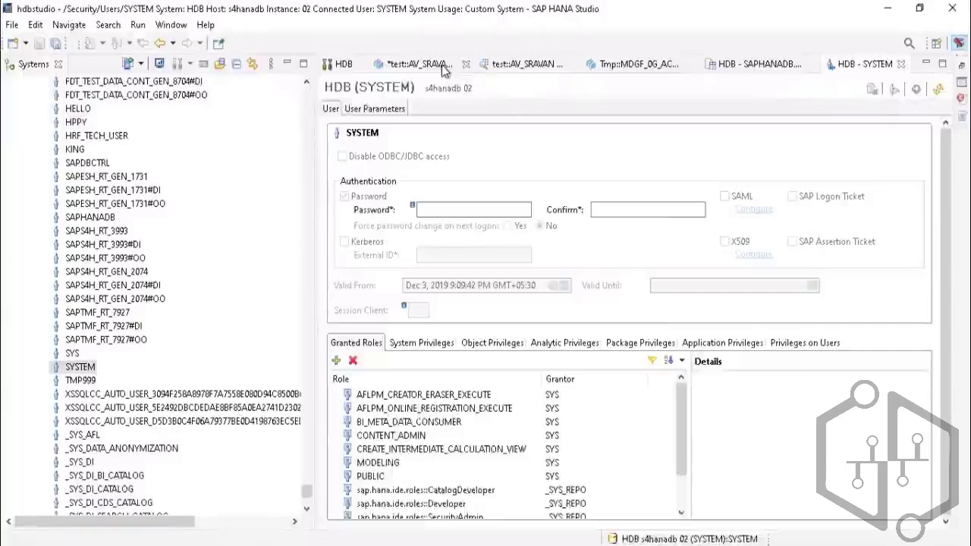
middle_click(441, 65)
left_click(558, 291)
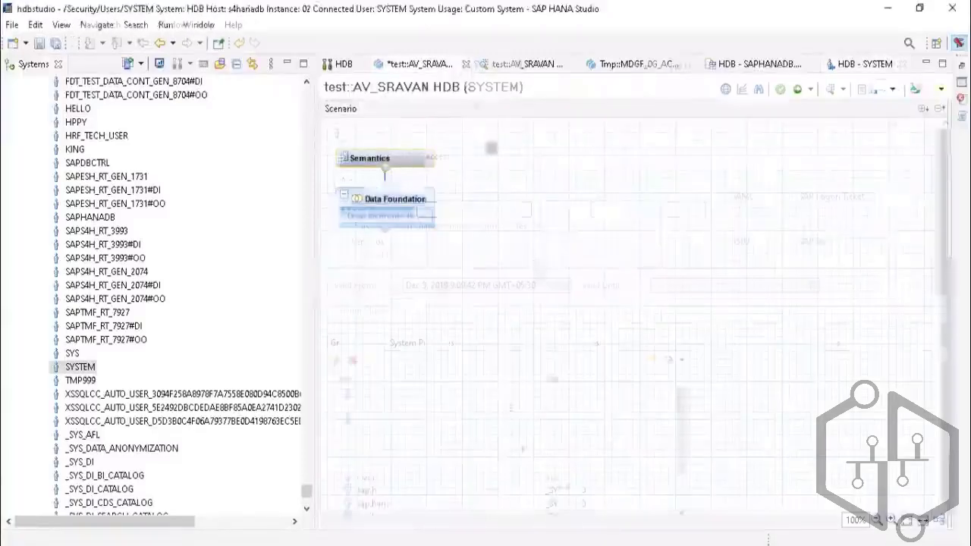
left_click(504, 65)
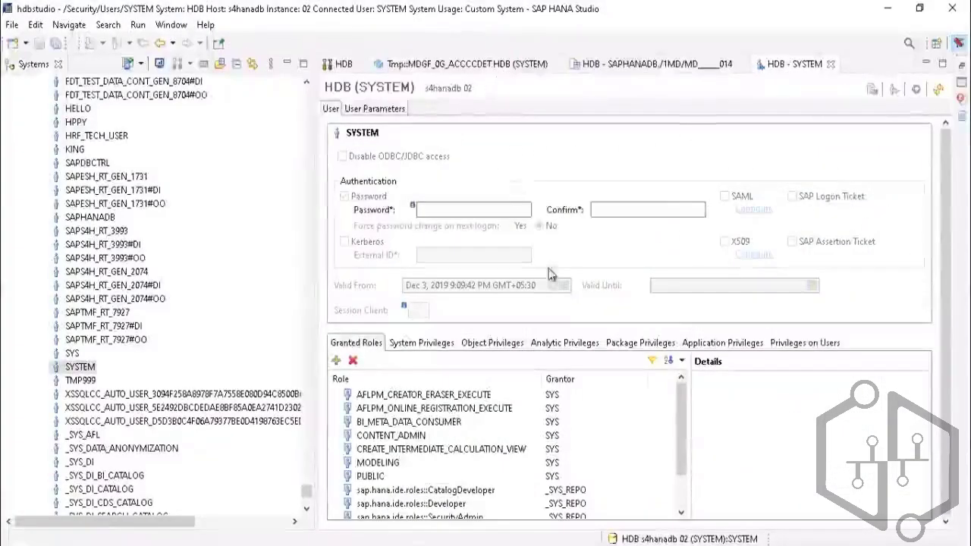
left_click(556, 65)
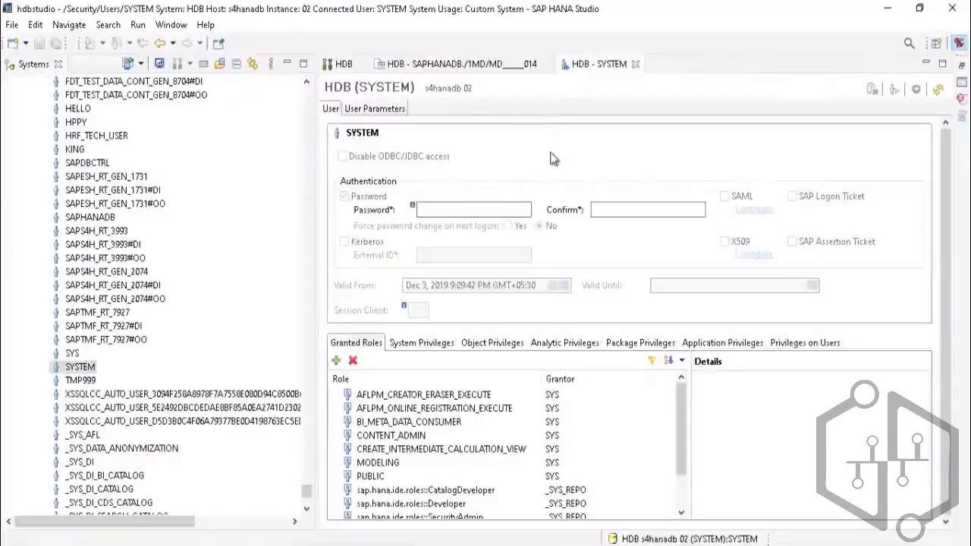
left_click(548, 65)
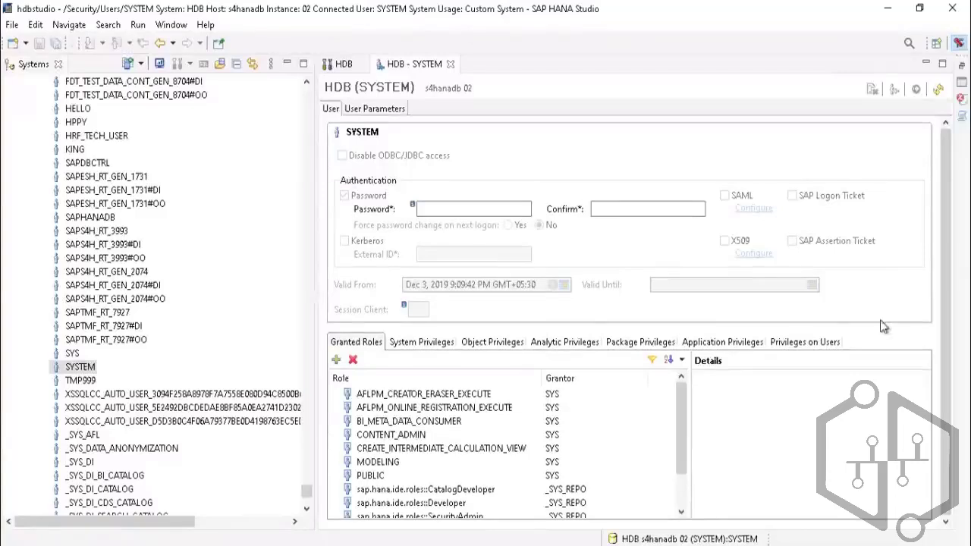
Review the SYSTEM user's granted roles and look through its system, object, analytic, package and application privileges
left_click_drag(952, 273, 944, 165)
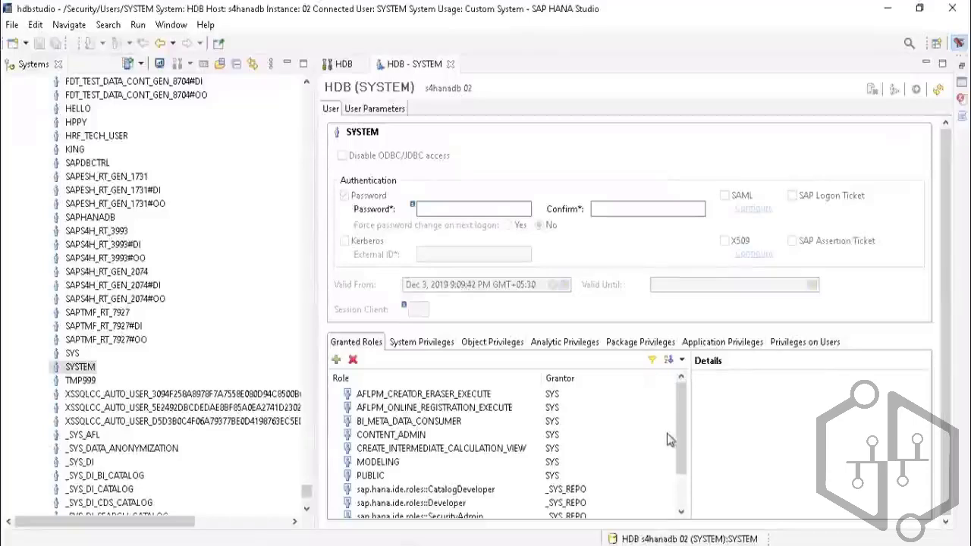
left_click_drag(679, 401, 683, 466)
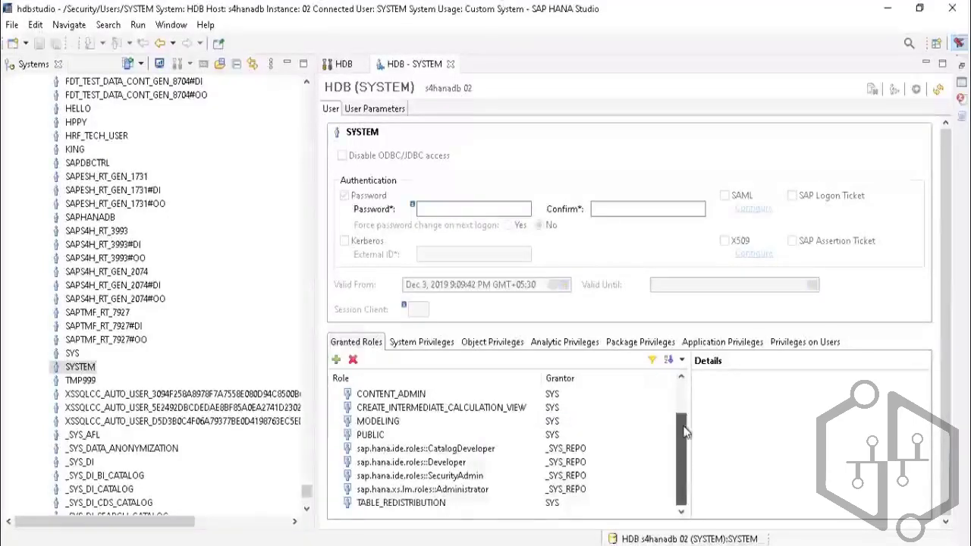
left_click_drag(685, 431, 694, 474)
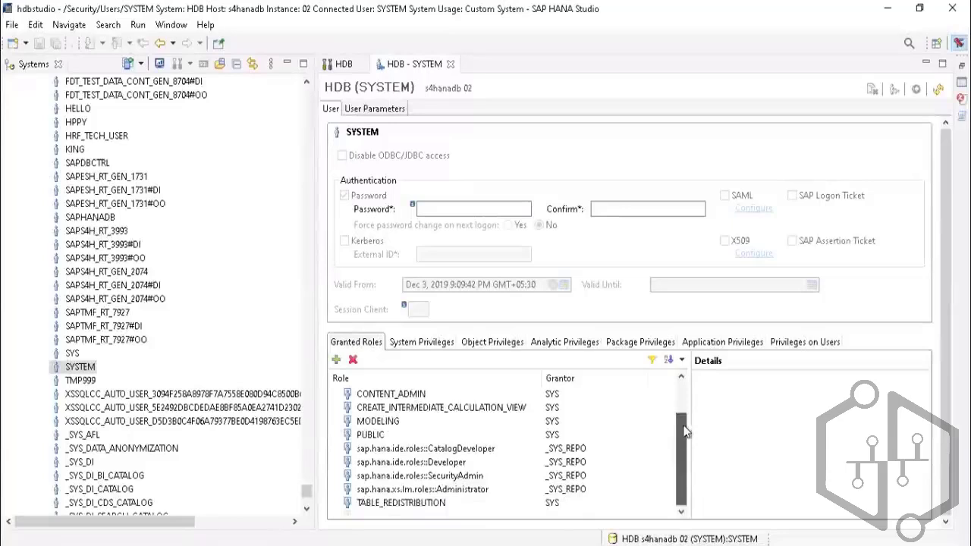
left_click_drag(685, 431, 686, 383)
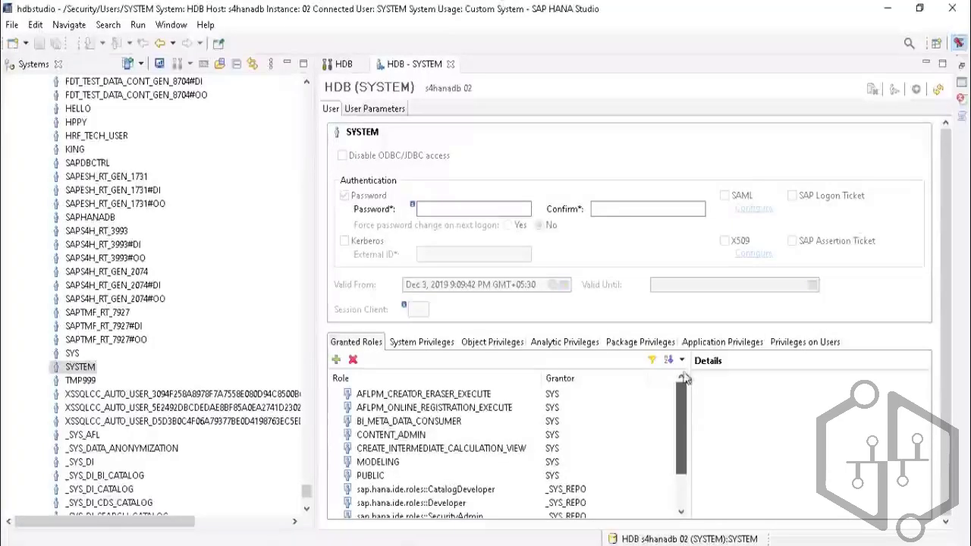
left_click(415, 344)
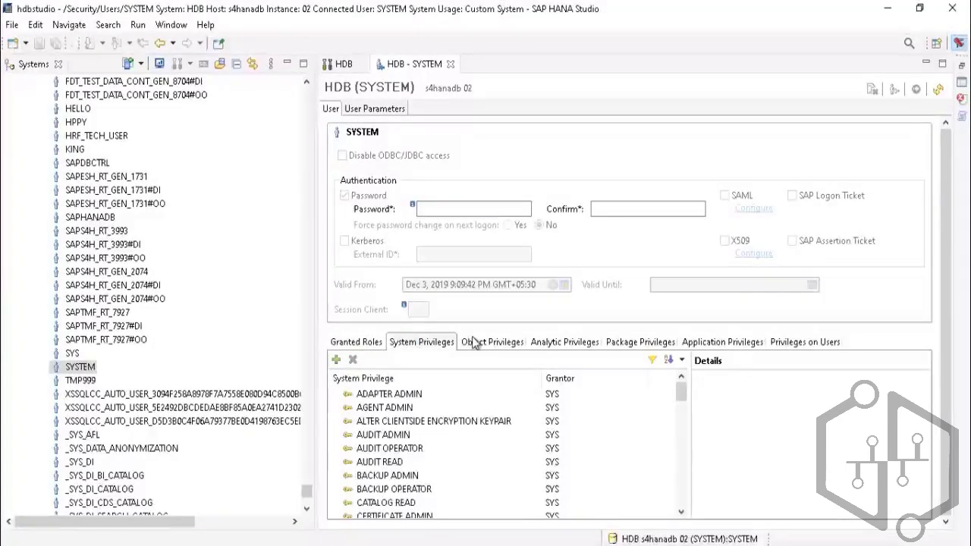
left_click(494, 346)
left_click(579, 347)
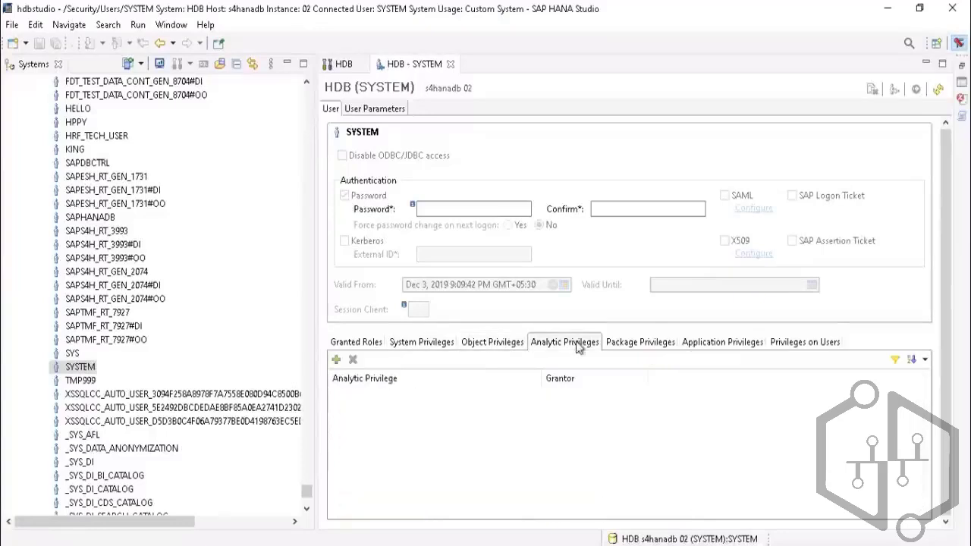
left_click(628, 346)
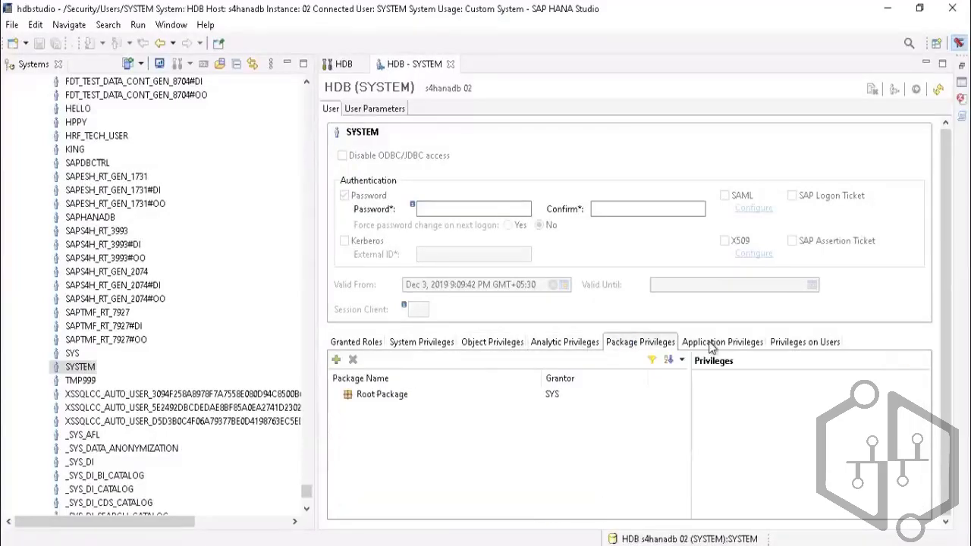
left_click(712, 344)
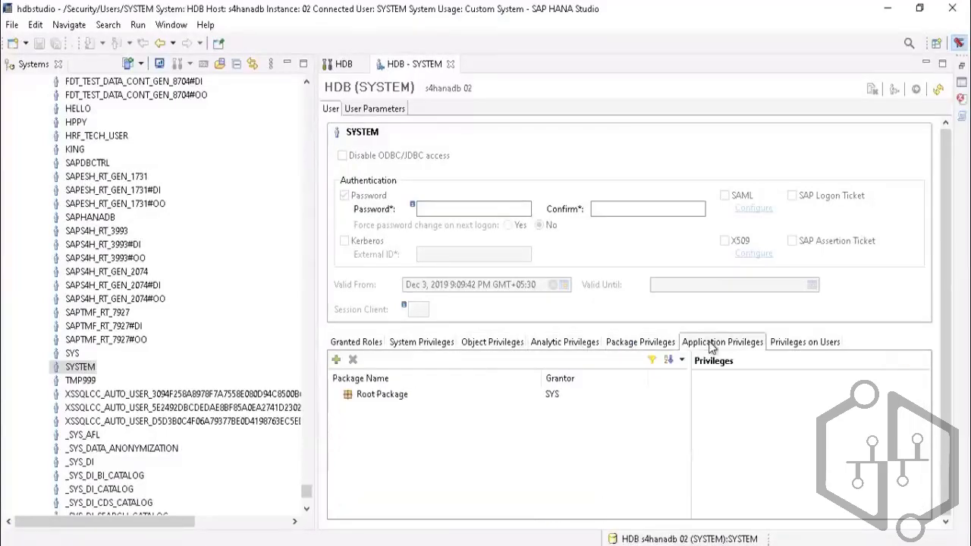
Look through the catalog objects in the SYSTEM user's object privileges for a SAPHANADB entry
left_click(479, 346)
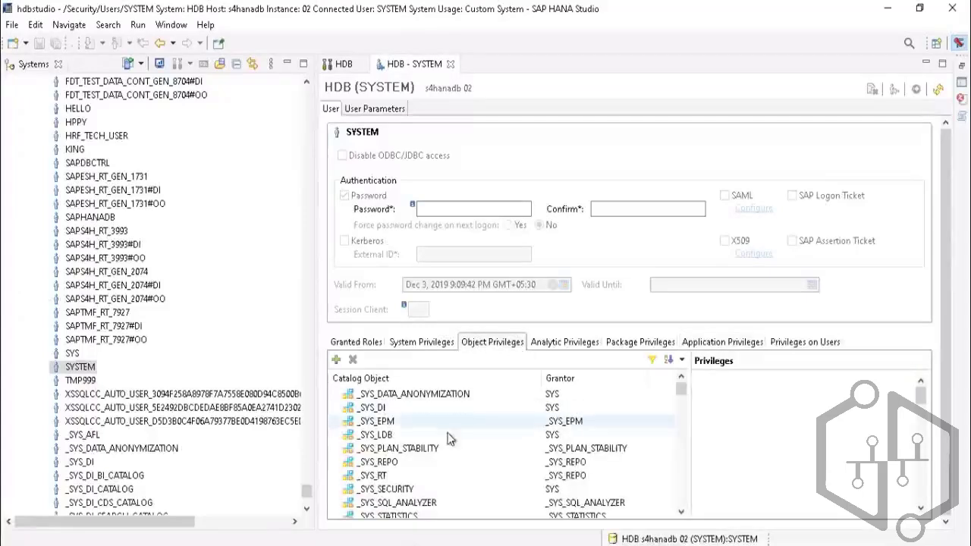
left_click(410, 449)
scroll(410, 454, "down", 2)
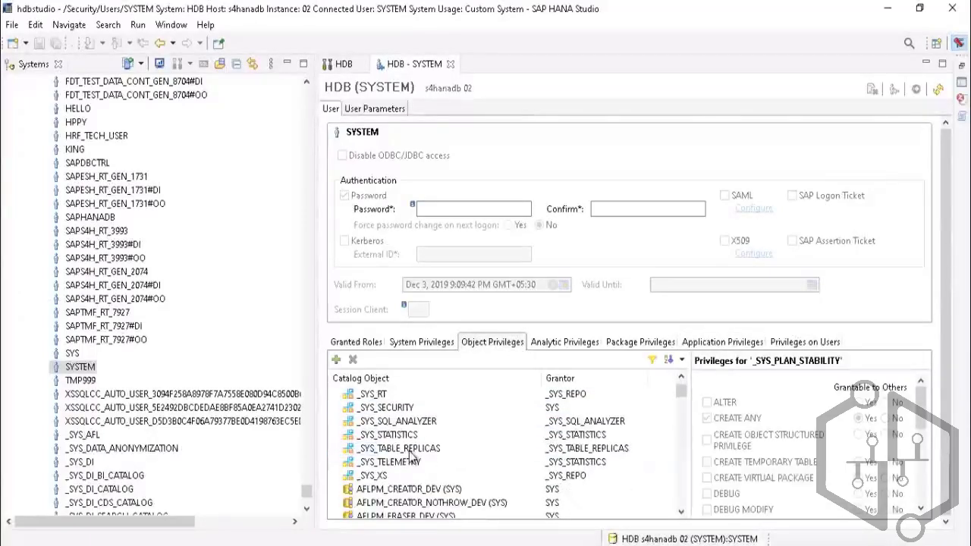
scroll(409, 456, "up", 1)
scroll(410, 459, "down", 8)
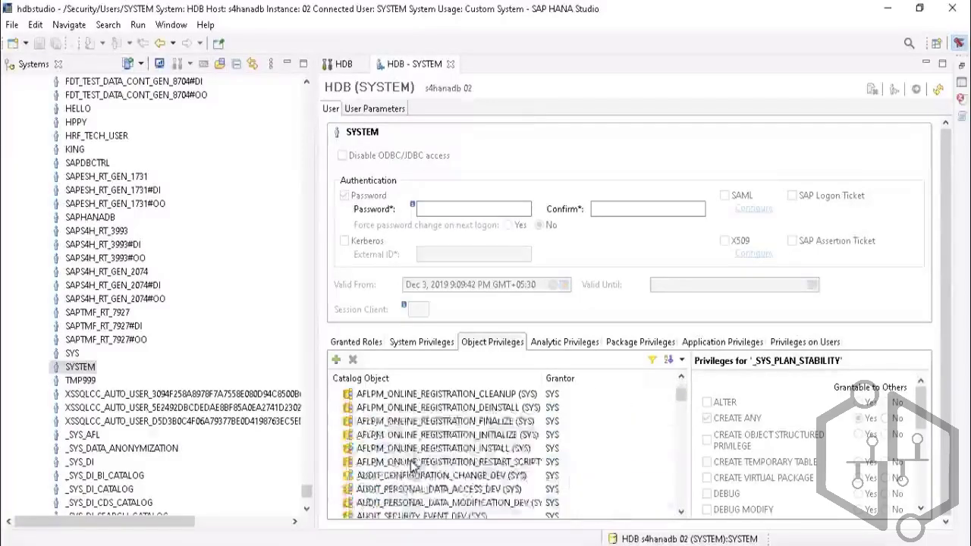
scroll(412, 464, "down", 20)
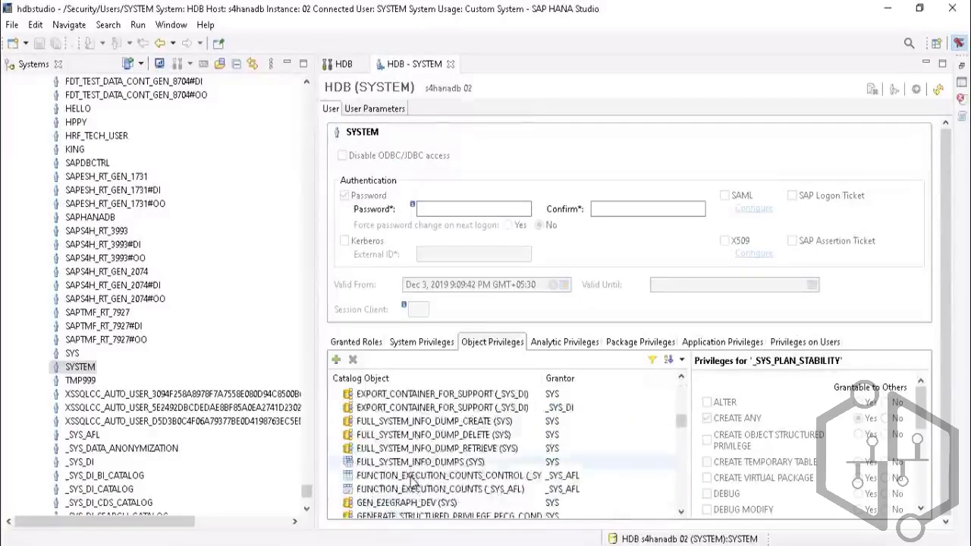
scroll(413, 483, "down", 20)
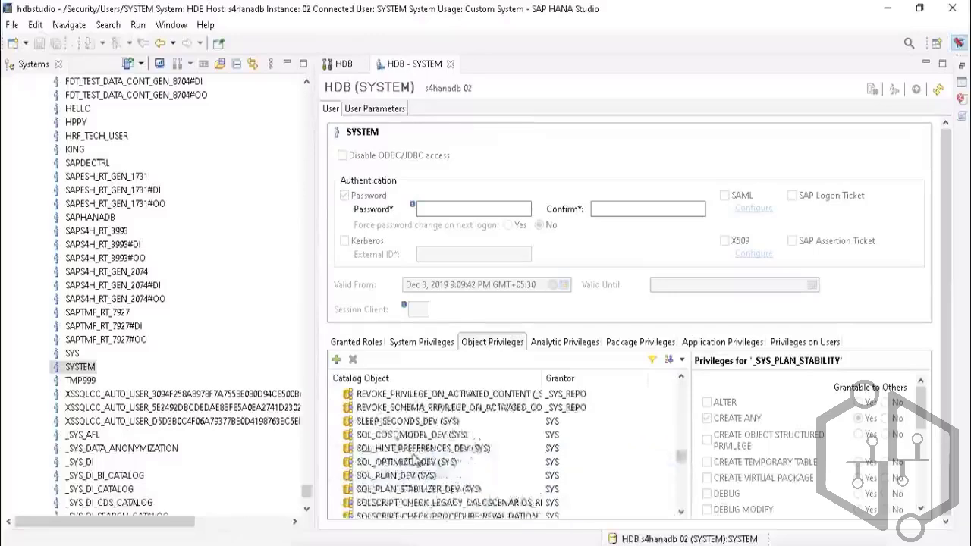
scroll(415, 468, "down", 20)
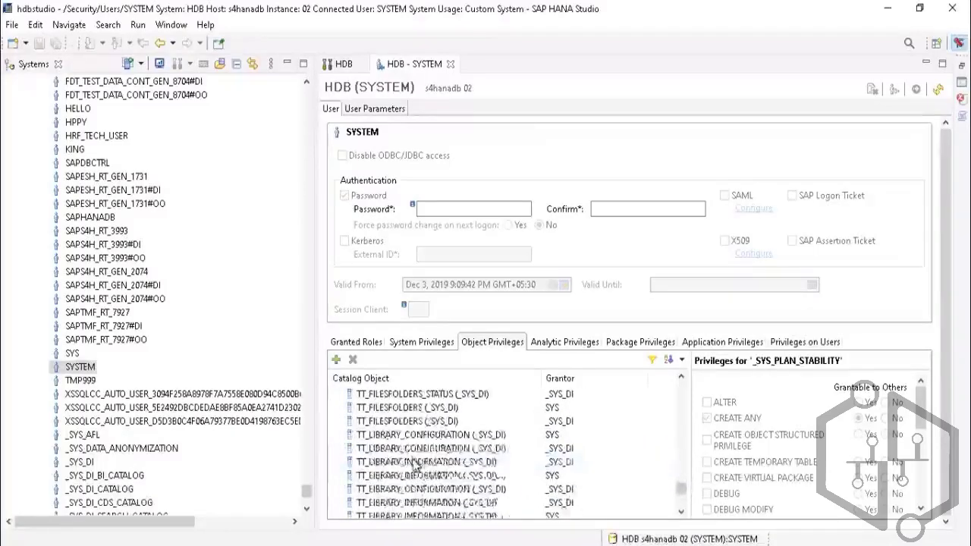
scroll(416, 467, "down", 5)
scroll(455, 456, "up", 10)
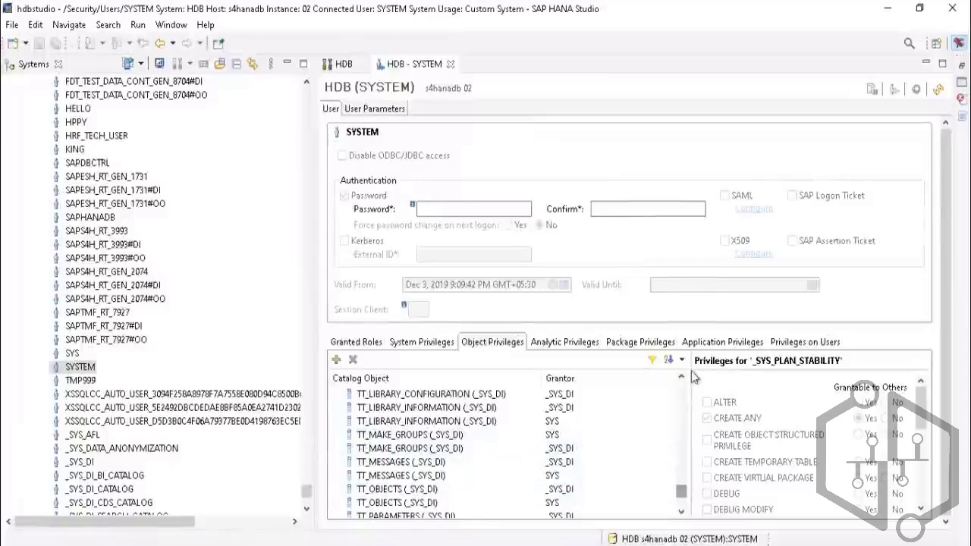
left_click_drag(681, 491, 692, 373)
left_click(375, 397)
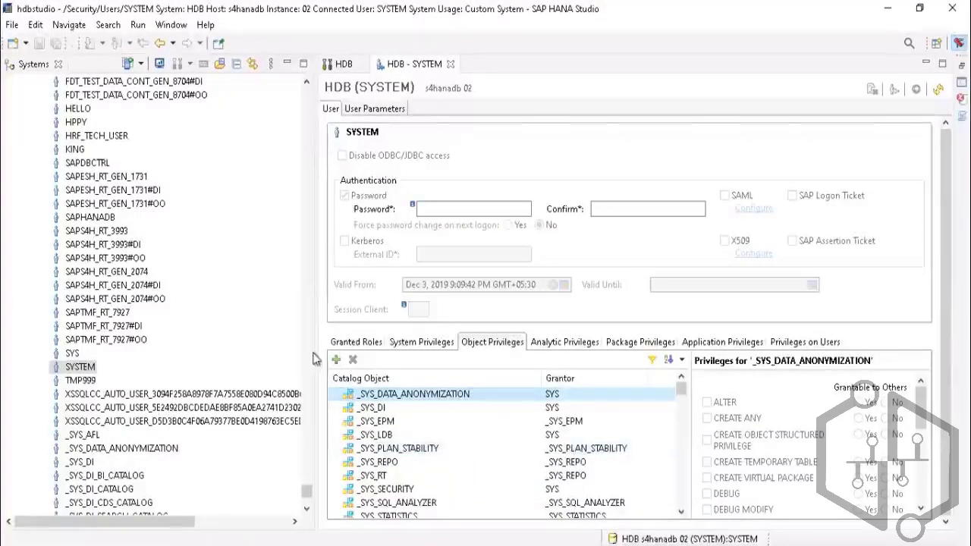
Search the catalog objects for SAPHANADB and add that schema to the SYSTEM user's object privileges
left_click(336, 361)
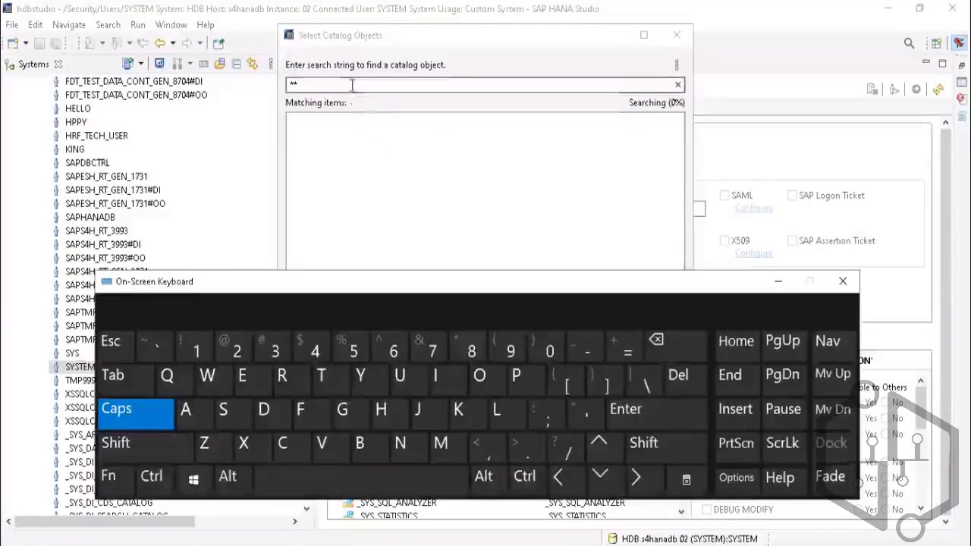
left_click(354, 86)
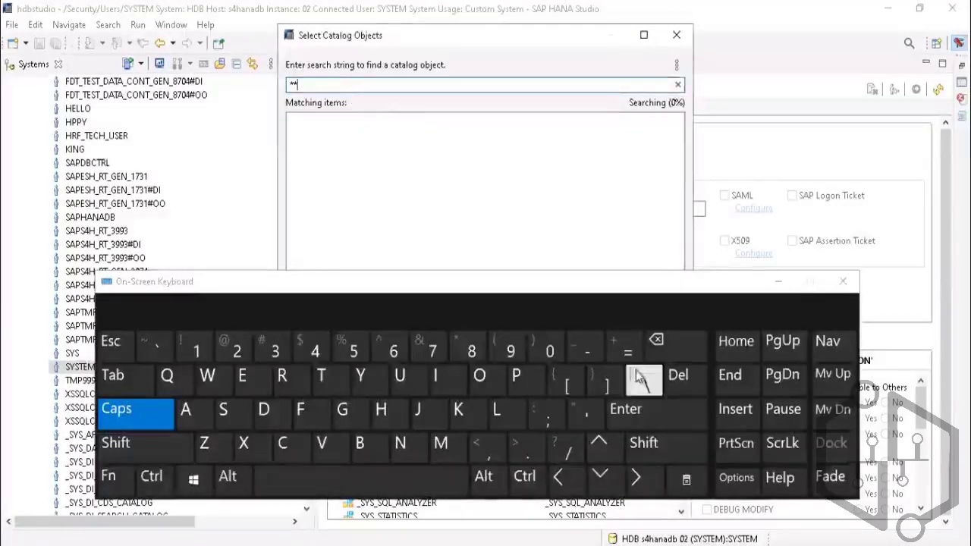
left_click(691, 334)
left_click(692, 334)
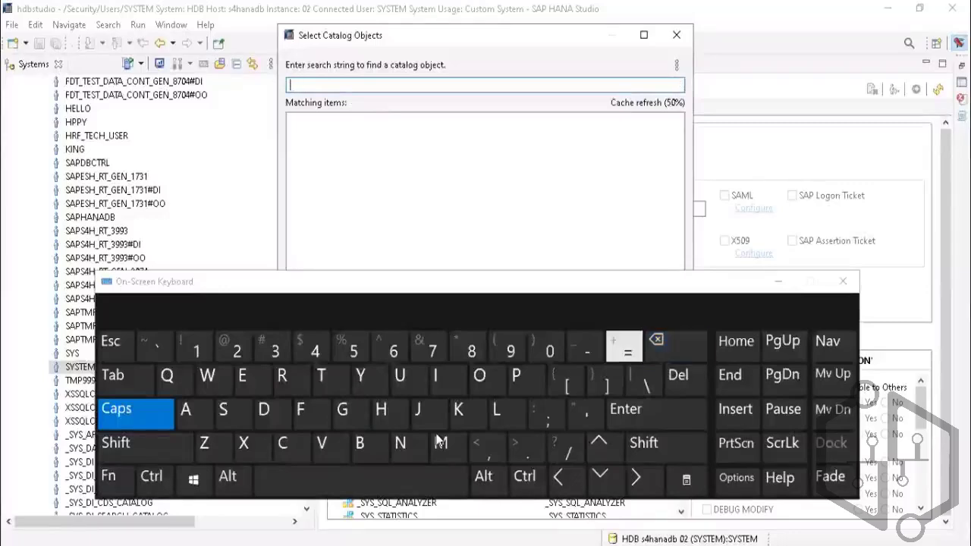
left_click(230, 423)
left_click(191, 411)
left_click(516, 376)
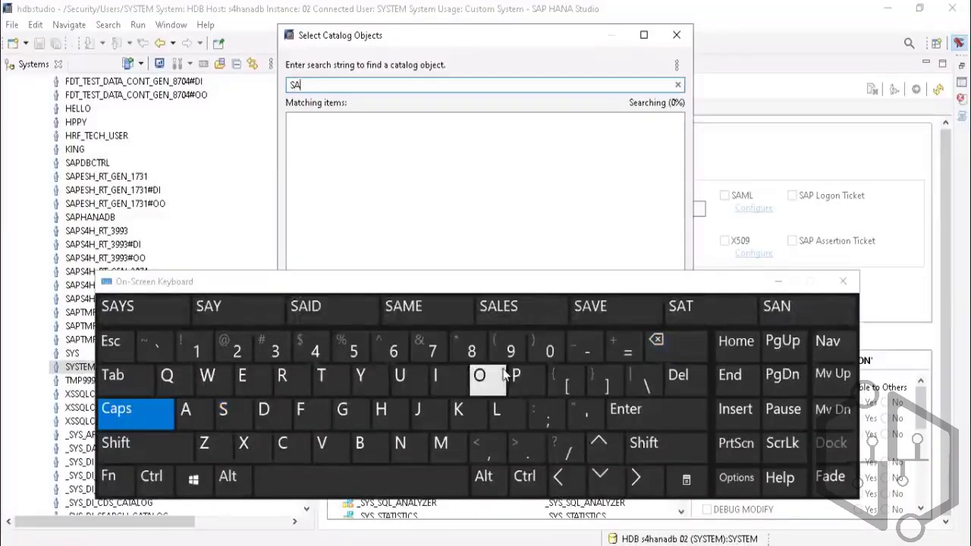
left_click(383, 413)
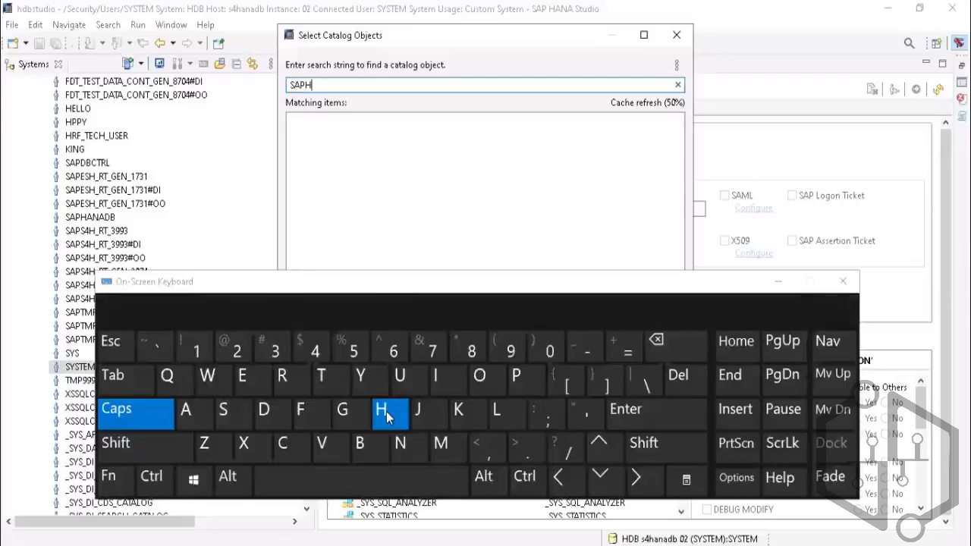
left_click(187, 411)
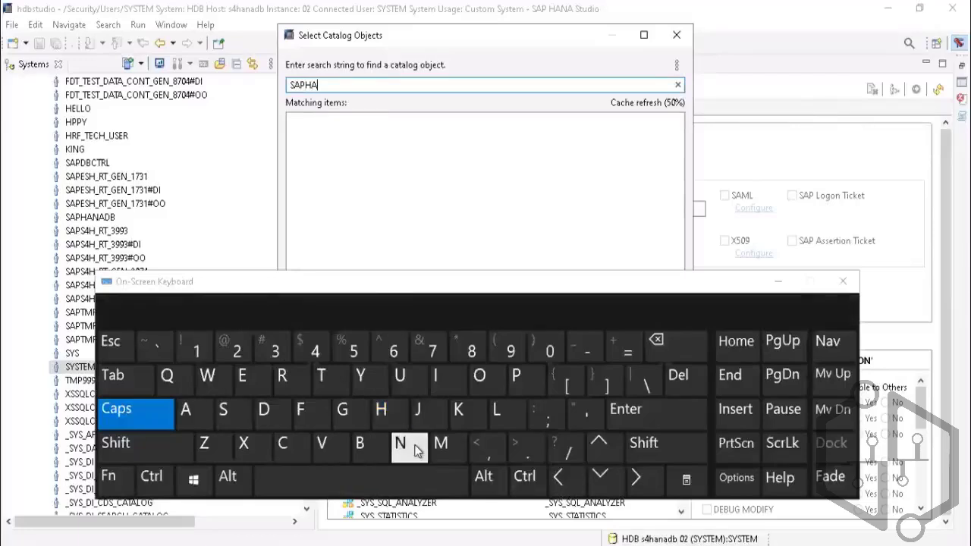
left_click(400, 444)
left_click(202, 412)
left_click(264, 413)
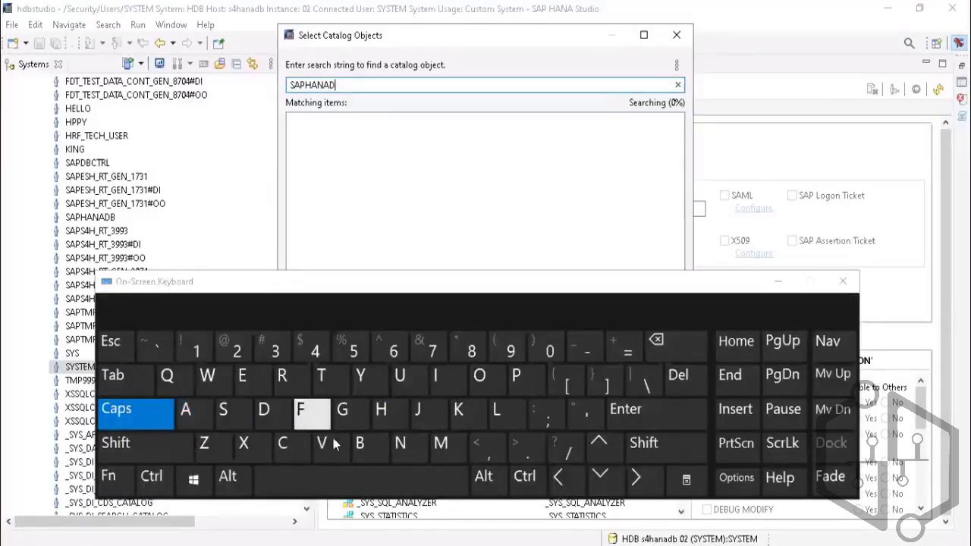
left_click(359, 448)
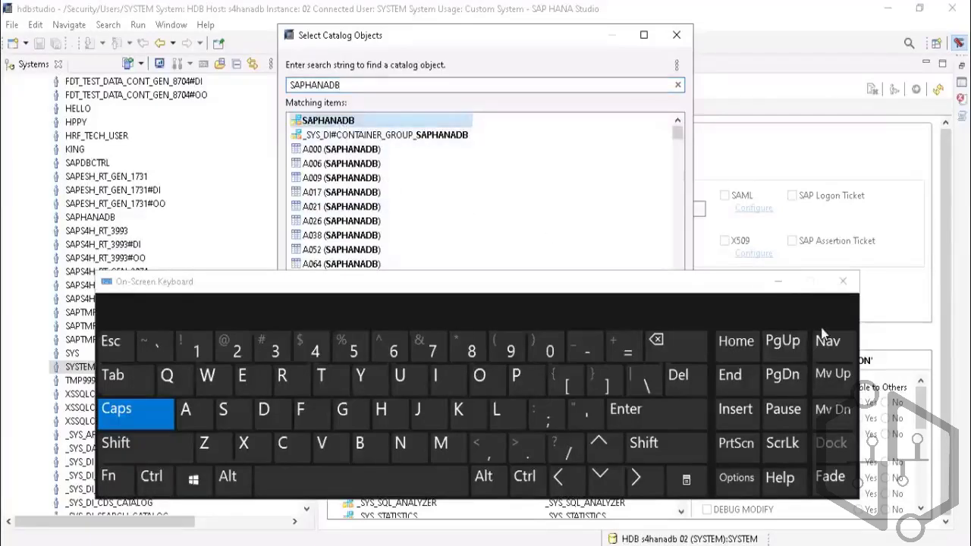
left_click(778, 283)
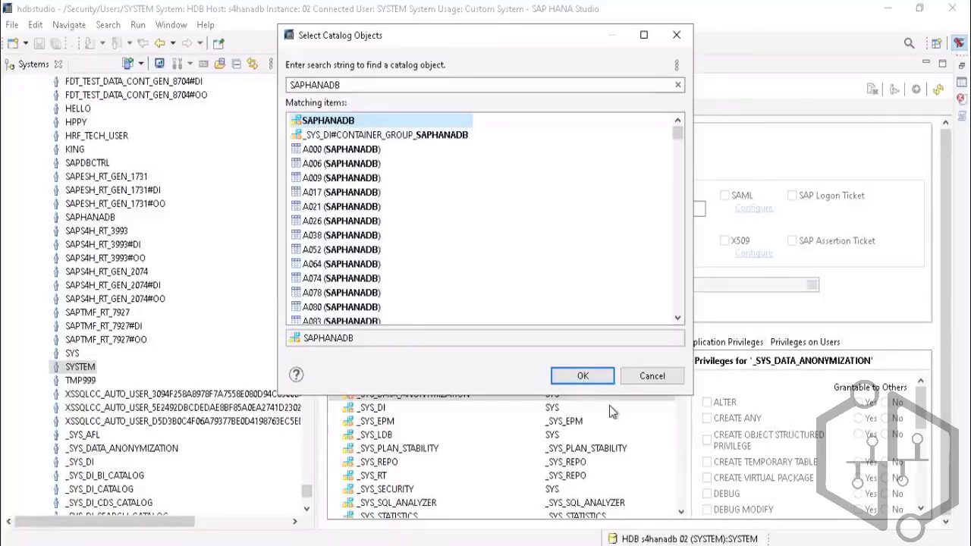
left_click(582, 377)
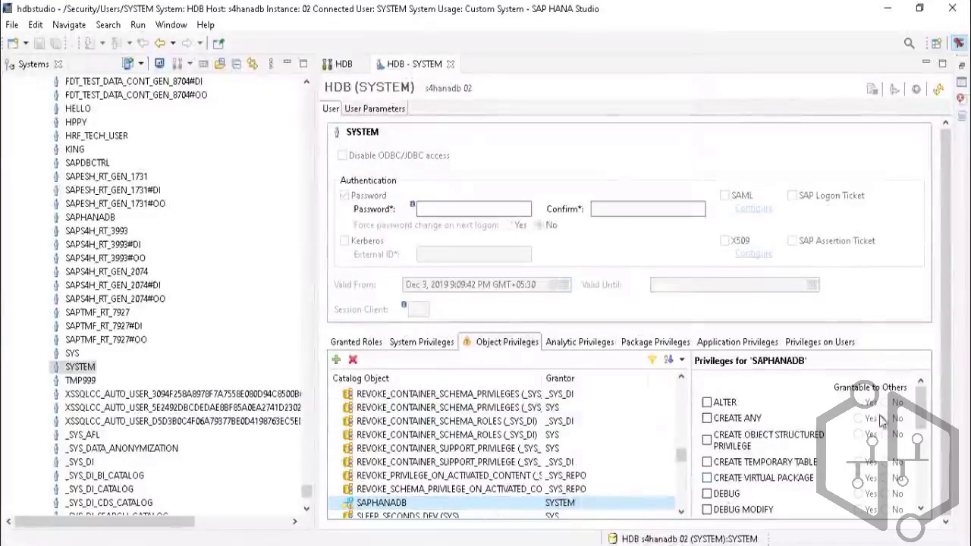
Enable the SELECT privilege on the SAPHANADB schema for the SYSTEM user
left_click_drag(923, 423, 923, 460)
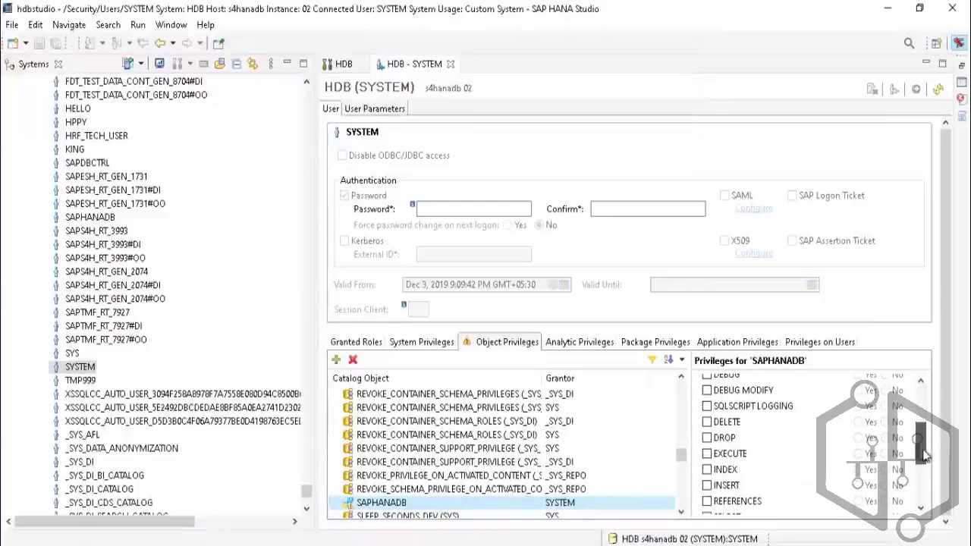
scroll(878, 449, "up", 3)
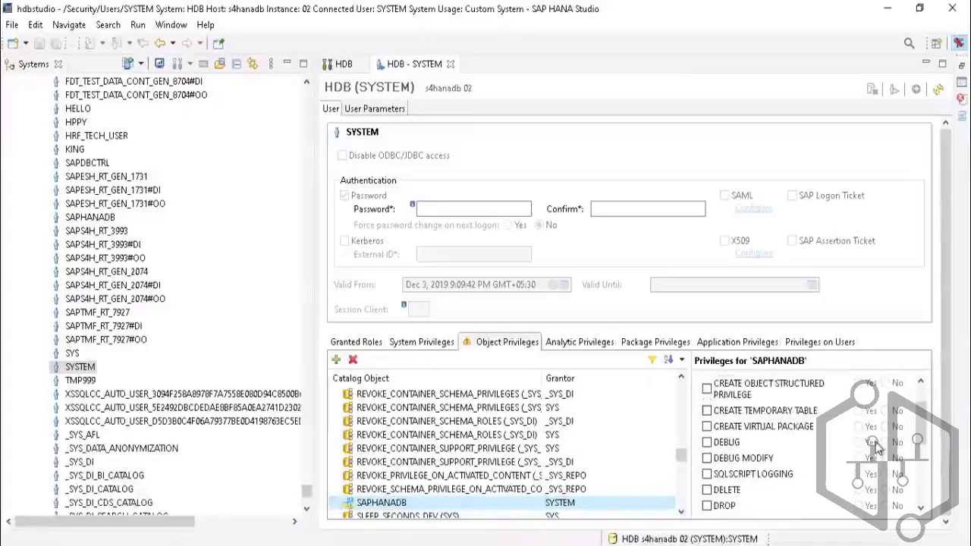
scroll(878, 449, "down", 5)
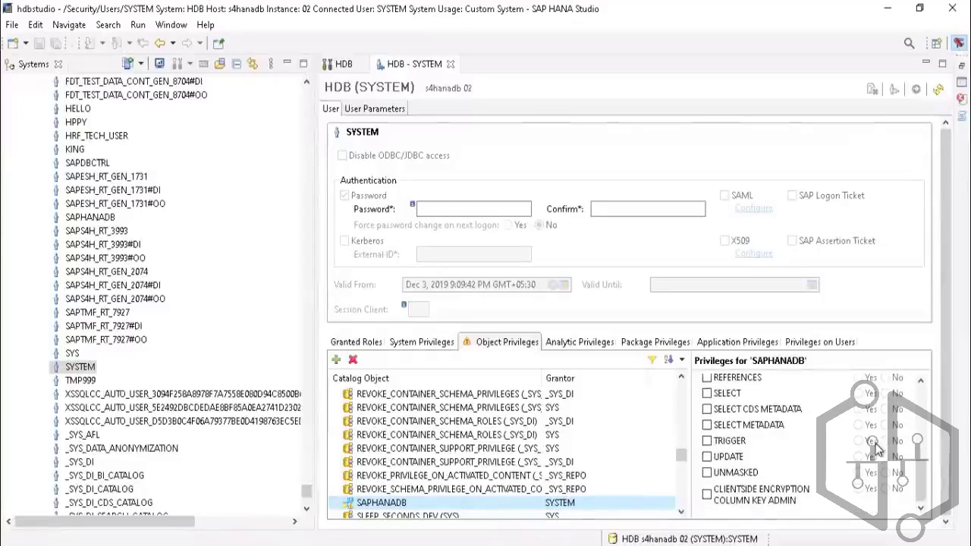
left_click(708, 394)
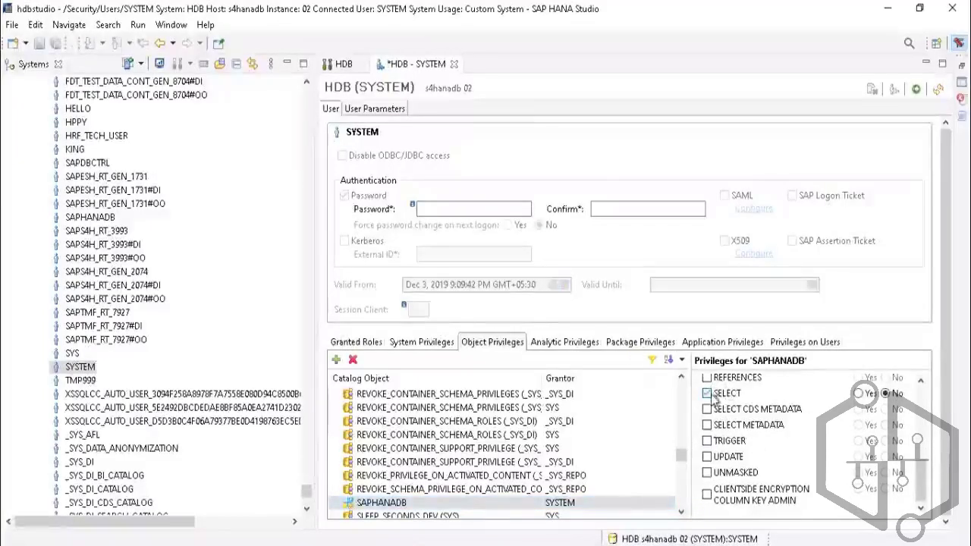
Enable the EXECUTE privilege on the SAPHANADB schema as well and try to deploy the SYSTEM user's changes
scroll(770, 454, "up", 2)
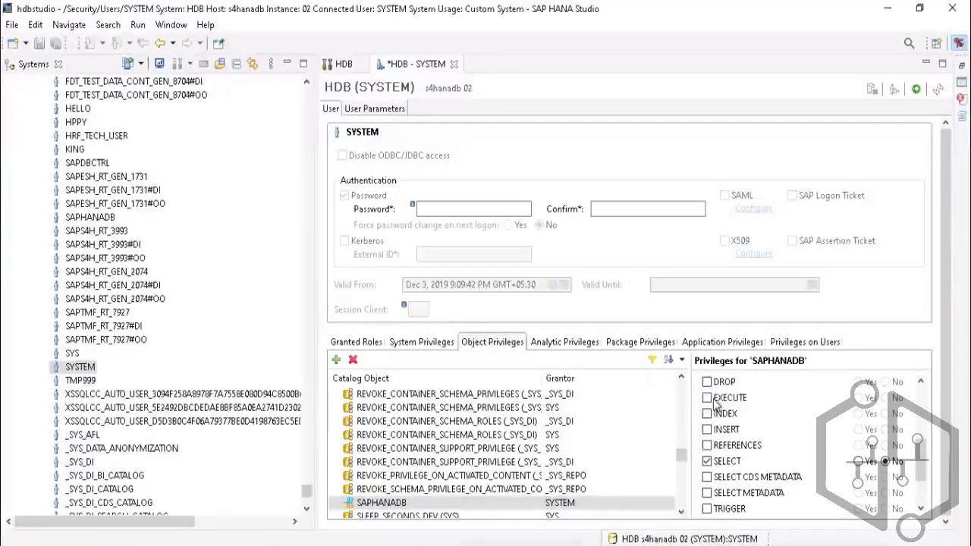
scroll(815, 449, "up", 3)
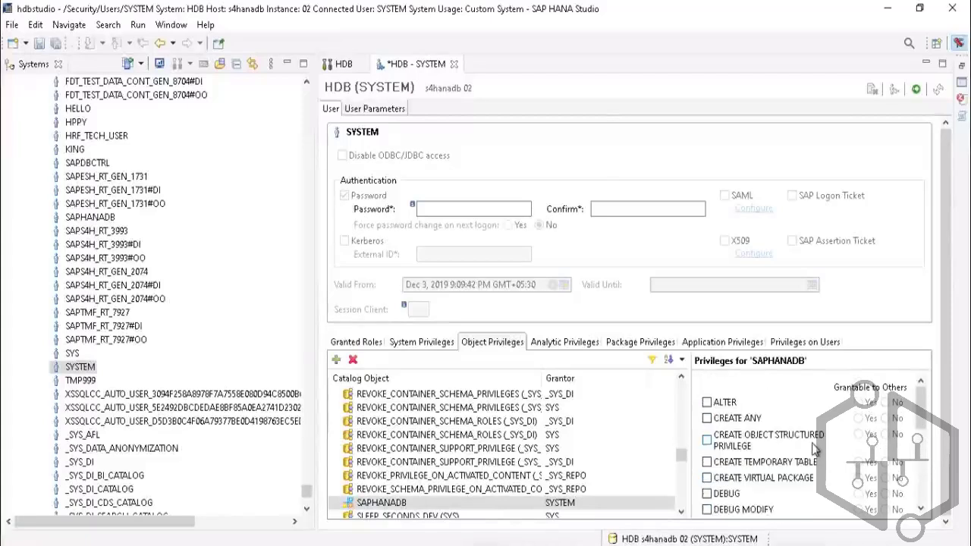
scroll(814, 449, "down", 4)
scroll(758, 451, "up", 2)
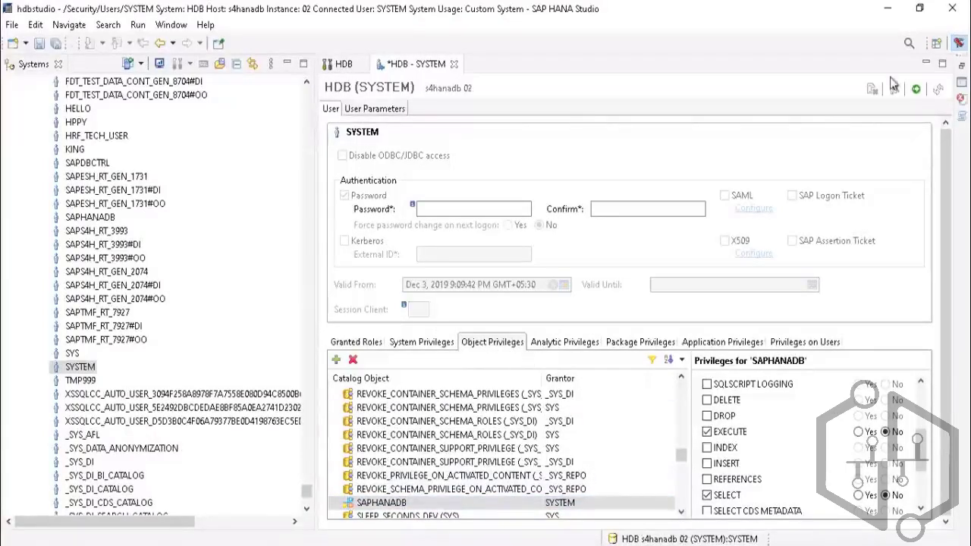
left_click(916, 89)
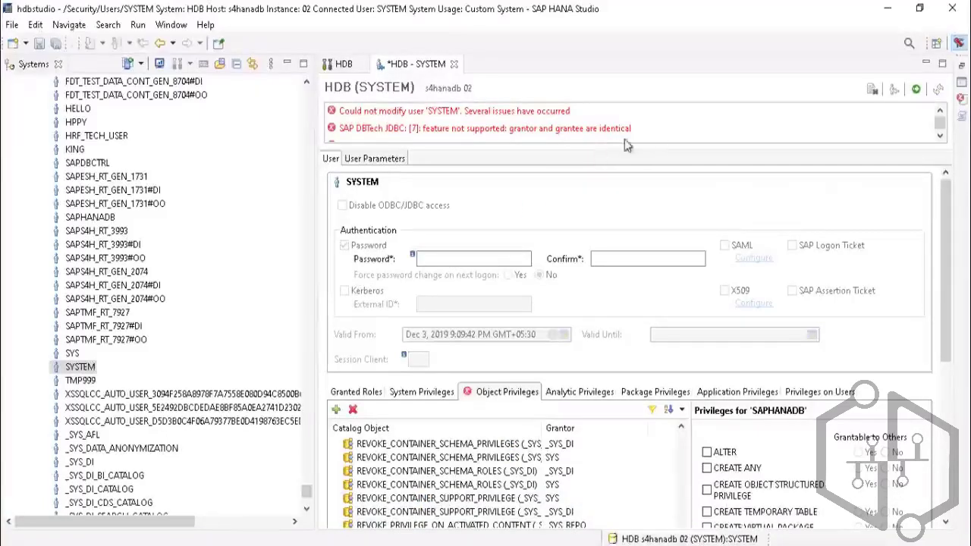
Read through the error messages reported for the SYSTEM user's modification
left_click(940, 135)
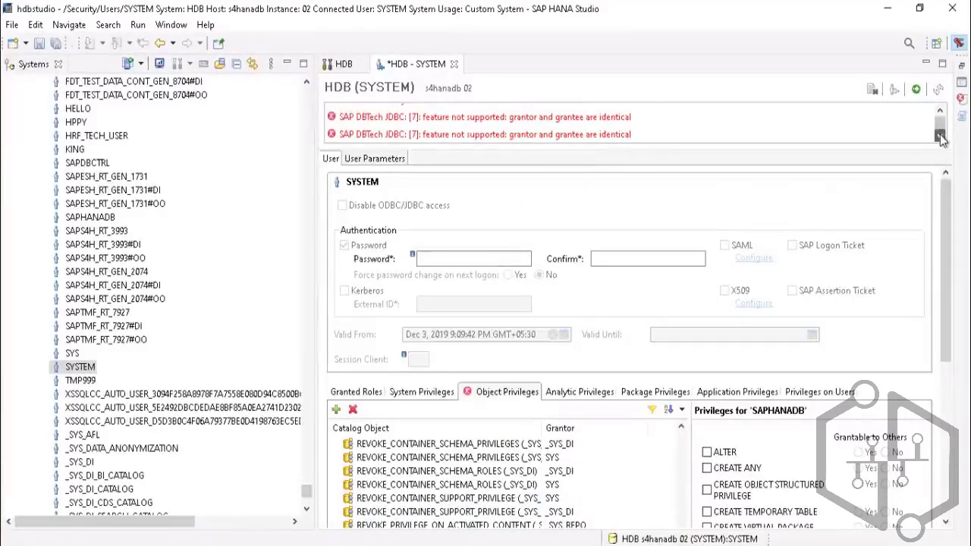
left_click(941, 135)
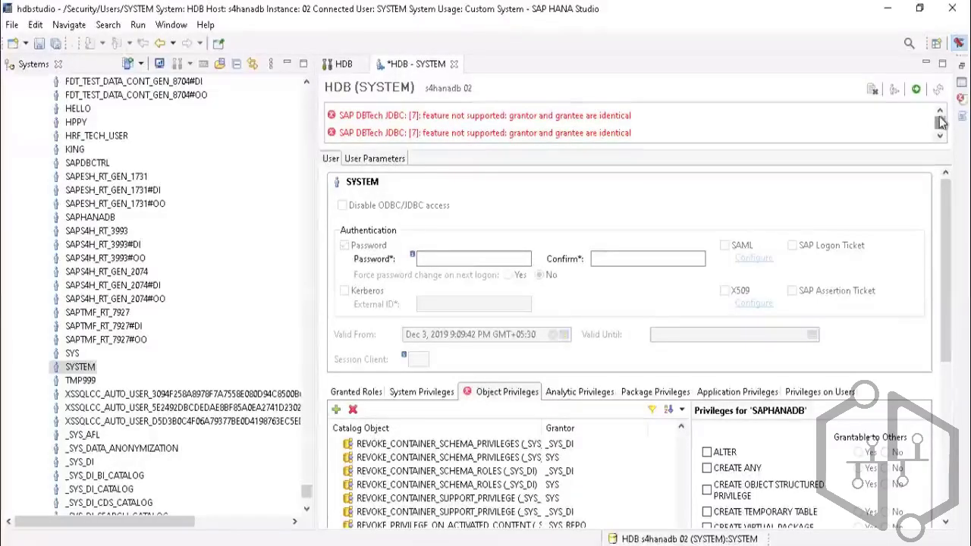
scroll(941, 128, "up", 1)
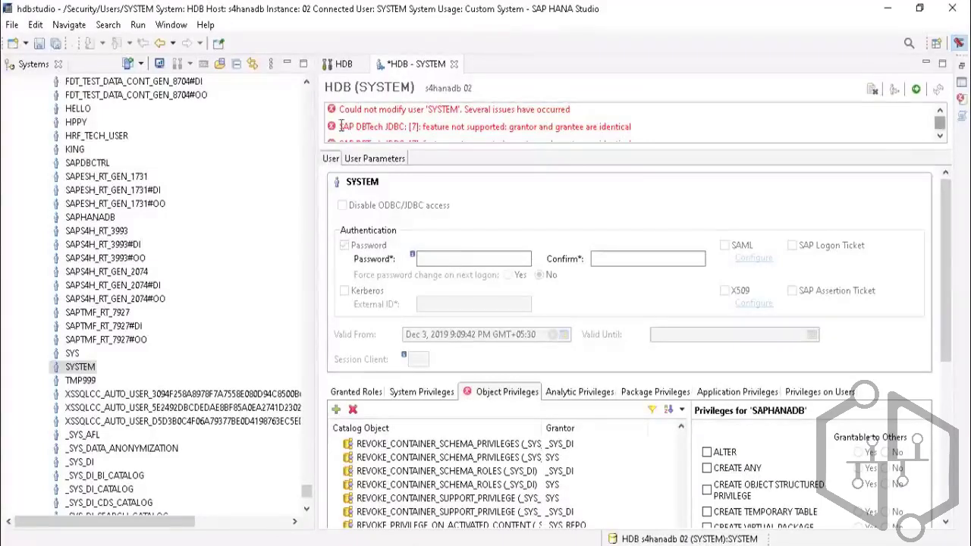
left_click_drag(638, 133, 339, 134)
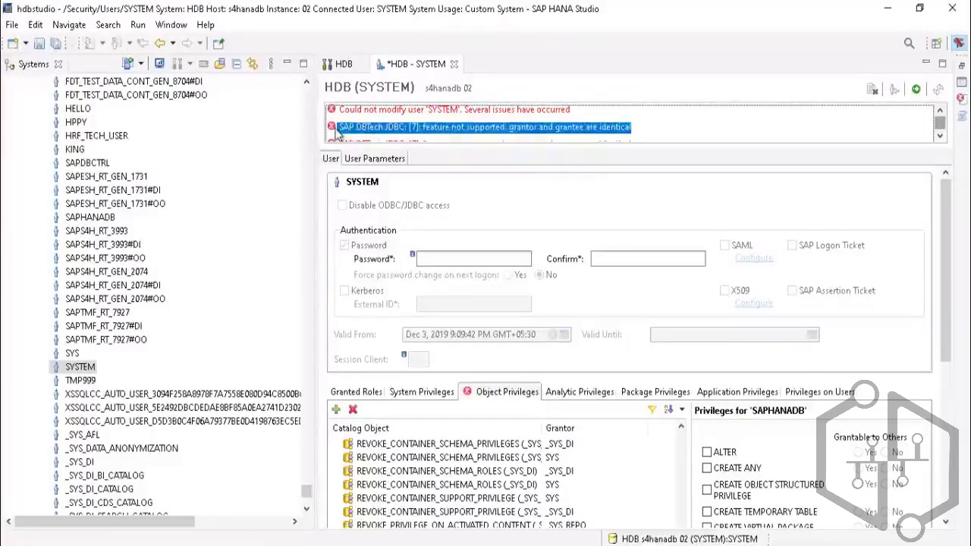
left_click_drag(582, 113, 290, 108)
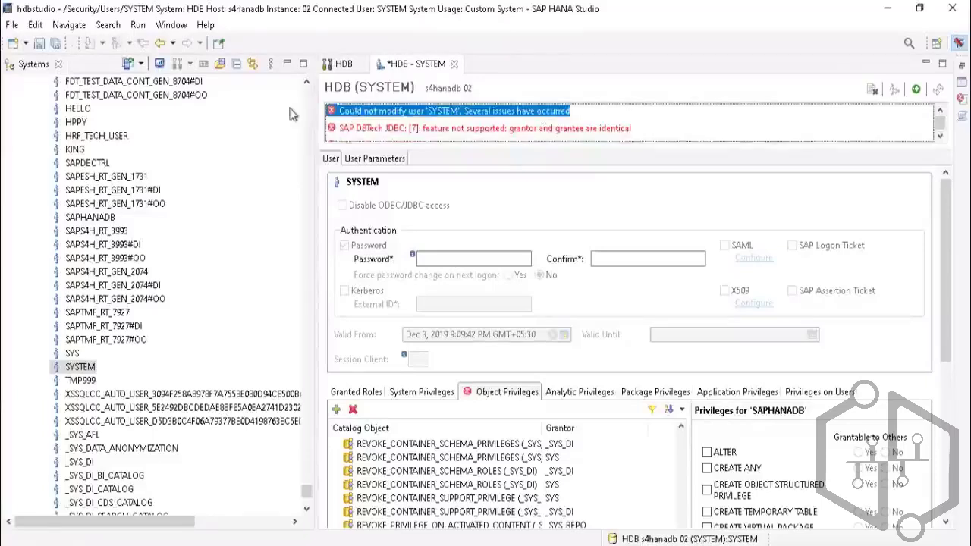
left_click(654, 135)
left_click_drag(638, 130, 321, 120)
left_click(654, 123)
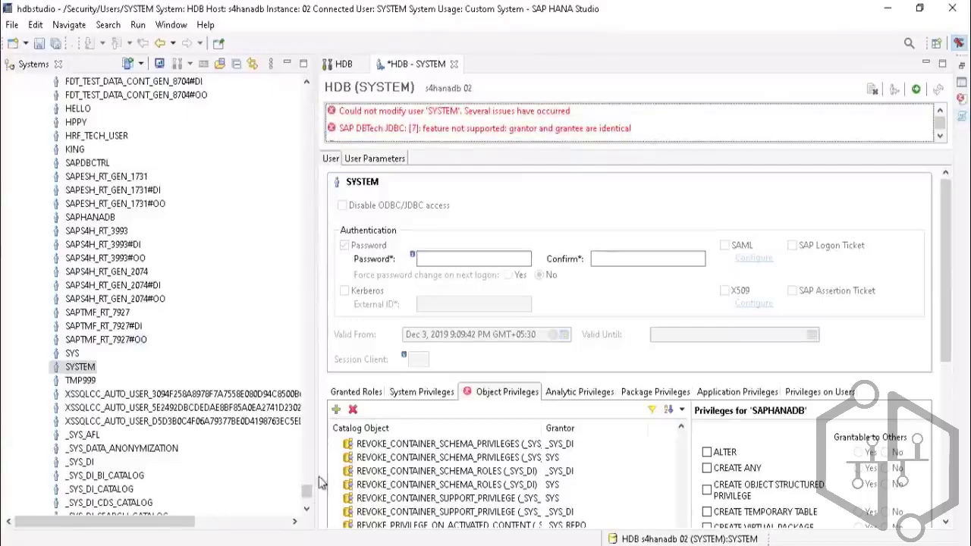
Remove the HDB (HELLO) system from the systems list and confirm the deletion
left_click_drag(307, 490, 307, 87)
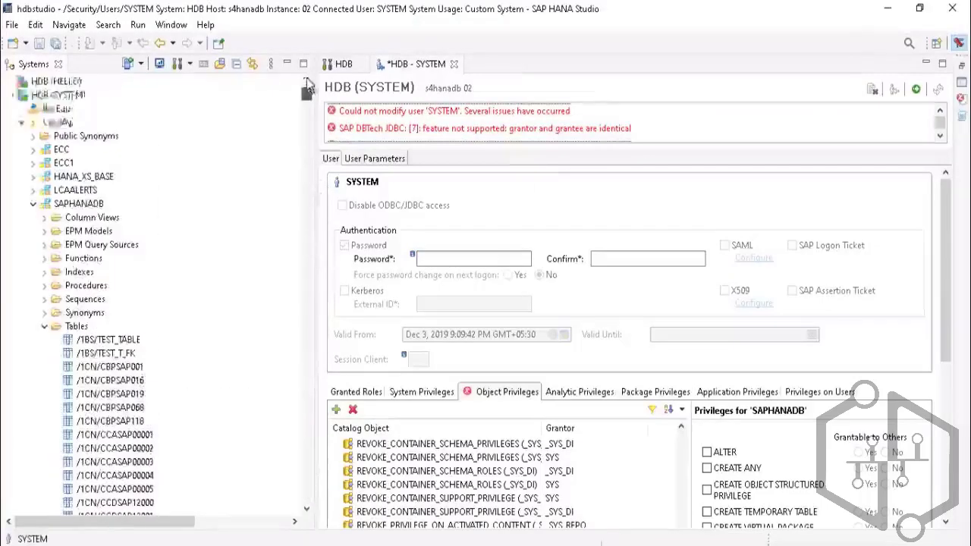
left_click(11, 98)
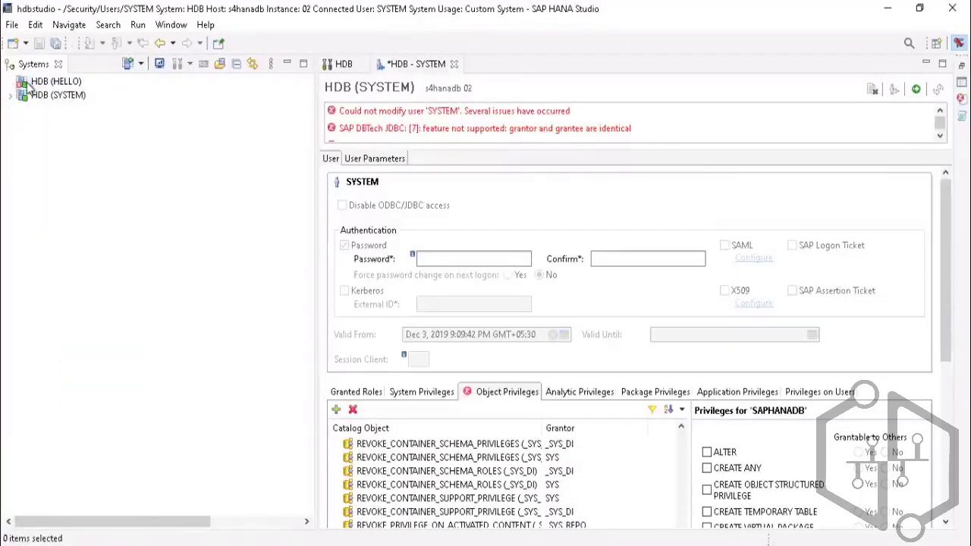
mouse_move(46, 87)
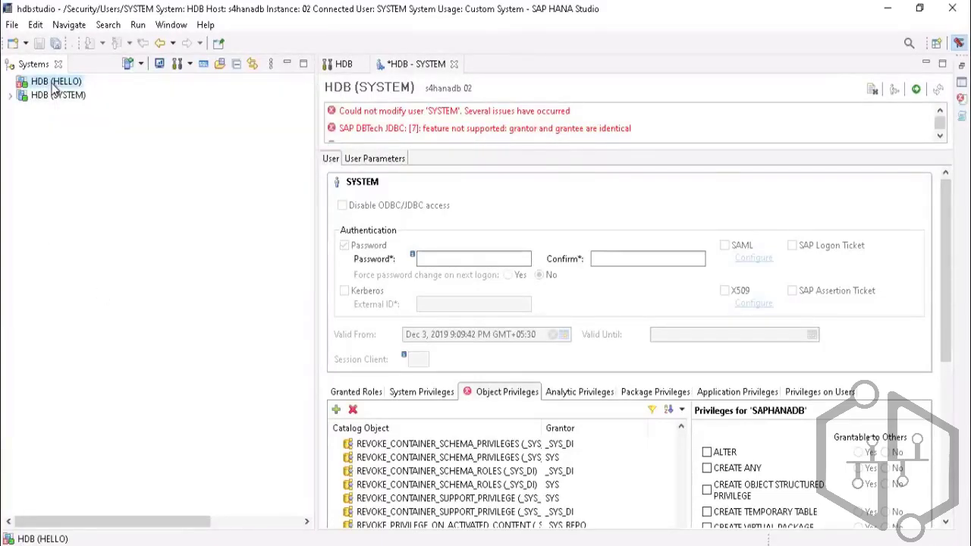
right_click(54, 85)
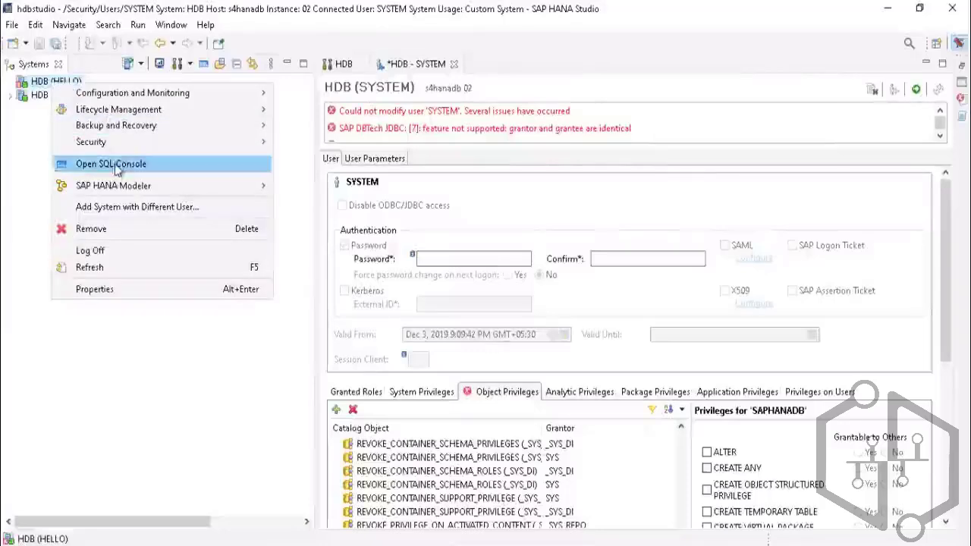
left_click(83, 231)
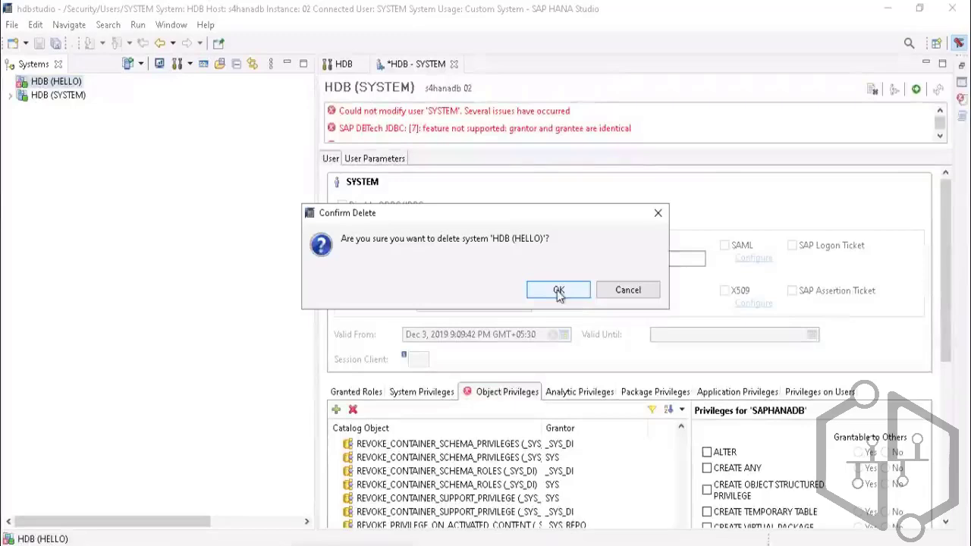
left_click(559, 292)
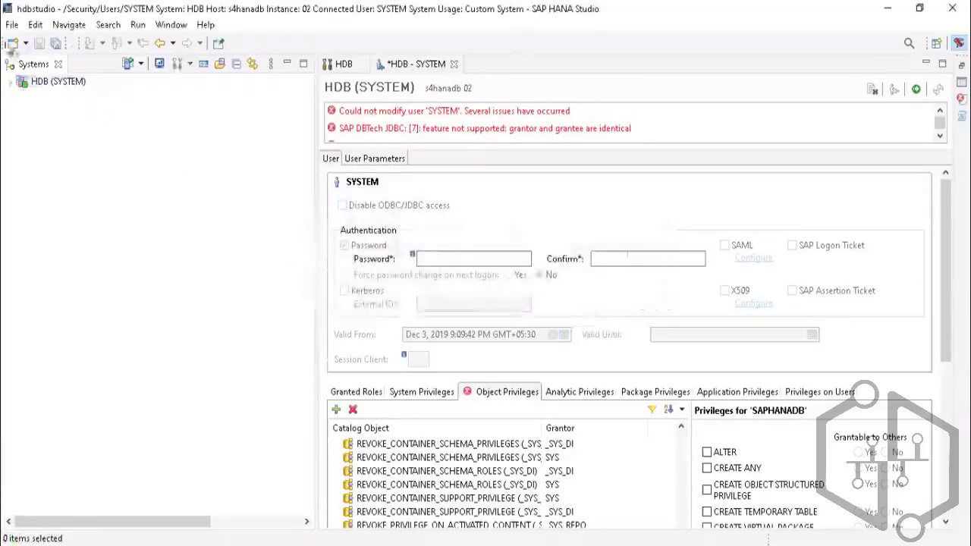
Start adding the HDB system with a different user and enter HELLO as the database user name
right_click(53, 82)
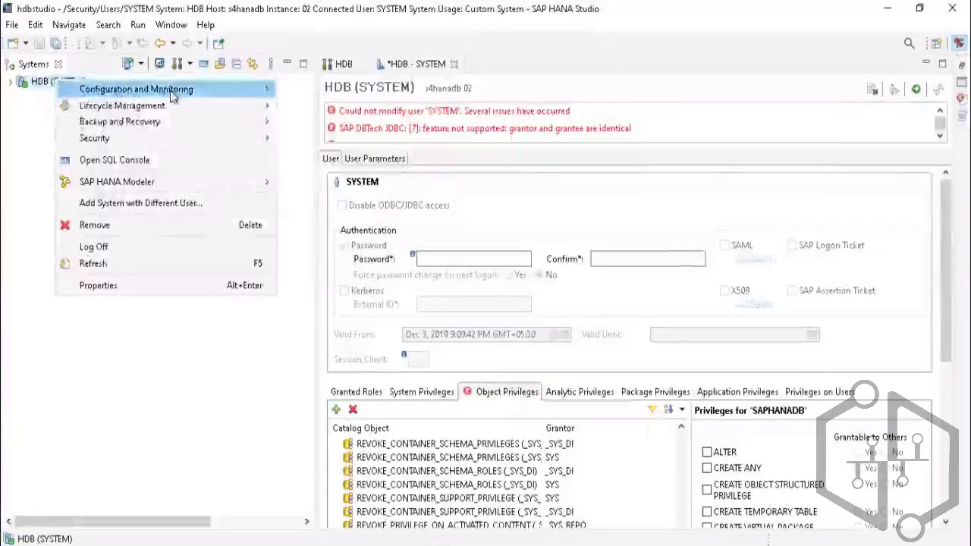
left_click(203, 204)
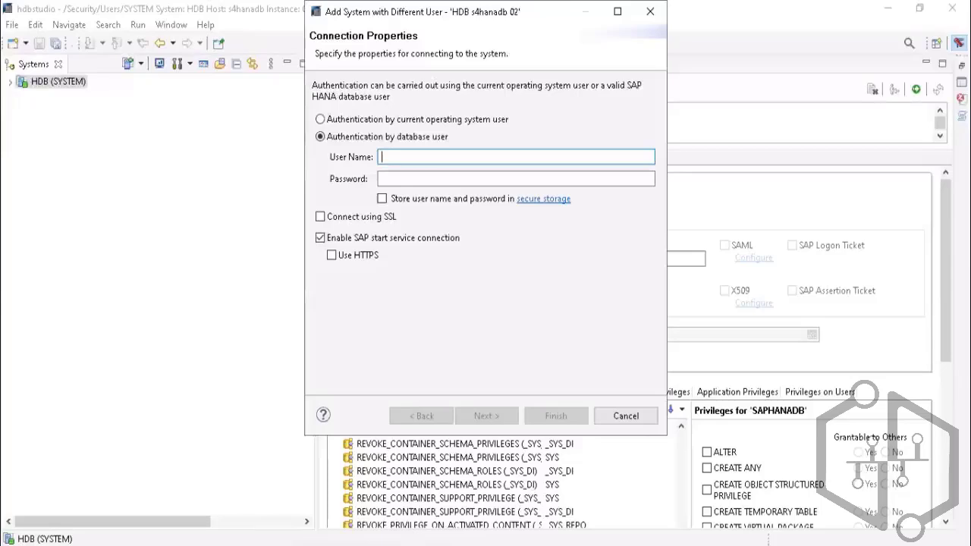
left_click(474, 544)
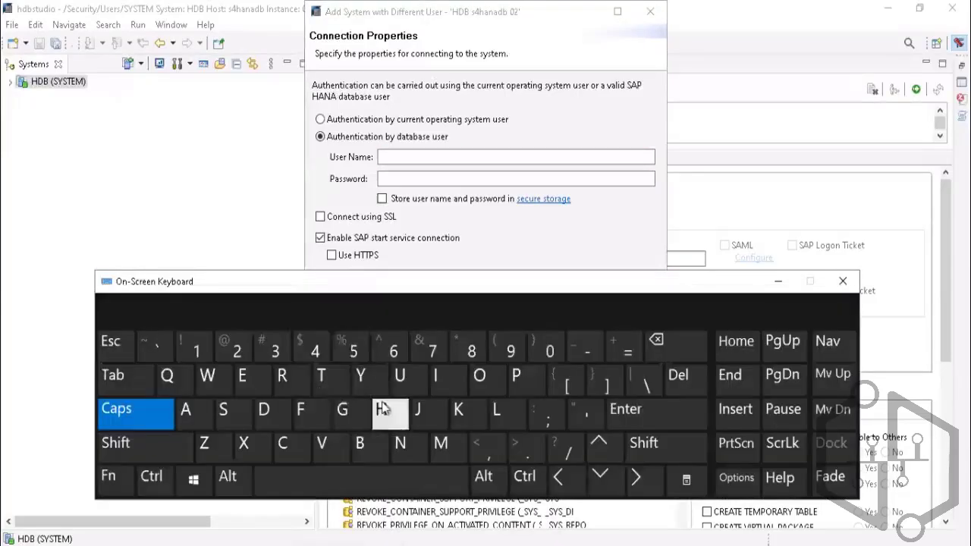
left_click(383, 406)
left_click(266, 389)
left_click(515, 420)
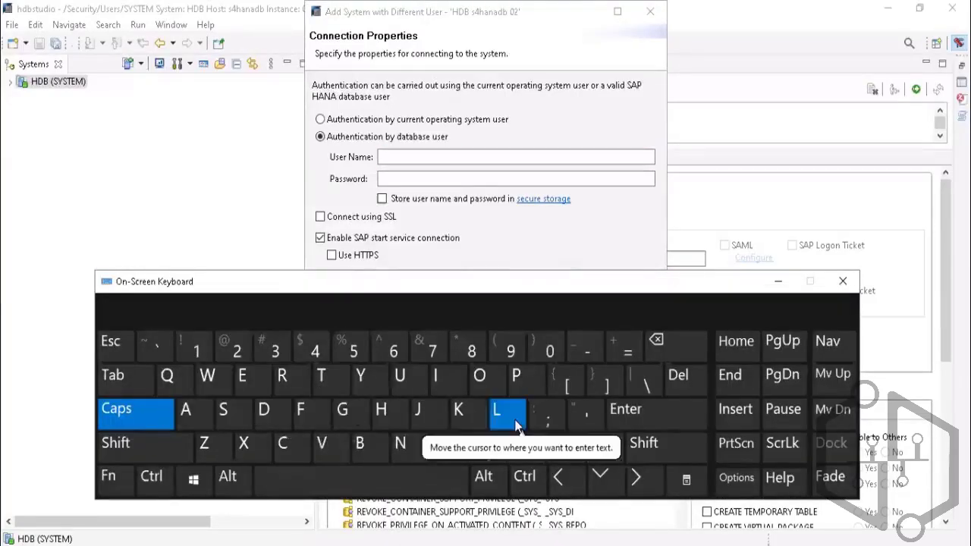
left_click(448, 156)
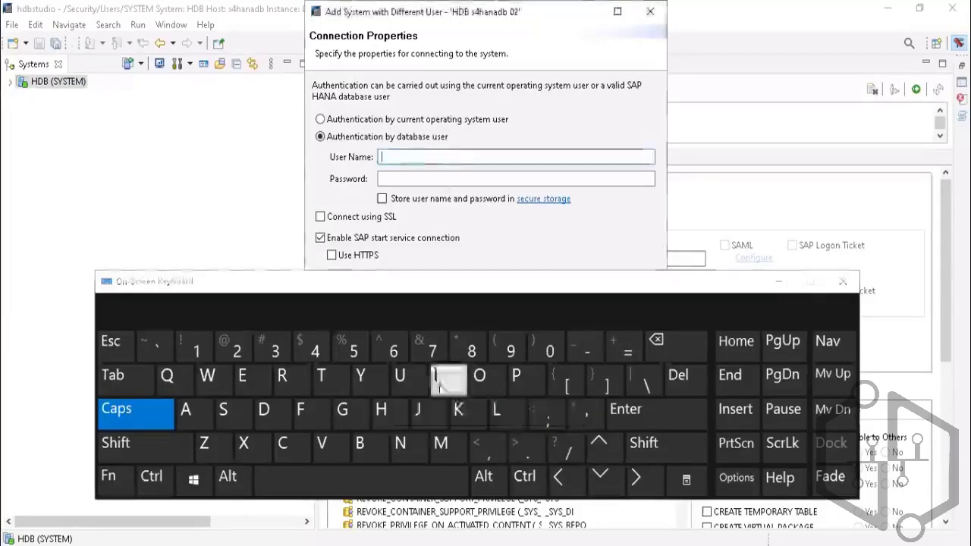
left_click(383, 410)
left_click(245, 375)
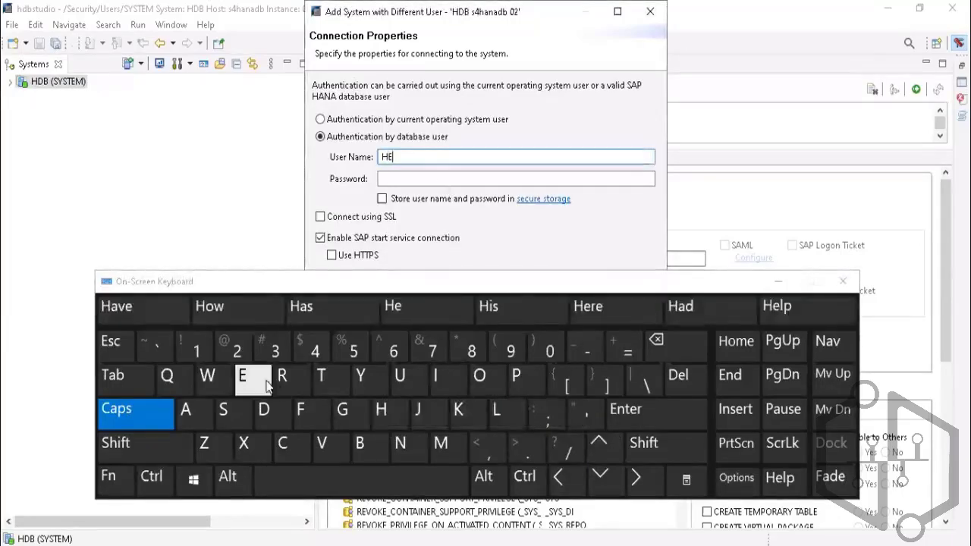
left_click(491, 421)
left_click(492, 421)
left_click(481, 374)
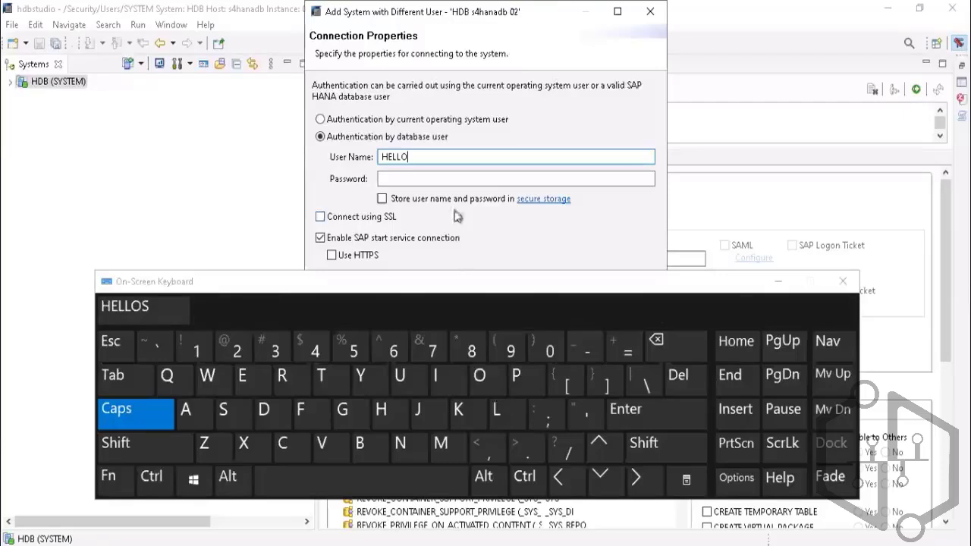
Try to connect as HELLO by entering the account password and storing the credentials in secure storage, and cancel adding the system
left_click(451, 180)
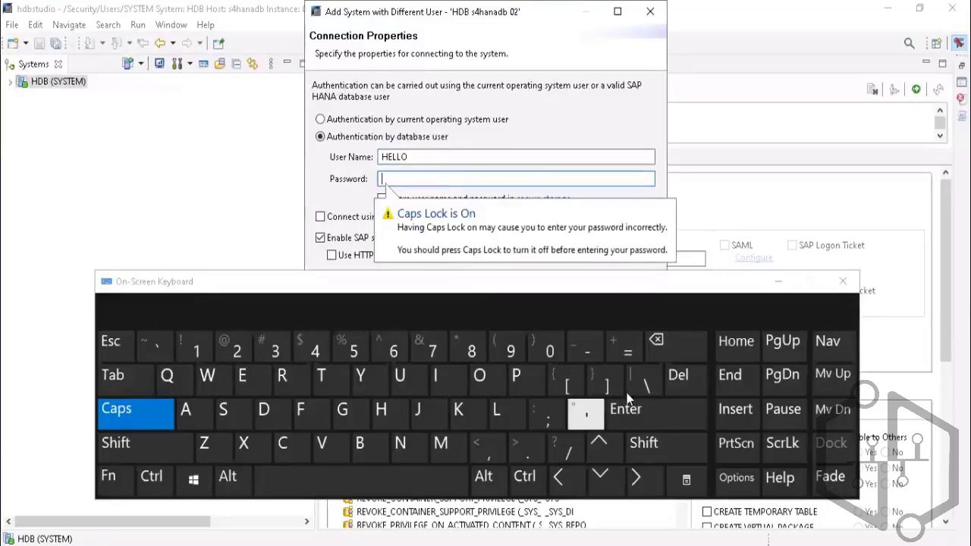
left_click(136, 421)
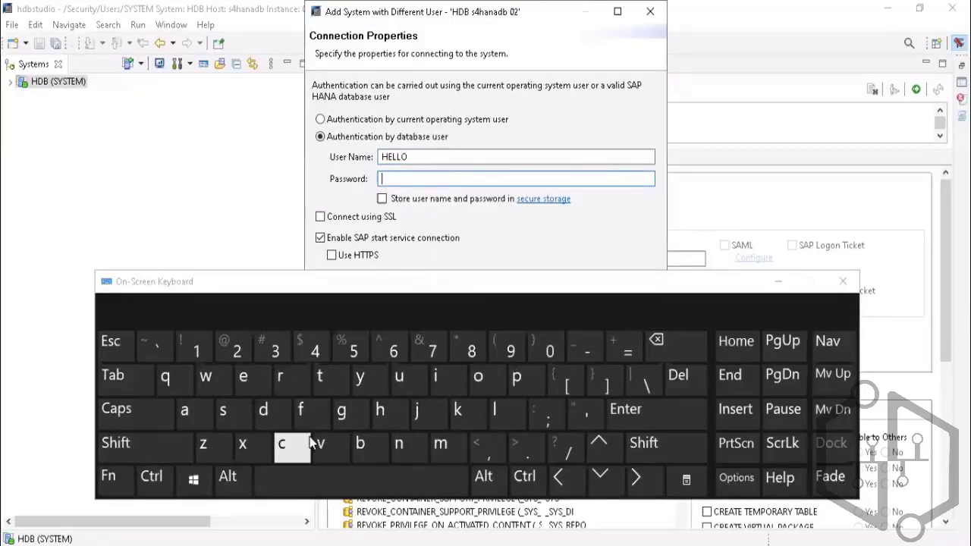
left_click(509, 420)
left_click(470, 383)
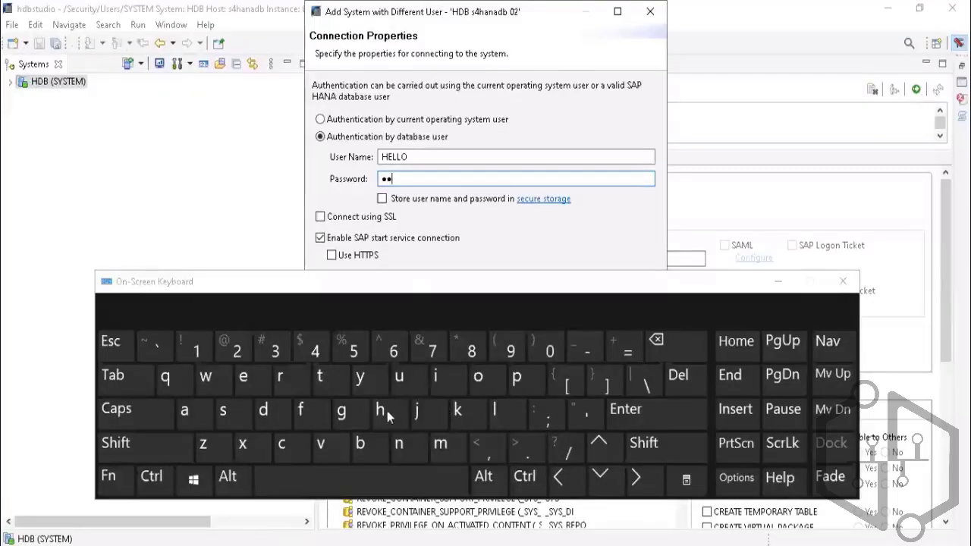
left_click(676, 339)
left_click(676, 339)
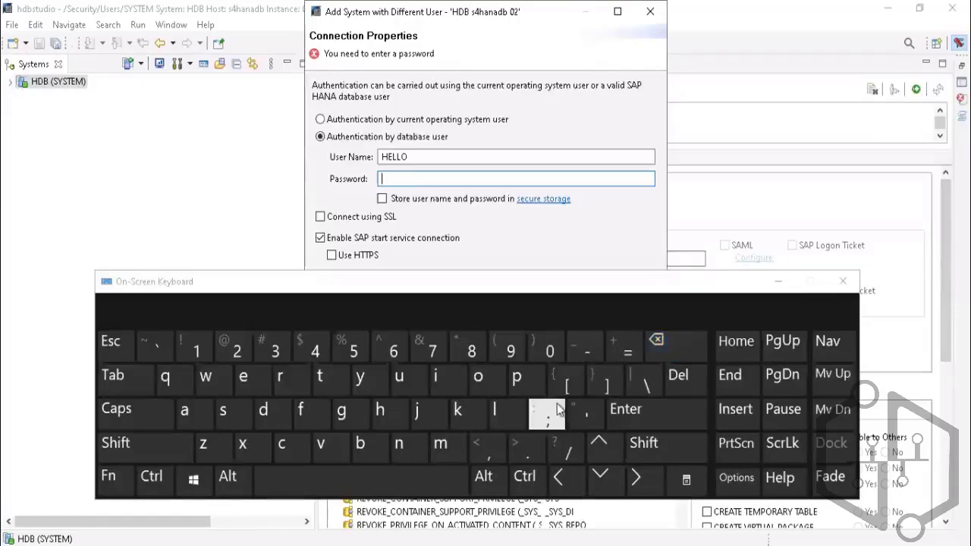
left_click(532, 386)
left_click(488, 381)
left_click(498, 412)
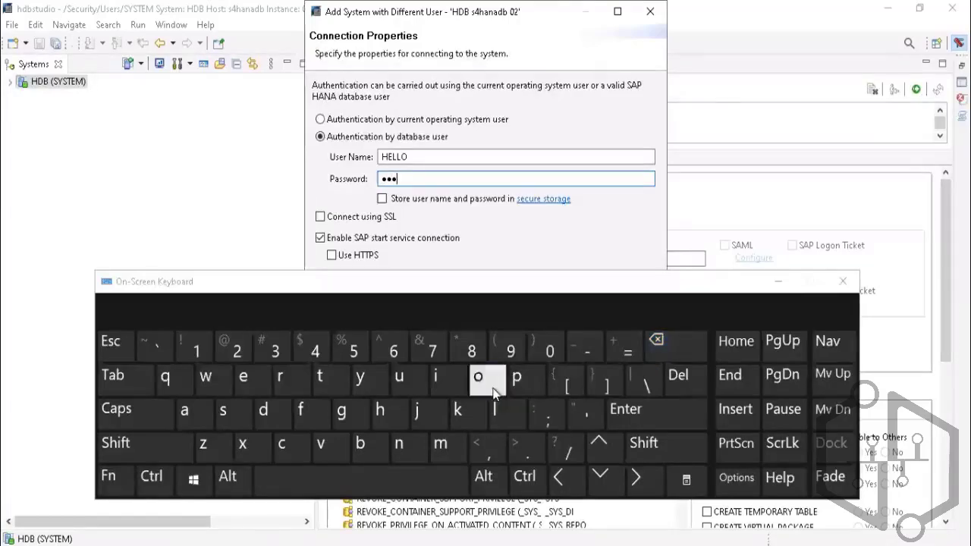
left_click(488, 382)
left_click(511, 351)
left_click(471, 351)
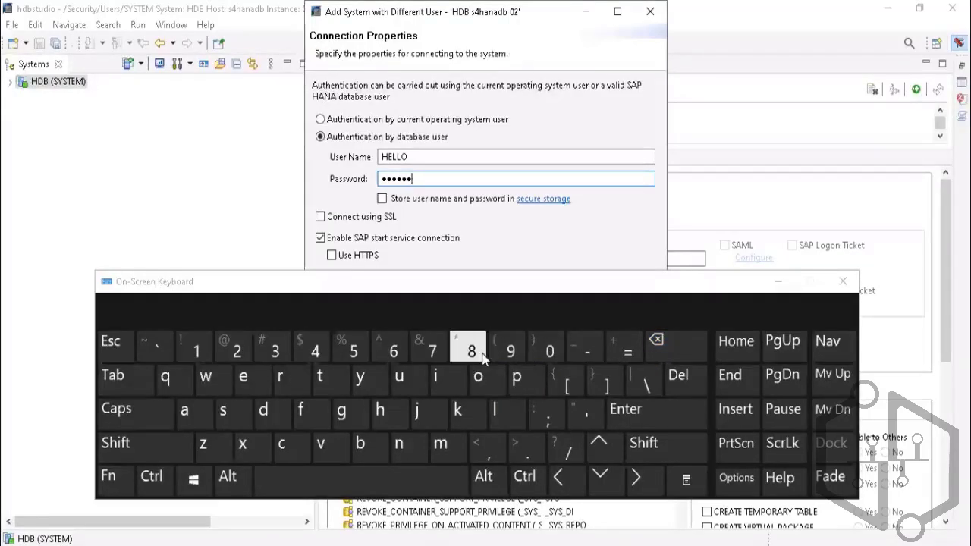
left_click(433, 353)
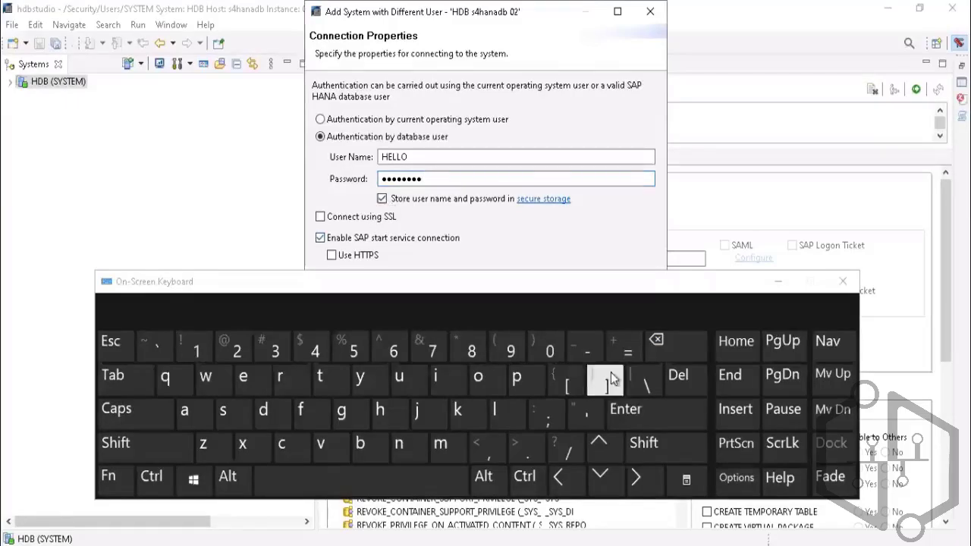
left_click(624, 409)
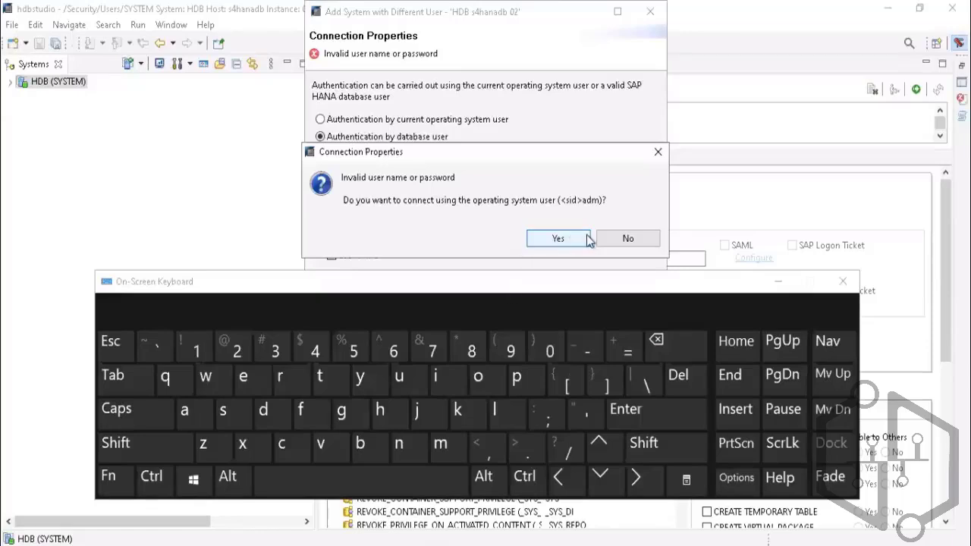
left_click(633, 242)
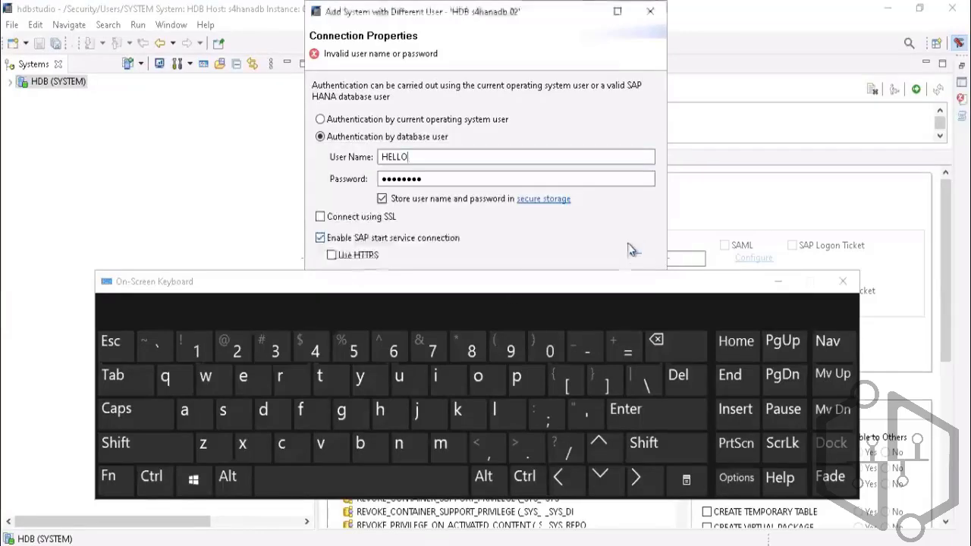
left_click(780, 283)
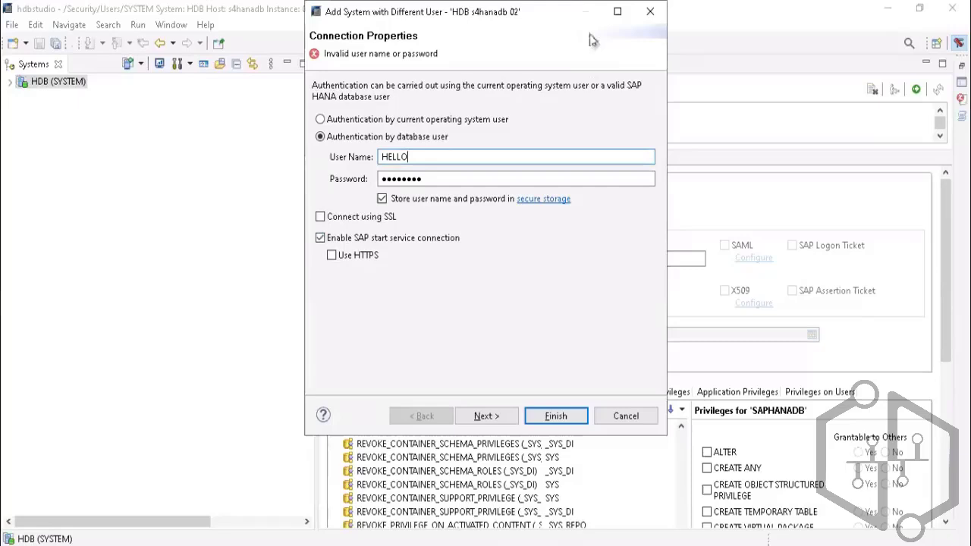
left_click(650, 12)
Open the HELLO user from the Security users of the HDB (SYSTEM) system for editing
left_click(9, 82)
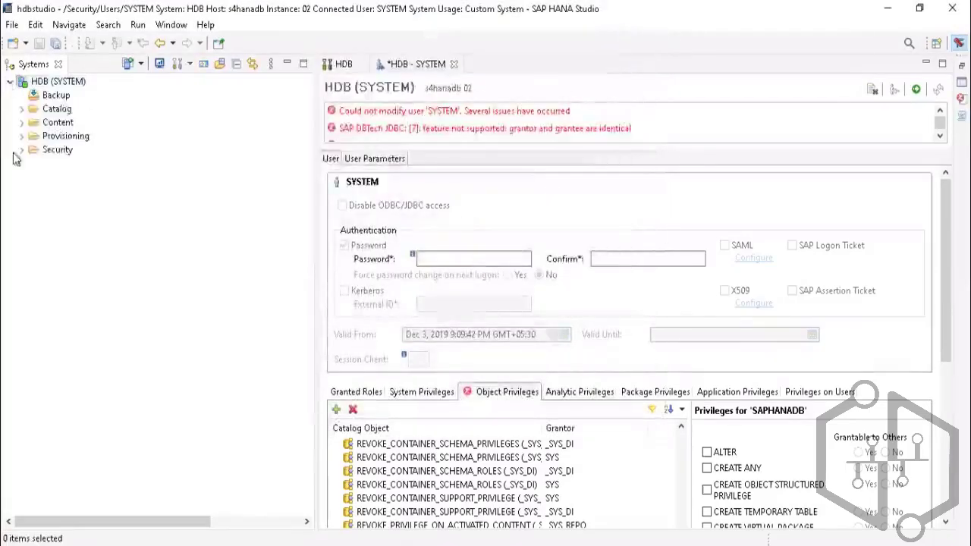
left_click(22, 151)
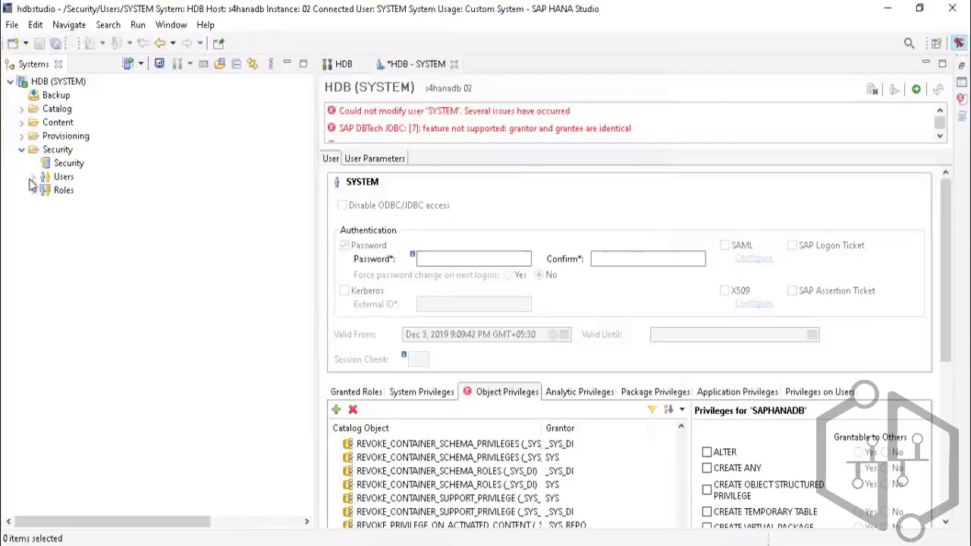
left_click(32, 178)
scroll(121, 325, "down", 3)
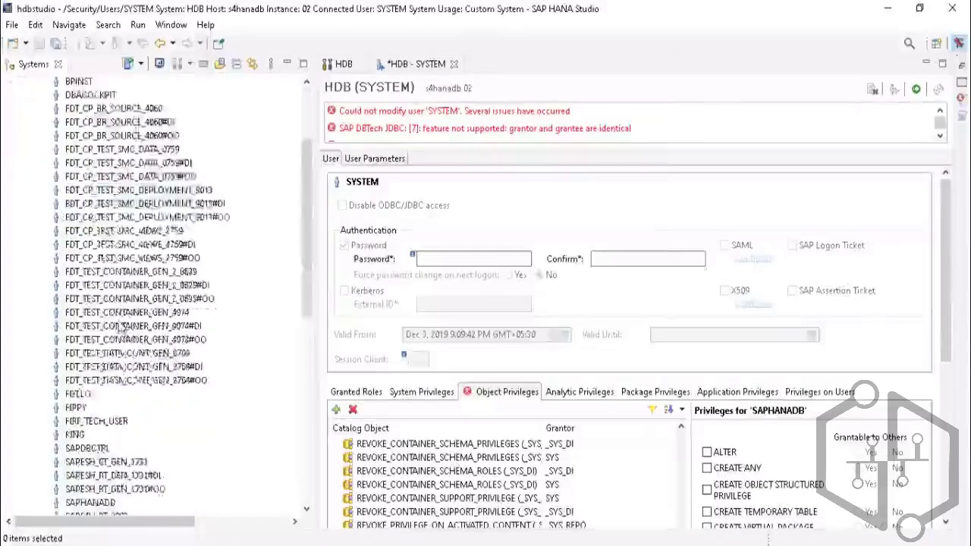
scroll(121, 325, "down", 4)
left_click(79, 233)
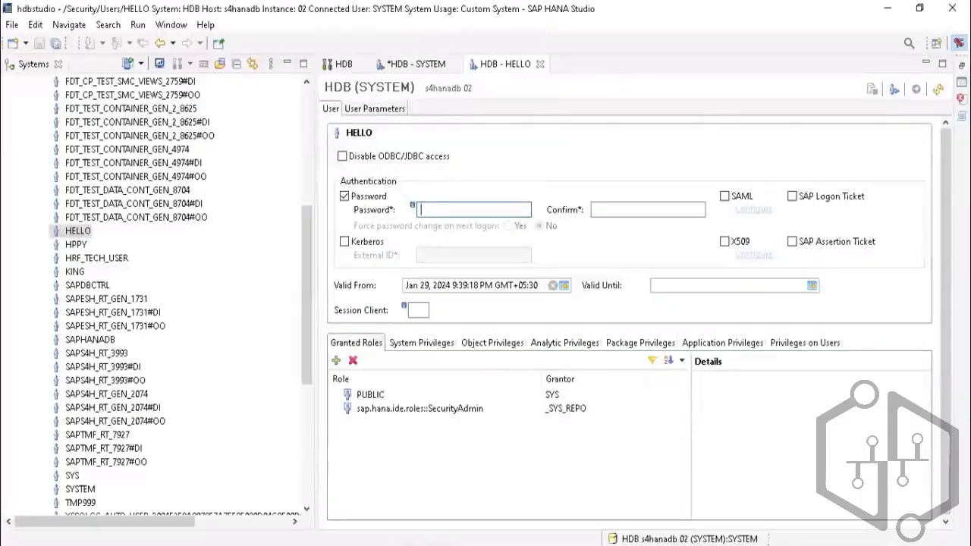
Enter the new account password for the HELLO user using the on-screen keyboard
key("ctrl+super+o")
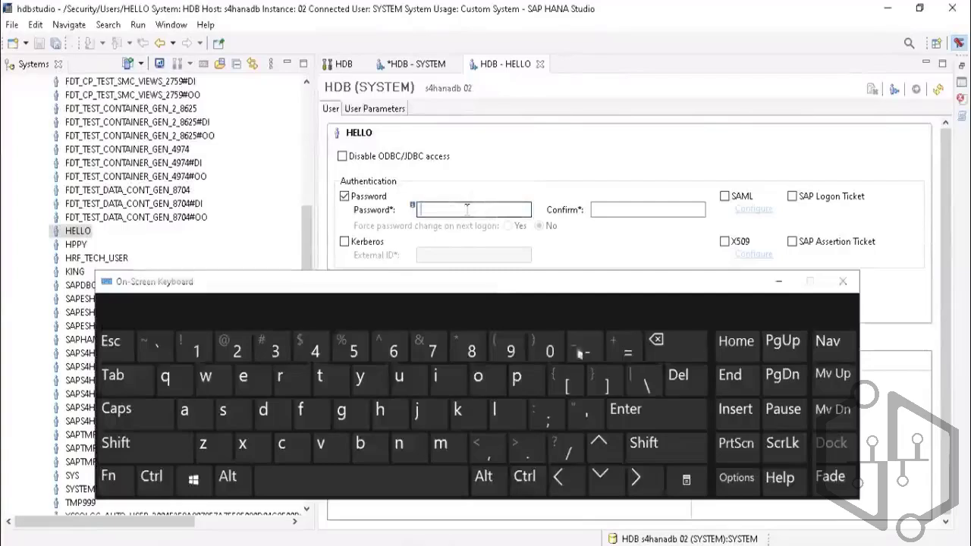
left_click(476, 377)
left_click(501, 411)
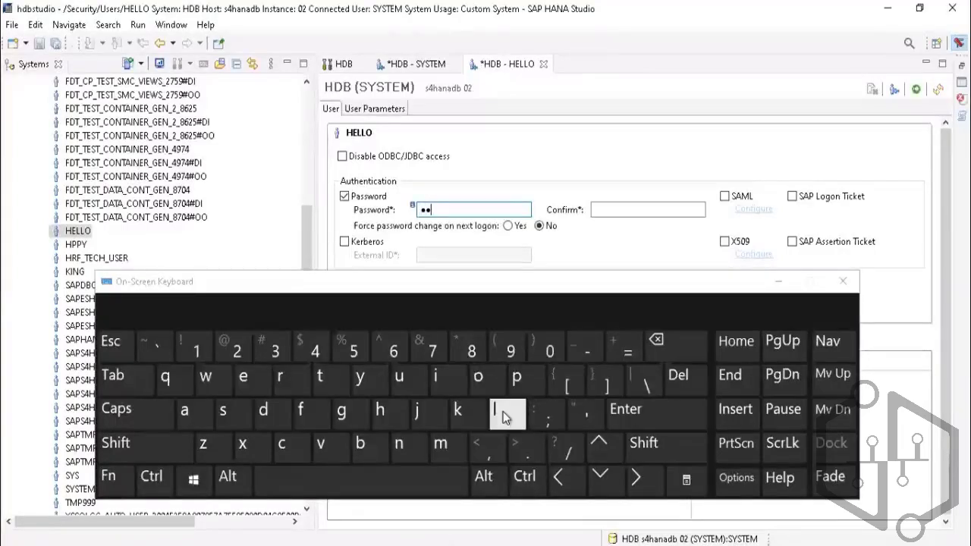
left_click(481, 379)
left_click(547, 347)
left_click(507, 353)
left_click(471, 352)
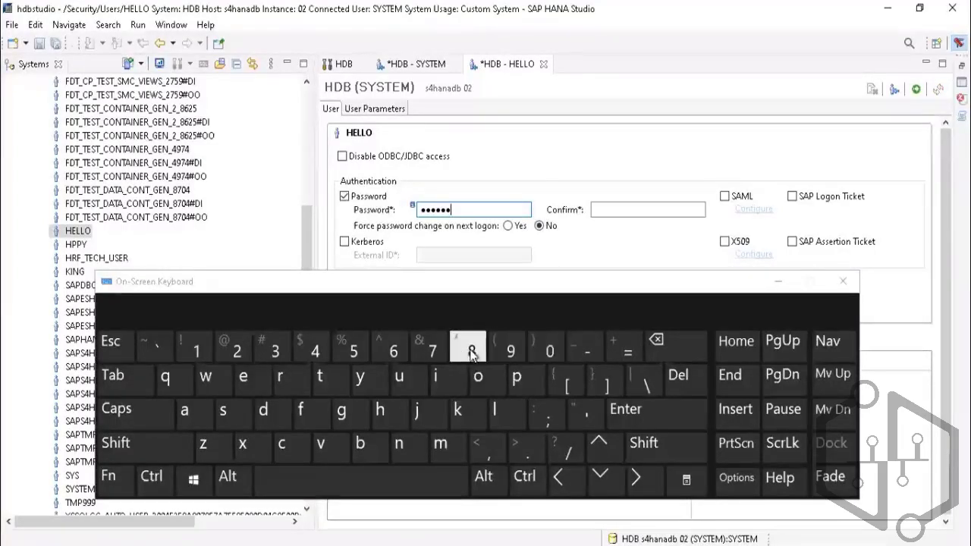
left_click(439, 351)
Repeat the new account password in the HELLO user's password confirmation
left_click(627, 210)
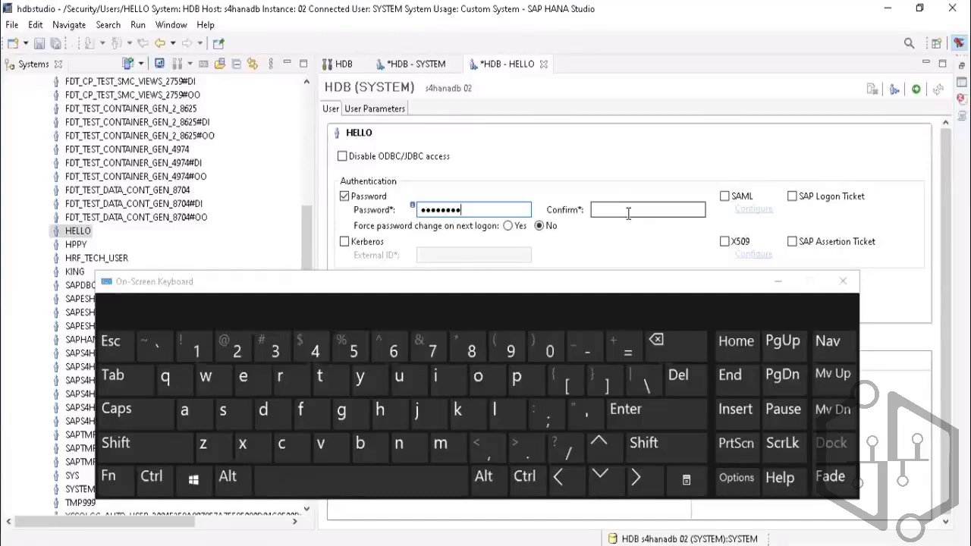
left_click(521, 378)
left_click(478, 377)
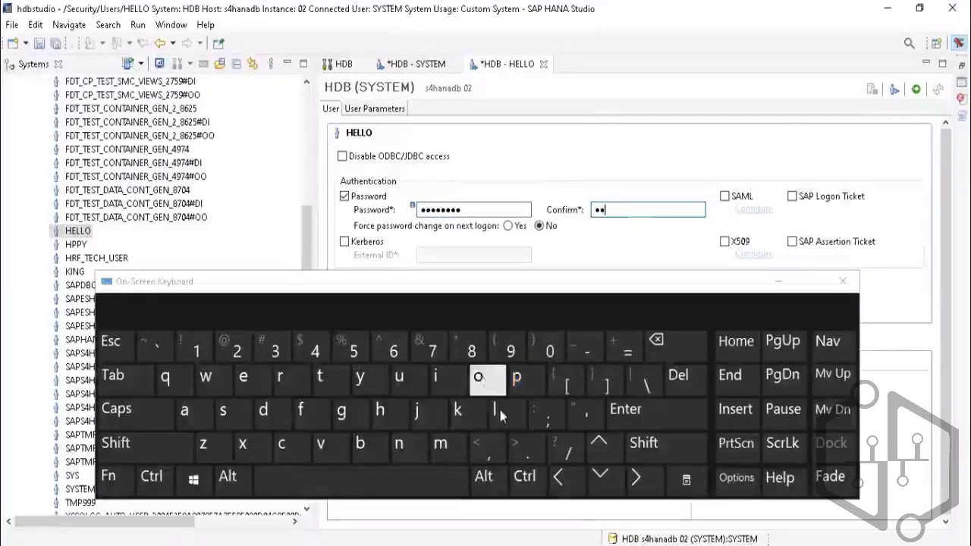
left_click(495, 410)
left_click(478, 377)
left_click(551, 353)
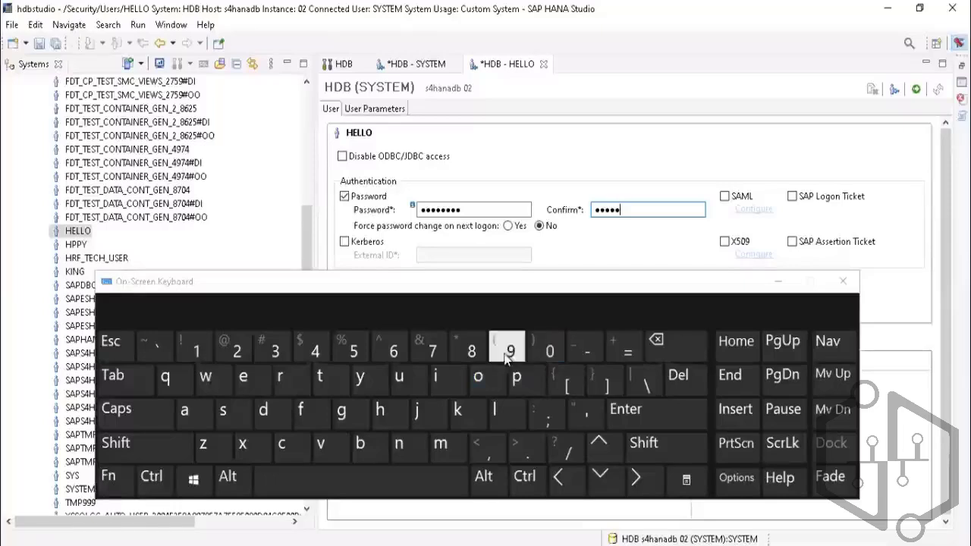
left_click(510, 351)
left_click(429, 349)
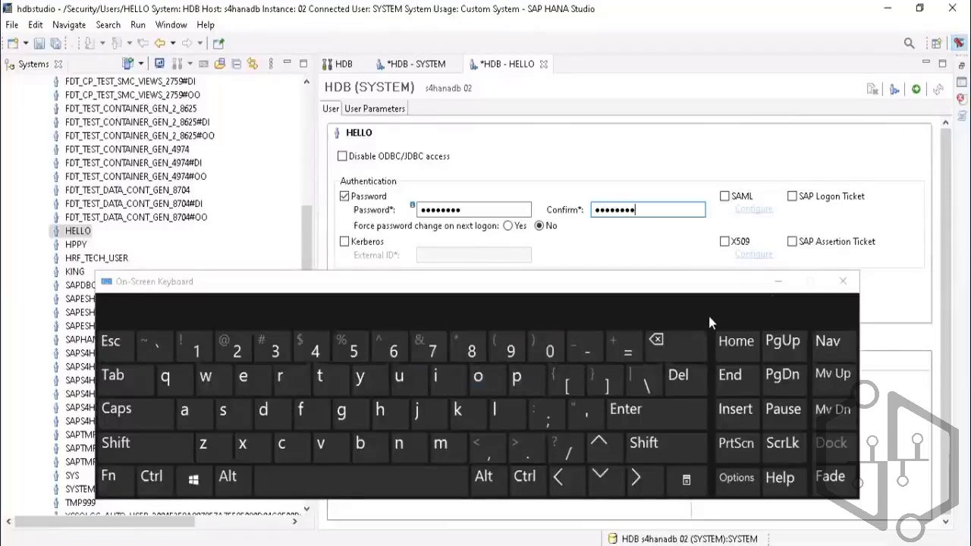
Deploy the pending changes to the HELLO user
left_click(777, 282)
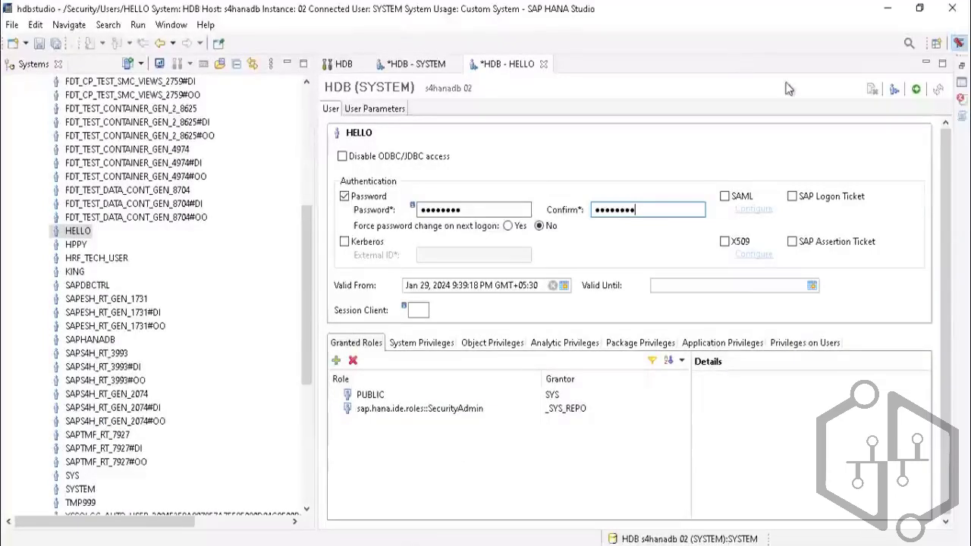
left_click(916, 91)
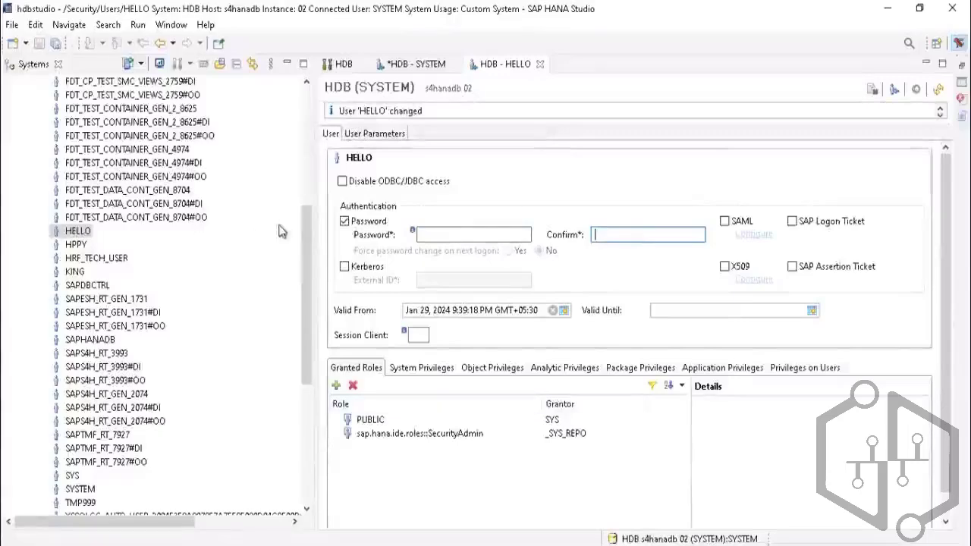
Start adding the HDB system with a different user and enter HELLO as the database user name
left_click_drag(310, 226, 313, 88)
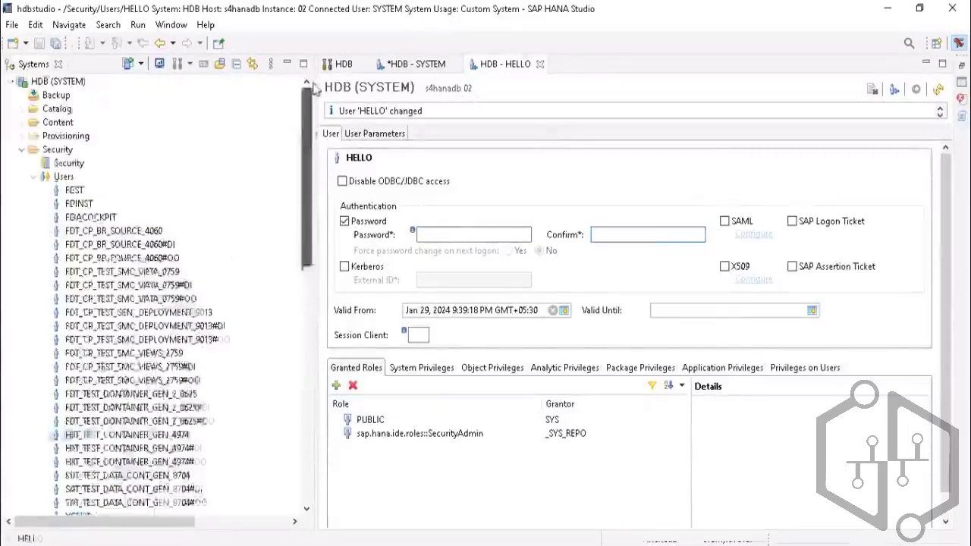
right_click(49, 82)
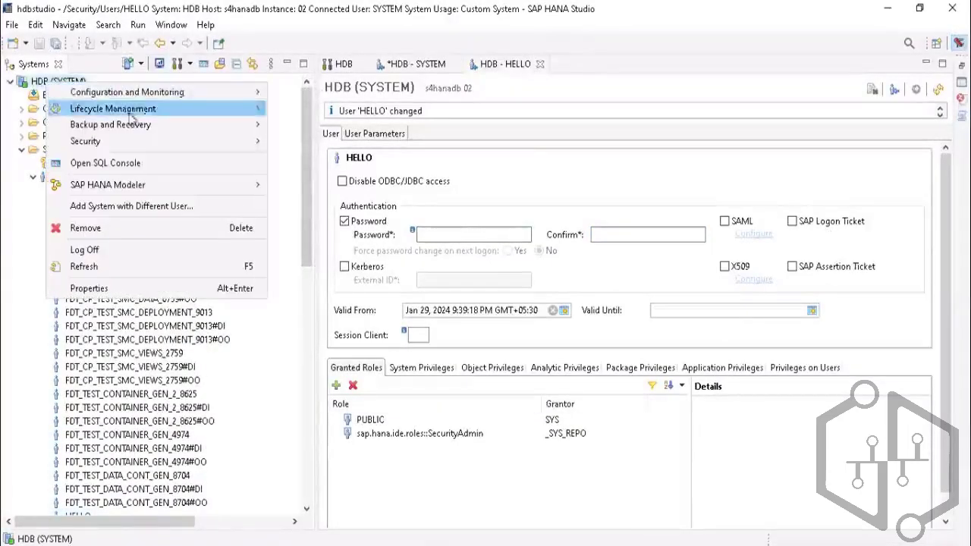
left_click(170, 210)
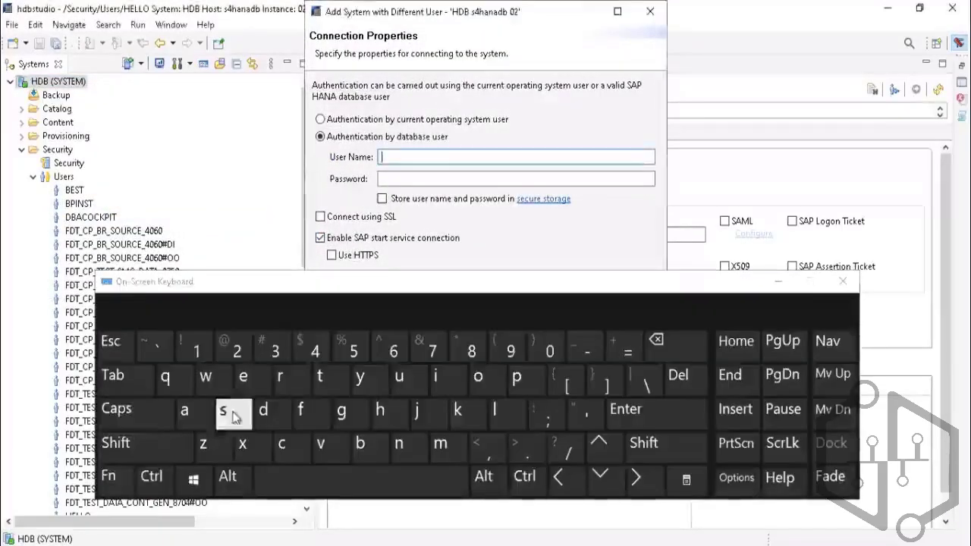
left_click(377, 410)
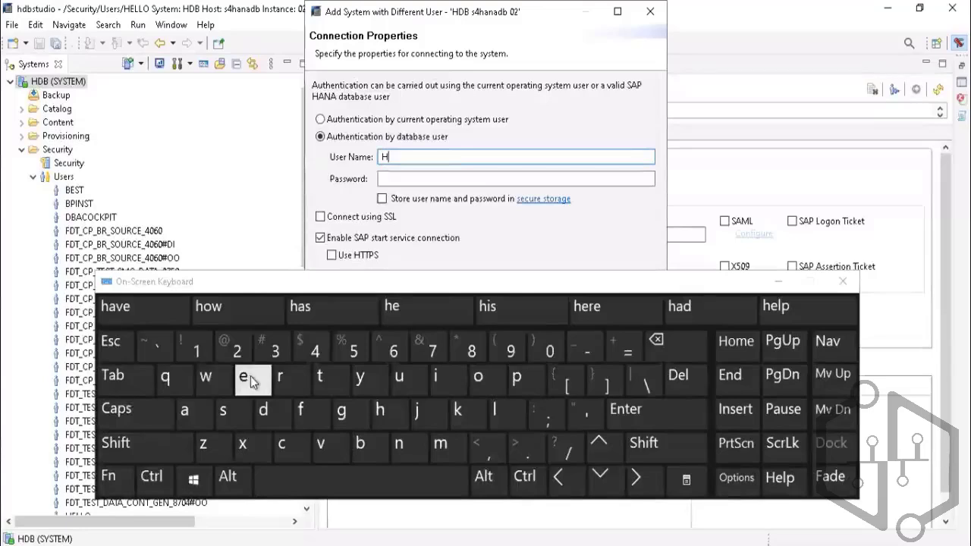
left_click(244, 382)
left_click(517, 413)
left_click(516, 414)
left_click(488, 382)
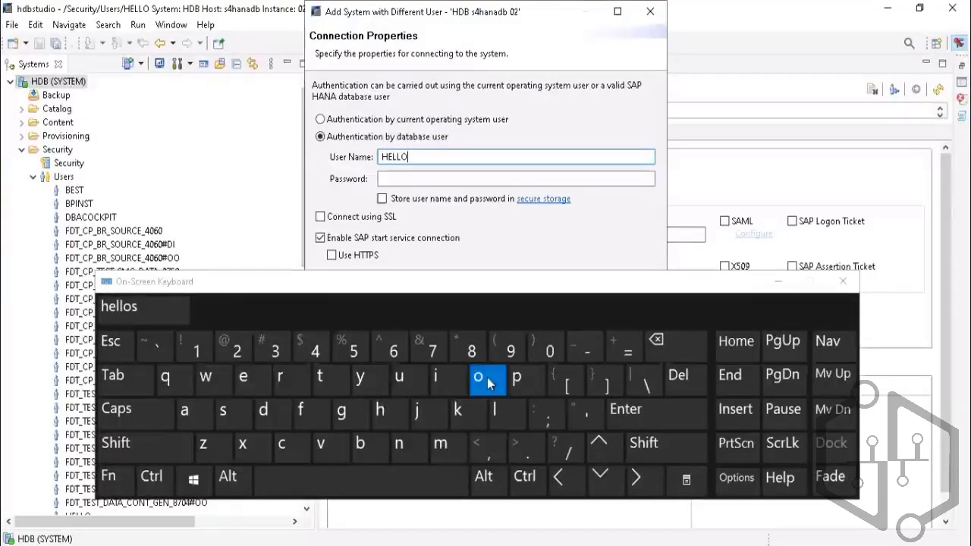
Enter the account password, store the credentials in secure storage, and finish adding the HDB connection for HELLO
left_click(430, 178)
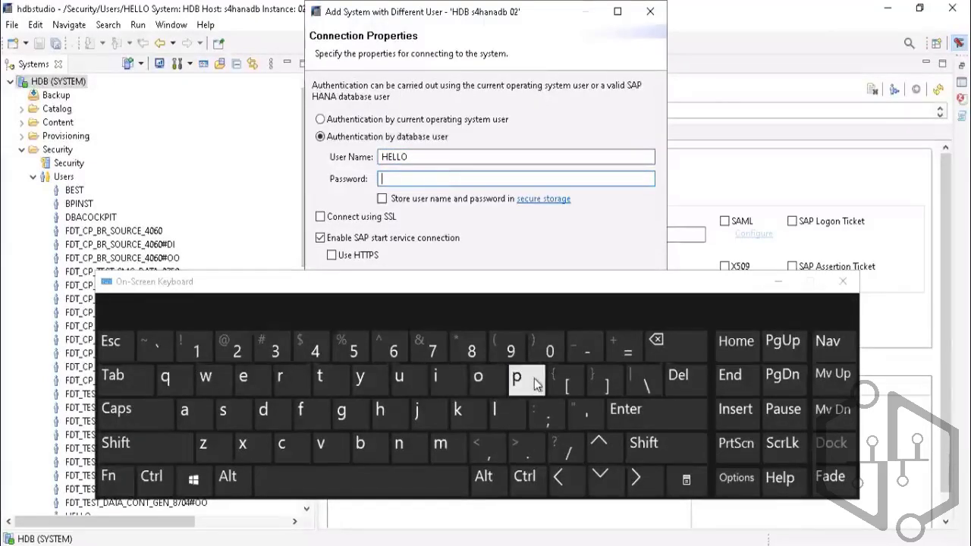
left_click(481, 386)
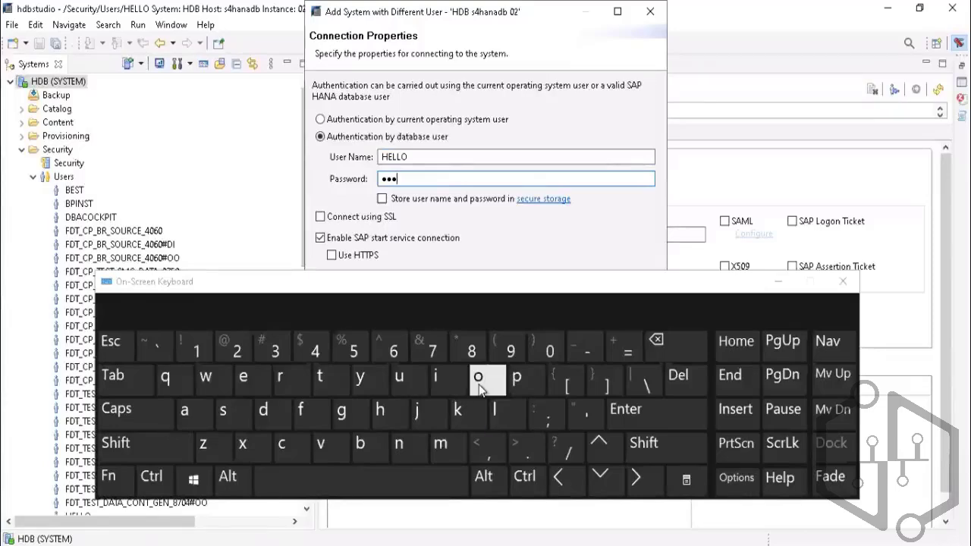
left_click(548, 351)
left_click(511, 351)
left_click(470, 350)
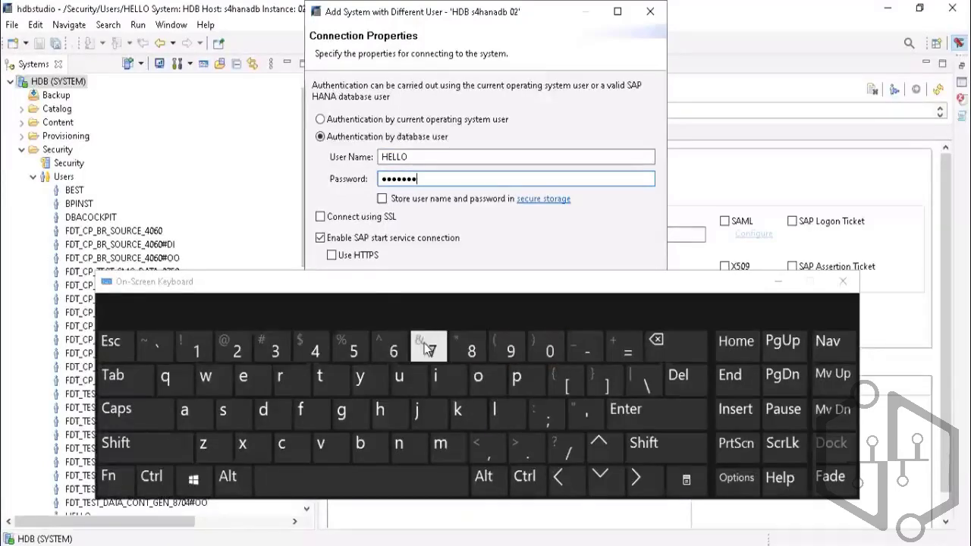
left_click(382, 199)
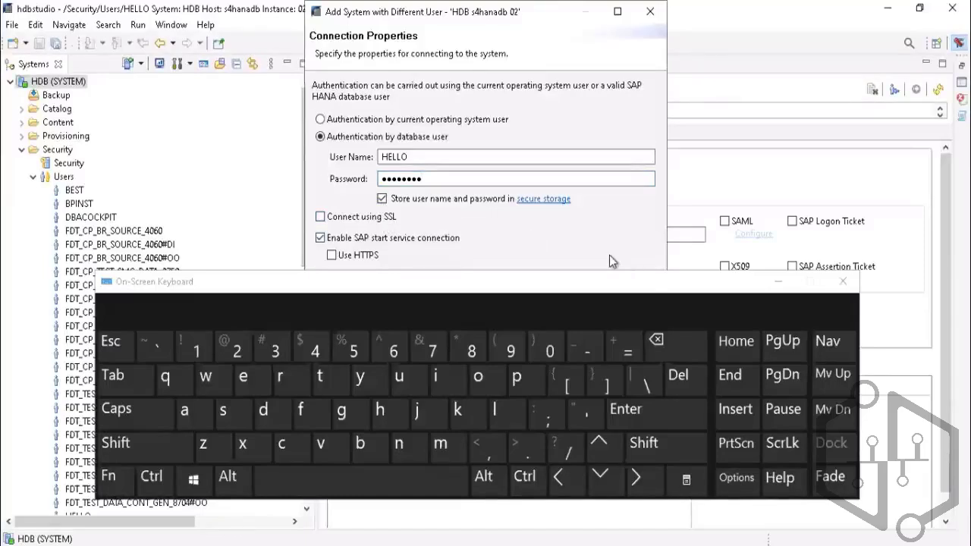
left_click(784, 283)
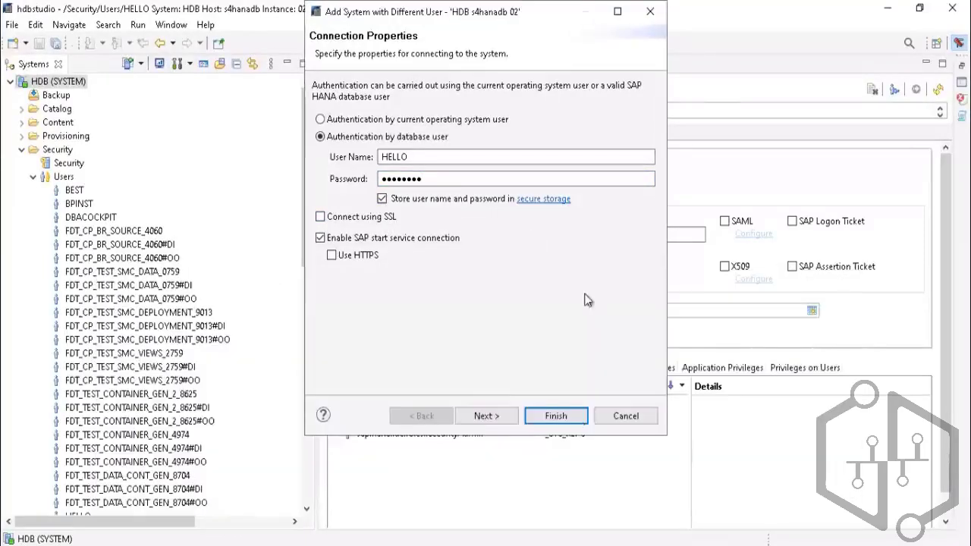
left_click(554, 417)
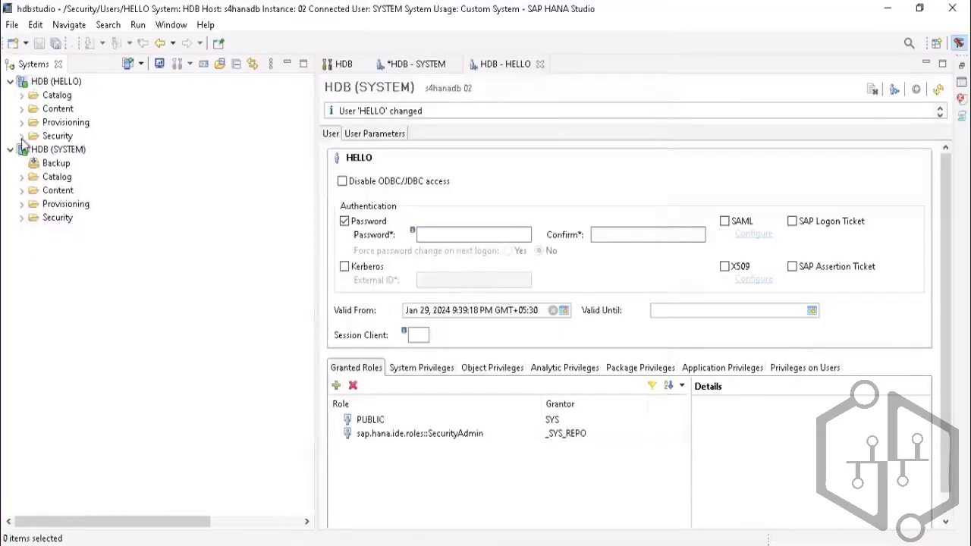
Expand the Security folder of HDB (HELLO) and close the open HELLO and SYSTEM user editors
left_click(22, 136)
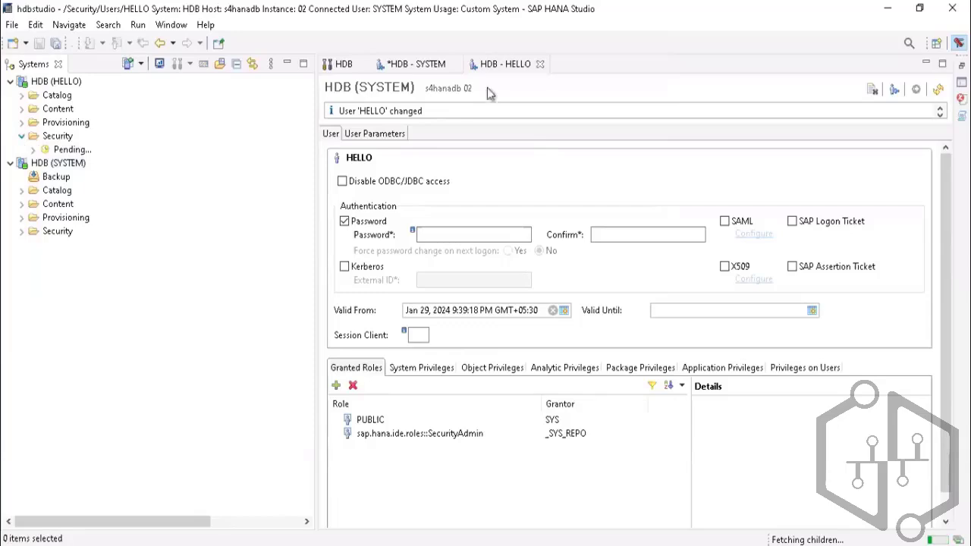
left_click(540, 64)
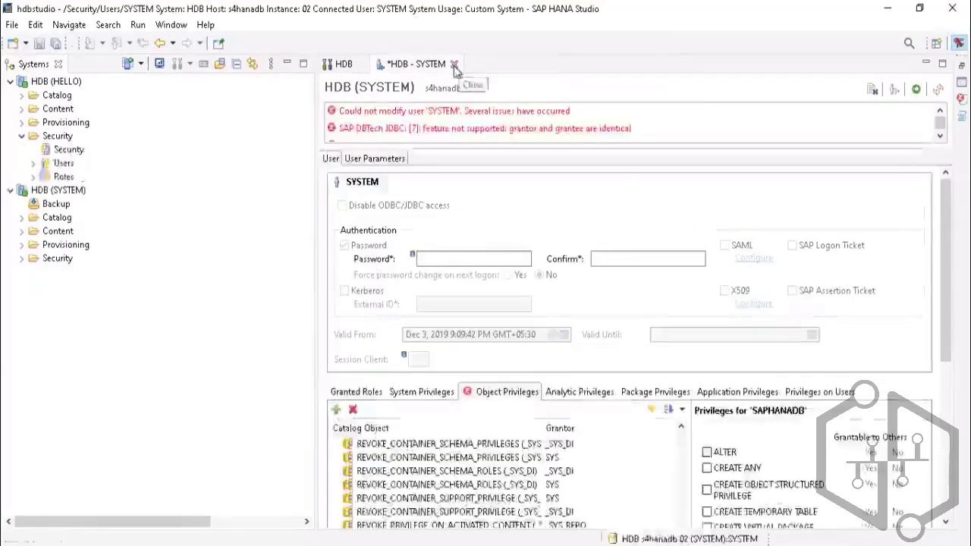
left_click(454, 65)
left_click(534, 287)
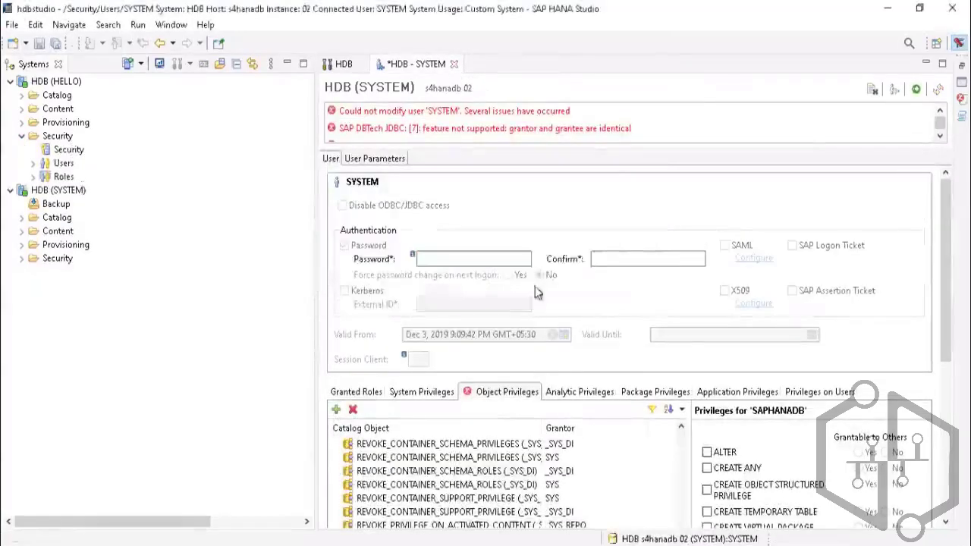
Open the SYSTEM user from the Users list of the HDB (HELLO) connection
left_click(34, 165)
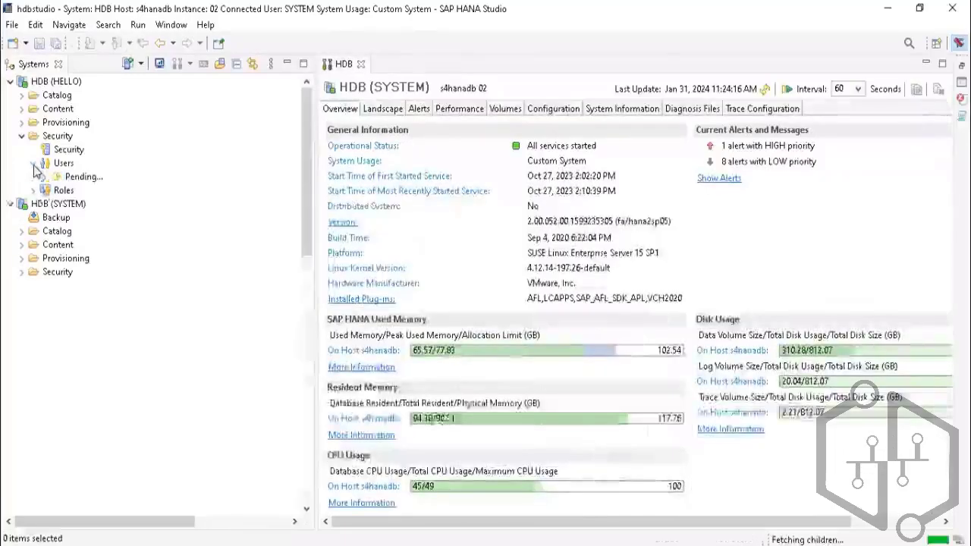
scroll(110, 326, "down", 10)
scroll(110, 326, "up", 2)
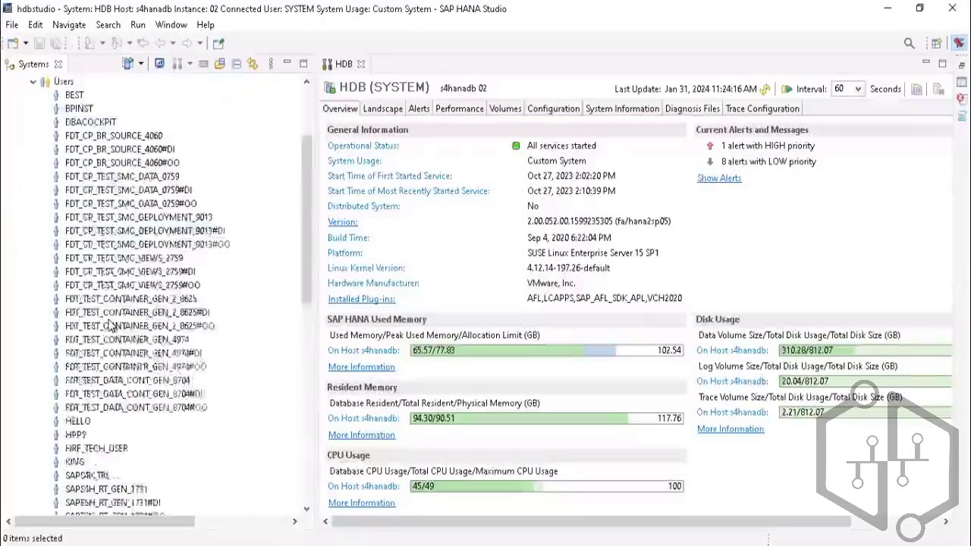
scroll(113, 324, "down", 7)
scroll(118, 326, "down", 1)
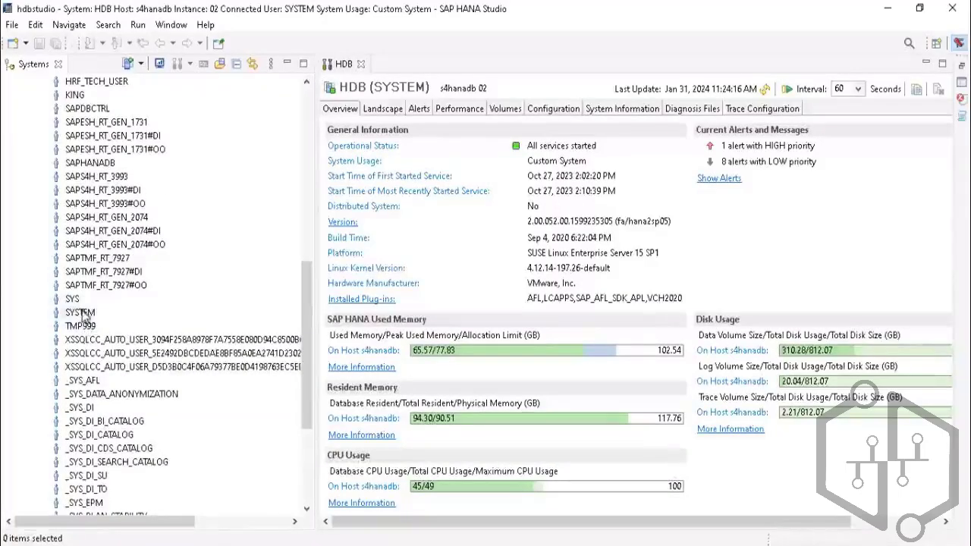
left_click(85, 313)
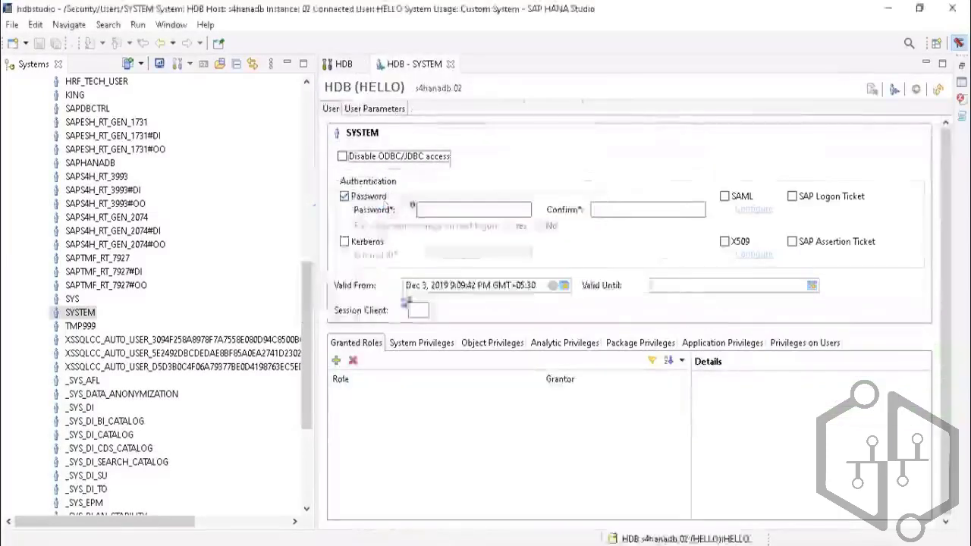
Review the system privileges and object privileges of the SYSTEM user
left_click(418, 343)
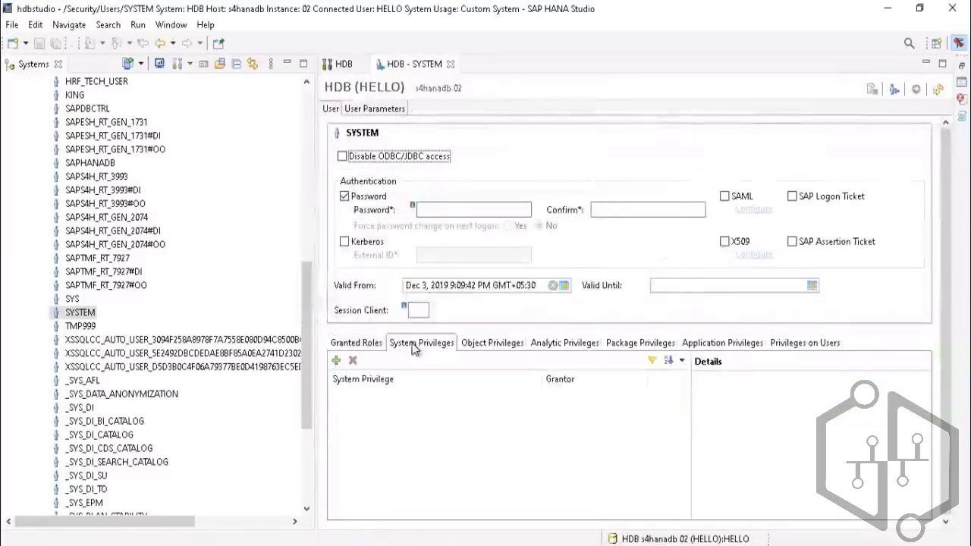
left_click(475, 347)
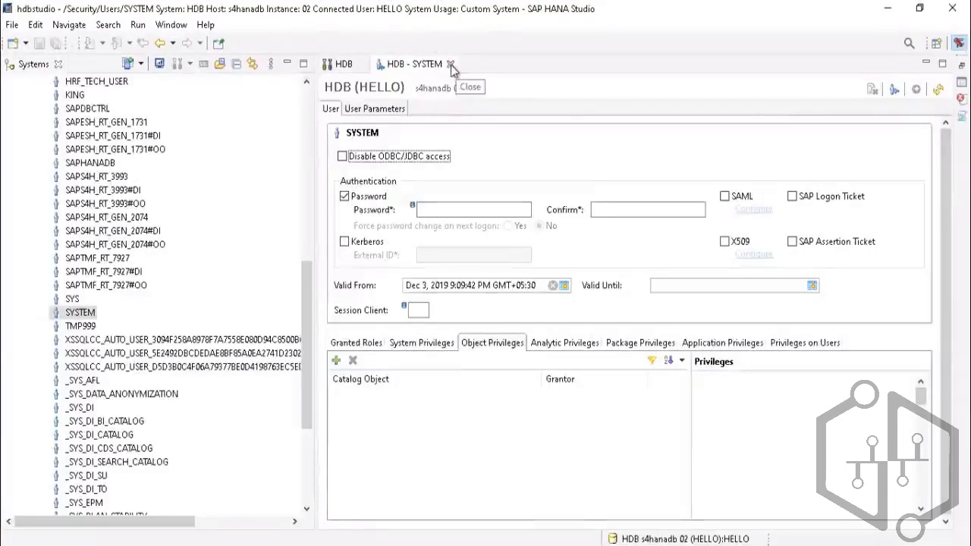
left_click(431, 348)
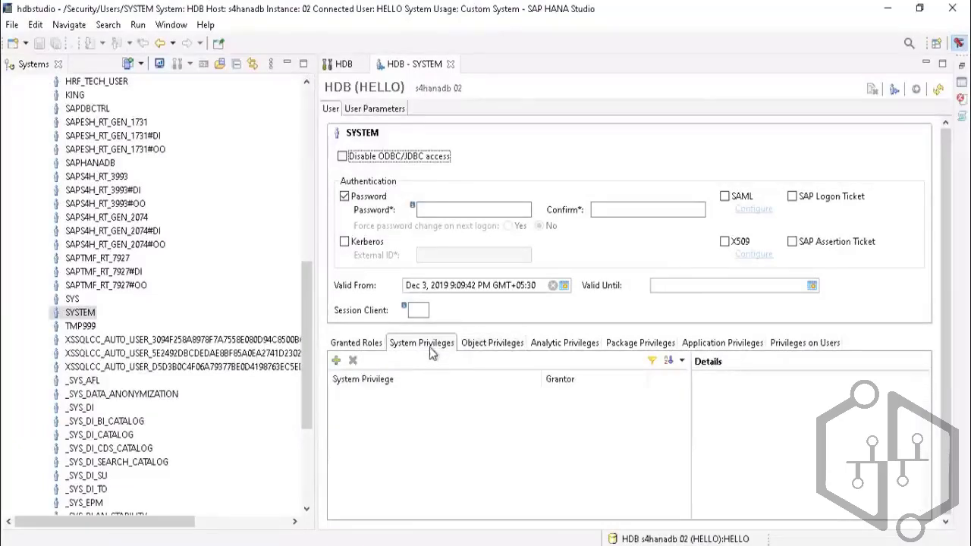
left_click(466, 346)
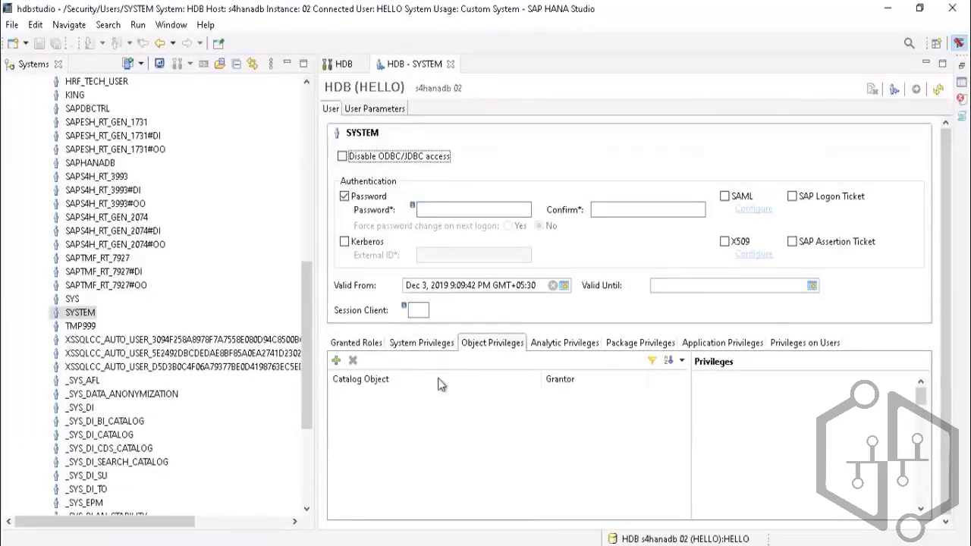
Search the catalog objects for "saphanadb" as an object privilege for the SYSTEM user, and dismiss the selection
left_click(336, 362)
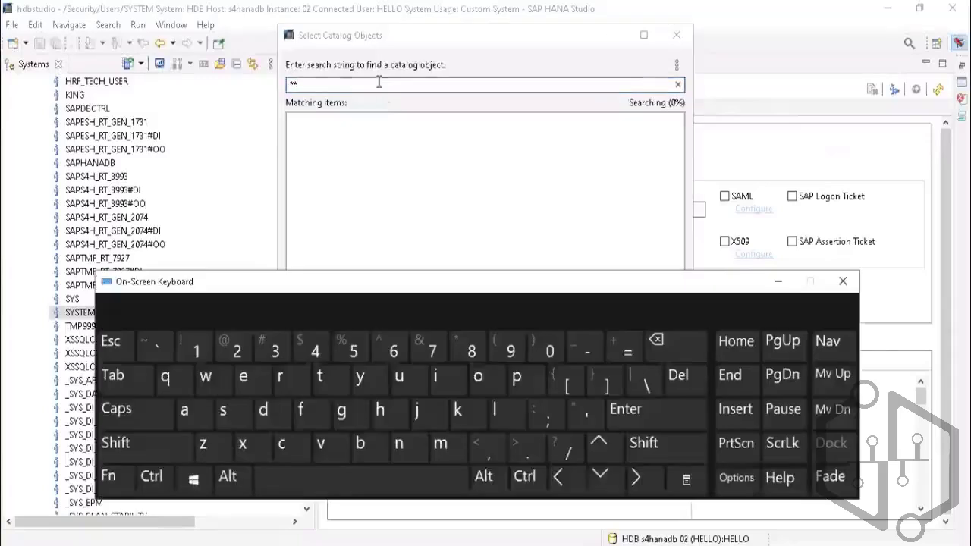
left_click(380, 84)
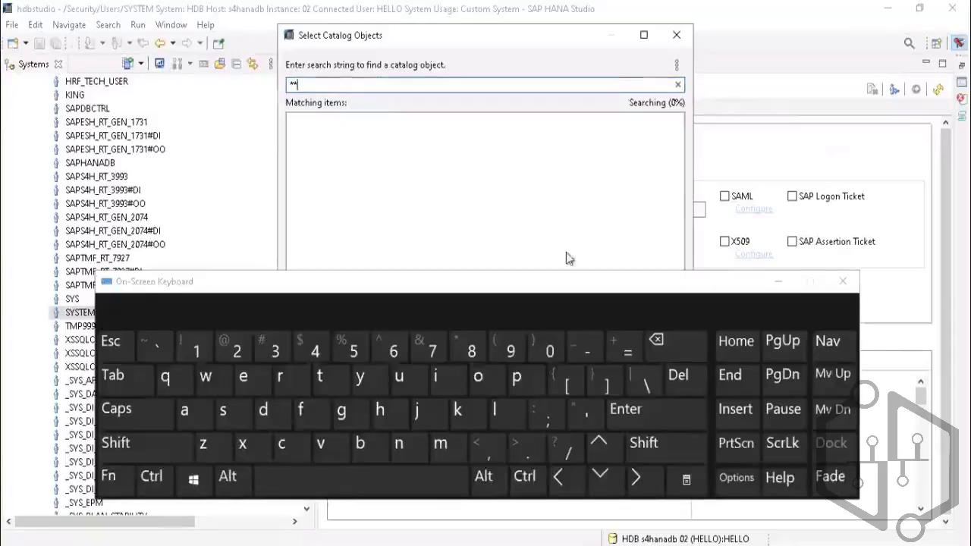
left_click(660, 343)
left_click(660, 341)
left_click(223, 410)
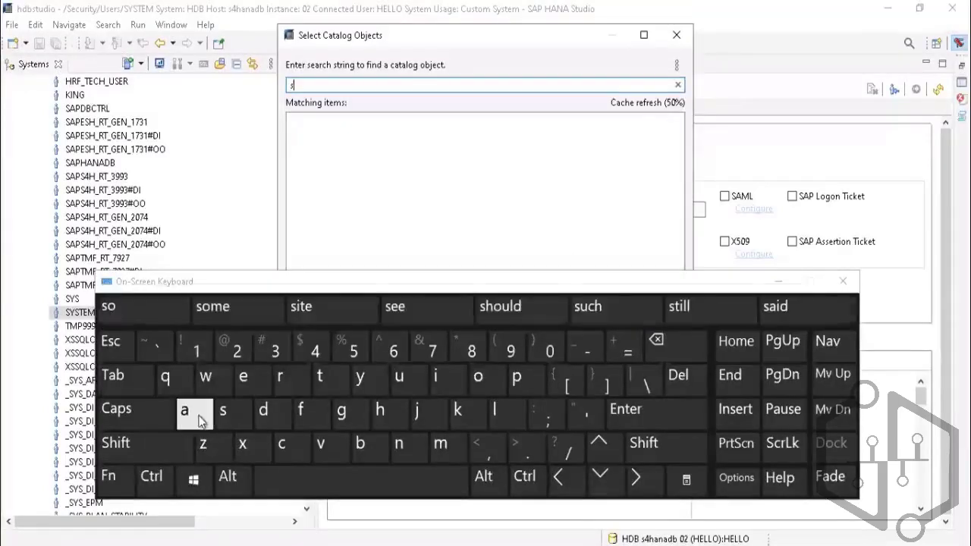
left_click(184, 410)
left_click(517, 376)
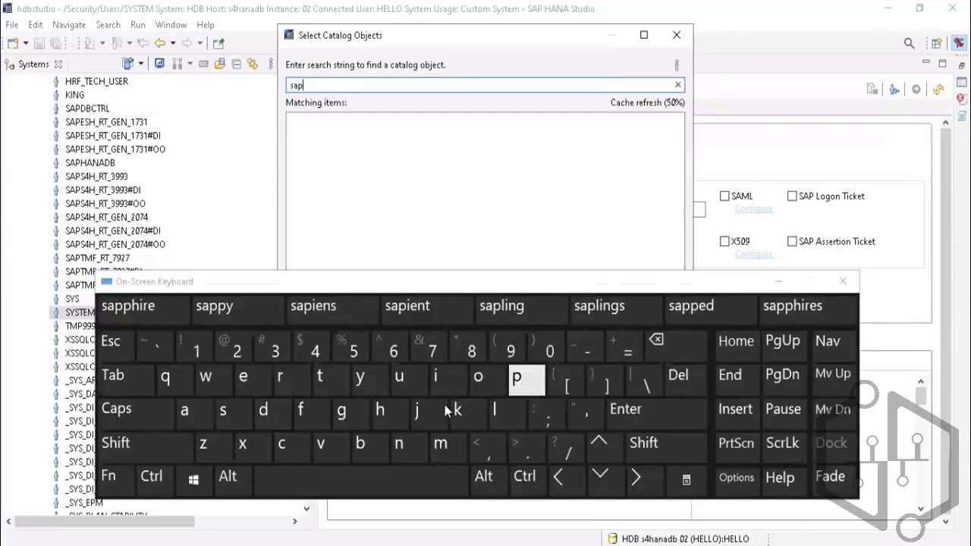
left_click(380, 410)
left_click(186, 411)
left_click(399, 445)
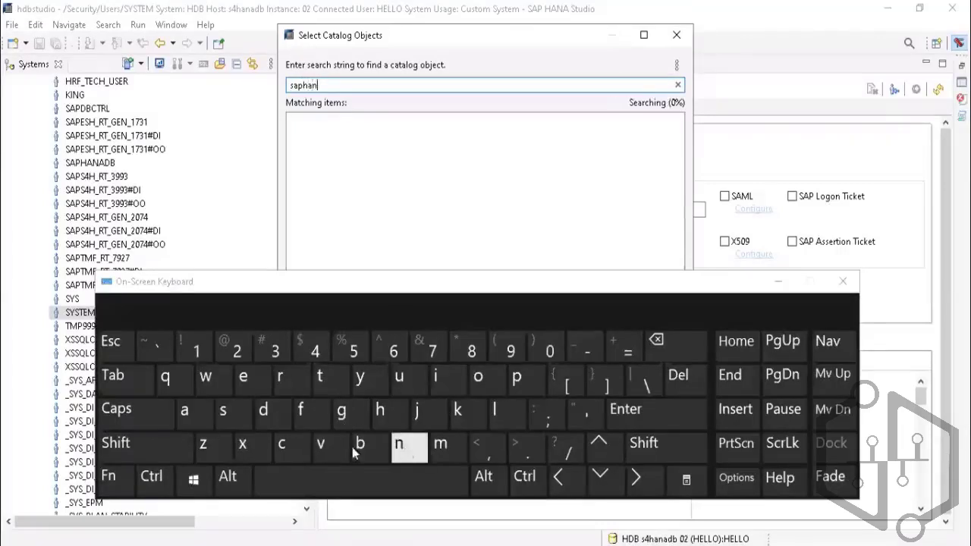
left_click(202, 422)
left_click(263, 412)
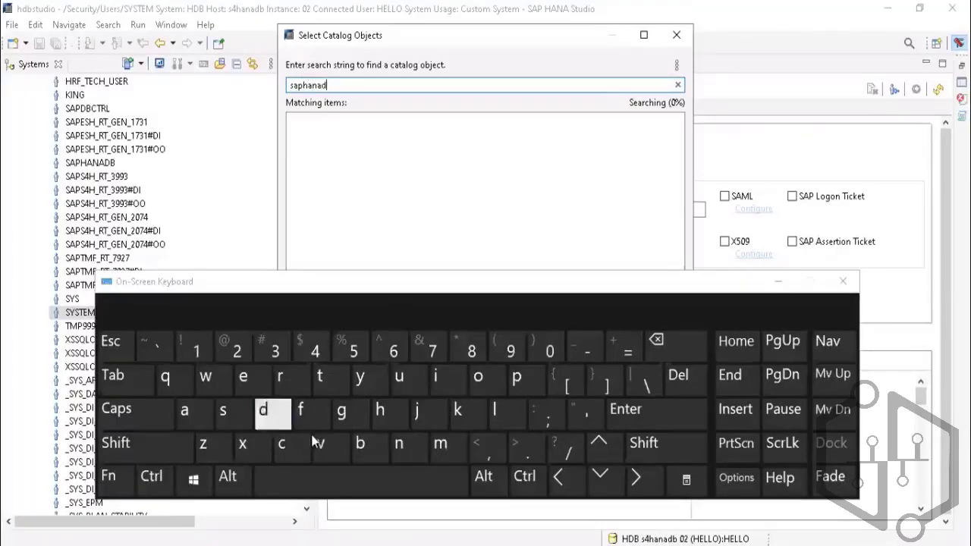
left_click(360, 445)
left_click(624, 410)
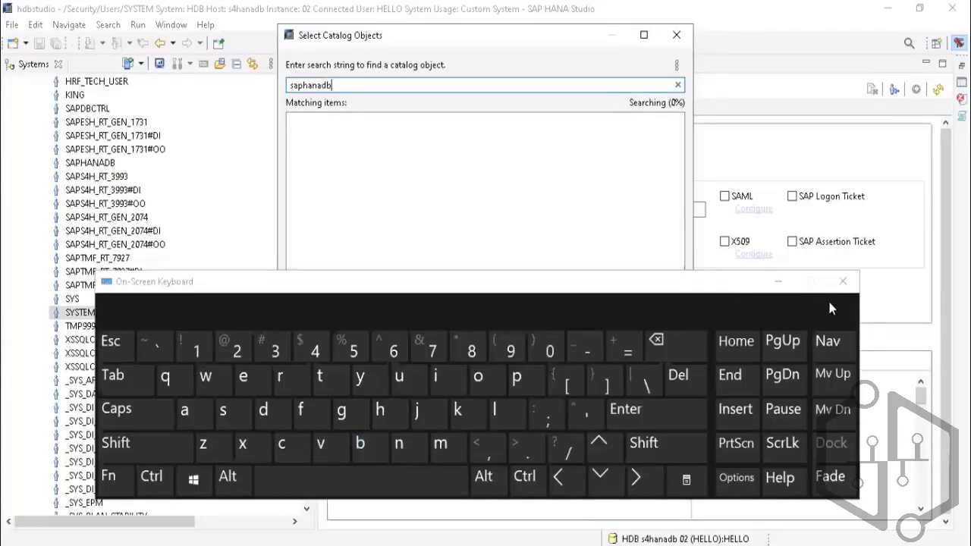
left_click(777, 284)
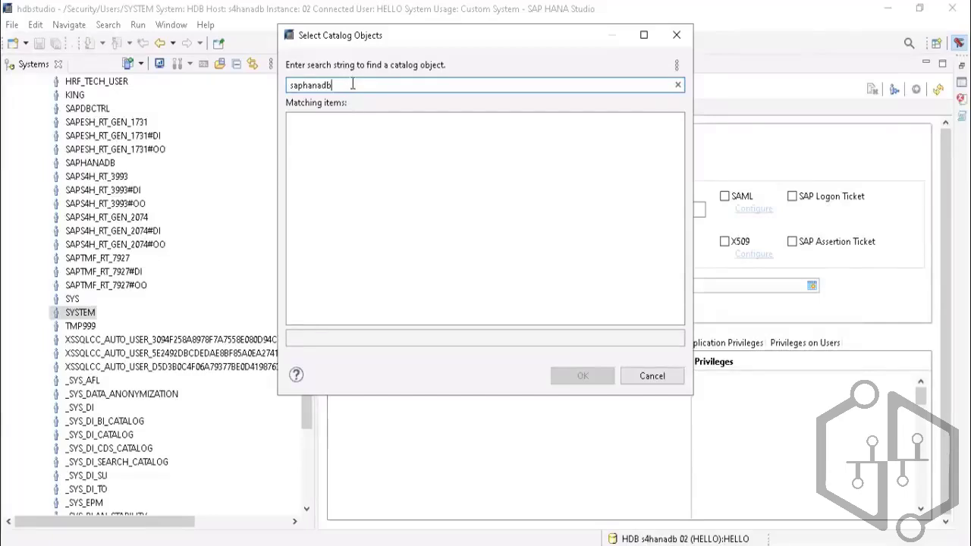
left_click(674, 34)
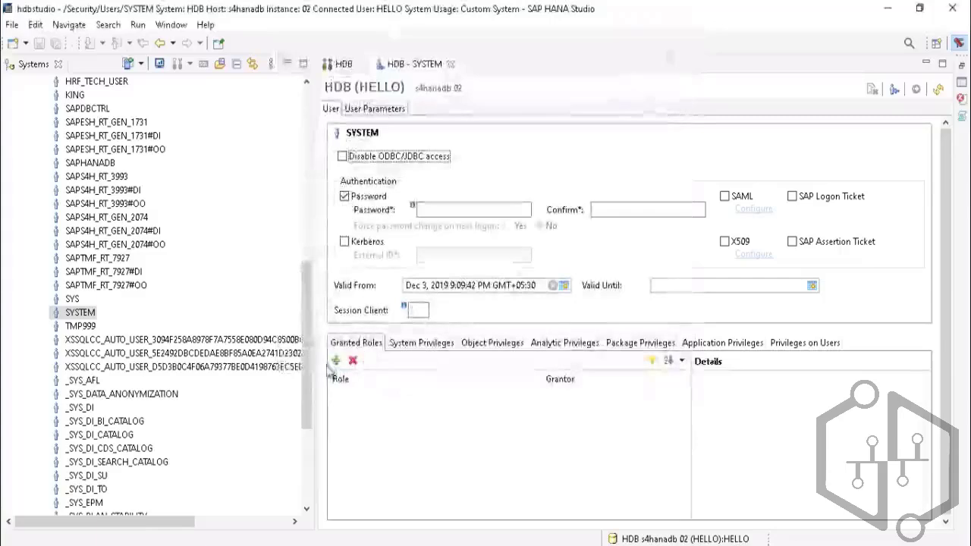
Open the HELLO user from the Users list under Security of the HDB (SYSTEM) connection
scroll(309, 286, "down", 5)
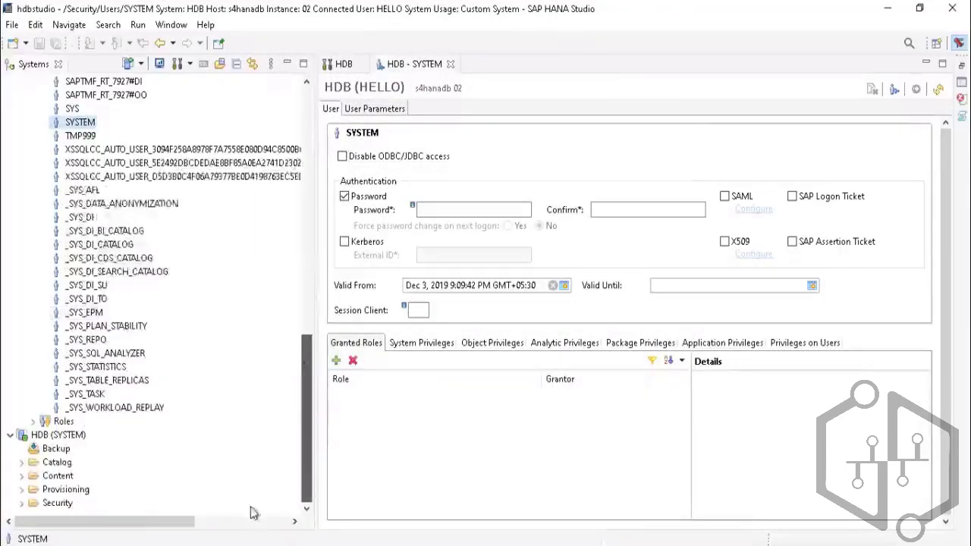
left_click(21, 504)
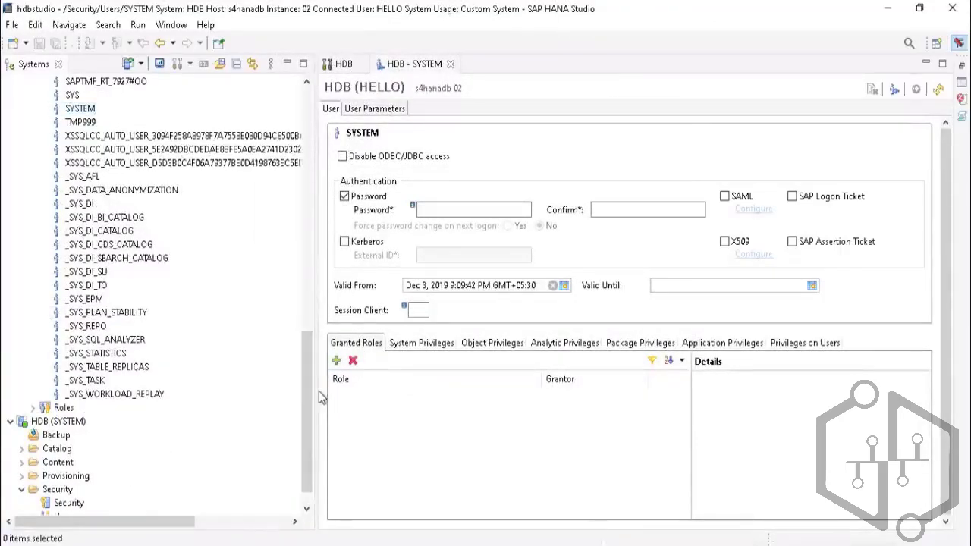
scroll(309, 370, "down", 1)
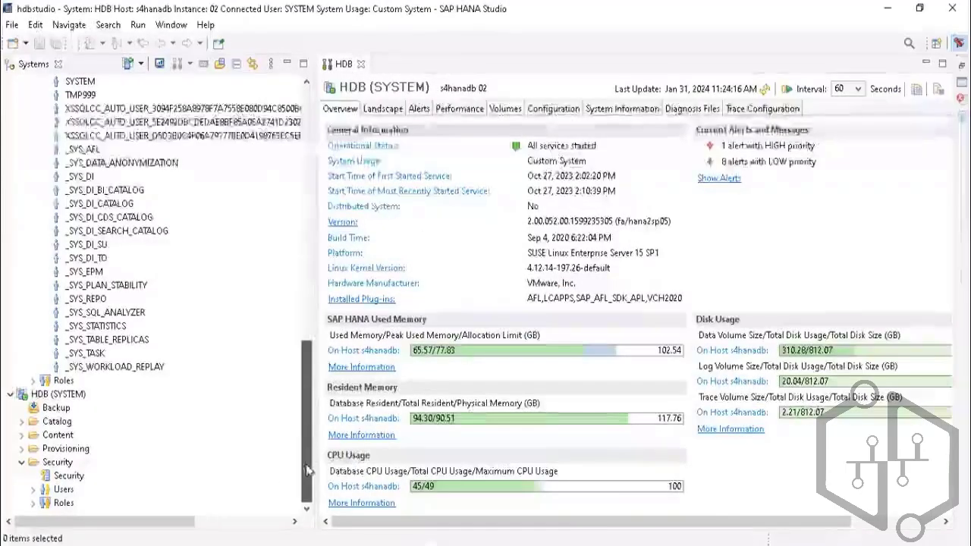
left_click(32, 489)
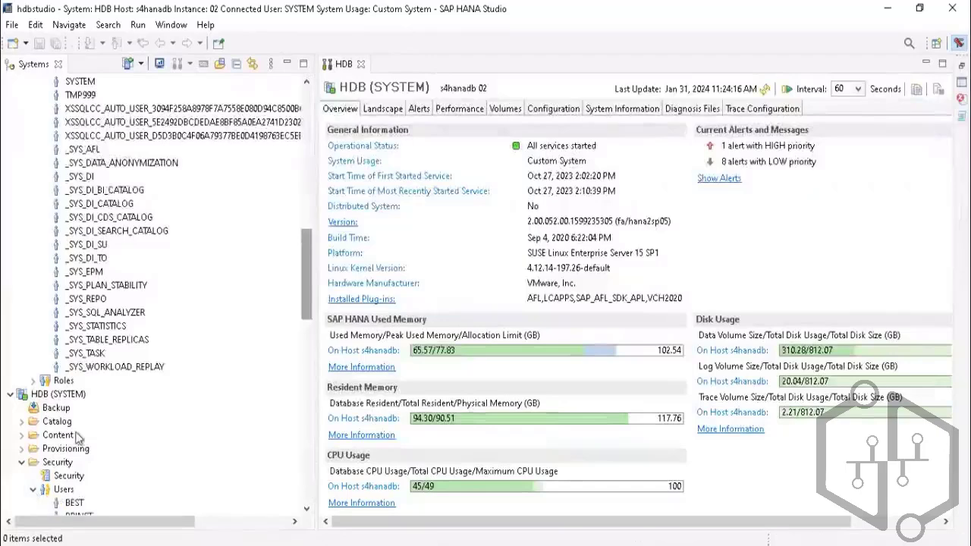
scroll(76, 438, "down", 10)
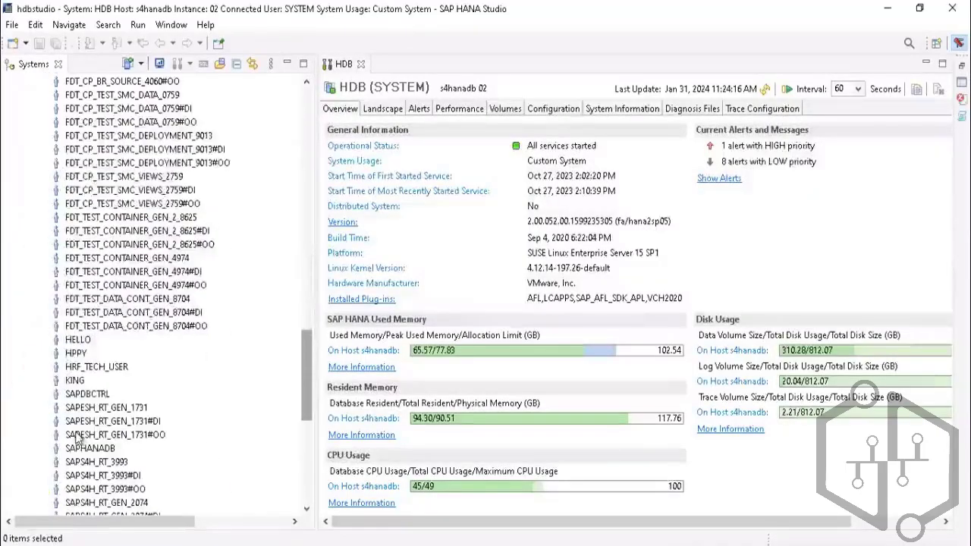
double_click(76, 341)
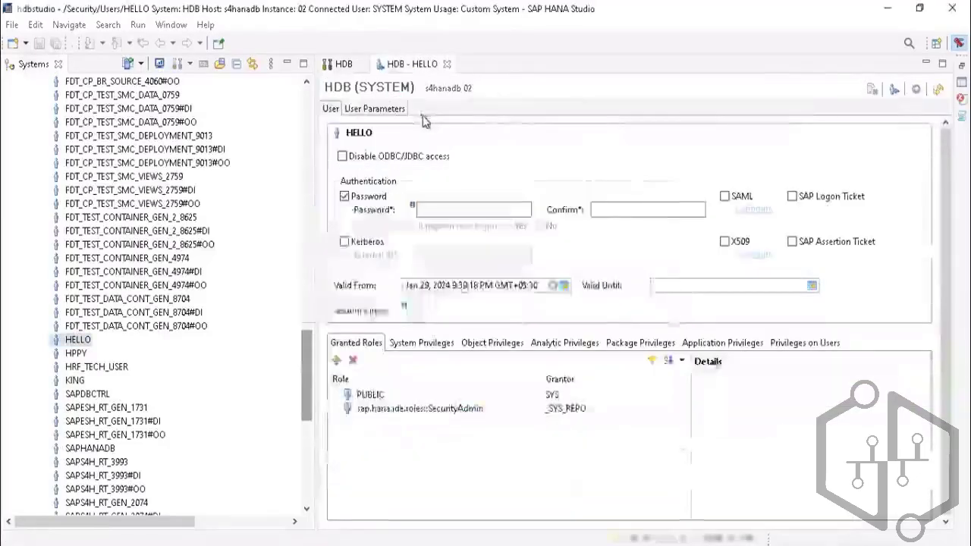
Review the HELLO user's granted roles, its system, object, analytic, package and application privileges, and its privileges on users
left_click(421, 346)
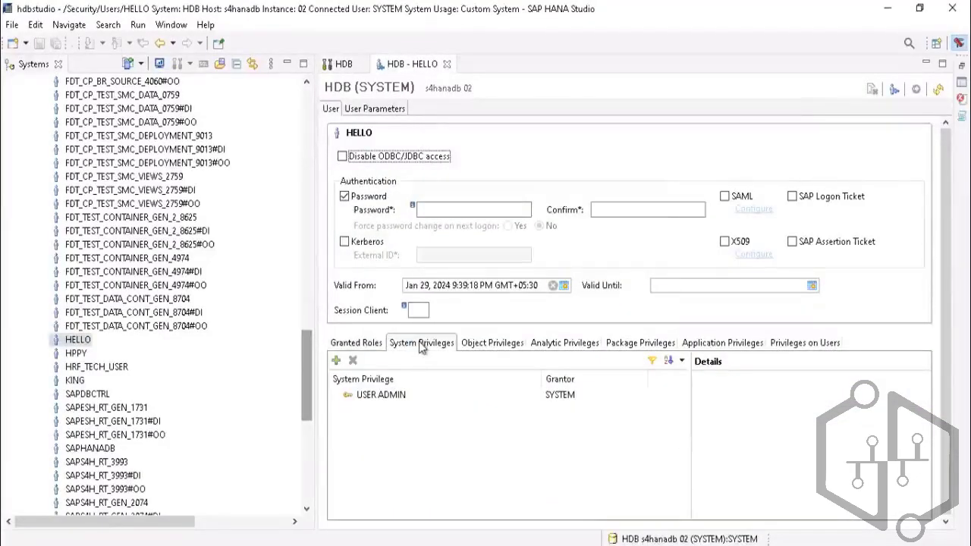
left_click(358, 344)
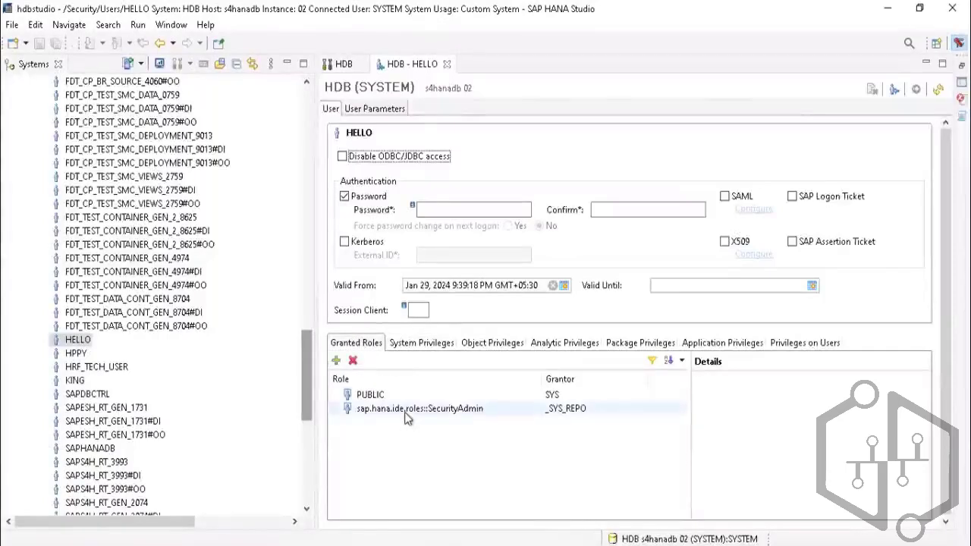
left_click(423, 347)
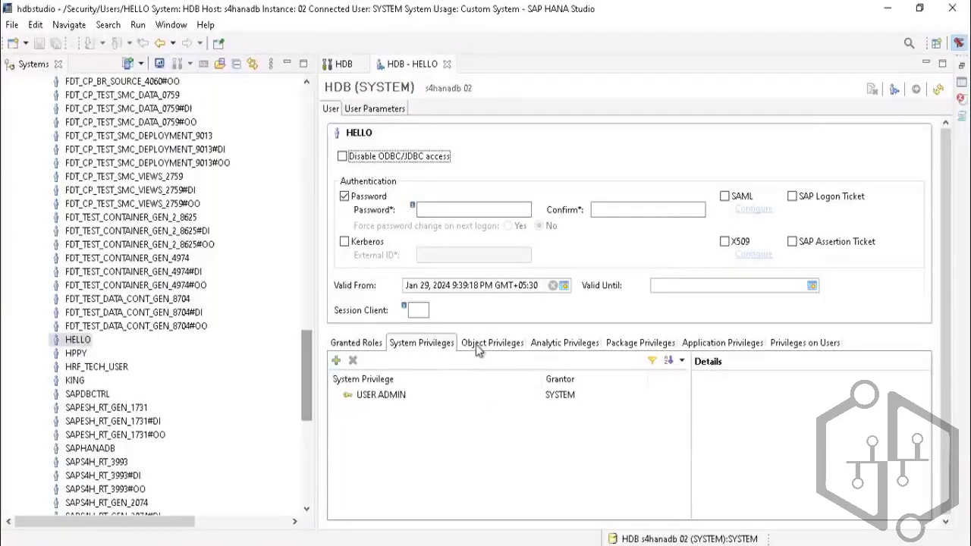
left_click(476, 345)
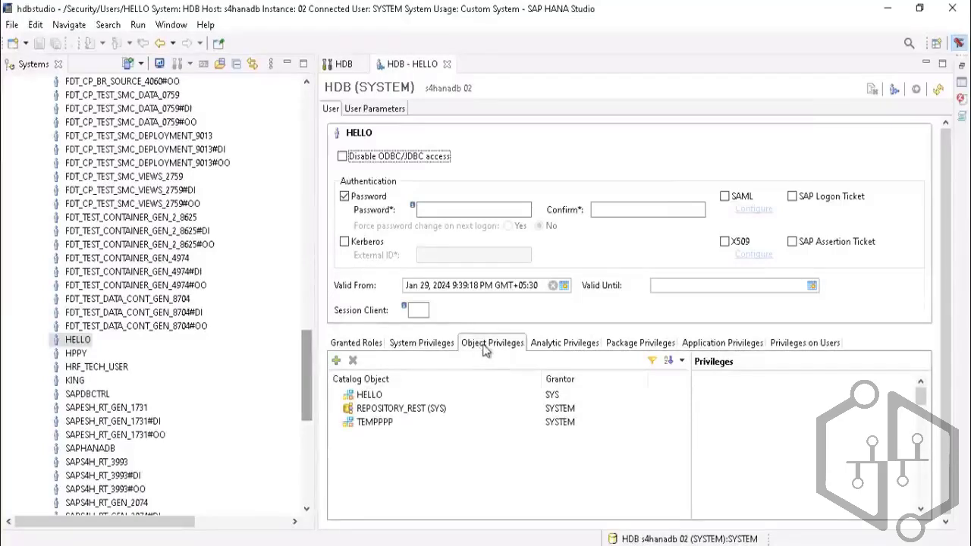
left_click(556, 347)
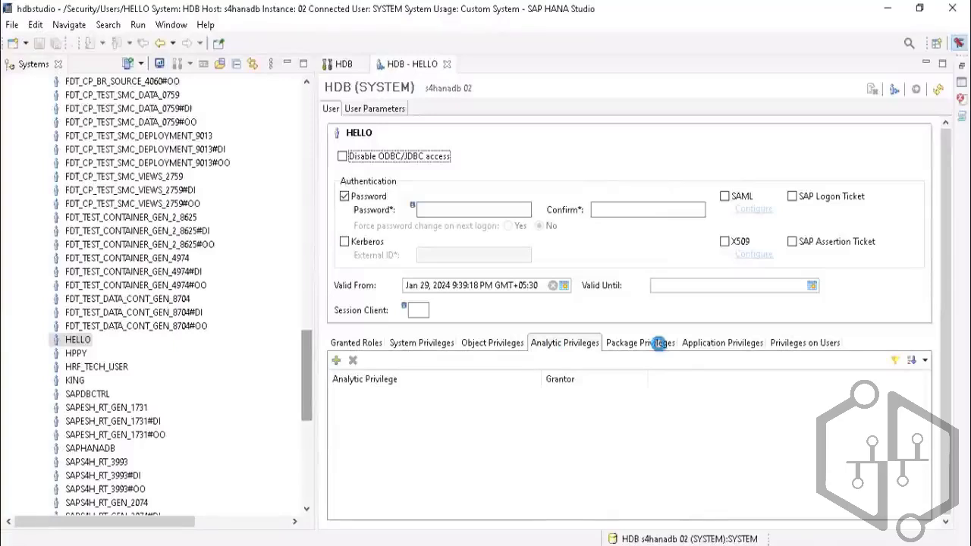
left_click(660, 347)
left_click(712, 343)
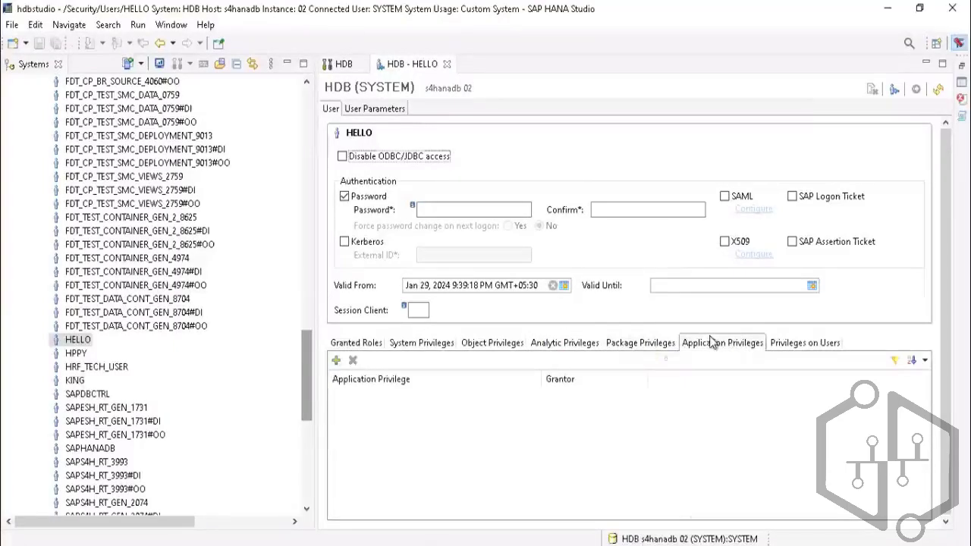
left_click(814, 347)
left_click(636, 348)
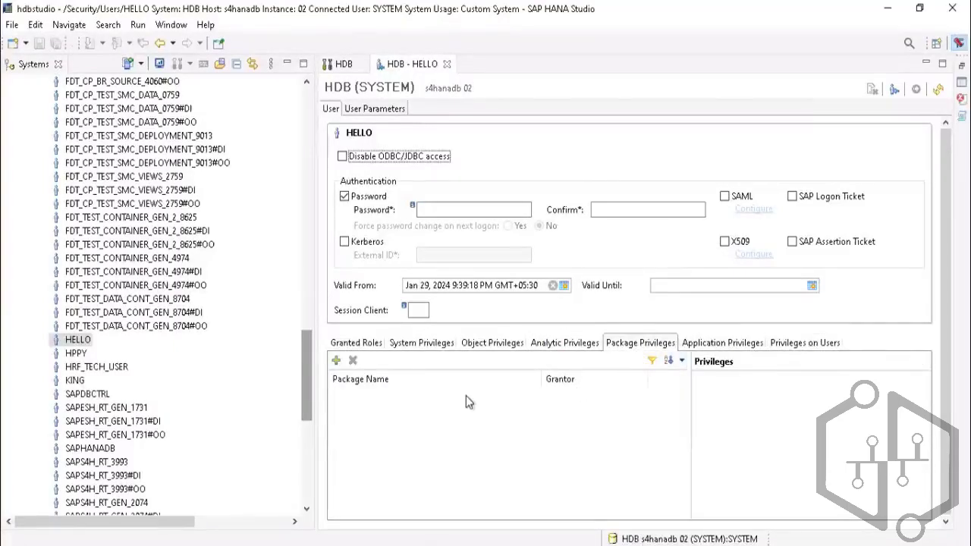
left_click(335, 363)
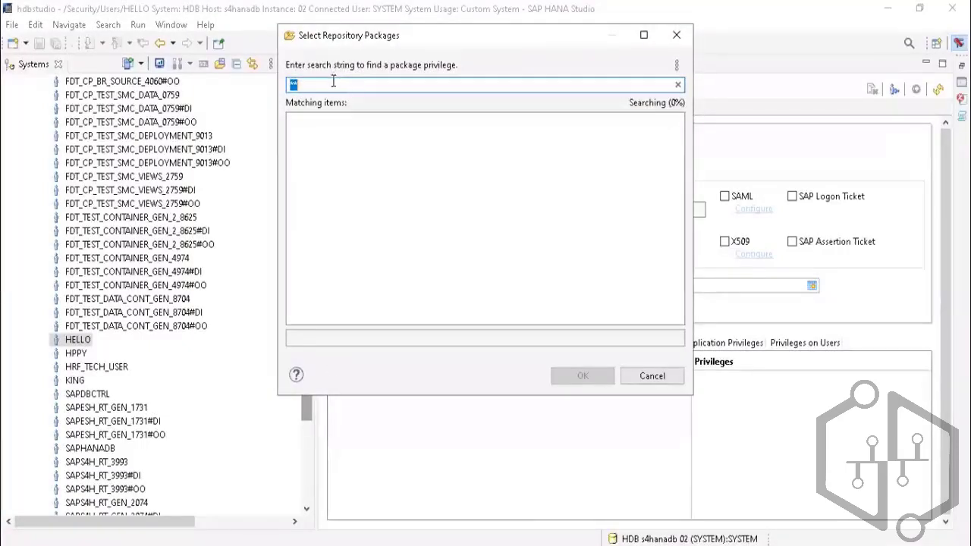
key("BackSpace")
key("BackSpace")
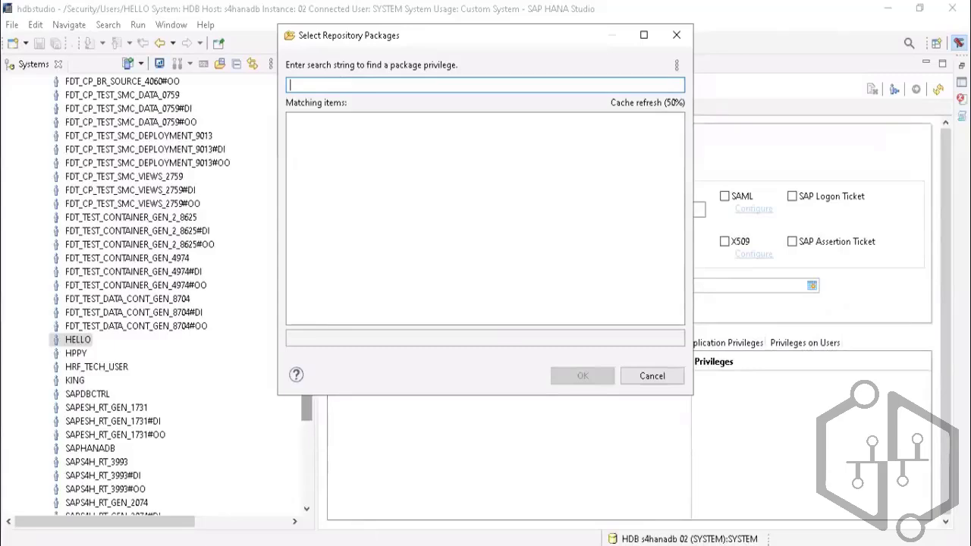
key("ctrl+super+o")
left_click(334, 85)
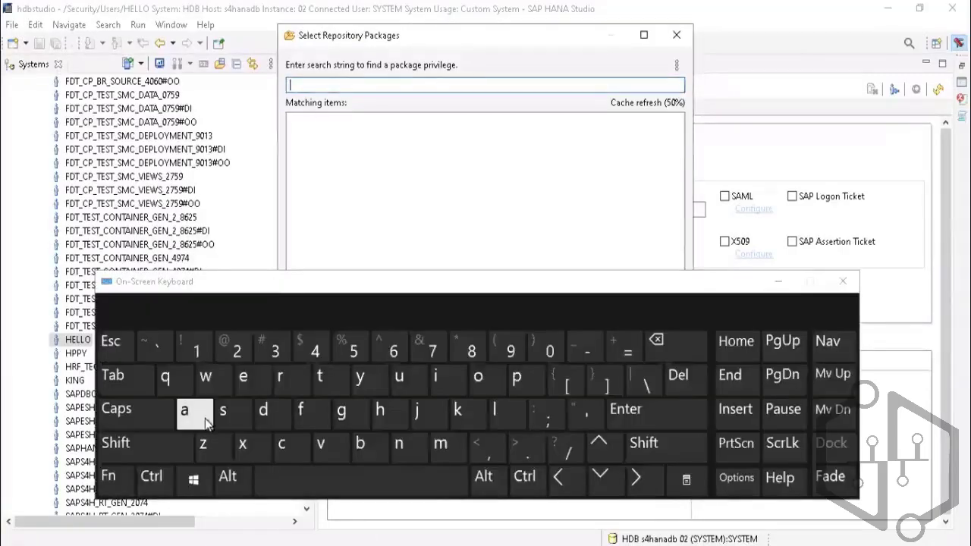
left_click(224, 412)
left_click(188, 412)
left_click(519, 380)
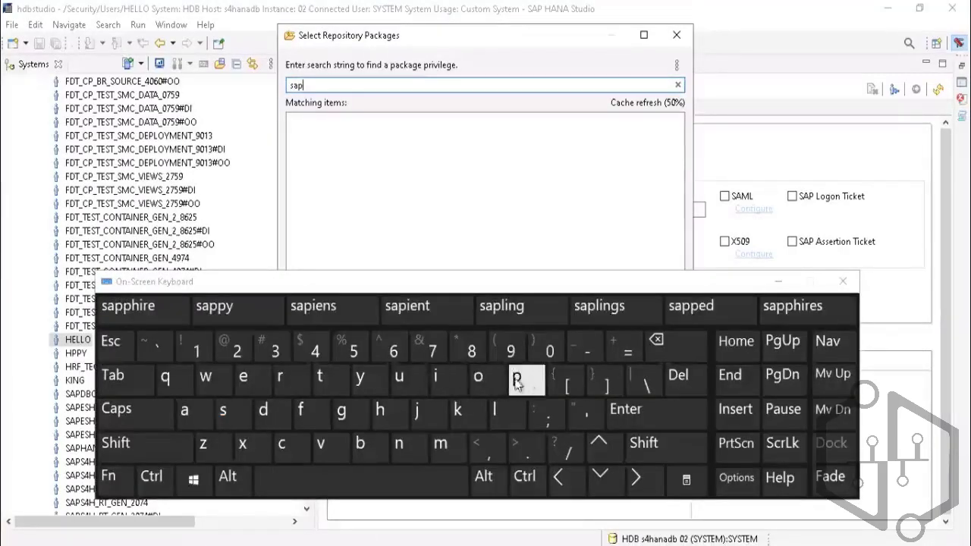
left_click(380, 410)
left_click(186, 412)
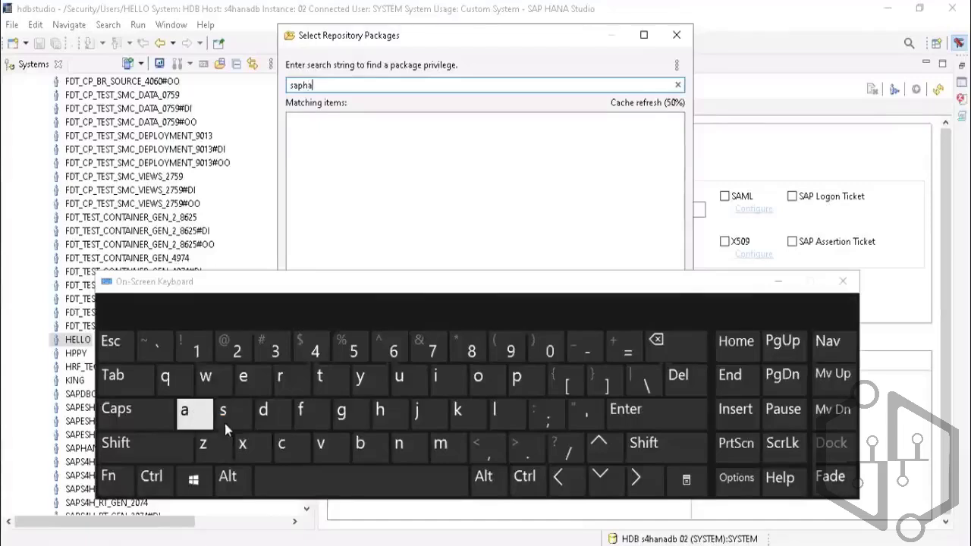
left_click(409, 449)
left_click(190, 408)
left_click(263, 410)
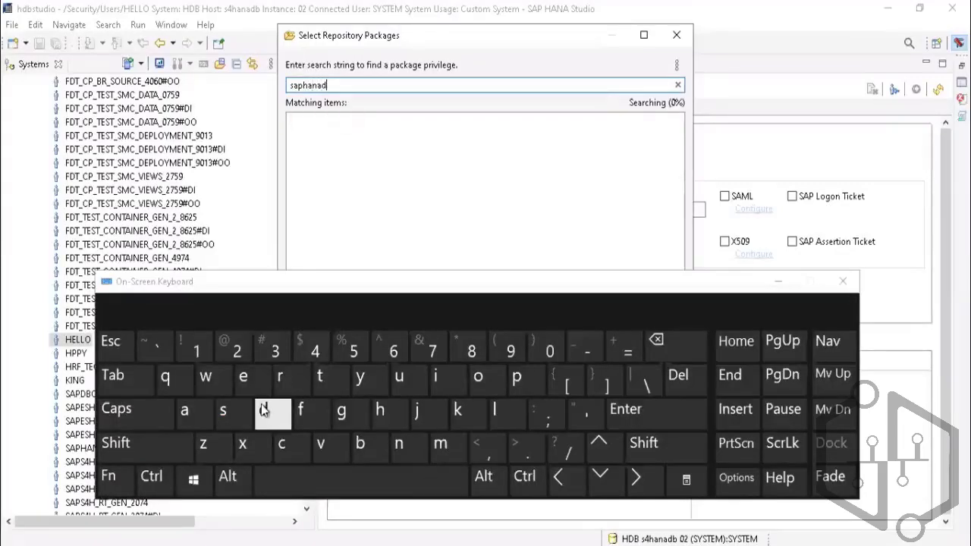
left_click(363, 445)
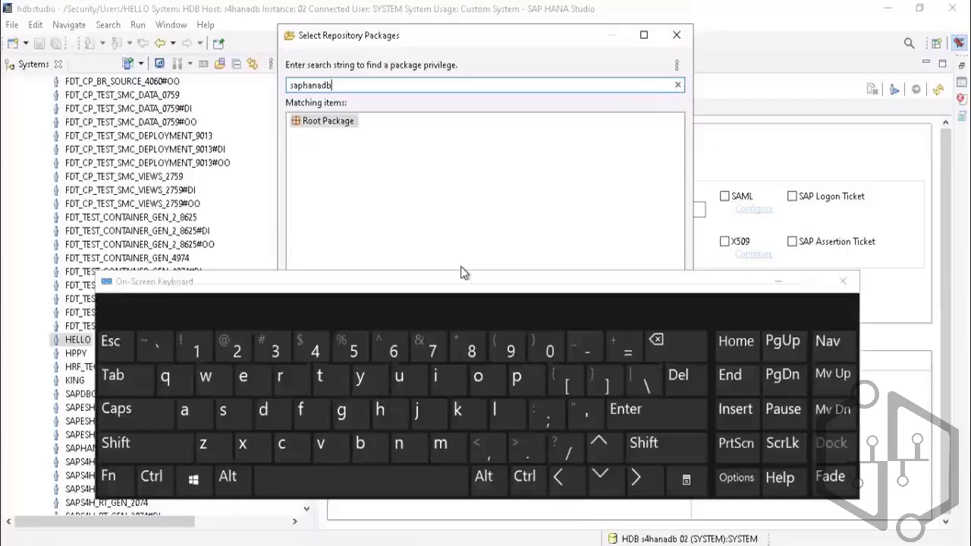
left_click(778, 284)
left_click(677, 35)
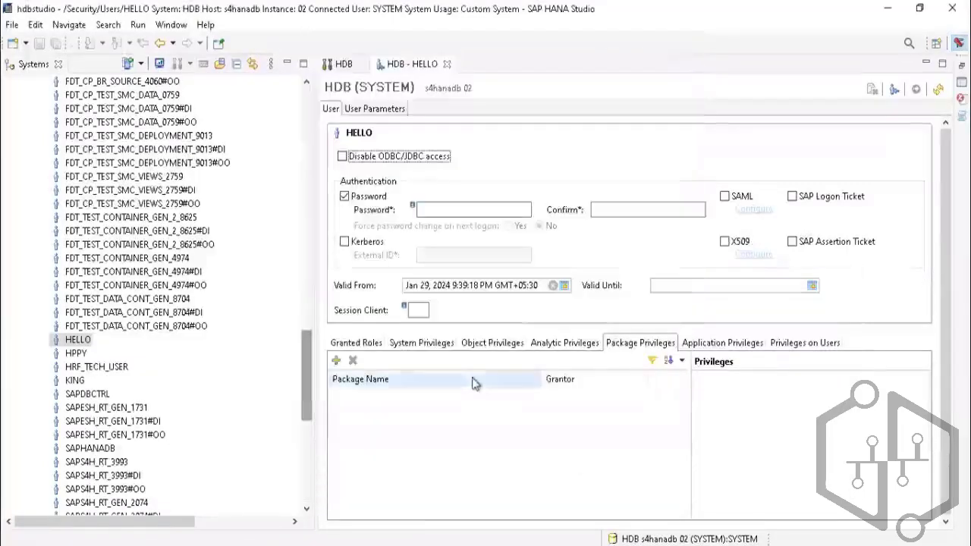
Search the catalog objects for "saphanadb" as an object privilege for the HELLO user and look through the matching items
left_click(486, 346)
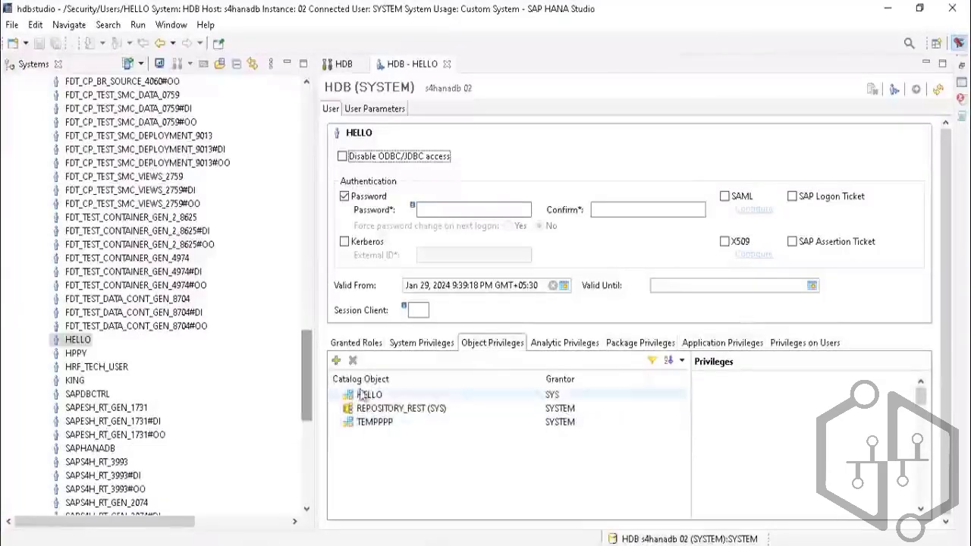
left_click(337, 360)
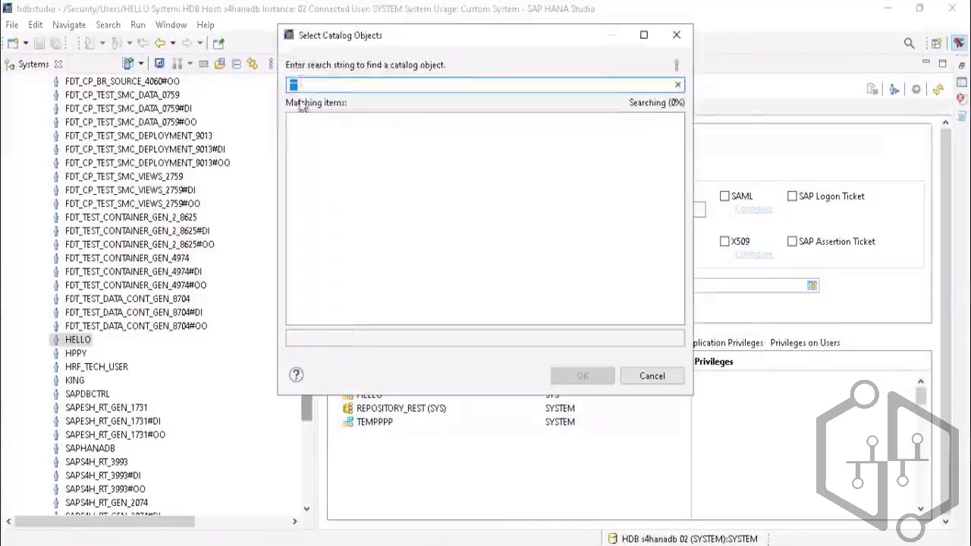
type("**")
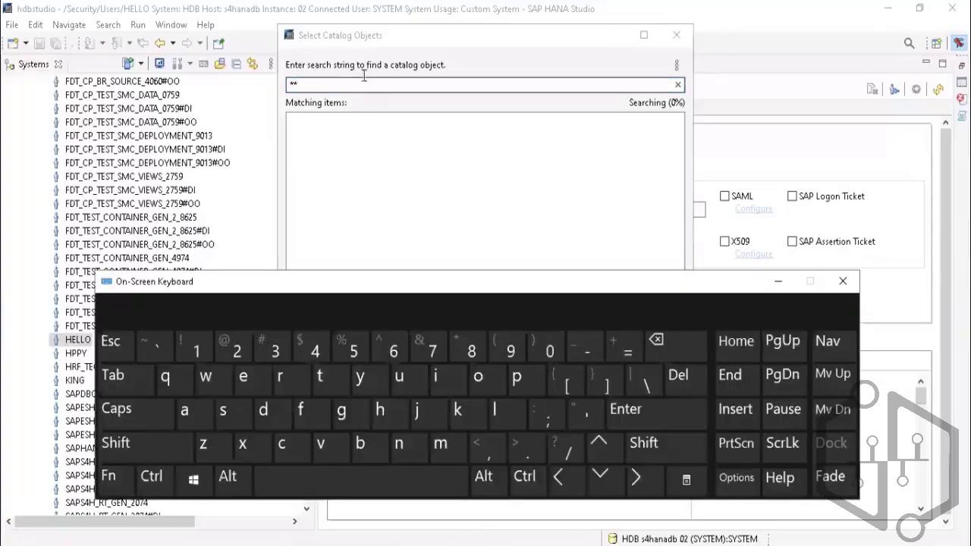
left_click(365, 85)
left_click(658, 339)
left_click(658, 340)
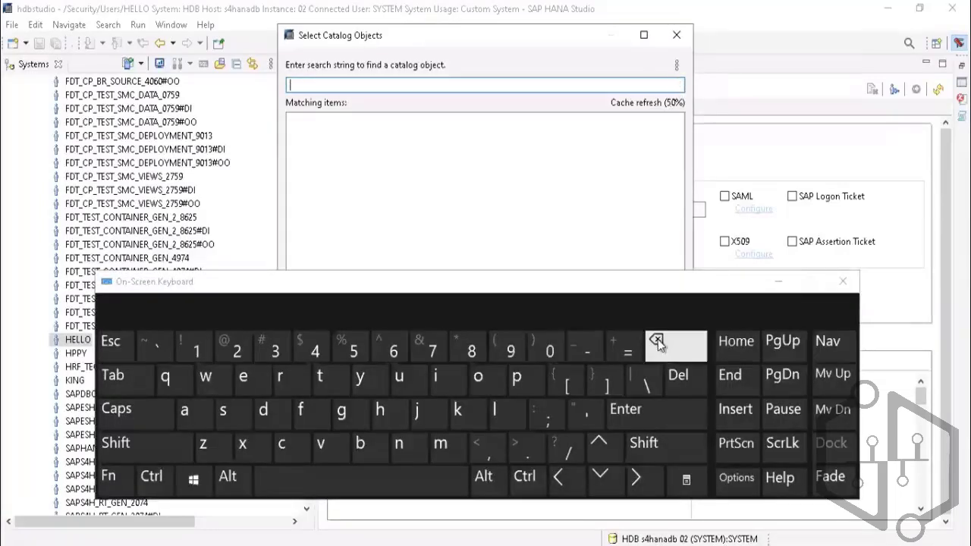
left_click(226, 414)
left_click(210, 415)
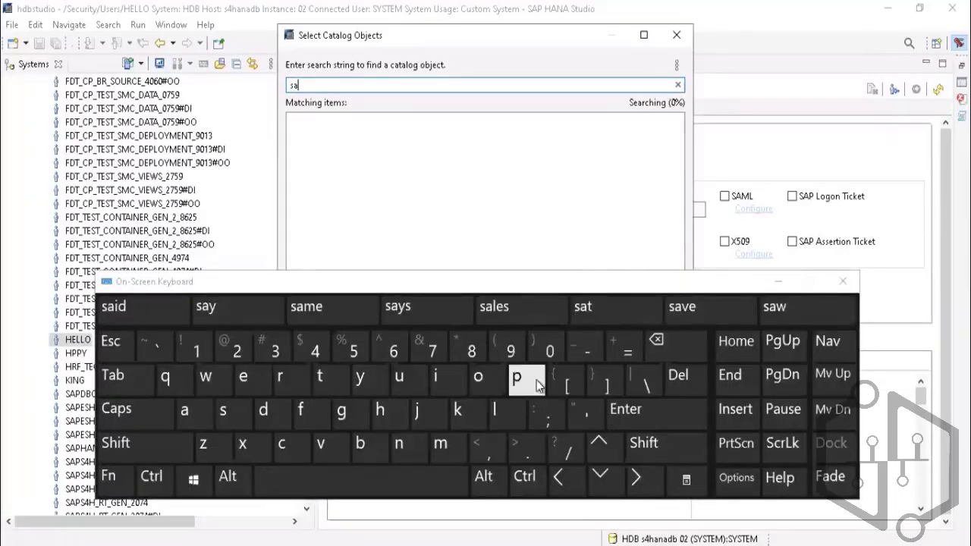
left_click(519, 380)
left_click(375, 416)
left_click(195, 414)
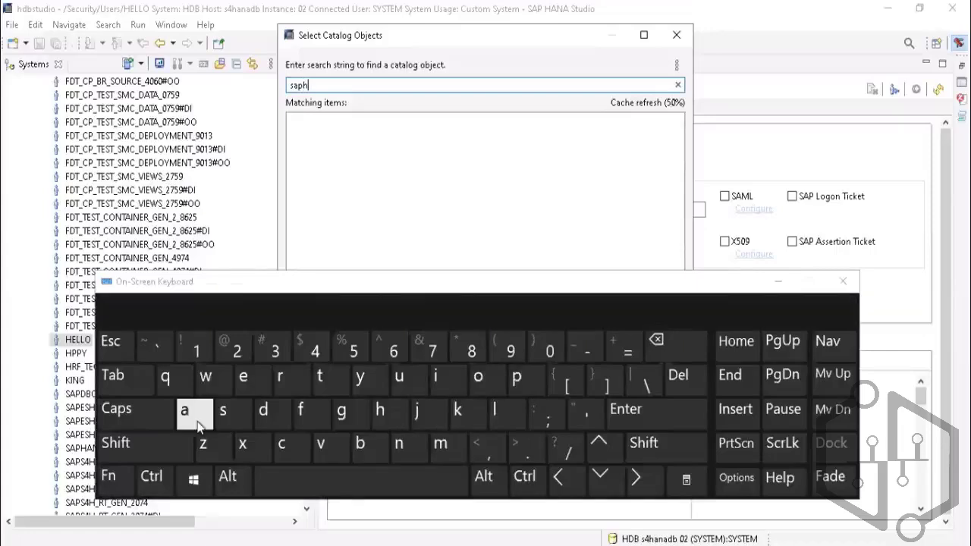
left_click(398, 446)
left_click(201, 415)
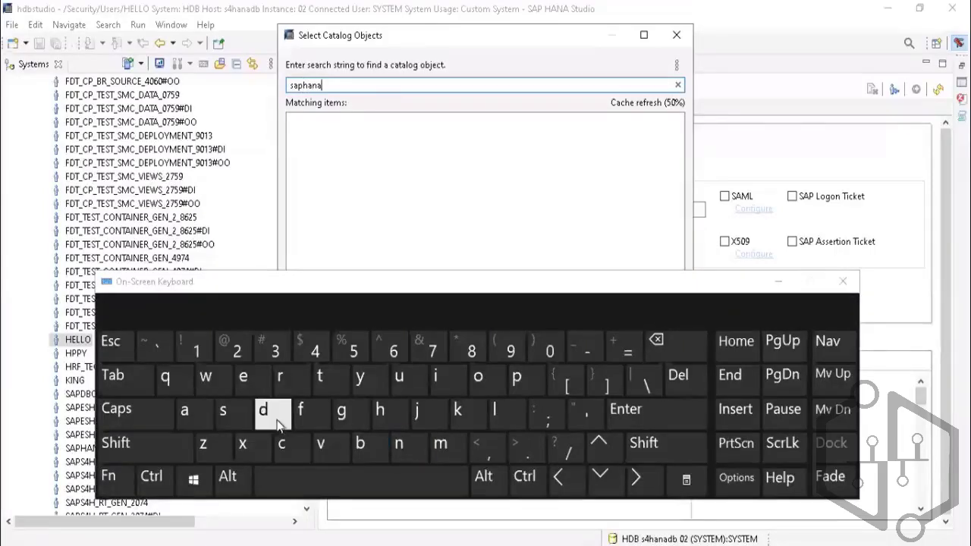
left_click(283, 420)
left_click(364, 446)
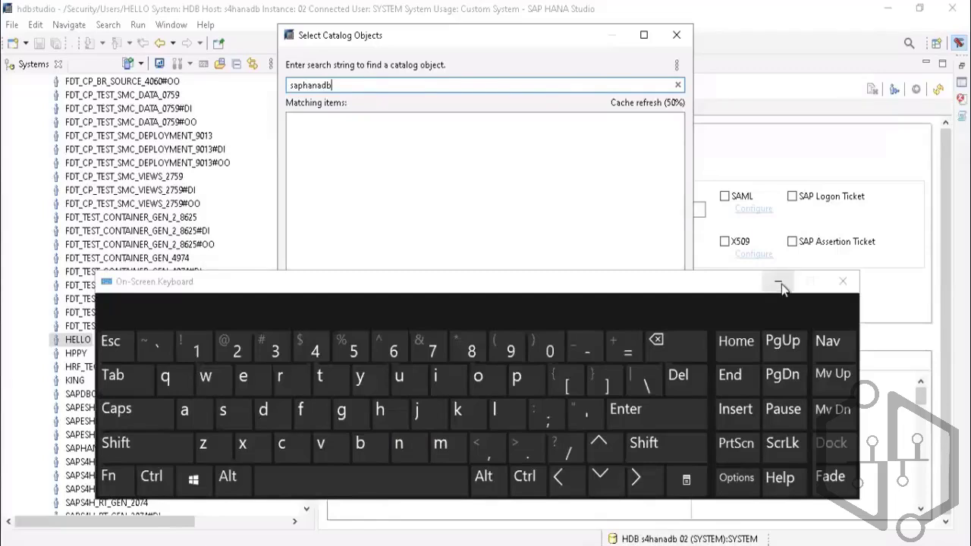
left_click(778, 283)
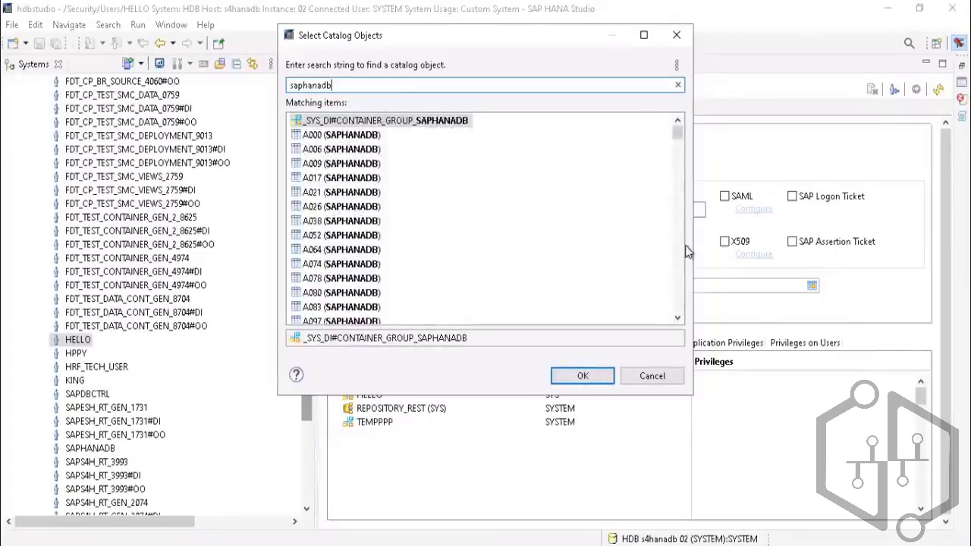
scroll(387, 216, "down", 10)
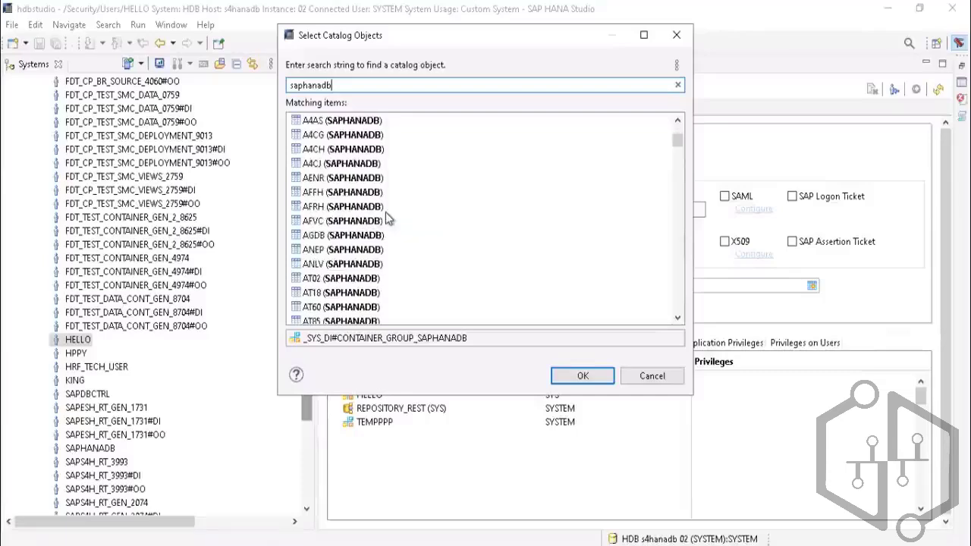
scroll(386, 214, "up", 10)
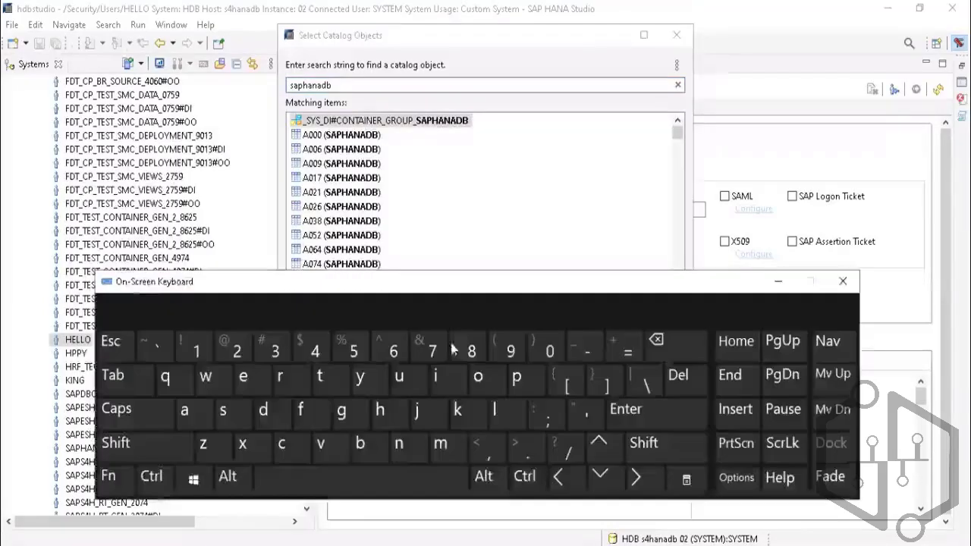
Replace the catalog object search text with "SAPHANA" in capital letters
left_click(396, 88)
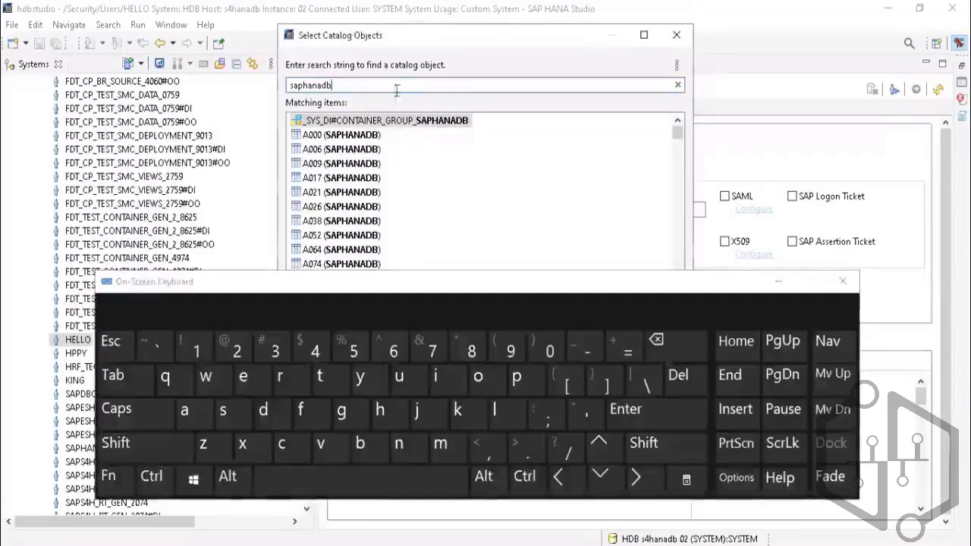
left_click(689, 349)
left_click(689, 349)
left_click(689, 349)
left_click(689, 349)
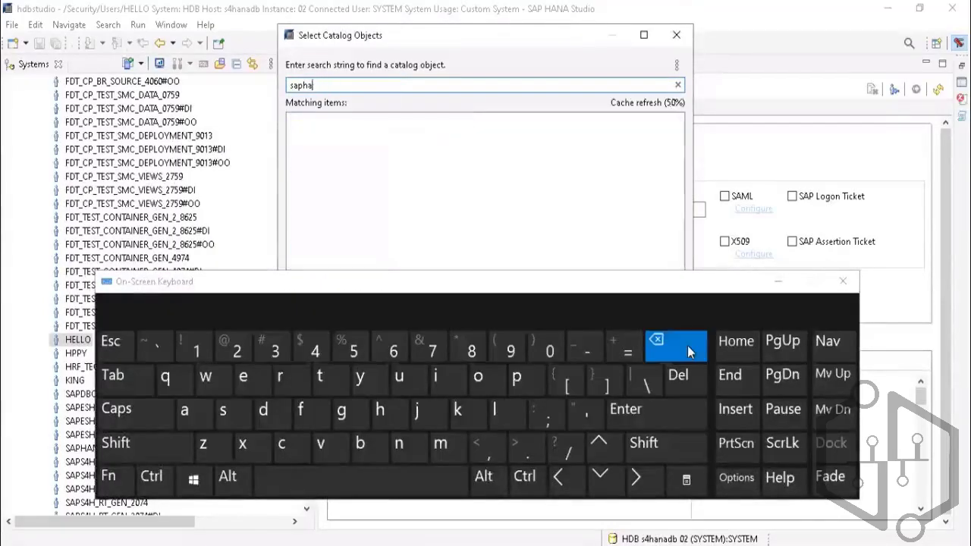
left_click(689, 350)
left_click(689, 349)
left_click(687, 348)
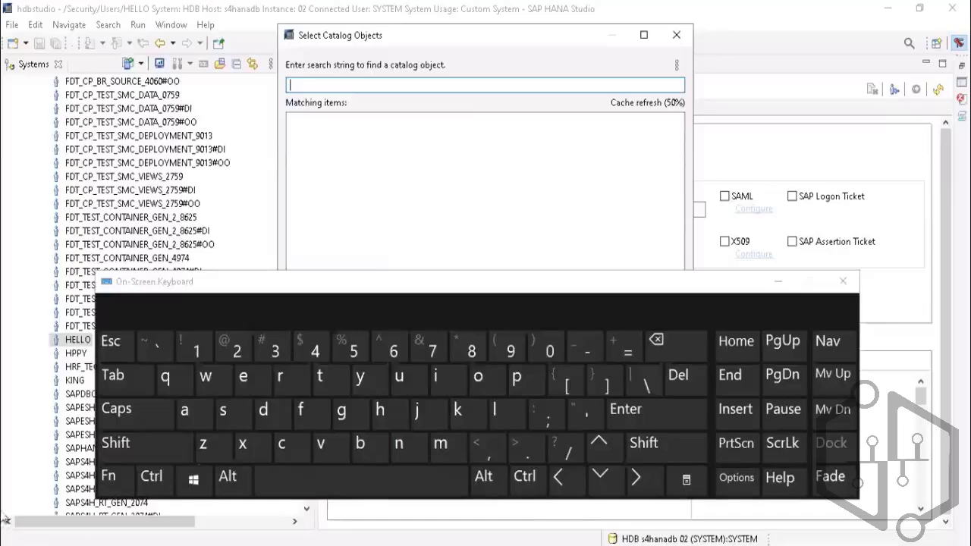
left_click(128, 412)
left_click(228, 414)
left_click(187, 412)
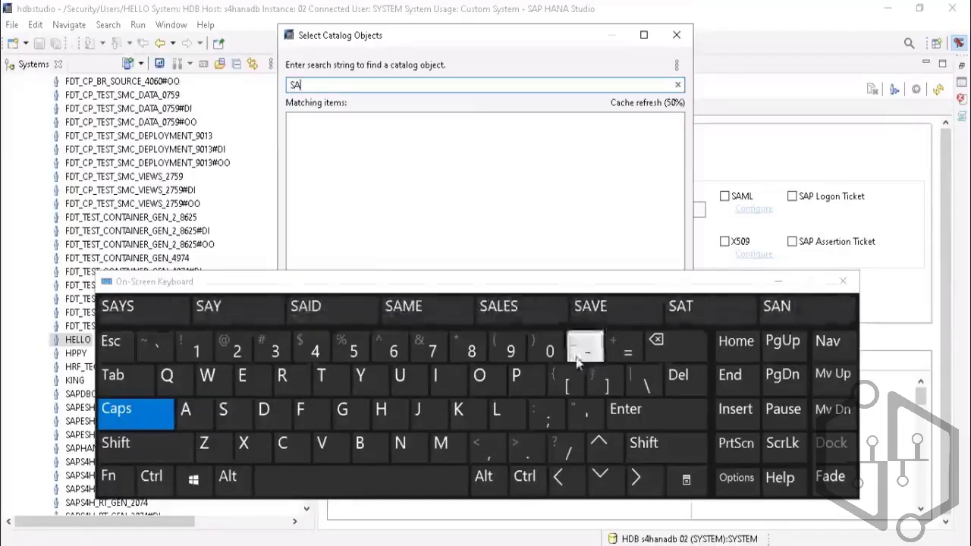
left_click(516, 375)
left_click(381, 410)
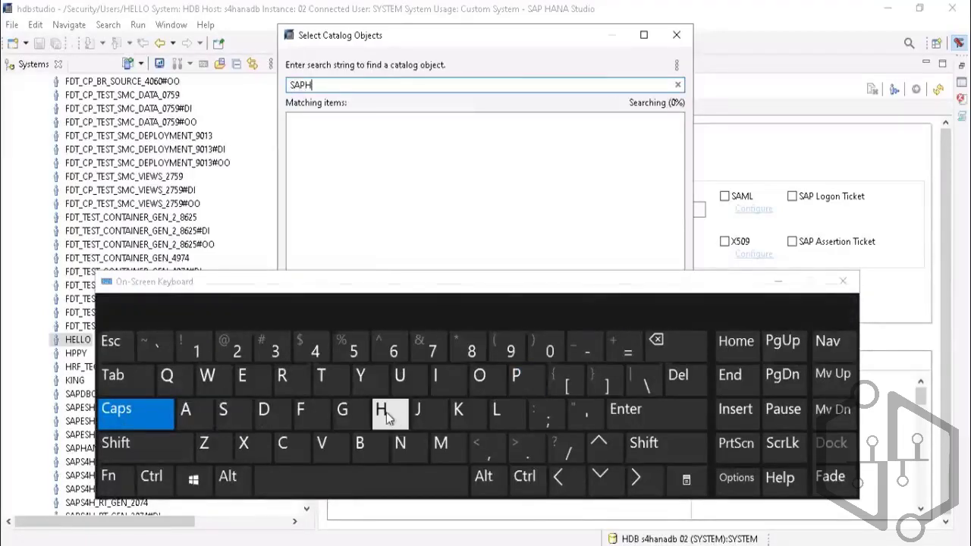
left_click(186, 411)
left_click(410, 443)
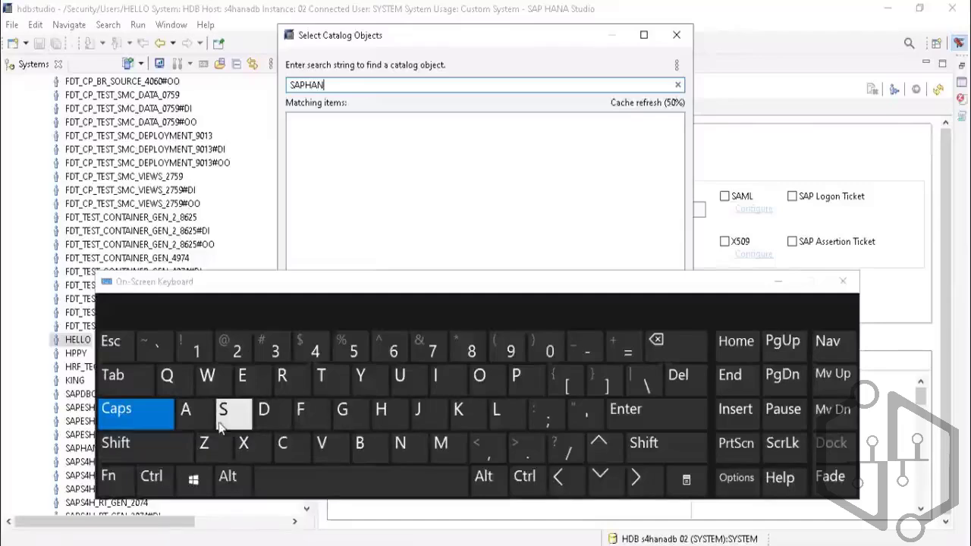
left_click(187, 411)
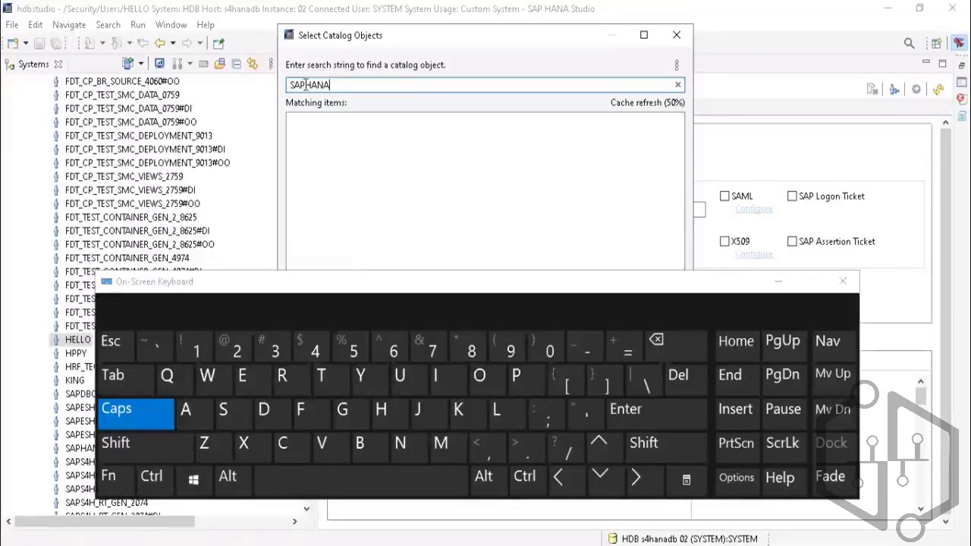
Clear the search text and search the catalog objects for "SYSTEM" instead
left_click_drag(336, 86, 289, 86)
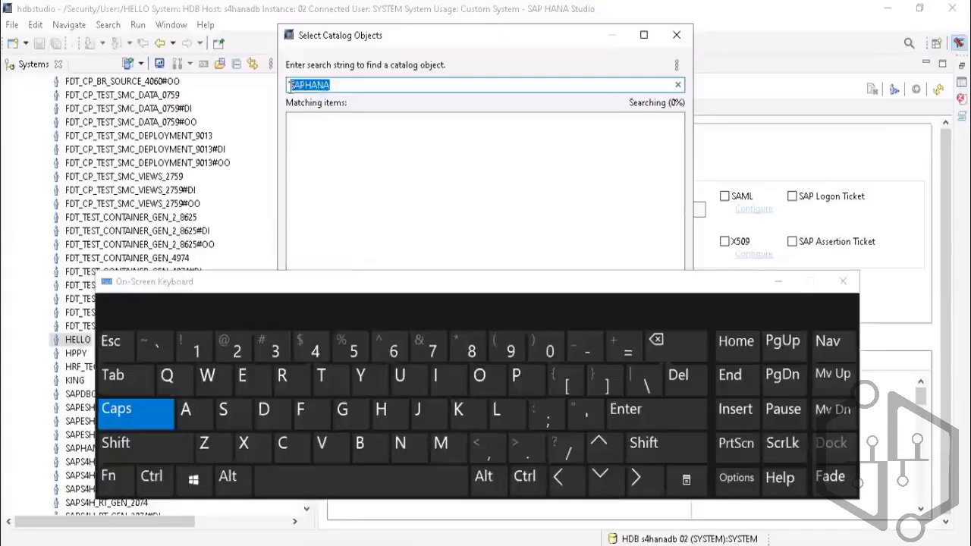
left_click(657, 342)
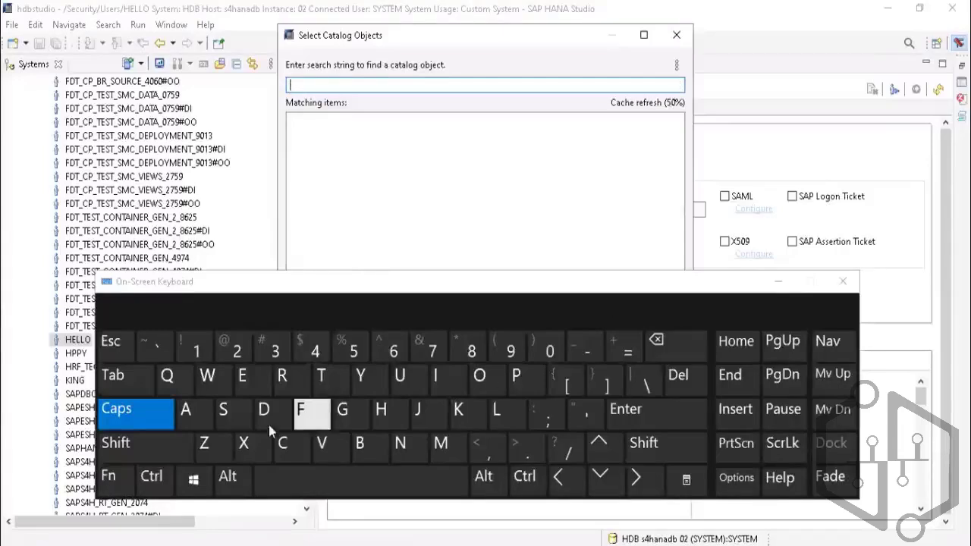
left_click(224, 411)
left_click(361, 375)
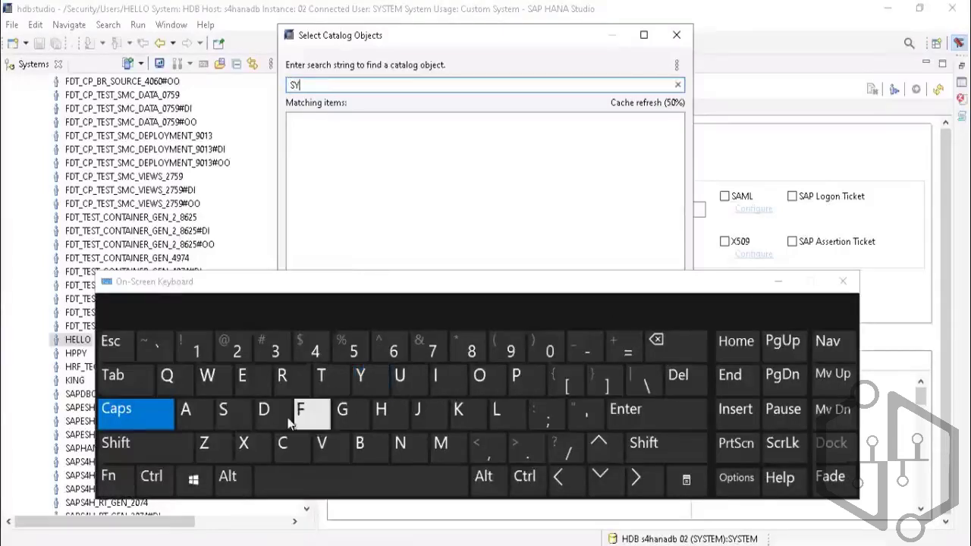
left_click(223, 410)
type("T")
left_click(246, 376)
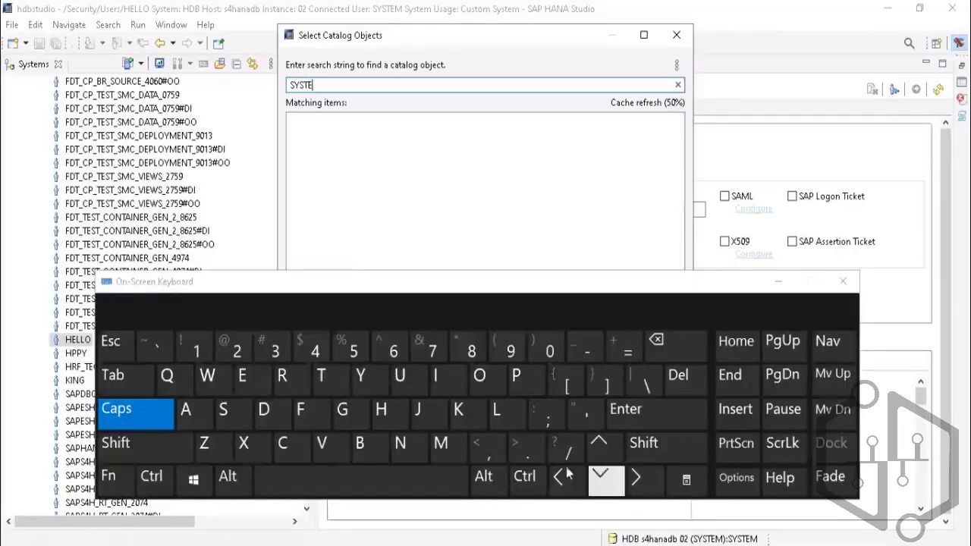
left_click(448, 446)
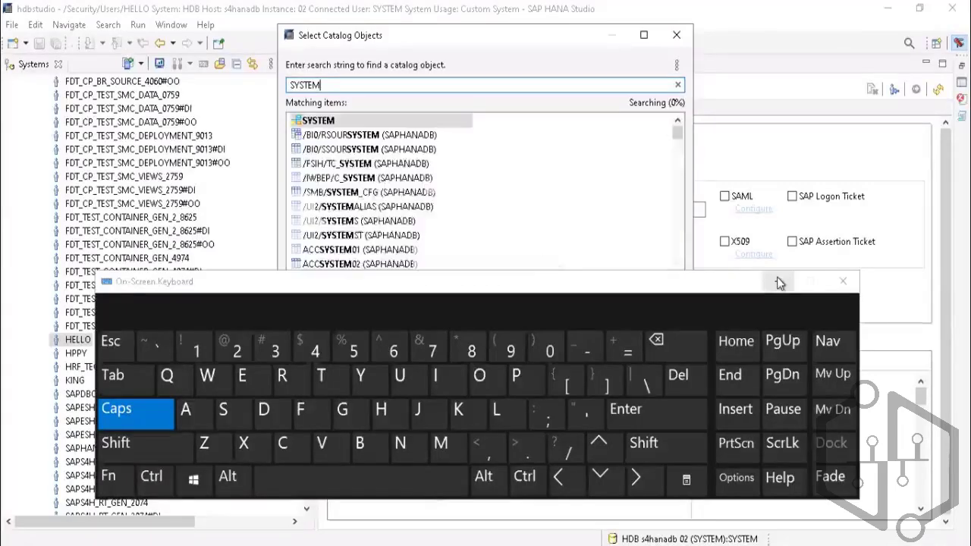
Extend the catalog object search to "SYSTEMDB" and dismiss the catalog object selection
left_click(263, 409)
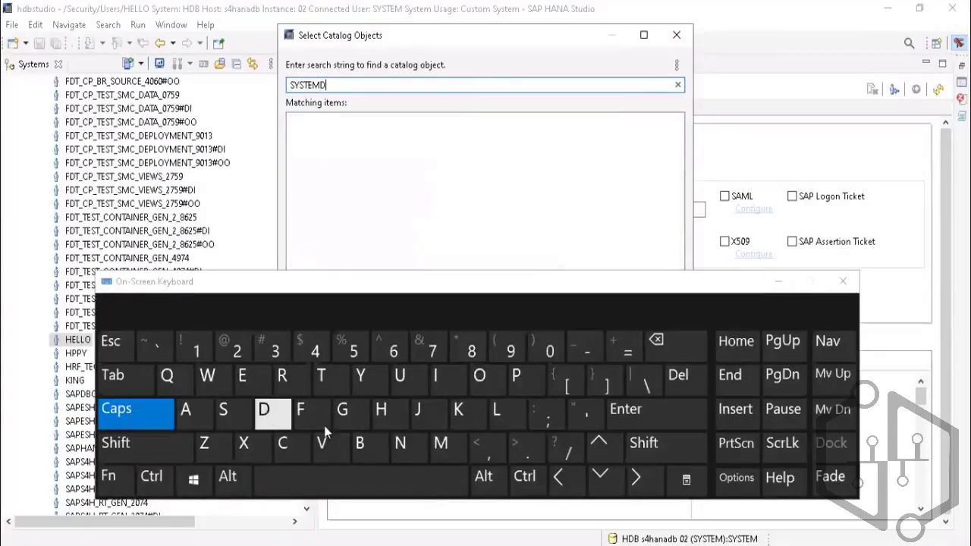
left_click(362, 448)
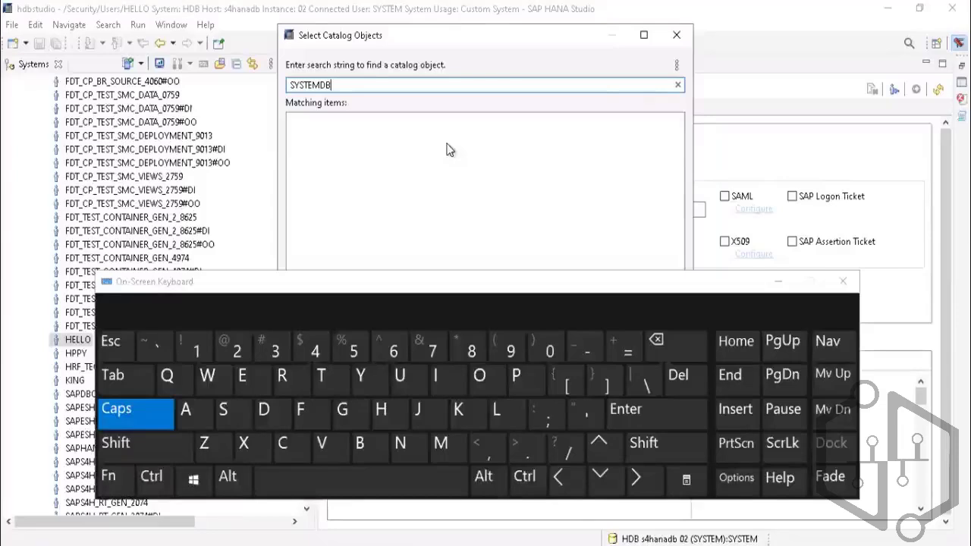
left_click(780, 282)
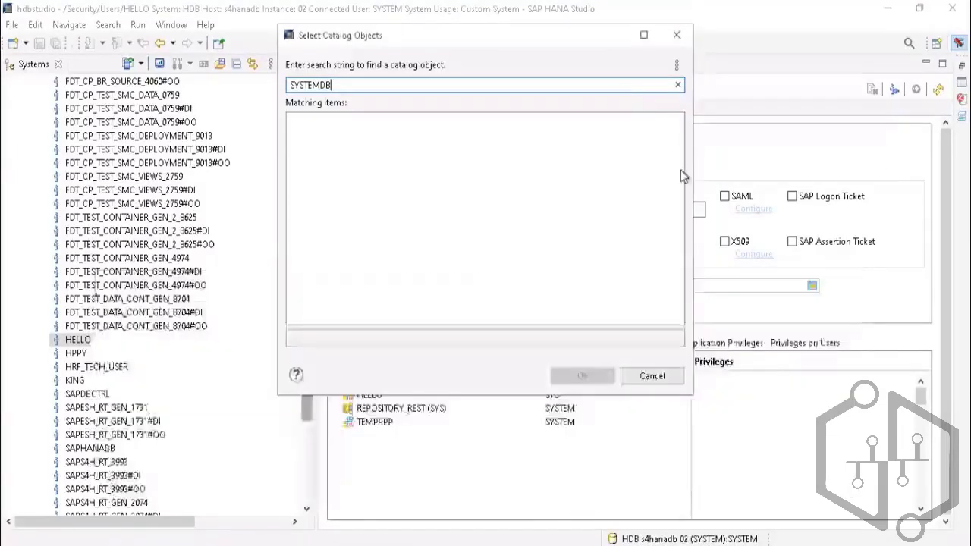
left_click(679, 36)
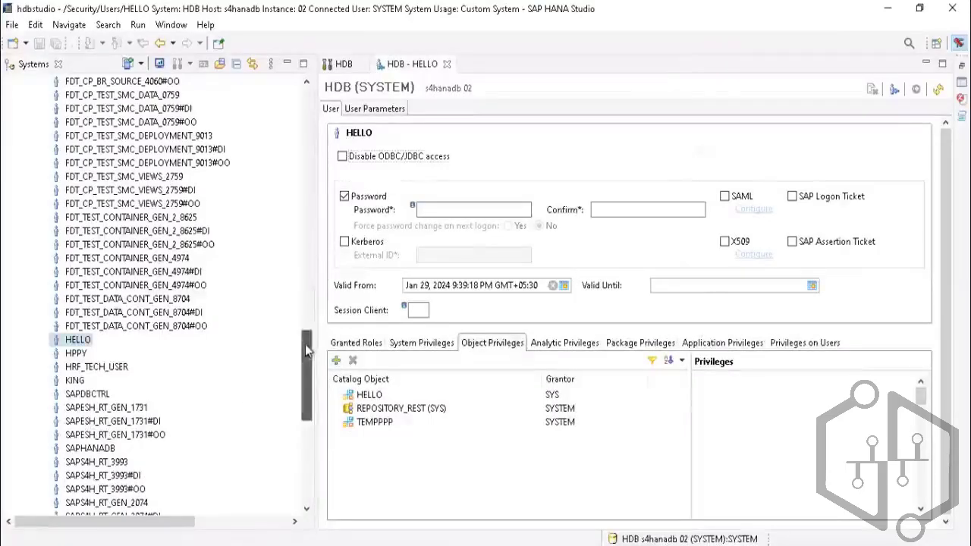
Browse the catalog schemas of the HDB (SYSTEM) connection and examine the tables of the SAPHANADB schema
scroll(306, 350, "up", 8)
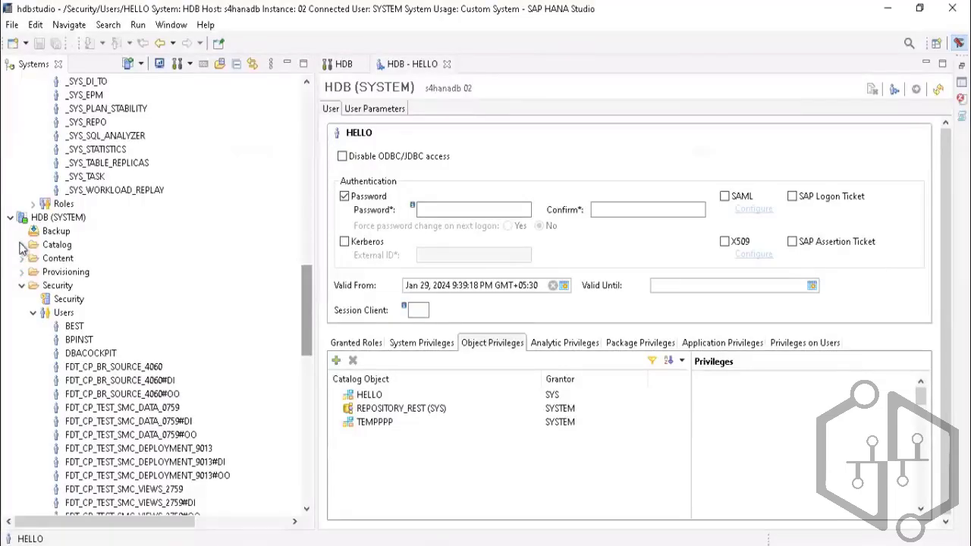
scroll(87, 279, "up", 15)
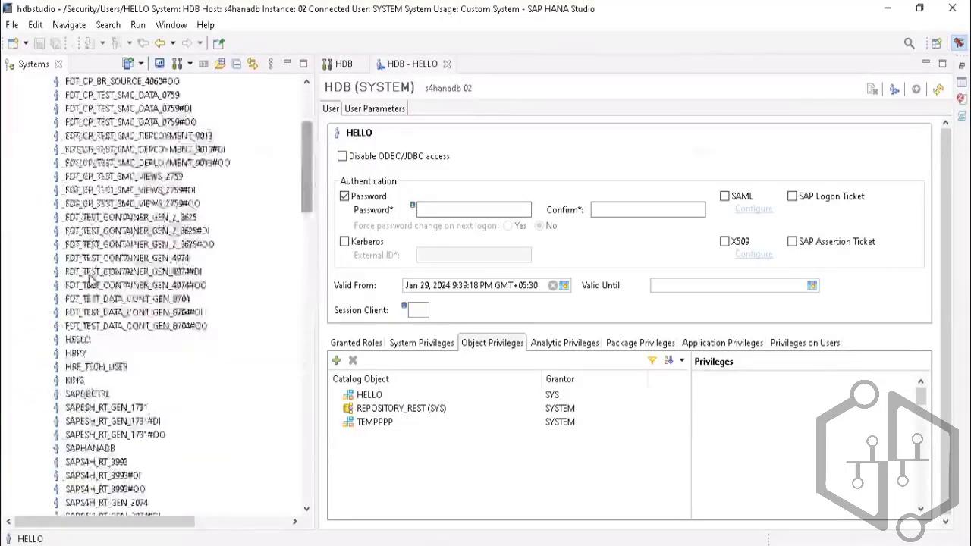
scroll(87, 279, "up", 3)
scroll(91, 296, "down", 10)
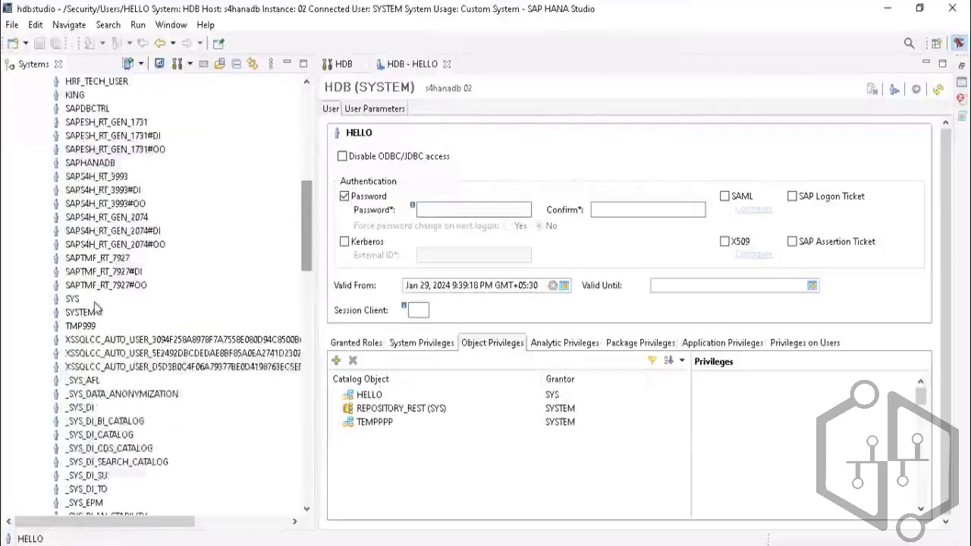
scroll(96, 306, "down", 10)
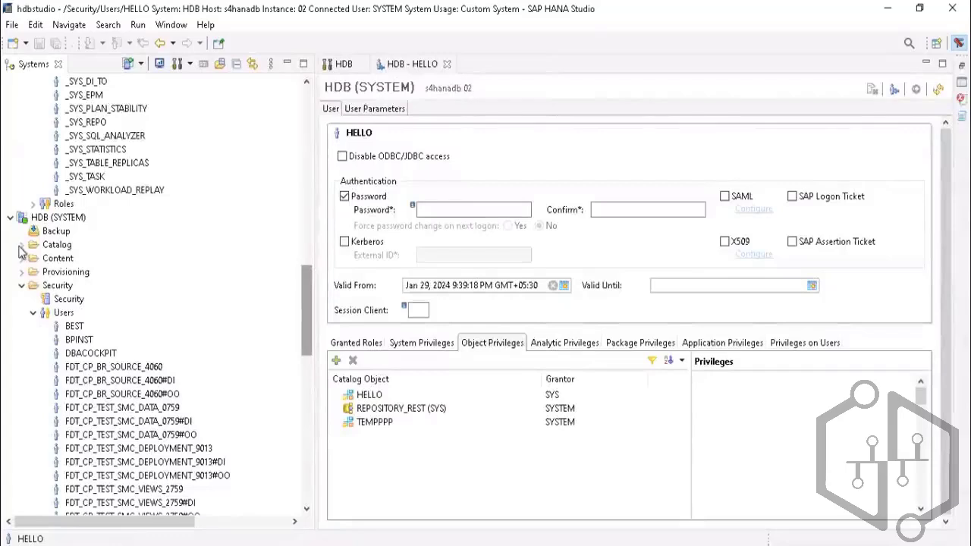
left_click(21, 245)
scroll(72, 340, "down", 3)
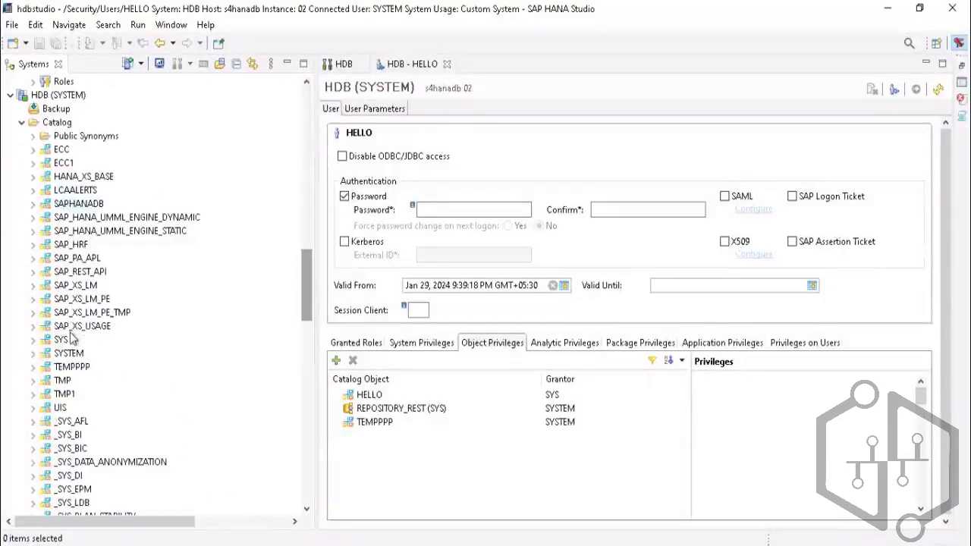
left_click(79, 204)
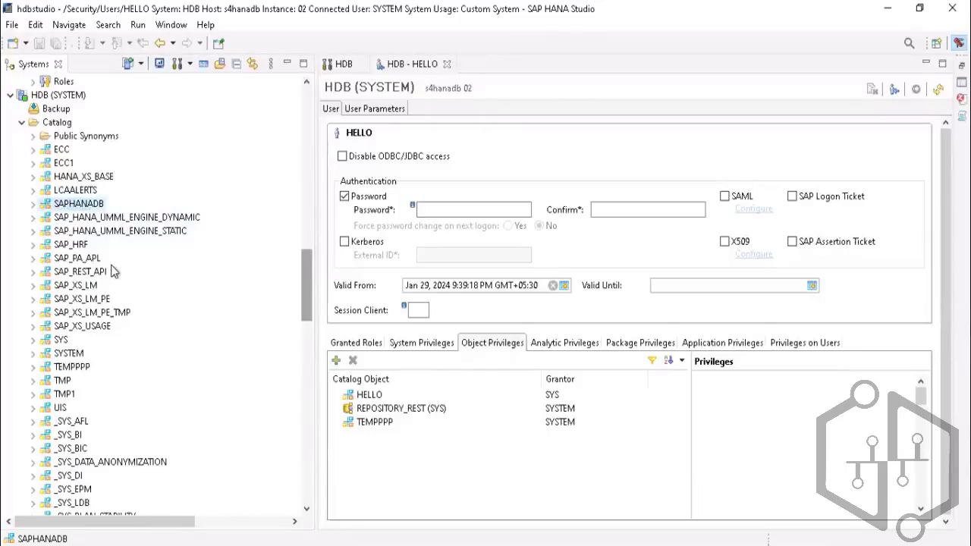
left_click(33, 203)
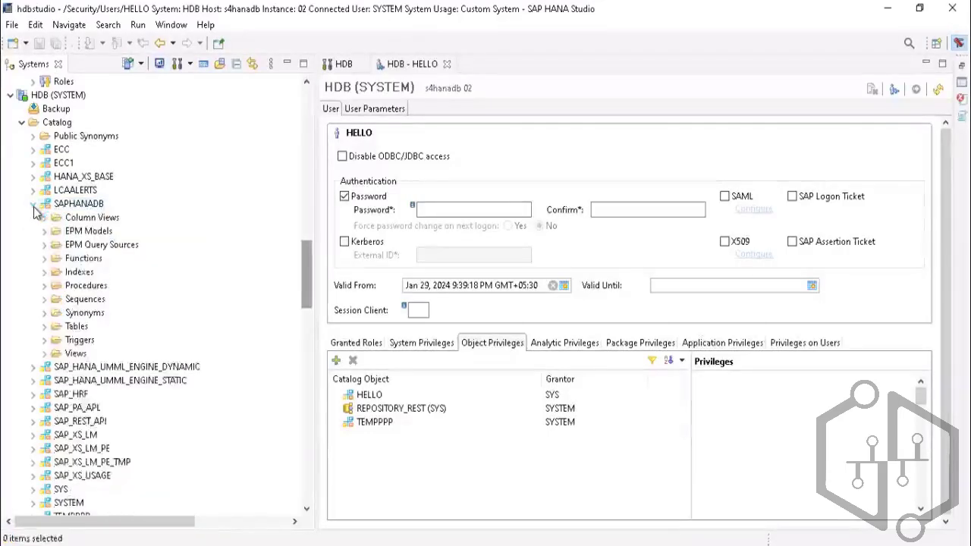
left_click(44, 326)
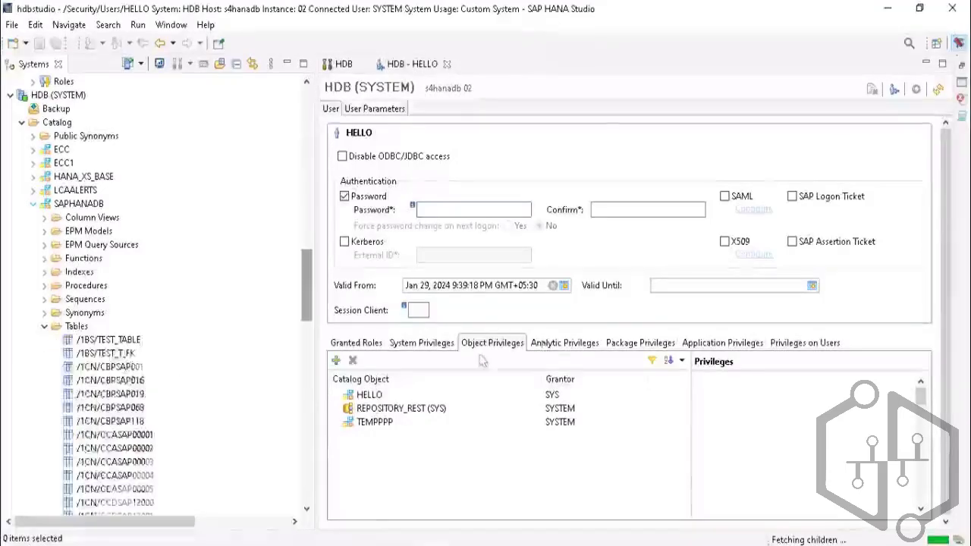
Start adding an object privilege for the HELLO user and search the catalog objects for "SAPHANADB"
left_click(337, 362)
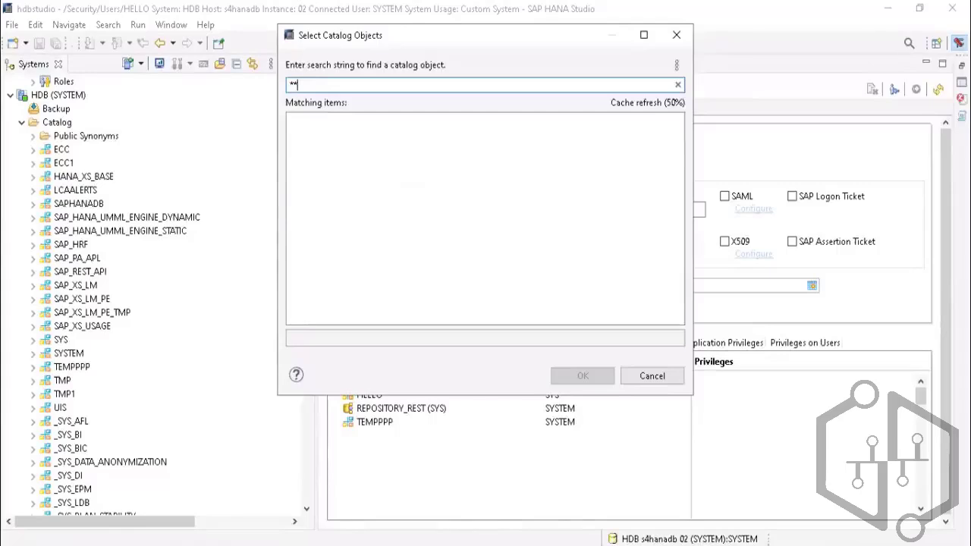
key("super+ctrl+o")
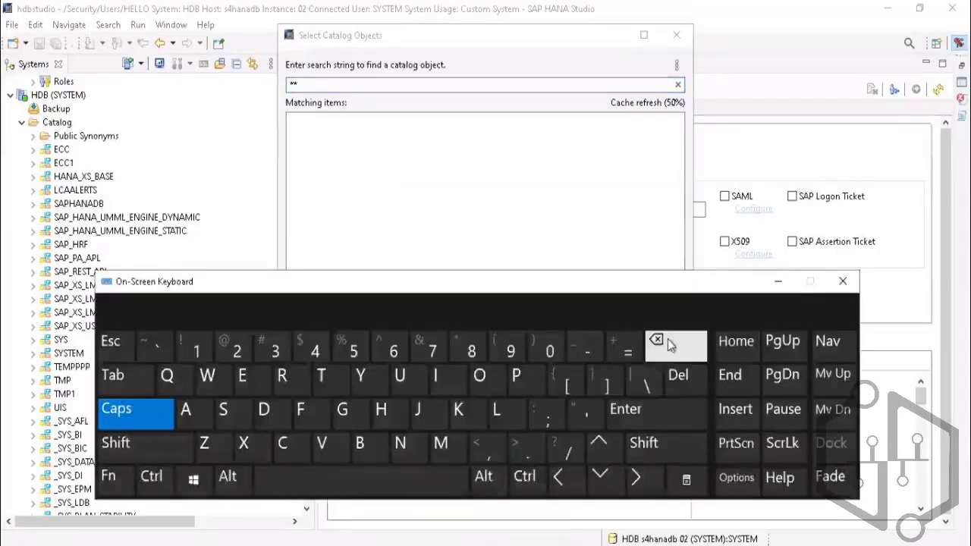
left_click(404, 85)
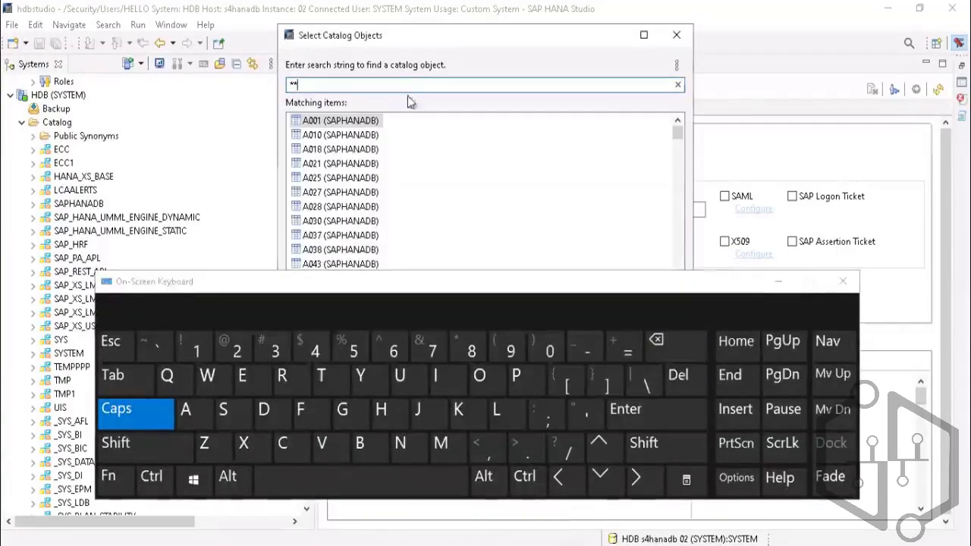
left_click(656, 341)
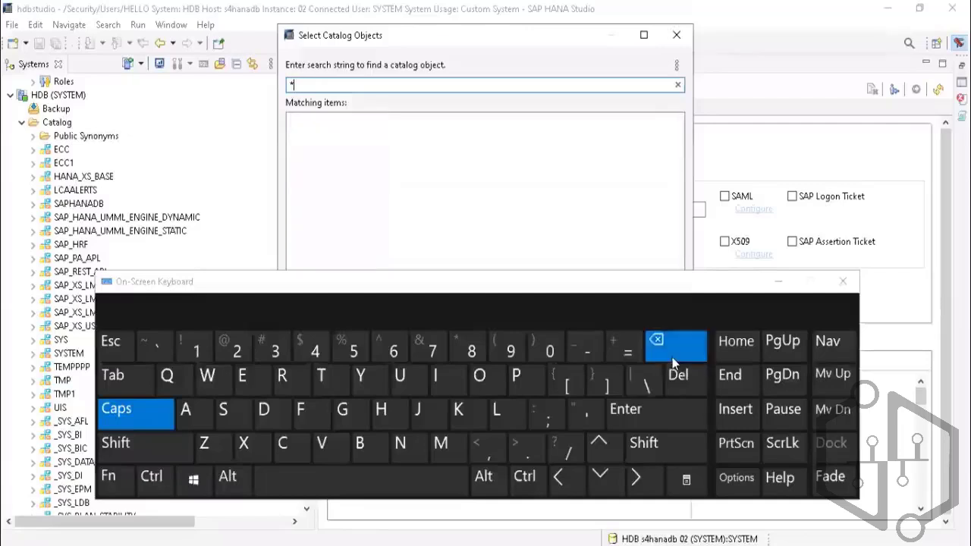
left_click(224, 411)
left_click(185, 410)
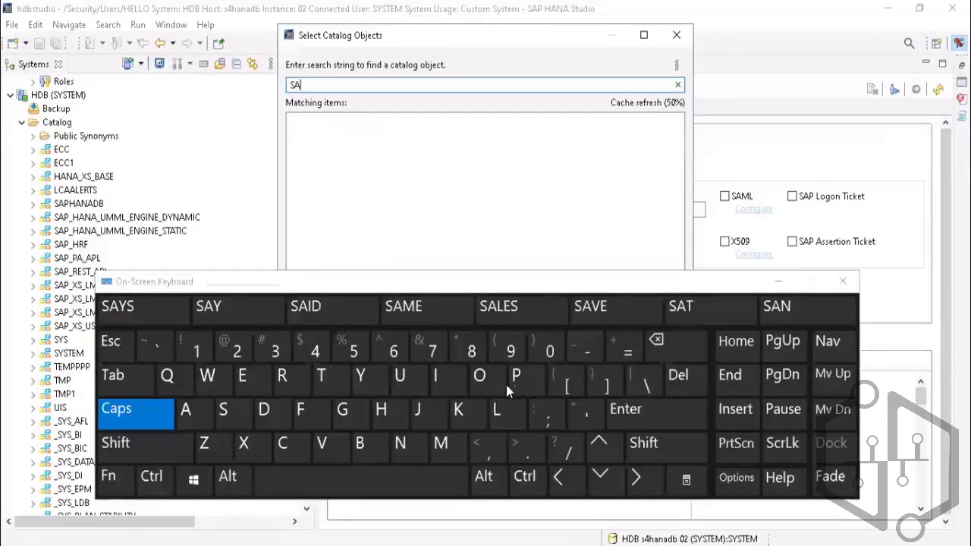
left_click(519, 382)
left_click(381, 409)
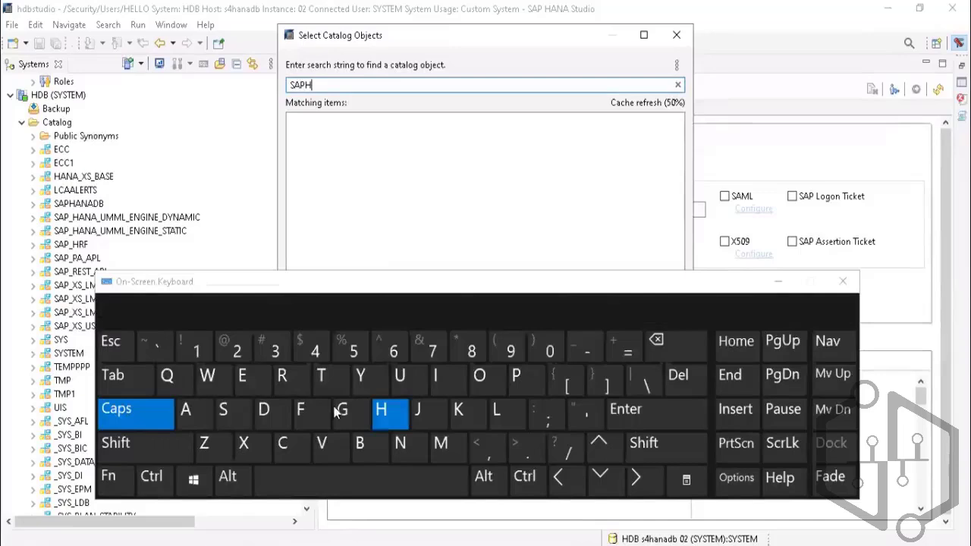
left_click(185, 410)
left_click(400, 443)
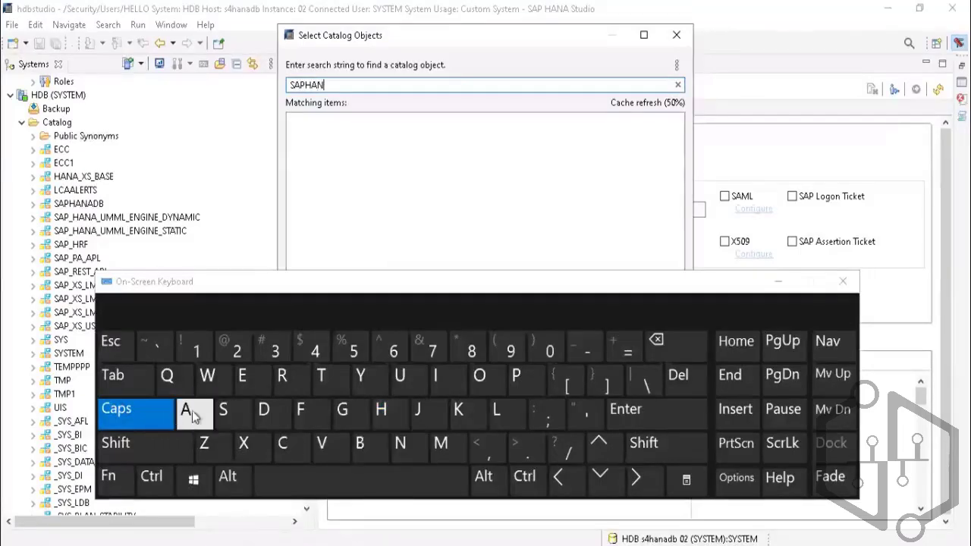
left_click(263, 411)
left_click(362, 446)
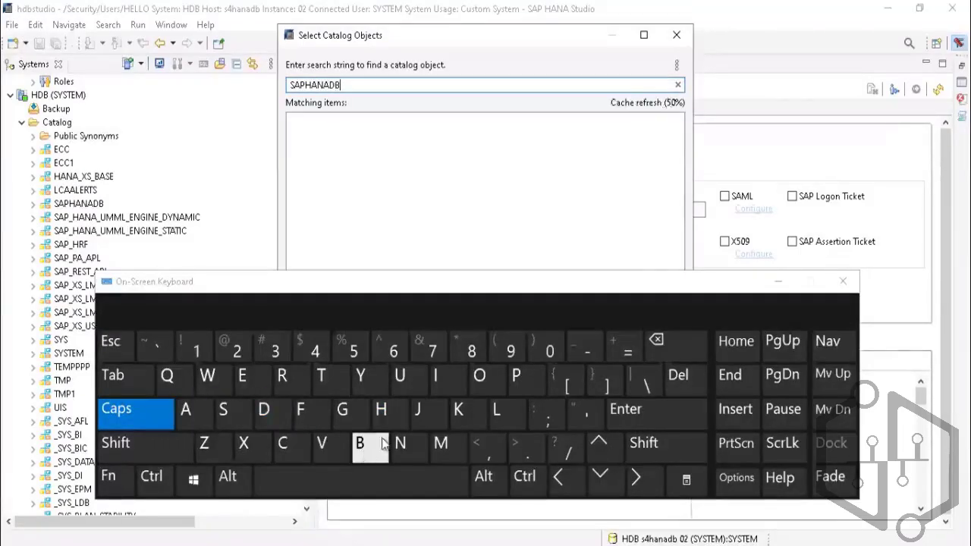
left_click(773, 285)
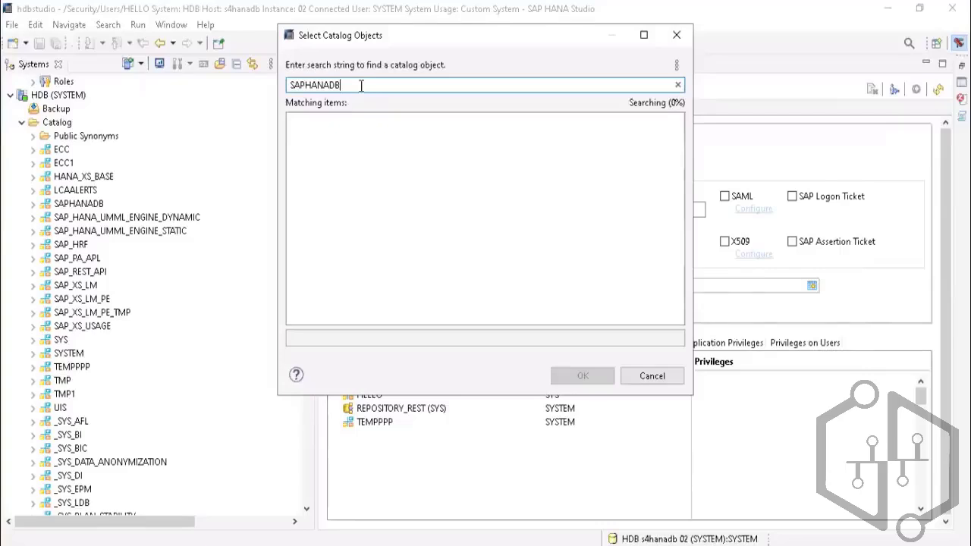
left_click(526, 544)
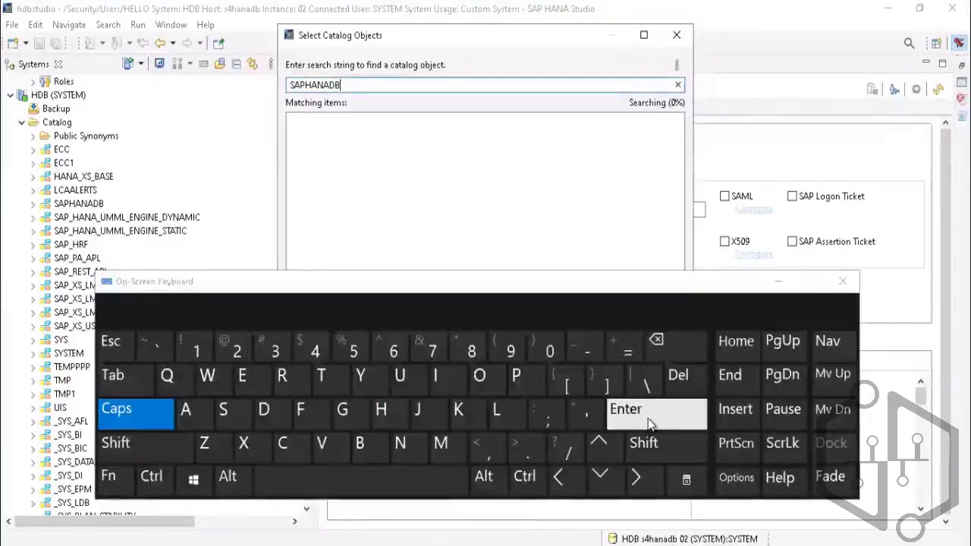
left_click(649, 422)
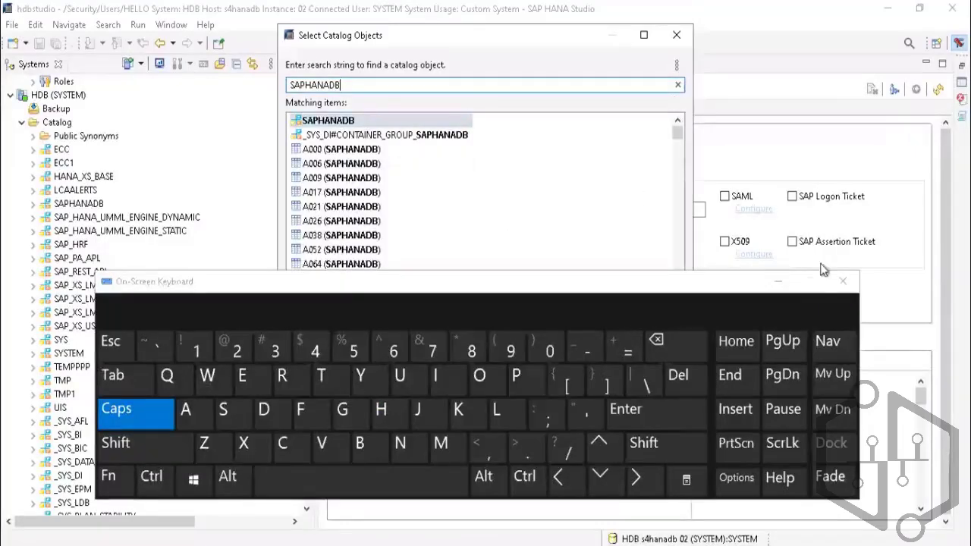
Add the SAPHANADB schema from the search results to the HELLO user's object privileges
left_click(777, 282)
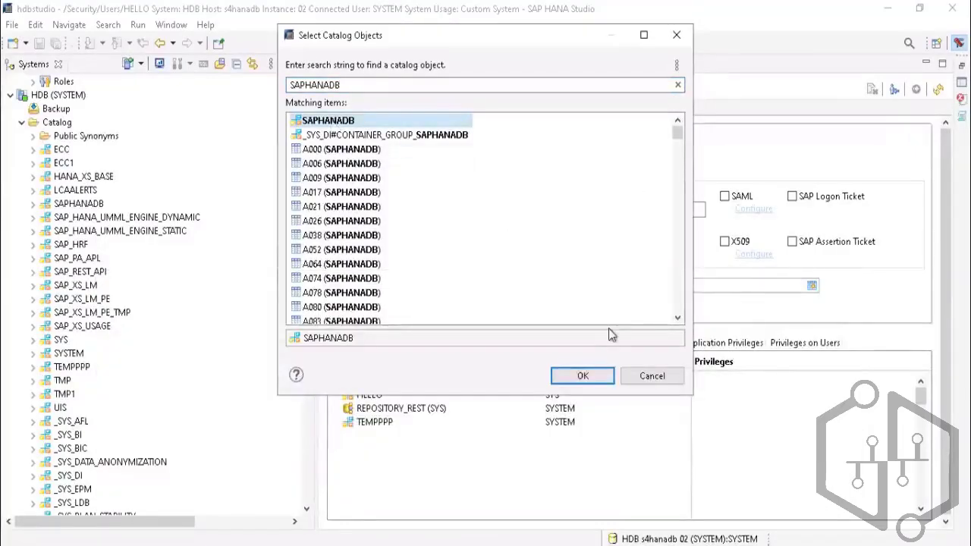
left_click(582, 376)
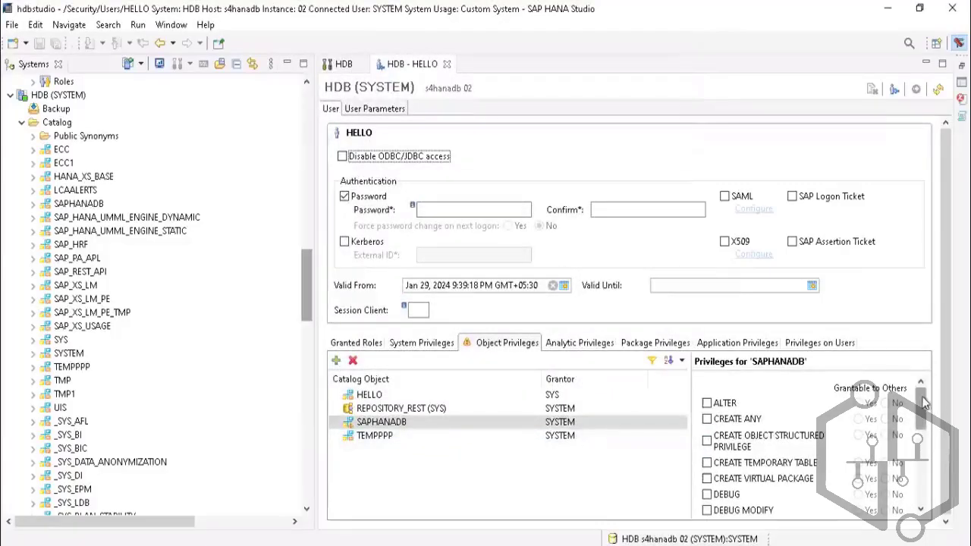
Select the EXECUTE and SELECT privileges on SAPHANADB for the HELLO user and make both grantable to others
mouse_move(924, 403)
left_mouse_down()
mouse_move(925, 393)
mouse_move(927, 467)
mouse_move(924, 391)
left_mouse_up()
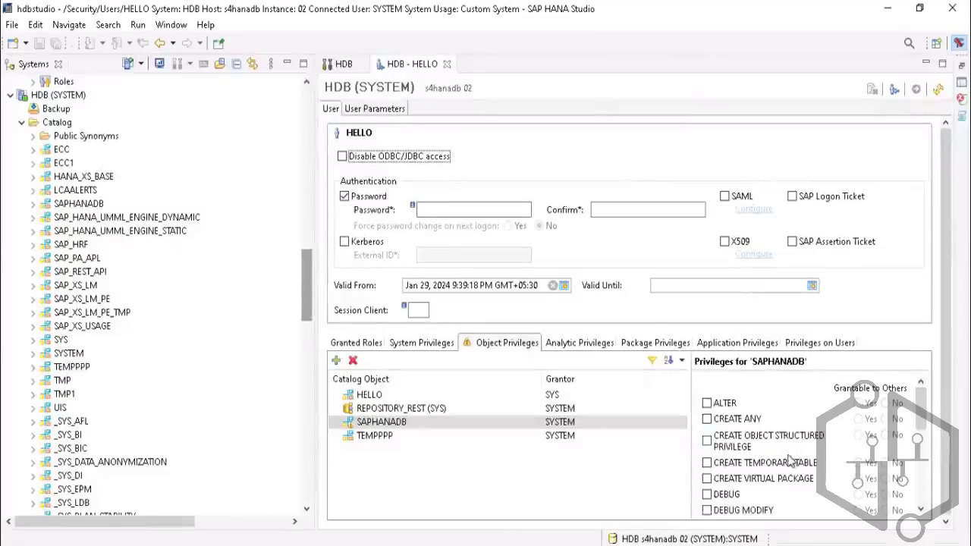
scroll(713, 455, "down", 2)
scroll(723, 451, "up", 1)
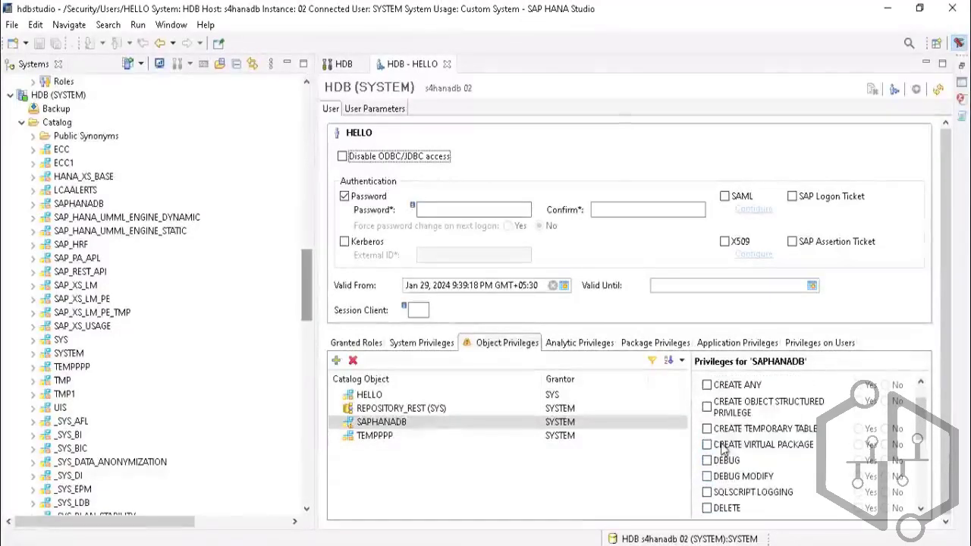
scroll(724, 452, "up", 1)
scroll(727, 457, "down", 2)
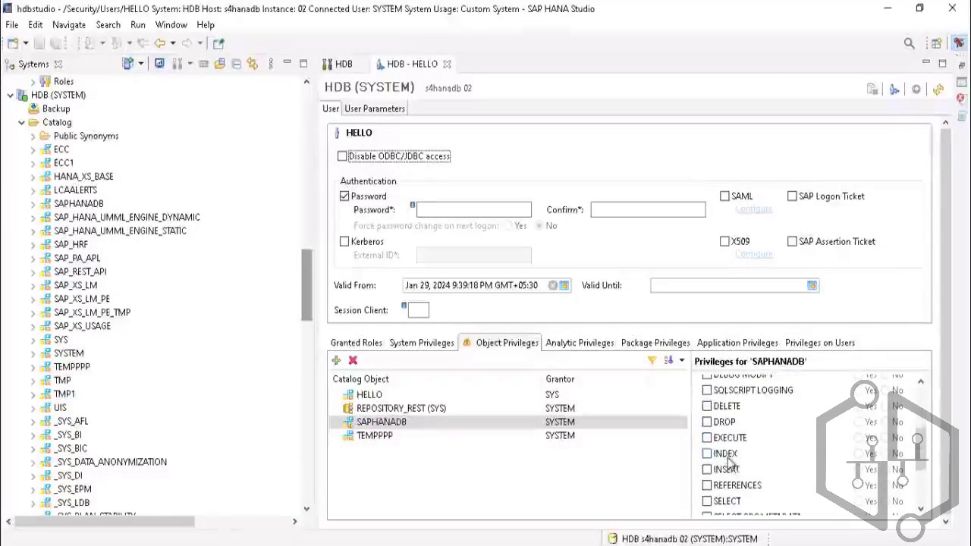
left_click(707, 439)
scroll(742, 488, "down", 2)
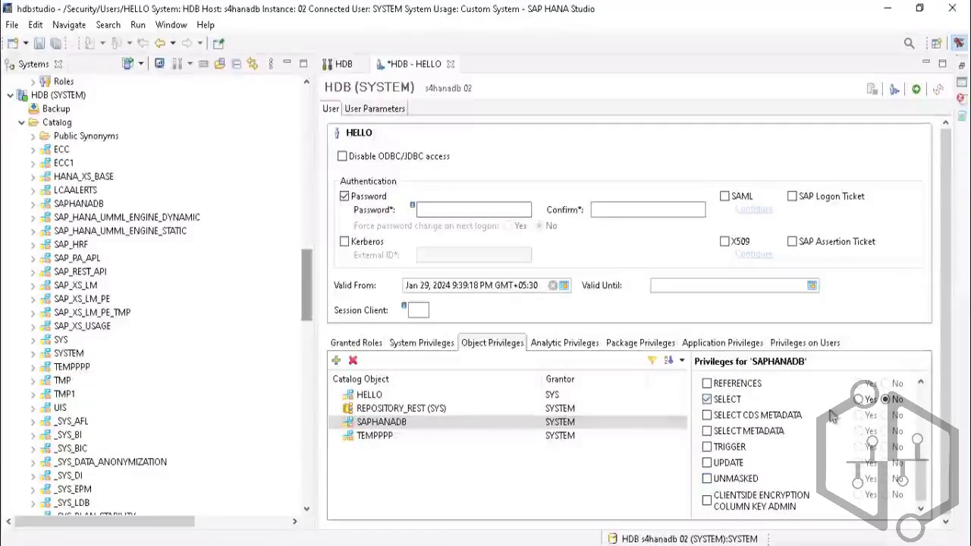
scroll(856, 449, "up", 3)
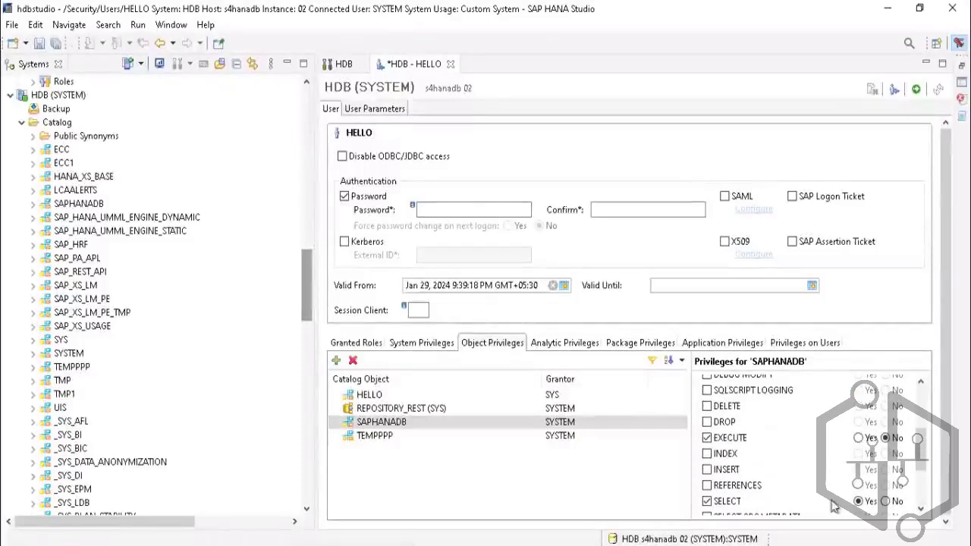
left_click(858, 438)
scroll(805, 476, "up", 5)
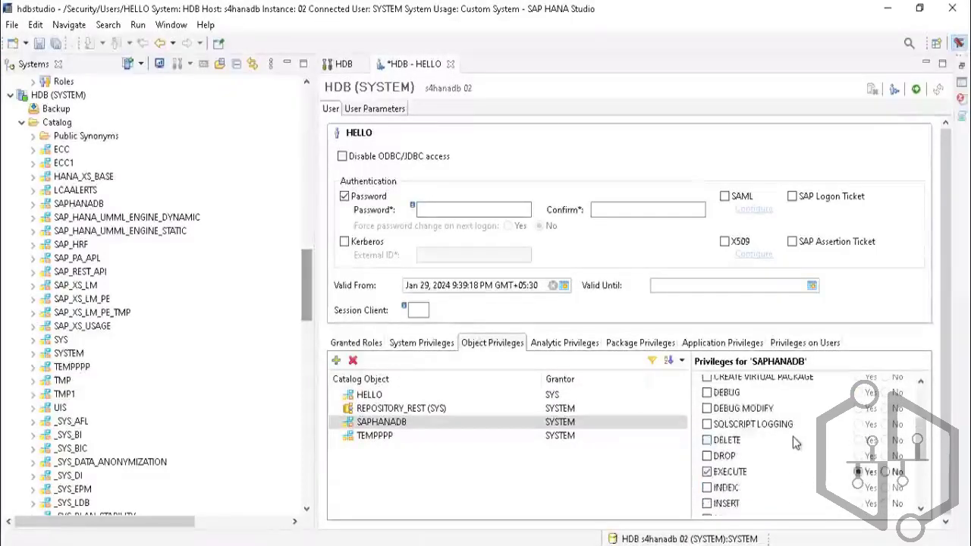
Try to deploy the HELLO user's privilege changes, read the reported issues, and close the user editor without saving
left_click(915, 91)
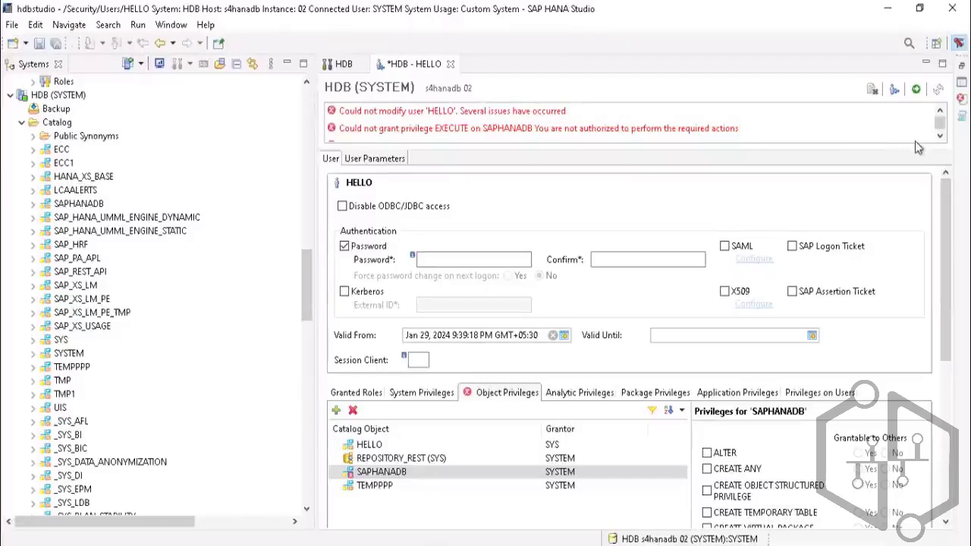
left_click(941, 138)
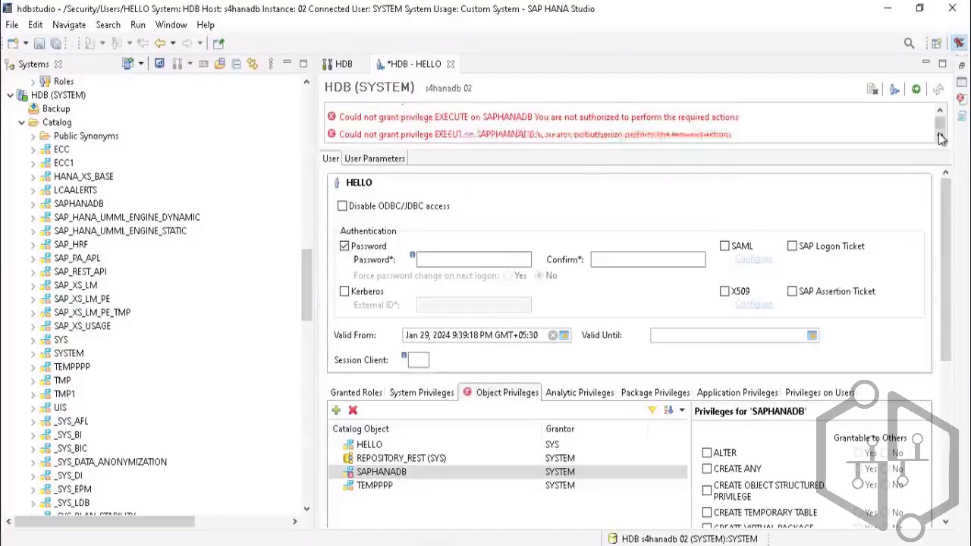
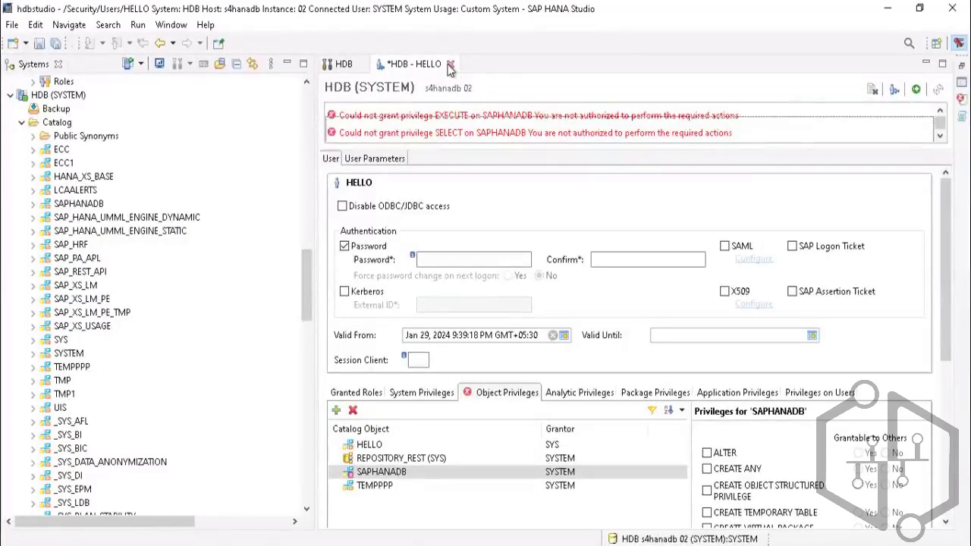
left_click(450, 65)
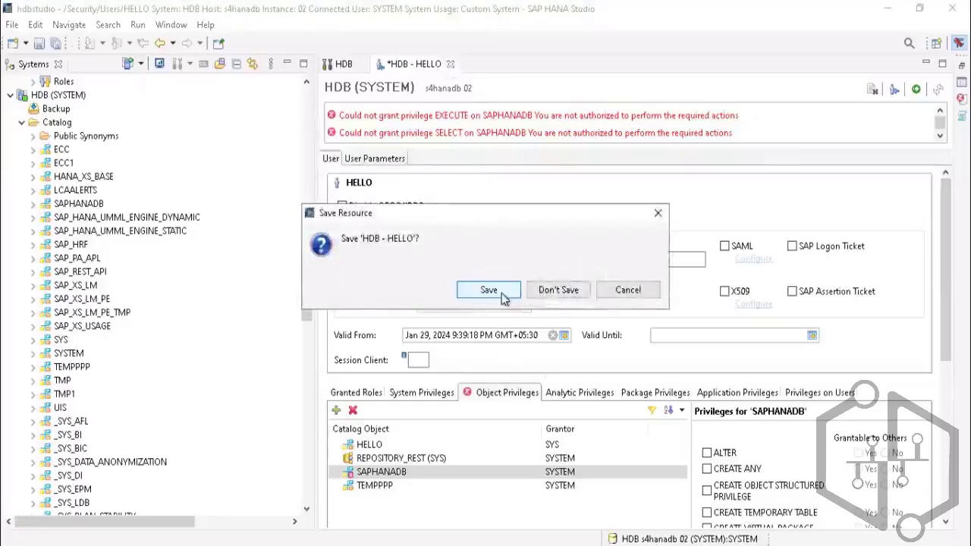
left_click(567, 294)
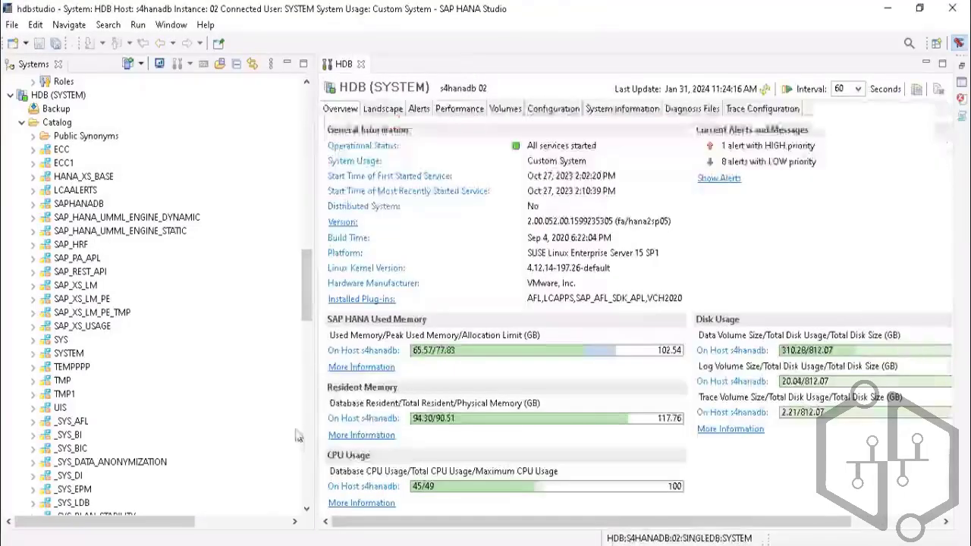
Open the SYSTEM user from the security users of the HDB (SYSTEM) connection
left_click_drag(311, 292, 312, 471)
scroll(133, 366, "up", 2)
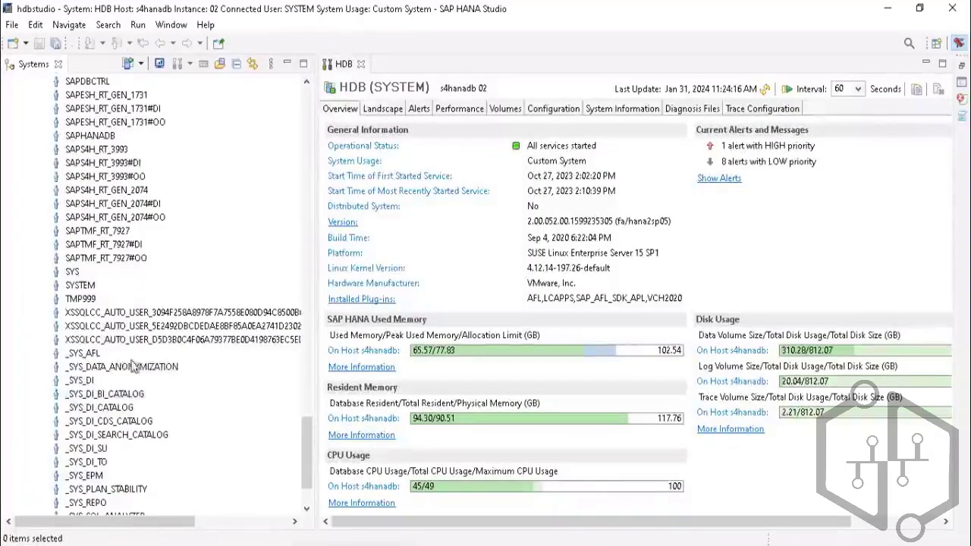
scroll(126, 381, "up", 2)
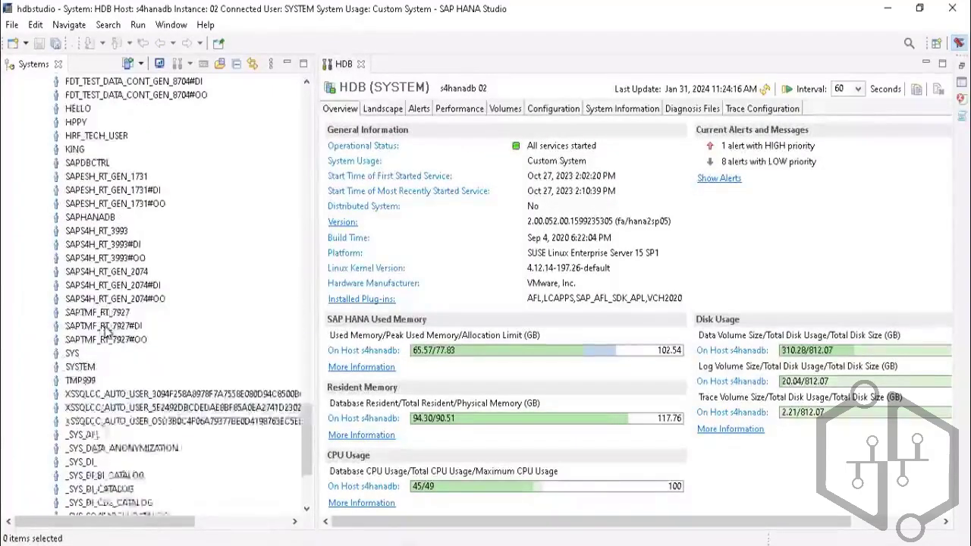
left_click(82, 368)
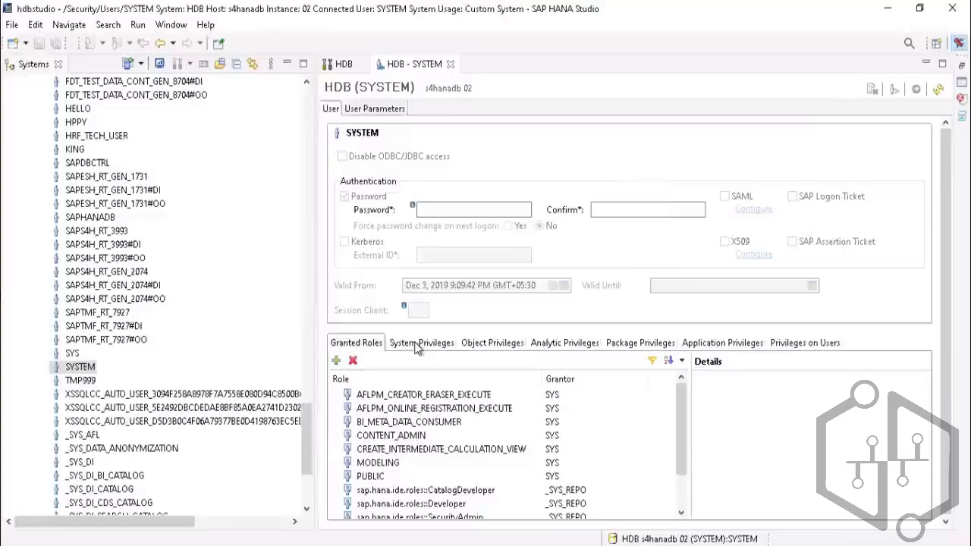
Examine the system privileges and granted roles of the SYSTEM user
scroll(234, 443, "up", 10)
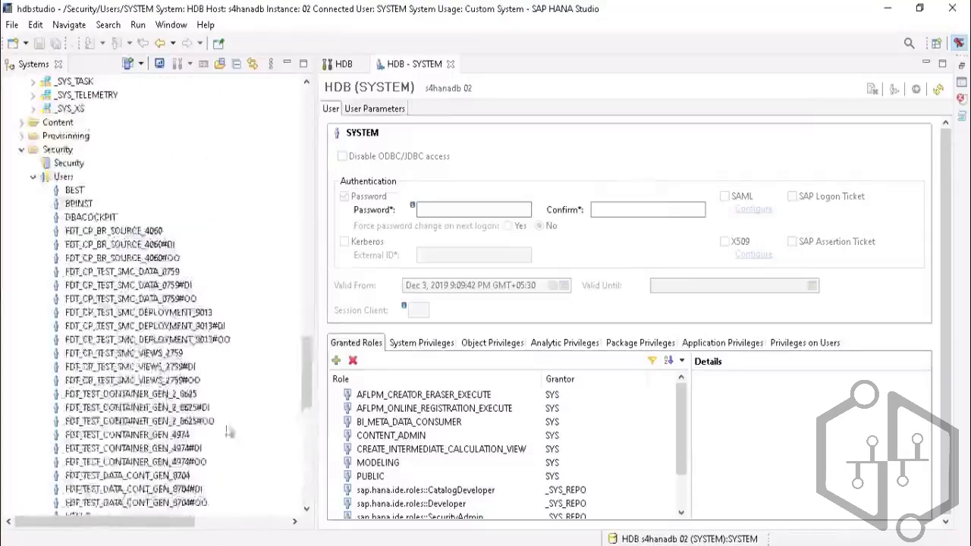
left_click(425, 344)
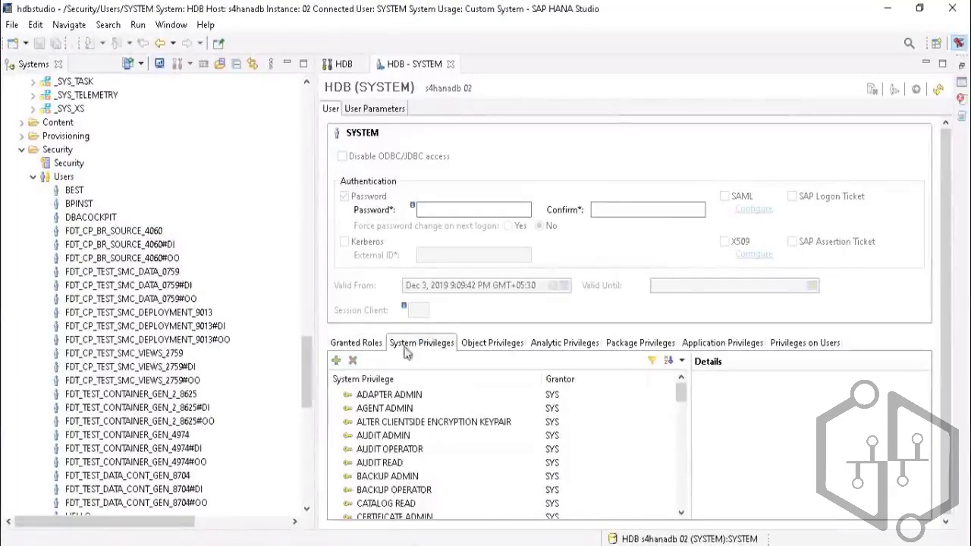
scroll(369, 461, "down", 20)
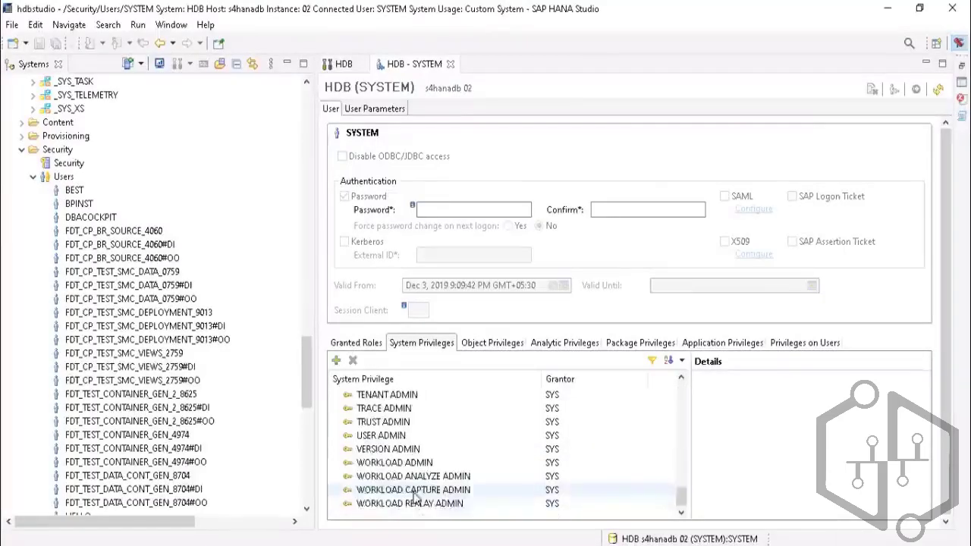
scroll(415, 493, "up", 20)
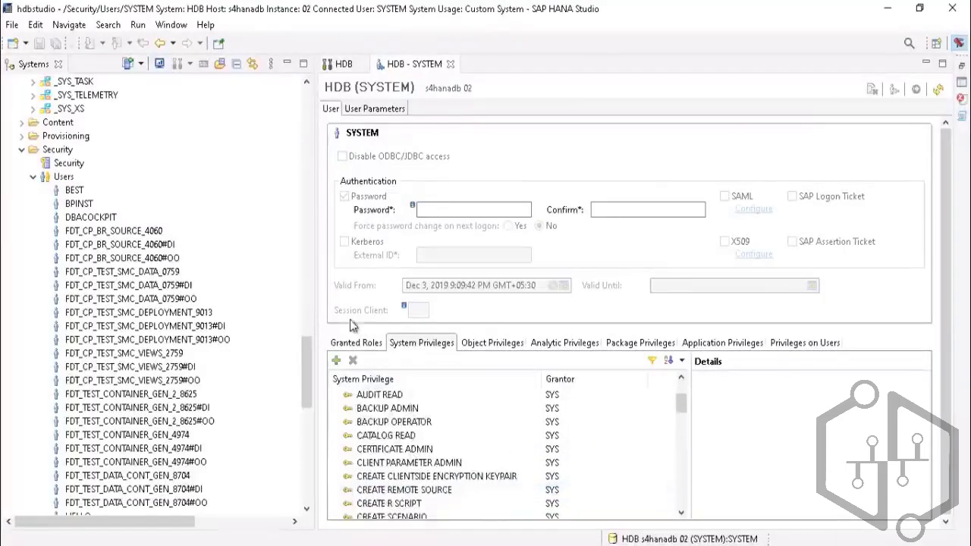
left_click(360, 344)
scroll(460, 451, "down", 1)
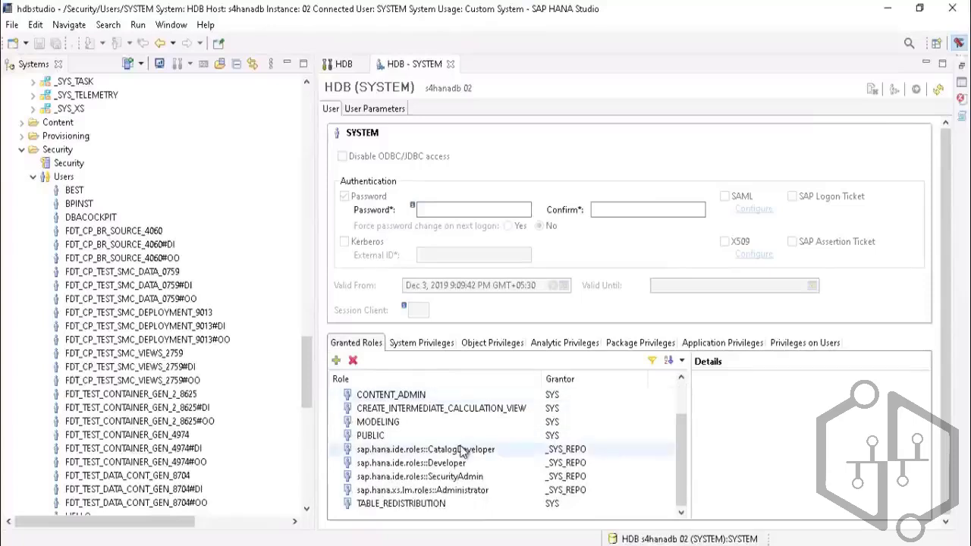
scroll(461, 453, "up", 1)
left_click(447, 343)
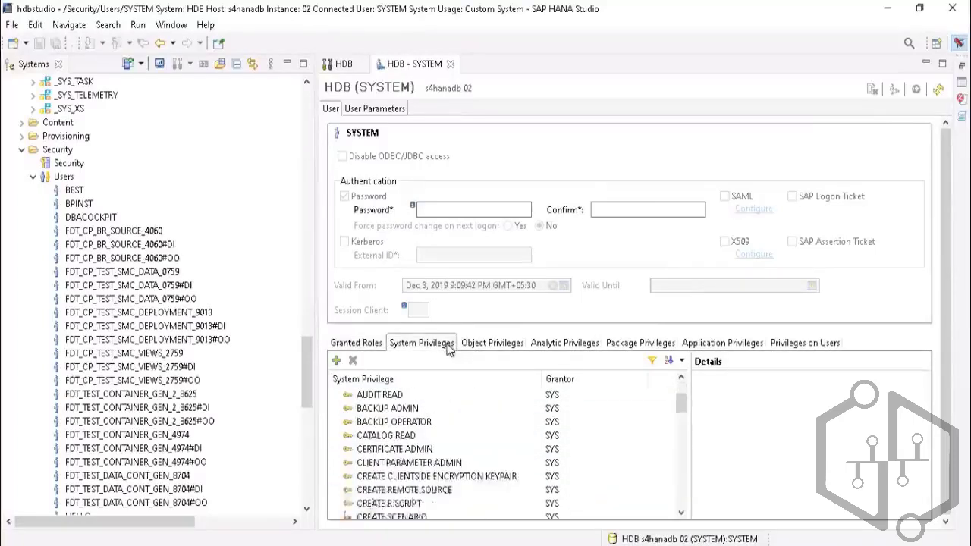
left_click(364, 344)
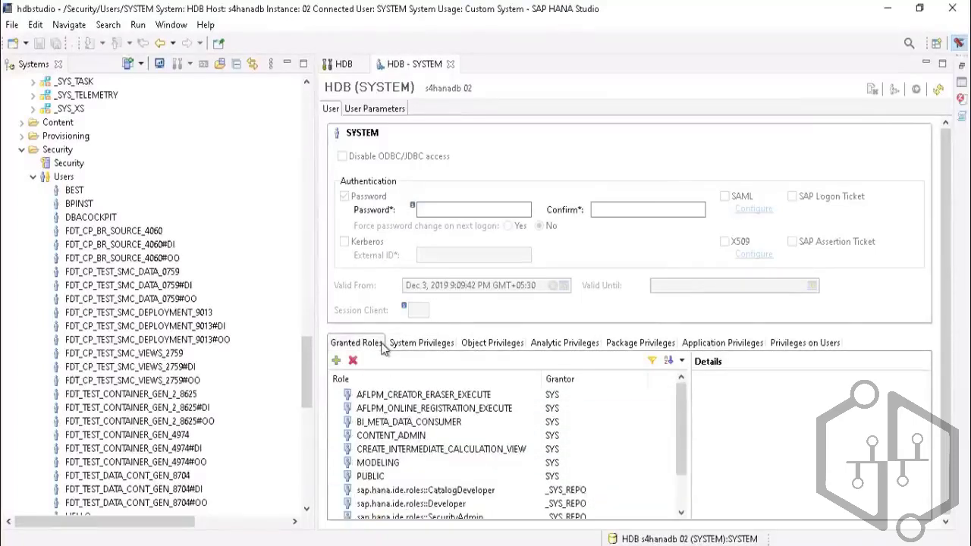
Examine the catalog objects in the SYSTEM user's object privileges and show the privileges for _SYS_REPO
left_click(532, 343)
left_click(510, 345)
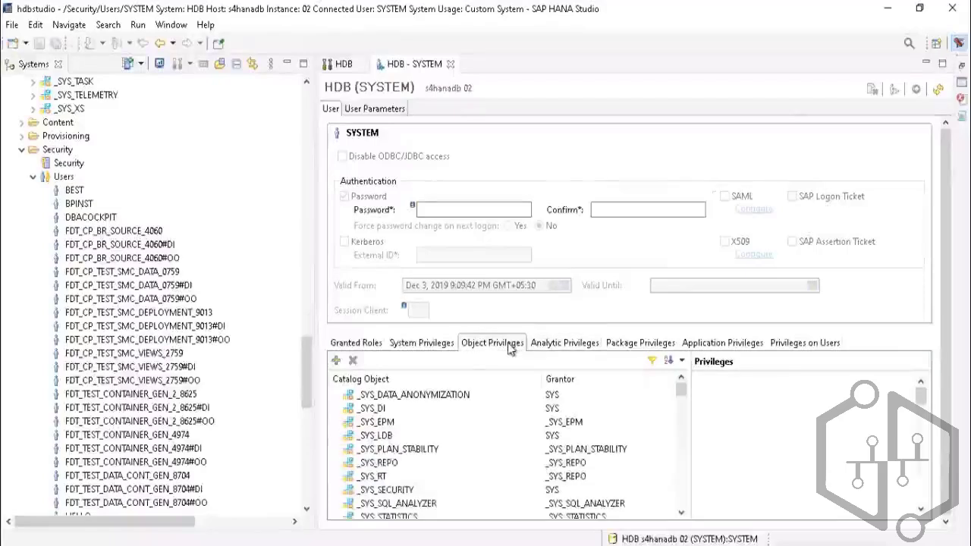
scroll(444, 448, "down", 2)
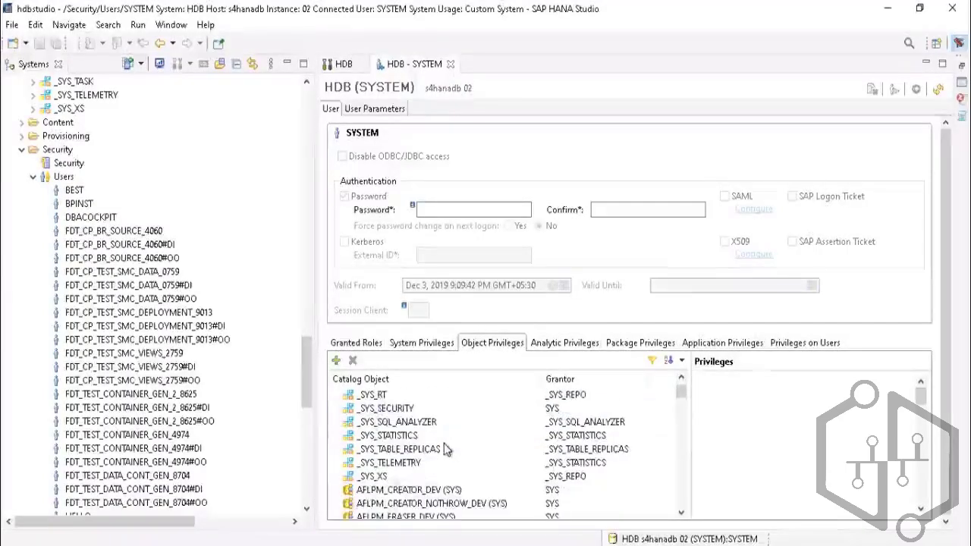
scroll(396, 451, "up", 3)
scroll(399, 449, "down", 6)
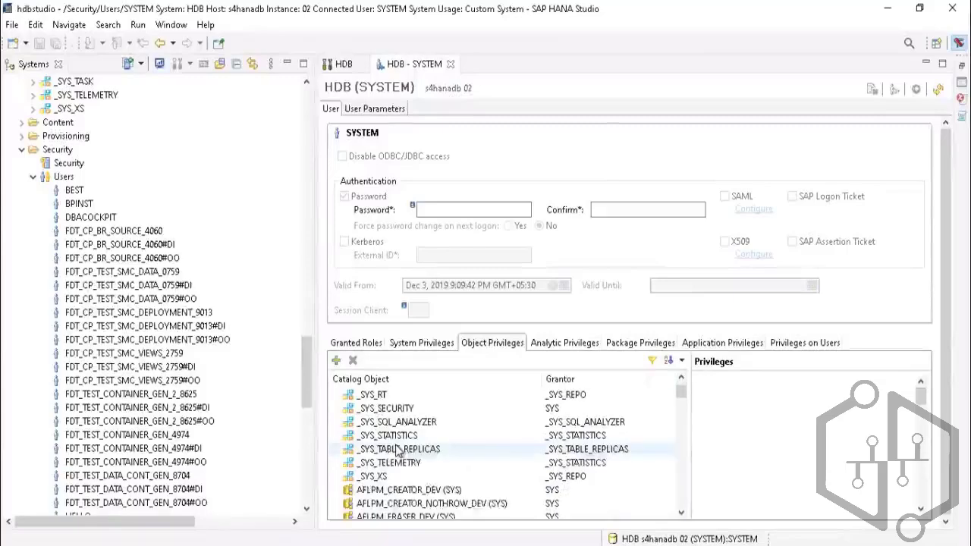
scroll(396, 450, "down", 15)
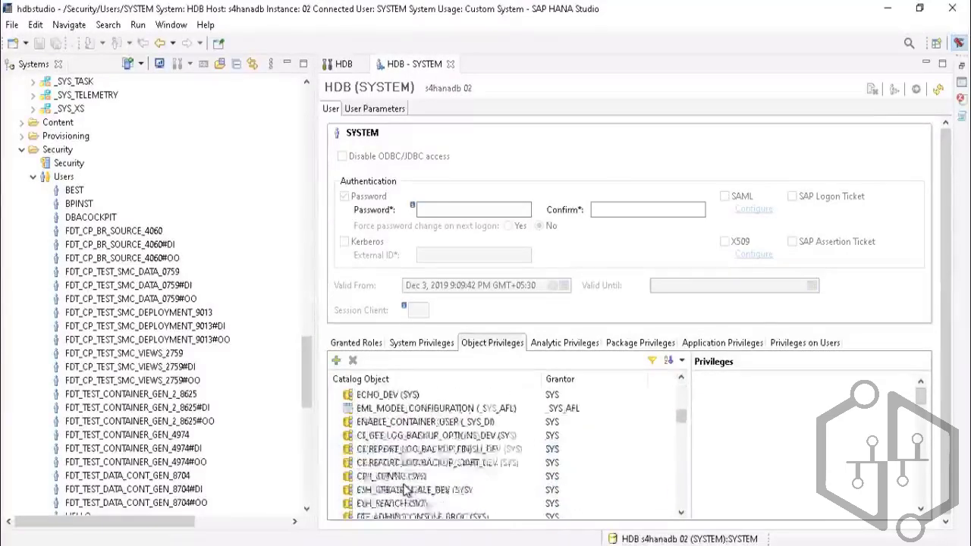
scroll(405, 490, "down", 15)
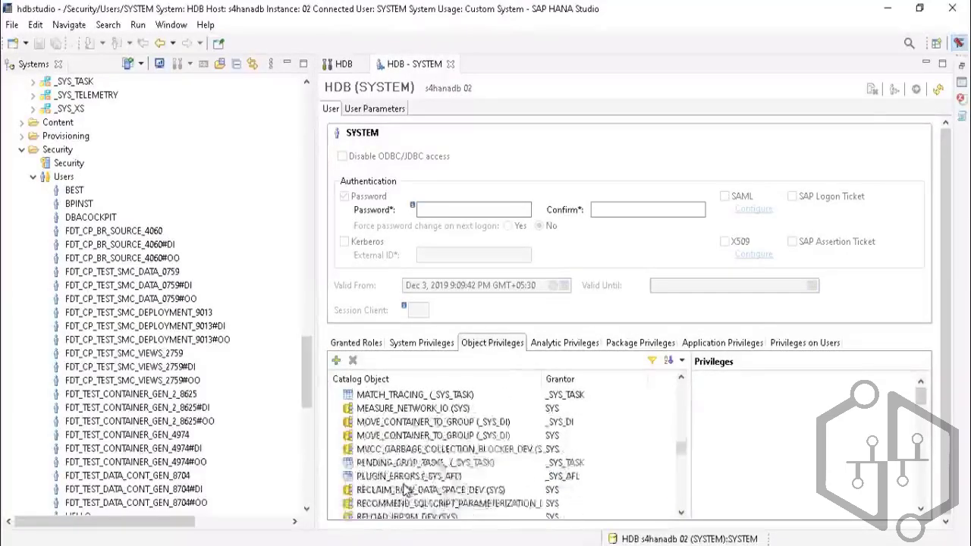
scroll(404, 490, "down", 5)
scroll(405, 490, "down", 3)
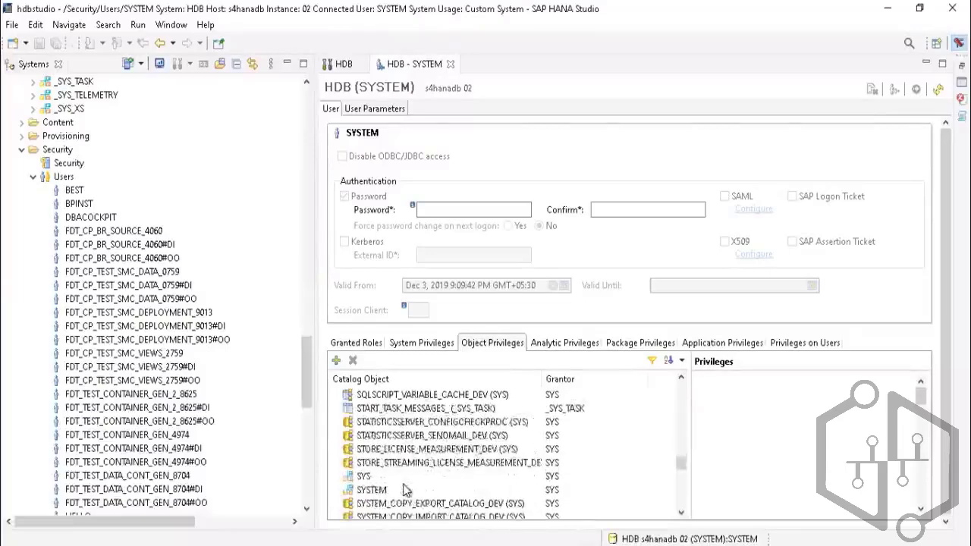
scroll(405, 490, "up", 3)
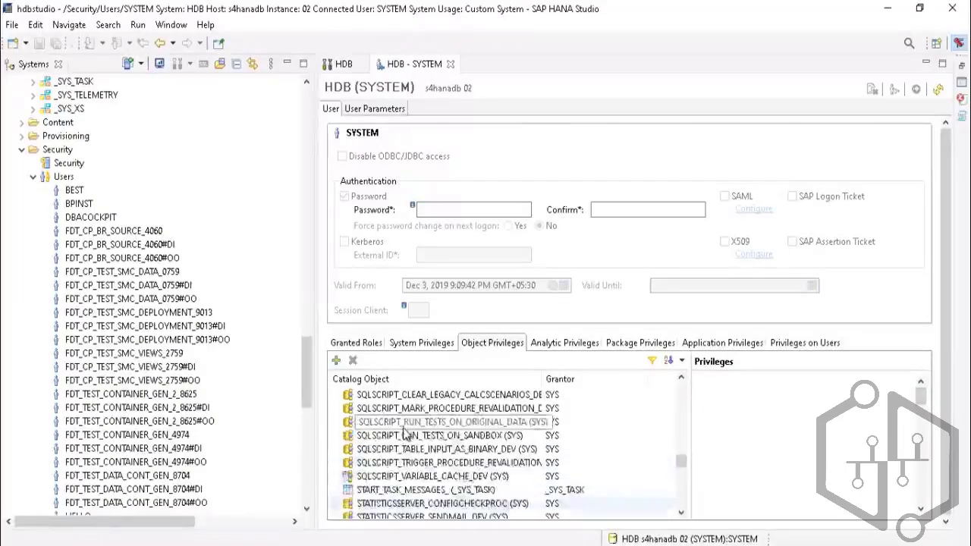
scroll(404, 470, "down", 7)
scroll(405, 446, "down", 10)
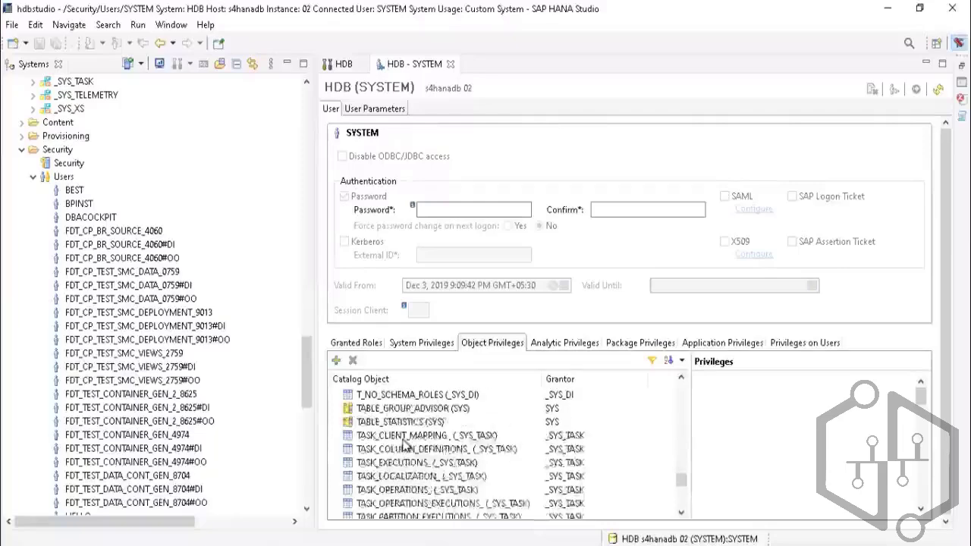
scroll(404, 447, "down", 2)
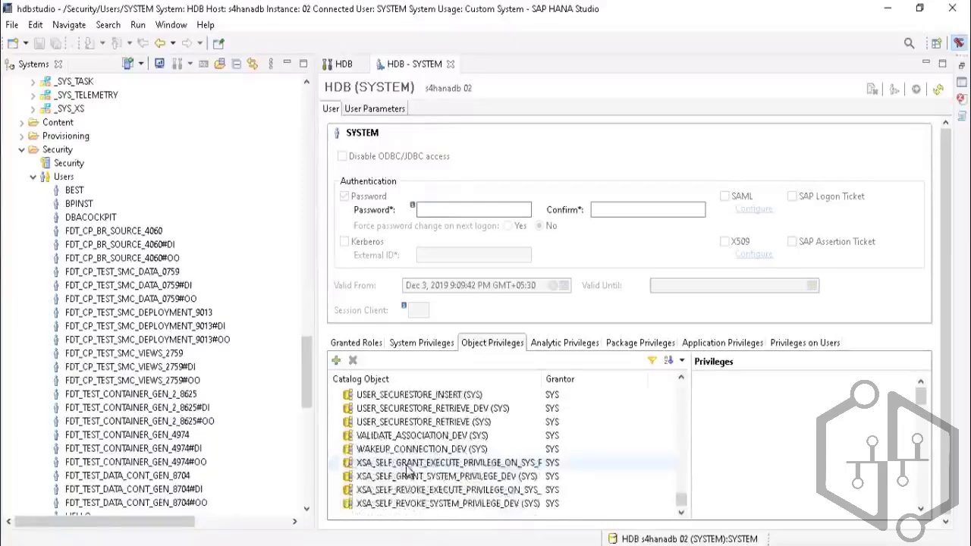
scroll(408, 472, "up", 6)
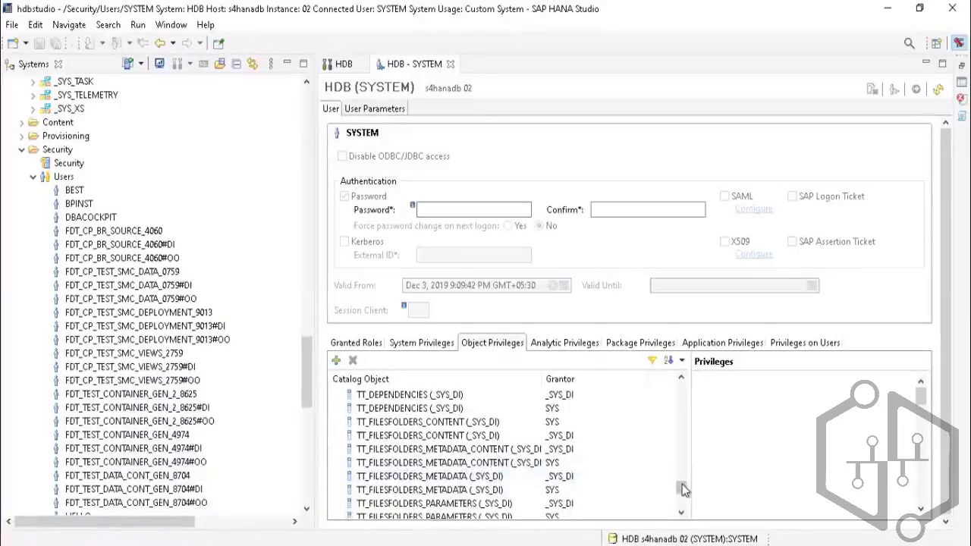
left_click_drag(681, 489, 680, 382)
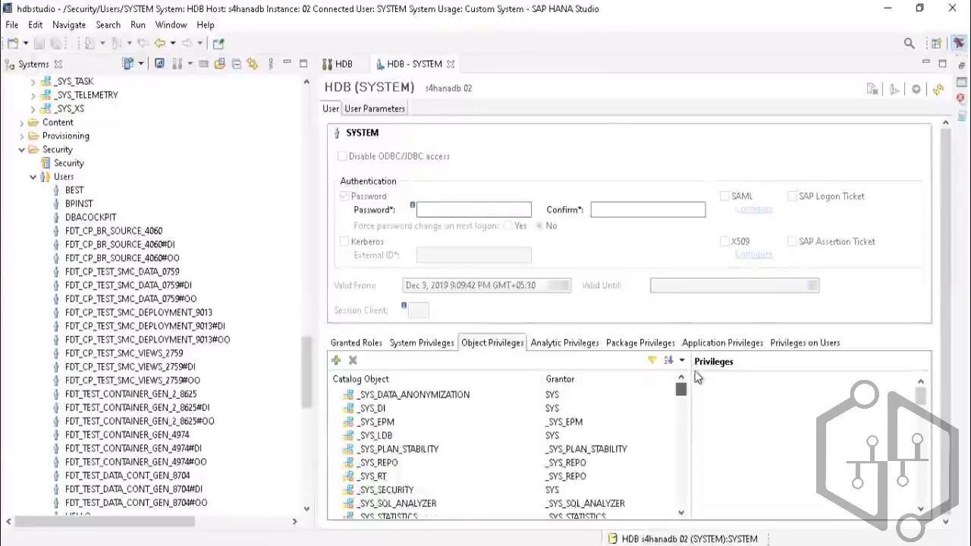
left_click(399, 468)
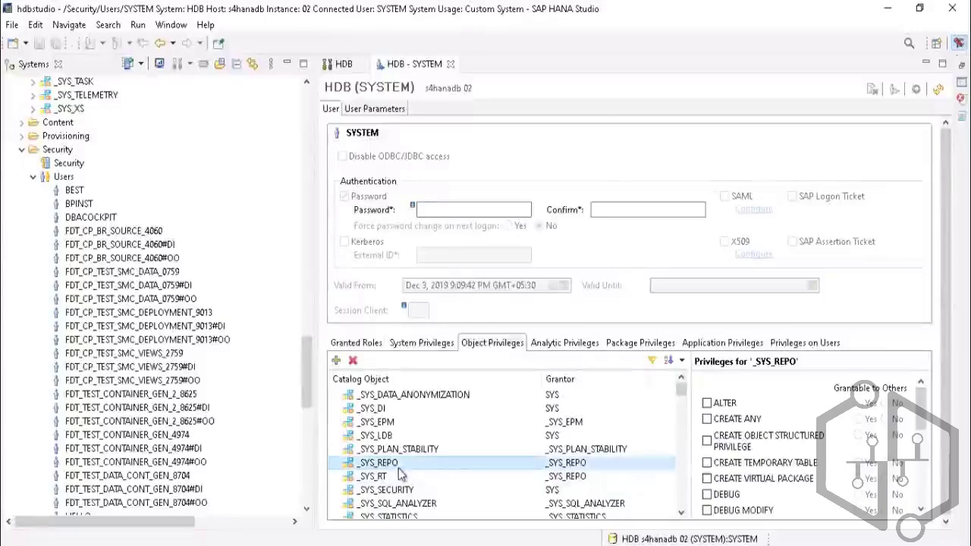
Search the catalog objects for BIC and add _SYS_BIC to the SYSTEM user's object privileges
scroll(408, 471, "down", 2)
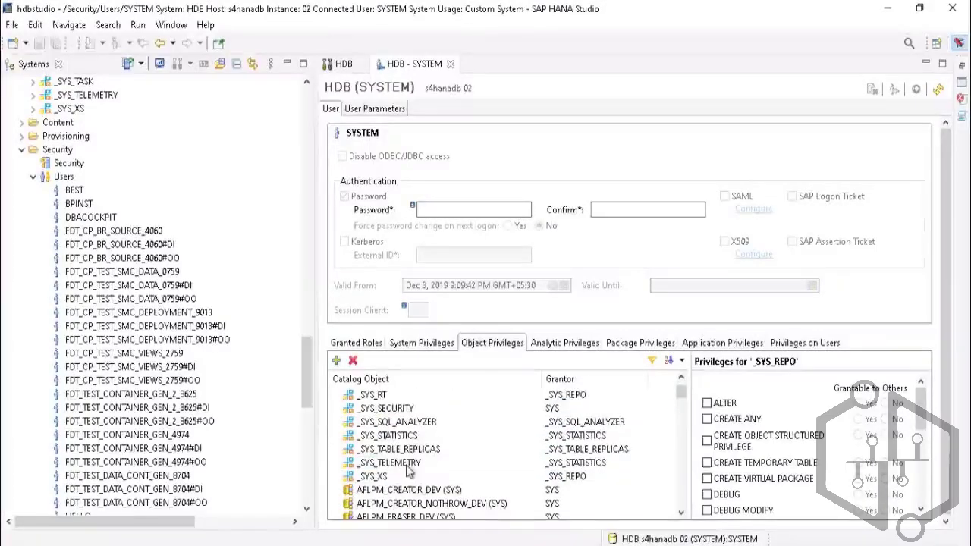
scroll(408, 471, "up", 2)
scroll(407, 471, "down", 8)
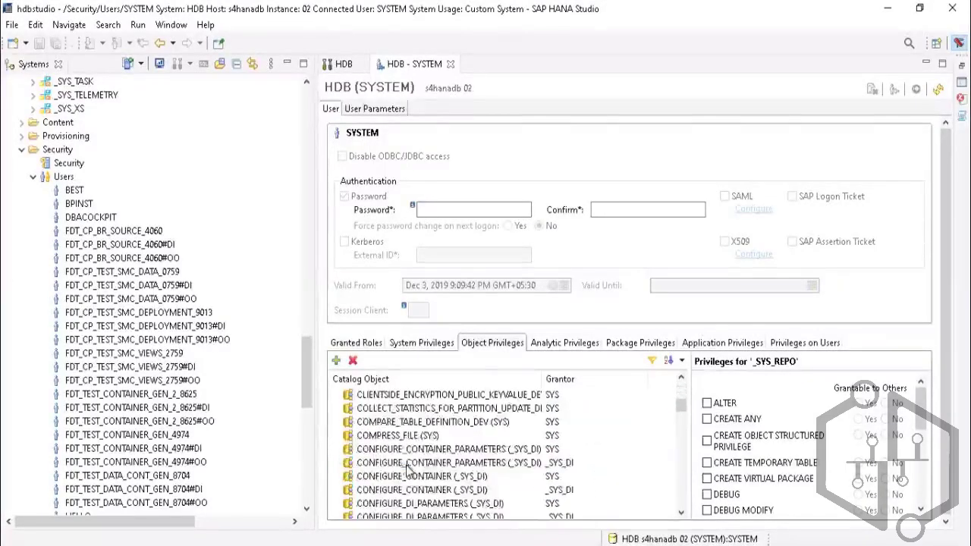
left_click(336, 363)
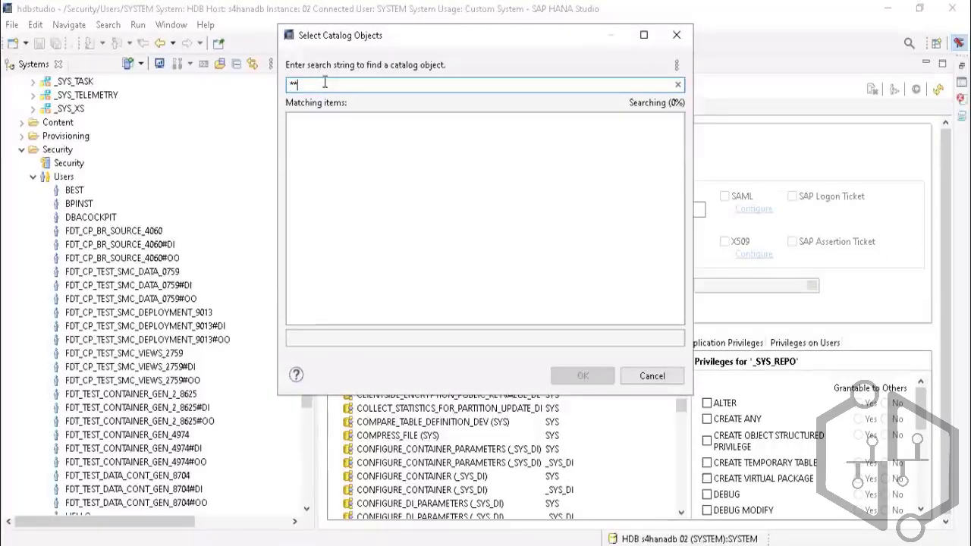
key("BackSpace")
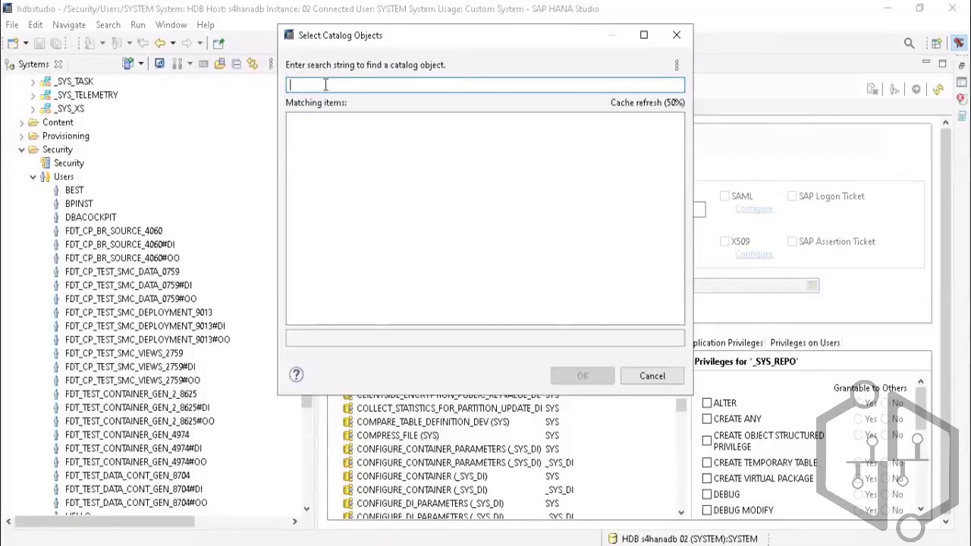
left_click(368, 545)
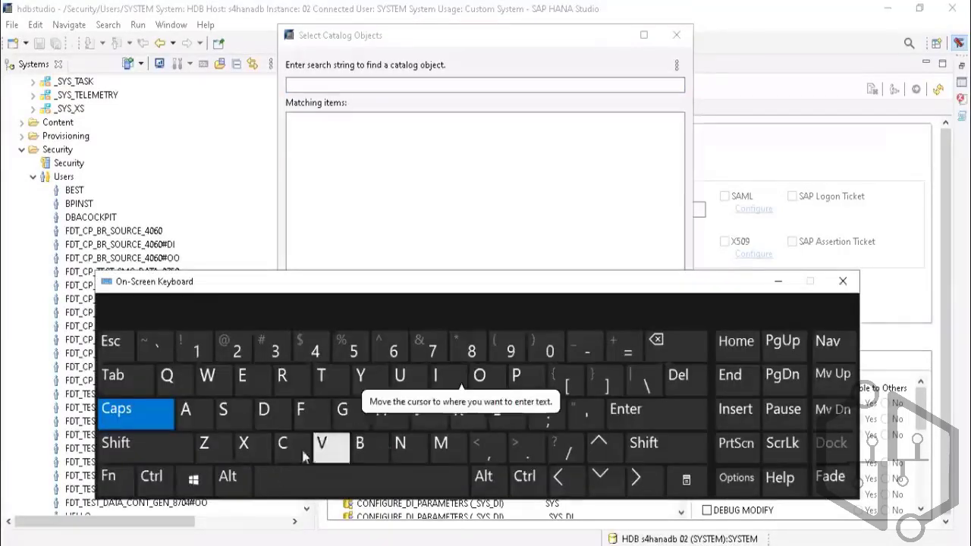
left_click(328, 85)
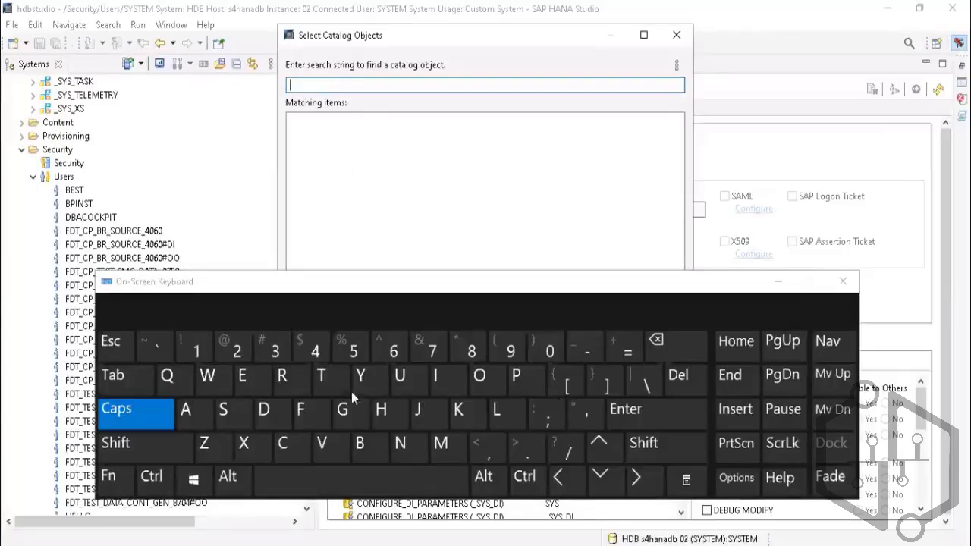
left_click(360, 443)
left_click(436, 375)
left_click(282, 444)
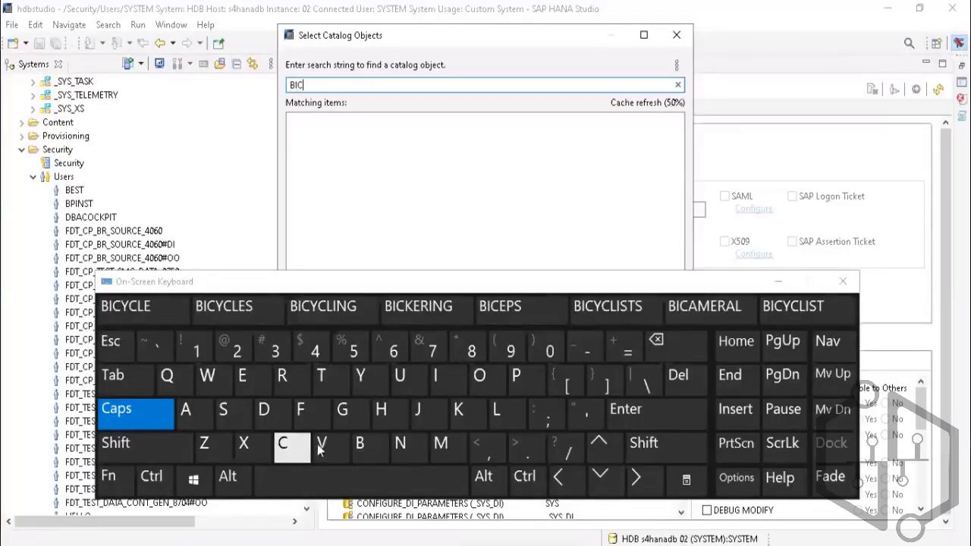
left_click(653, 407)
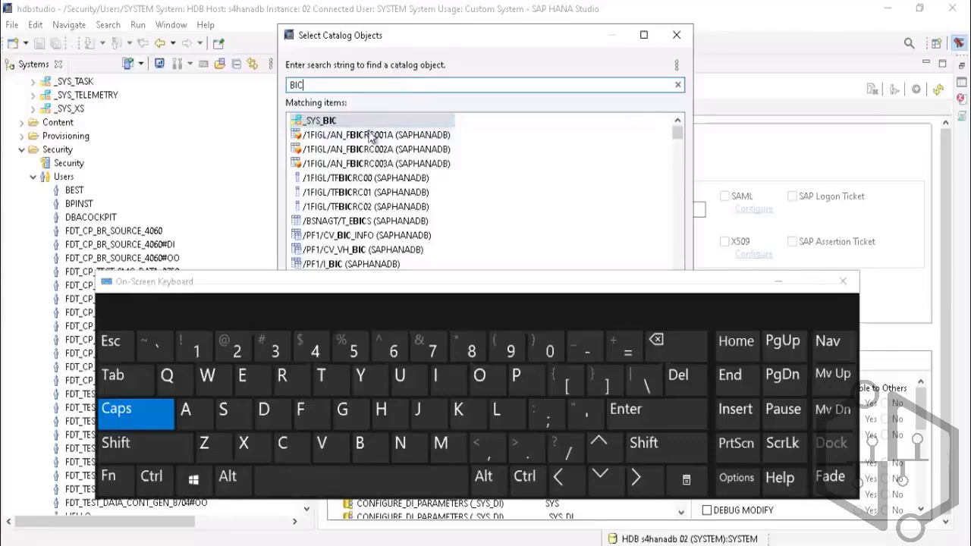
left_click(778, 282)
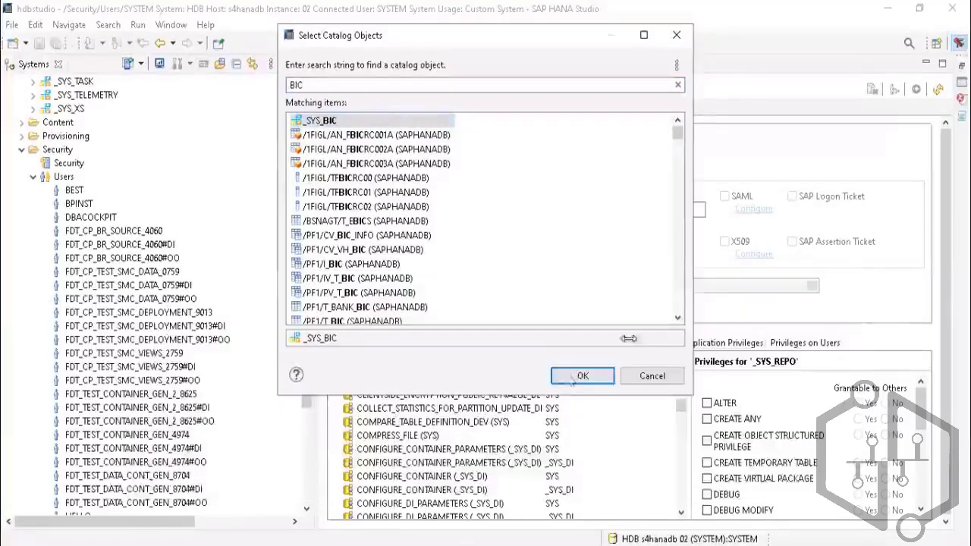
left_click(576, 379)
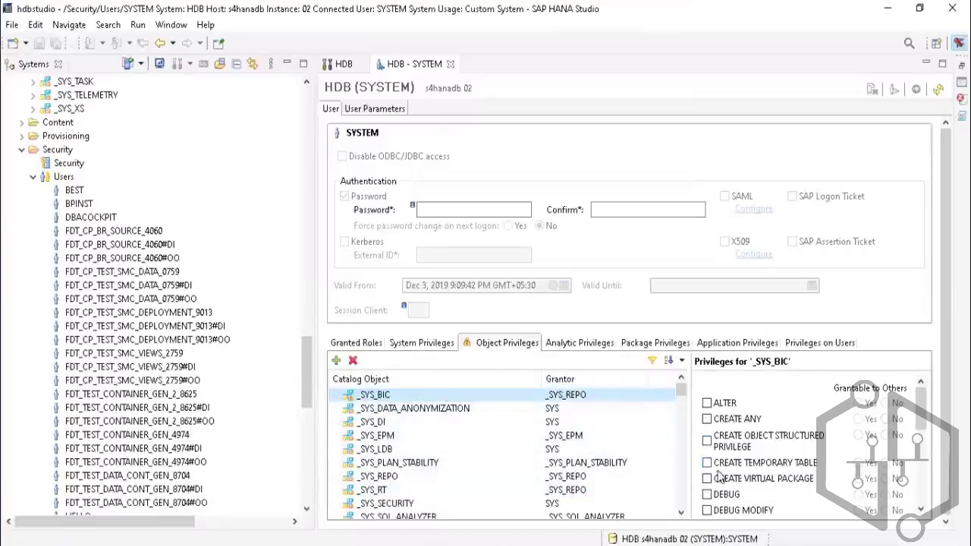
Grant the EXECUTE and SELECT privileges on _SYS_BIC to the SYSTEM user and deploy the change
scroll(925, 419, "down", 2)
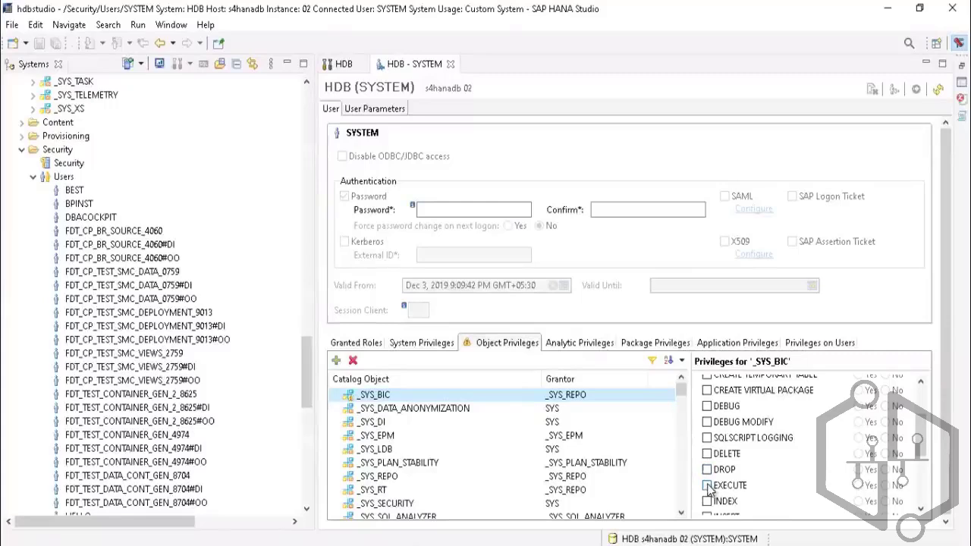
left_click(708, 486)
left_click_drag(922, 444, 924, 481)
left_click(707, 440)
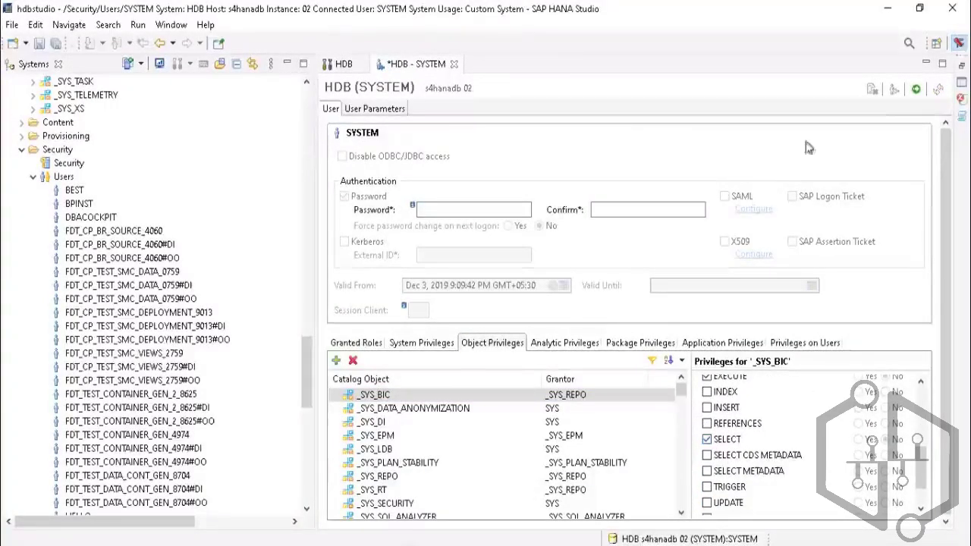
left_click(916, 90)
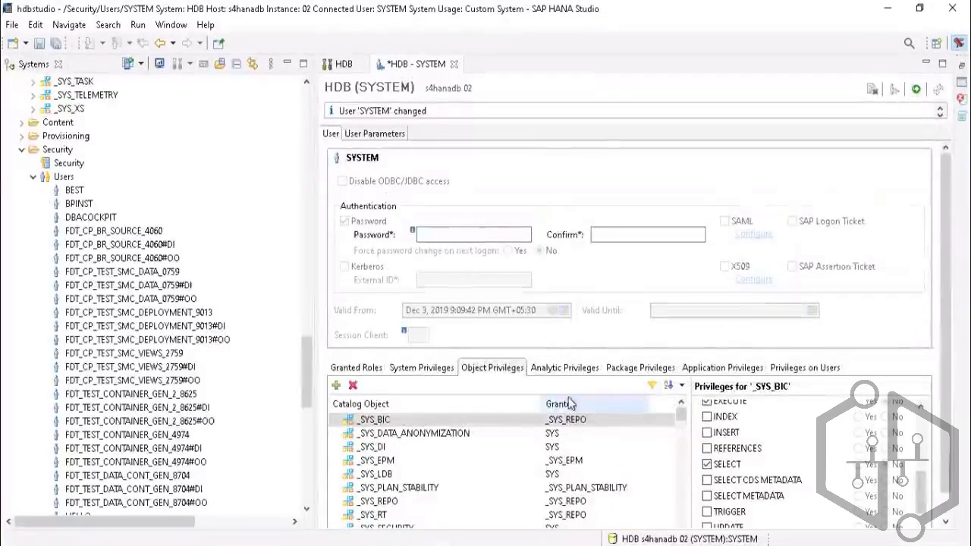
Start adding another catalog object to the SYSTEM user's object privileges and search for BI
left_click(336, 386)
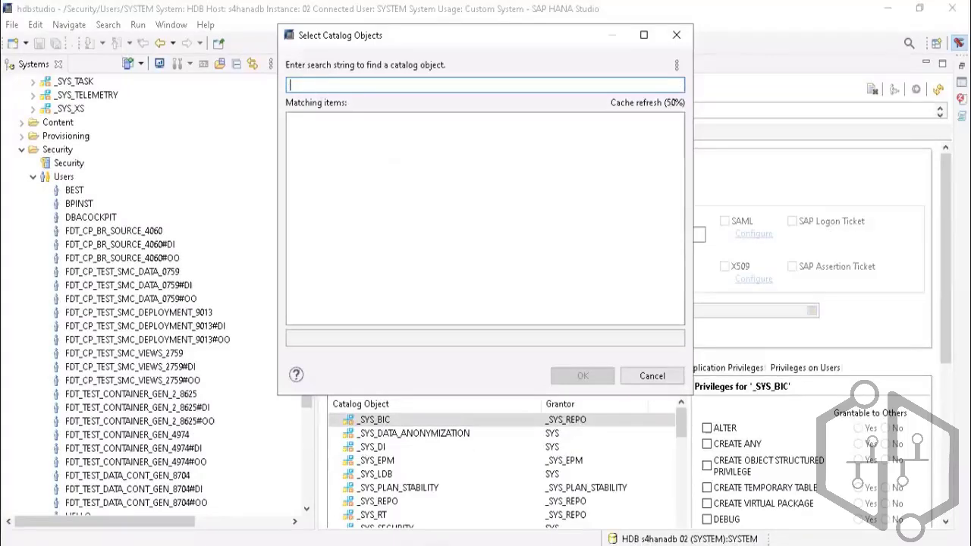
left_click(431, 543)
left_click(373, 449)
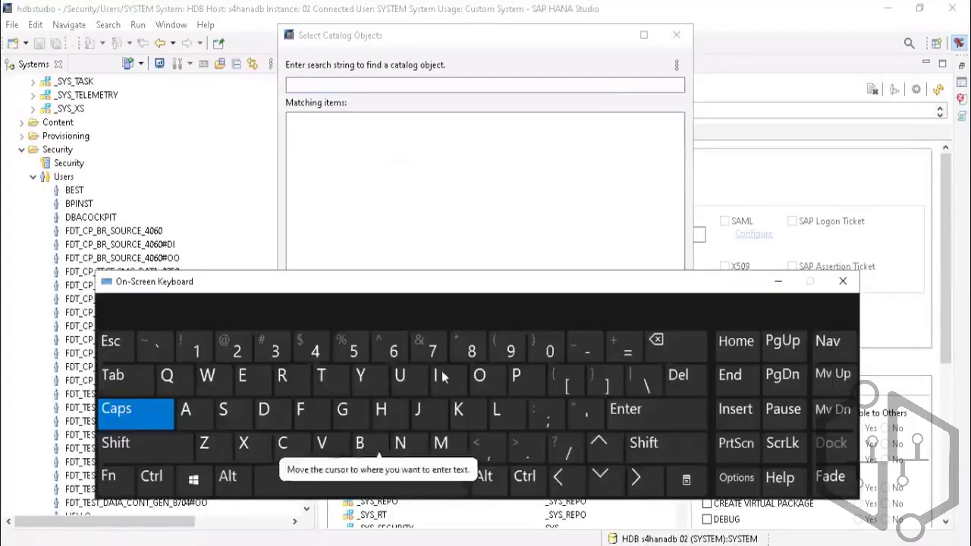
left_click(459, 388)
left_click(345, 85)
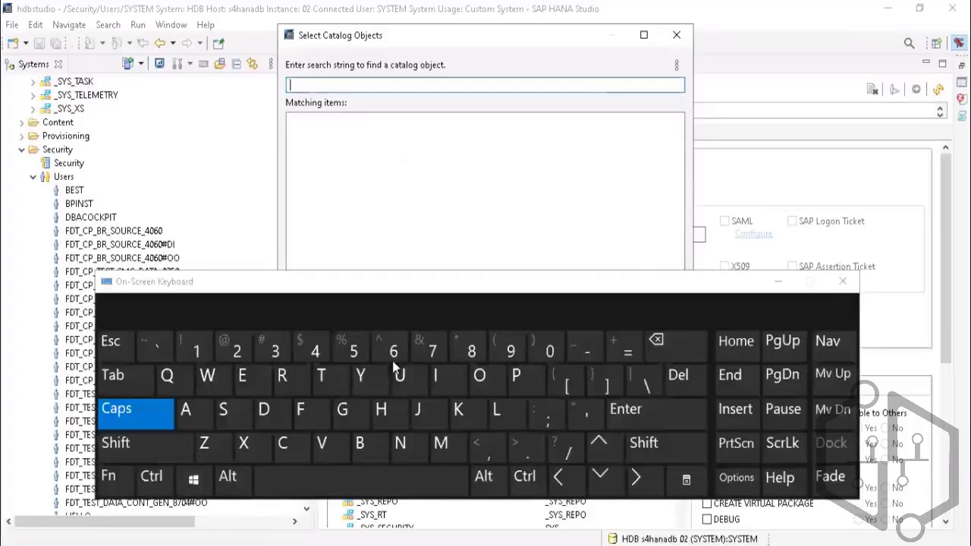
left_click(372, 448)
left_click(438, 377)
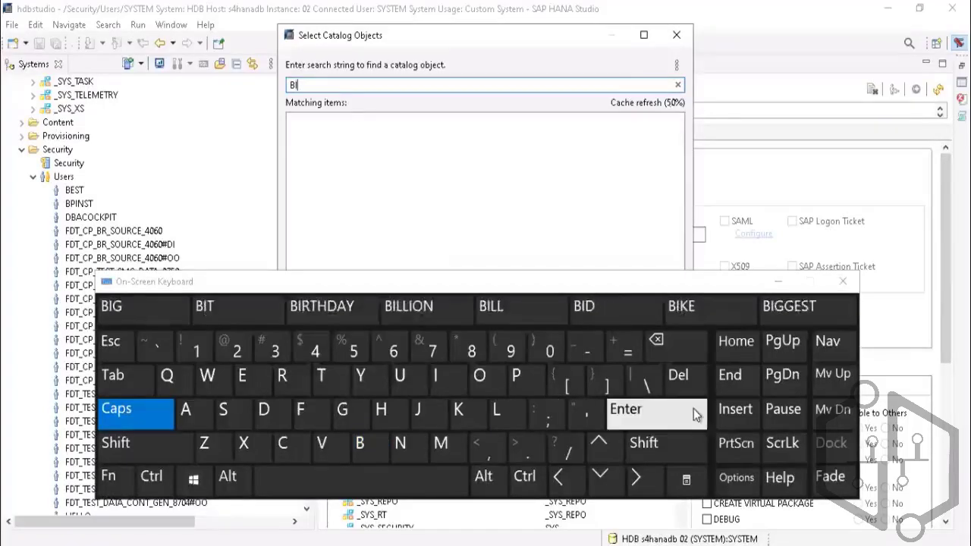
left_click(696, 416)
left_click(777, 282)
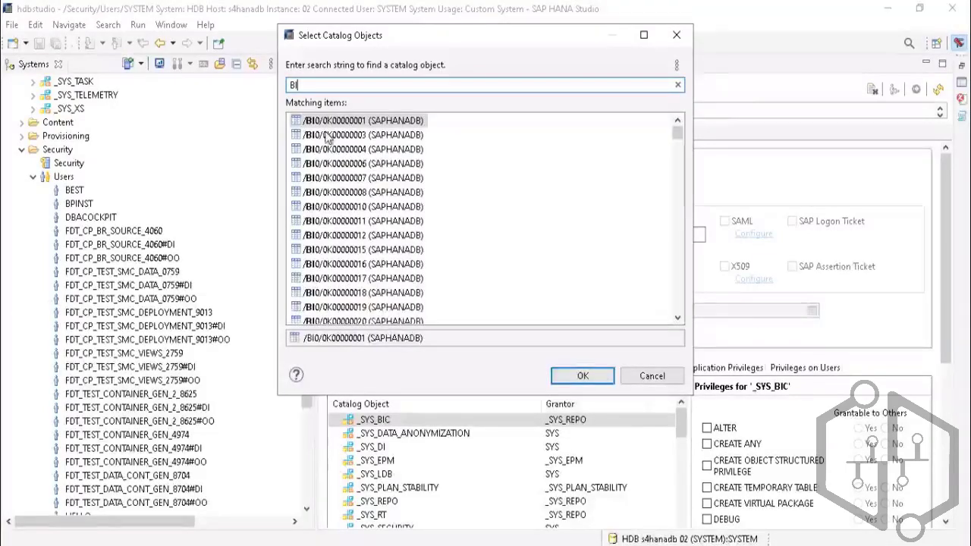
Replace the catalog object search string with SYS
key("ctrl+super+o")
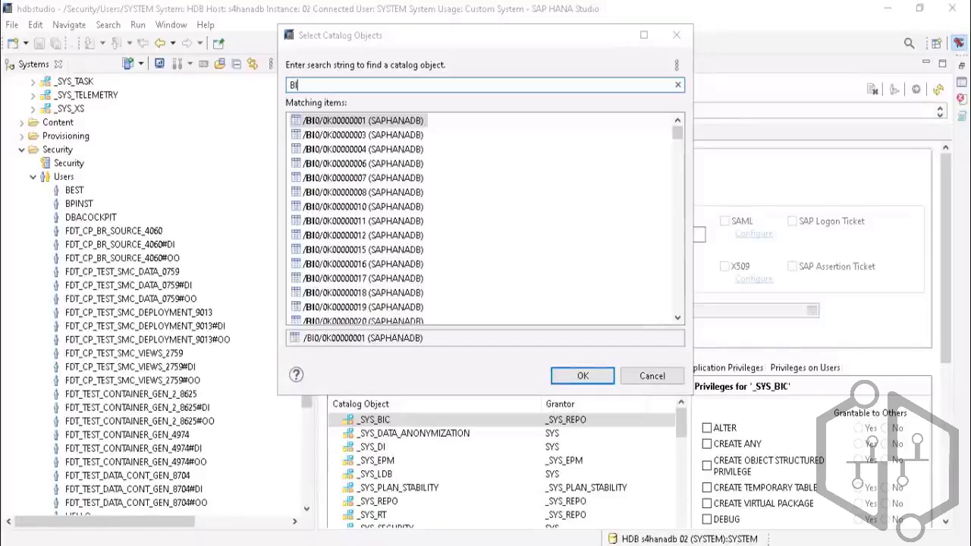
left_click(319, 84)
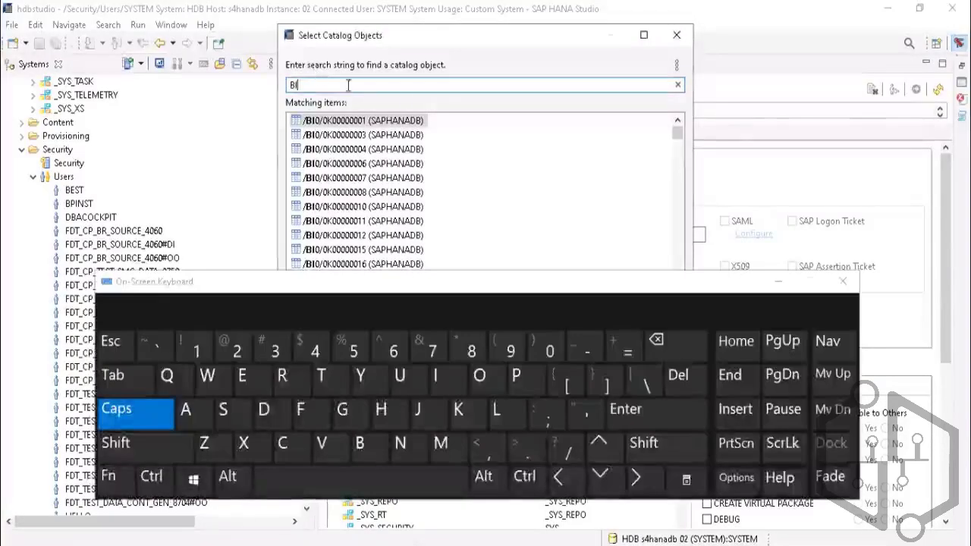
left_click(673, 349)
left_click(673, 349)
left_click(223, 409)
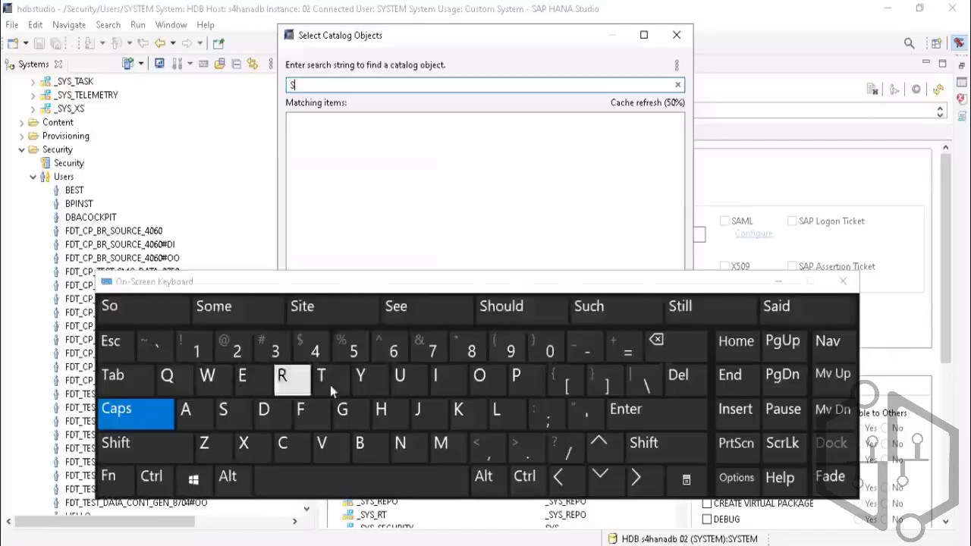
left_click(362, 376)
left_click(224, 410)
left_click(586, 350)
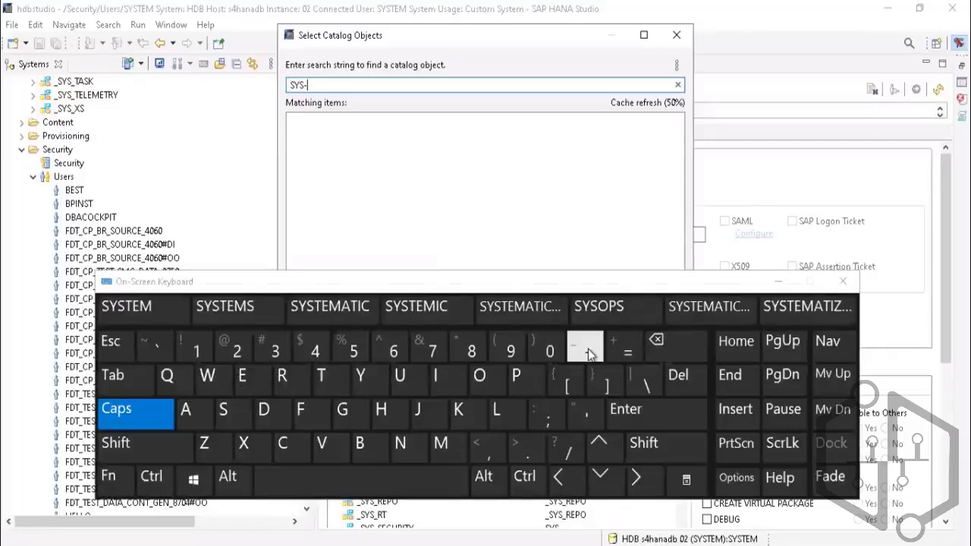
left_click(364, 445)
left_click(437, 377)
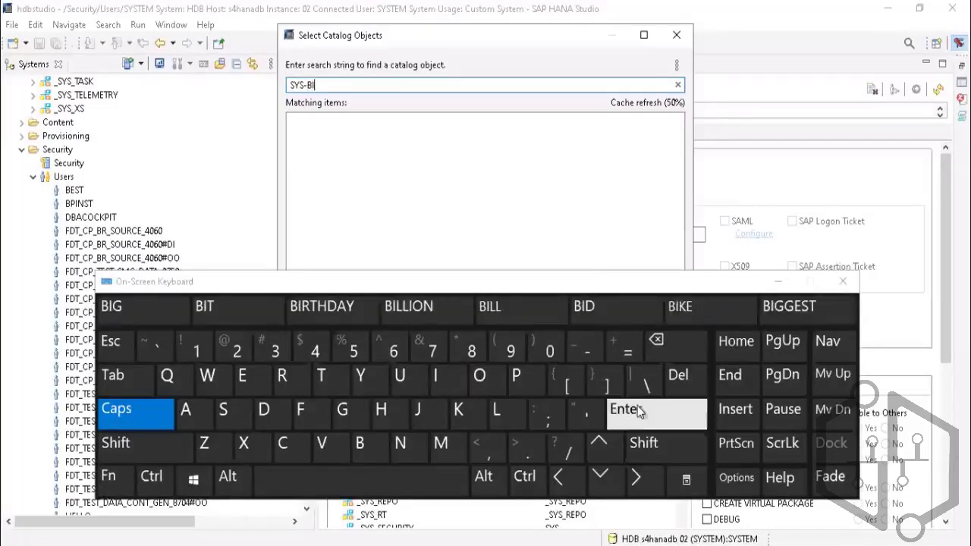
left_click(657, 341)
left_click(657, 341)
left_click(657, 341)
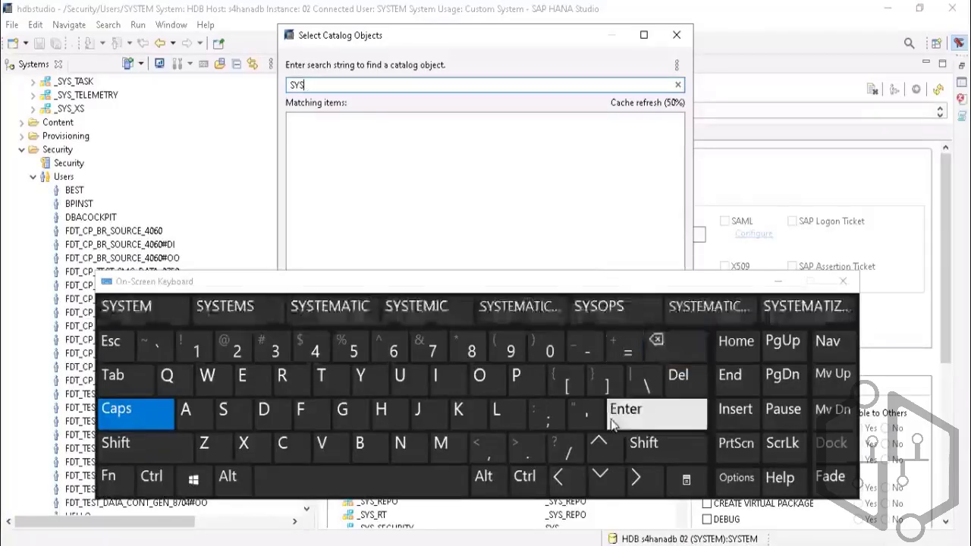
Extend the search string to SYS_BI and add _SYS_BI to the SYSTEM user's object privileges
left_click(126, 444)
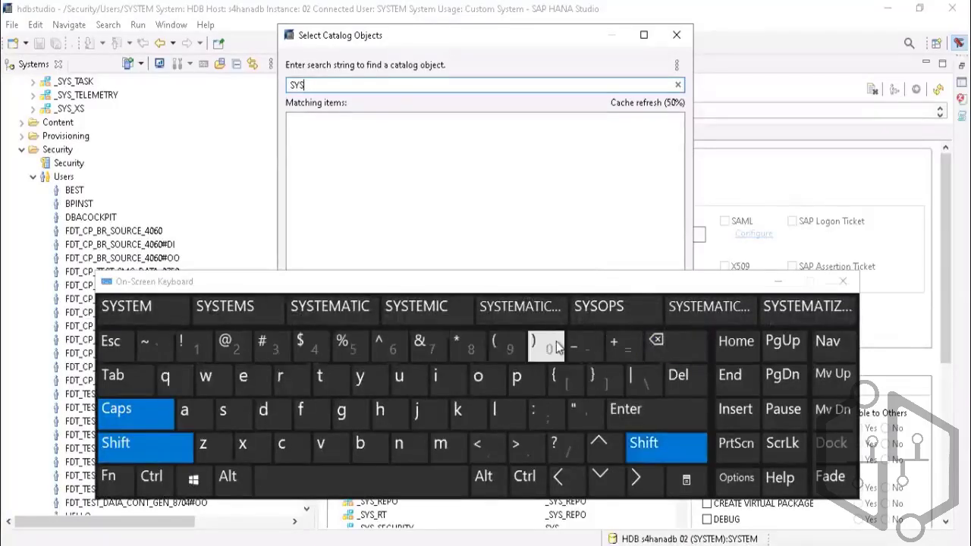
left_click(584, 347)
left_click(360, 444)
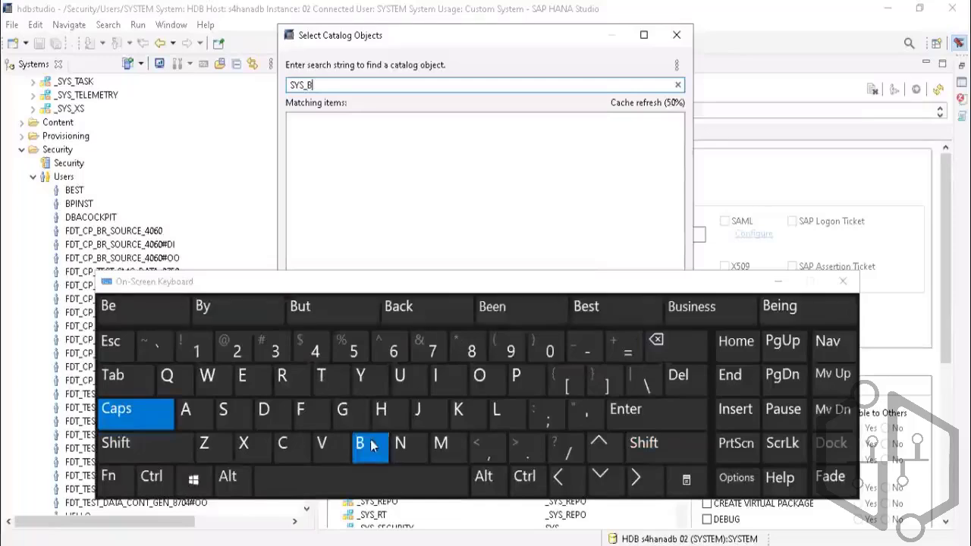
left_click(435, 377)
left_click(692, 414)
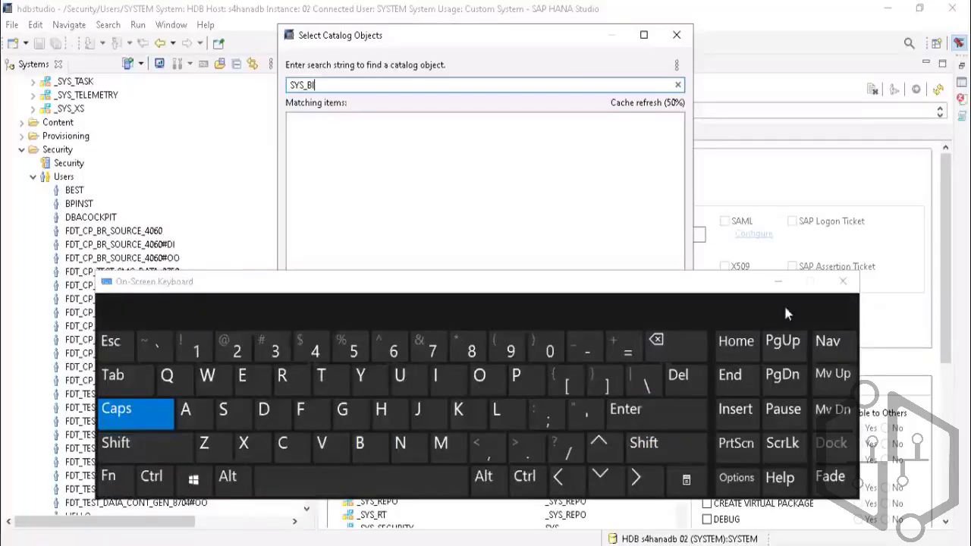
left_click(784, 286)
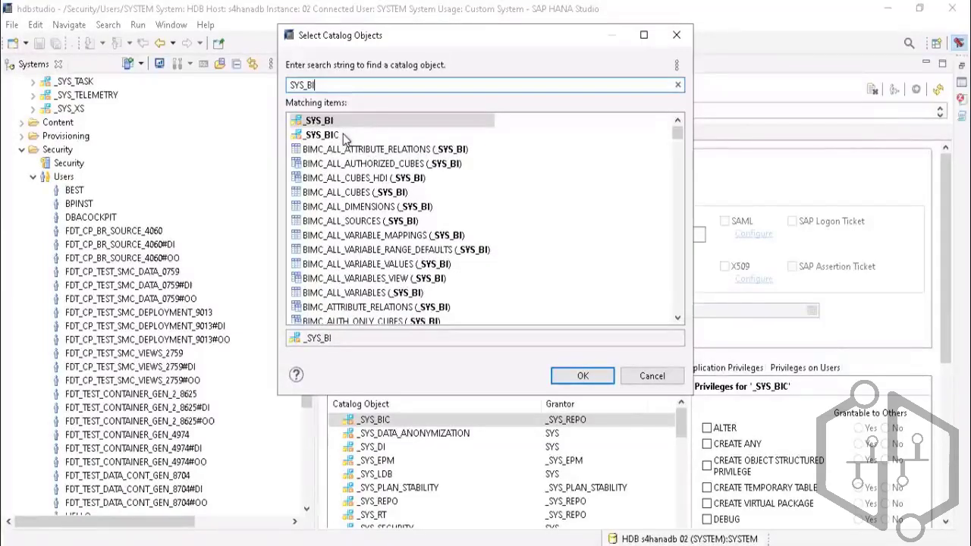
left_click(334, 124)
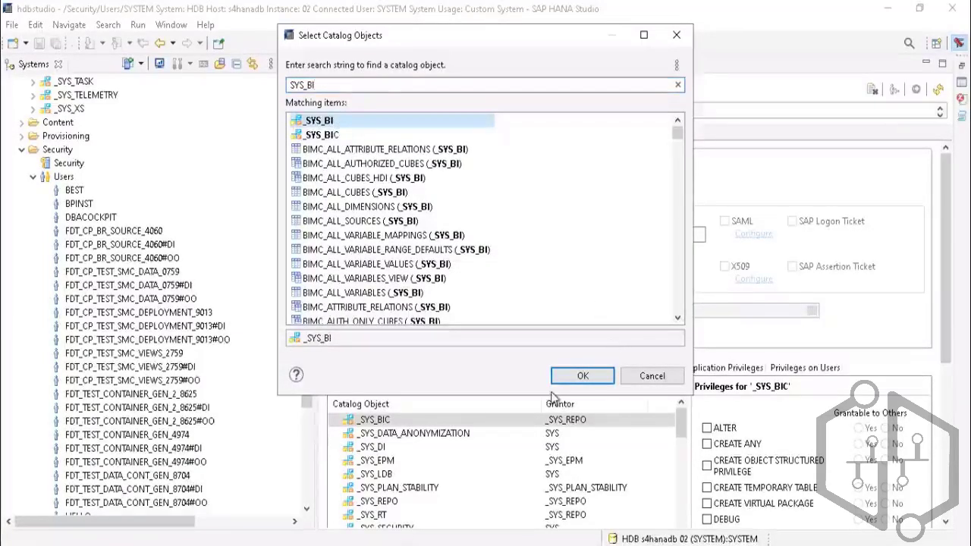
left_click(581, 376)
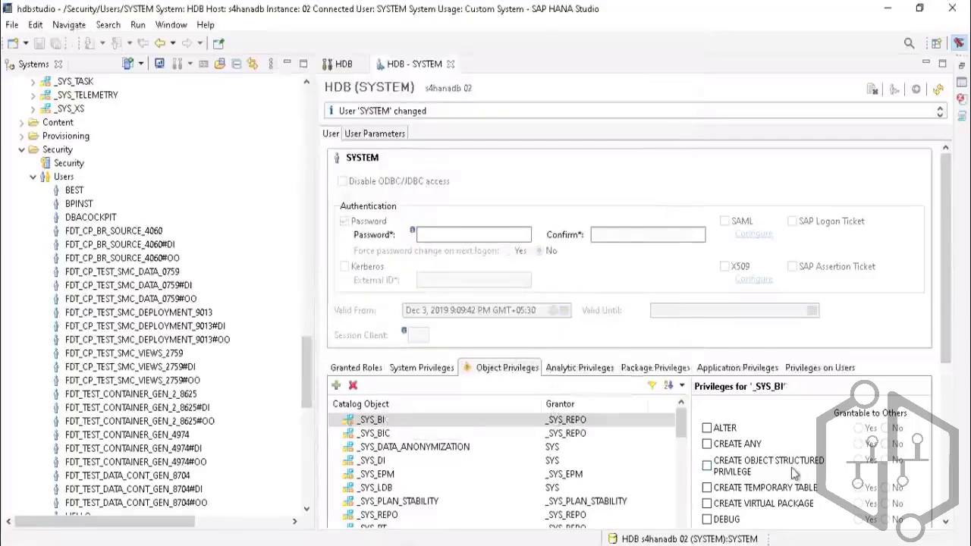
Grant the EXECUTE and SELECT privileges on _SYS_BI to the SYSTEM user and deploy the change
left_click_drag(946, 326, 960, 418)
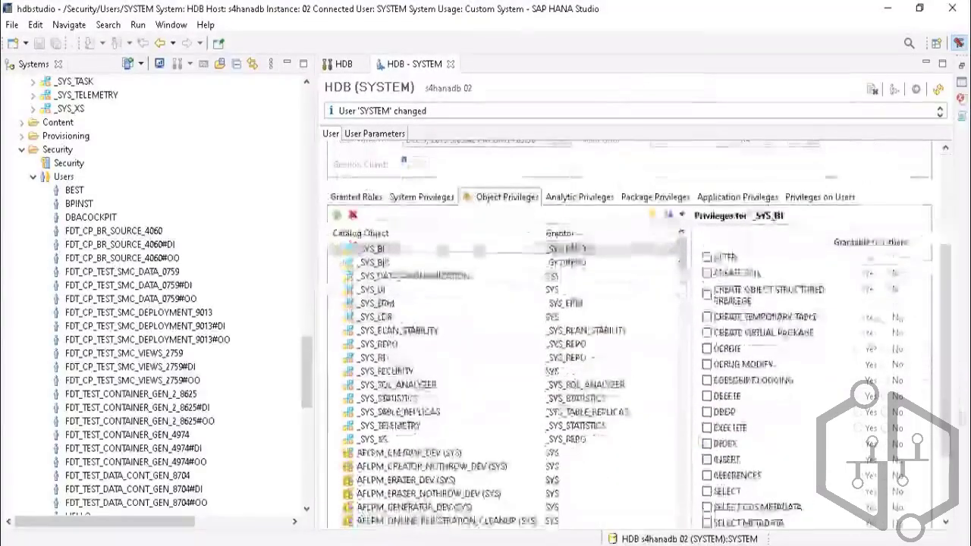
left_click(707, 429)
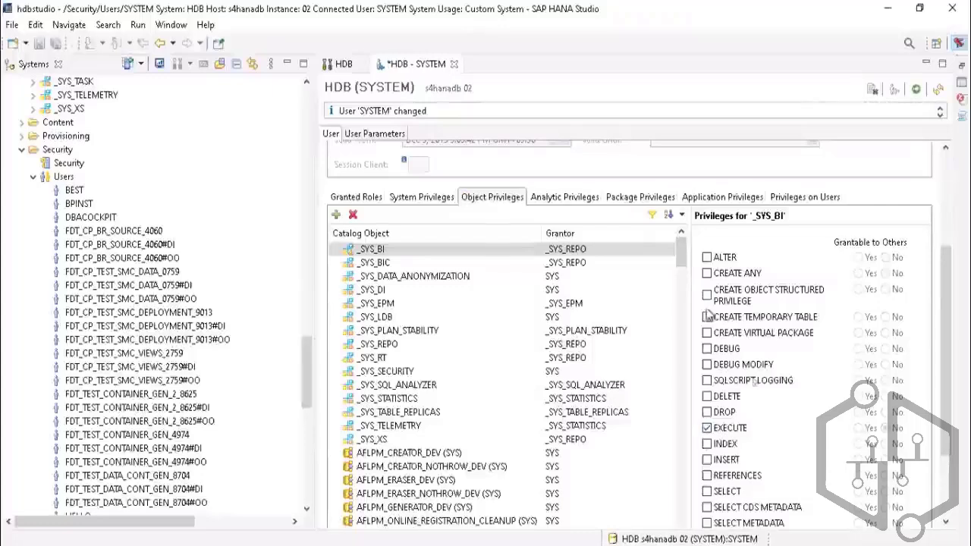
left_click(707, 492)
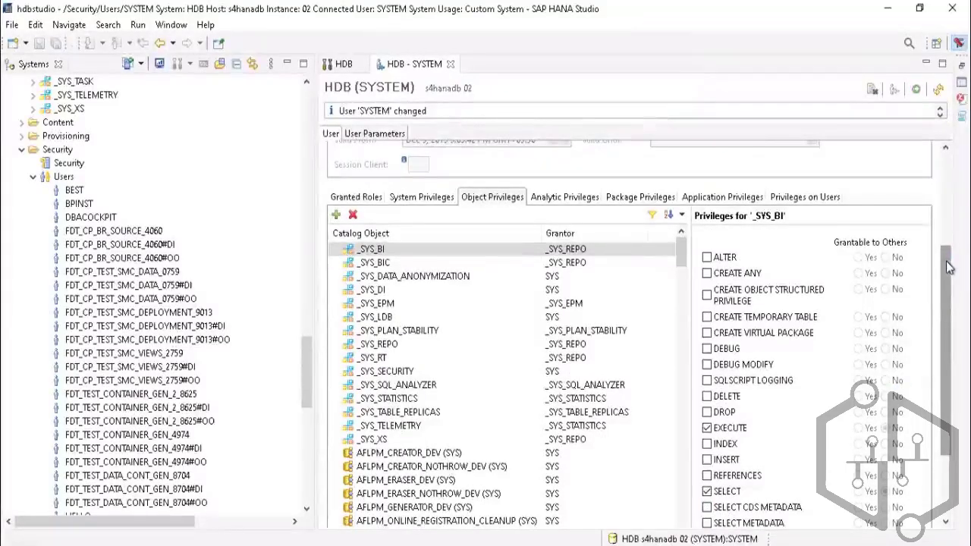
left_click_drag(947, 264, 939, 166)
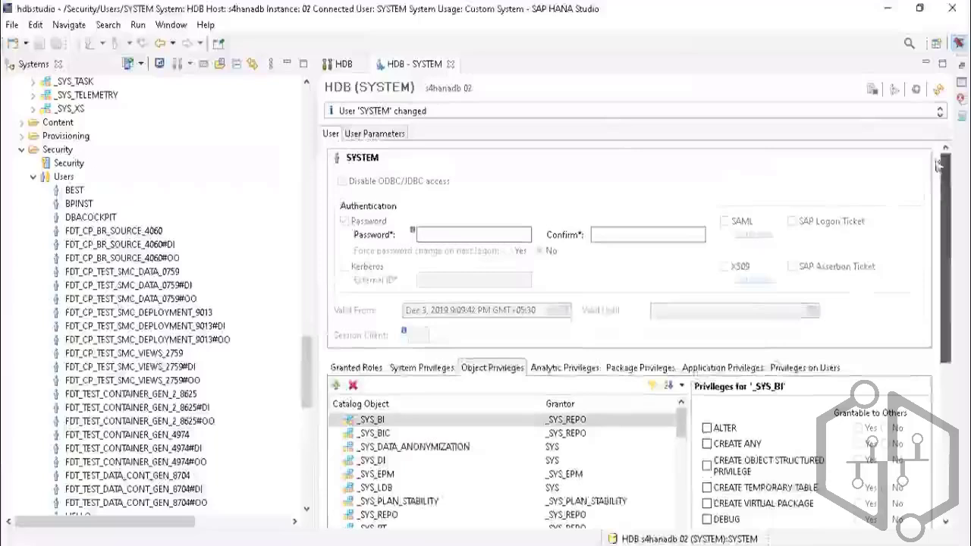
Start adding another catalog object to the SYSTEM user's object privileges and search for SAPHANA
left_click(336, 385)
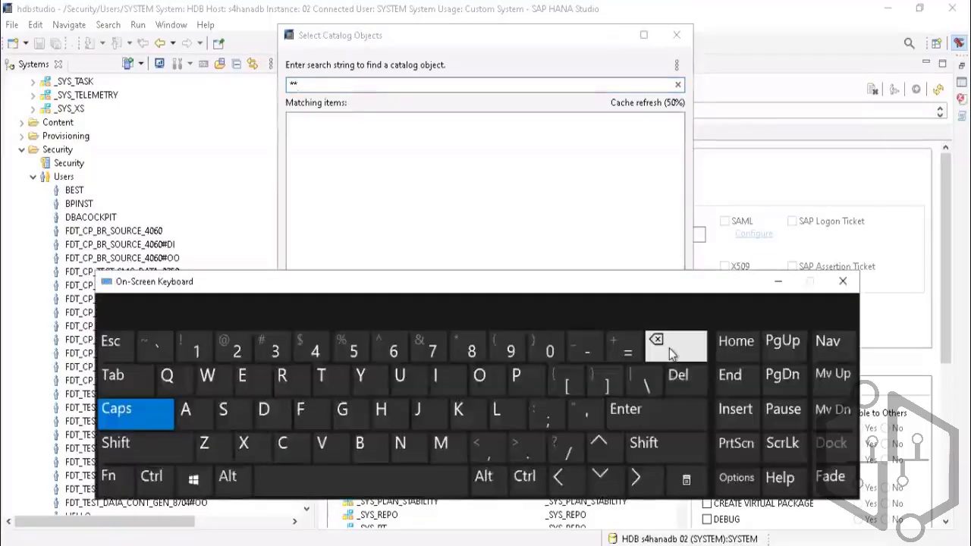
left_click(672, 354)
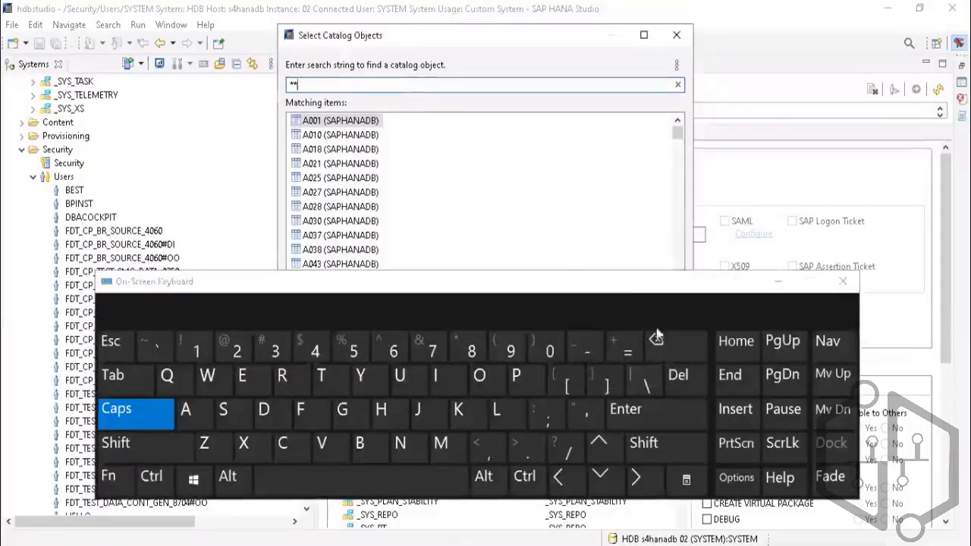
left_click(657, 339)
left_click(658, 340)
left_click(224, 410)
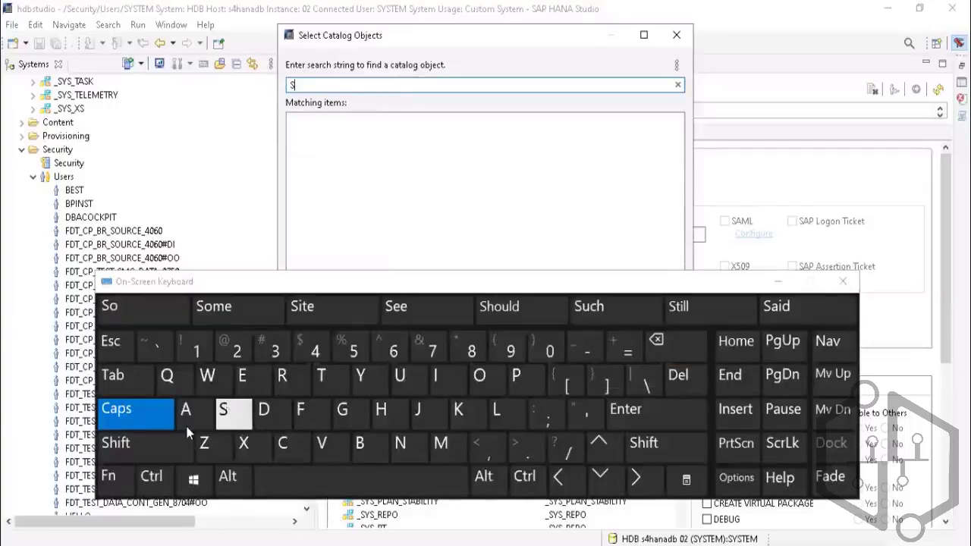
left_click(186, 410)
left_click(516, 376)
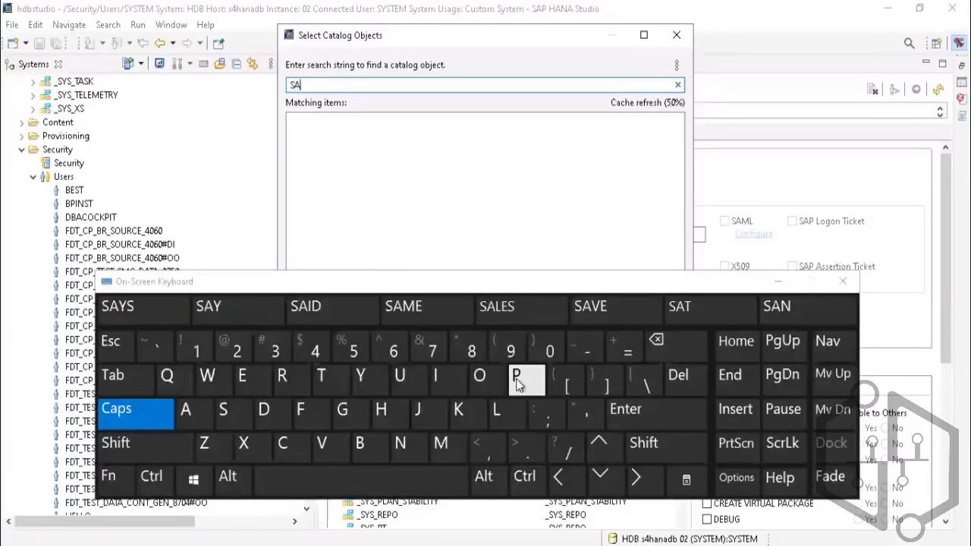
left_click(381, 410)
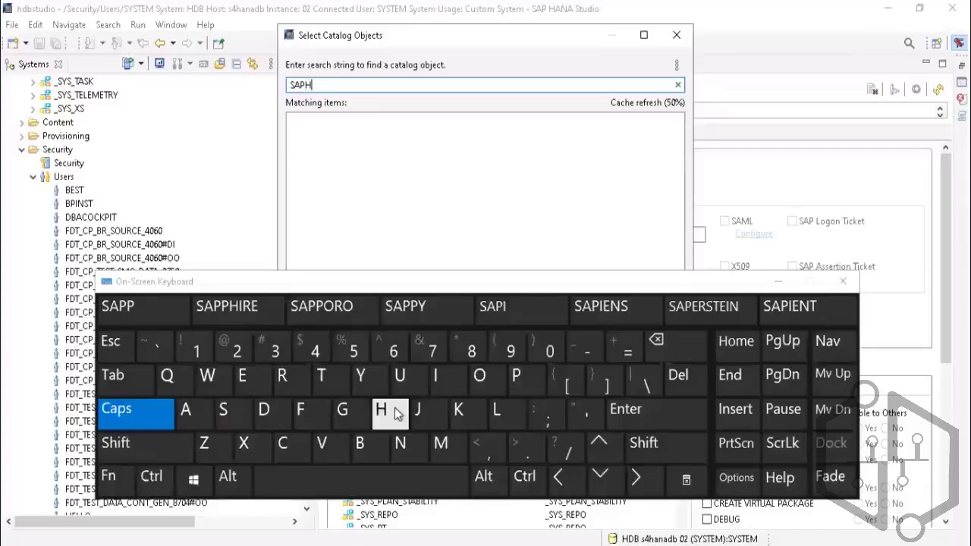
left_click(186, 411)
left_click(402, 443)
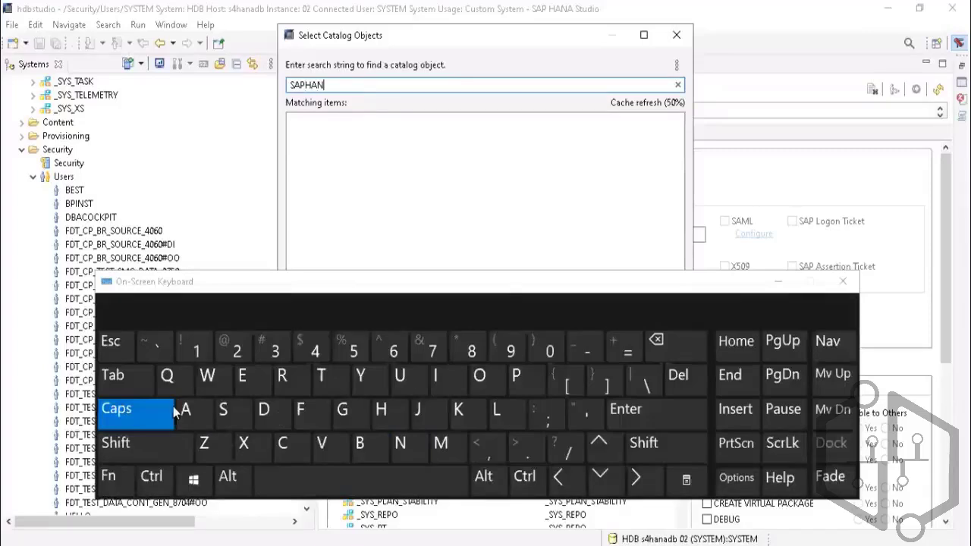
left_click(184, 411)
left_click(778, 283)
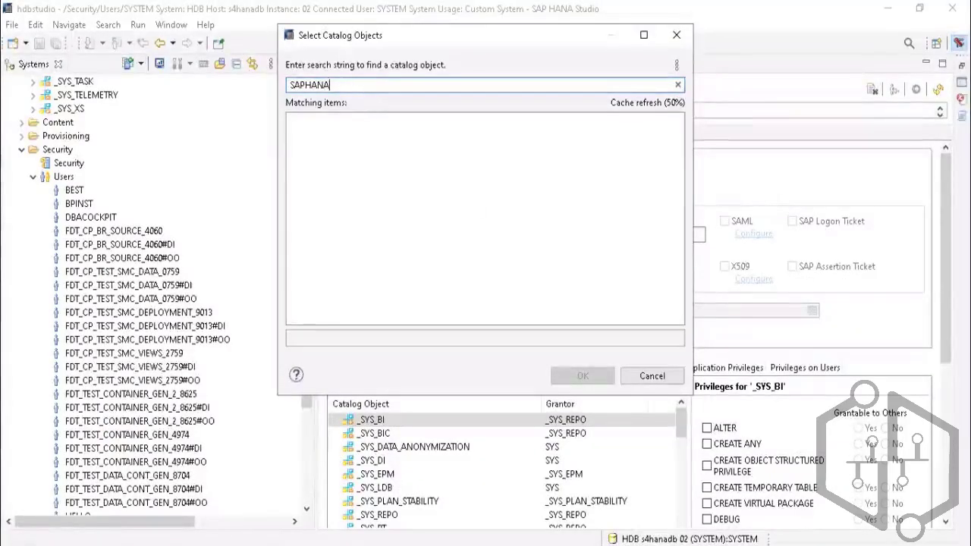
Extend the catalog object search string to SAPHANADB and add the SAPHANADB schema to the SYSTEM user's object privileges
left_click(740, 544)
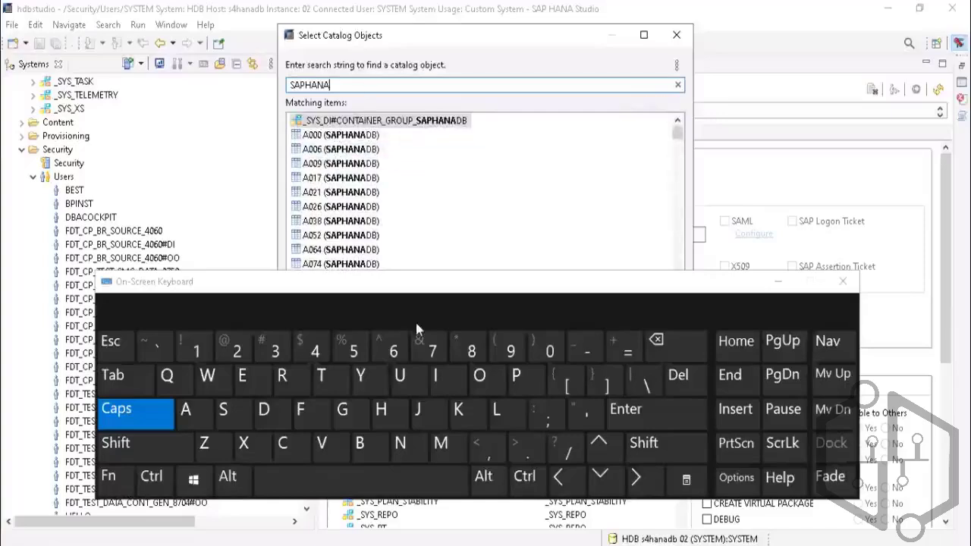
left_click(271, 416)
left_click(370, 448)
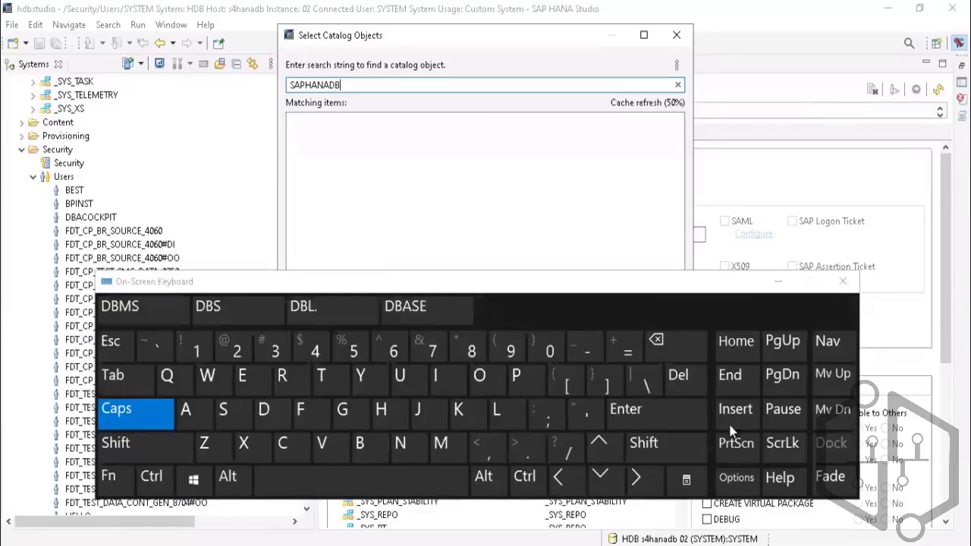
left_click(665, 418)
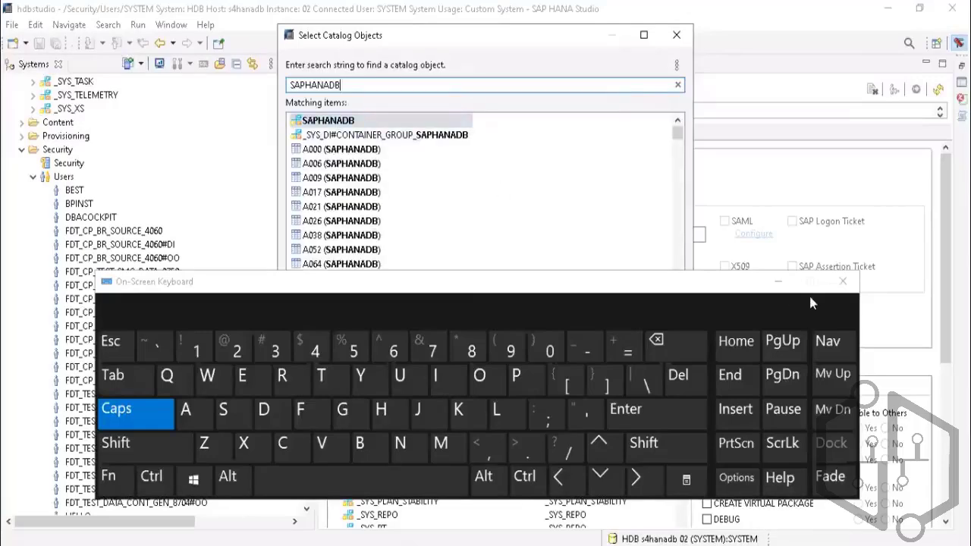
left_click(778, 282)
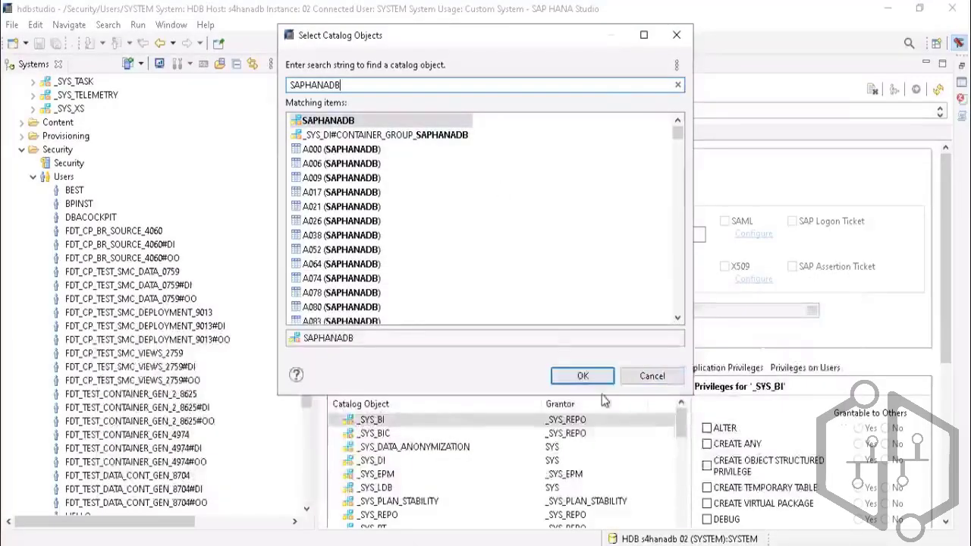
left_click(589, 380)
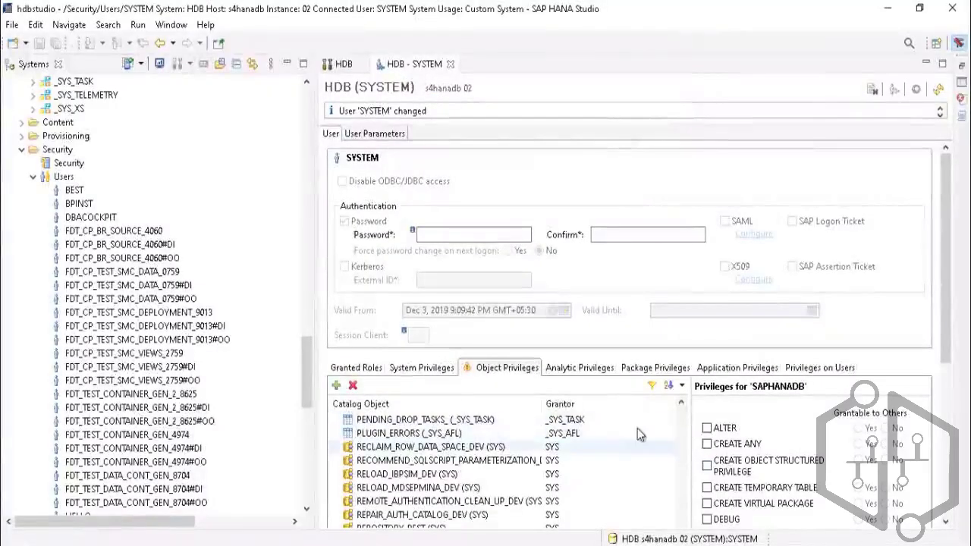
Try to grant and deploy the SELECT privilege on SAPHANADB for the SYSTEM user, and close the user editor without saving
left_click(679, 415)
left_click(680, 412)
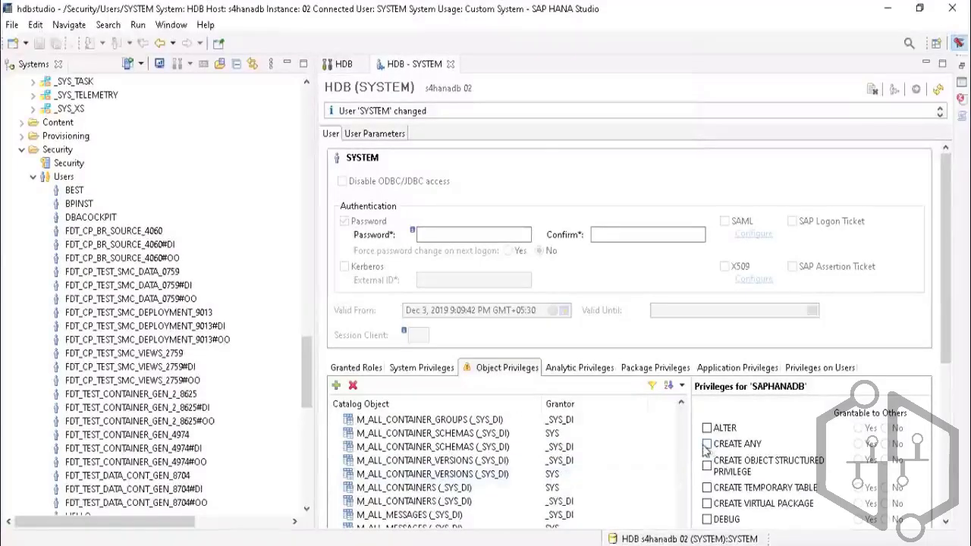
left_click_drag(949, 325, 946, 430)
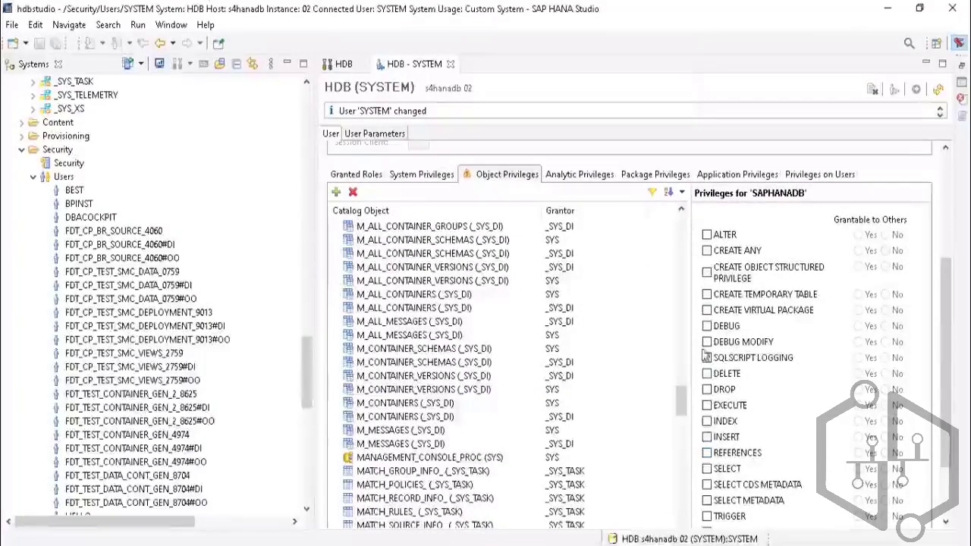
left_click(707, 469)
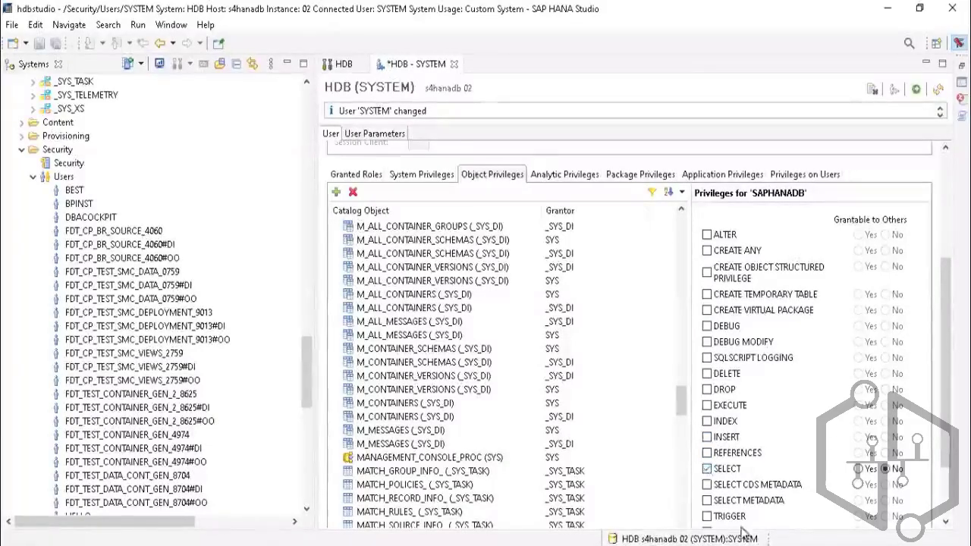
left_click(917, 90)
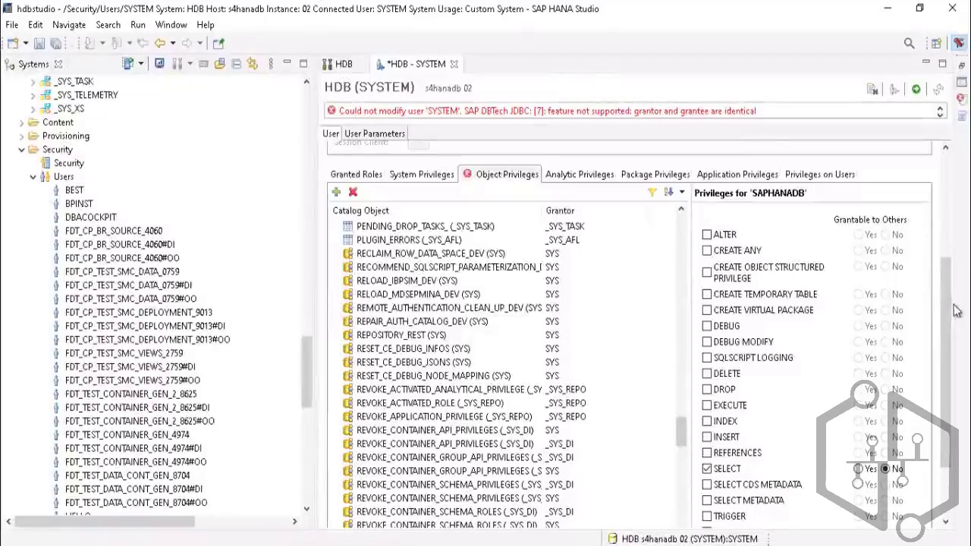
left_click_drag(948, 292, 947, 159)
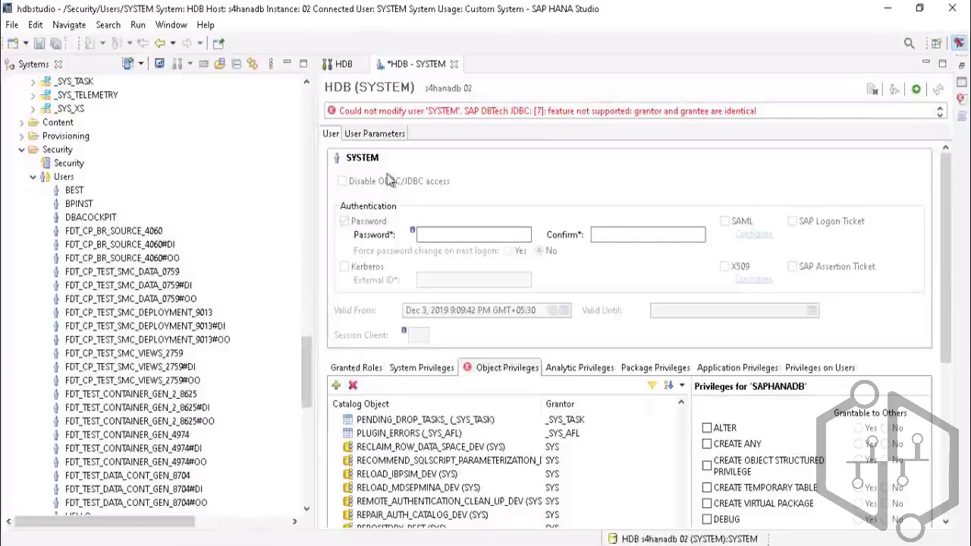
left_click(454, 64)
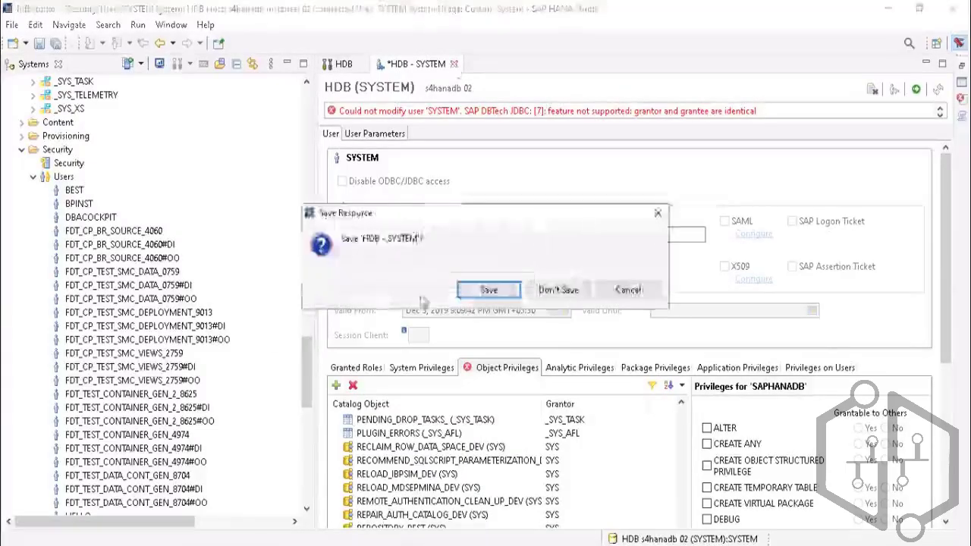
left_click(549, 290)
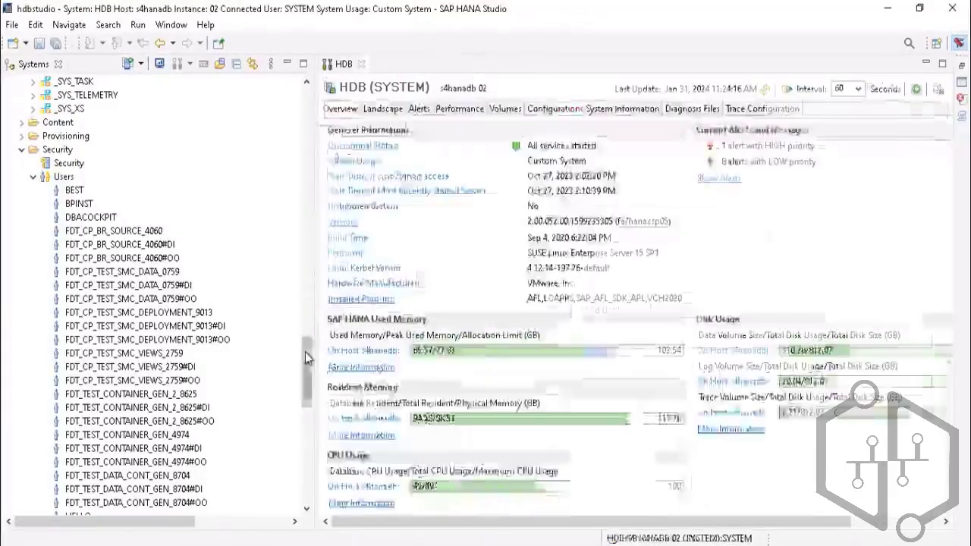
Expand the sap package under Content and the HELLO schema under Catalog in the HDB (HELLO) system
scroll(309, 406, "down", 1)
left_click_drag(308, 404, 296, 87)
left_click_drag(303, 155, 305, 404)
left_click_drag(307, 347, 304, 94)
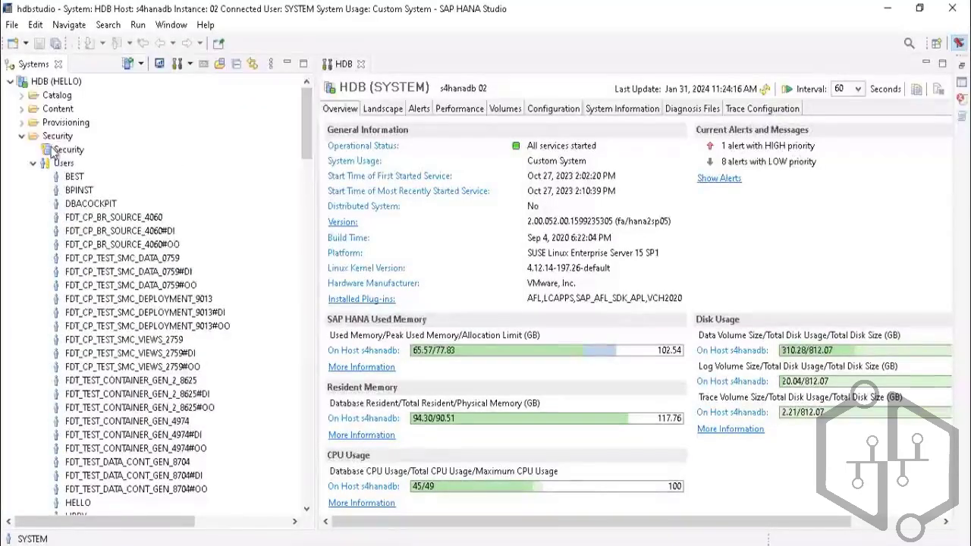
left_click(22, 111)
left_click(33, 123)
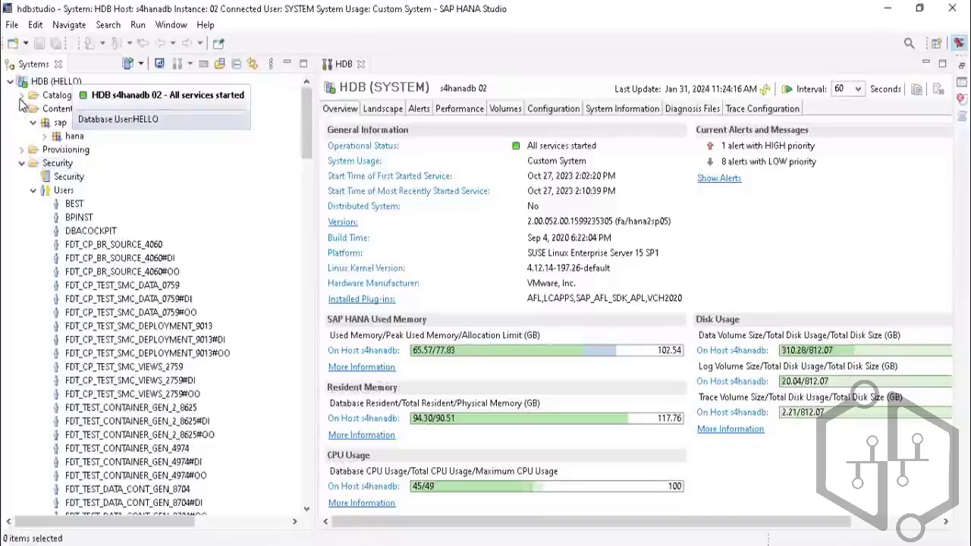
left_click(22, 94)
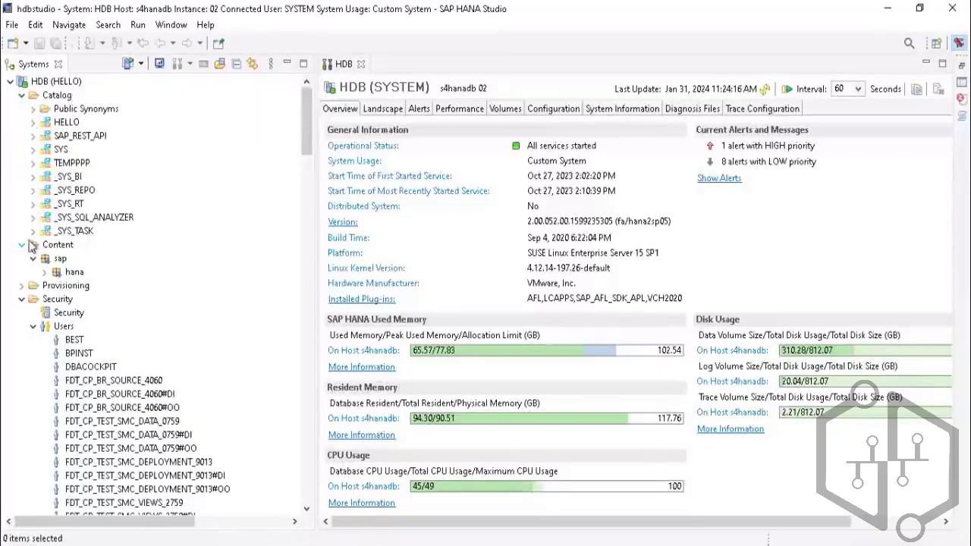
left_click(32, 123)
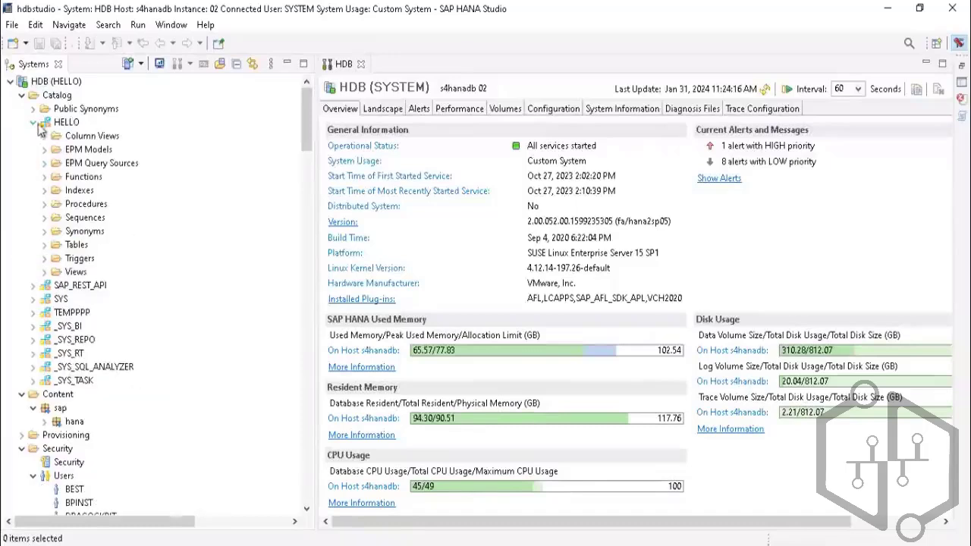
Start a new table in the HELLO schema and name it PRACTICE
right_click(72, 245)
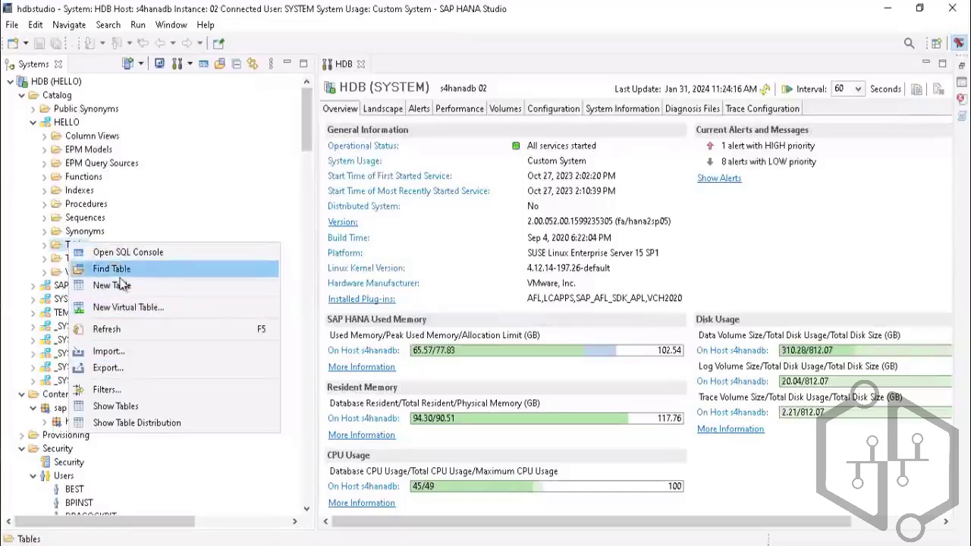
left_click(113, 285)
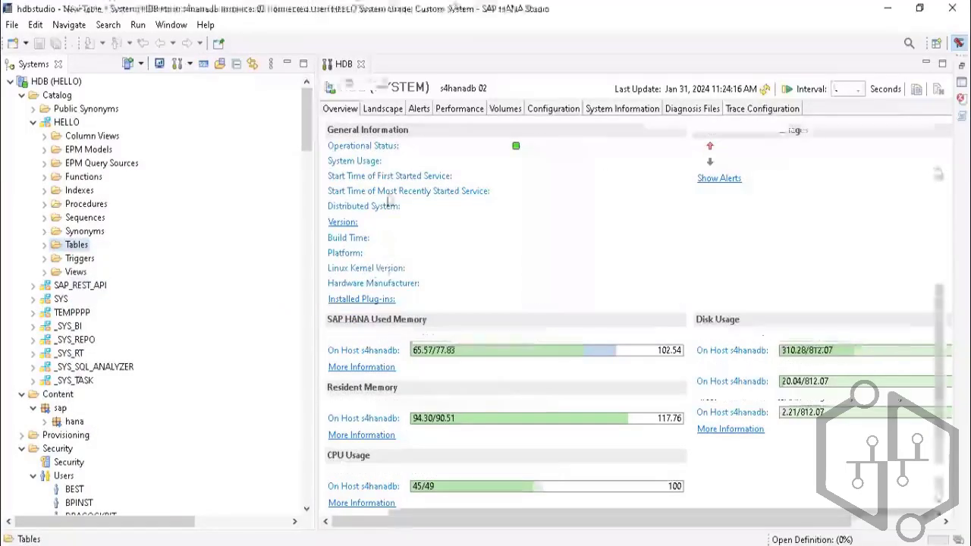
key("ctrl+super+o")
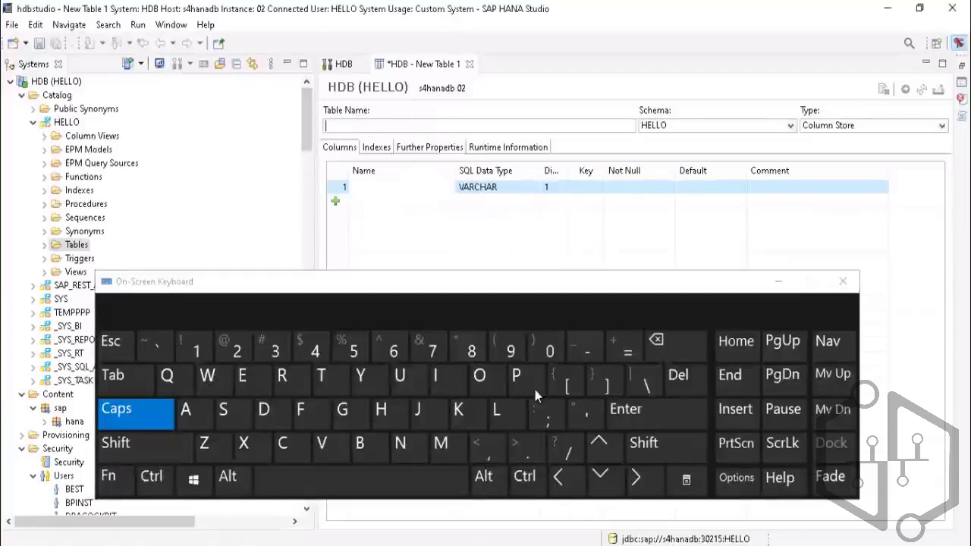
left_click(516, 375)
left_click(281, 375)
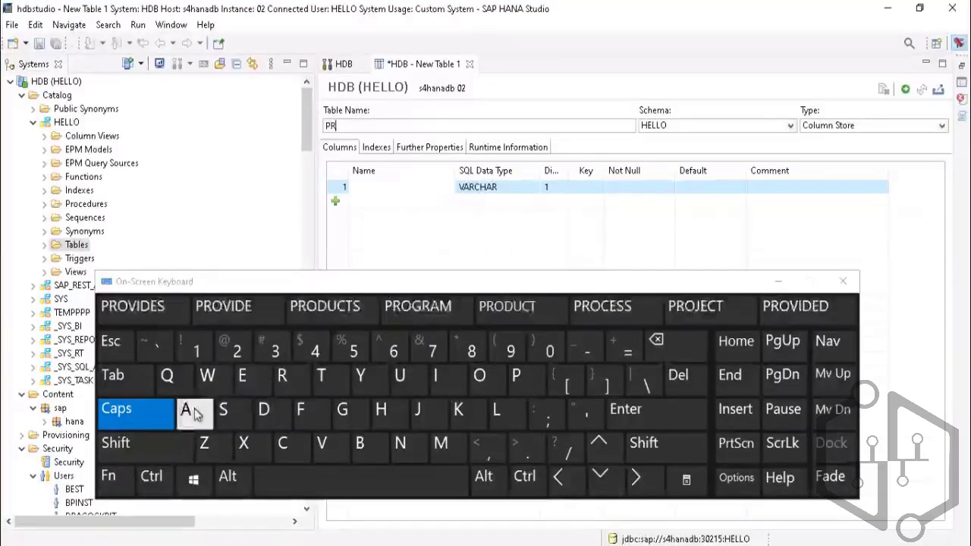
left_click(186, 409)
left_click(282, 442)
left_click(332, 375)
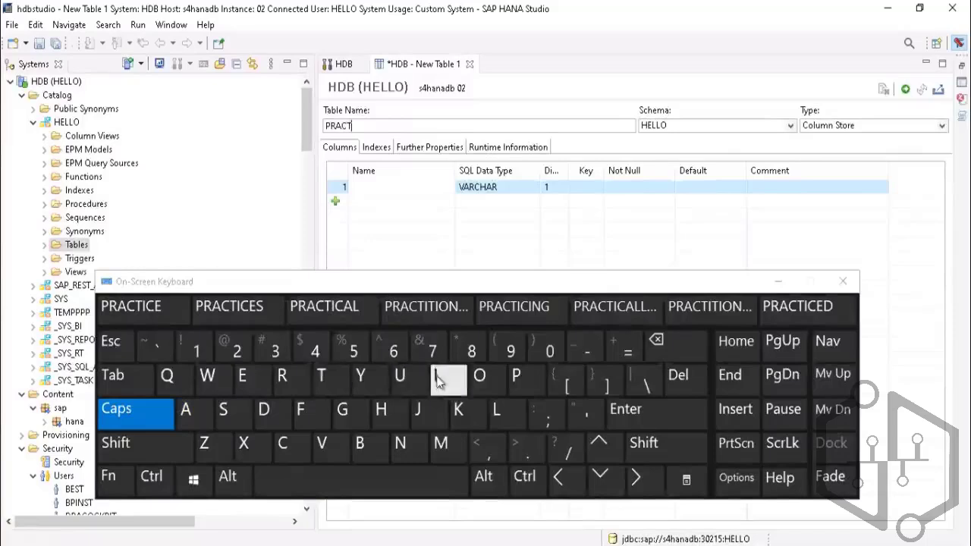
left_click(436, 375)
left_click(283, 442)
left_click(256, 391)
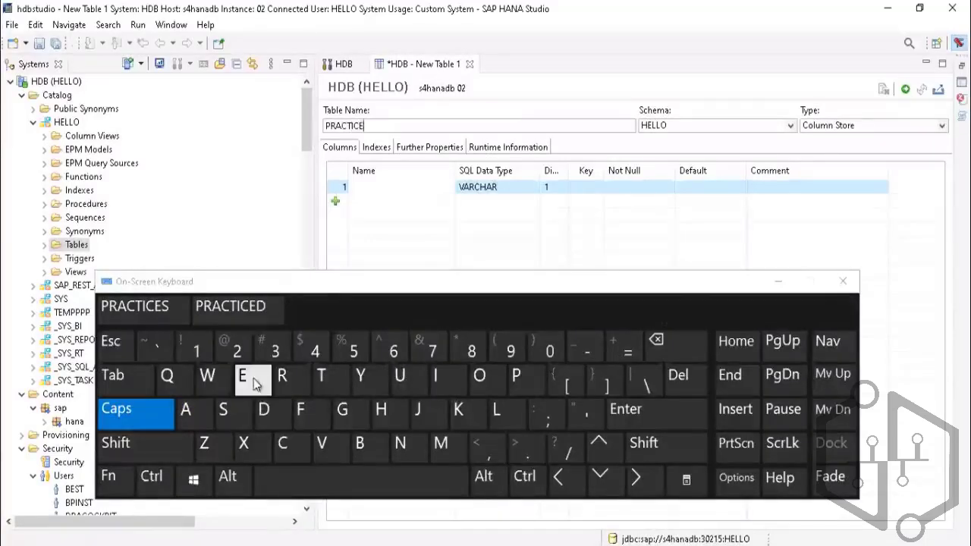
Name the first column of the PRACTICE table SNO
left_click(374, 190)
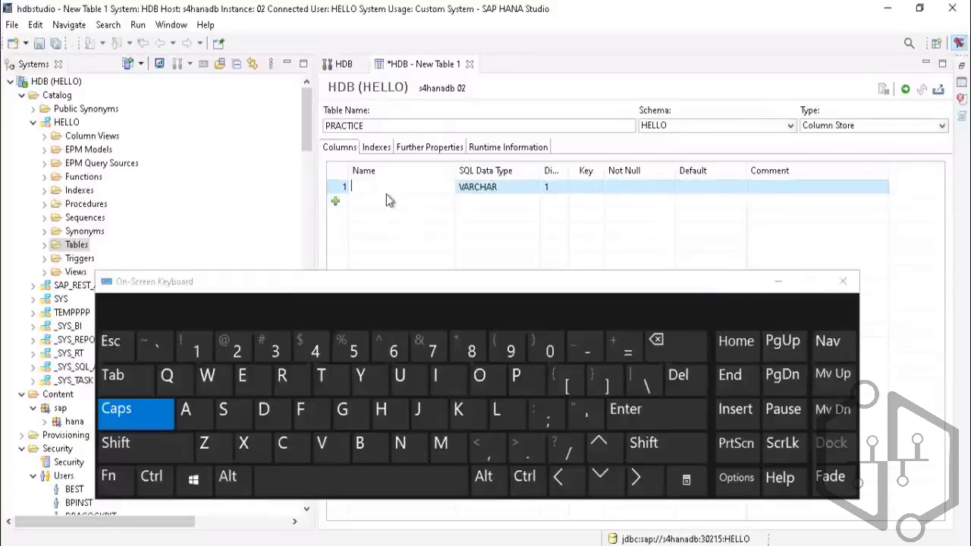
left_click(224, 411)
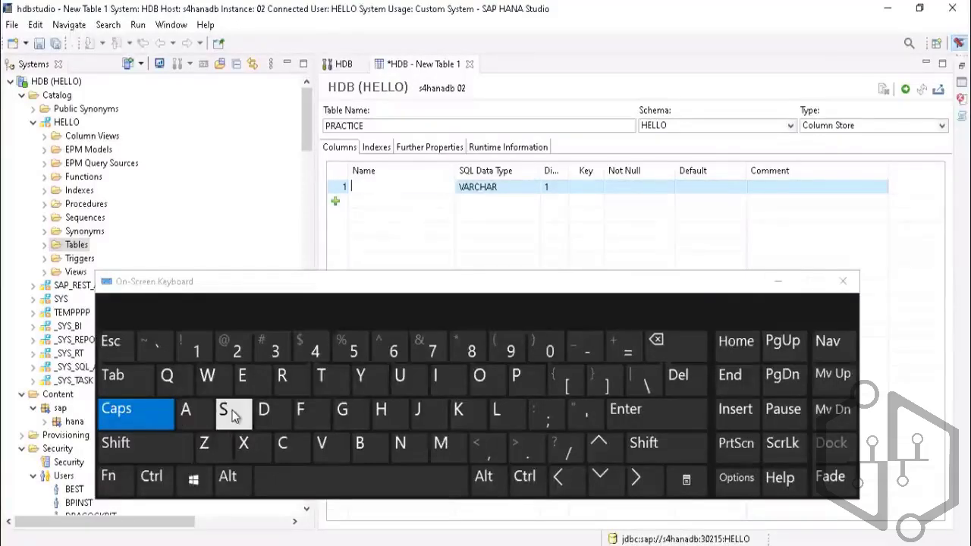
left_click(415, 450)
left_click(479, 378)
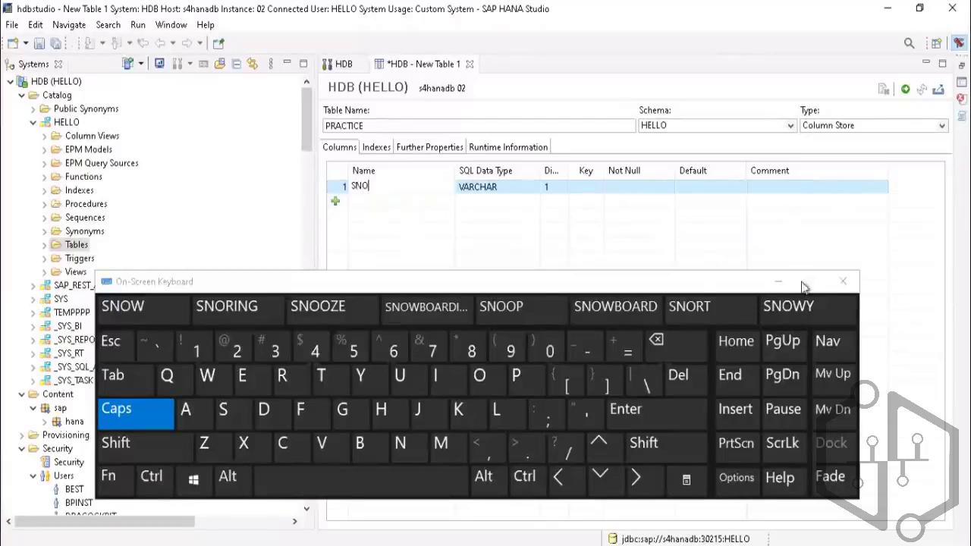
Add a second column to the PRACTICE table and name it NAME
left_click(335, 203)
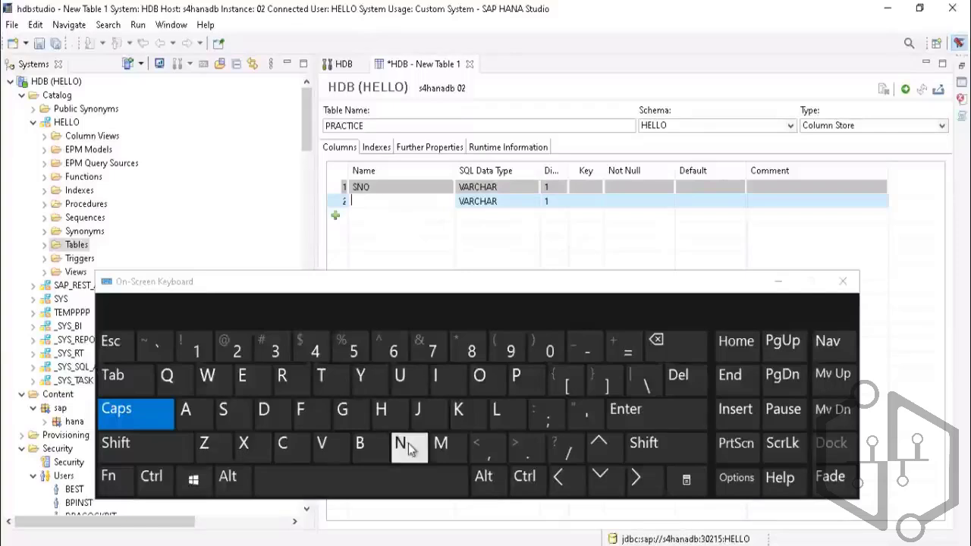
type("N")
left_click(186, 410)
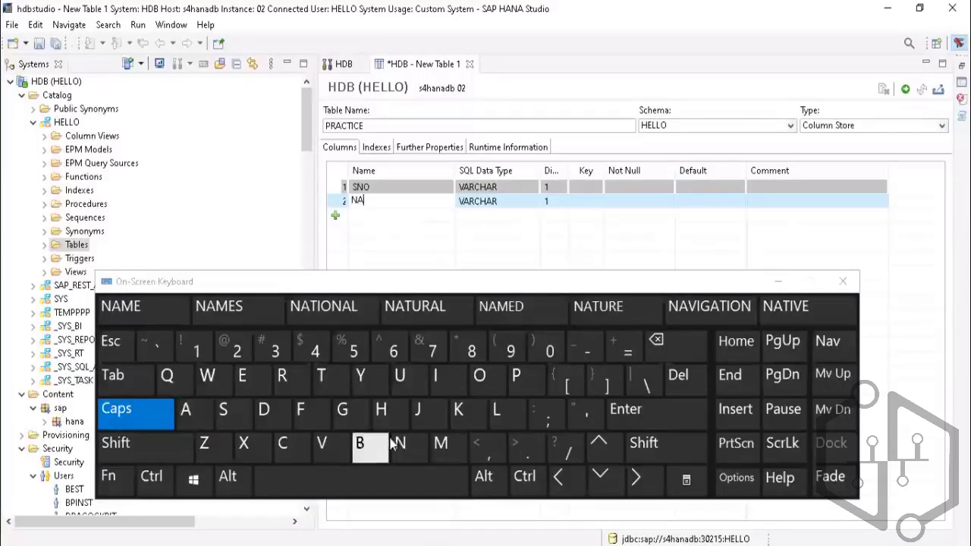
left_click(441, 443)
left_click(245, 377)
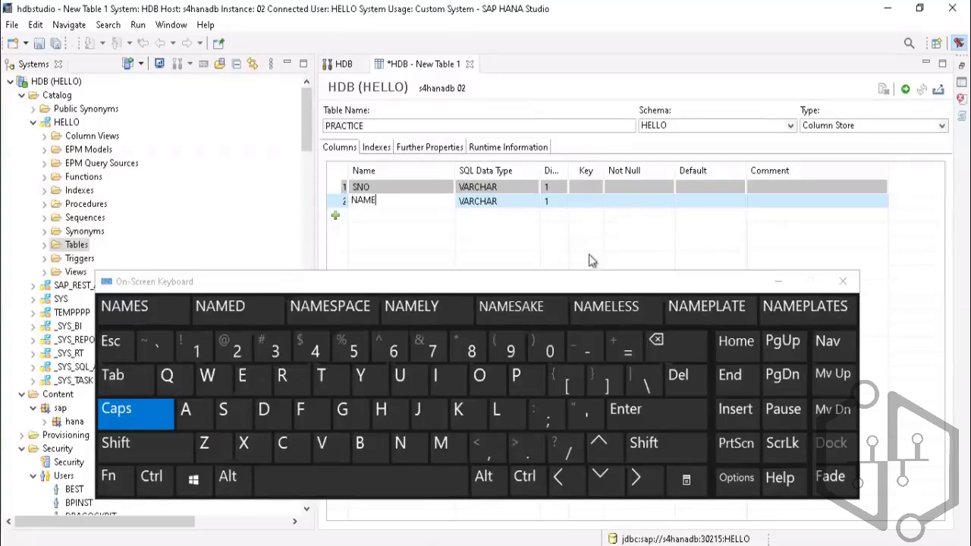
Add a third column to the PRACTICE table and name it GENDER
left_click(336, 218)
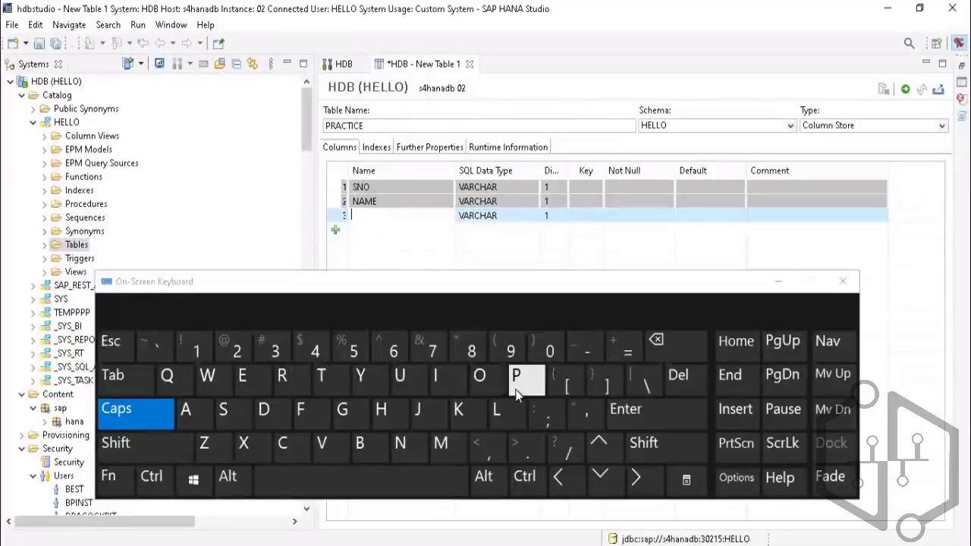
left_click(344, 412)
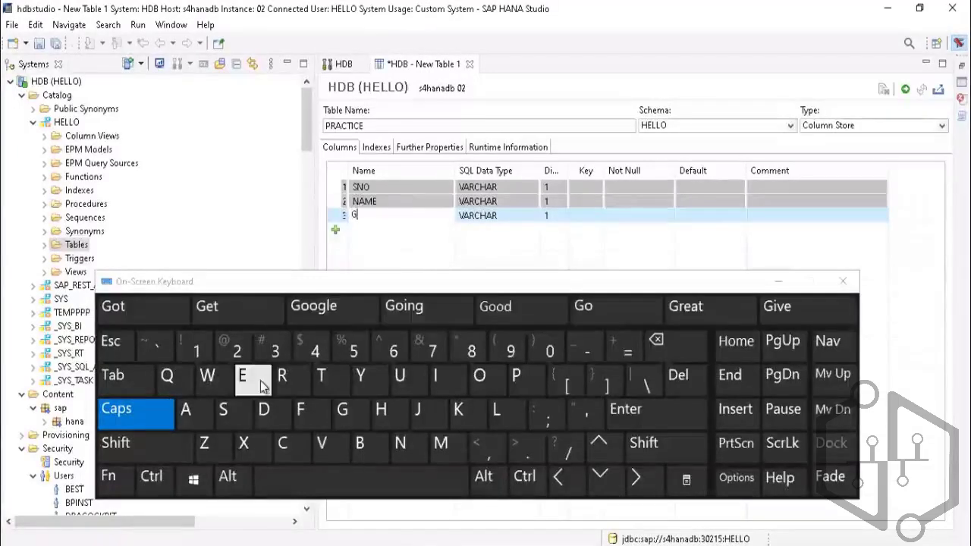
left_click(255, 379)
left_click(400, 443)
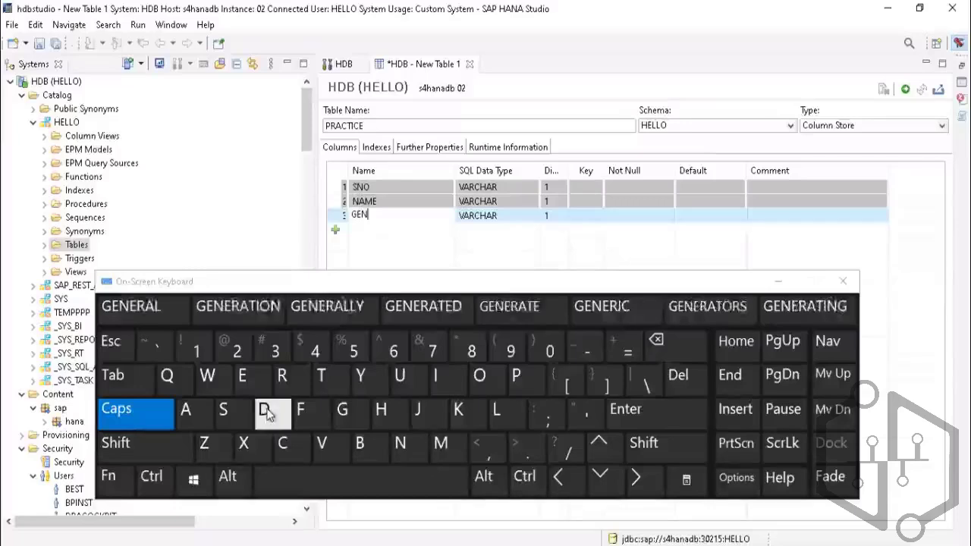
left_click(267, 412)
left_click(252, 379)
left_click(283, 375)
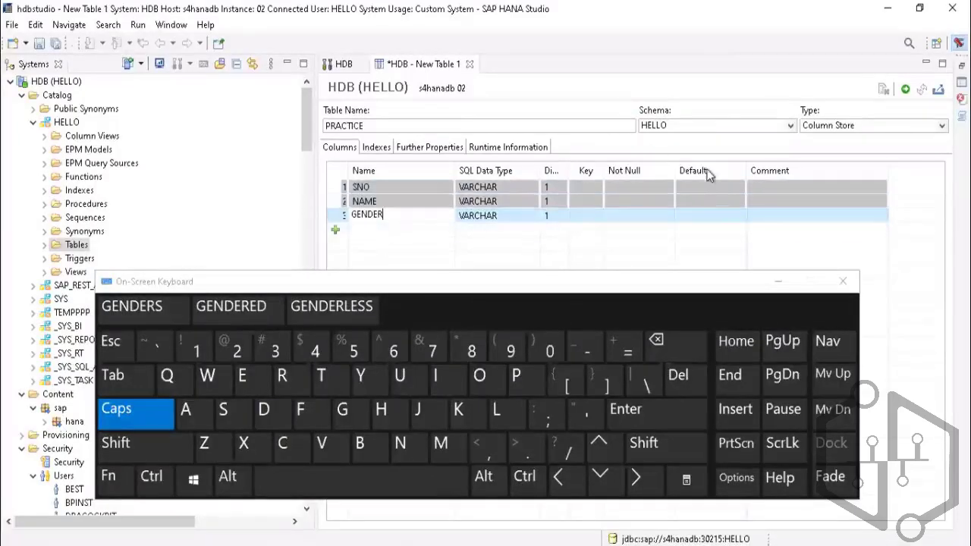
Choose Column Store as the PRACTICE table's type and minimize the on-screen keyboard
left_click(943, 129)
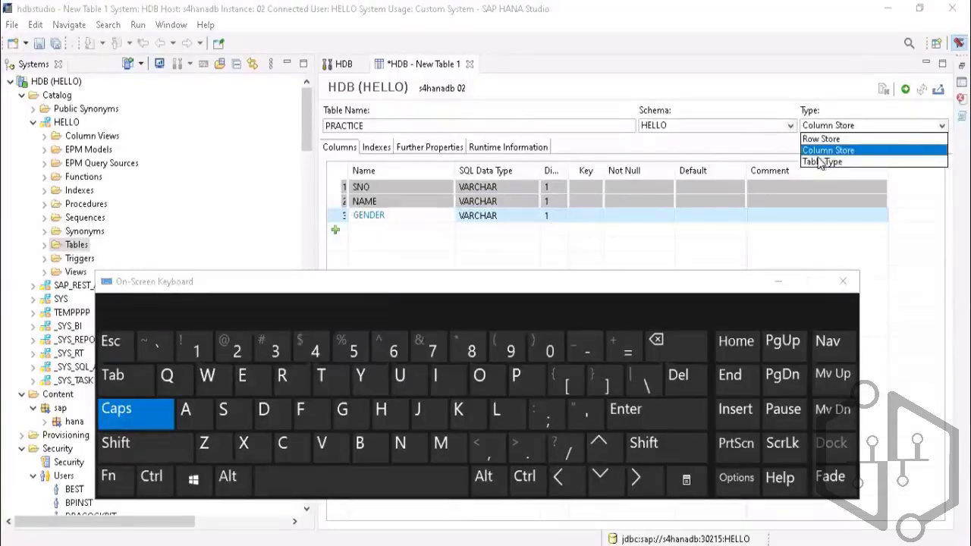
left_click(822, 152)
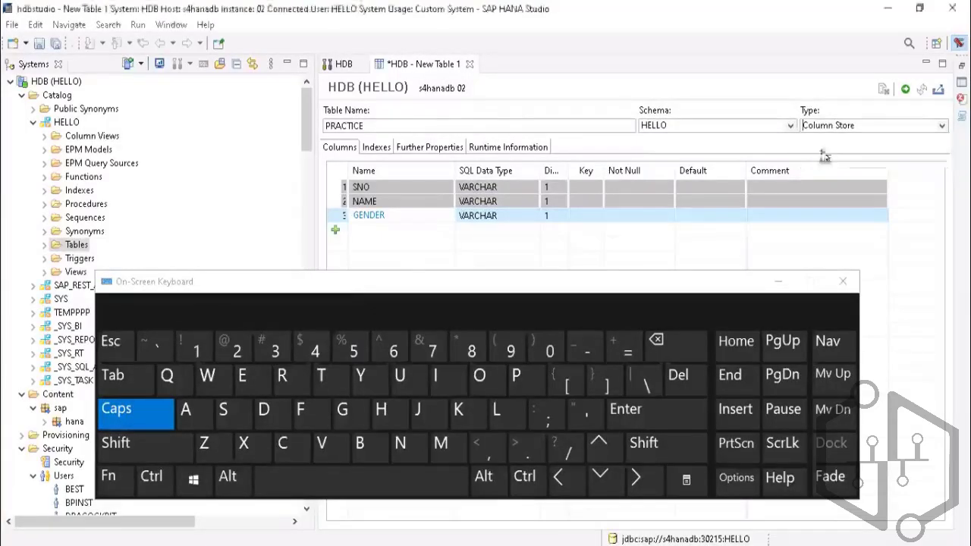
left_click(777, 281)
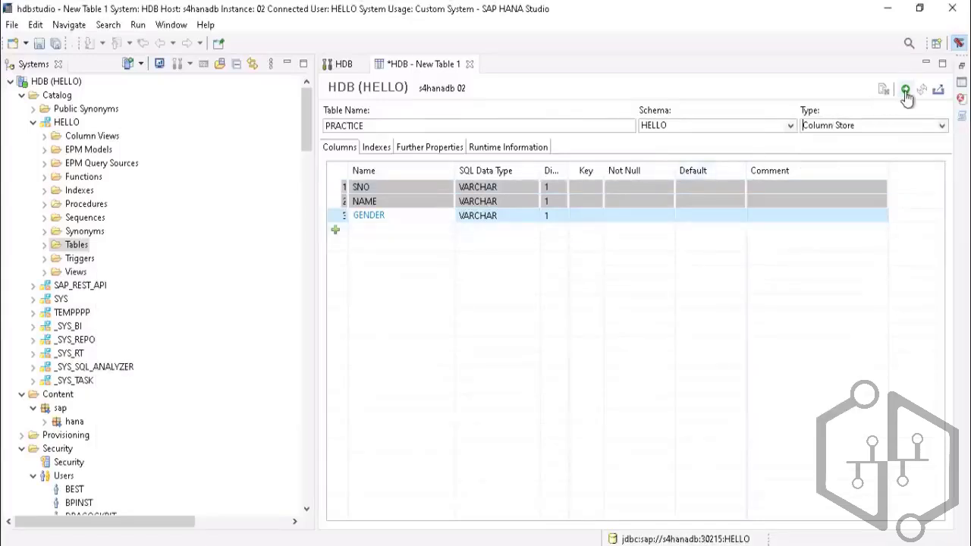
Check the new table's indexes, further properties and runtime information, and create the PRACTICE table in the HELLO schema
left_click(378, 152)
left_click(416, 152)
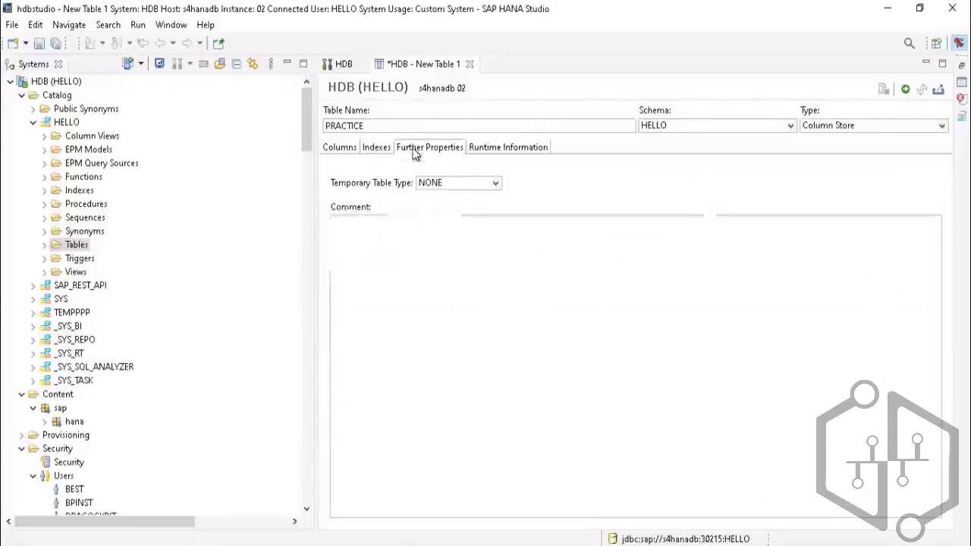
left_click(478, 151)
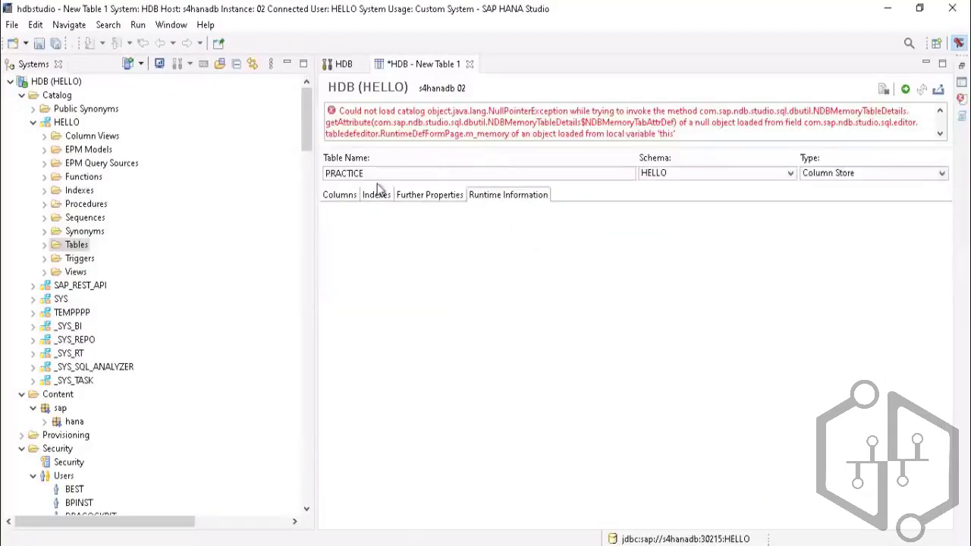
left_click(340, 195)
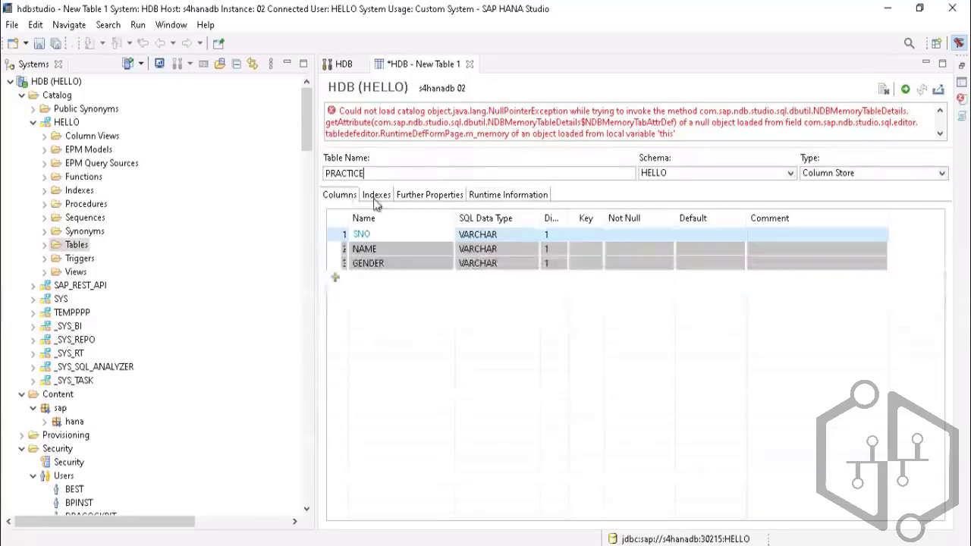
left_click(906, 90)
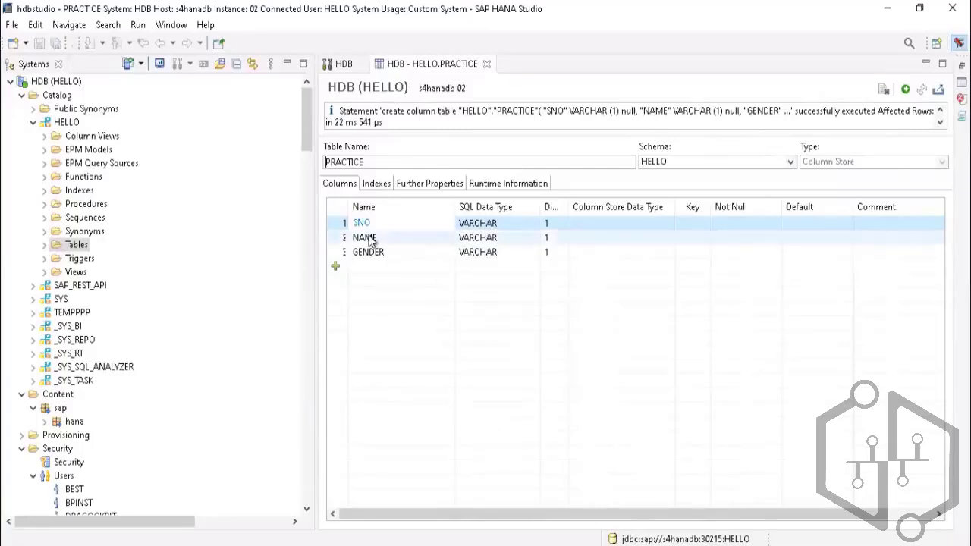
Expand the HELLO schema's tables, view the content of the PRACTICE table and close that view
left_click(44, 245)
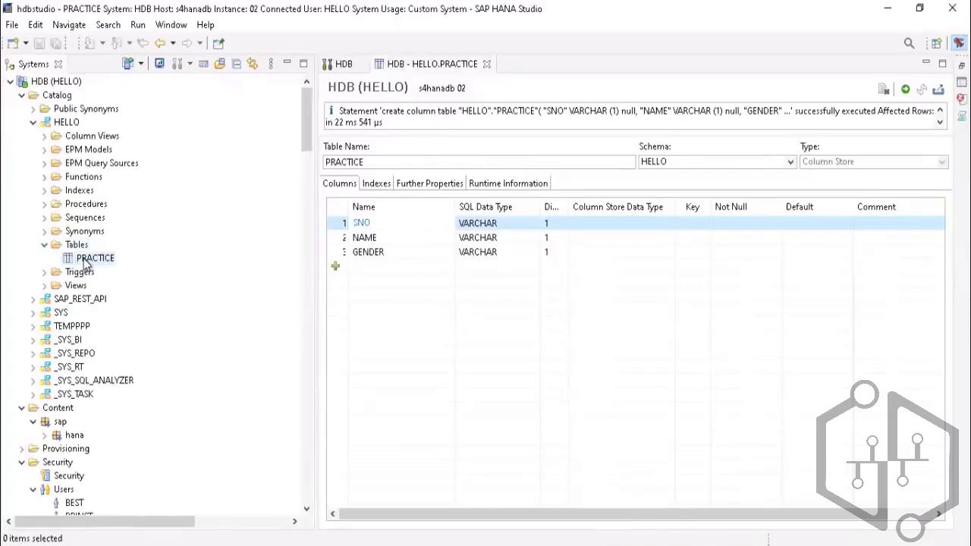
right_click(88, 259)
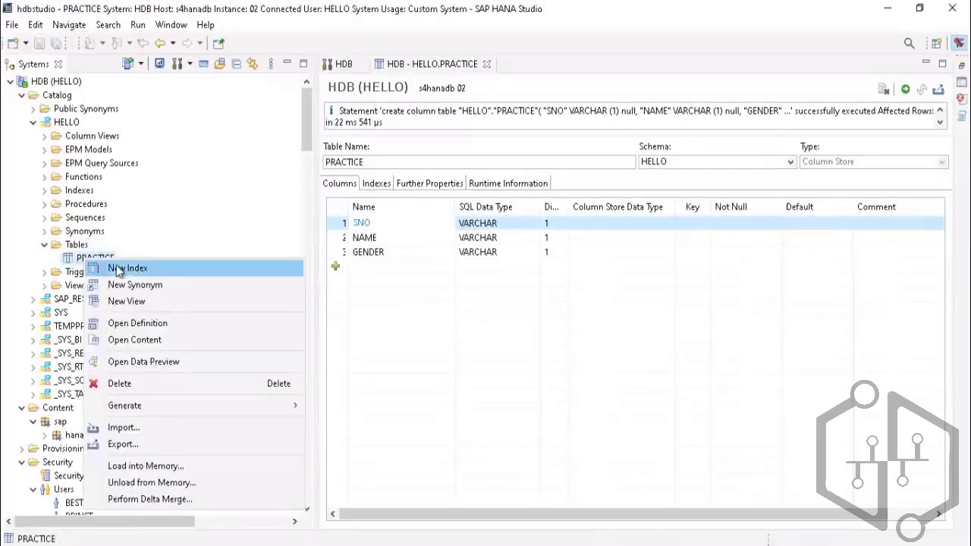
left_click(134, 341)
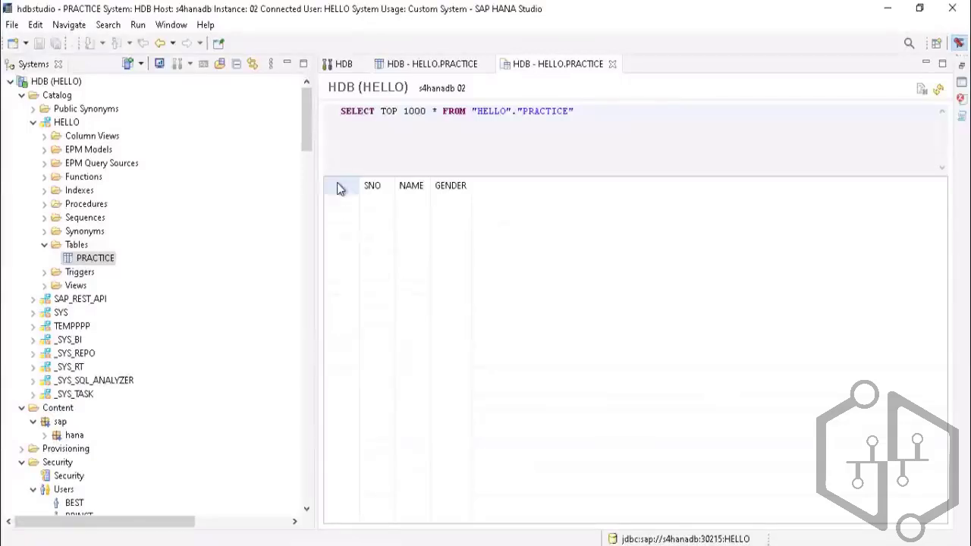
left_click(612, 64)
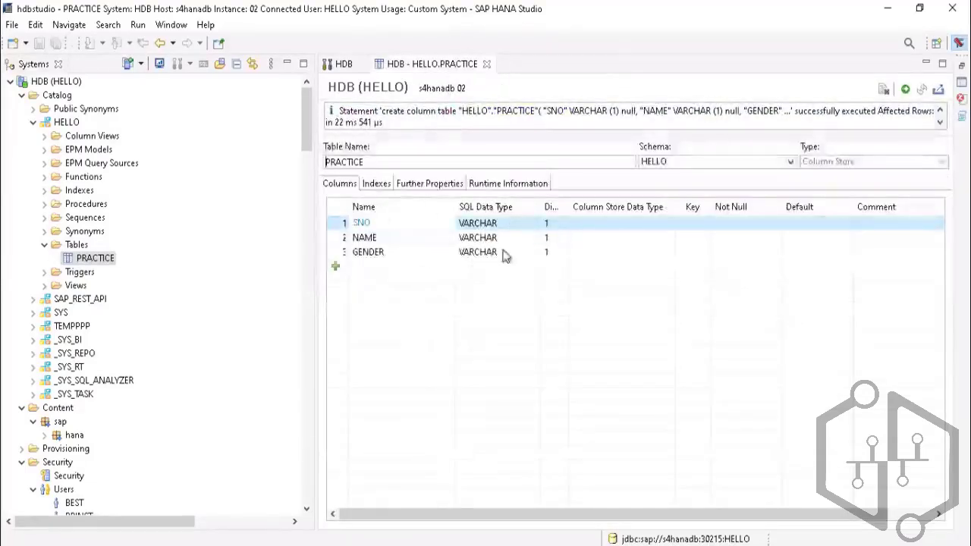
View the definition of the PRACTICE table and close both of its open editors
right_click(79, 261)
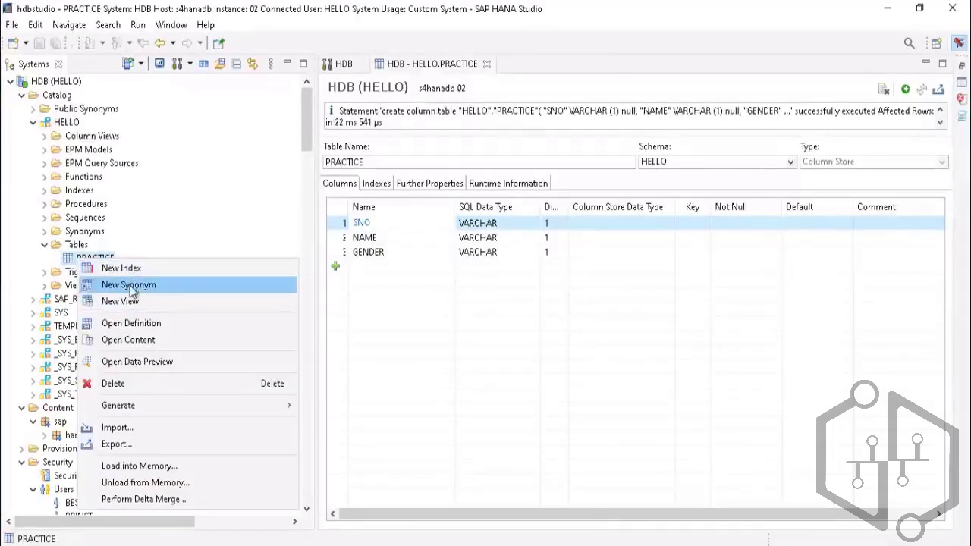
left_click(127, 324)
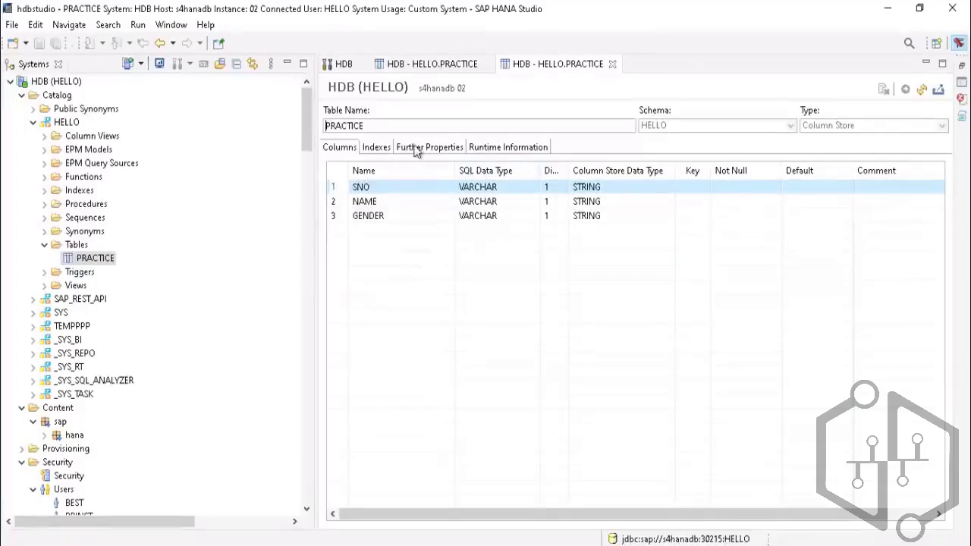
left_click(613, 67)
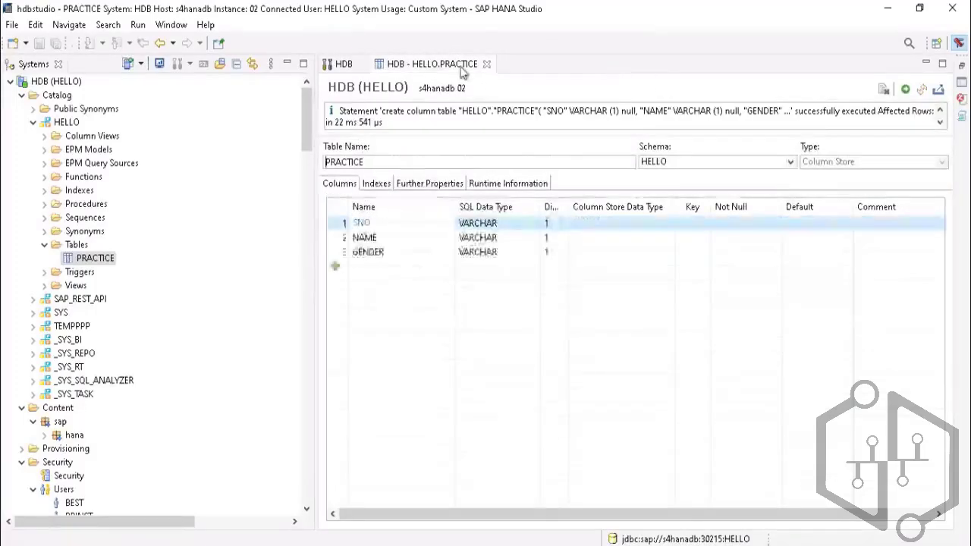
left_click(487, 64)
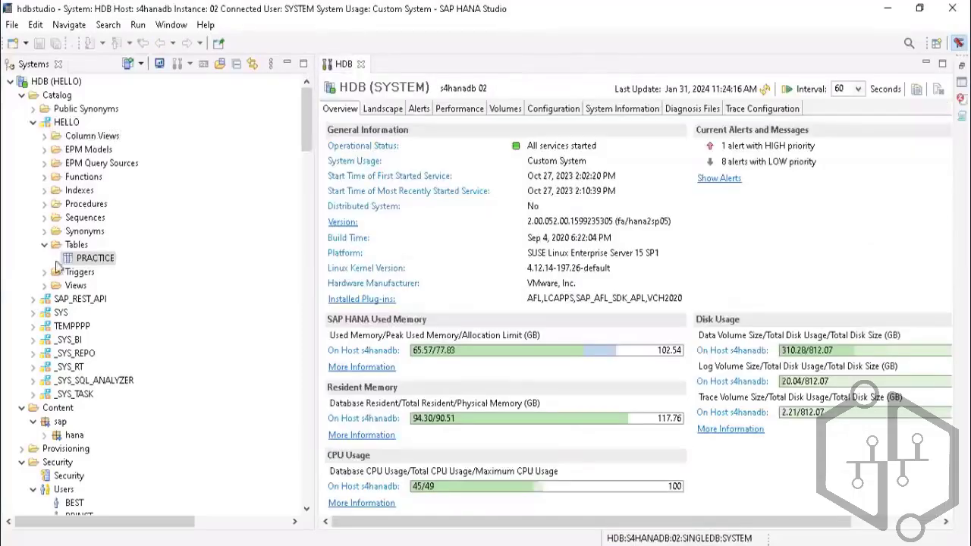
Reopen the PRACTICE table's definition, examine its indexes and further properties, and close it
double_click(89, 259)
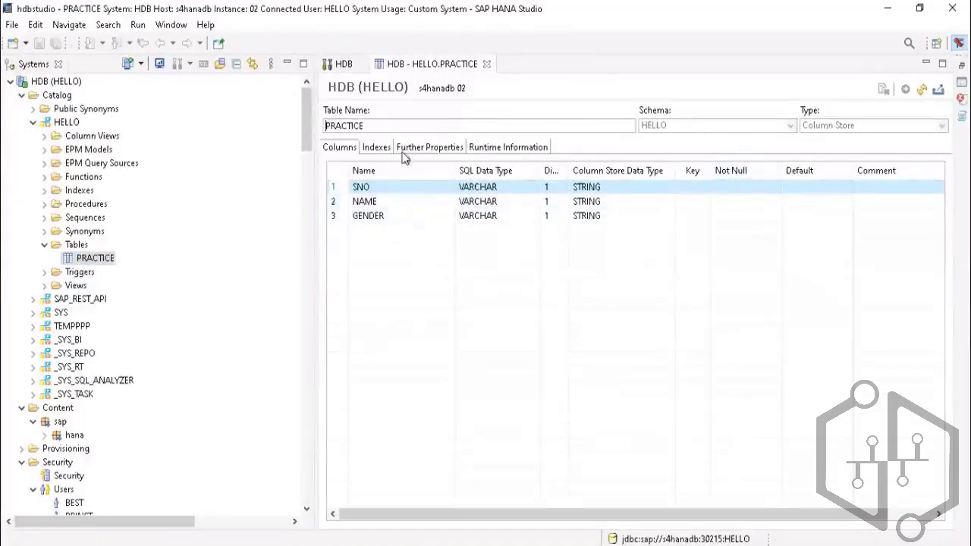
left_click(377, 147)
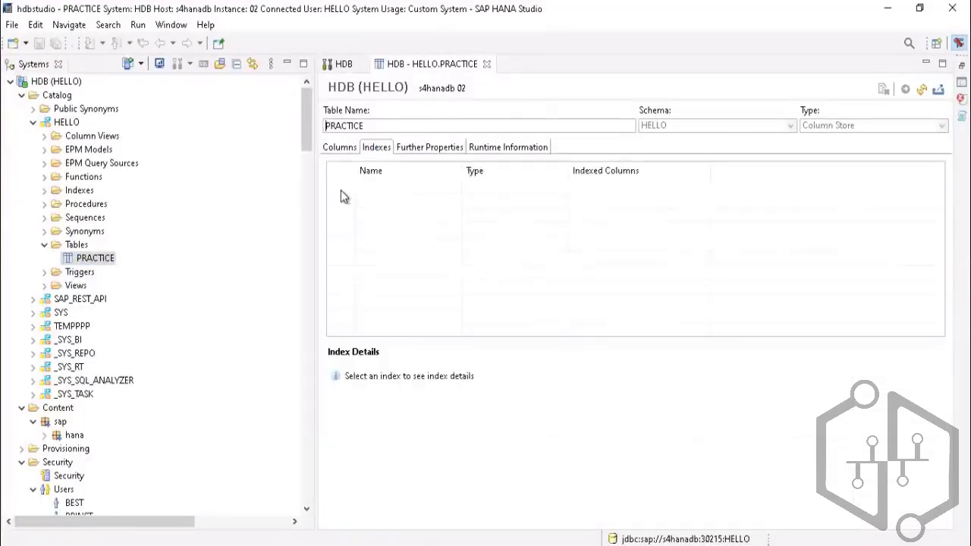
left_click(431, 152)
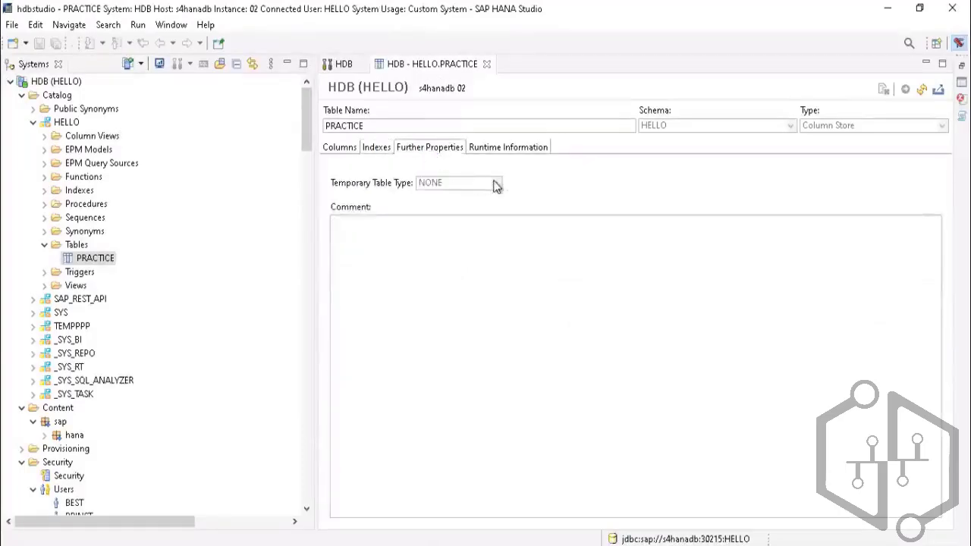
left_click(487, 63)
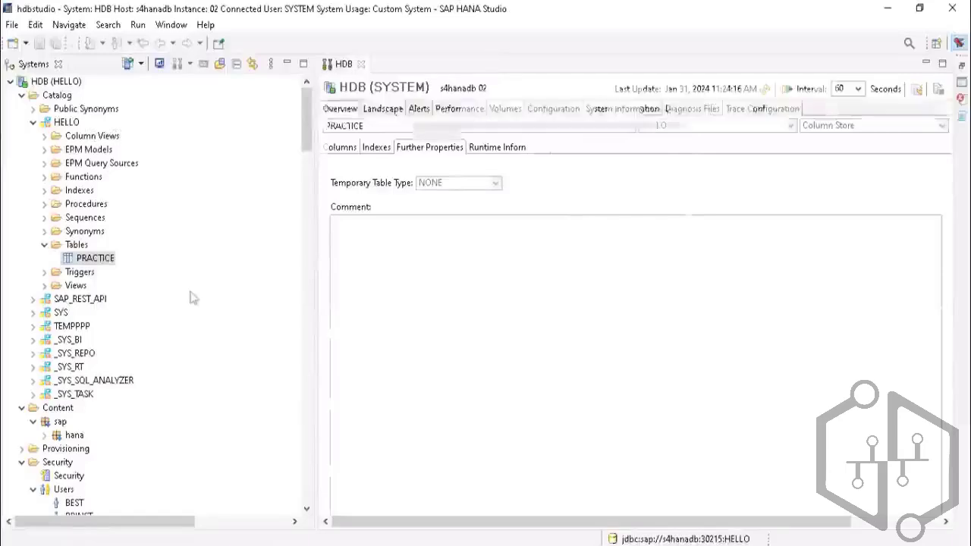
Generate an insert statement for the PRACTICE table in a SQL console
right_click(103, 258)
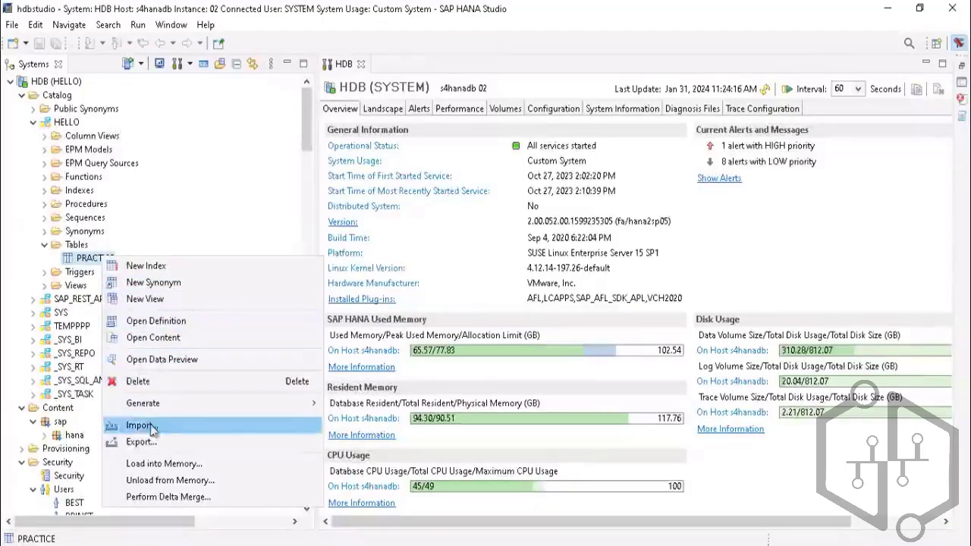
mouse_move(184, 405)
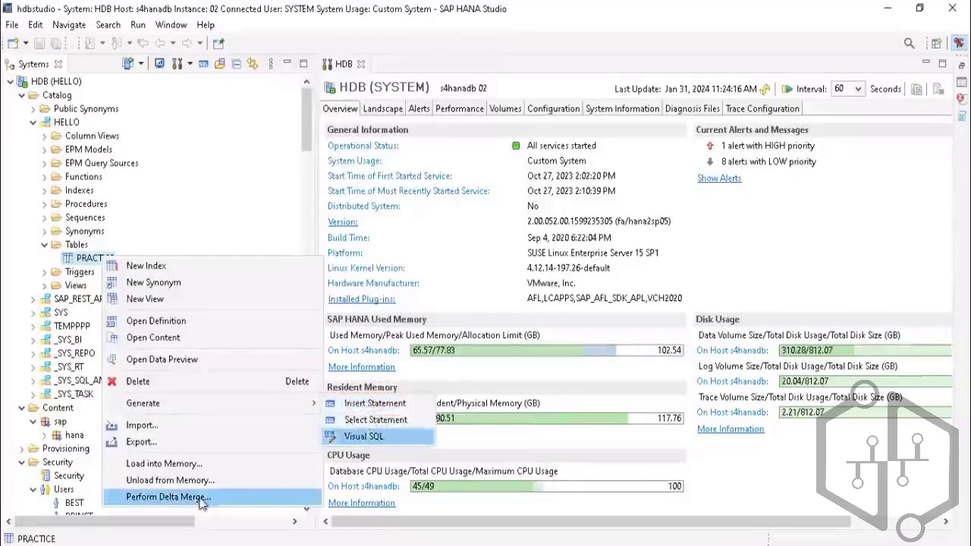
mouse_move(307, 403)
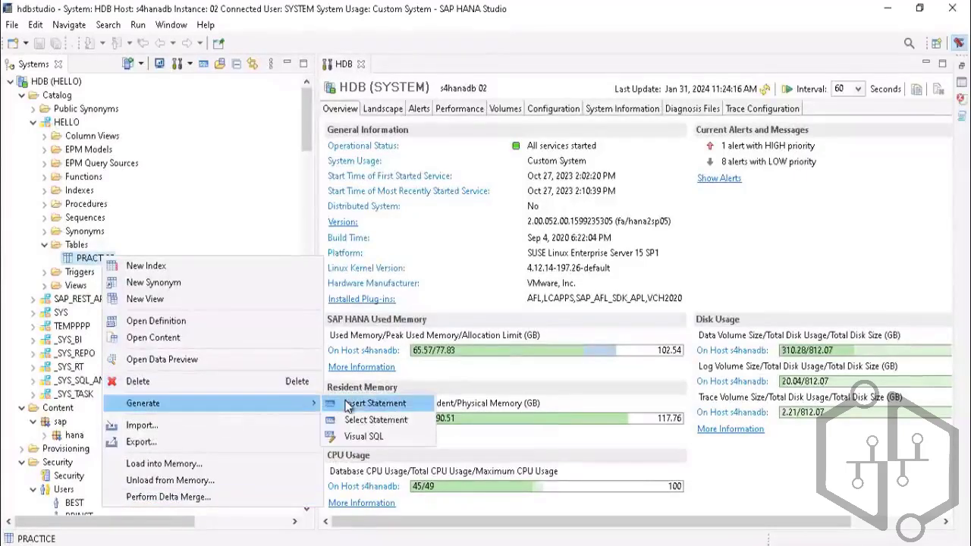
left_click(345, 403)
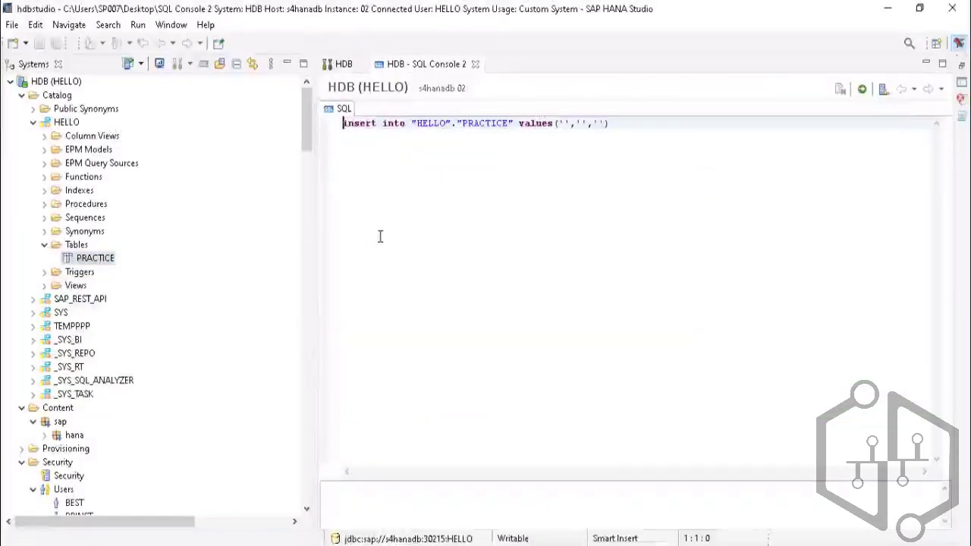
Set the first value (SNO) of the PRACTICE insert statement to 1, using the on-screen keyboard
left_click(564, 124)
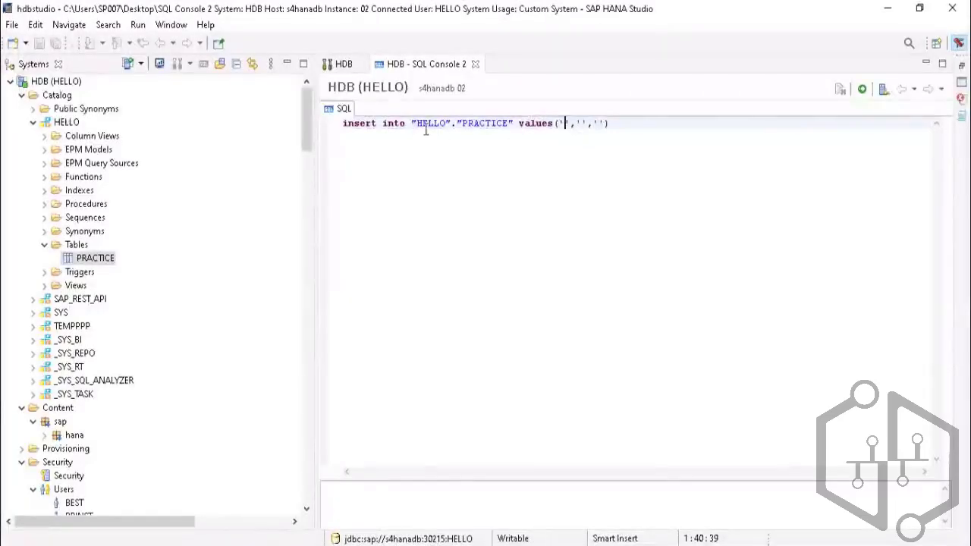
left_click(581, 123)
left_click(564, 123)
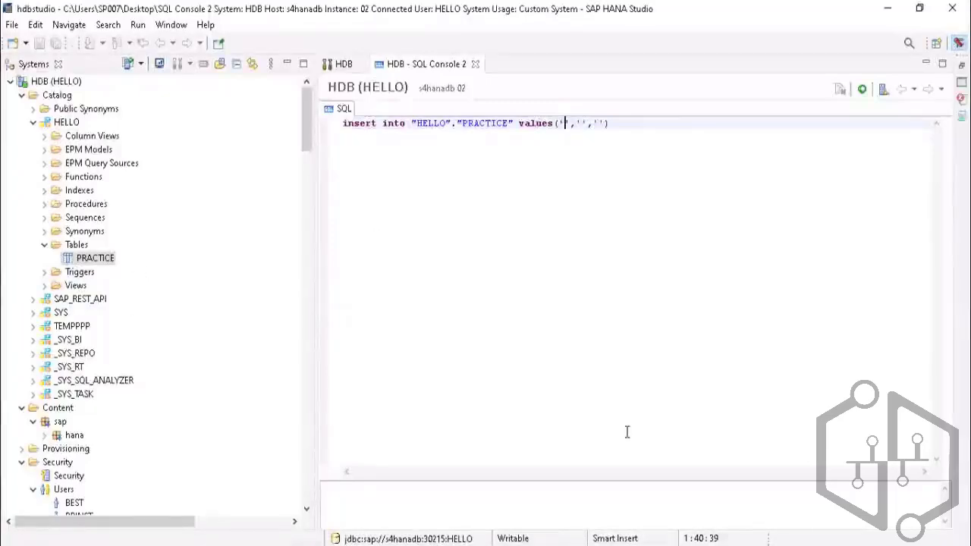
key("ctrl+super+o")
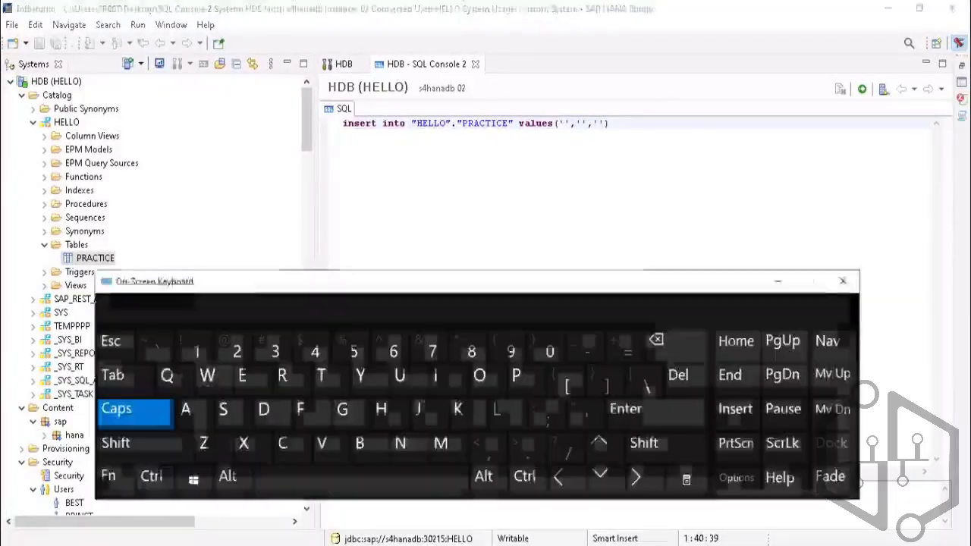
left_click(197, 349)
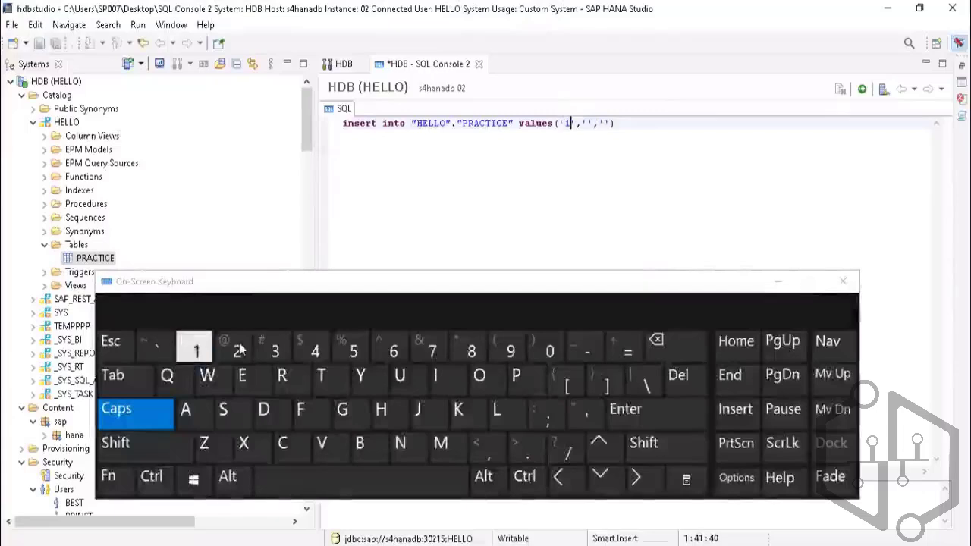
Complete the PRACTICE insert statement with a person's name for NAME and M for GENDER, and try to execute it
left_click(584, 123)
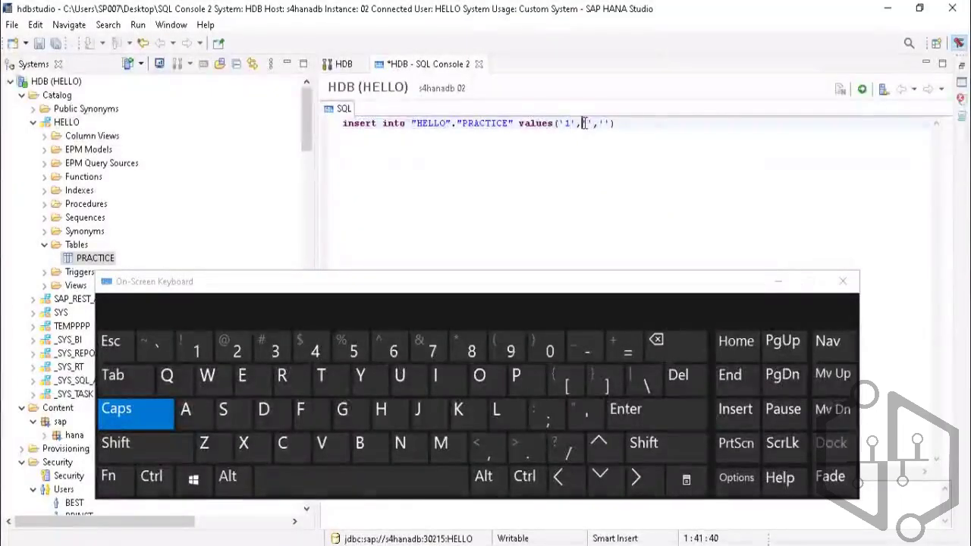
left_click(587, 123)
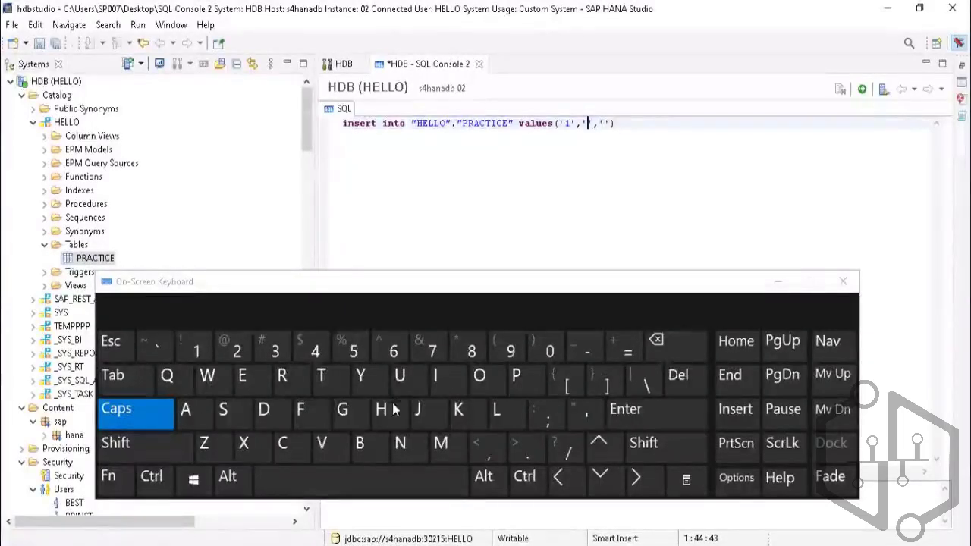
type("NE")
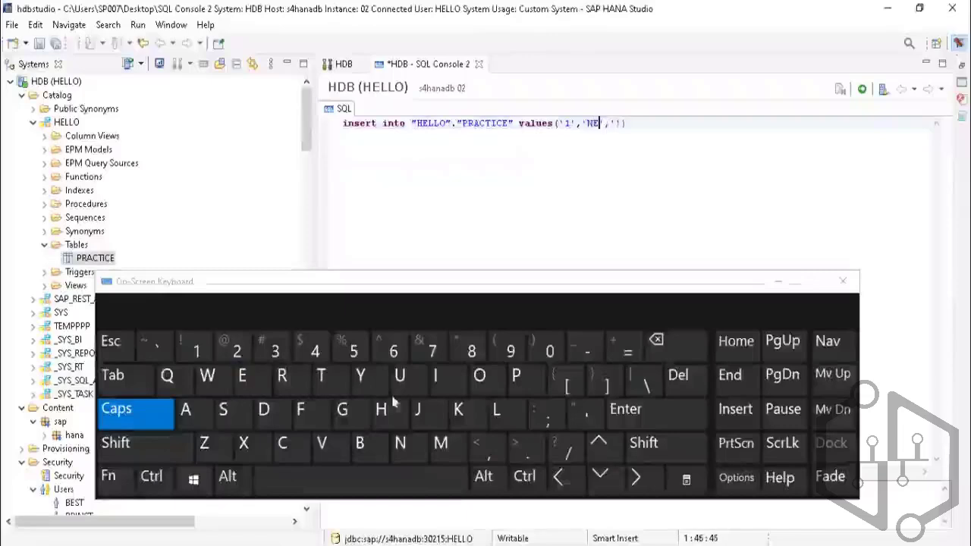
type("LB")
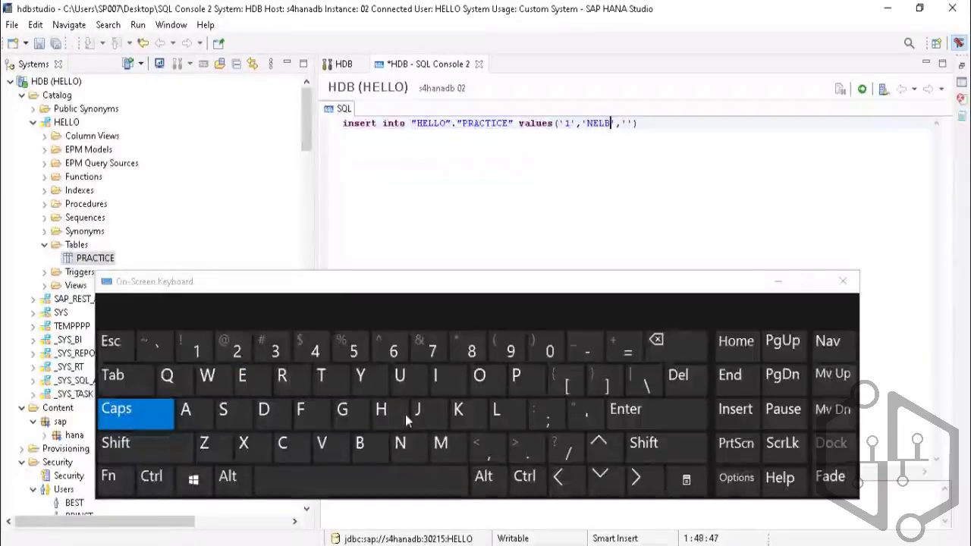
type("IE")
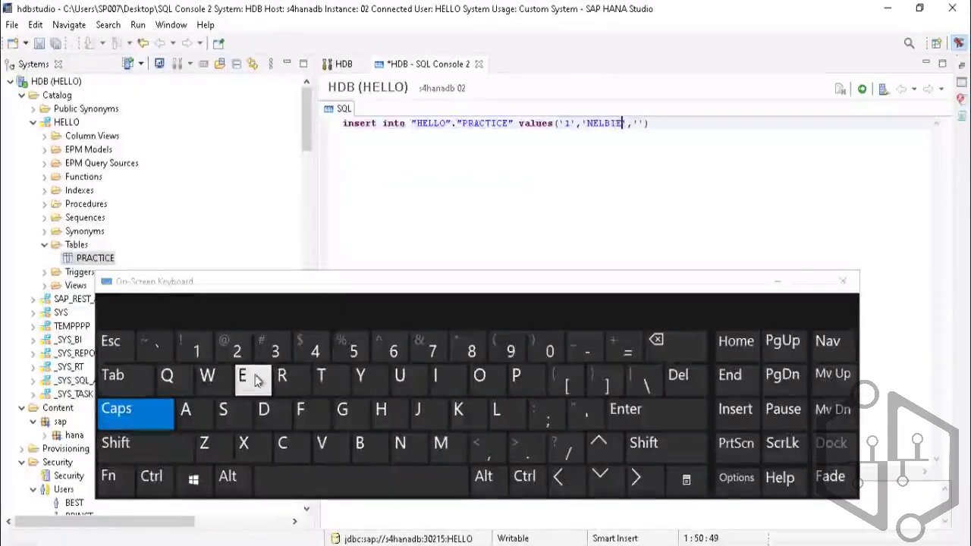
left_click(641, 122)
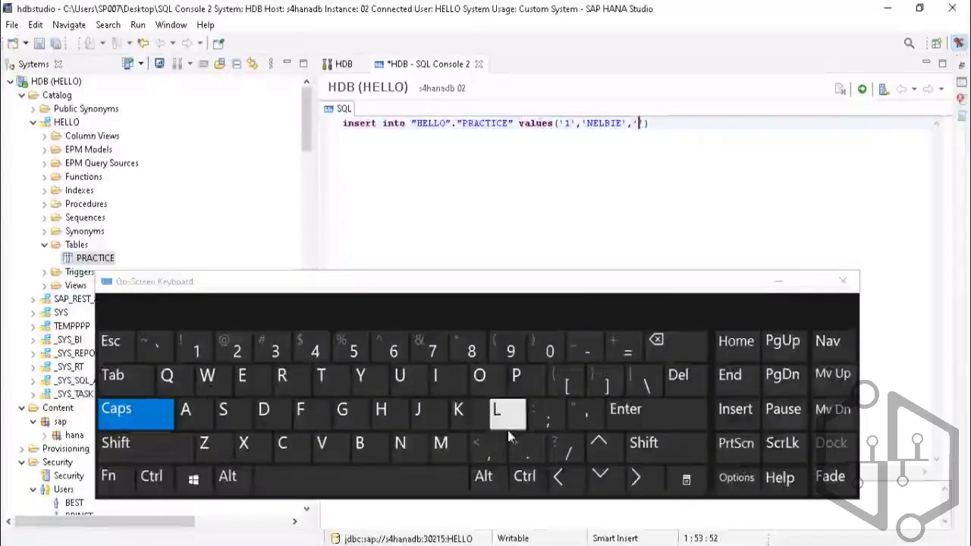
type("M")
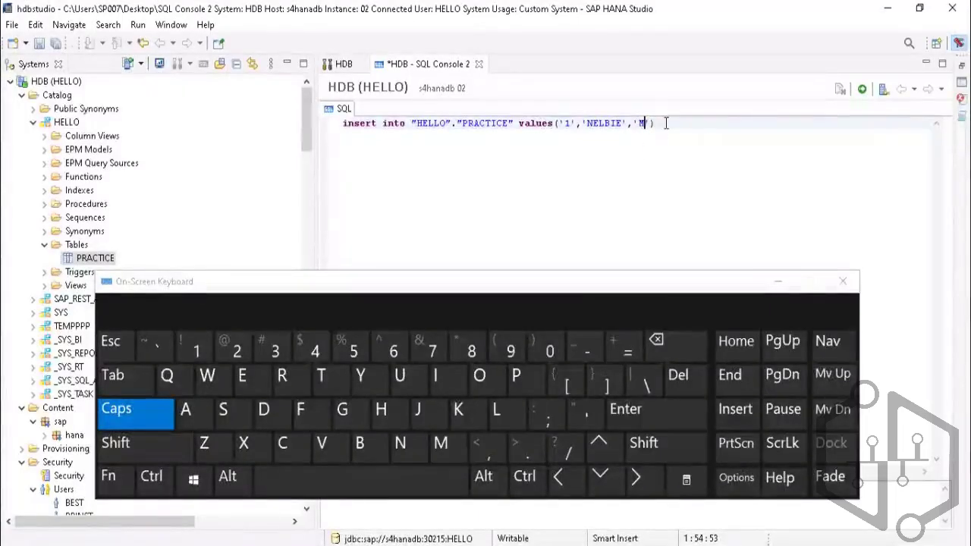
left_click(666, 123)
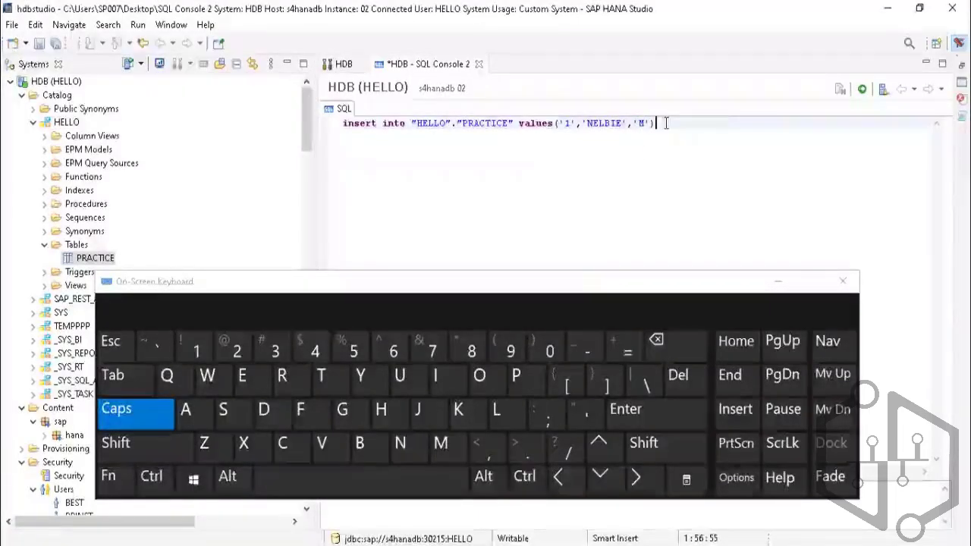
left_click(862, 90)
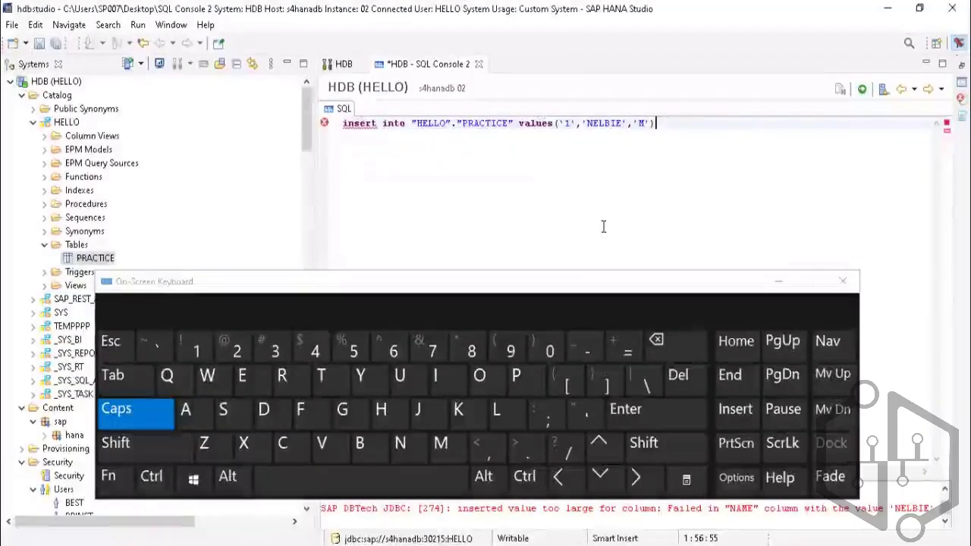
Hide the on-screen keyboard and read the full execution message below the SQL statement
left_click(778, 282)
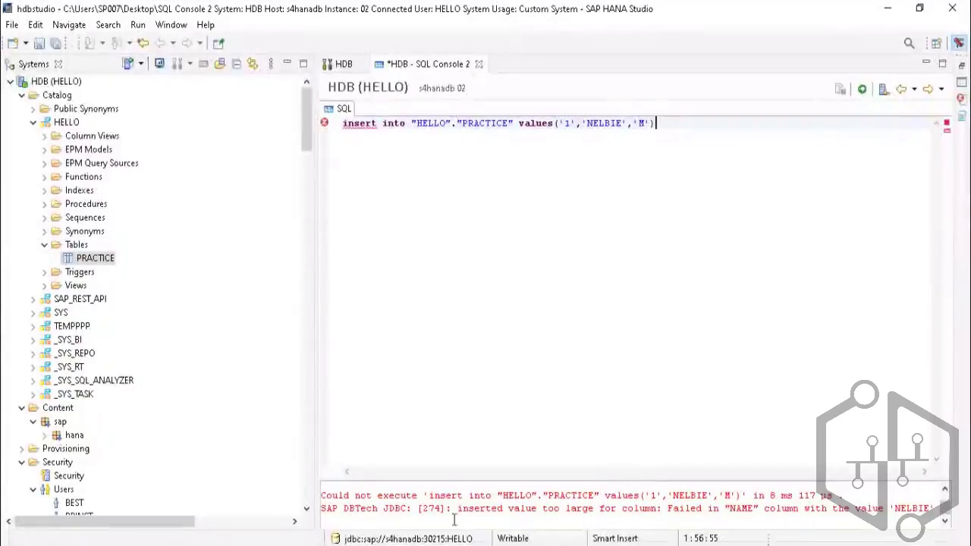
left_click_drag(483, 507, 937, 508)
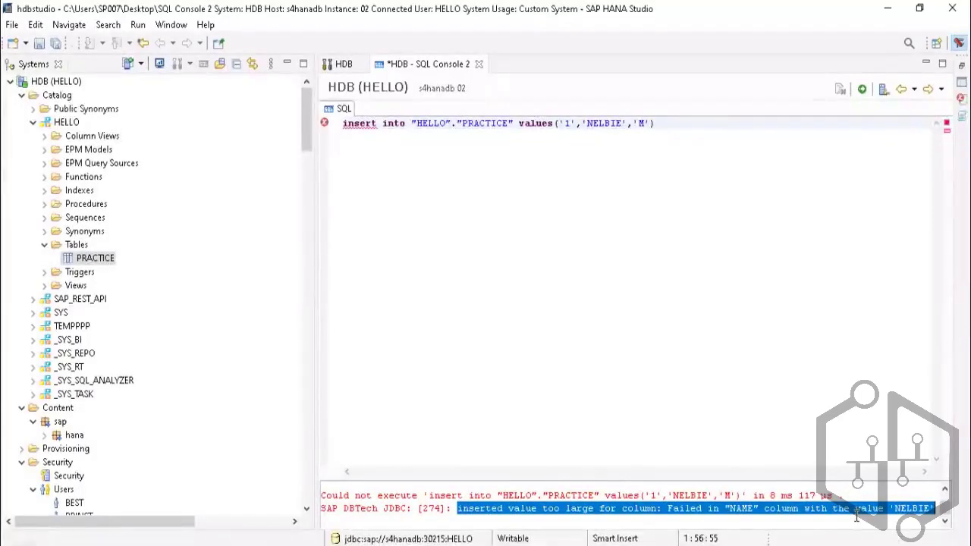
left_click(829, 501)
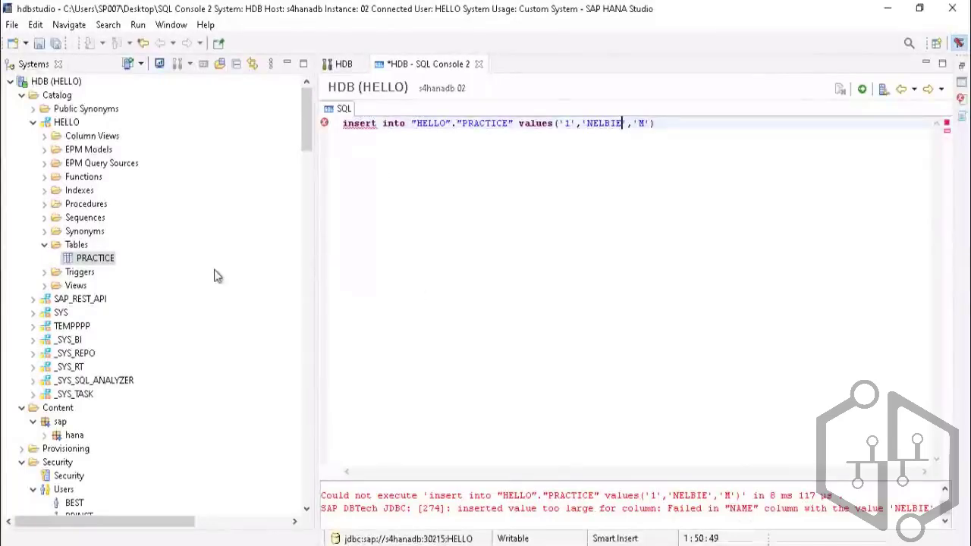
right_click(85, 263)
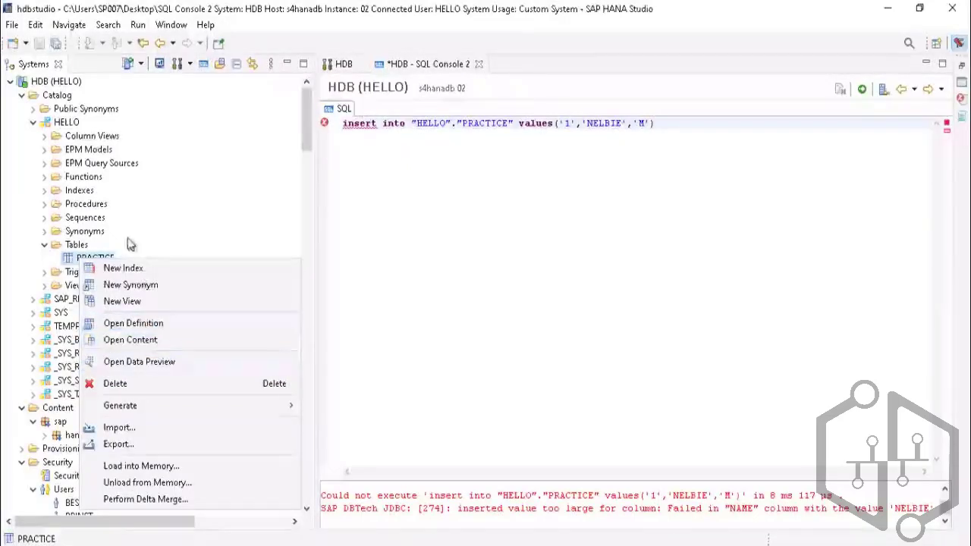
left_click(133, 286)
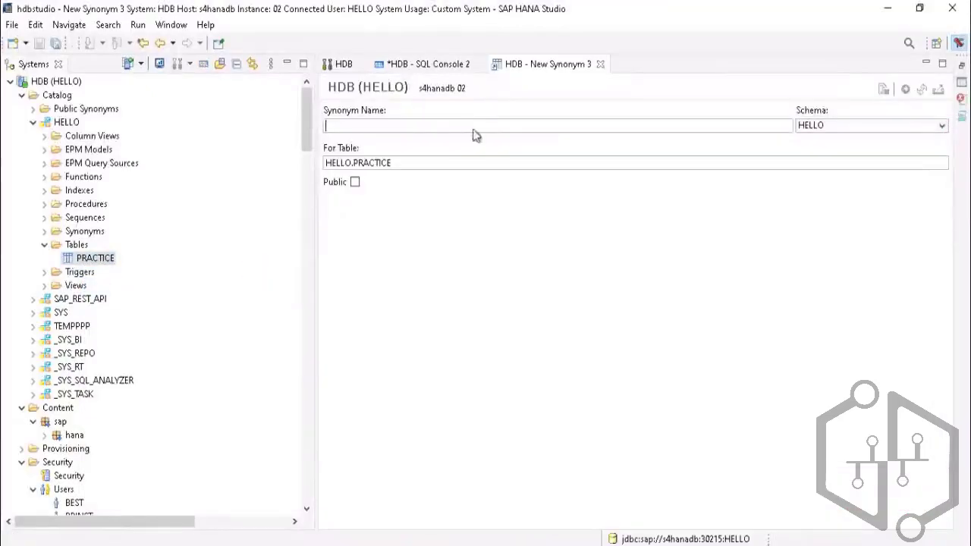
left_click(601, 67)
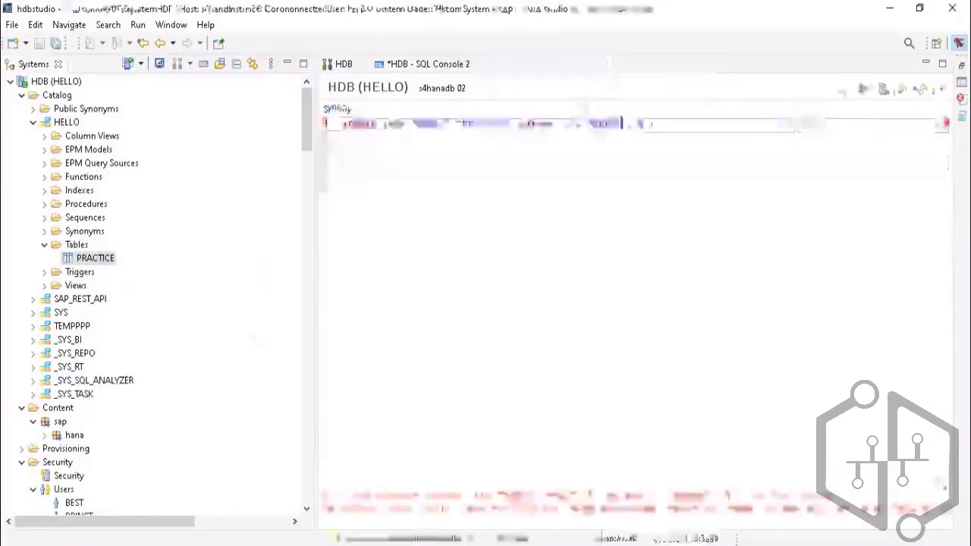
Open the PRACTICE table's definition and widen the Dimension column so its heading is readable
right_click(81, 260)
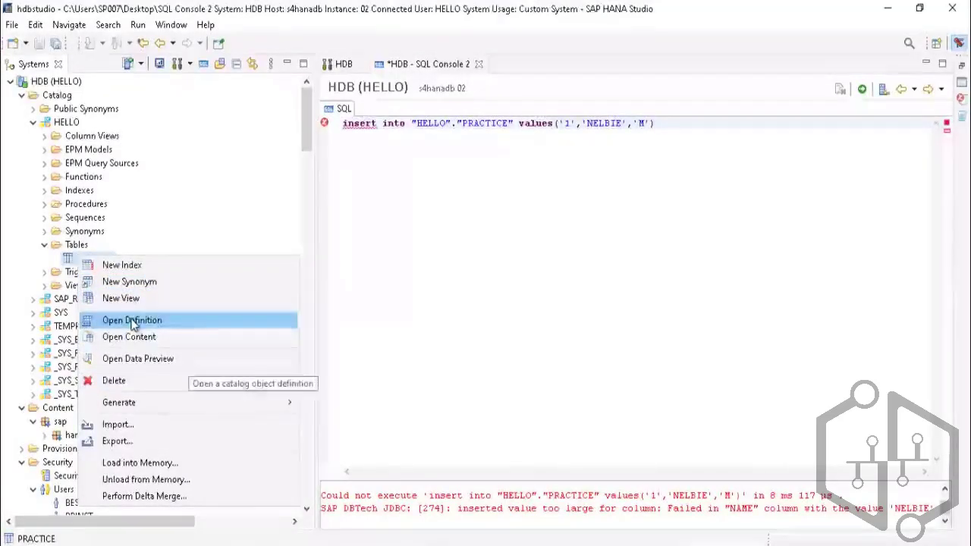
left_click(132, 320)
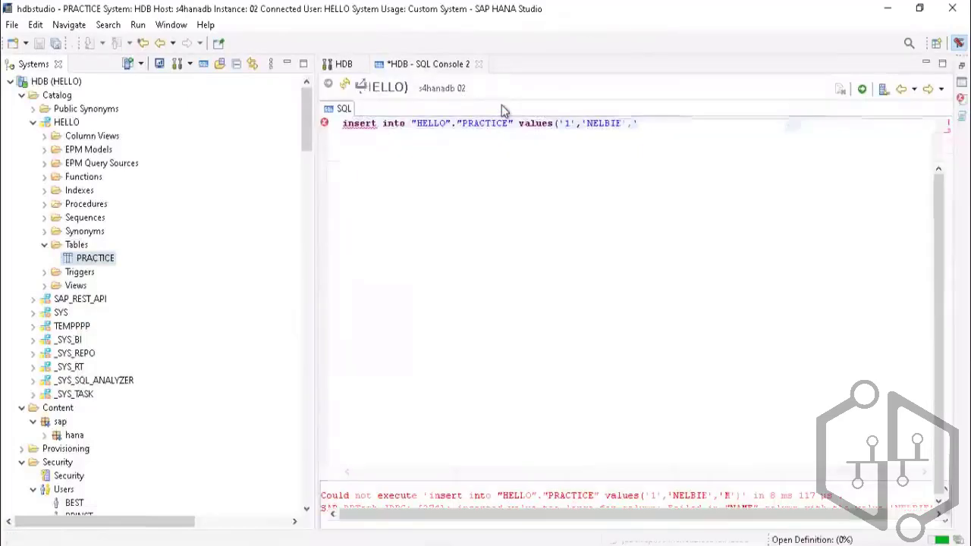
left_click(366, 202)
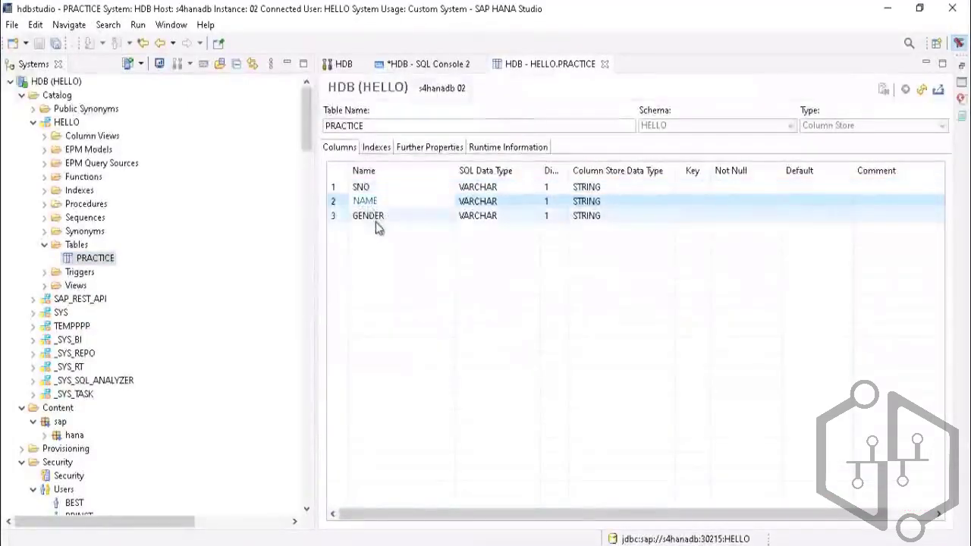
left_click(374, 218)
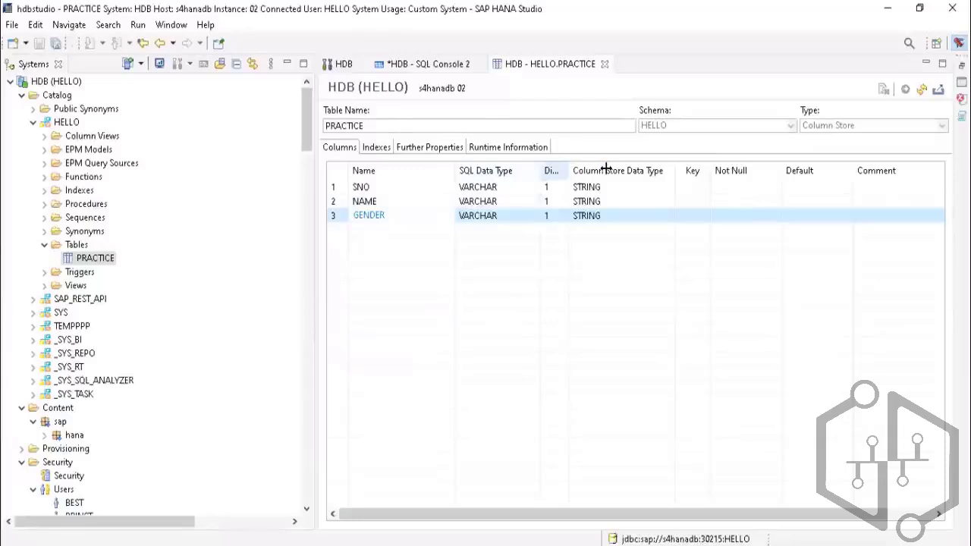
left_click_drag(606, 168, 607, 169)
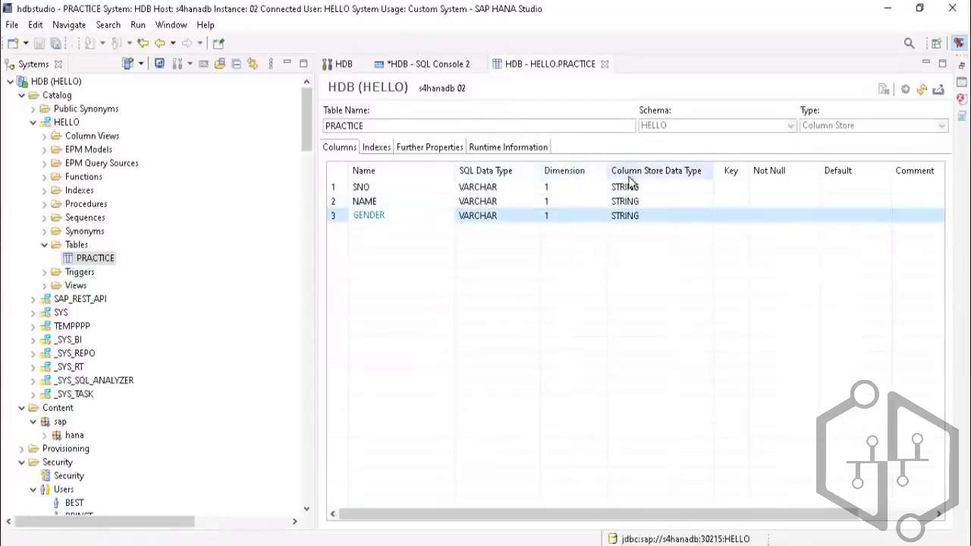
Examine the store data types and dimensions of SNO, NAME and GENDER, check the indexes, and close the definition
left_click(638, 202)
left_click(628, 187)
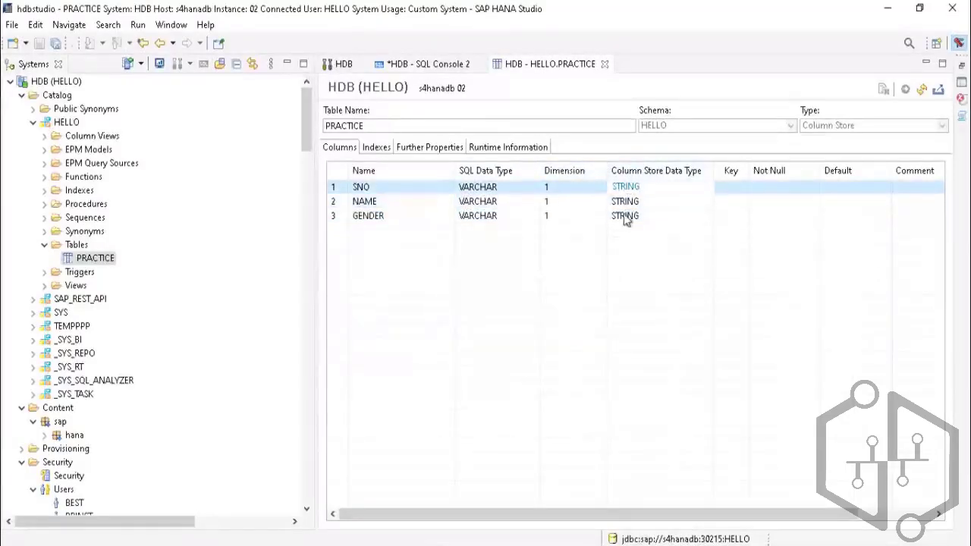
left_click(625, 219)
left_click(550, 204)
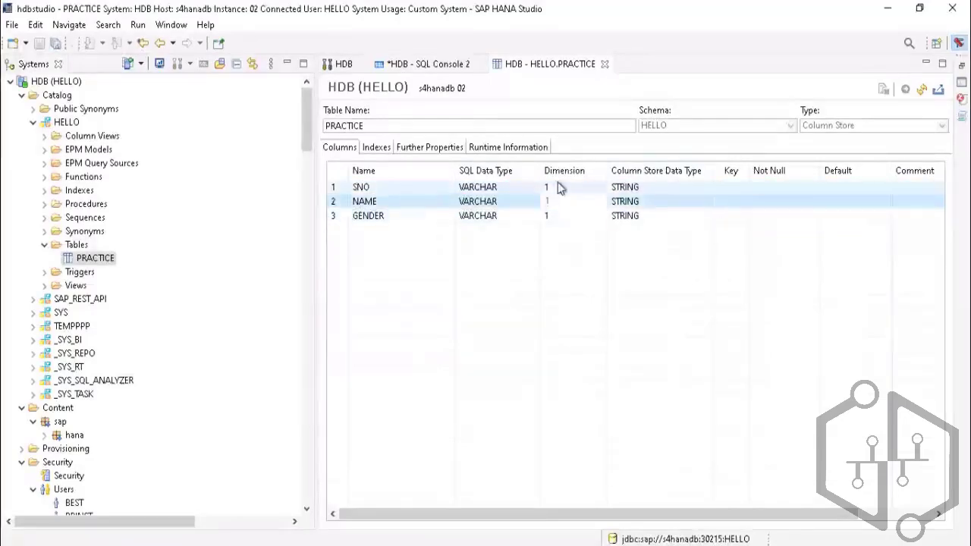
left_click(559, 188)
left_click(551, 218)
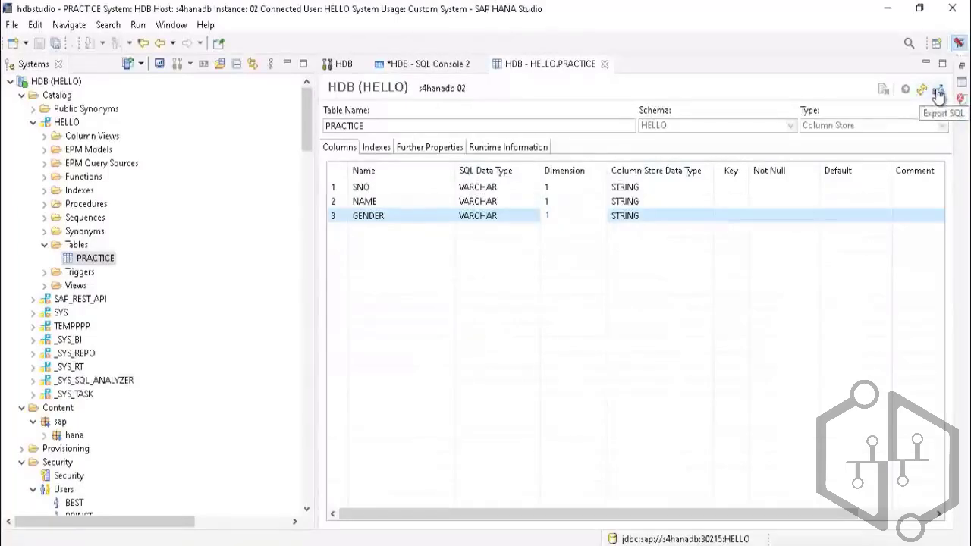
left_click(378, 147)
left_click(339, 146)
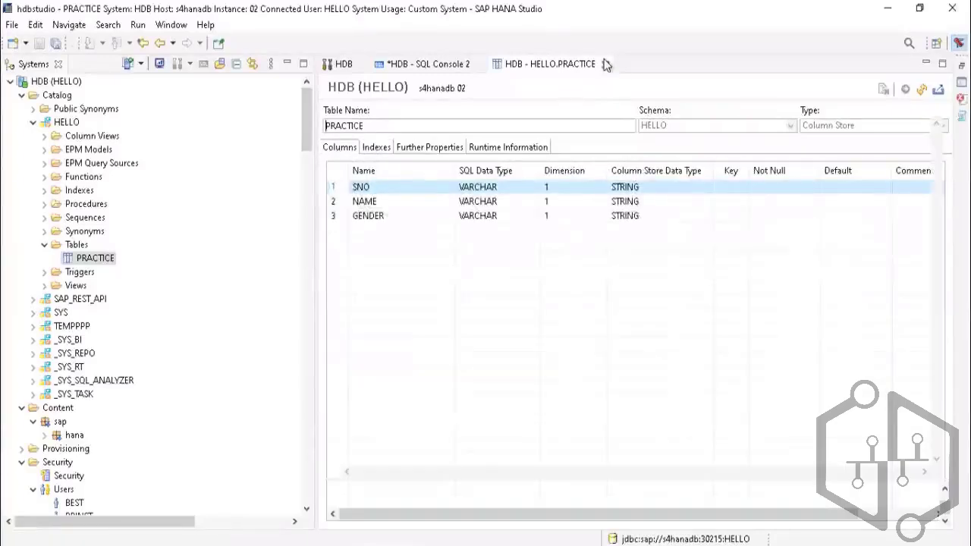
left_click(605, 64)
View the content of the PRACTICE table and close its editor
right_click(94, 259)
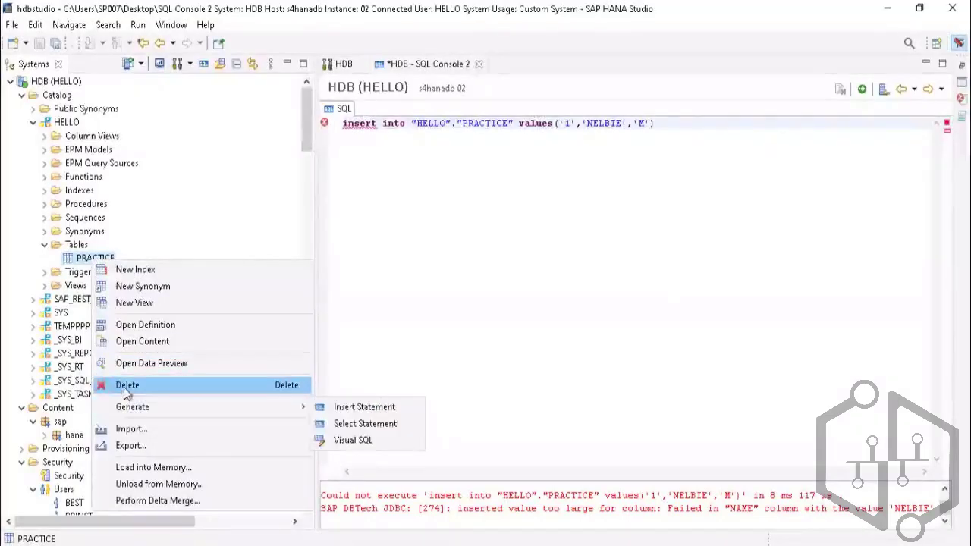
left_click(137, 342)
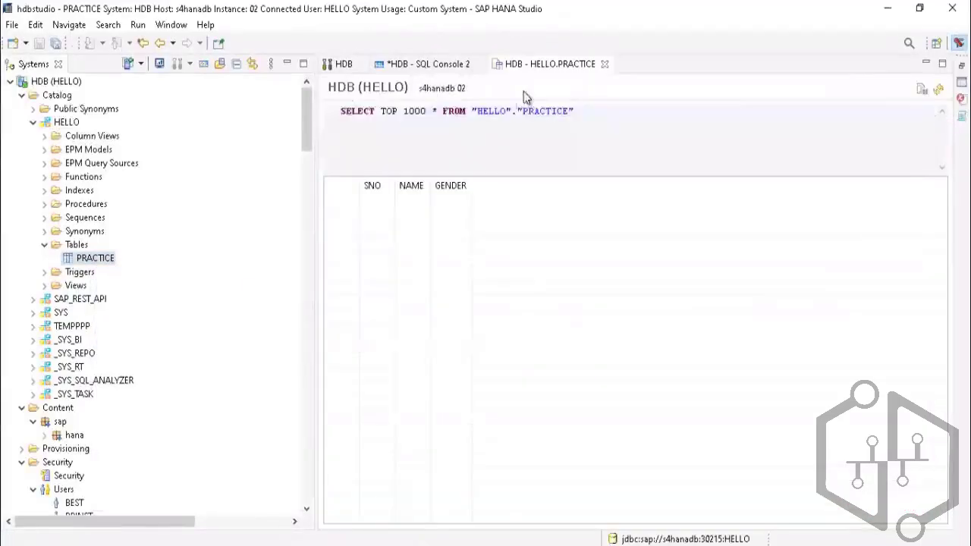
left_click(605, 64)
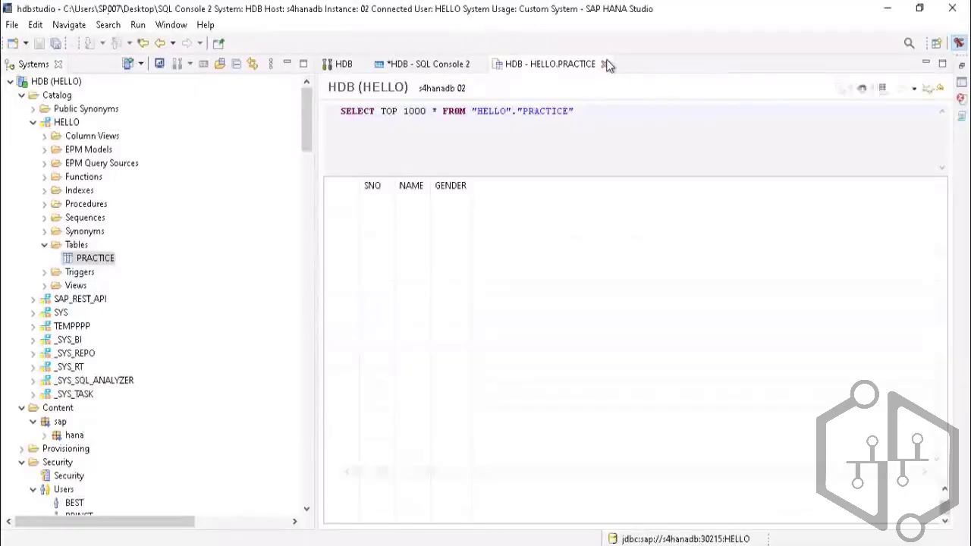
right_click(82, 265)
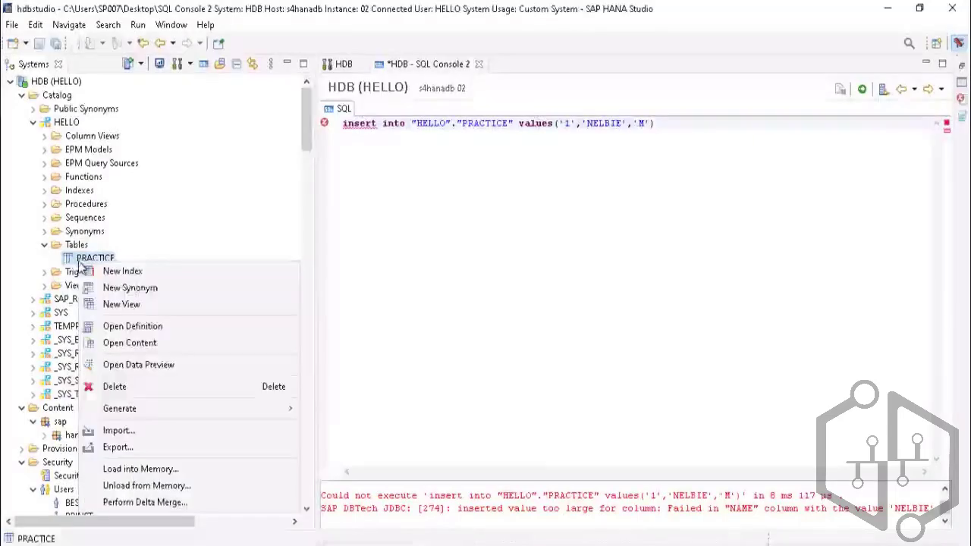
left_click(140, 310)
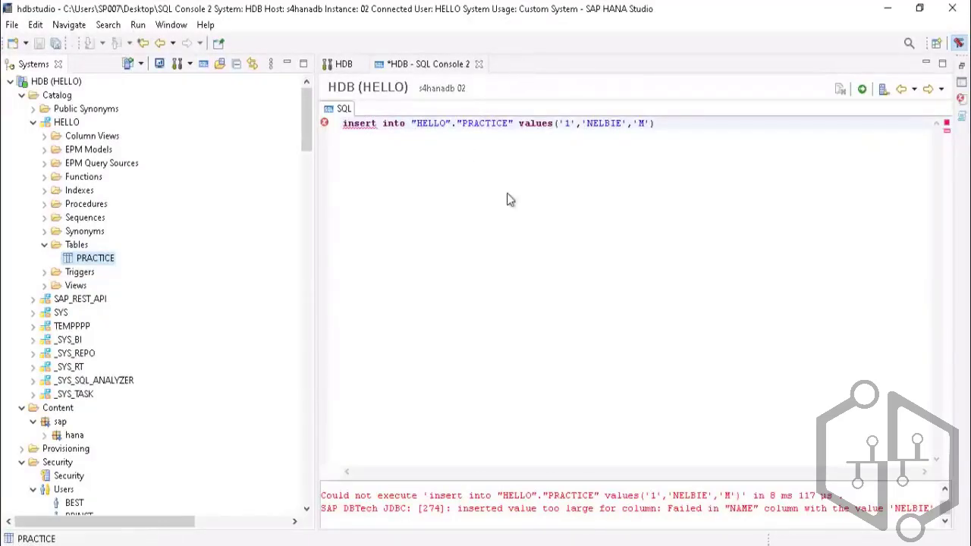
double_click(86, 258)
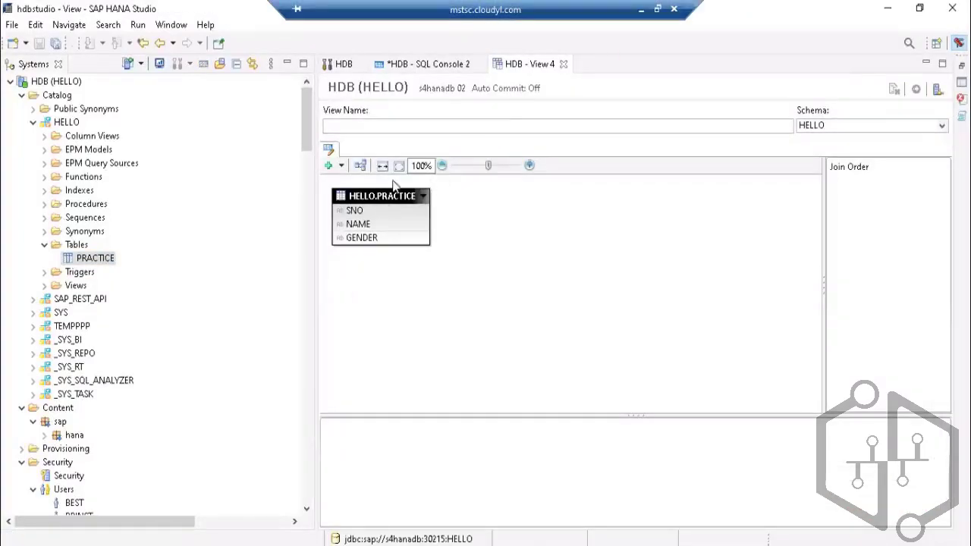
left_click(564, 63)
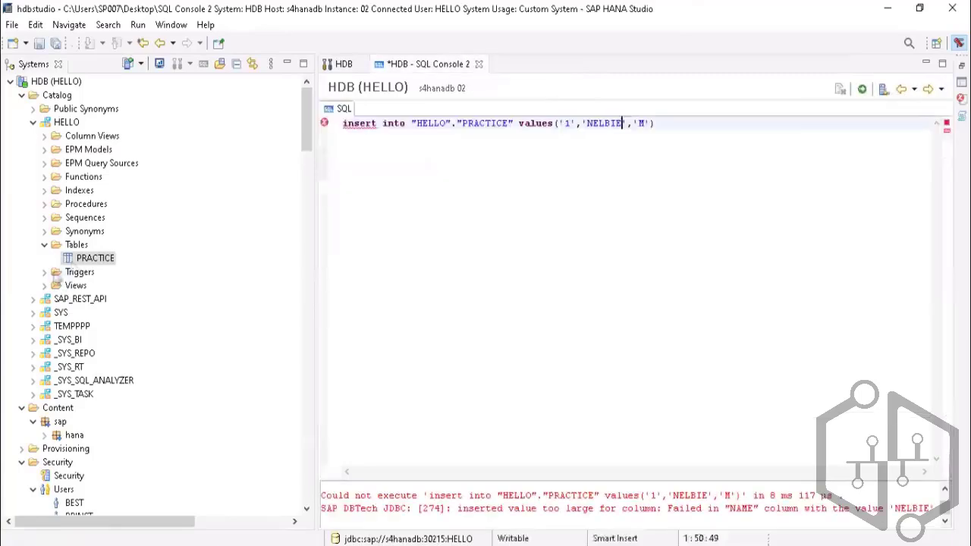
Delete the PRACTICE table from the HELLO schema as a catalog object, using the Restrict option
right_click(85, 262)
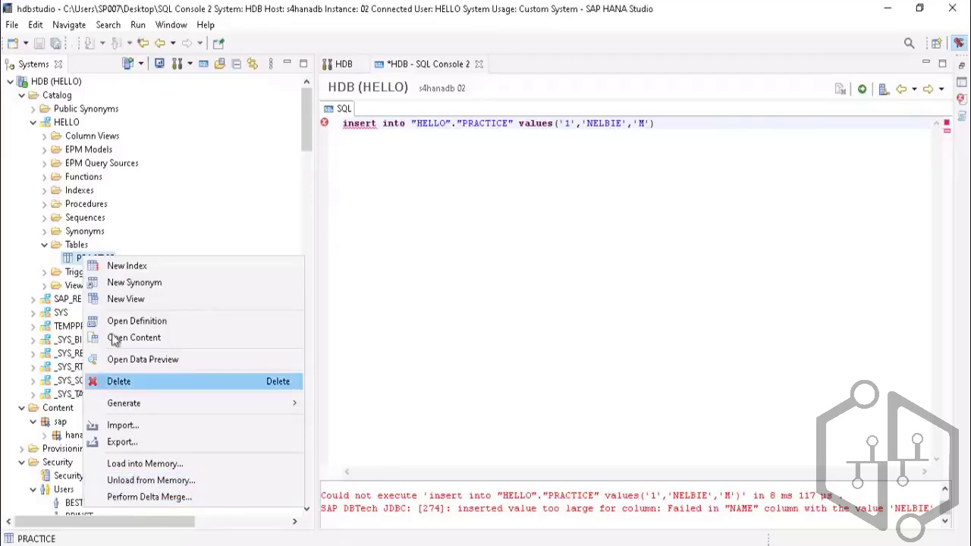
left_click(124, 383)
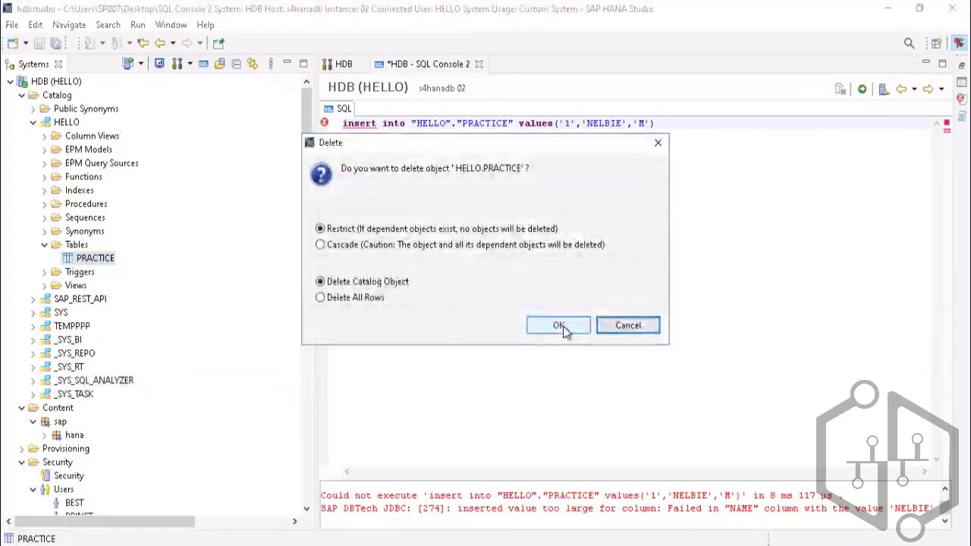
left_click(560, 326)
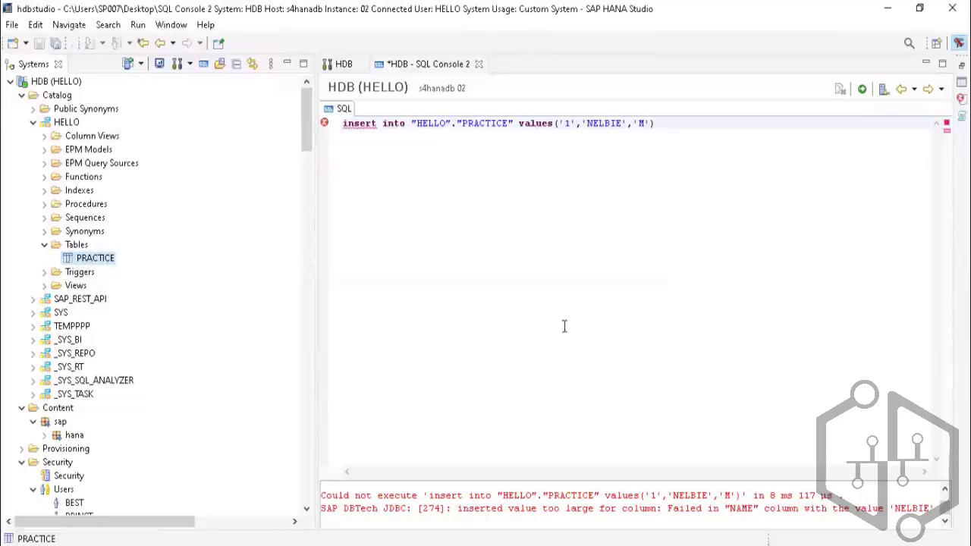
Close the SQL console without saving it and expand the Views folder of the HELLO schema
left_click(479, 65)
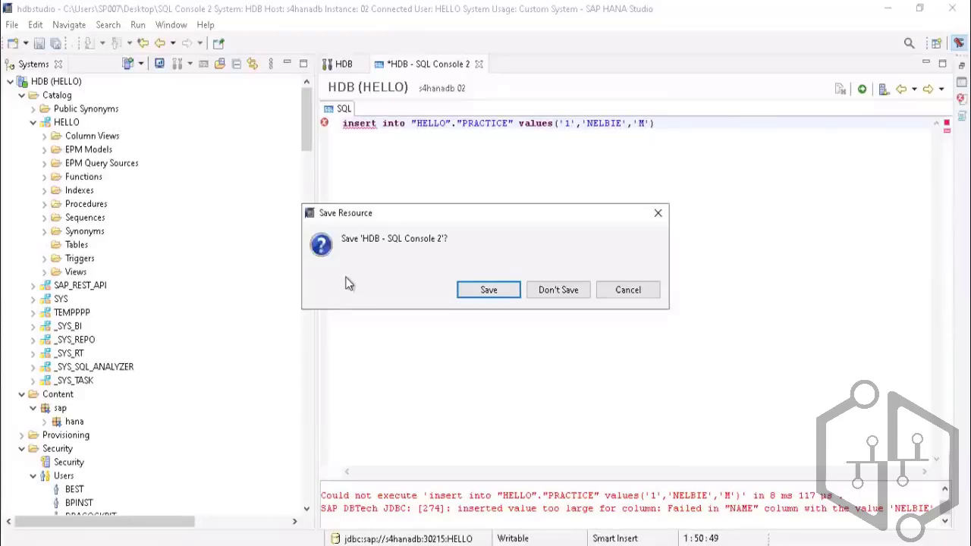
left_click(547, 293)
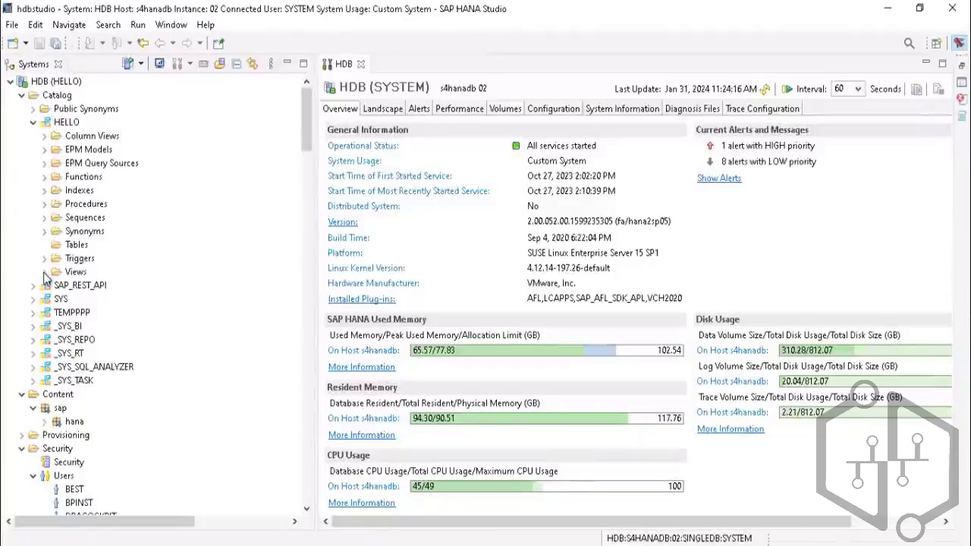
left_click(44, 273)
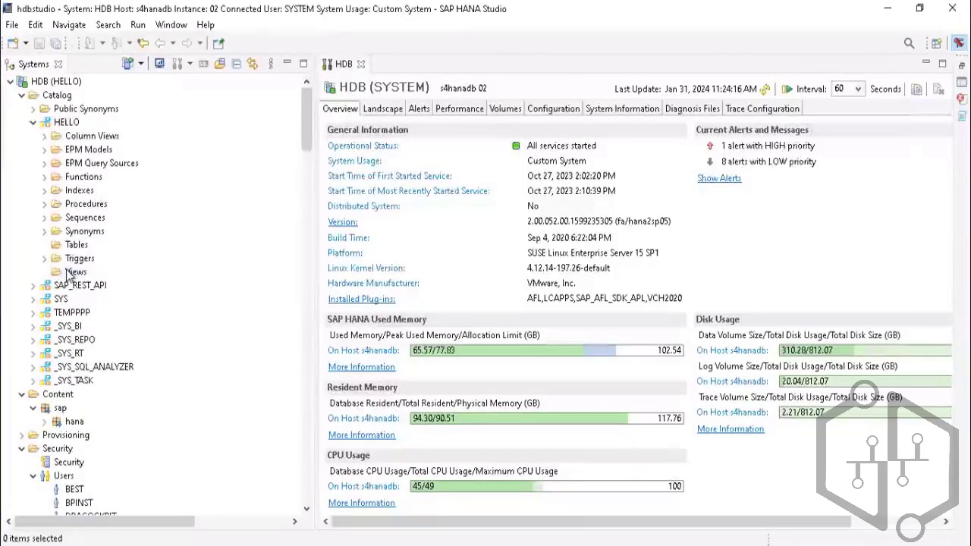
Start a new table in the Tables folder of the HELLO schema
right_click(68, 275)
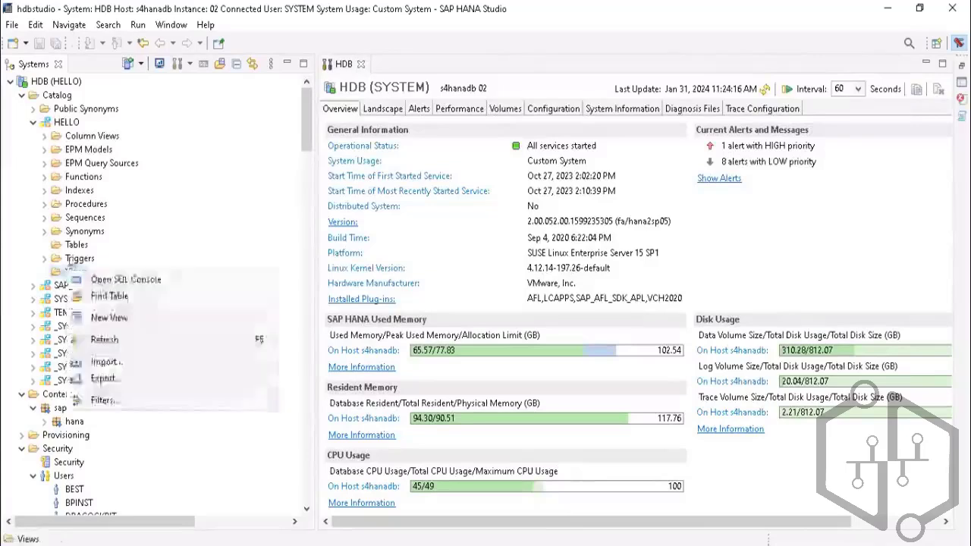
left_click(71, 245)
right_click(71, 244)
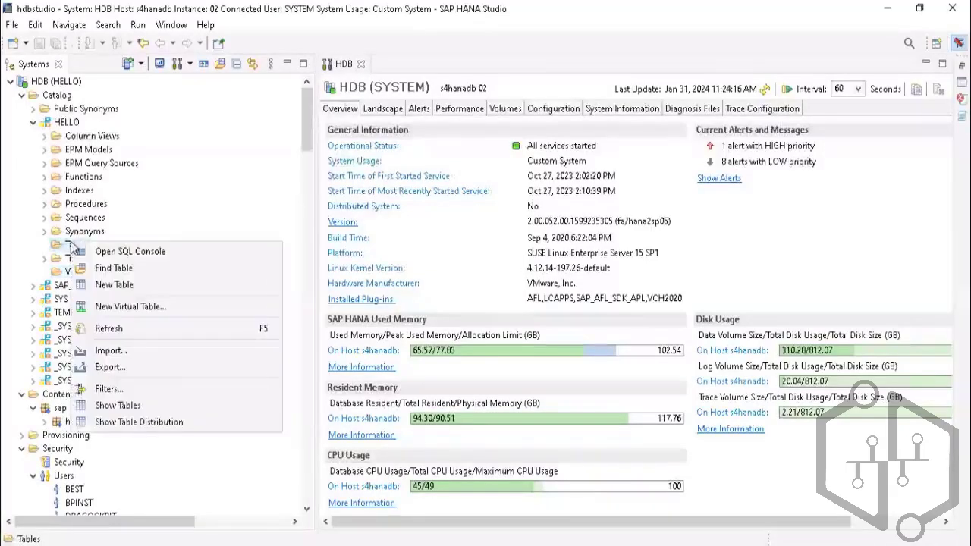
left_click(113, 285)
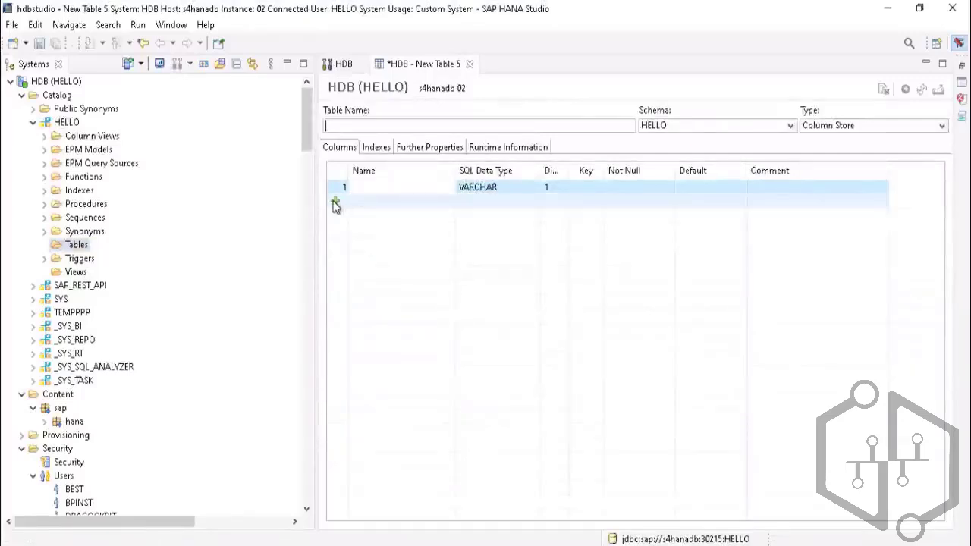
Name the first column of the new table SNO
left_click(361, 187)
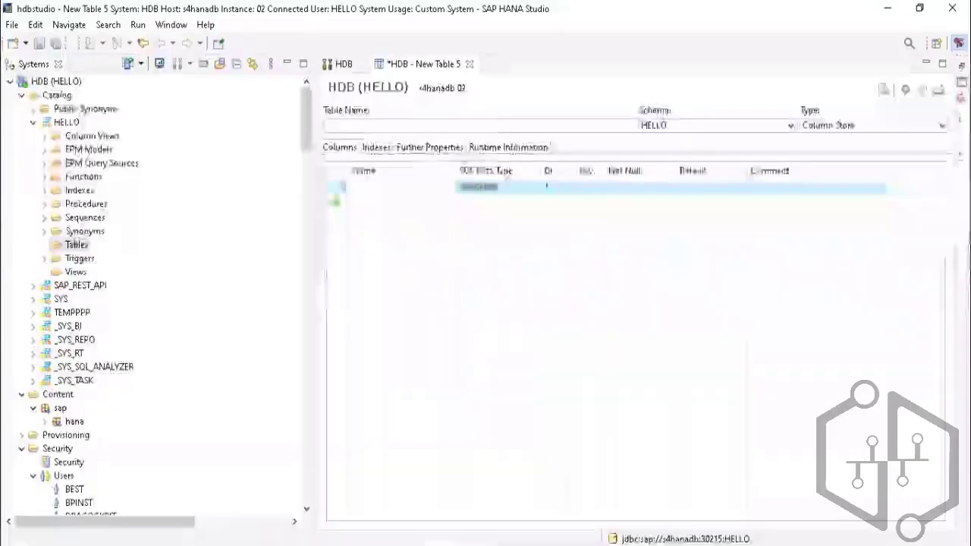
key("ctrl+super+o")
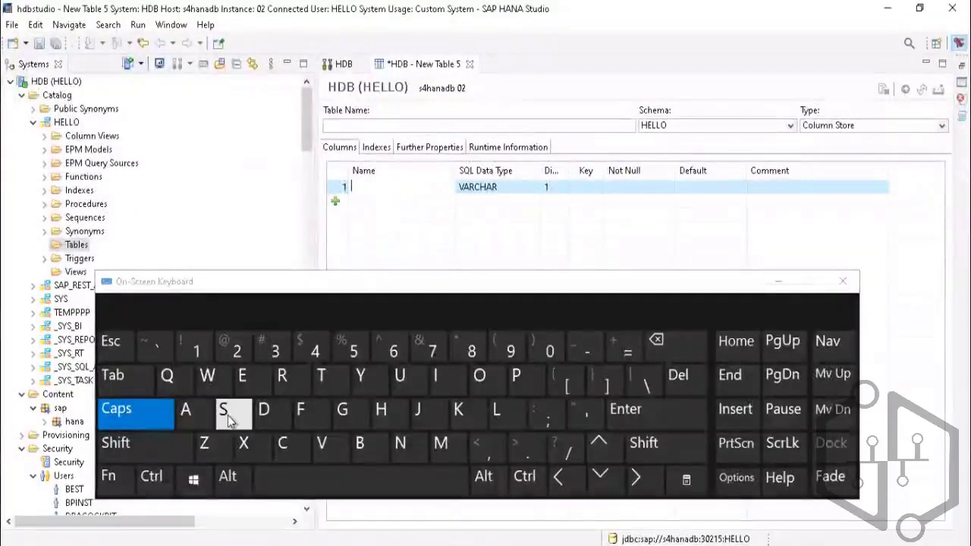
left_click(226, 419)
left_click(399, 443)
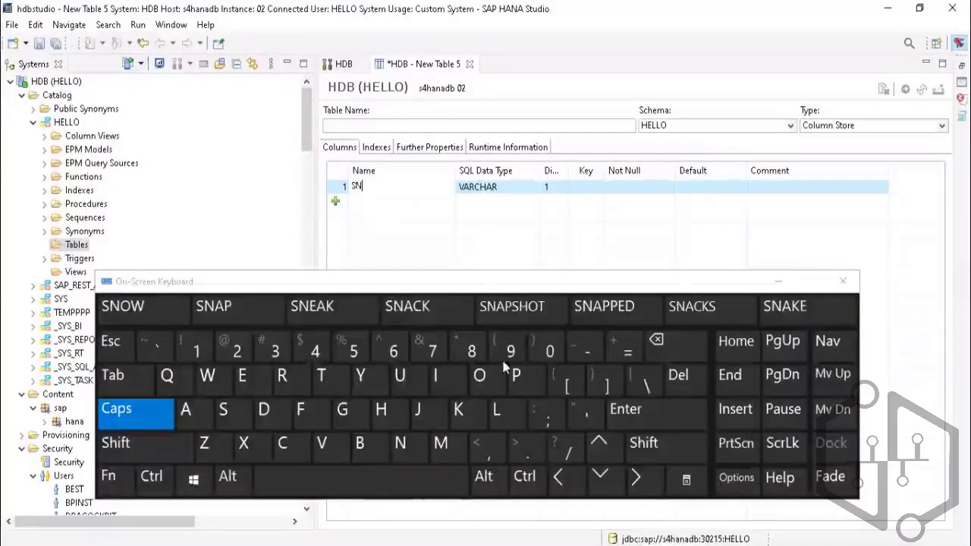
left_click(489, 379)
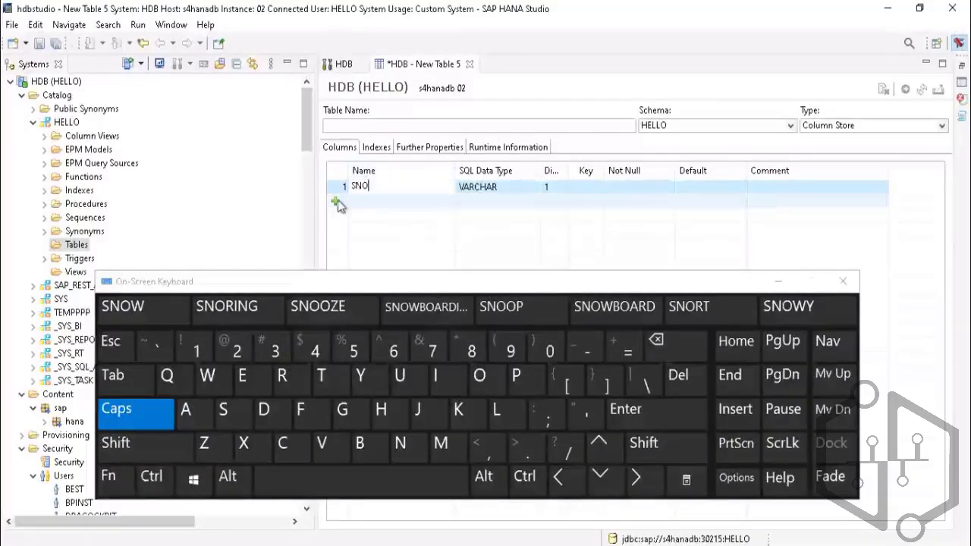
Set the SQL data type of the SNO column to INTEGER
left_click(497, 187)
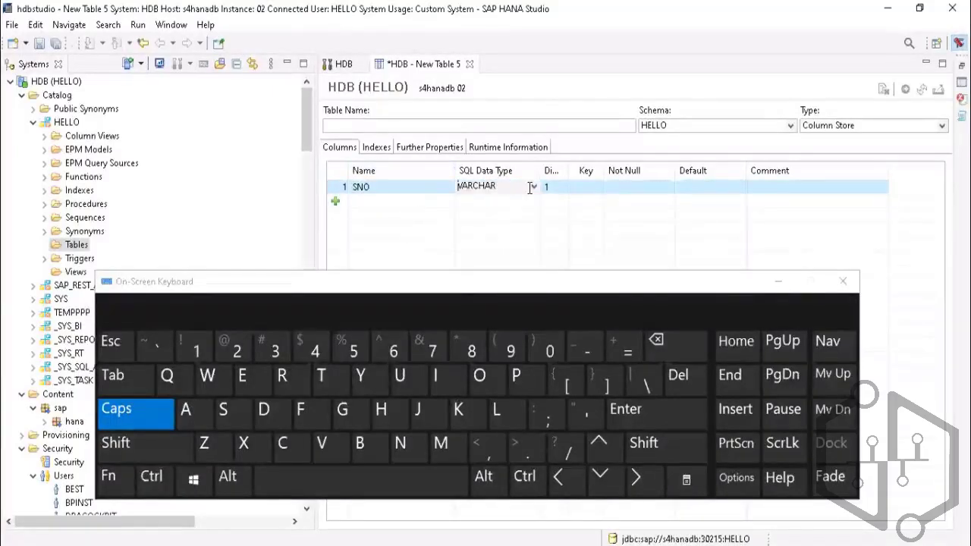
left_click(534, 188)
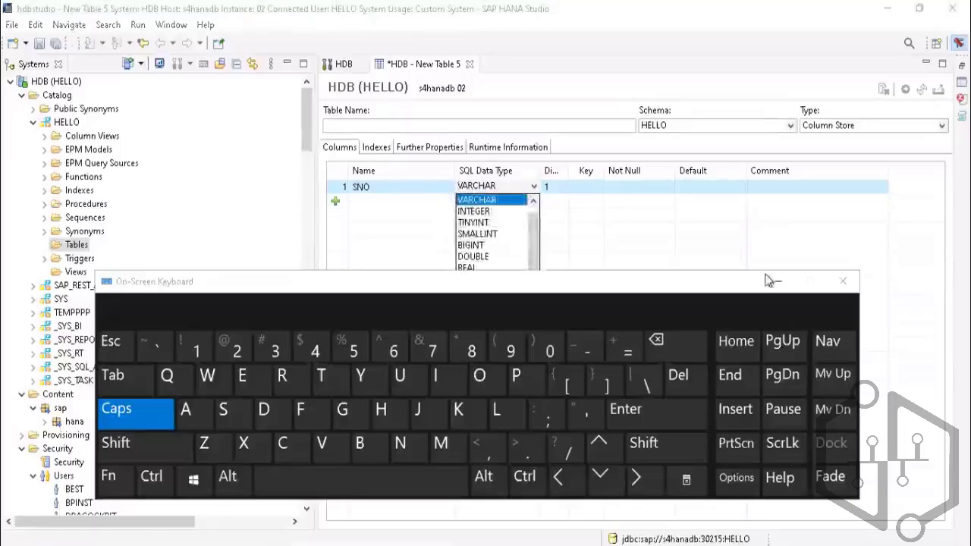
left_click(776, 280)
left_click(514, 188)
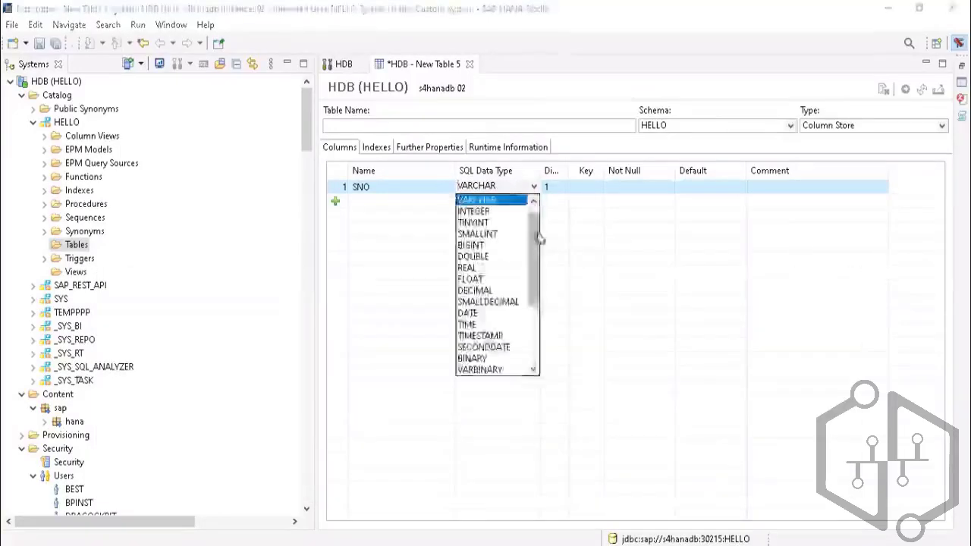
left_click_drag(537, 240, 530, 216)
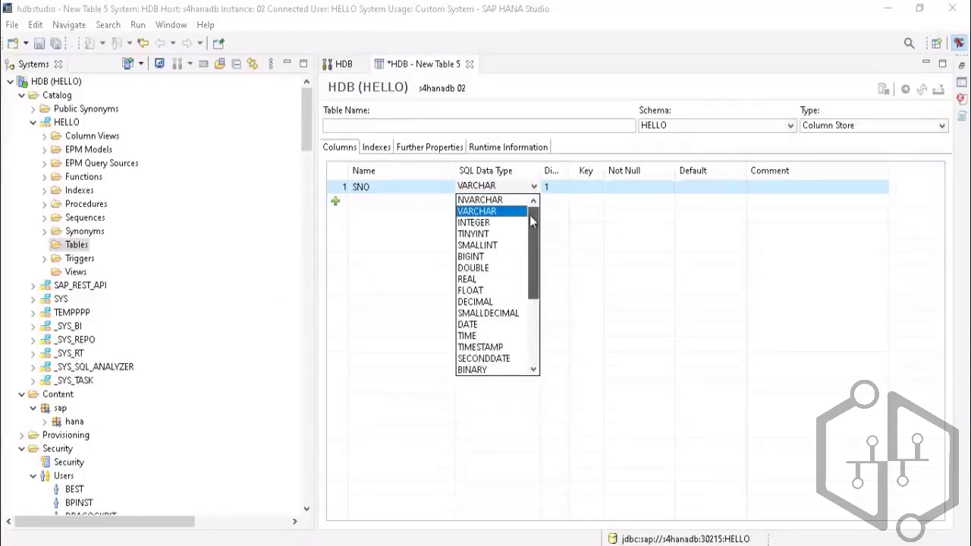
left_click(476, 222)
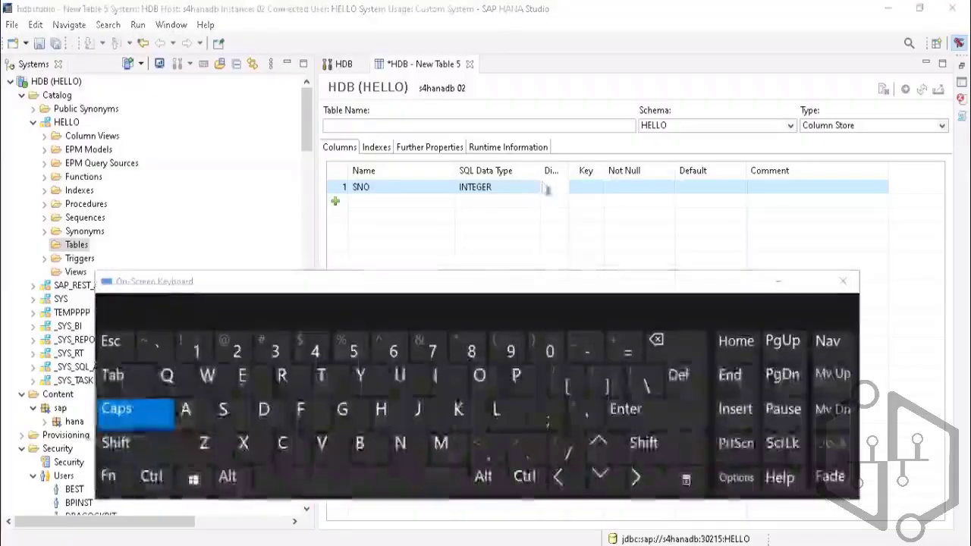
left_click(478, 125)
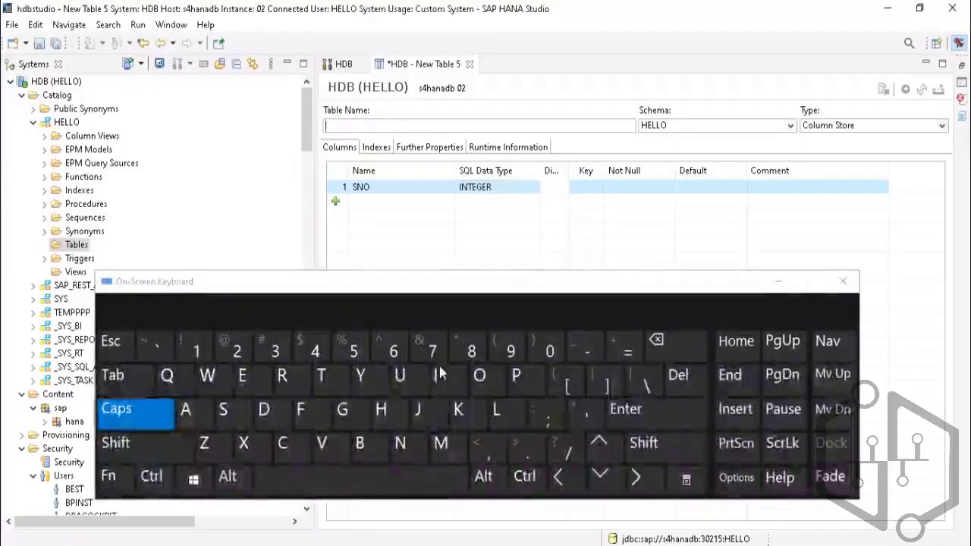
left_click(399, 375)
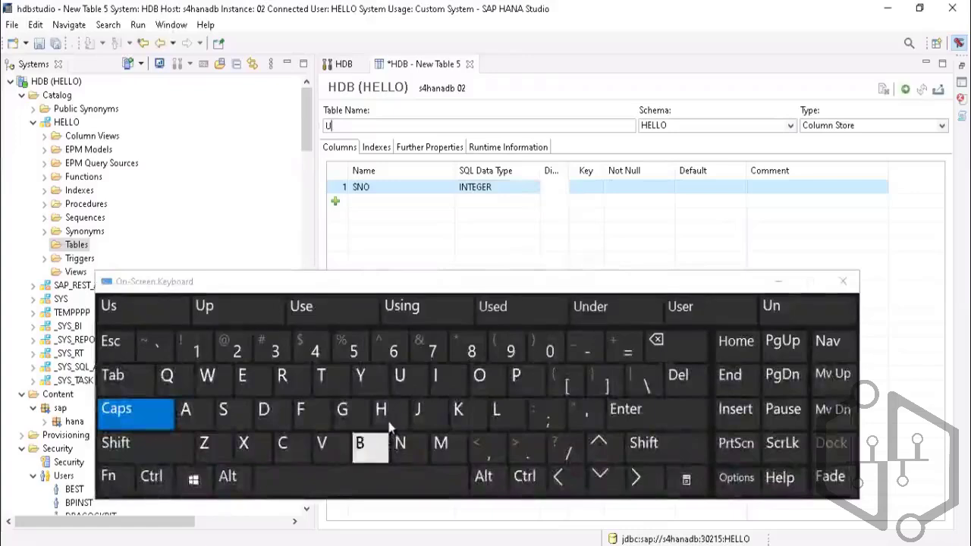
left_click(657, 340)
Mark SNO as the first key column with Not Null set, leaving its default and comment empty
left_click(591, 188)
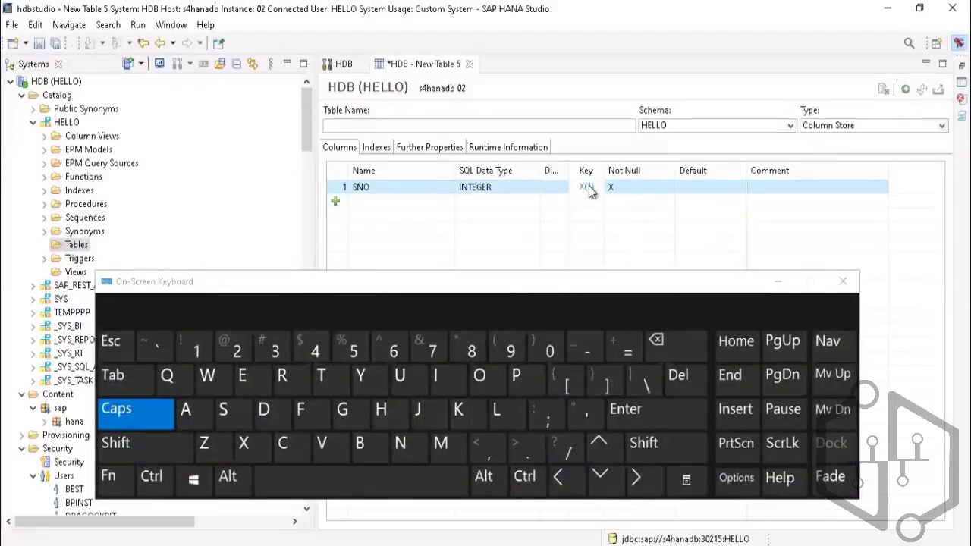
left_click(593, 188)
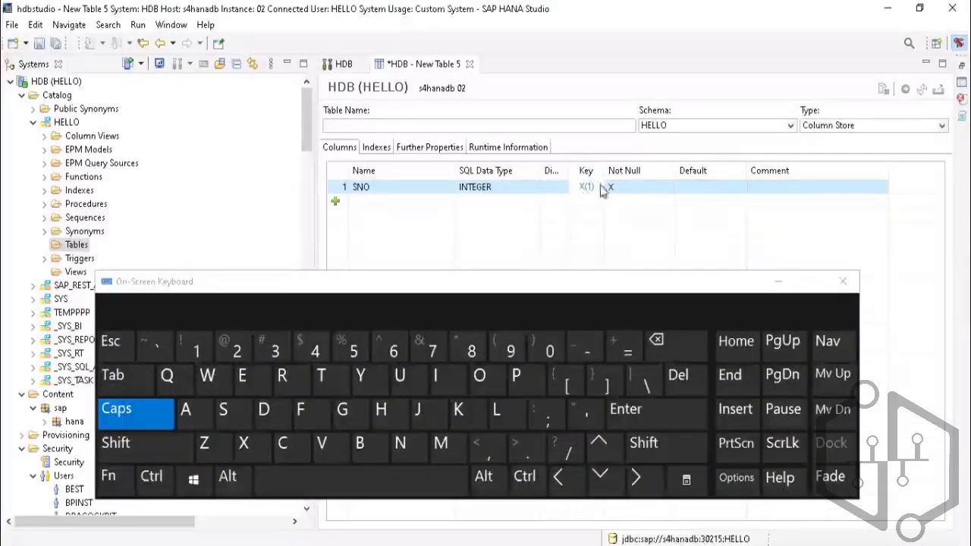
left_click(699, 194)
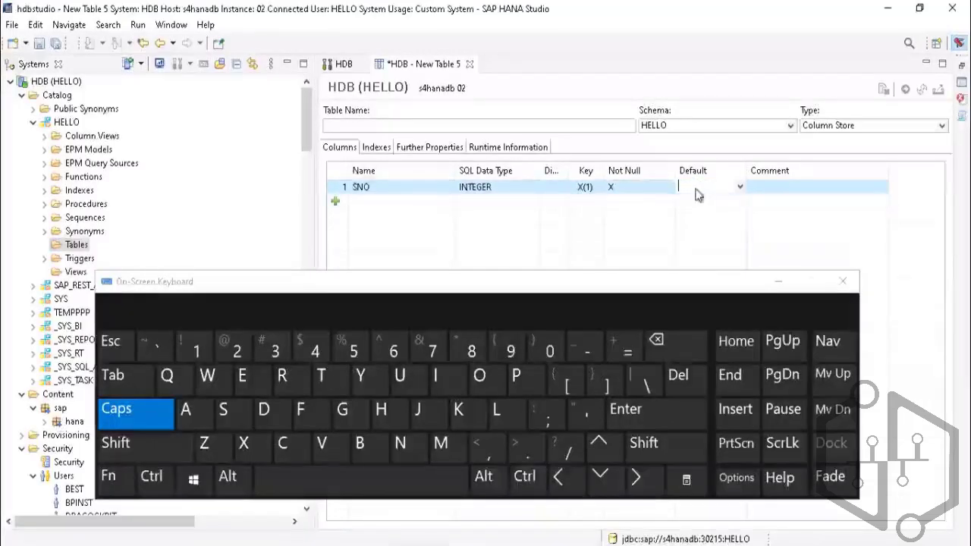
left_click(743, 188)
left_click(773, 198)
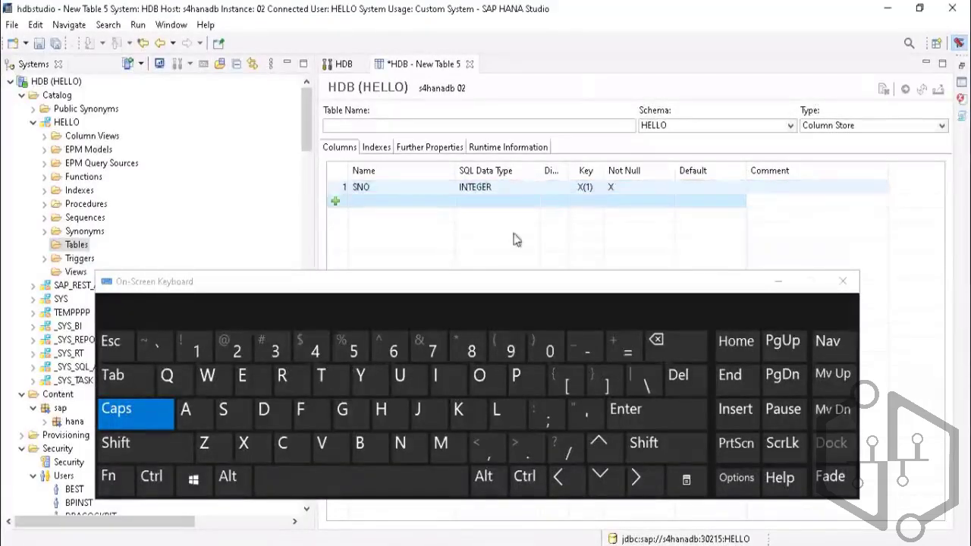
Add a second column to the table and name it NAME
left_click(335, 201)
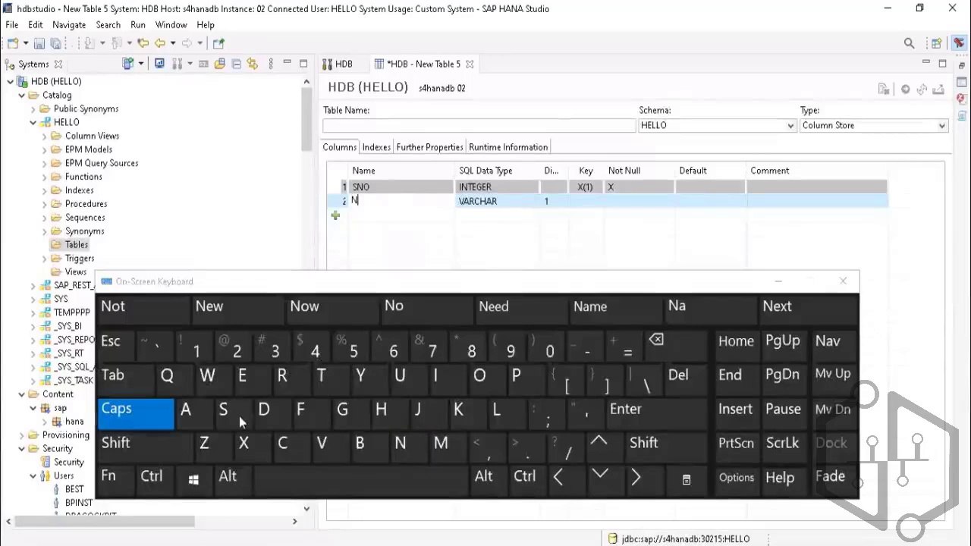
left_click(185, 410)
left_click(441, 444)
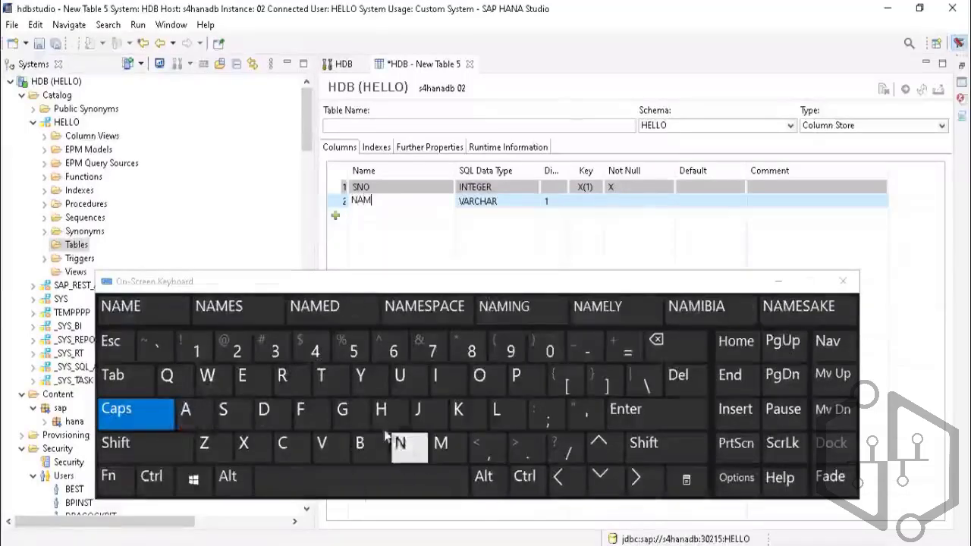
left_click(242, 375)
Look through the SQL data types available for the NAME column and keep VARCHAR
left_click(508, 201)
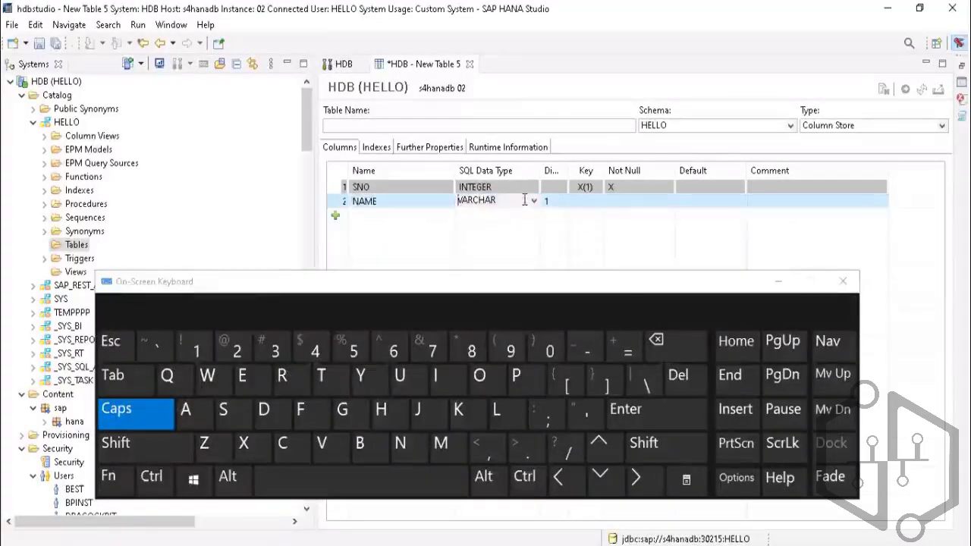
left_click(534, 202)
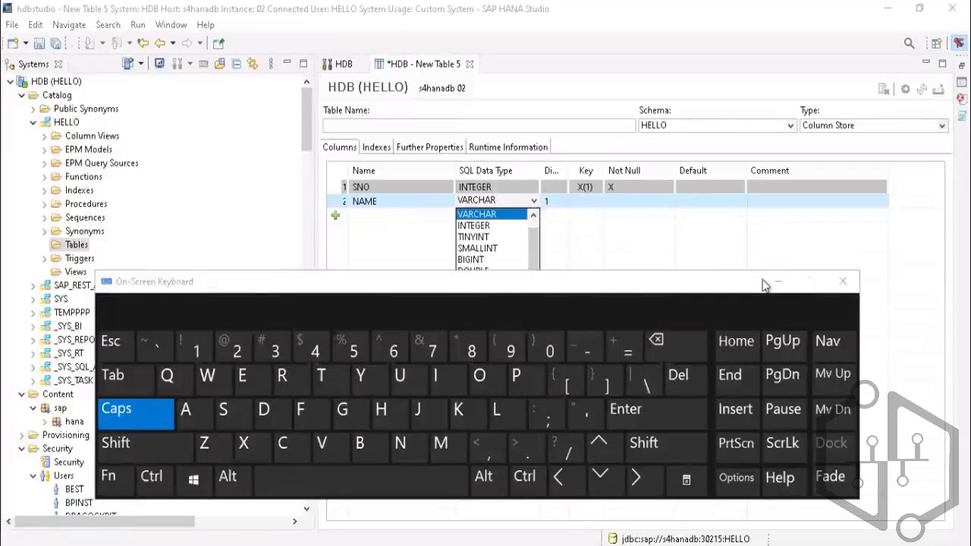
left_click(777, 282)
left_click(535, 201)
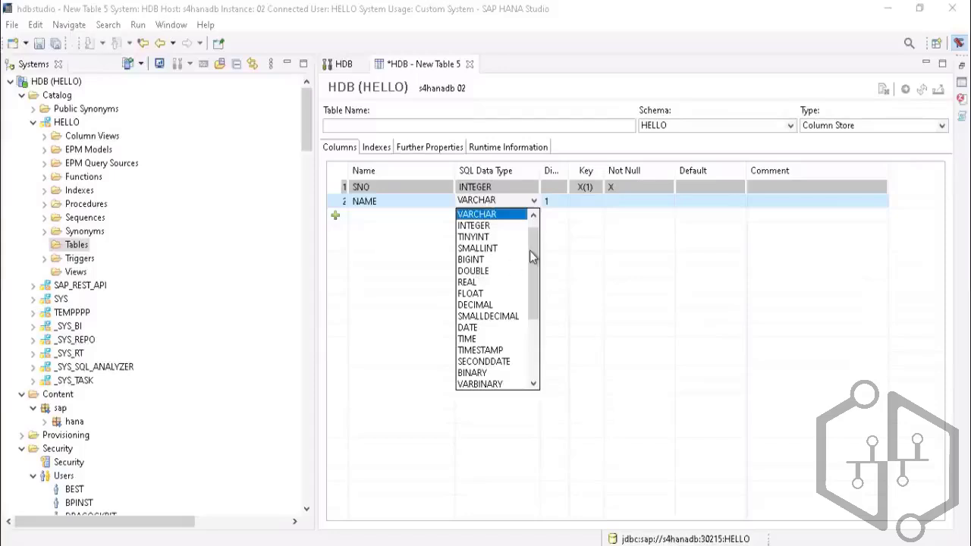
mouse_move(531, 256)
left_mouse_down()
mouse_move(531, 324)
mouse_move(531, 243)
left_mouse_up()
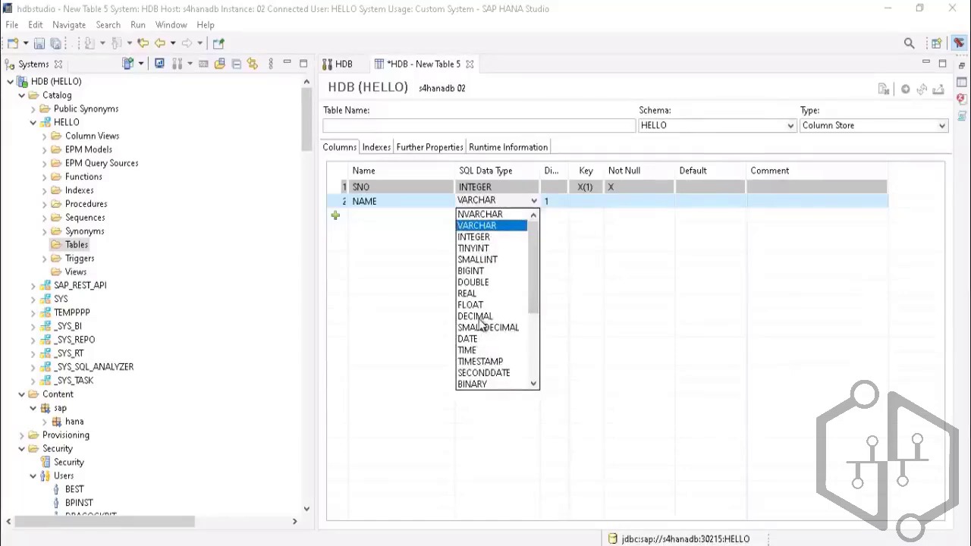
left_click_drag(535, 273, 529, 339)
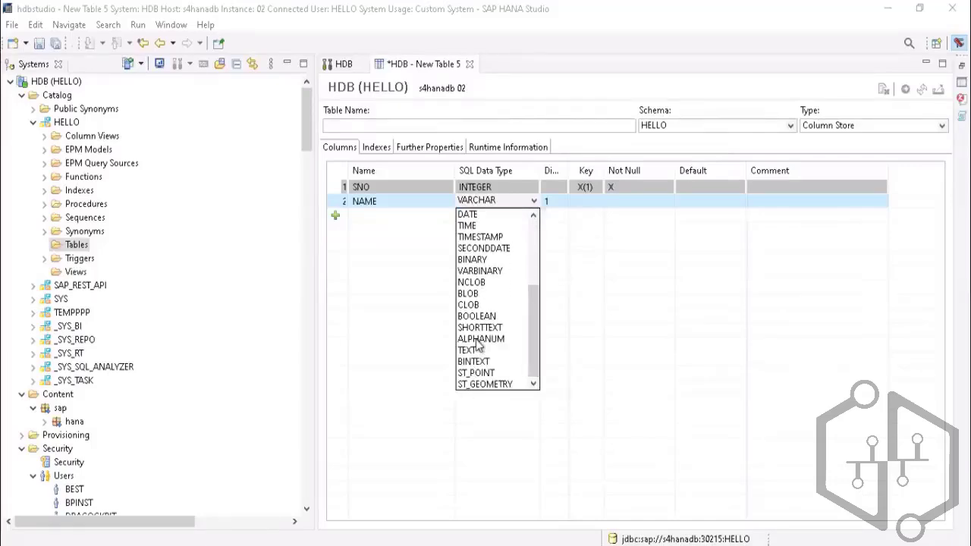
left_click(581, 204)
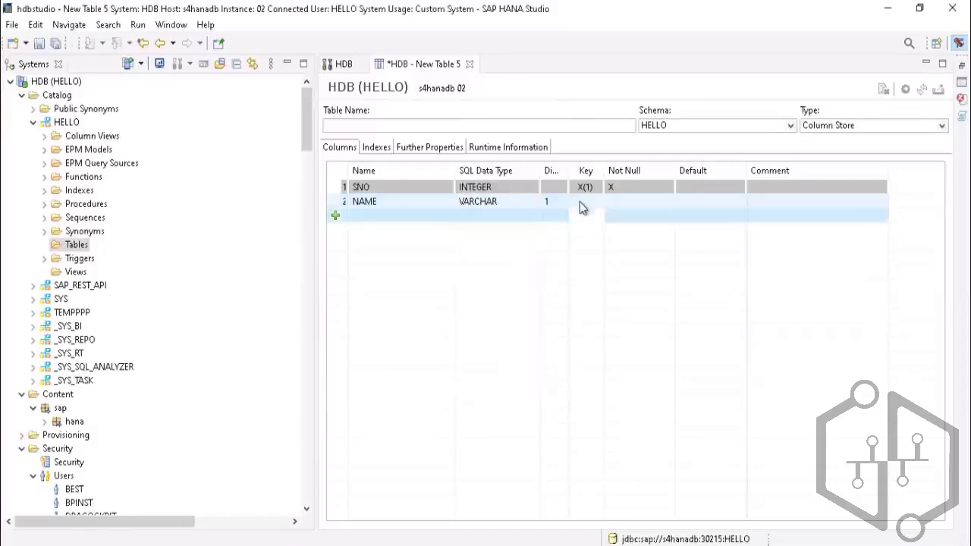
Mark NAME as the second key column with Not Null set, leaving its default and comment empty
left_click(577, 191)
left_click(584, 199)
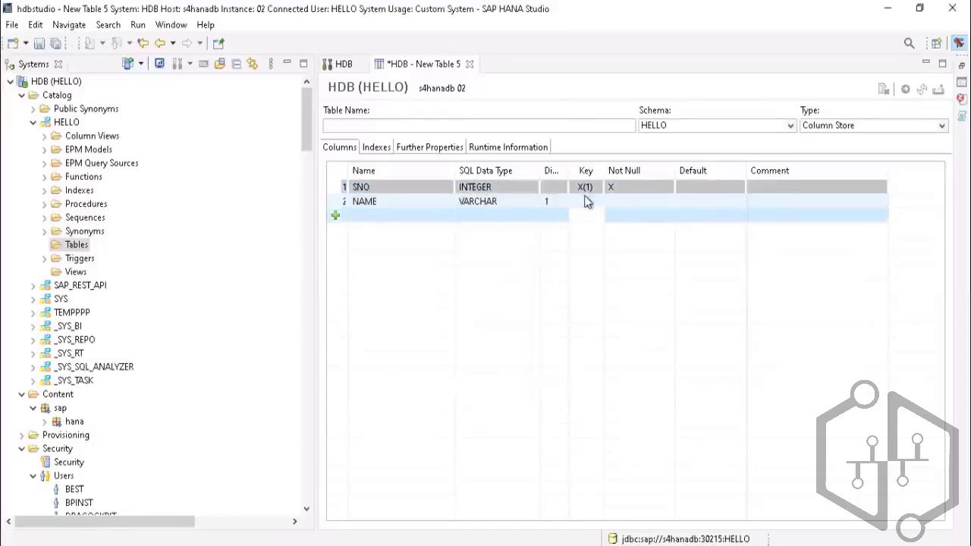
left_click(630, 207)
left_click(740, 201)
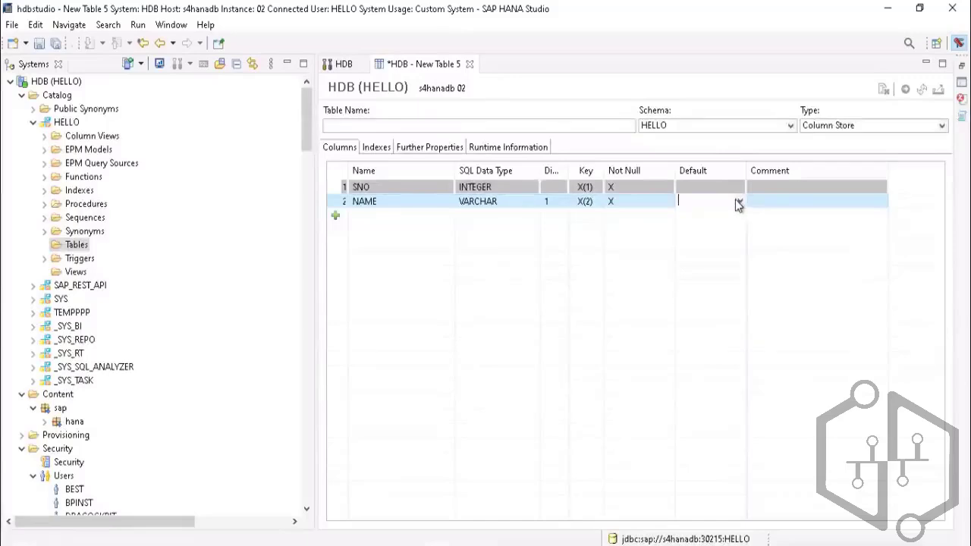
left_click(740, 201)
left_click(758, 205)
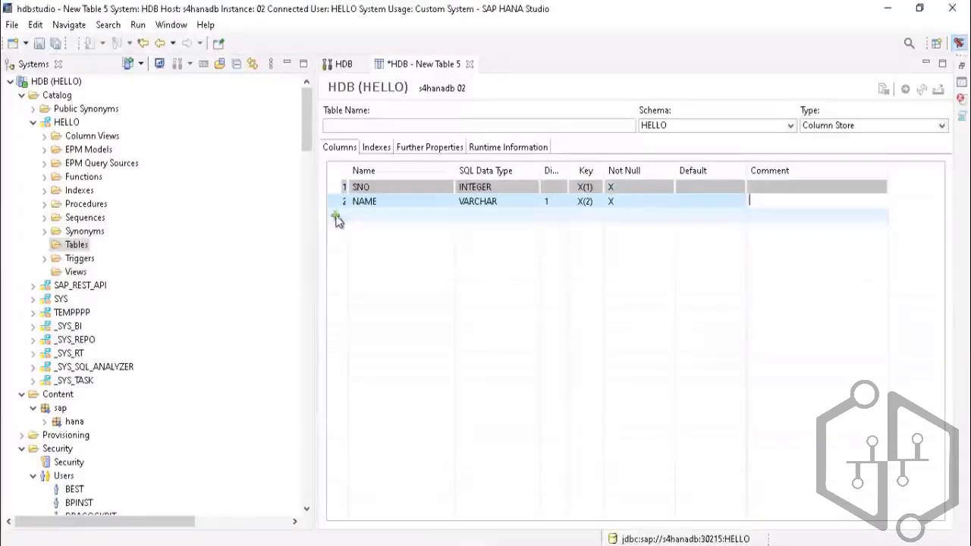
Add a third column to the table and try to name it GENDER
left_click(336, 217)
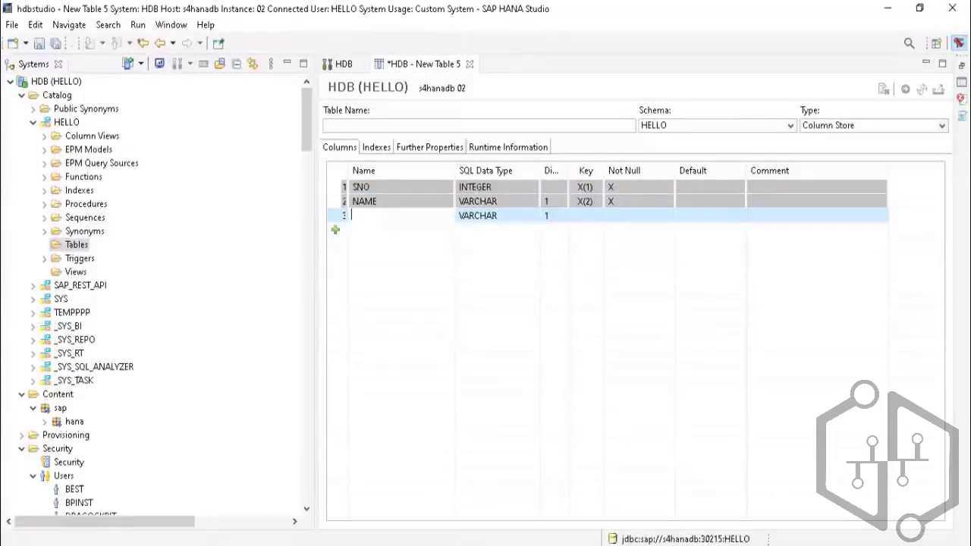
key("ctrl+super+o")
left_click(342, 410)
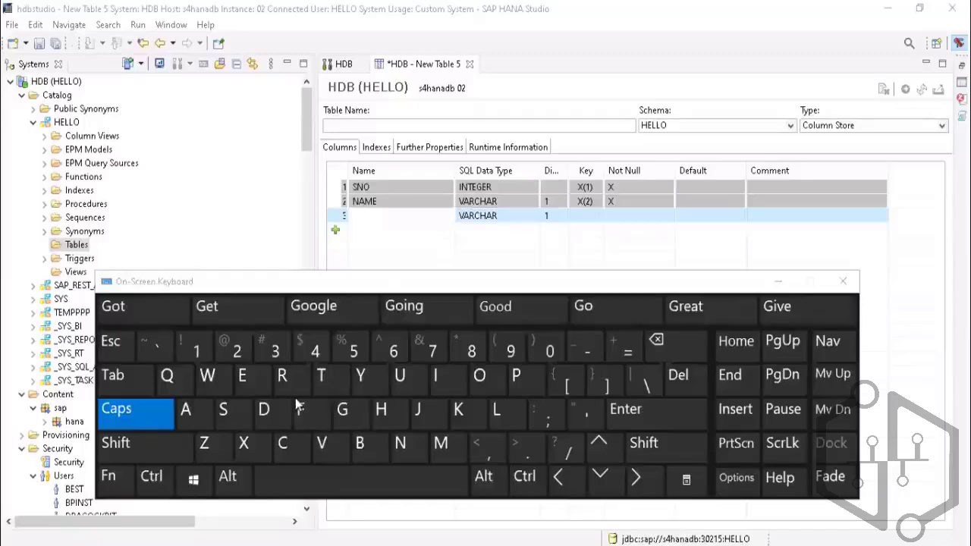
left_click(242, 376)
left_click(399, 443)
left_click(266, 411)
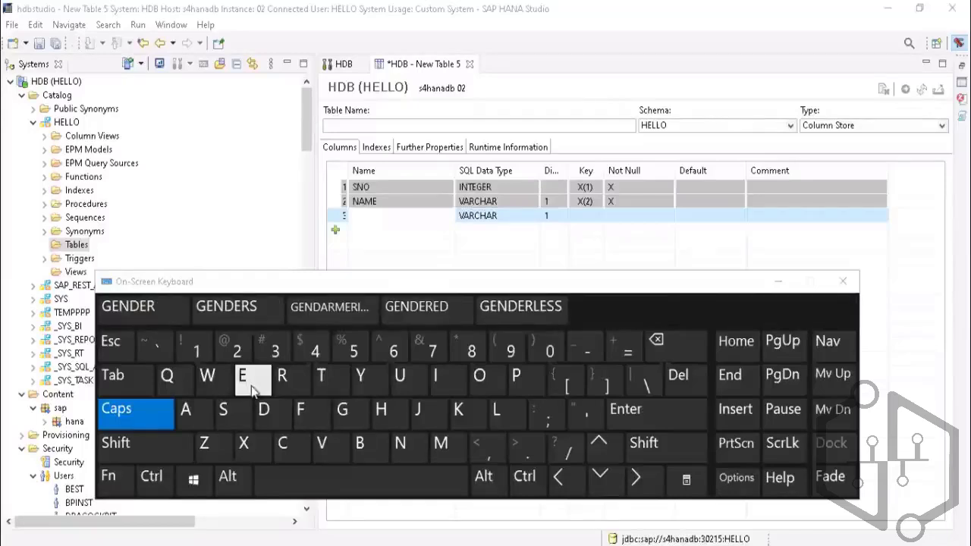
left_click(250, 383)
left_click(286, 378)
left_click(373, 202)
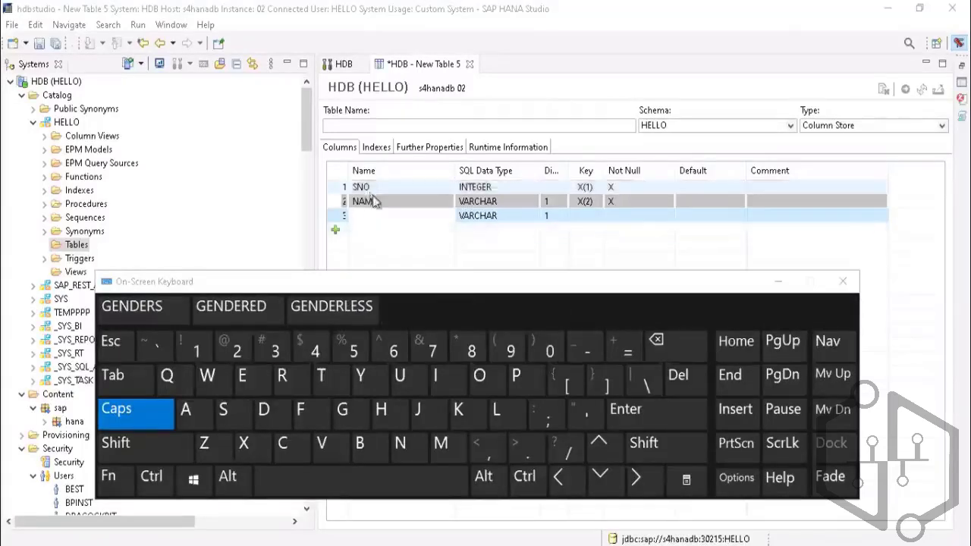
left_click(843, 281)
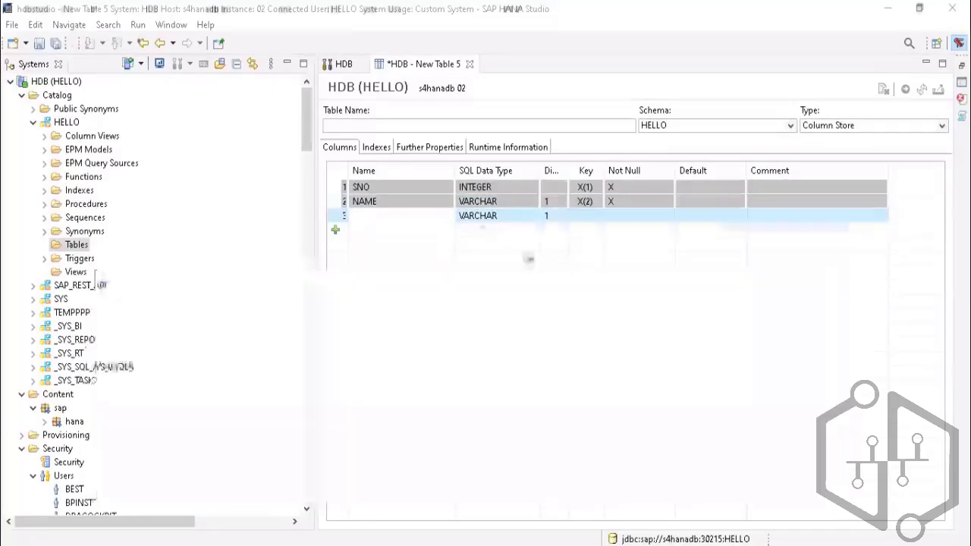
Set the dimension of the NAME column to 10
left_click(387, 202)
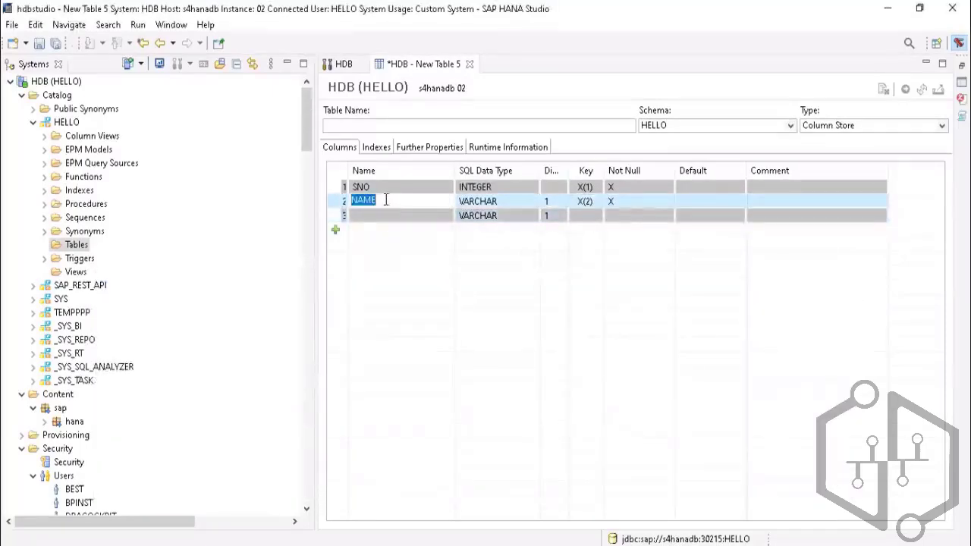
left_click(386, 199)
left_click(556, 204)
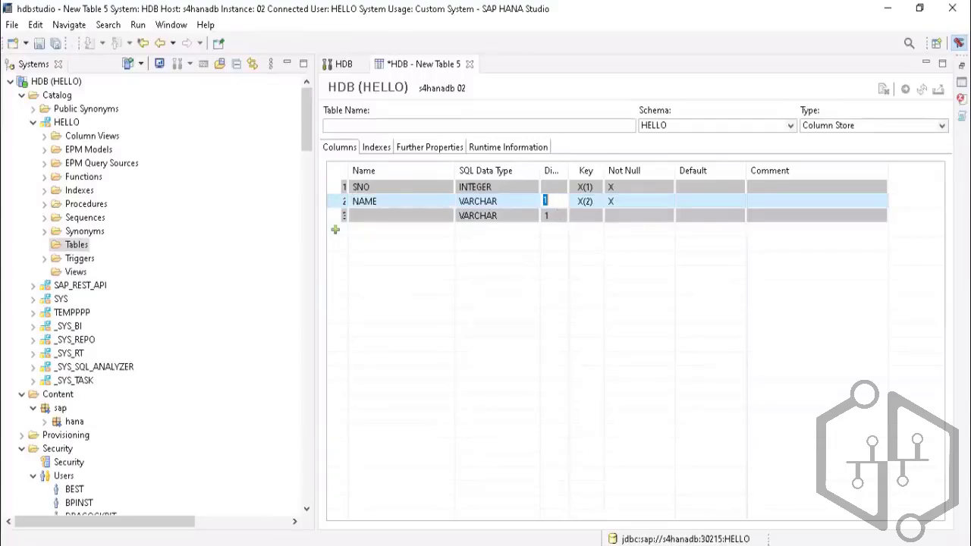
left_click(319, 545)
left_click(657, 341)
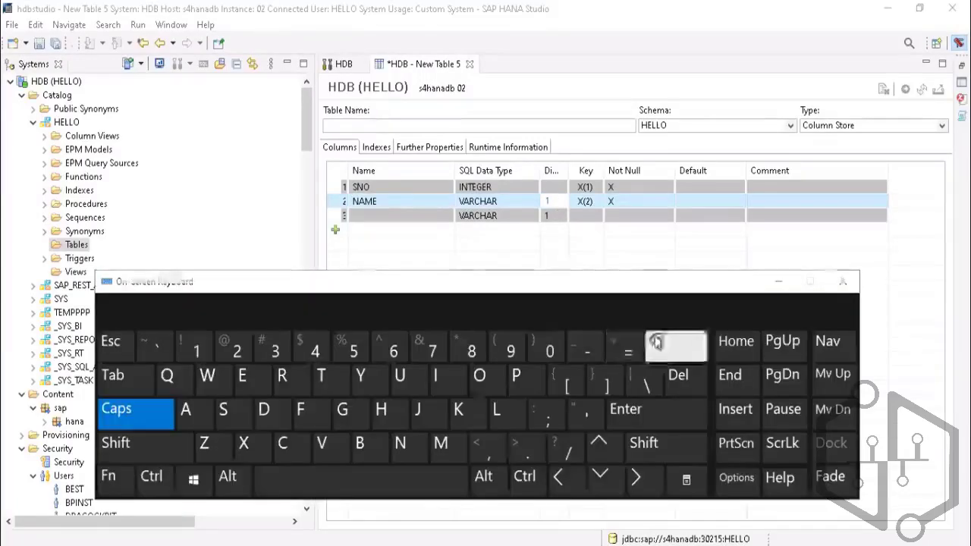
left_click(552, 202)
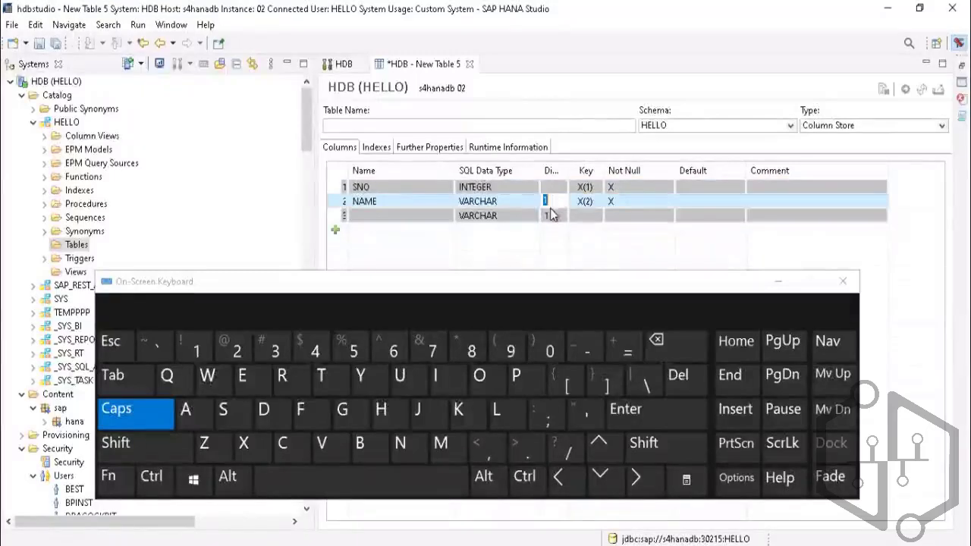
left_click(659, 343)
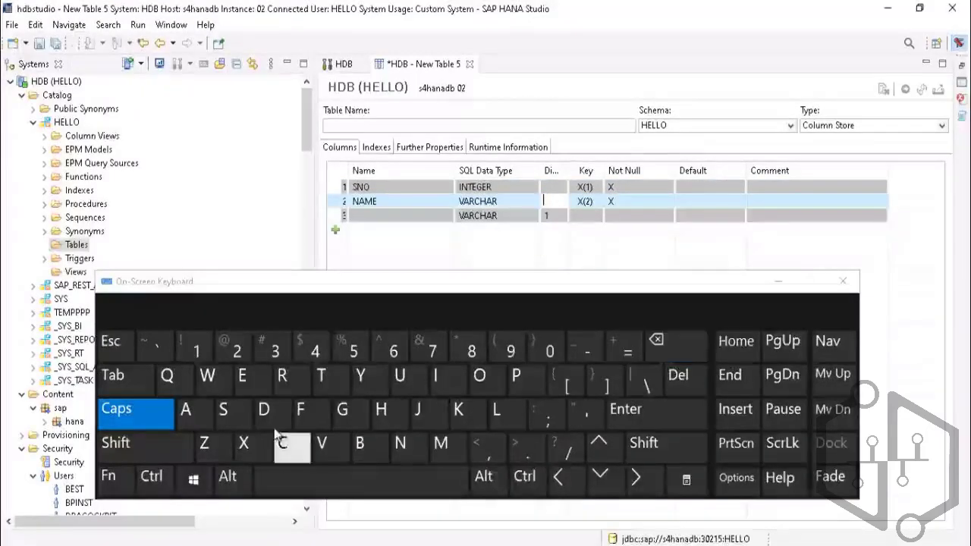
left_click(434, 353)
left_click(661, 344)
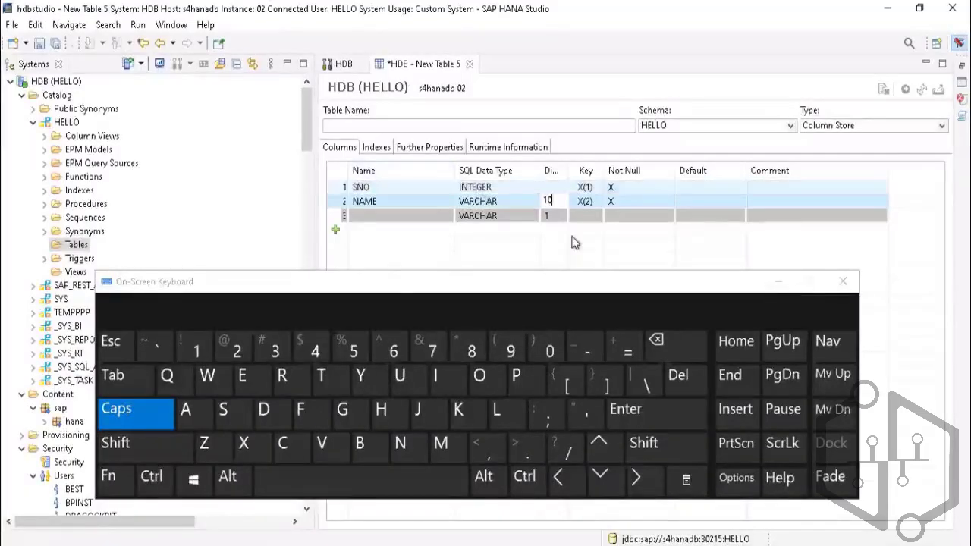
left_click(778, 281)
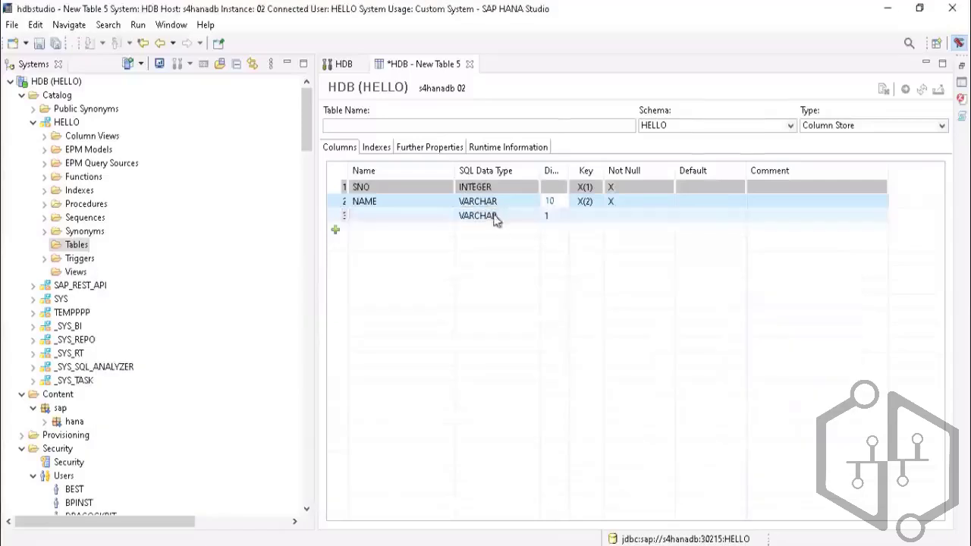
left_click(494, 216)
left_click(550, 187)
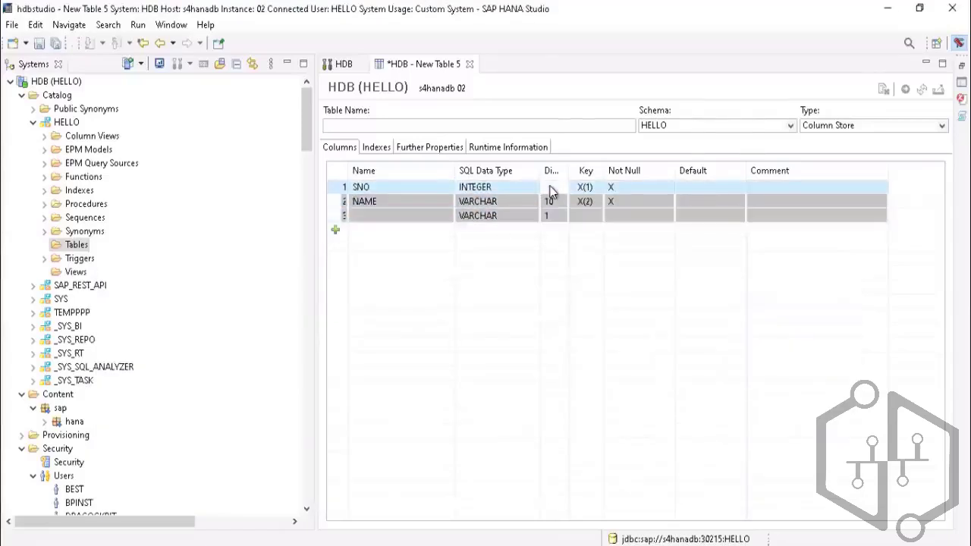
Name the third column GENDER
left_click(365, 214)
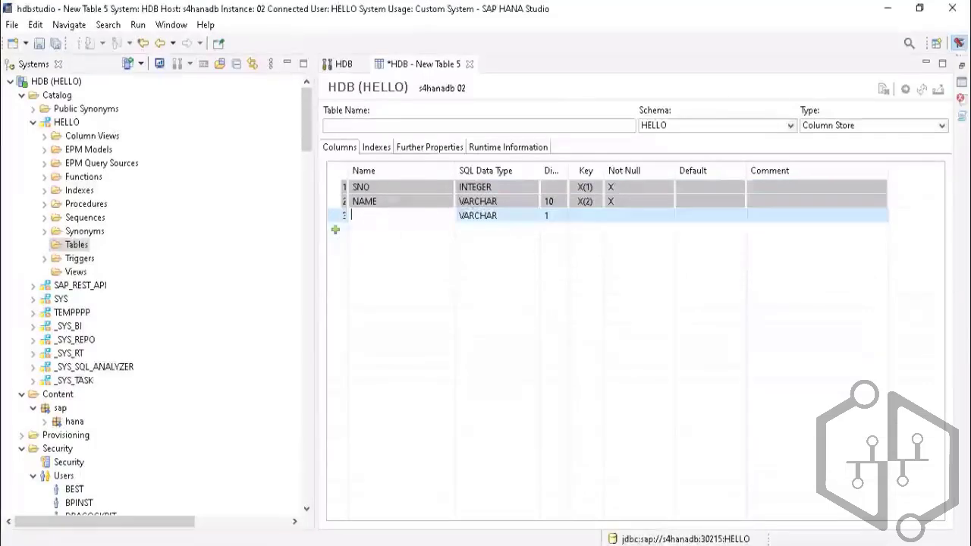
left_click(416, 544)
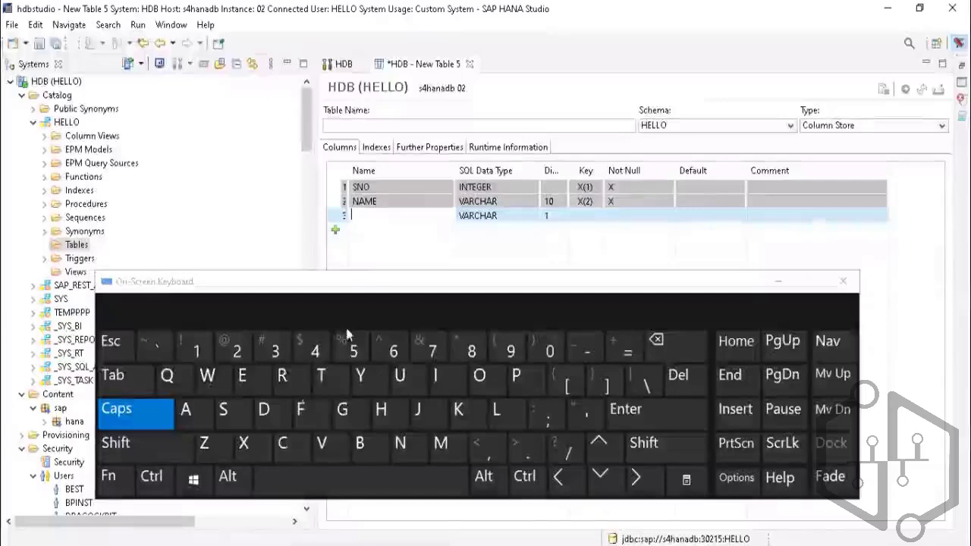
left_click(342, 409)
left_click(243, 375)
left_click(400, 445)
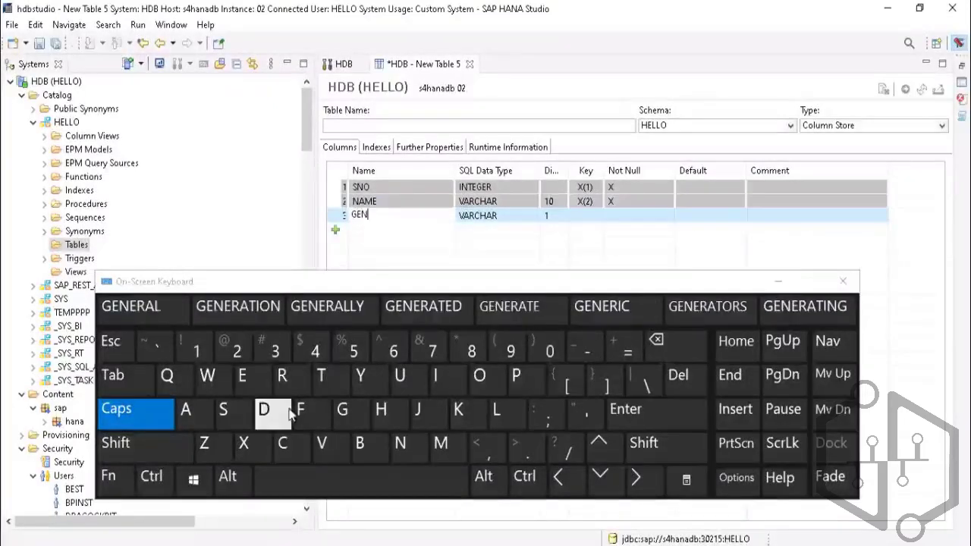
left_click(263, 410)
left_click(244, 375)
left_click(281, 375)
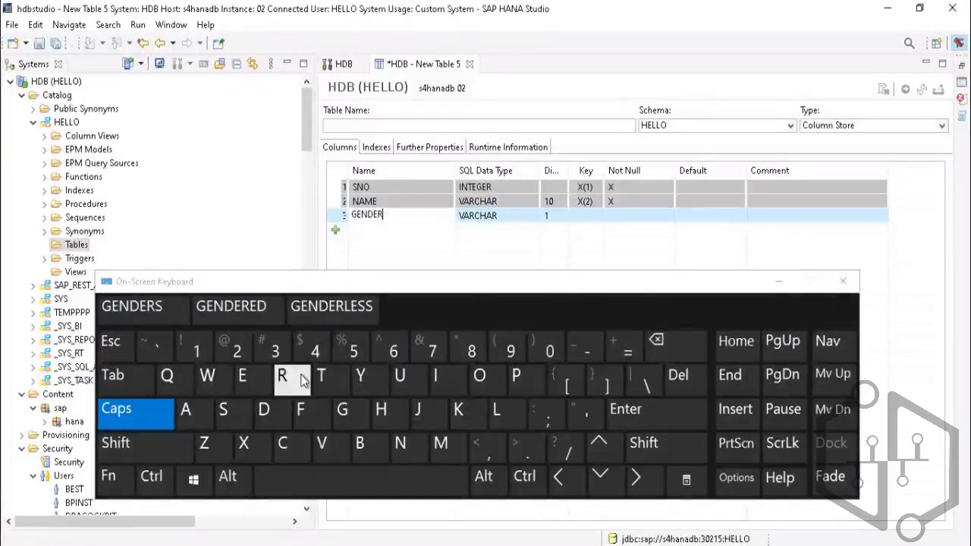
Set the GENDER column's dimension to 1 and mark it as the third key column with Not Null set
left_click(563, 219)
left_click(657, 340)
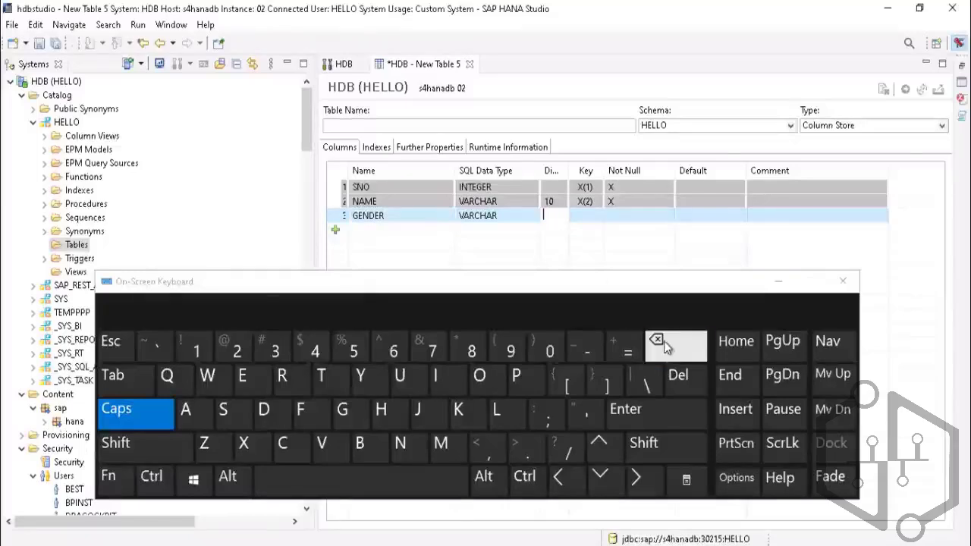
left_click(195, 349)
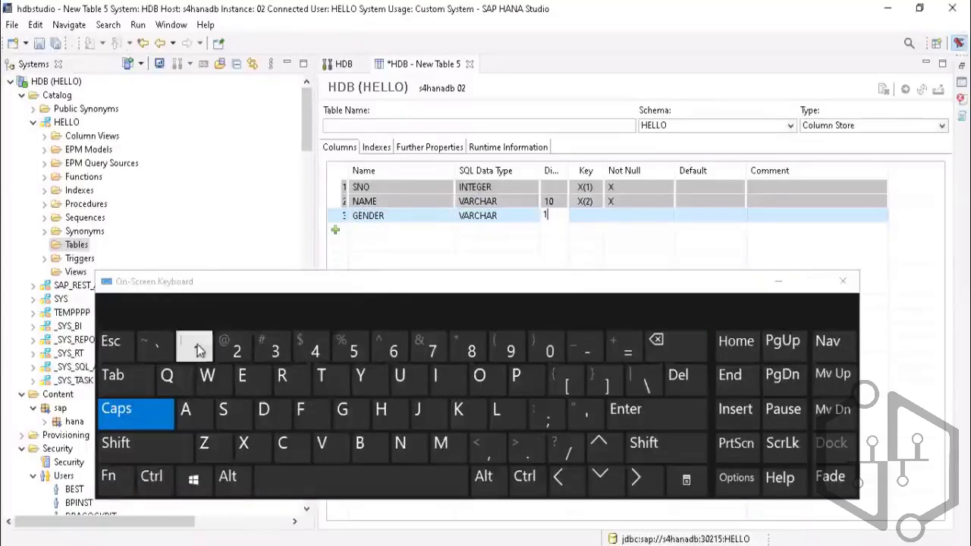
left_click(778, 286)
left_click(587, 216)
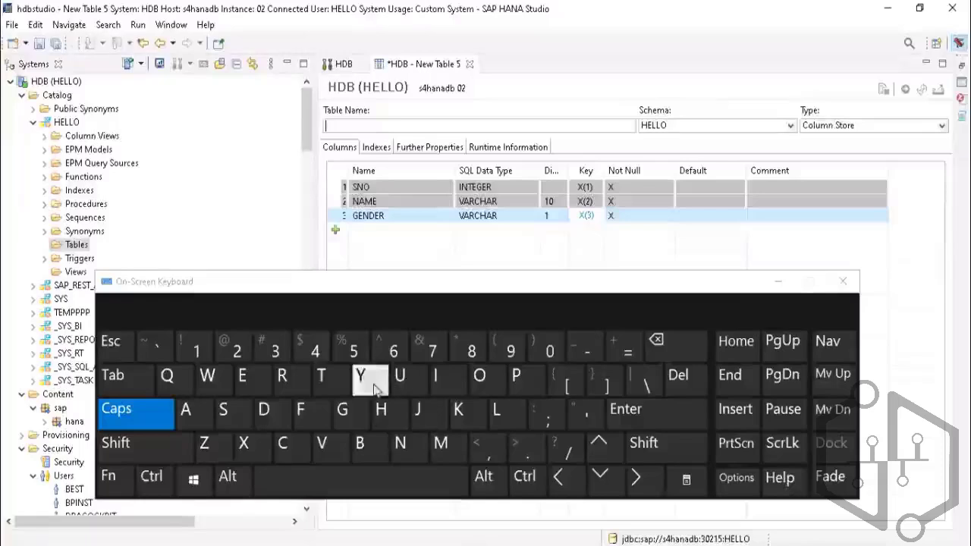
Name the table PRACTICE and create it in the HELLO schema
left_click(516, 376)
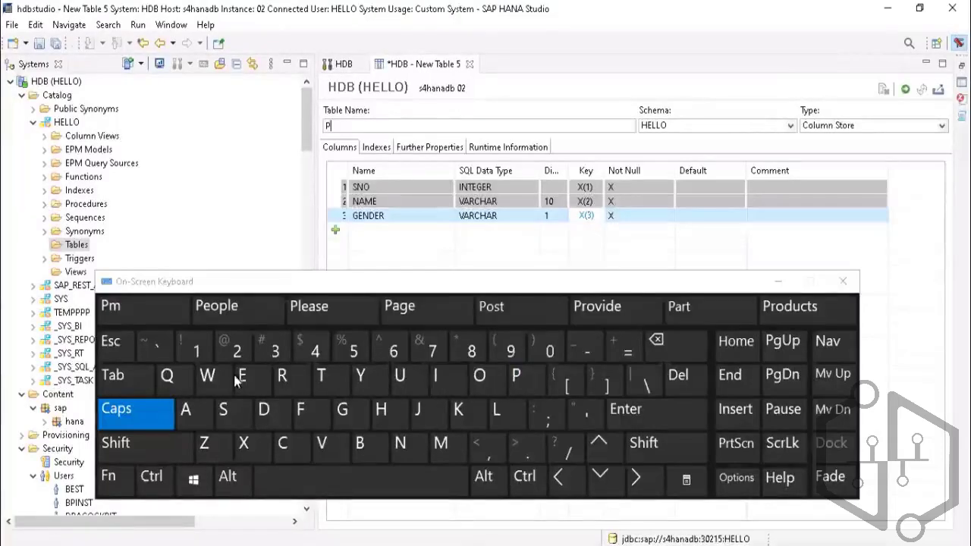
left_click(281, 375)
left_click(188, 411)
left_click(292, 439)
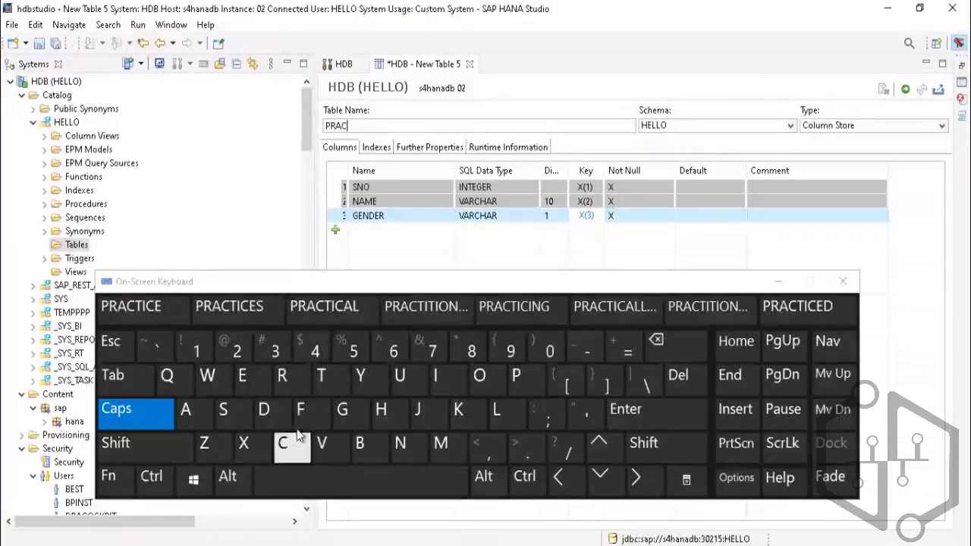
left_click(321, 375)
left_click(175, 307)
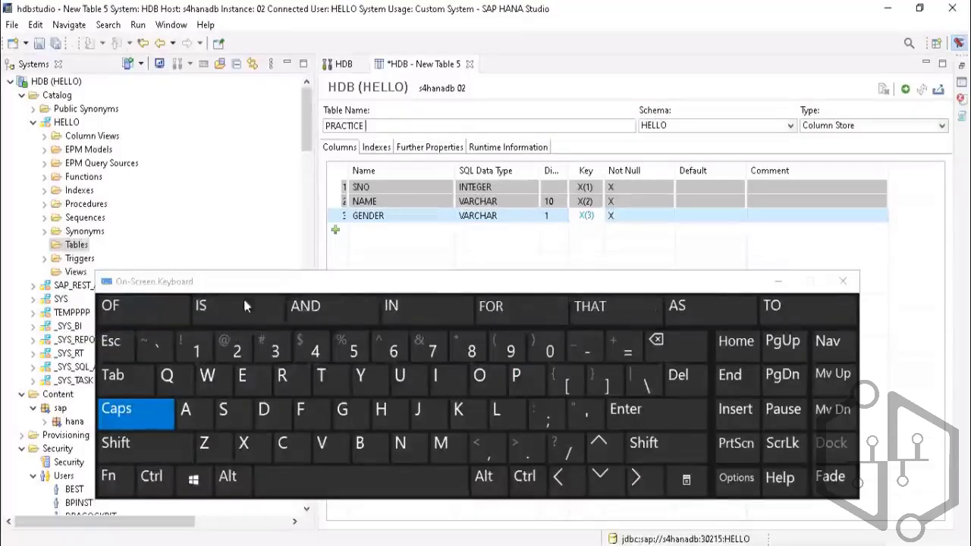
left_click(668, 343)
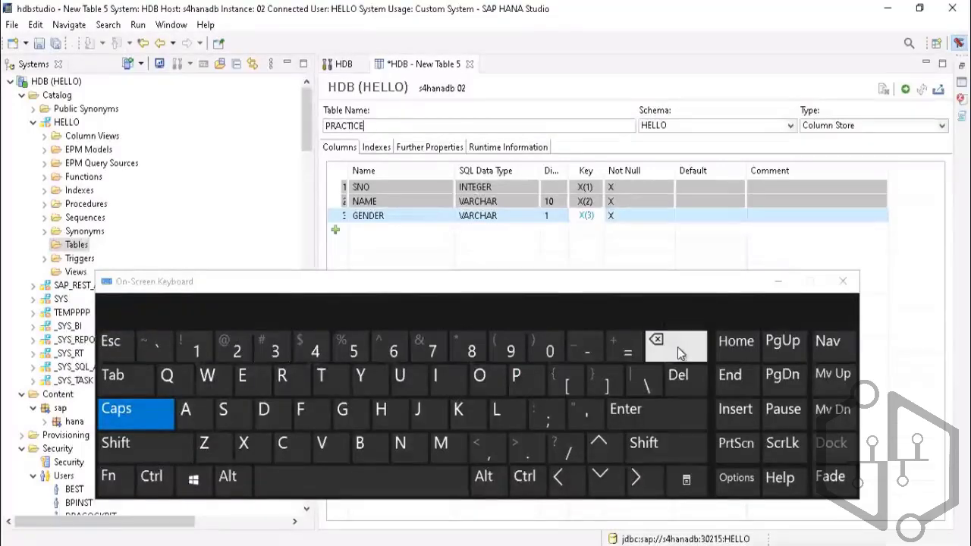
left_click(905, 89)
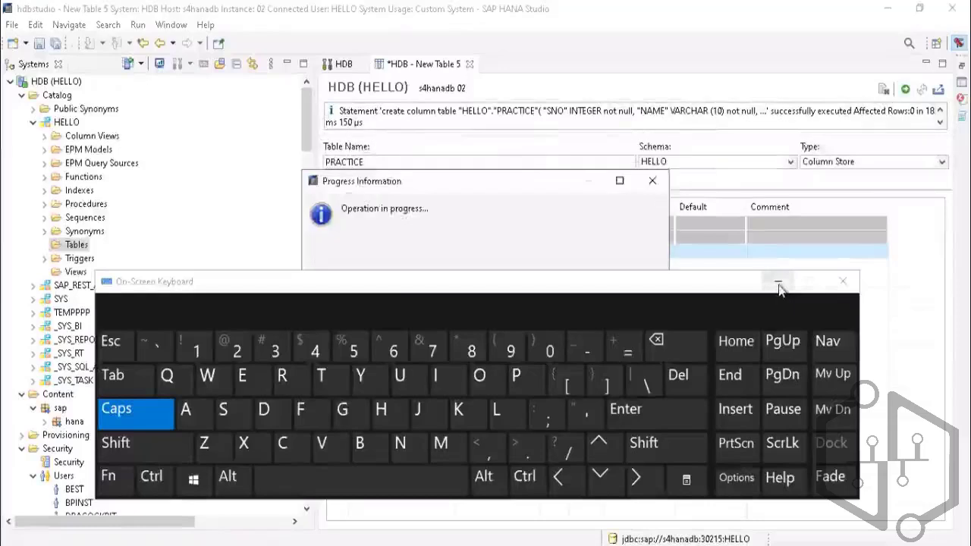
left_click(778, 284)
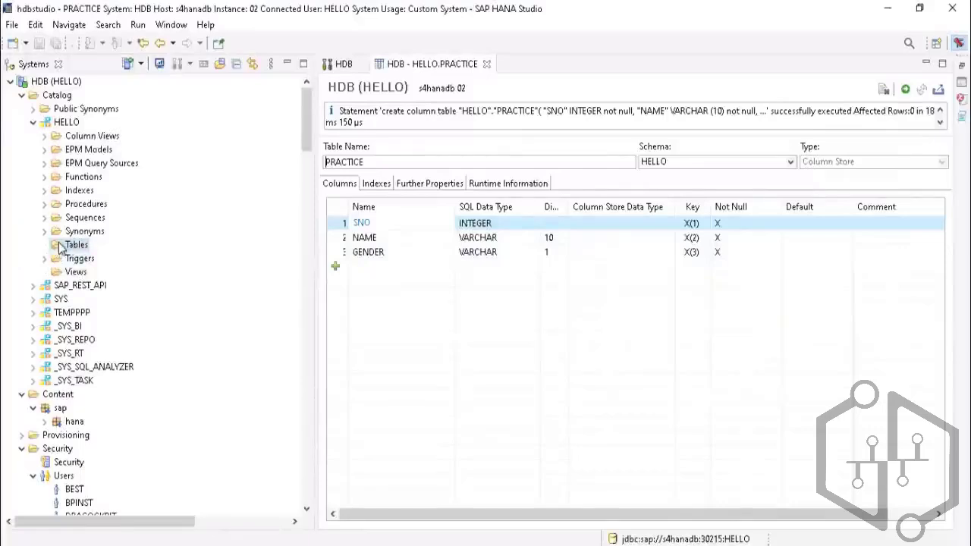
Refresh the Tables folder of the HELLO schema and open the definition of the PRACTICE table
right_click(82, 248)
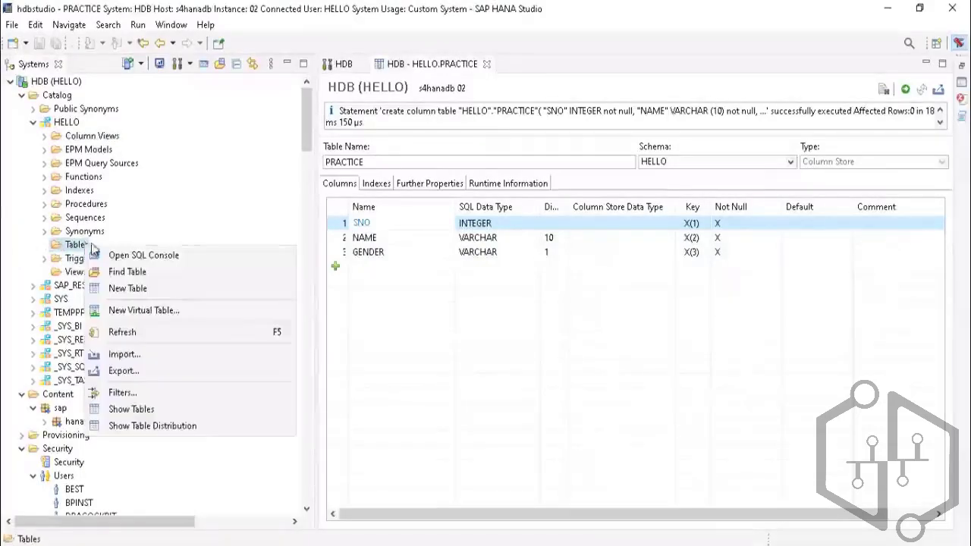
left_click(128, 334)
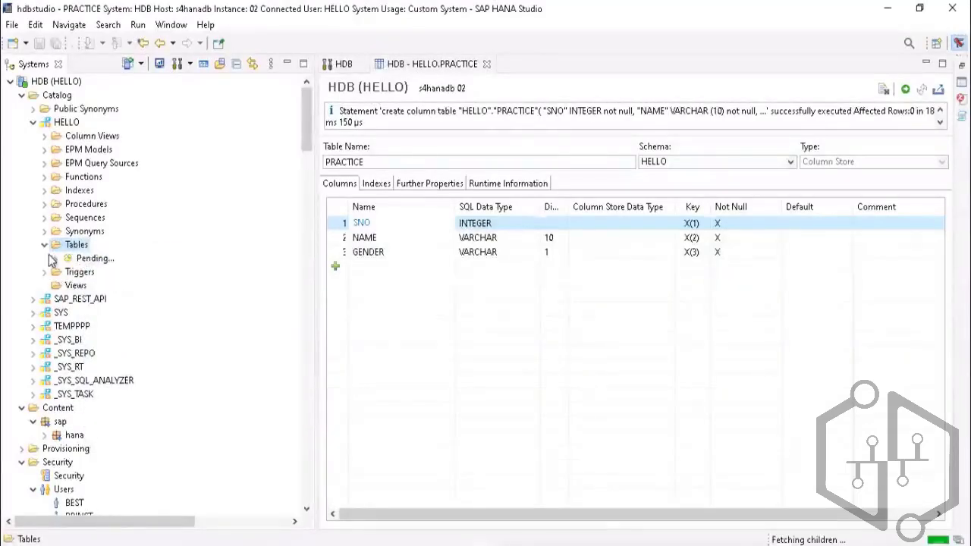
right_click(95, 261)
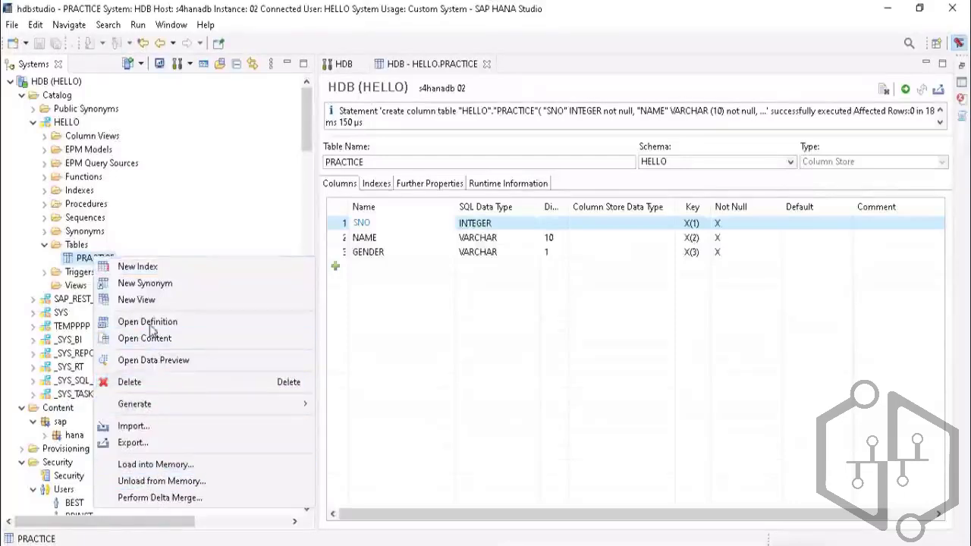
left_click(73, 264)
double_click(98, 258)
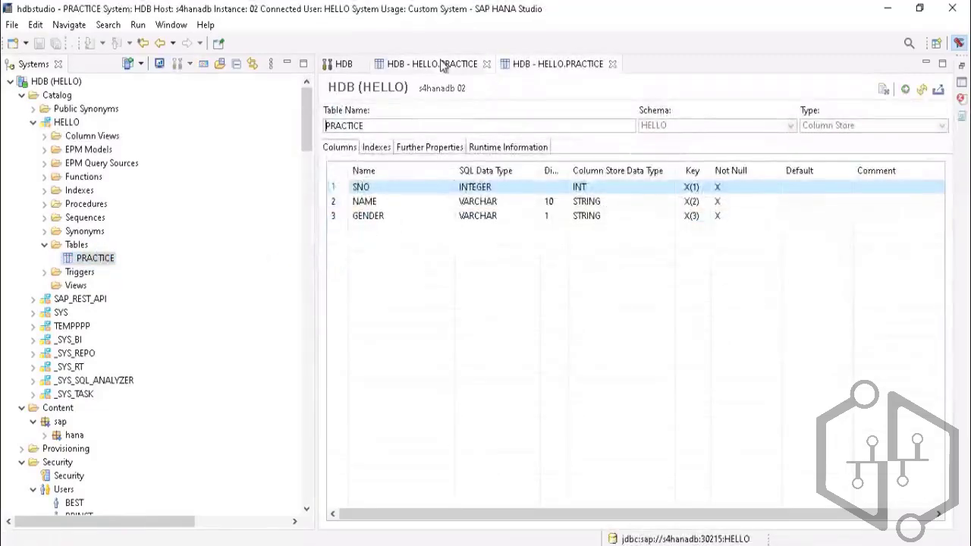
Generate an insert statement for the PRACTICE table in an SQL console
right_click(79, 262)
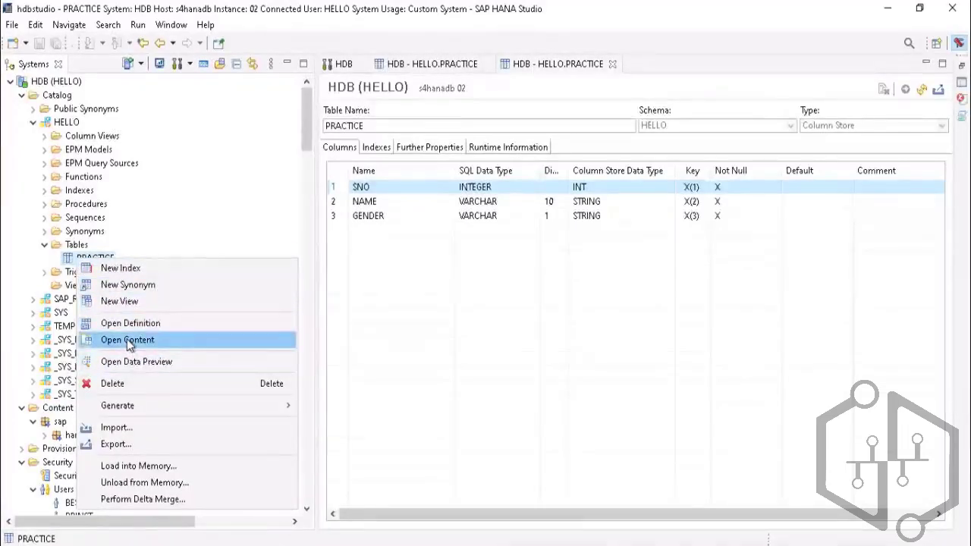
left_click(398, 247)
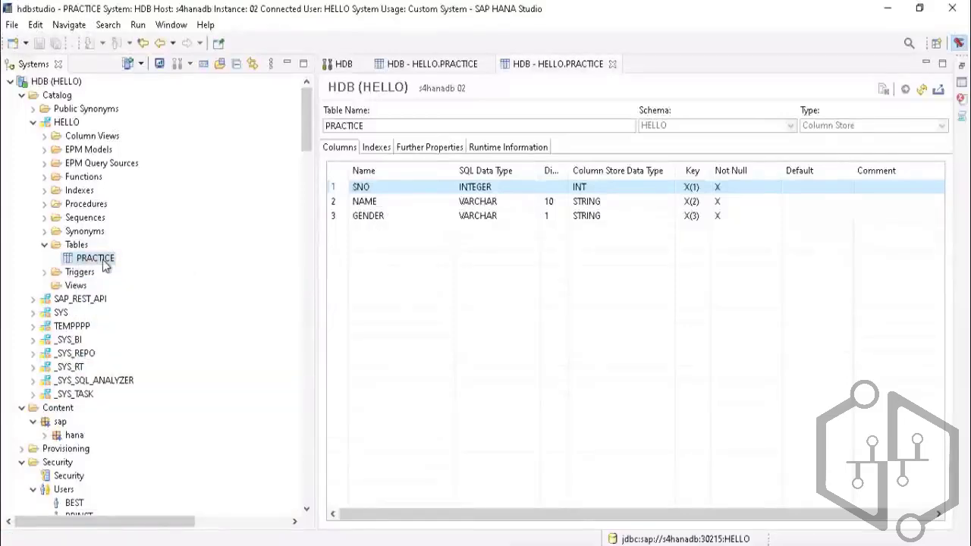
right_click(85, 263)
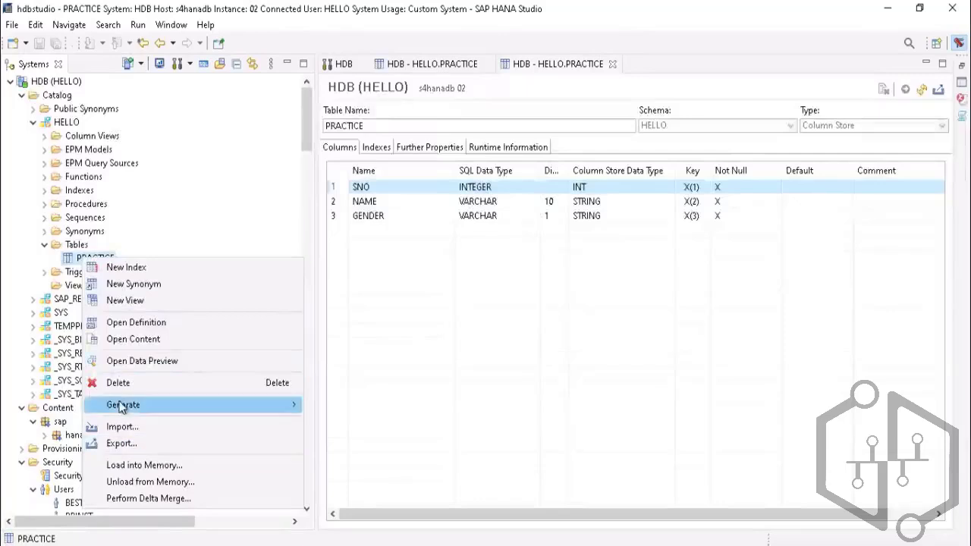
mouse_move(129, 404)
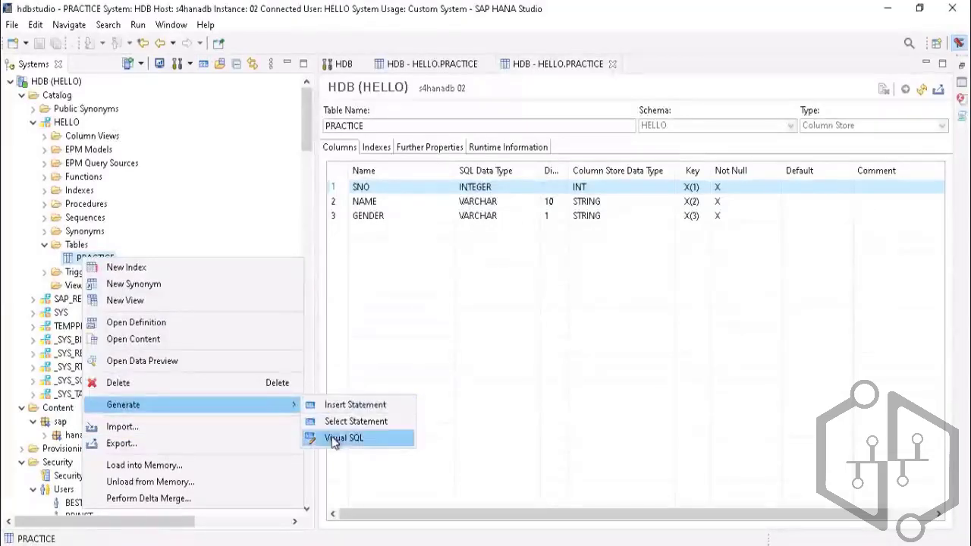
left_click(345, 408)
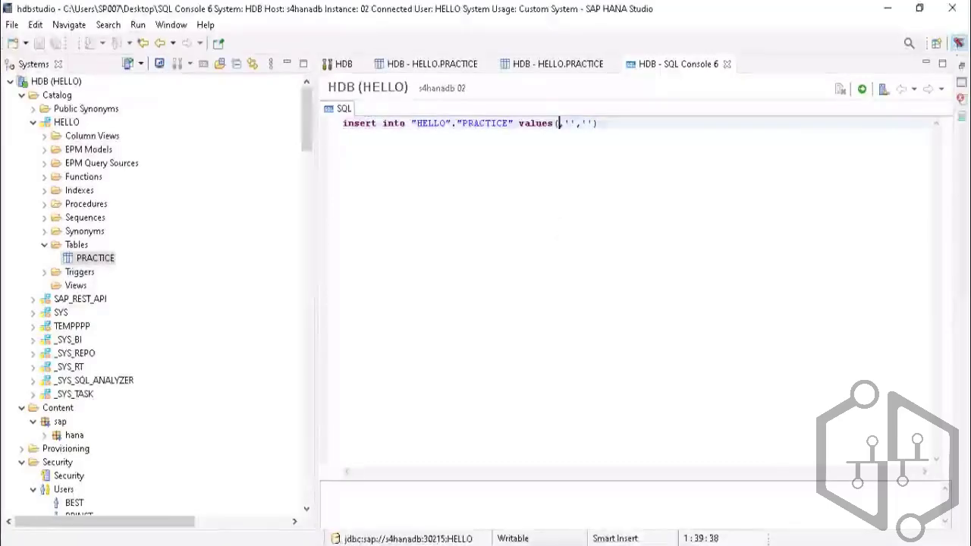
Bring up the on-screen keyboard and enter 1 as the SNO value in the PRACTICE insert statement
mouse_move(438, 545)
left_click(472, 545)
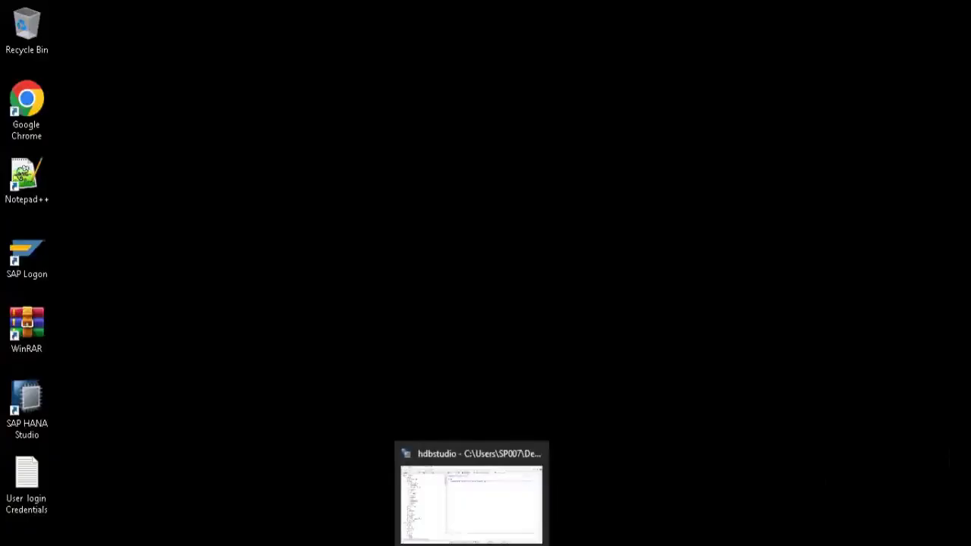
left_click(472, 545)
left_click(437, 545)
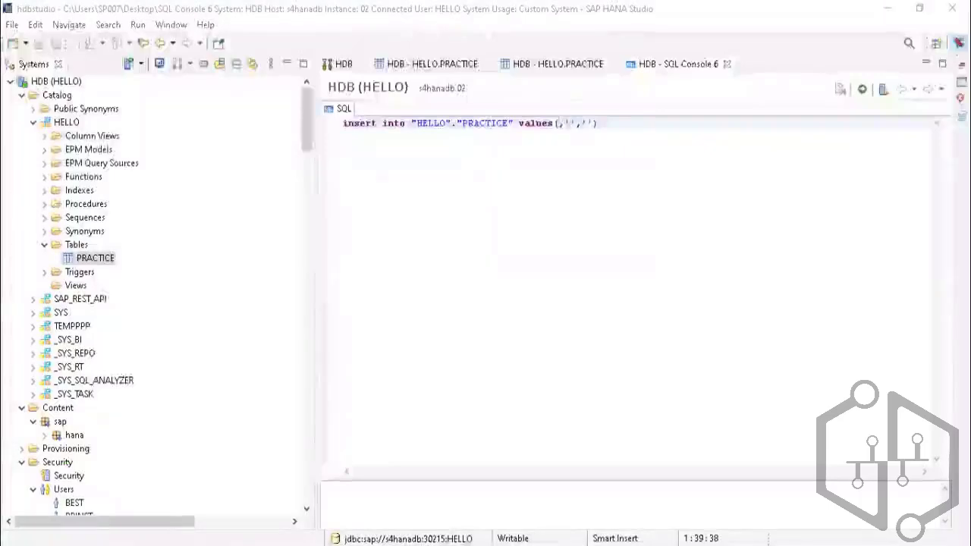
left_click(559, 125)
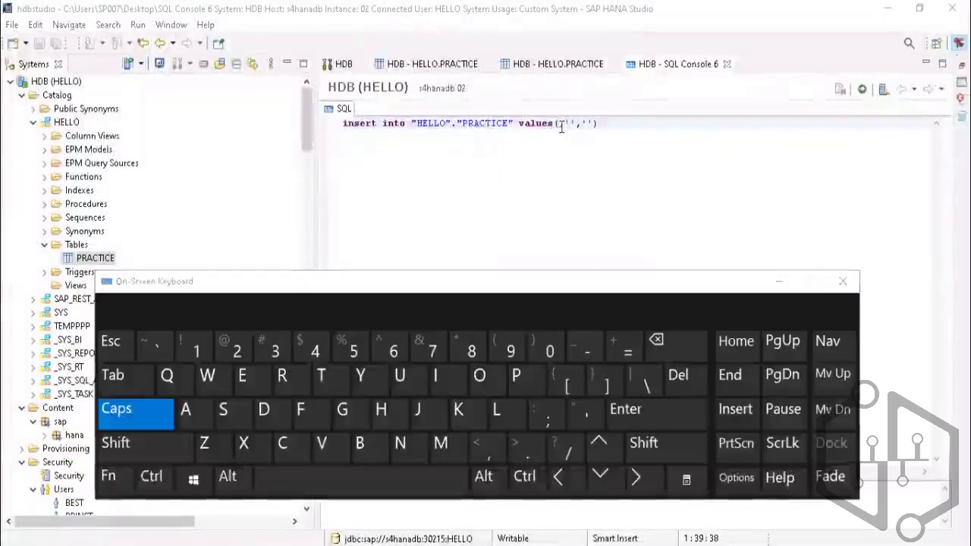
left_click(196, 347)
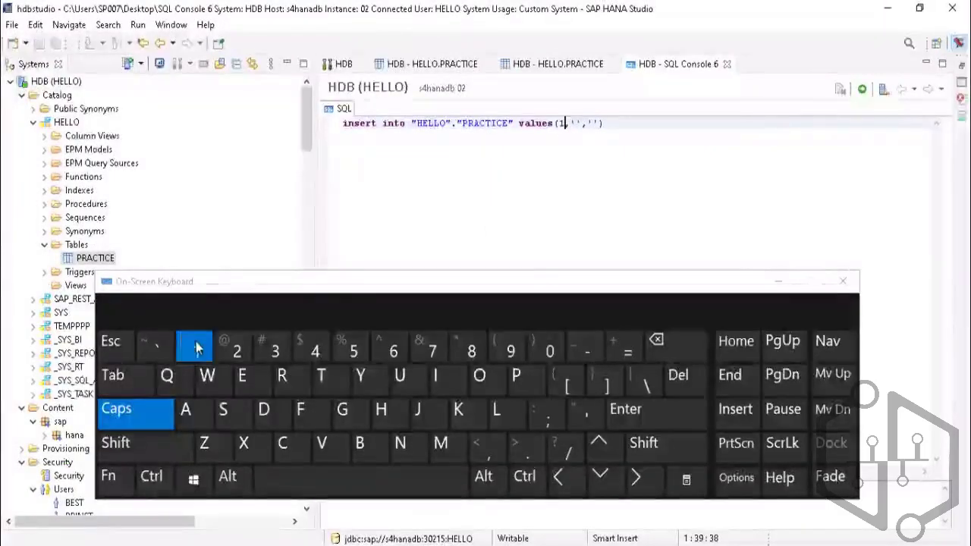
Fill in a person's name and M as the gender in the insert statement and execute it
left_click(575, 123)
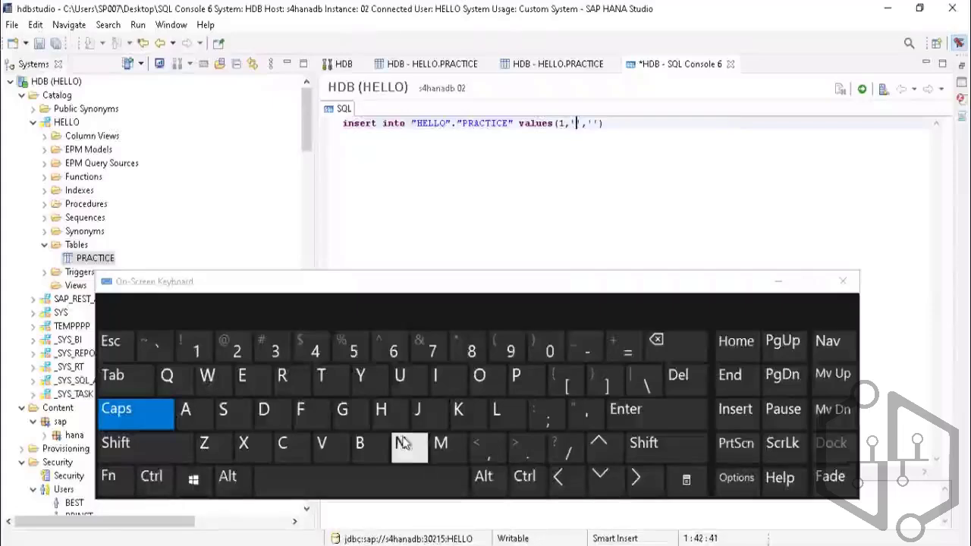
left_click(402, 443)
left_click(240, 376)
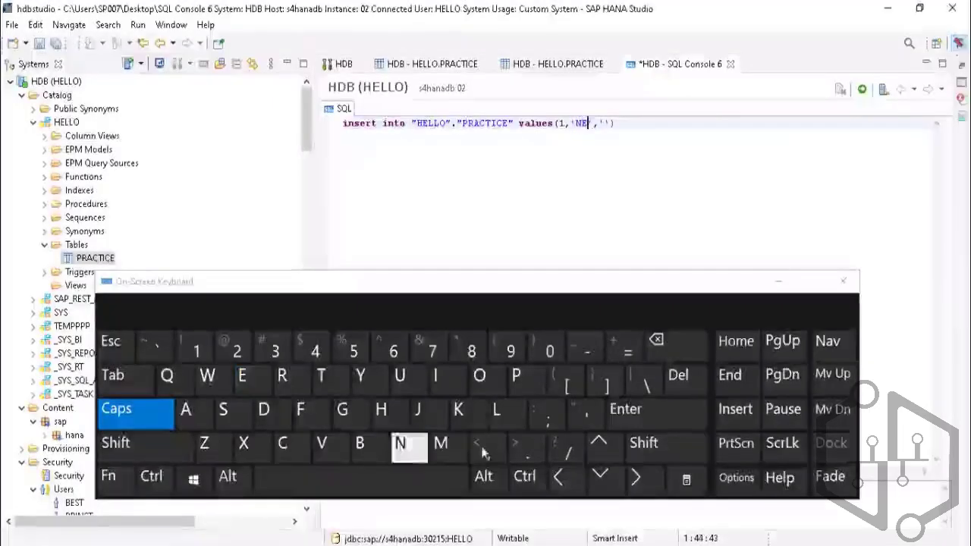
left_click(496, 410)
left_click(359, 444)
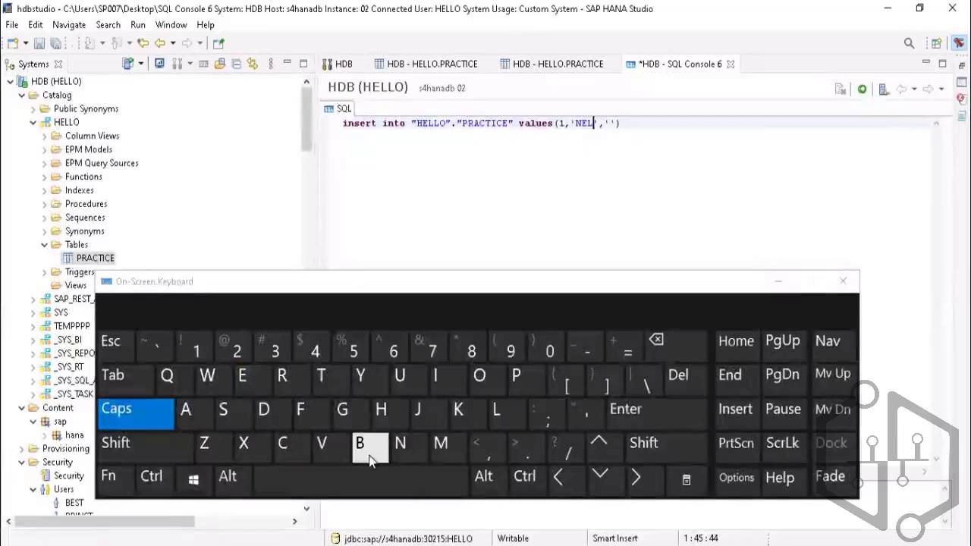
left_click(448, 377)
left_click(244, 375)
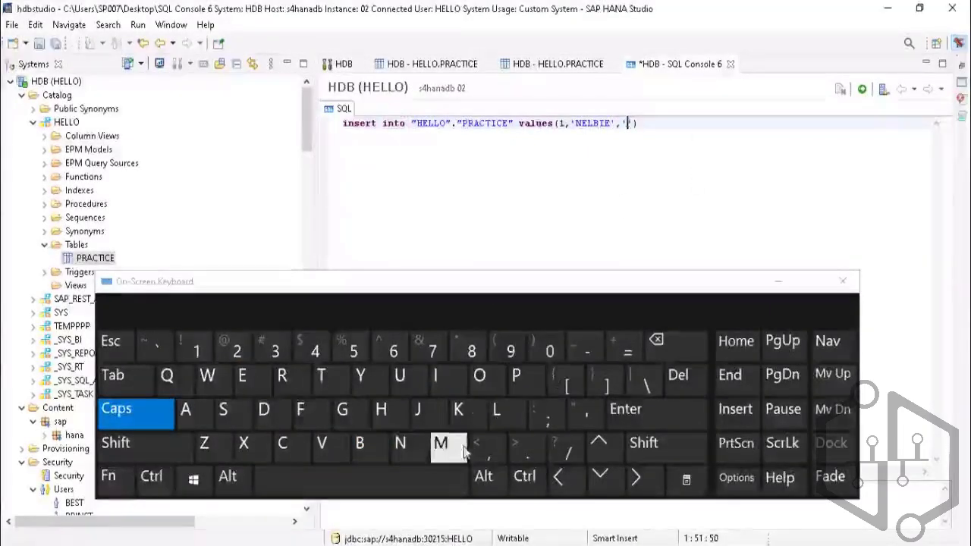
left_click(441, 443)
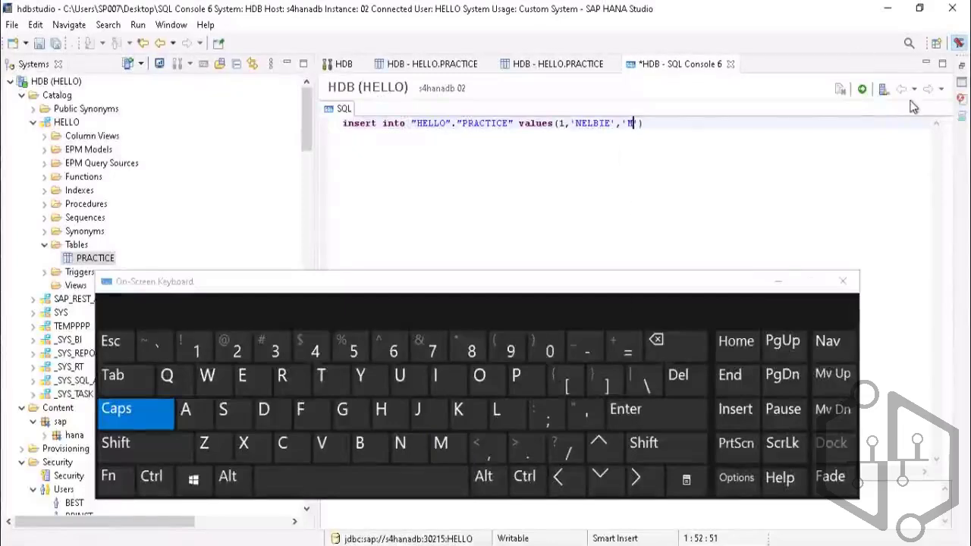
left_click(861, 90)
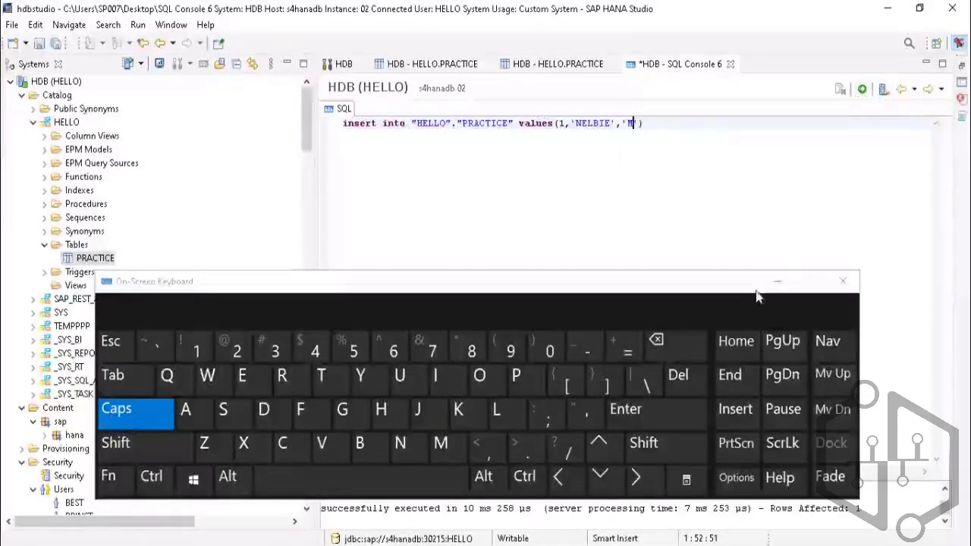
left_click(778, 282)
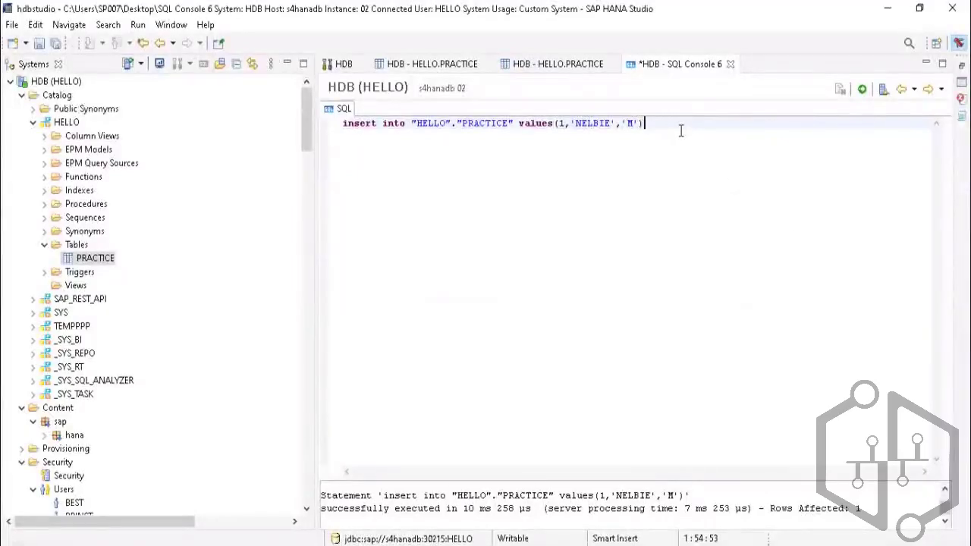
key("Return")
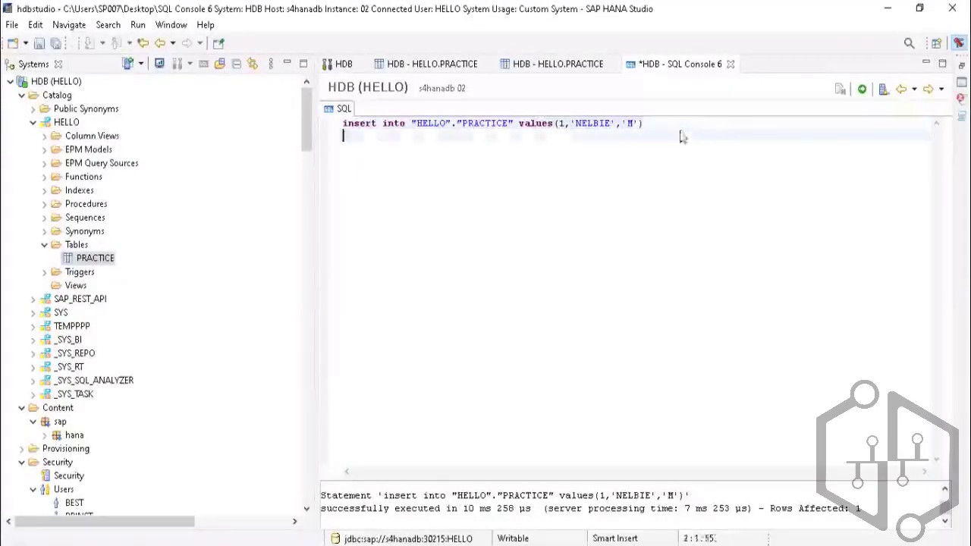
left_click_drag(645, 124, 342, 126)
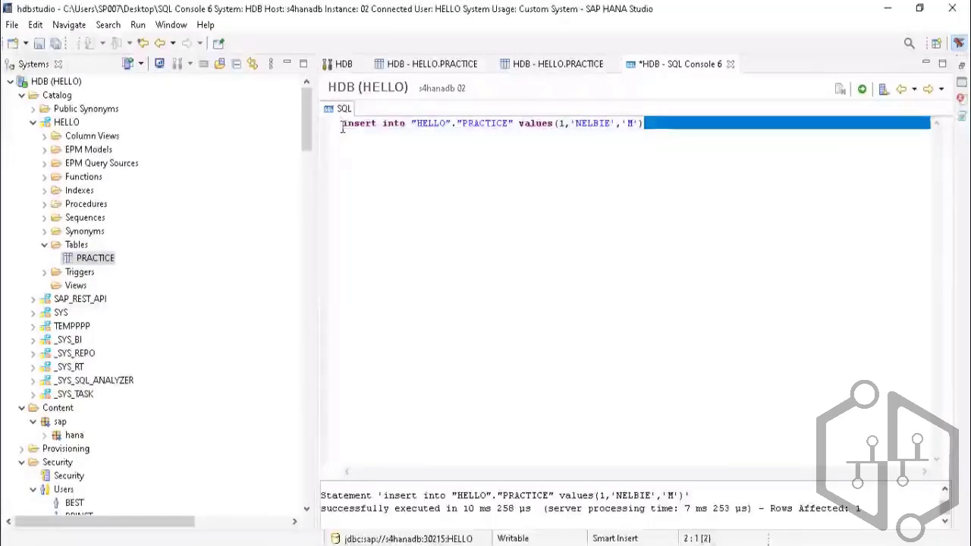
right_click(354, 127)
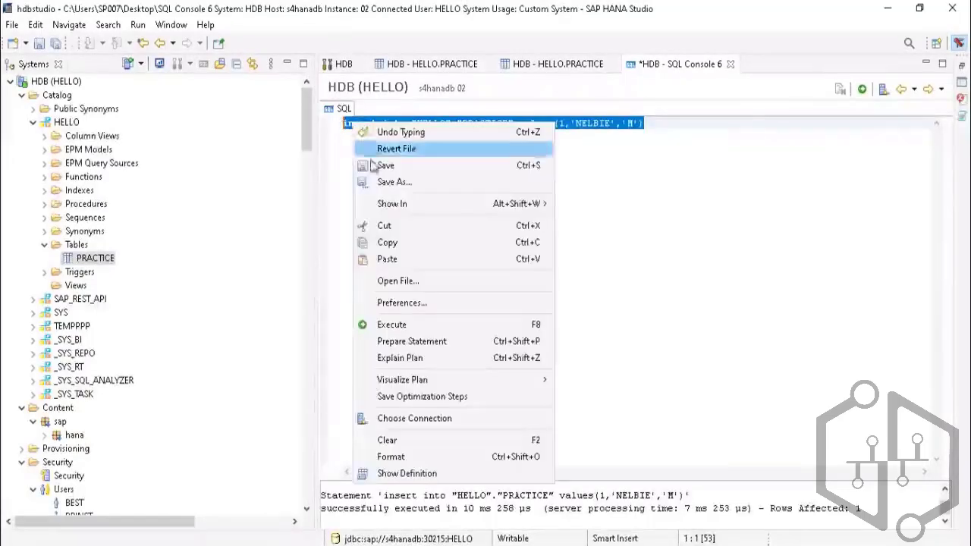
left_click(383, 241)
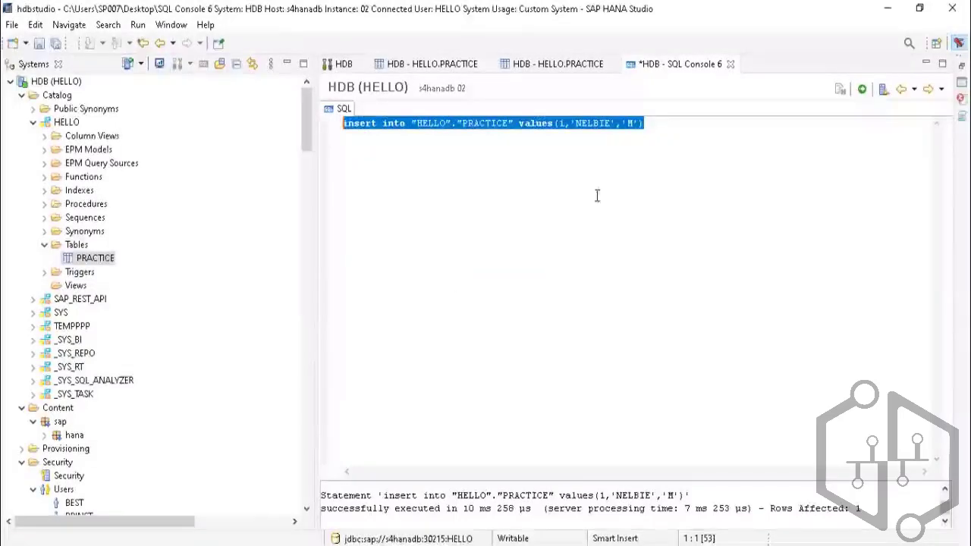
Change the SNO value in the insert statement to 2
left_click(588, 155)
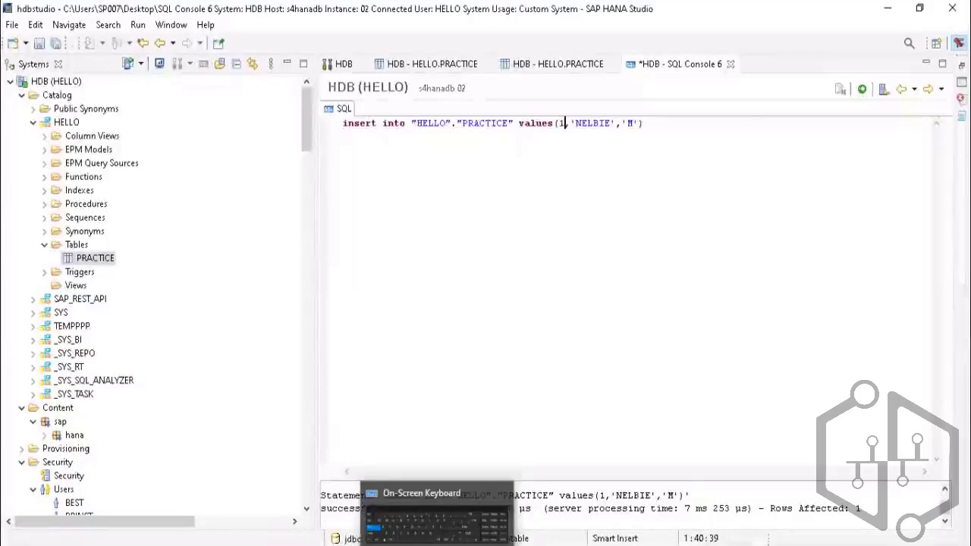
left_click(437, 545)
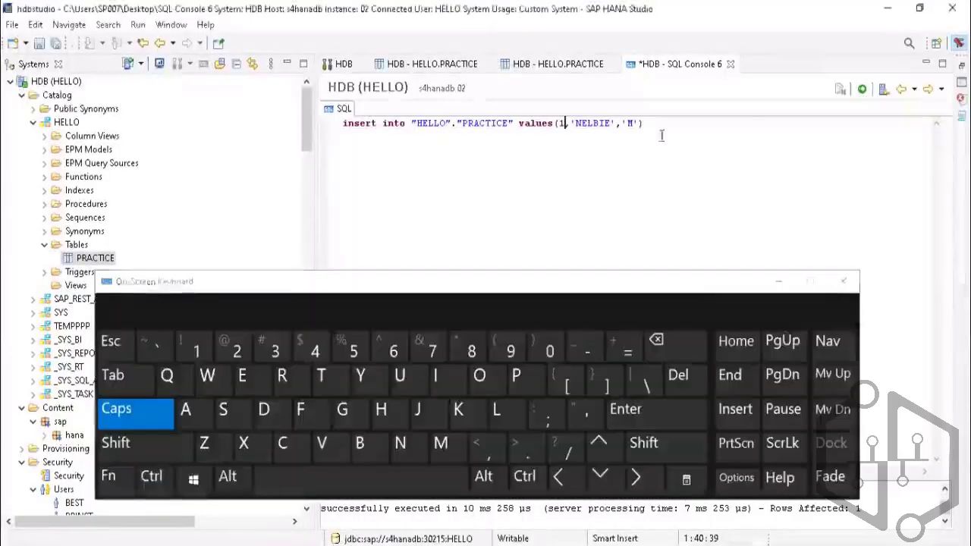
left_click(678, 345)
left_click(228, 345)
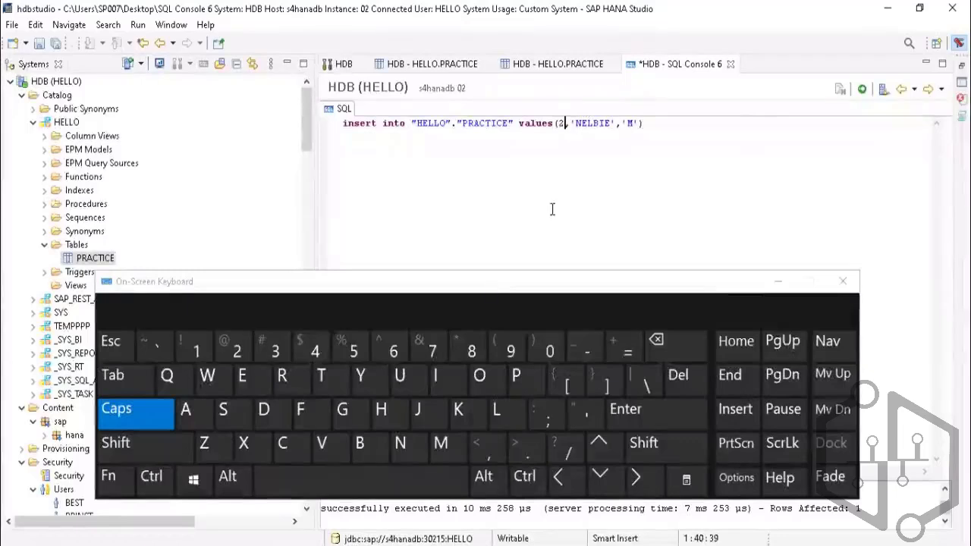
Replace the name in the insert statement with a second person's name and execute it
left_click(654, 346)
left_click(654, 346)
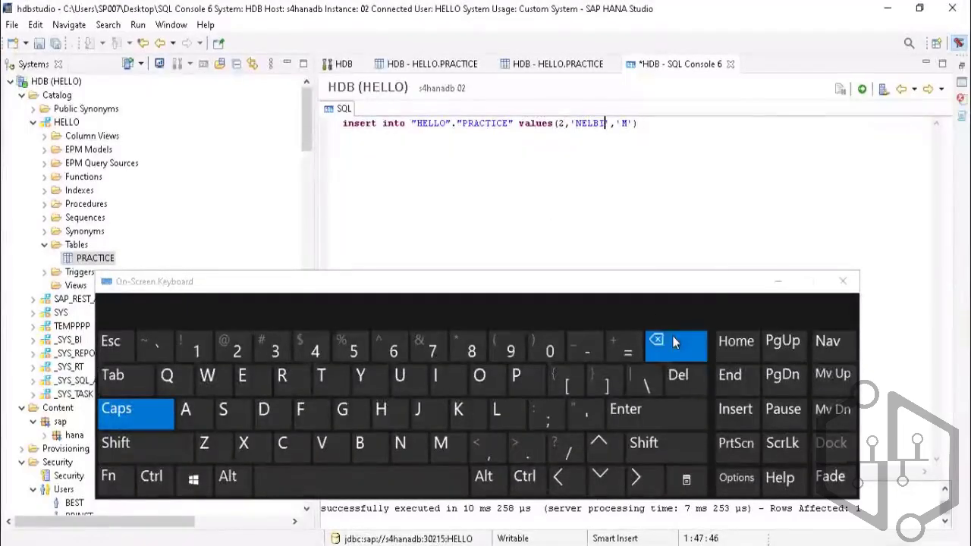
left_click(654, 346)
left_click(654, 346)
left_click(654, 346)
left_click(654, 346)
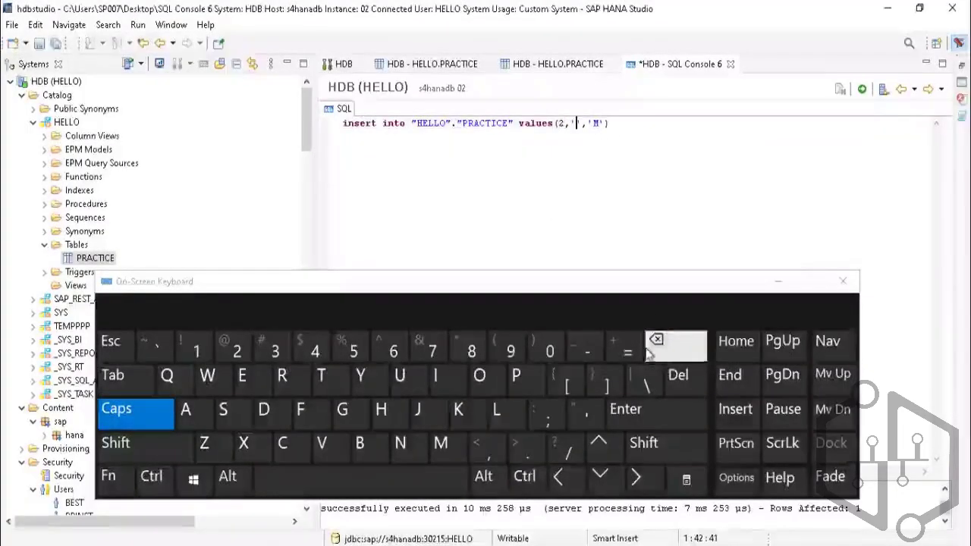
left_click(438, 379)
left_click(443, 444)
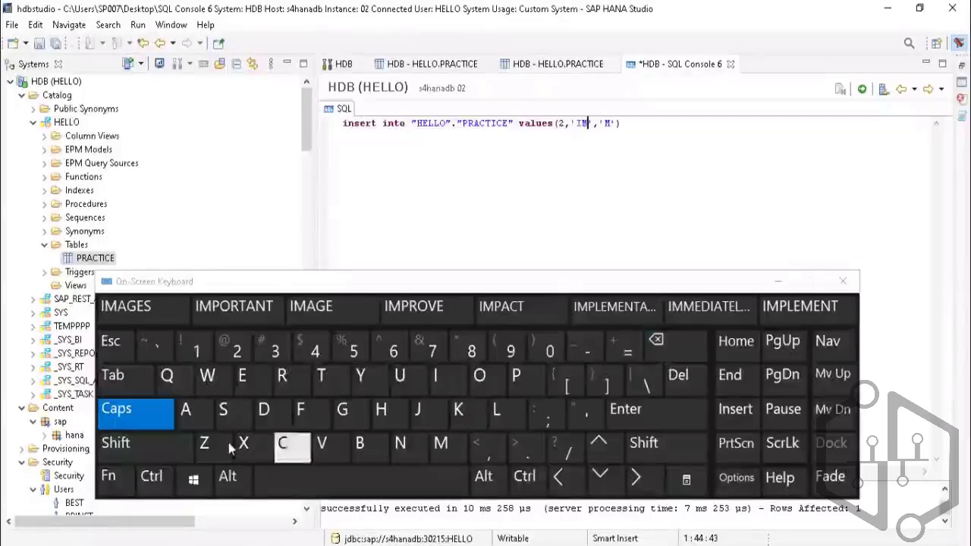
left_click(186, 411)
left_click(400, 443)
left_click(400, 376)
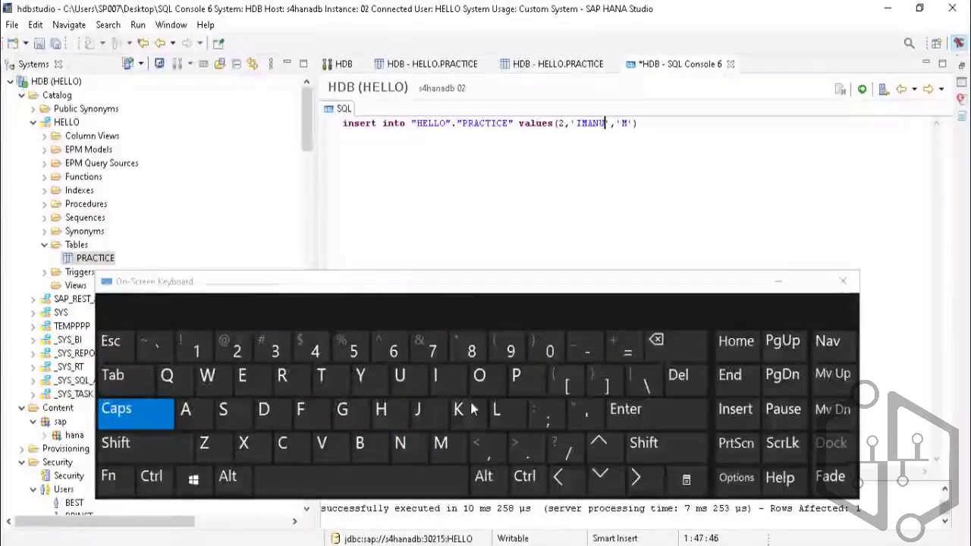
left_click(513, 410)
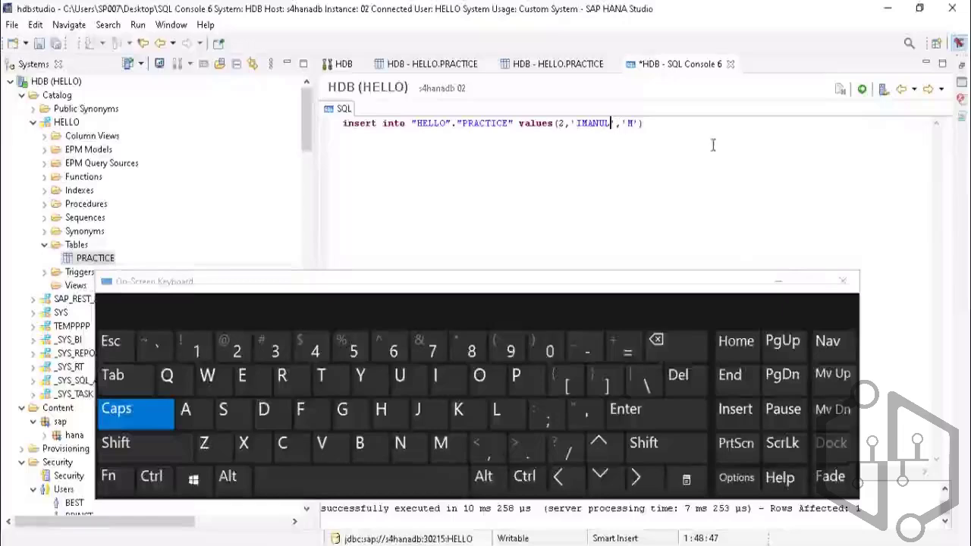
left_click(863, 91)
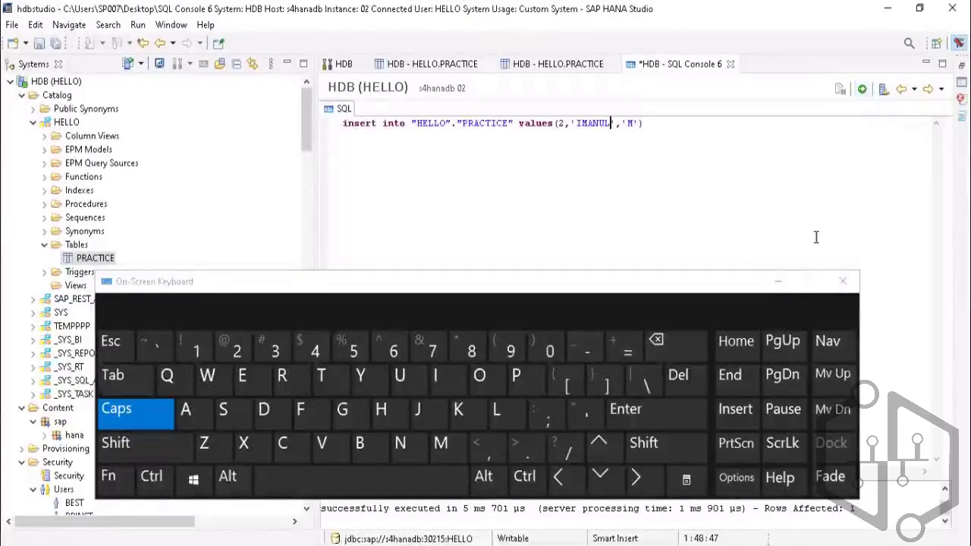
Replace the name with a third person's name, keeping SNO 2, execute the insert and put the on-screen keyboard away
left_click(668, 342)
left_click(668, 342)
left_click(667, 342)
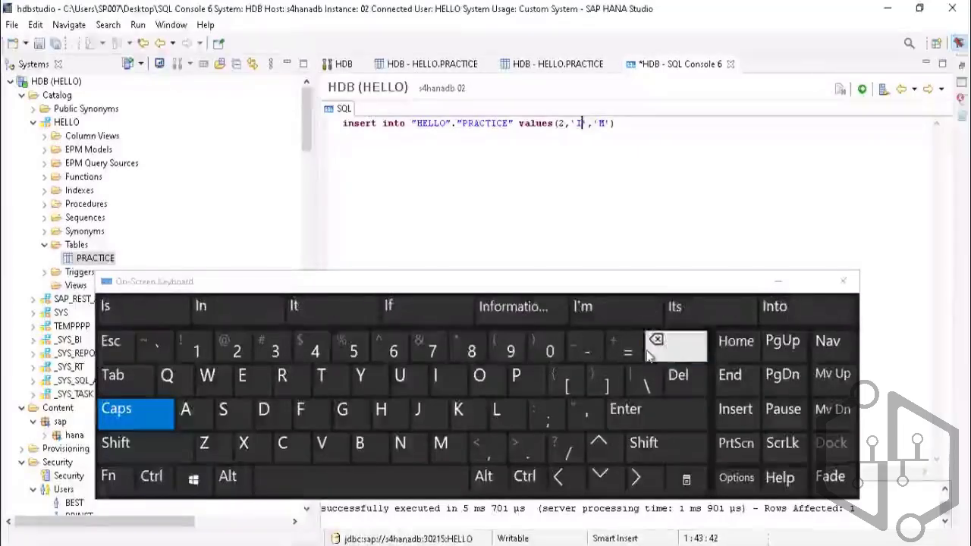
left_click(654, 355)
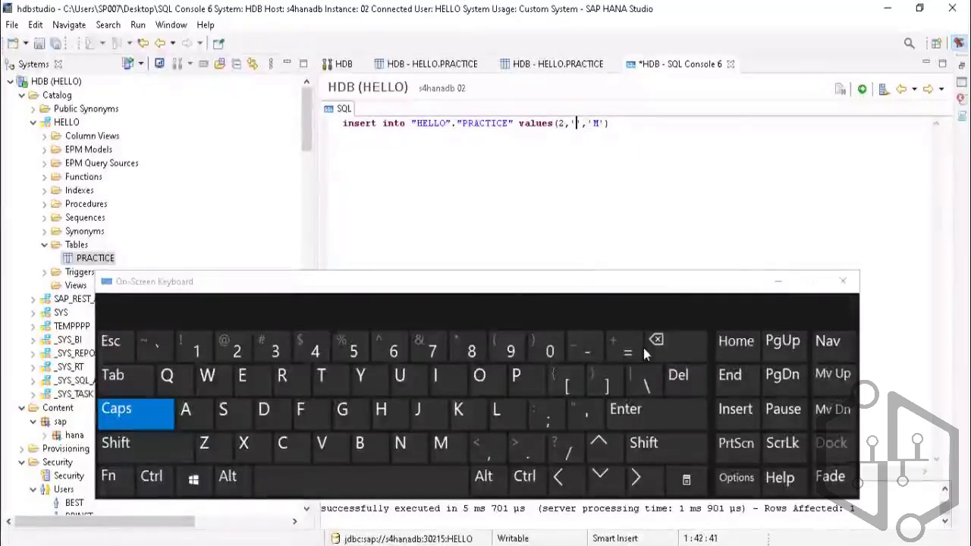
left_click(222, 412)
left_click(479, 375)
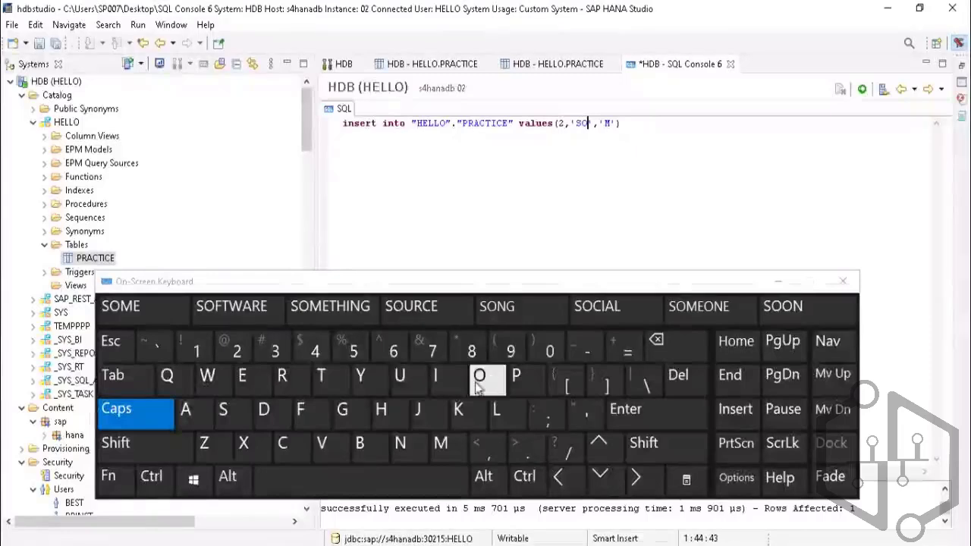
left_click(385, 422)
left_click(284, 376)
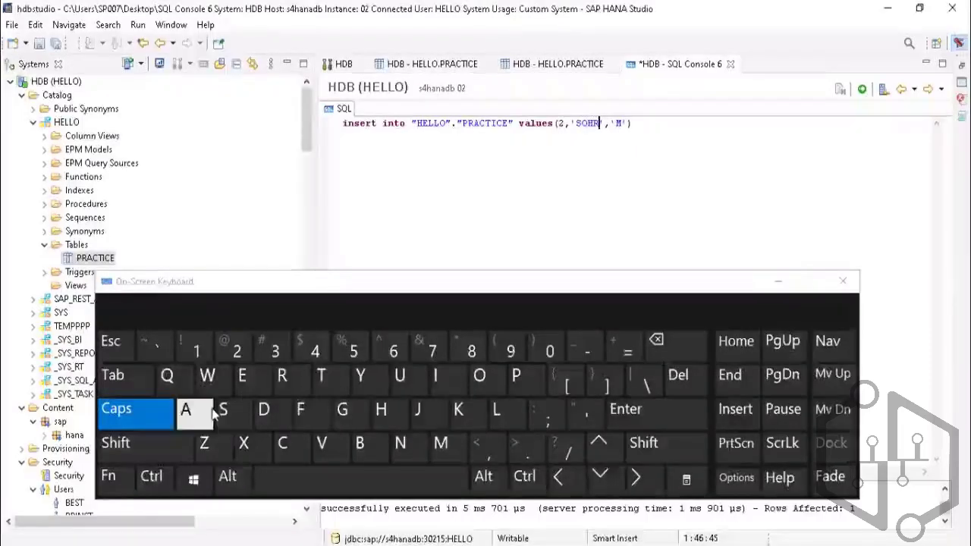
left_click(186, 418)
left_click(368, 446)
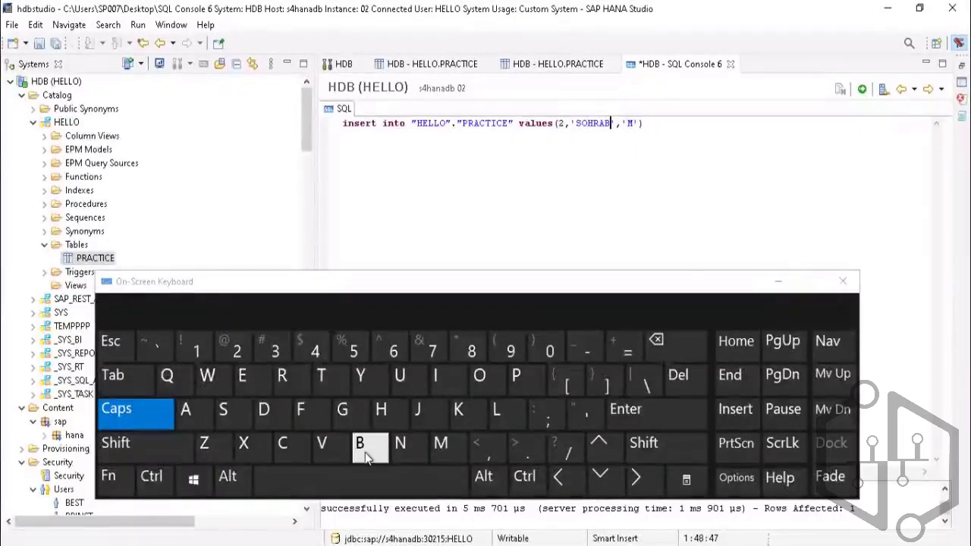
left_click(864, 89)
left_click(778, 282)
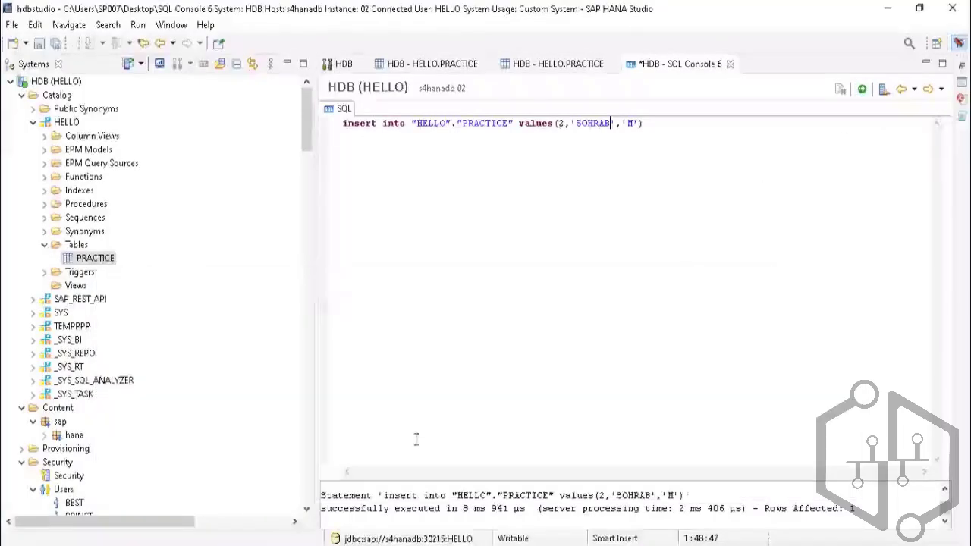
Refresh the Tables folder of the HELLO schema and open the content of the PRACTICE table
right_click(79, 247)
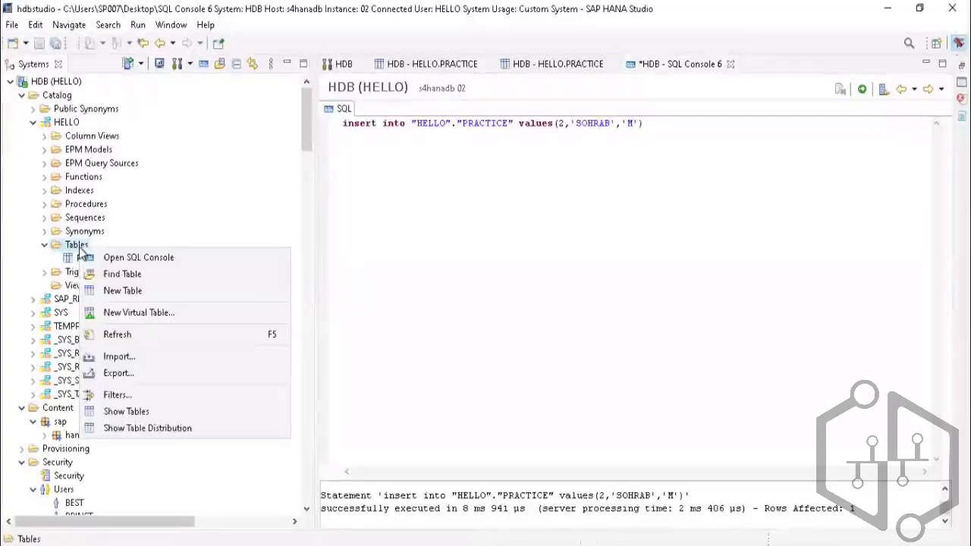
left_click(119, 335)
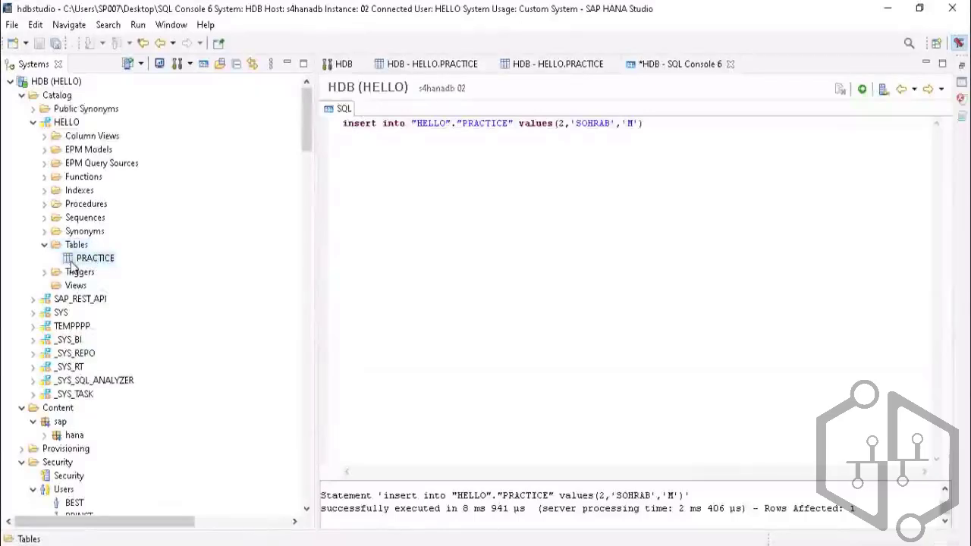
right_click(74, 264)
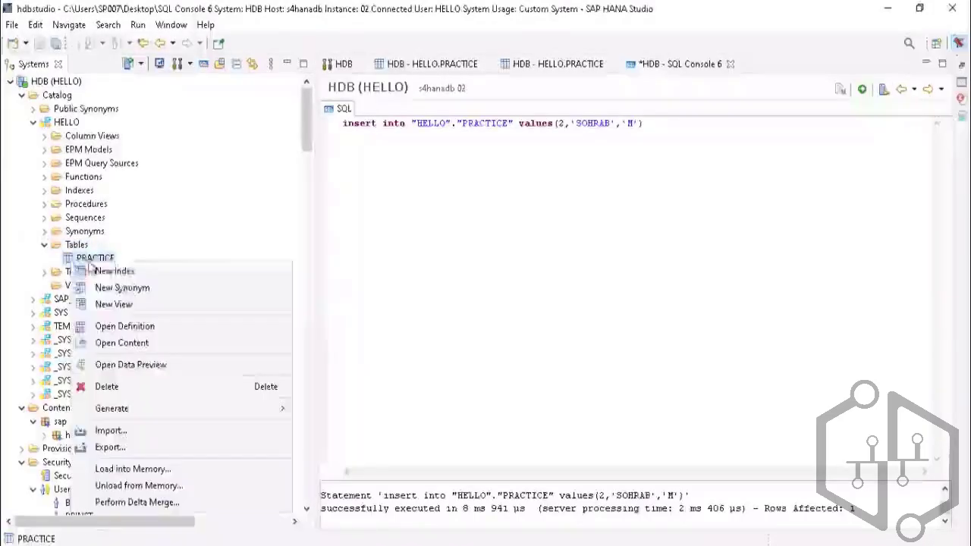
left_click(123, 343)
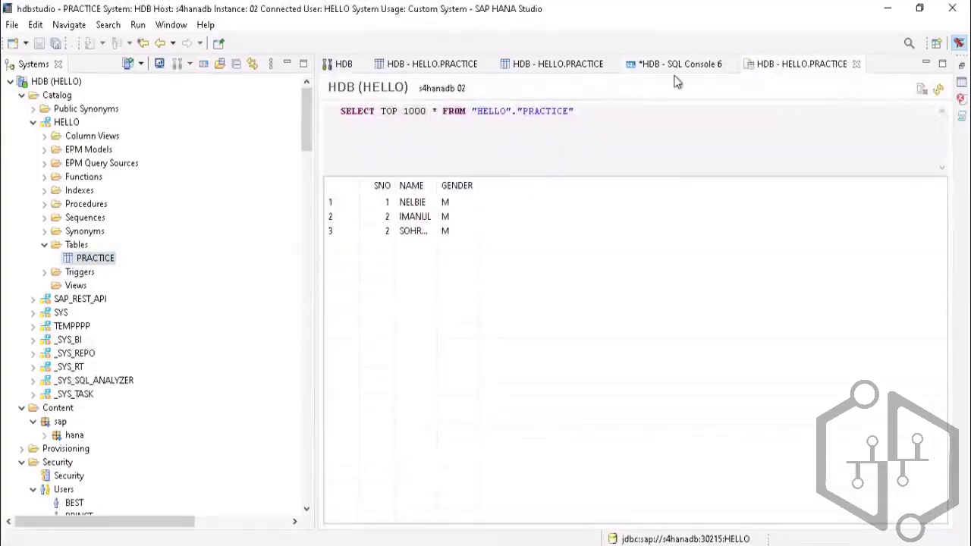
Close the SQL console without saving and examine the SNO values of the rows in the PRACTICE table
left_click(731, 64)
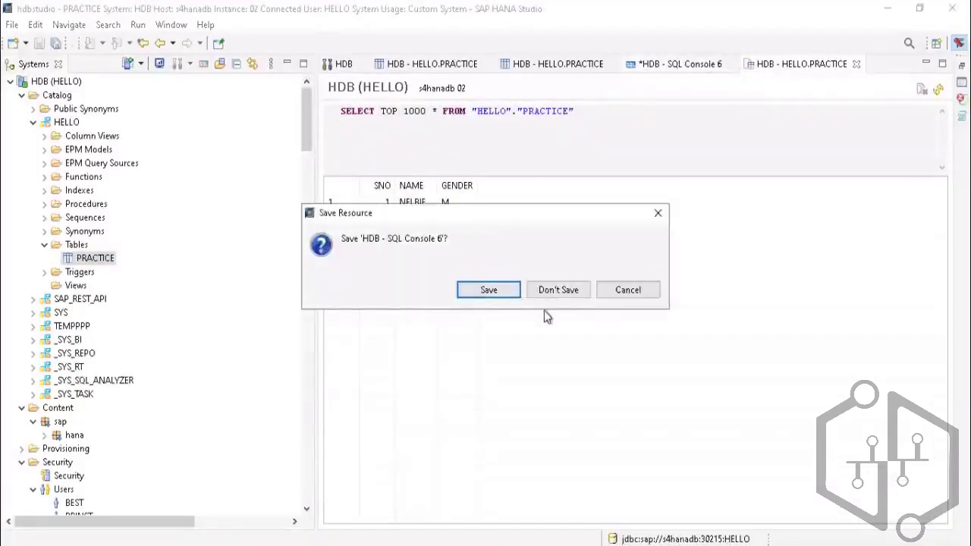
left_click(552, 291)
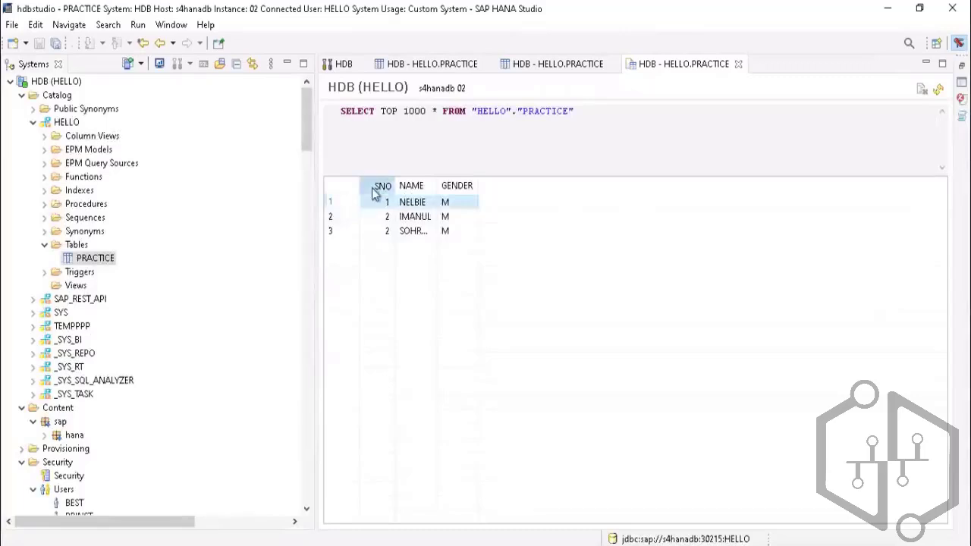
left_click(380, 218)
left_click(381, 202)
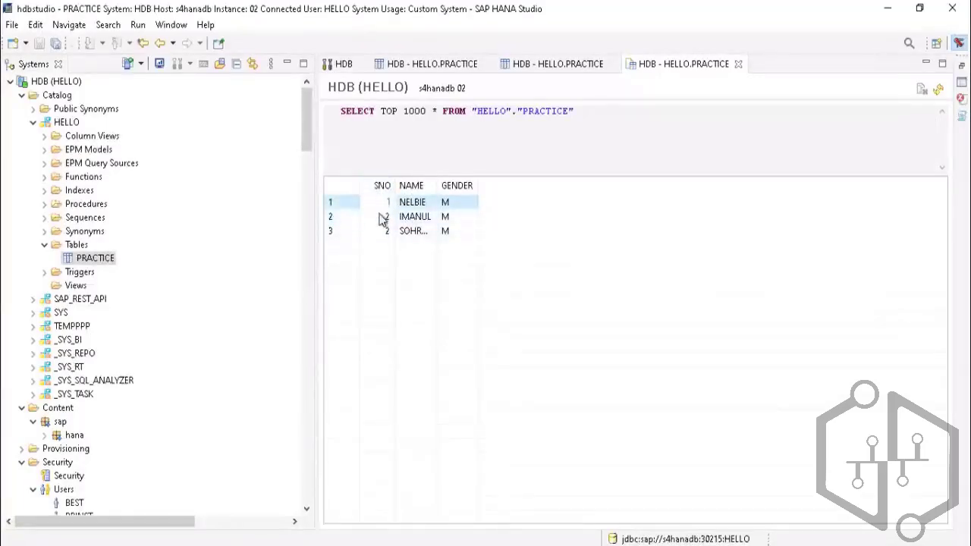
left_click(382, 218)
left_click(382, 233)
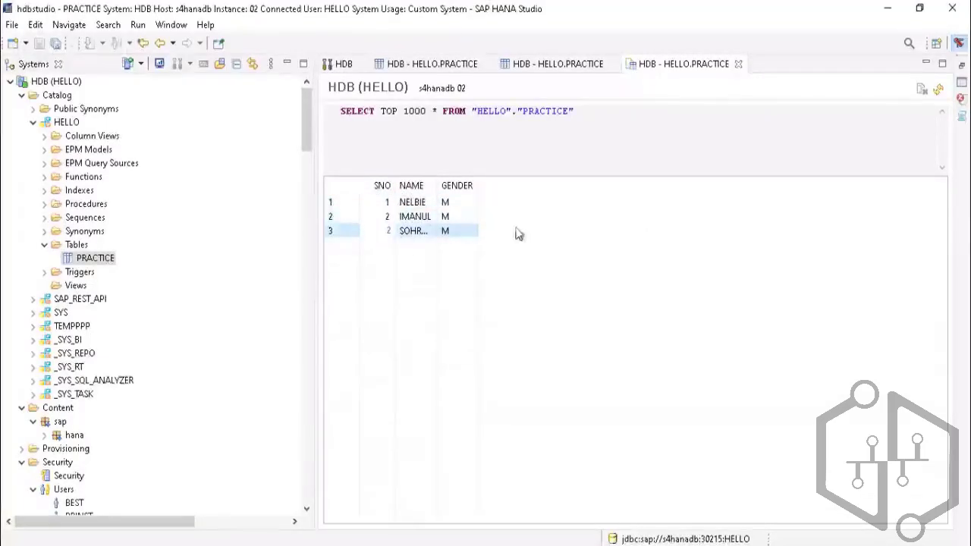